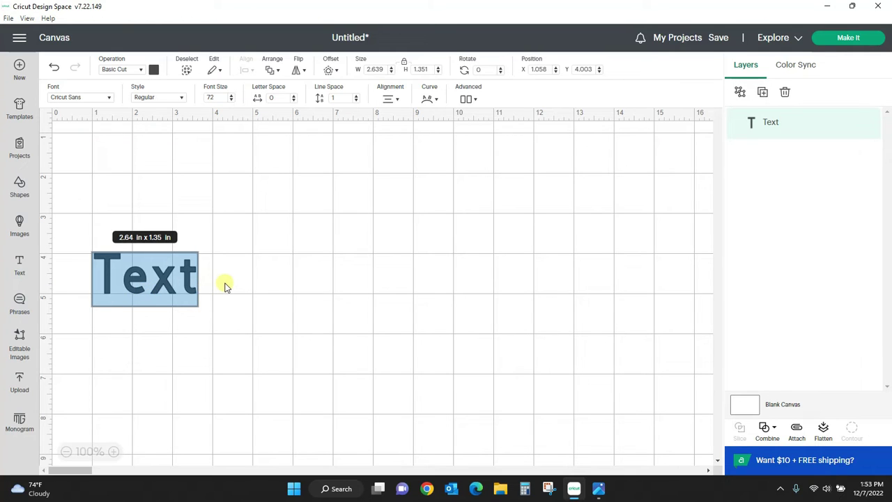
text(Crystal)
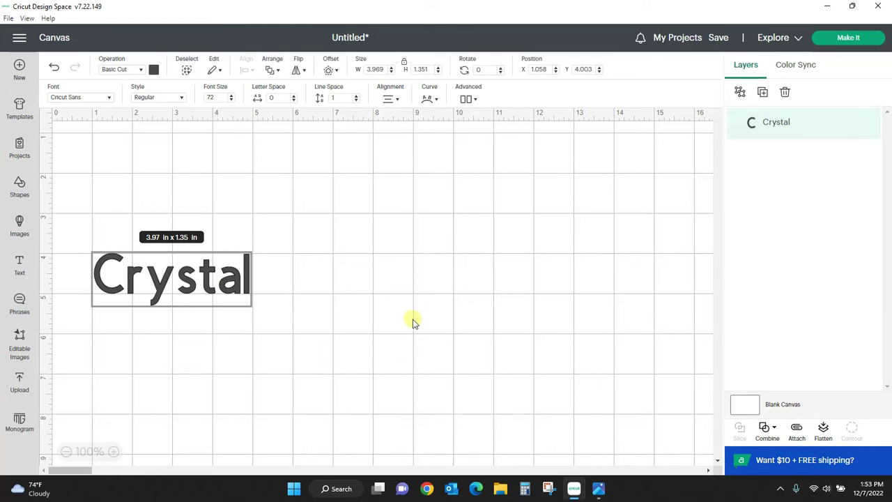
click(274, 258)
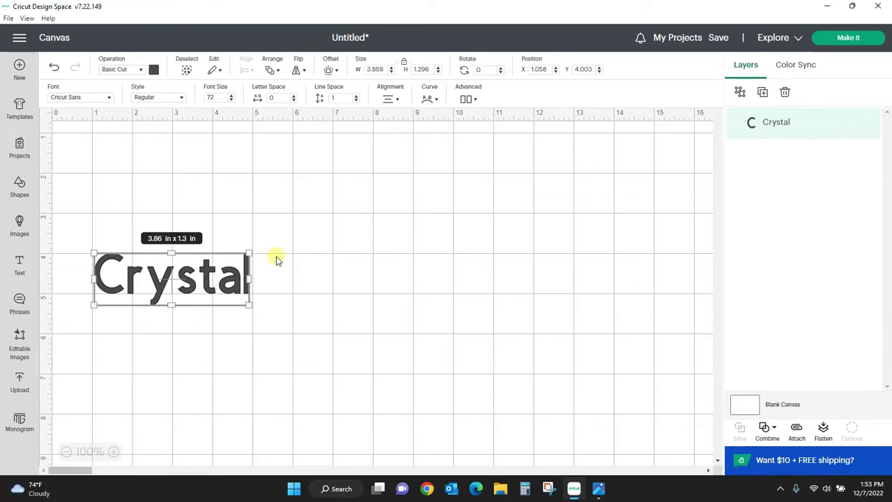
key(Delete)
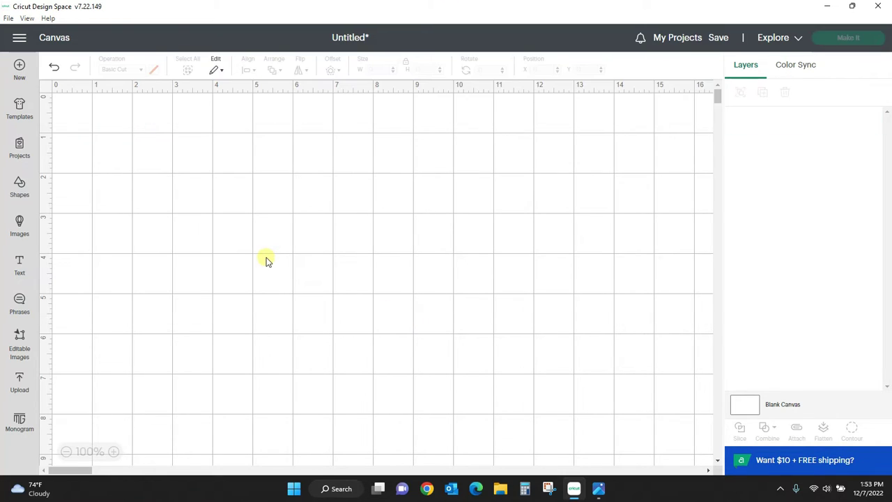
- Add a new text object and move it toward the middle of the canvas, to about X 5.1, Y 3.8
click(21, 267)
click(326, 286)
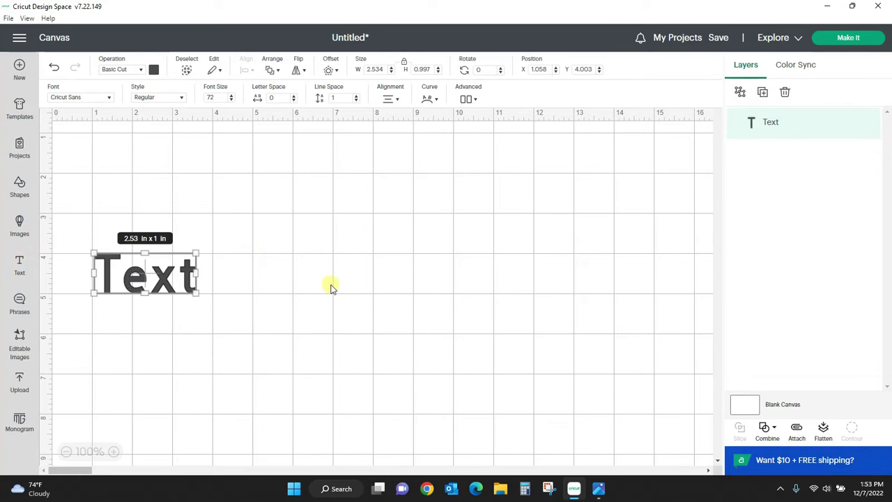
click(299, 345)
drag(188, 279, 351, 272)
click(438, 318)
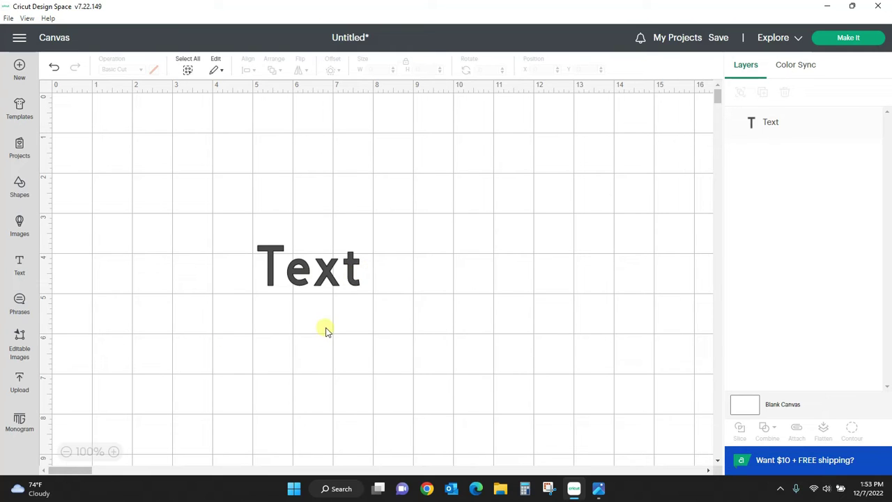
- Replace the placeholder text with "Crystal's crafties" in a narrow text box about 2.53 in wide
double_click(348, 269)
drag(361, 269, 350, 269)
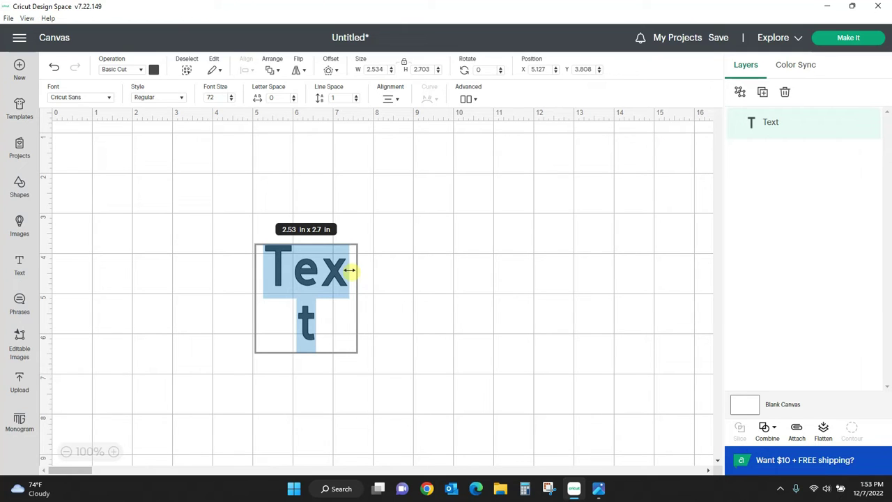
text(Cr)
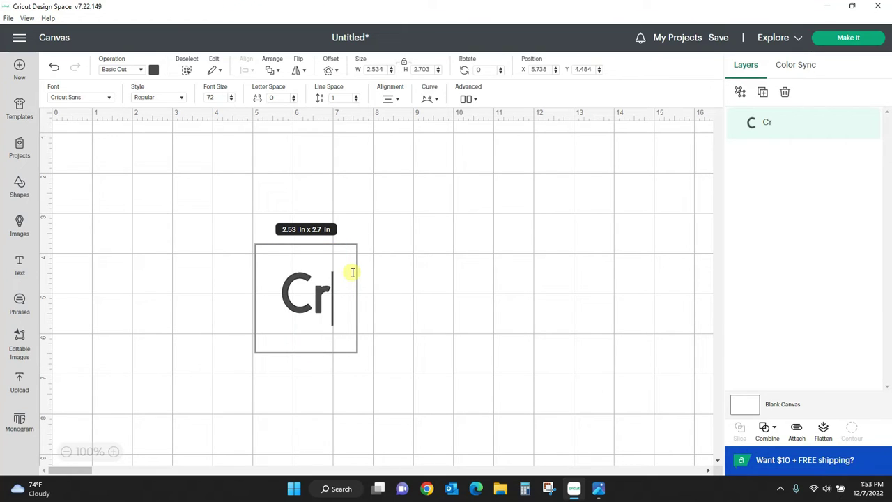
text(ystal)
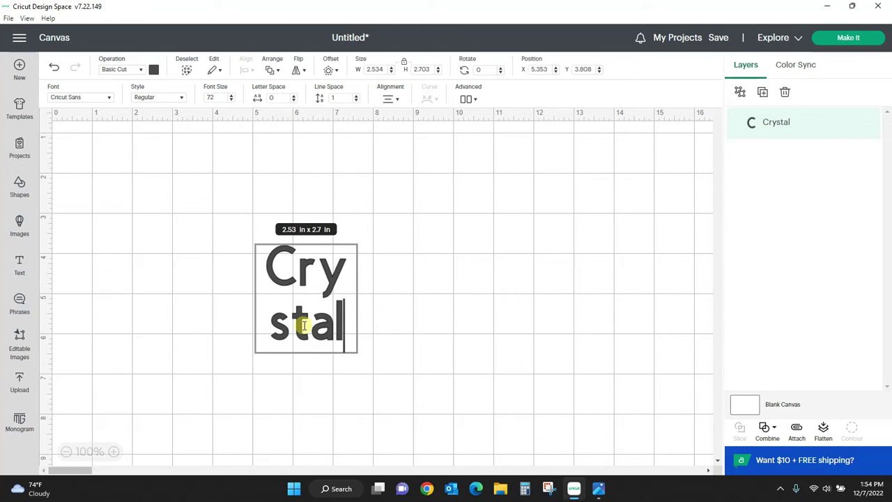
text('s craf)
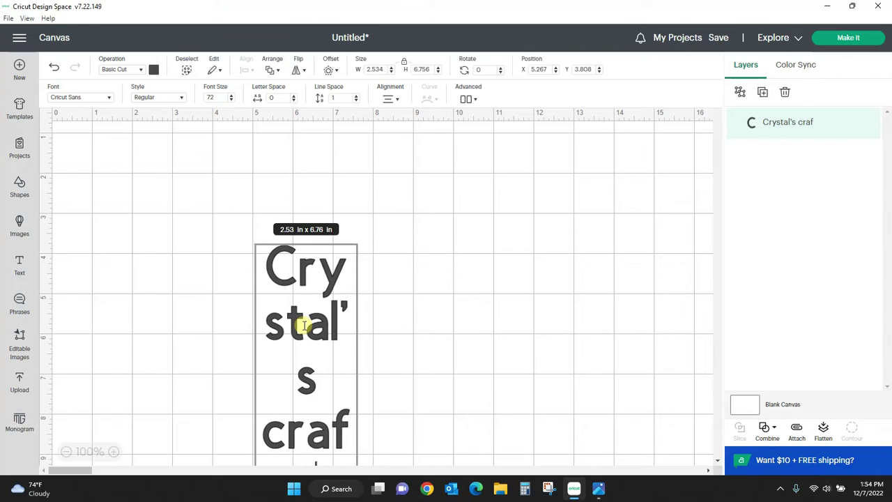
scroll(413, 309, down, 5)
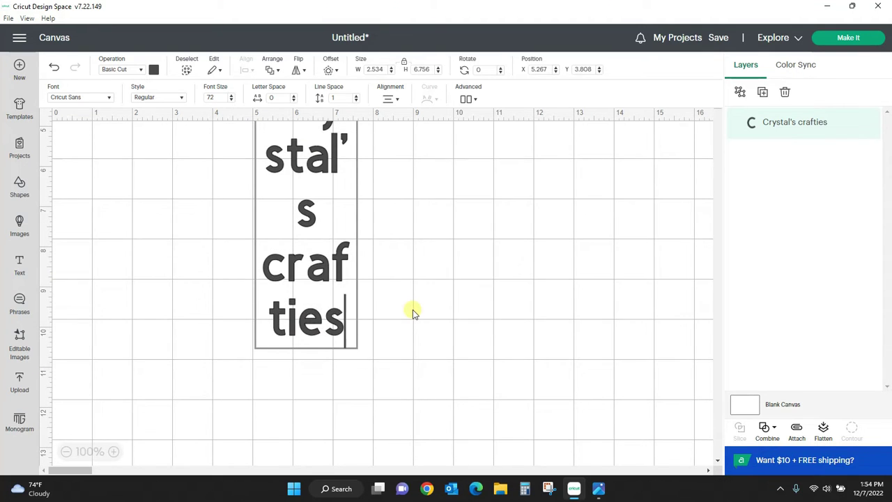
scroll(412, 310, up, 3)
click(449, 321)
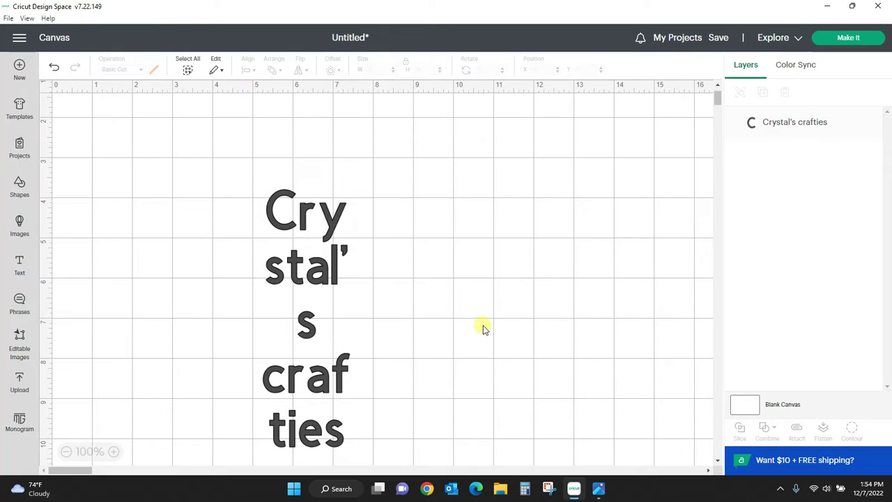
- Resize the text box to about 10.09 by 1.35 in so the words fit one line, and move it to about X 3.8, Y 4.9
click(329, 270)
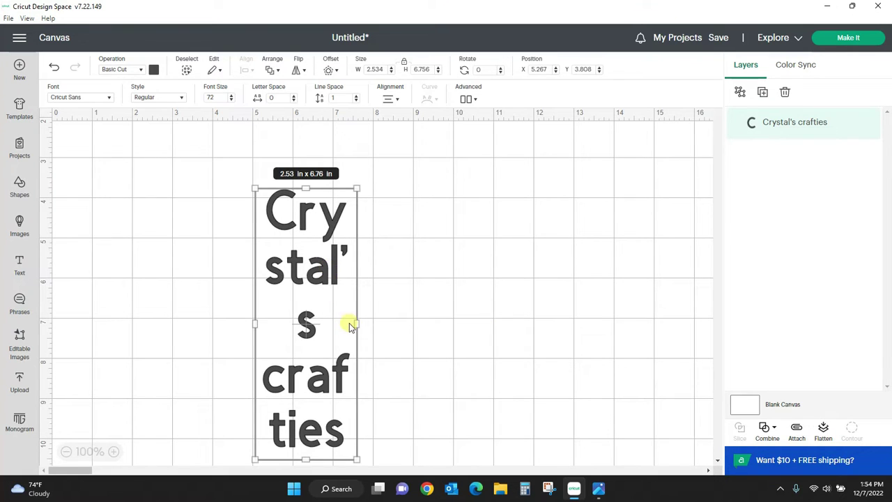
drag(357, 325, 657, 333)
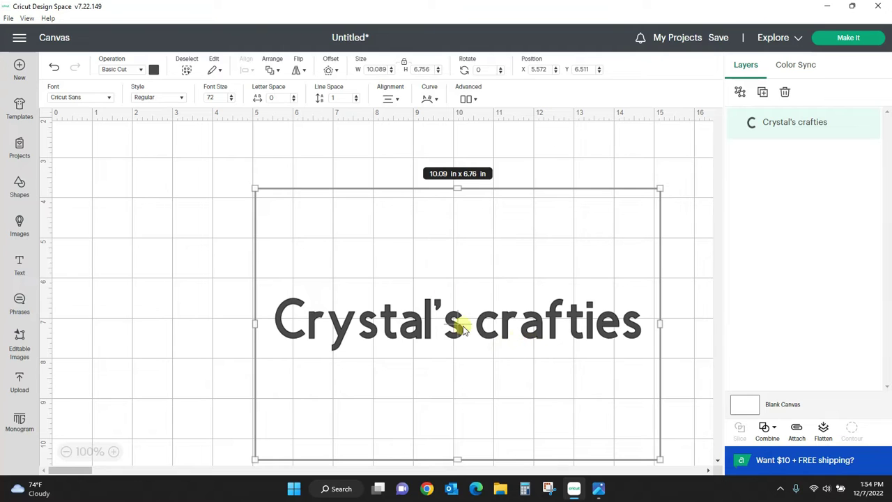
drag(458, 189, 439, 408)
click(511, 255)
drag(511, 453, 434, 271)
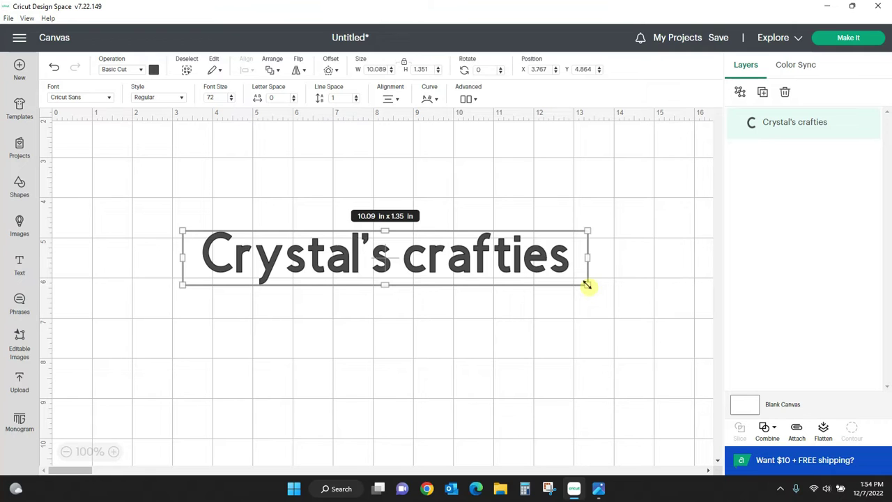
- Enlarge the text box to about 11.02 by 1.5 in and toggle its proportion lock off and back on
drag(587, 285, 318, 291)
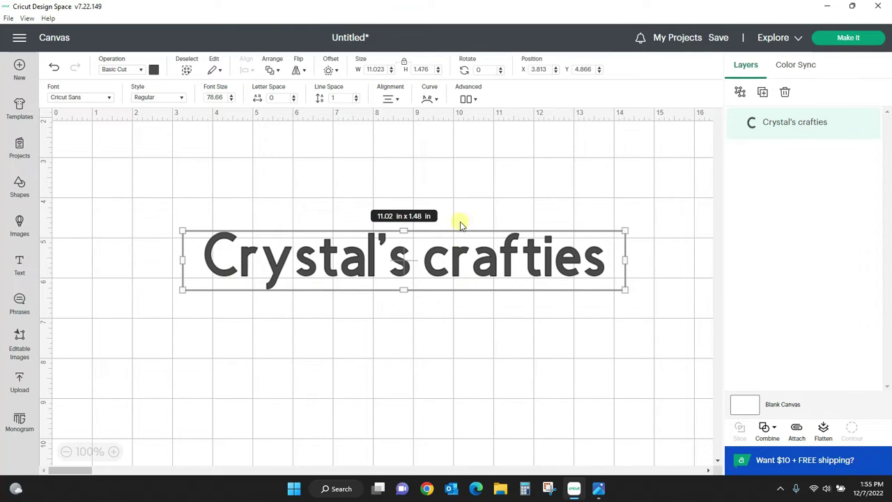
mouse_move(405, 294)
mouse_down()
mouse_move(404, 418)
mouse_move(398, 274)
mouse_move(392, 378)
mouse_move(397, 286)
mouse_up()
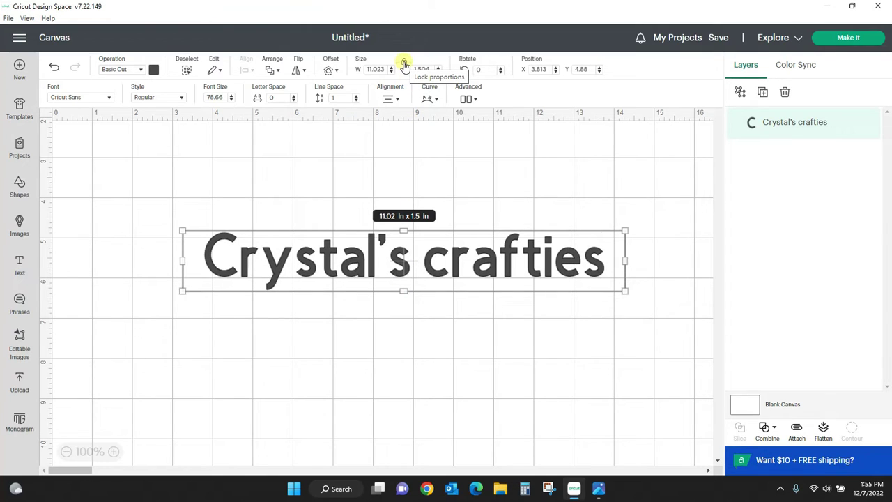
click(405, 64)
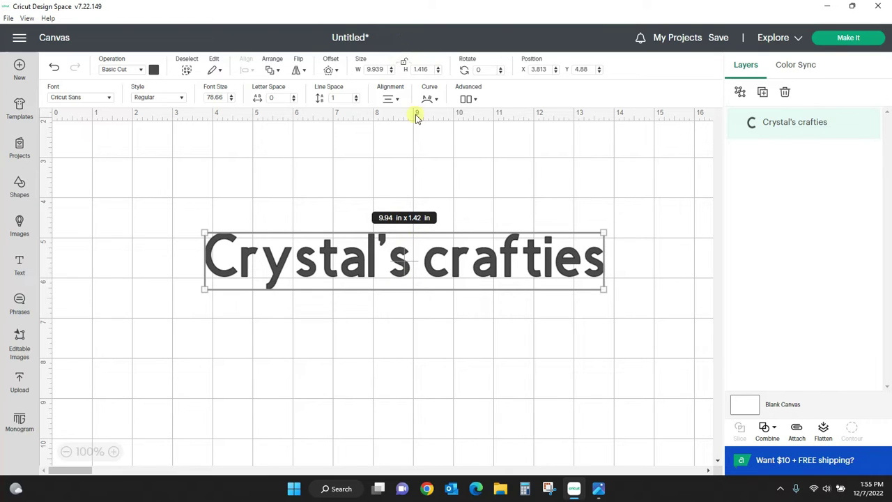
click(405, 63)
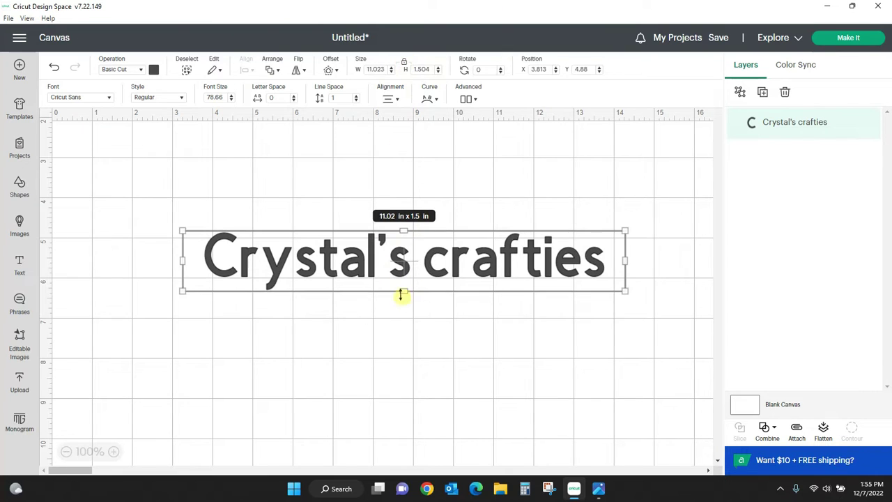
- Enlarge the text to about 11.59 by 1.75 in with proportions unlocked, and shrink it to about 9.72 by 1.38 in with them locked
click(405, 63)
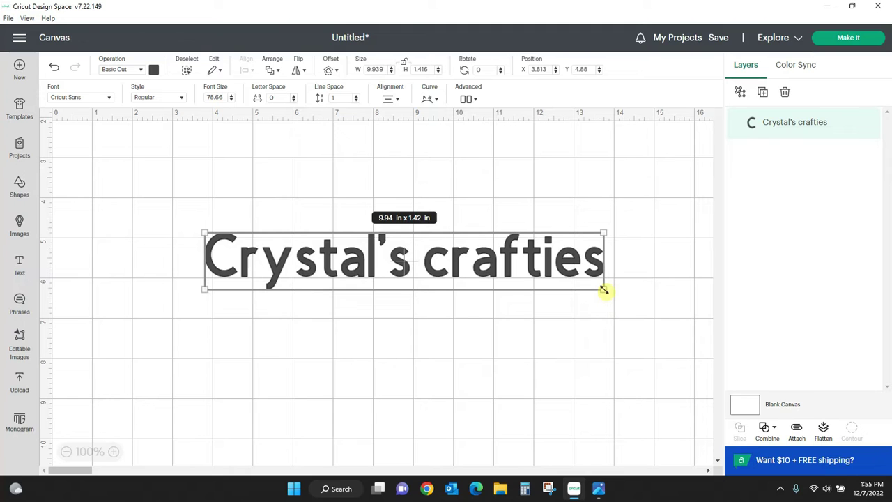
drag(604, 290, 675, 301)
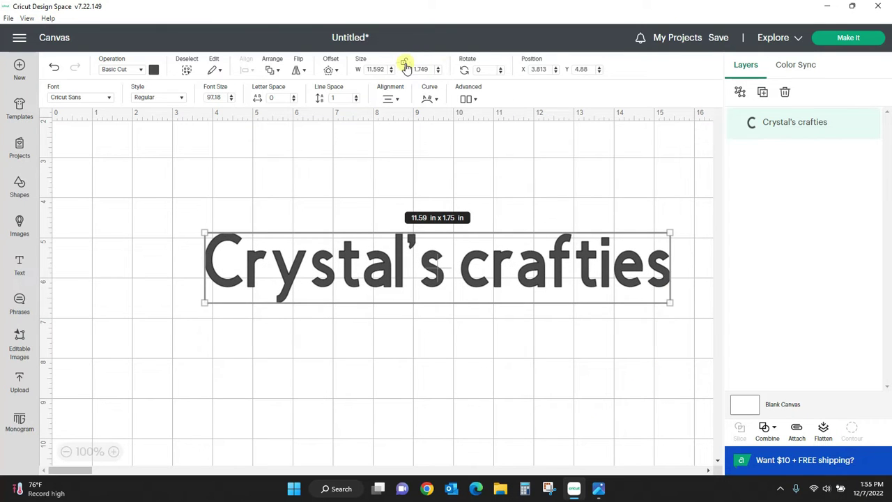
mouse_move(436, 304)
mouse_down()
mouse_move(425, 325)
mouse_move(432, 296)
mouse_up()
drag(694, 305, 464, 288)
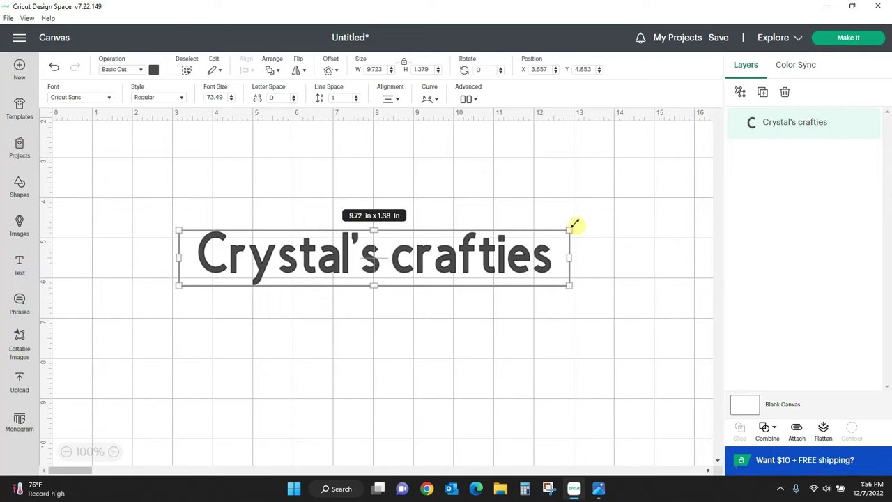
- Rotate the text freehand to about 359.92° and shift it slightly to about X 3.8, Y 4.9
drag(577, 223, 636, 214)
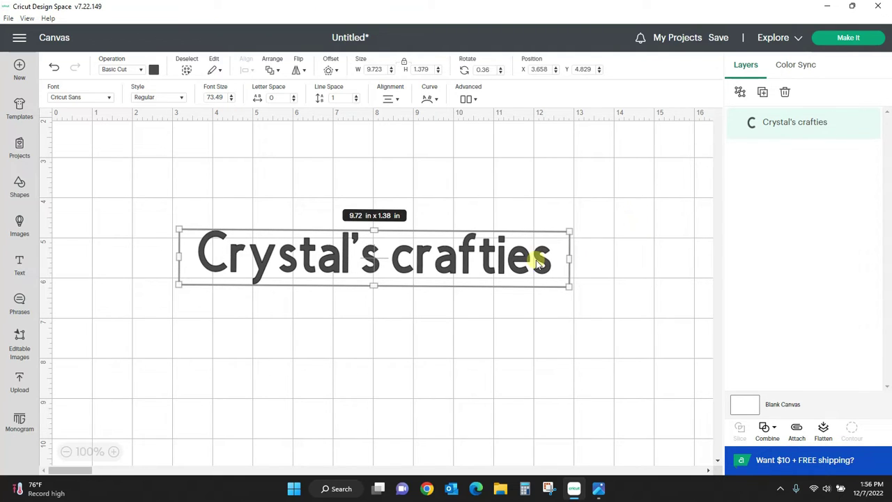
drag(510, 257, 515, 259)
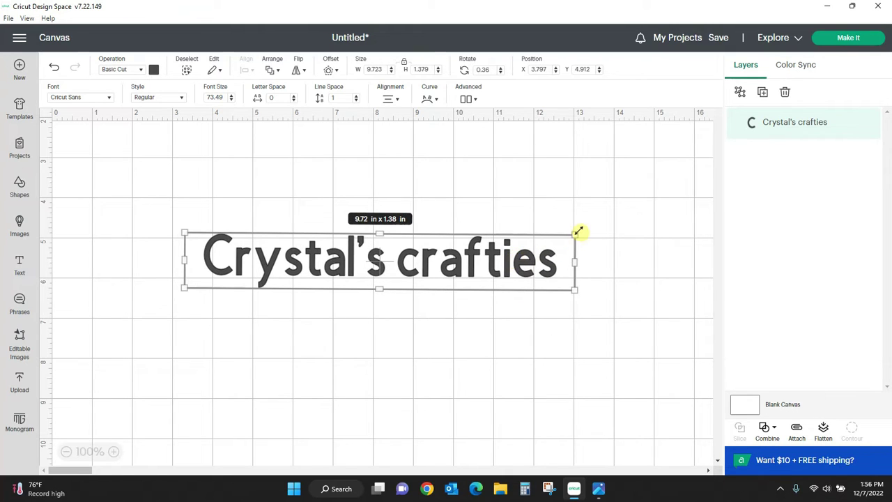
drag(584, 230, 585, 230)
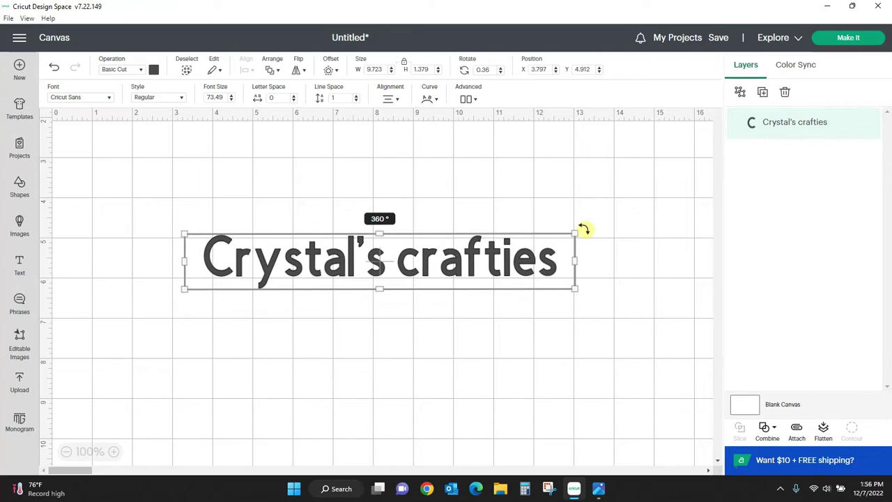
drag(584, 229, 583, 229)
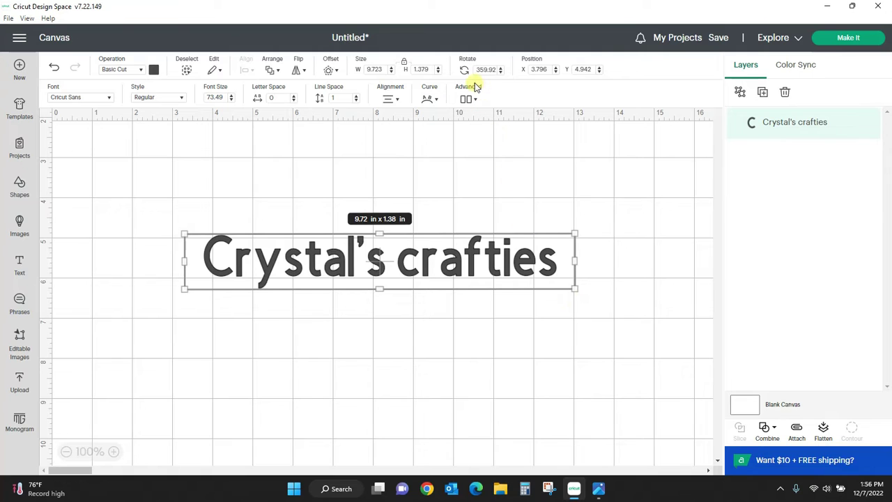
- Set the text's rotation to 90° and undo that rotation
drag(478, 70, 509, 72)
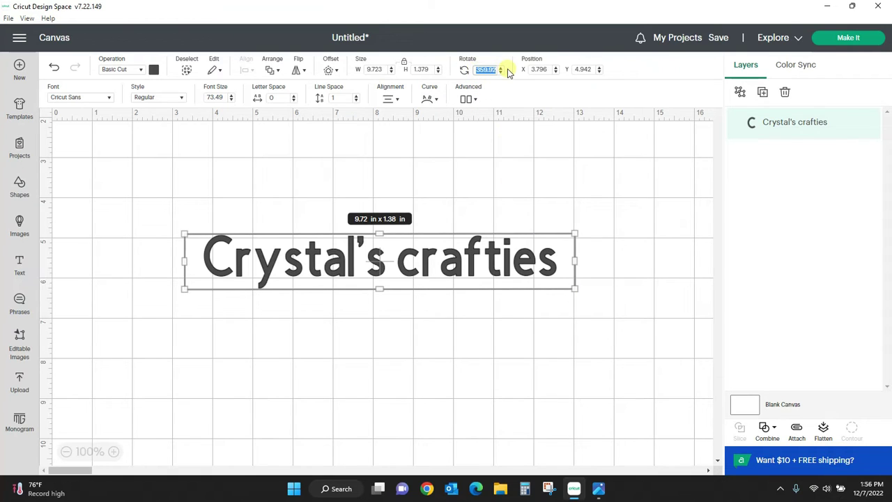
text(90)
key(Return)
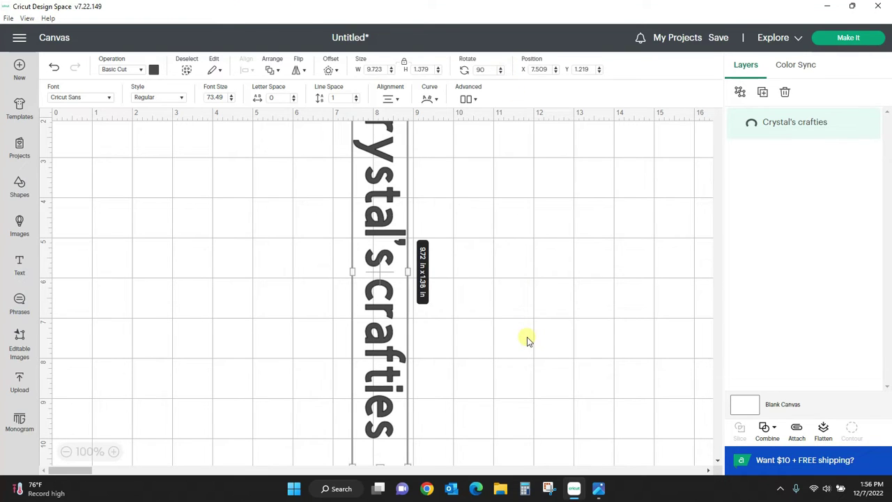
click(53, 67)
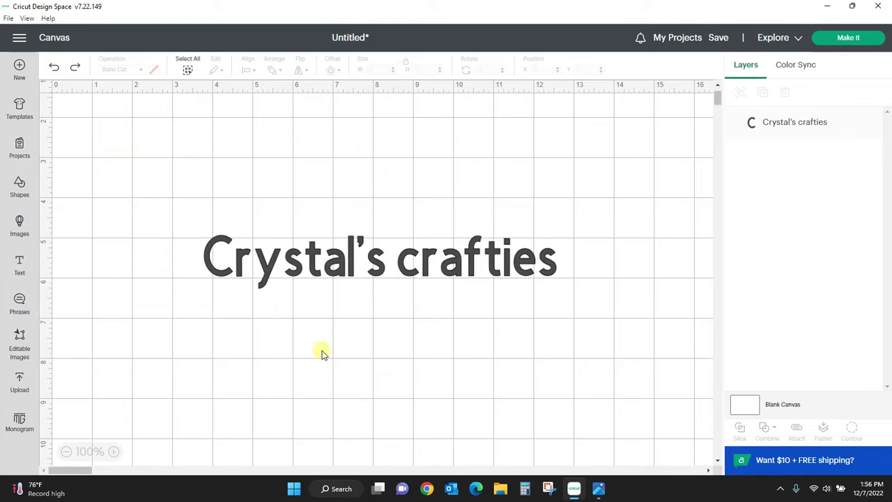
- Delete the "Crystal's crafties" text from the canvas
drag(454, 261, 475, 287)
key(Delete)
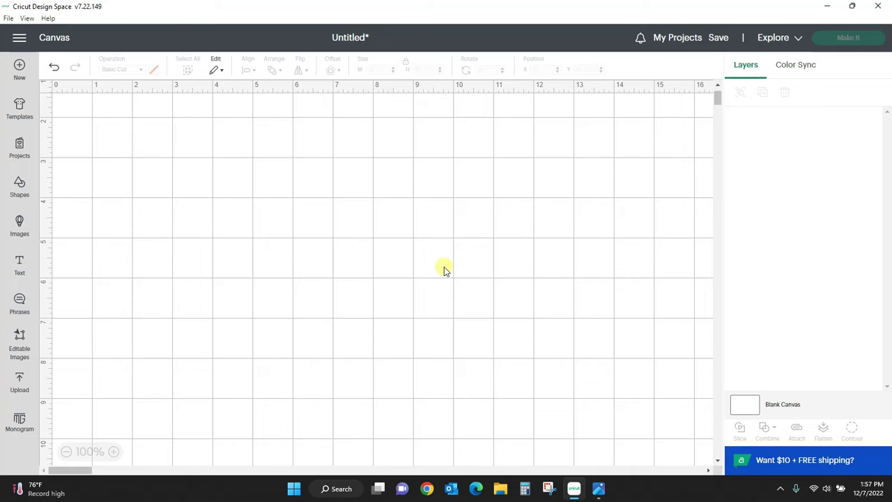
- Add a text object reading "Crystal's Crafties" and move it to about X 3.57, Y 4.79
click(19, 271)
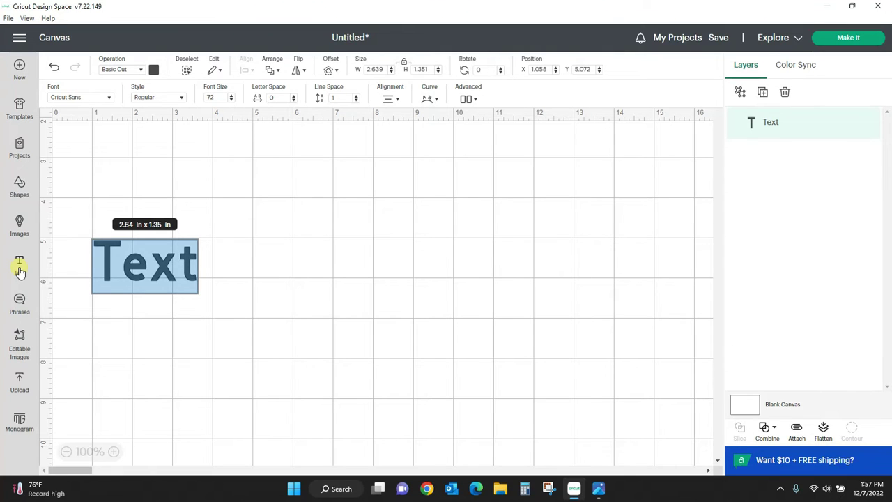
text(Cry)
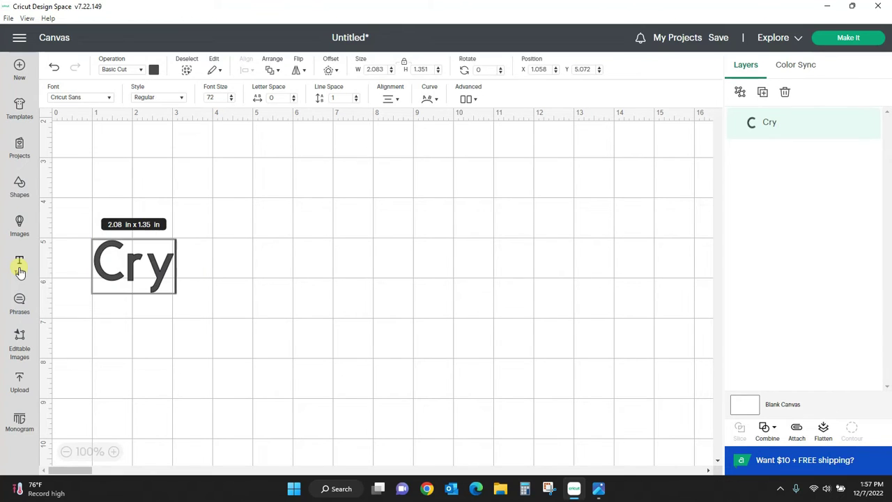
text(stal's Crafti)
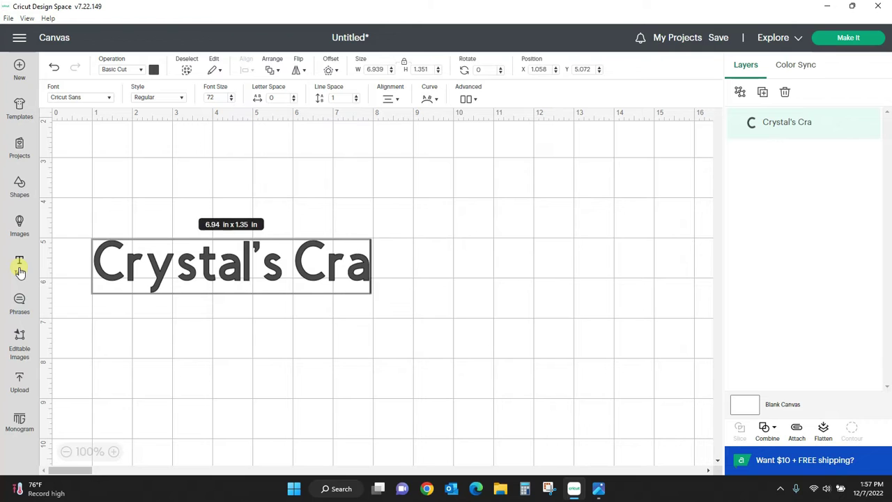
text(es)
click(164, 408)
drag(354, 259, 454, 254)
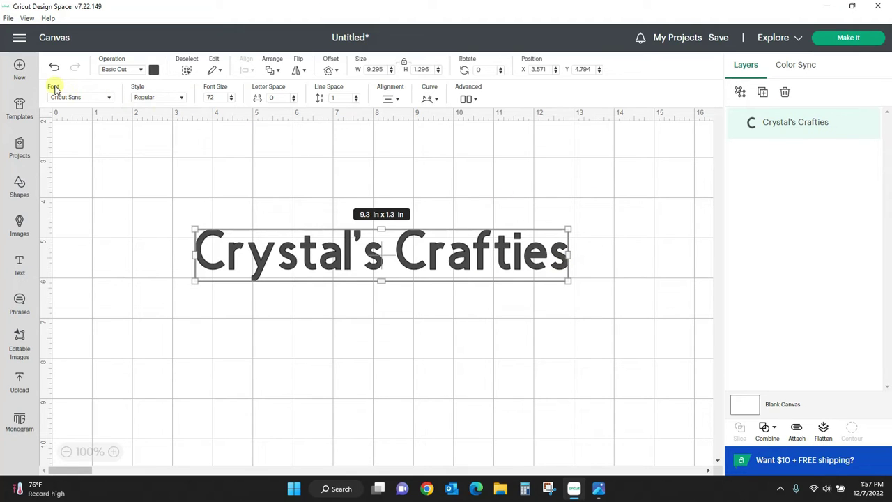
- Turn off the Kerned filter in the Cricut font list and apply the Chloe font to the "Crystal's Crafties" text
click(108, 99)
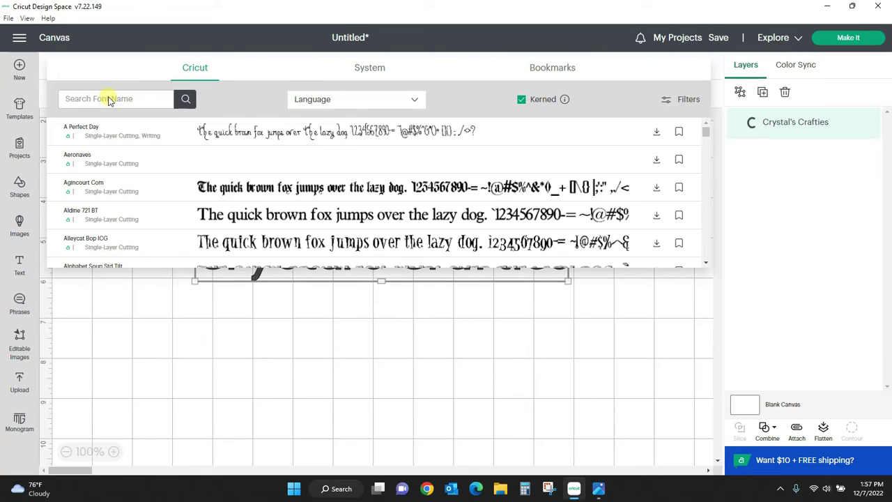
mouse_move(706, 133)
mouse_down()
mouse_move(706, 167)
mouse_move(705, 125)
mouse_up()
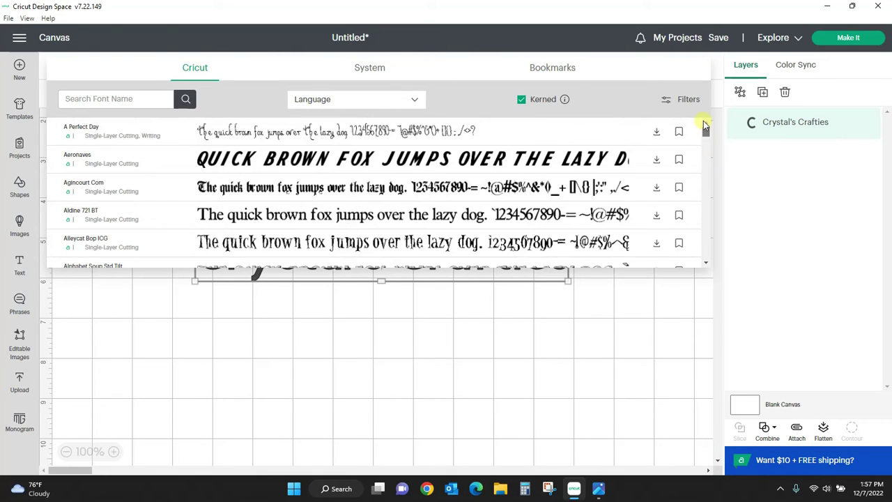
click(523, 100)
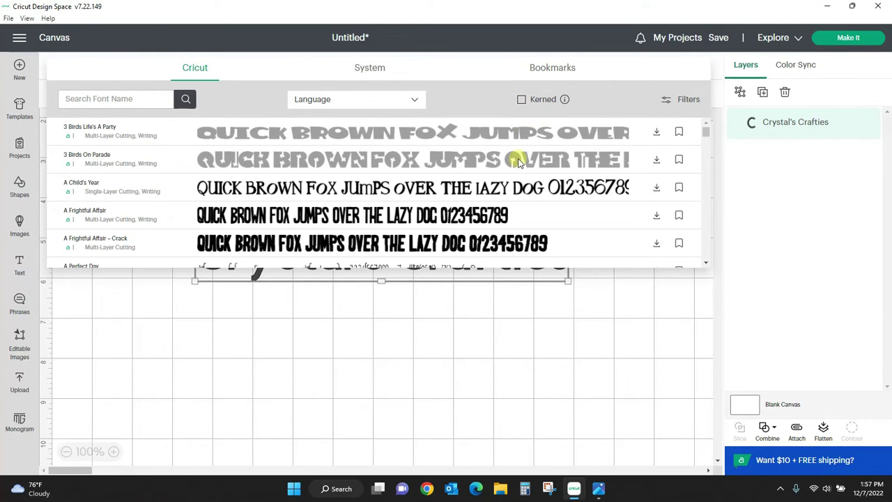
click(522, 100)
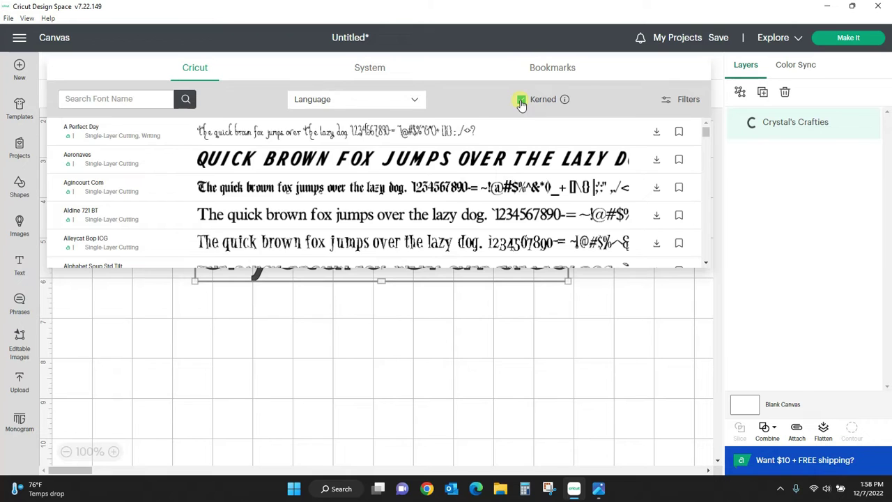
click(521, 101)
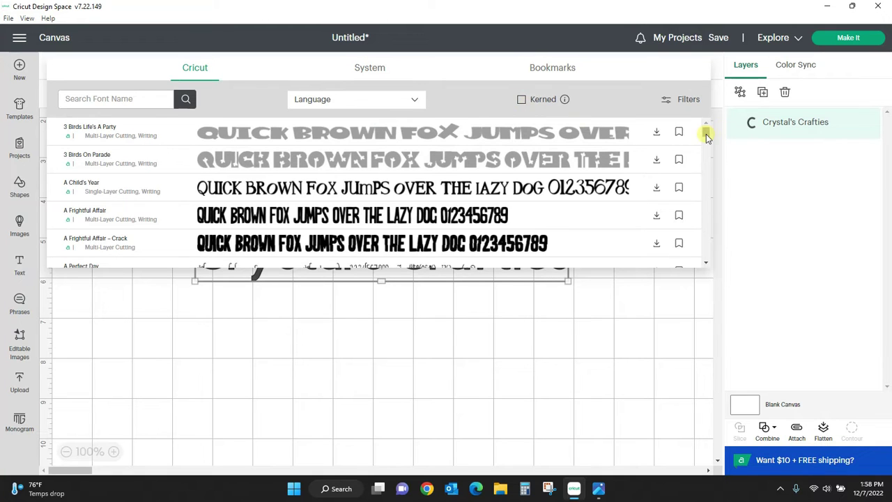
drag(707, 134, 710, 160)
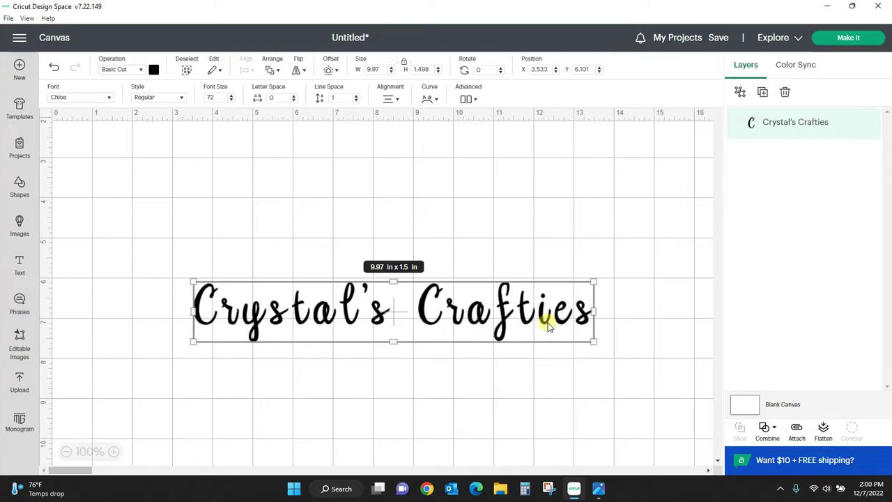
- Reduce the text's letter spacing to -0.6 so the script letters join
click(294, 102)
click(293, 102)
click(294, 102)
click(293, 102)
click(294, 102)
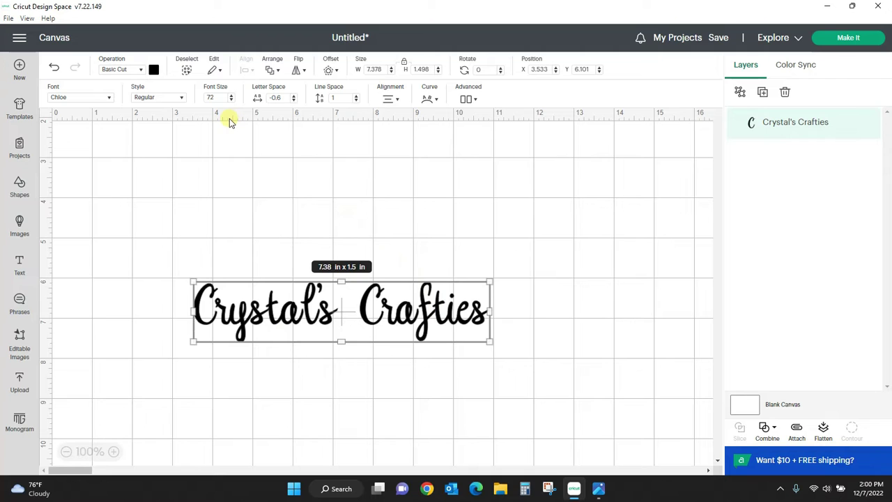
- Undo the letter-spacing reductions on the "Crystal's Crafties" text
key(ctrl+z)
key(ctrl+z)
key(ctrl+z)
key(ctrl+z)
key(ctrl+z)
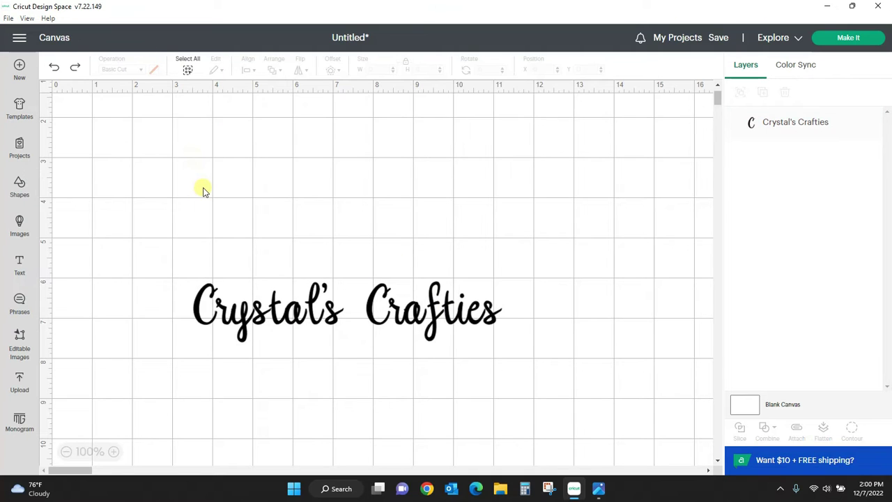
key(ctrl+z)
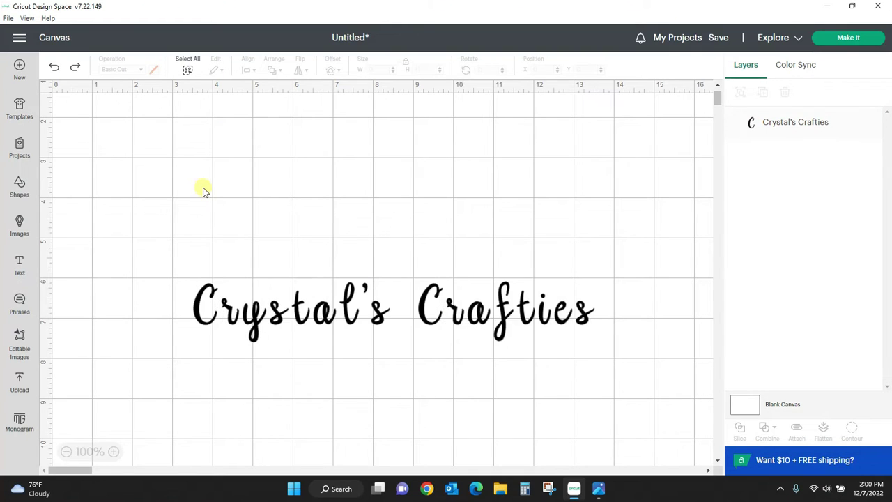
- Apply the Alyssa Stencil Script font from the kerned Cricut fonts to the "Crystal's Crafties" text
click(247, 318)
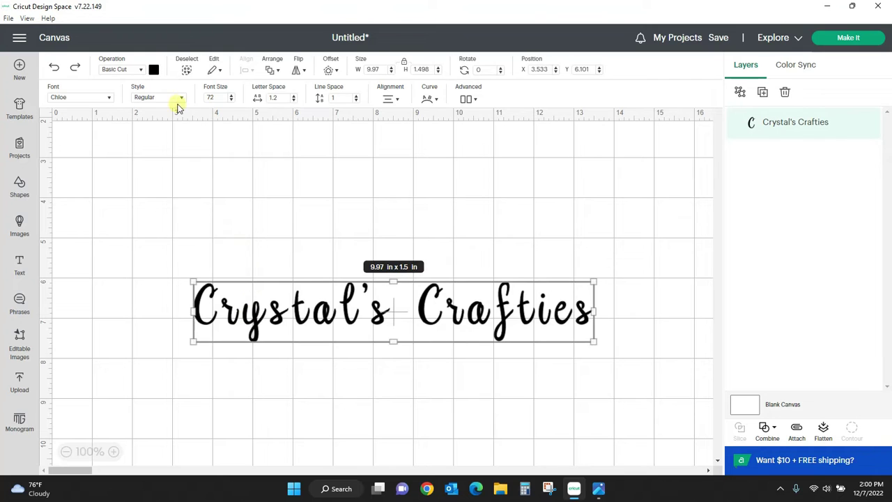
click(109, 100)
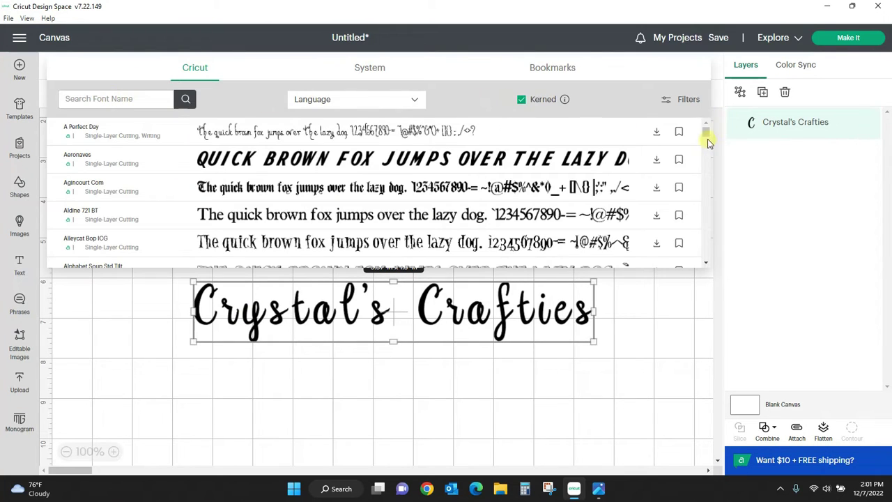
drag(708, 140, 708, 145)
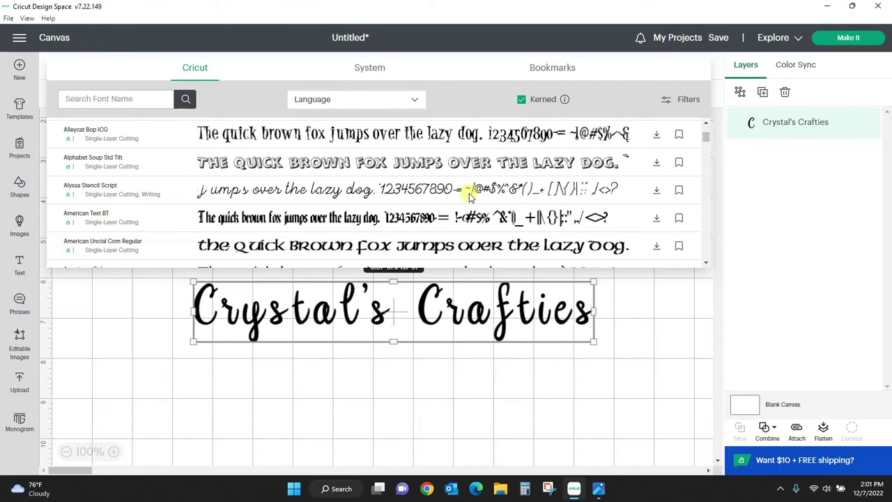
click(472, 189)
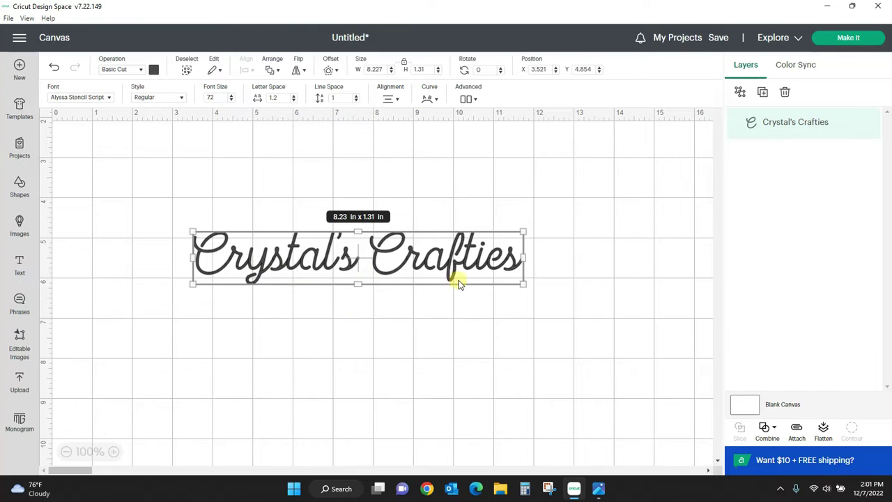
- Include unkerned fonts in the Cricut font list, search it for "chloe" and clear the search
click(110, 97)
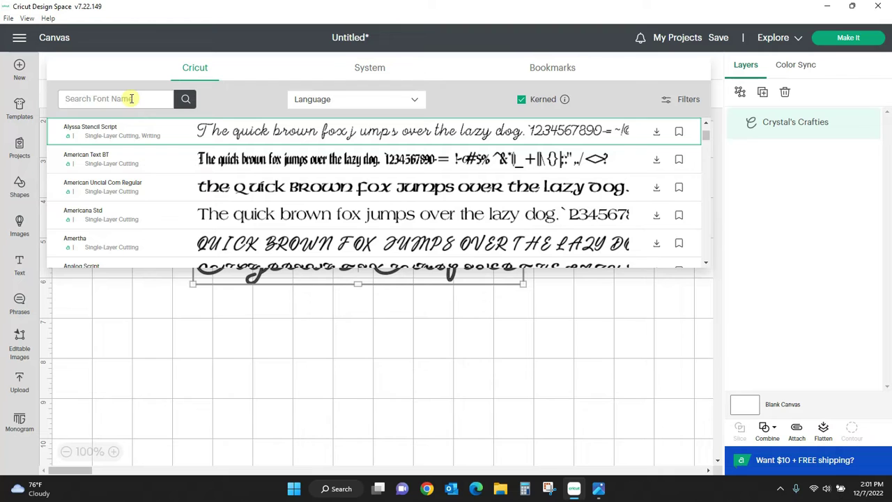
click(522, 99)
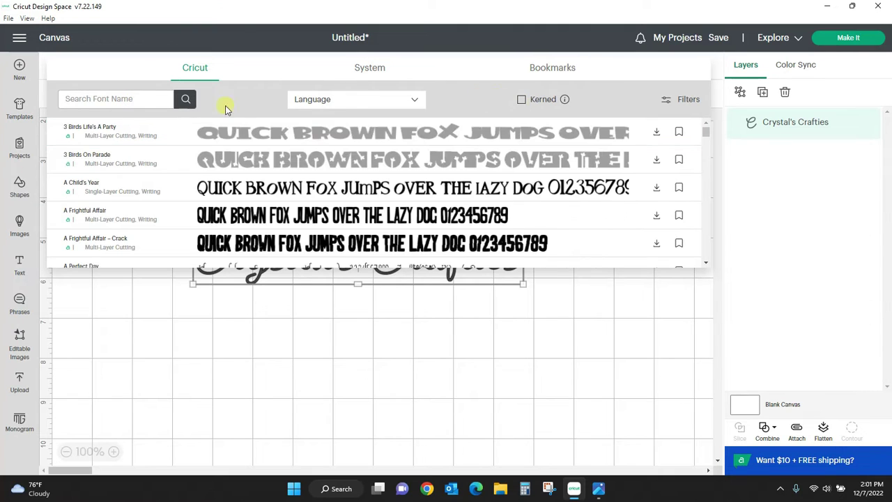
text(chloe)
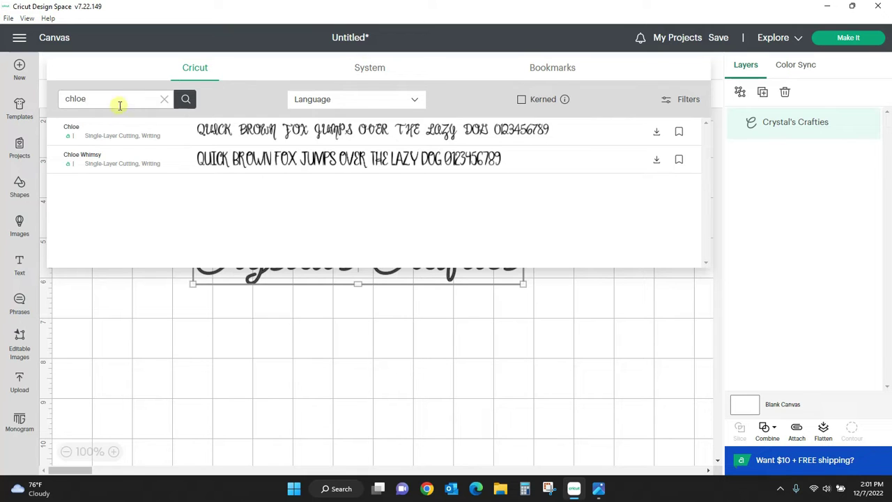
click(164, 101)
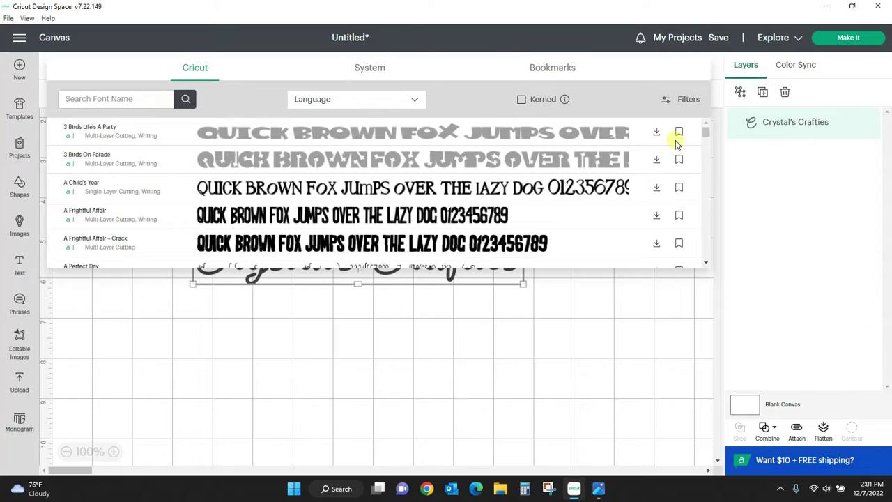
- Find the Chloe font by name, bookmark it and remove the bookmark again, clearing the search
click(143, 98)
text(chlo)
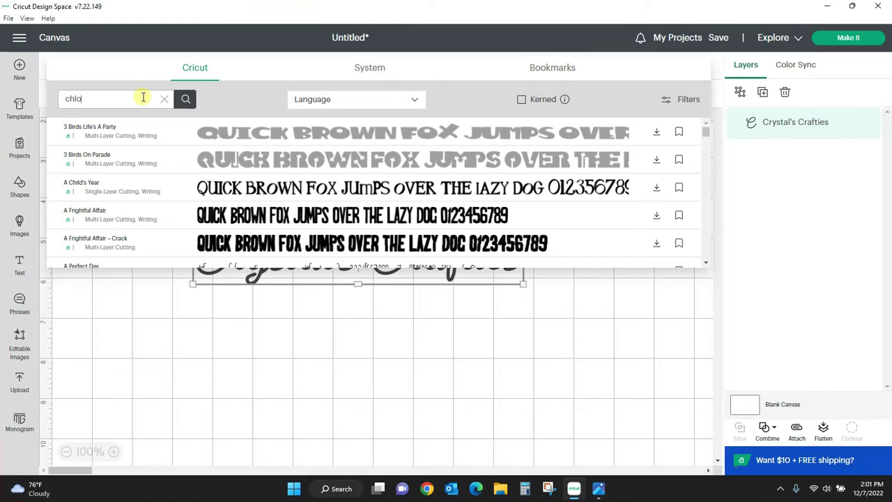
text(e)
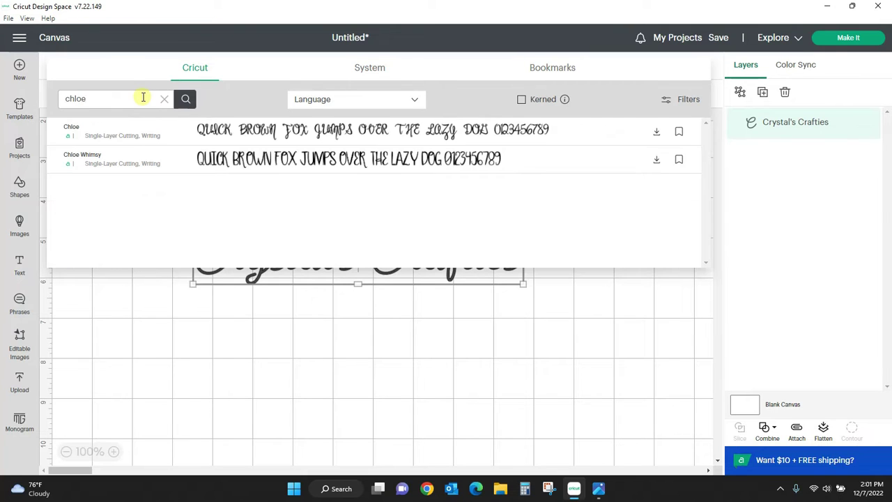
click(679, 133)
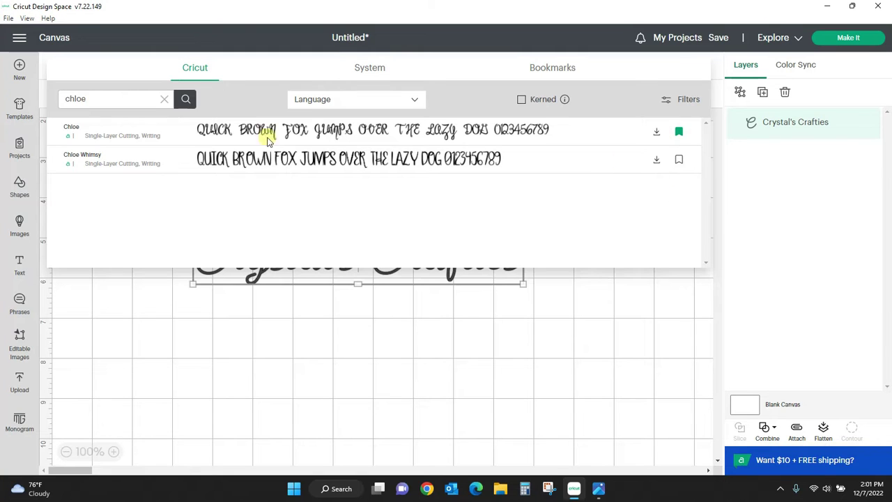
click(679, 133)
click(165, 102)
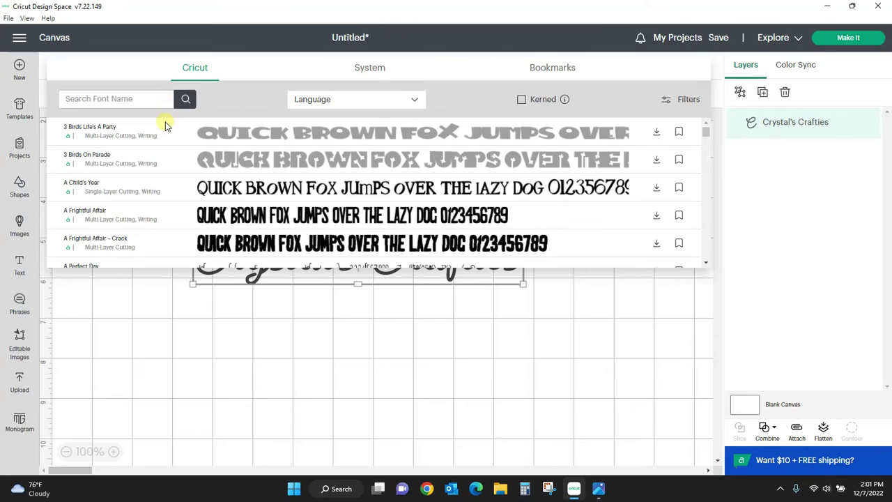
- Show the bookmarked fonts, and switch the font list to the system fonts
click(548, 70)
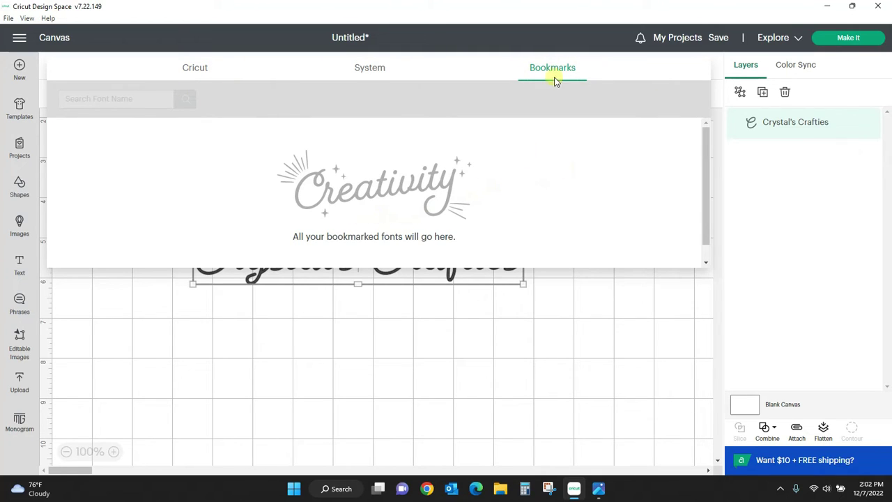
click(369, 69)
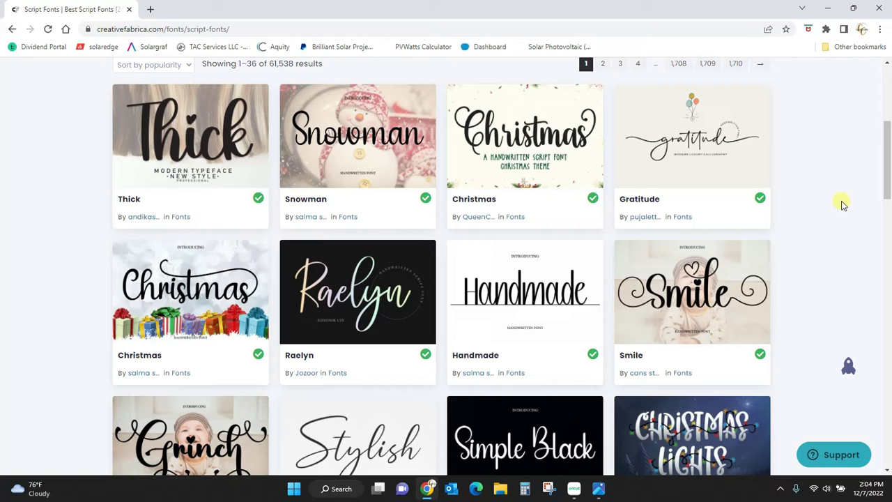
- Browse the script fonts and display fonts on the Creative Fabrica website in Chrome
drag(887, 168, 889, 240)
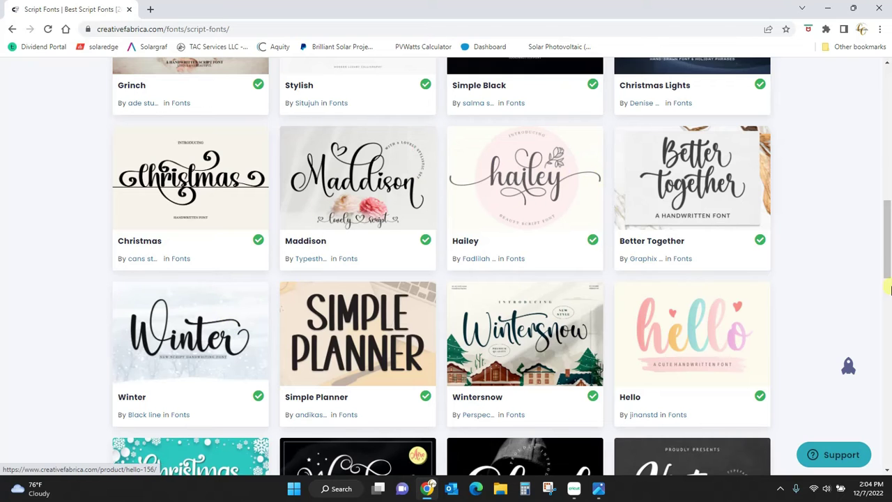
drag(888, 247, 889, 315)
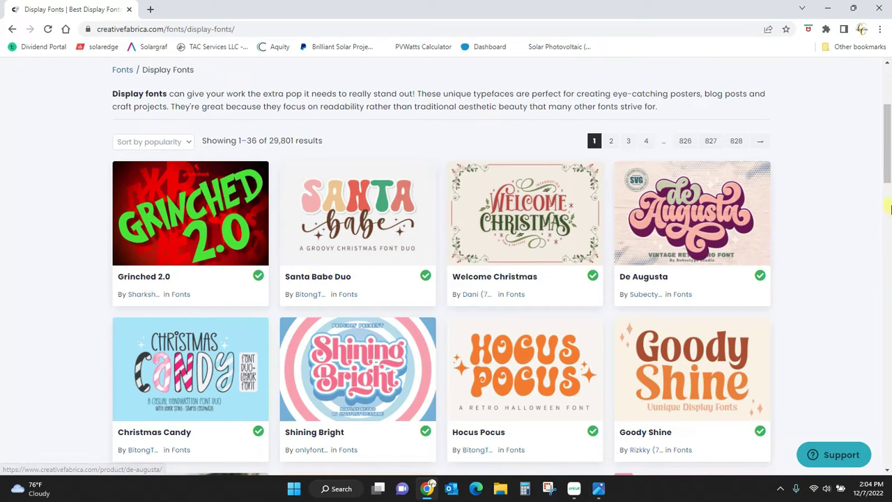
drag(888, 172, 888, 258)
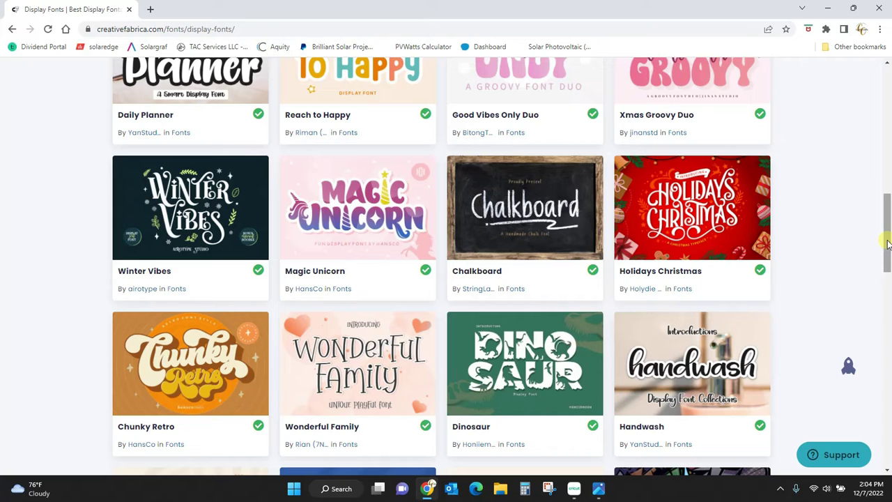
drag(888, 243, 889, 152)
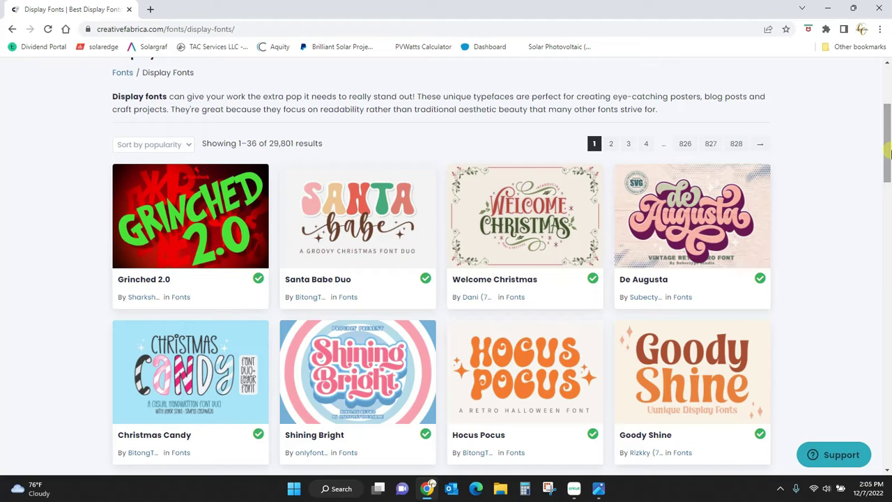
mouse_move(889, 153)
mouse_down()
mouse_move(889, 119)
mouse_move(889, 166)
mouse_up()
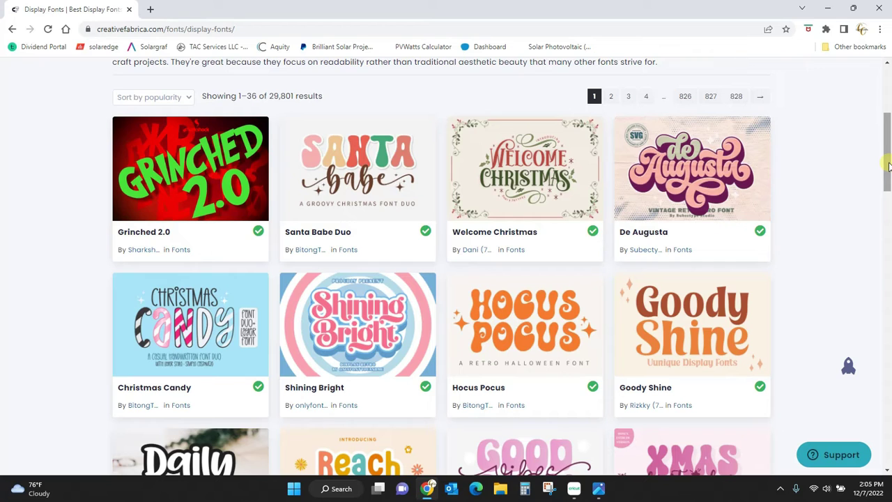
- Switch back to Cricut Design Space and apply the system font Amithen to the "Crystal's Crafties" text
click(575, 487)
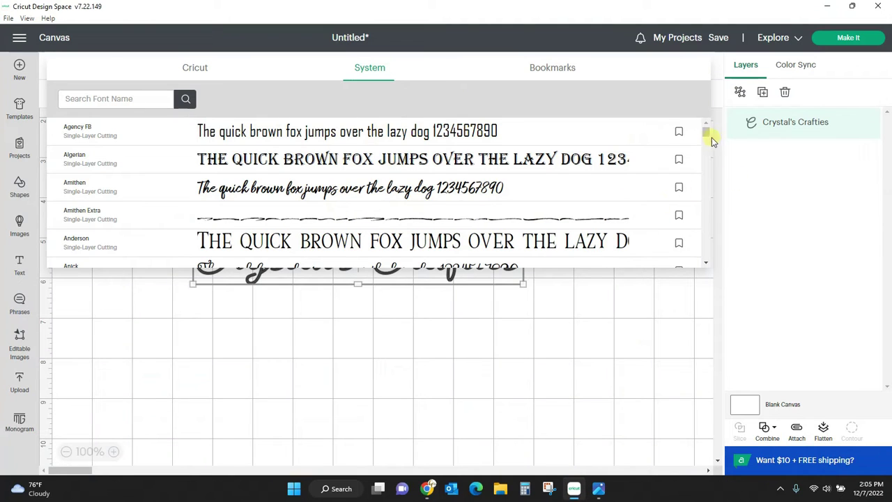
click(325, 192)
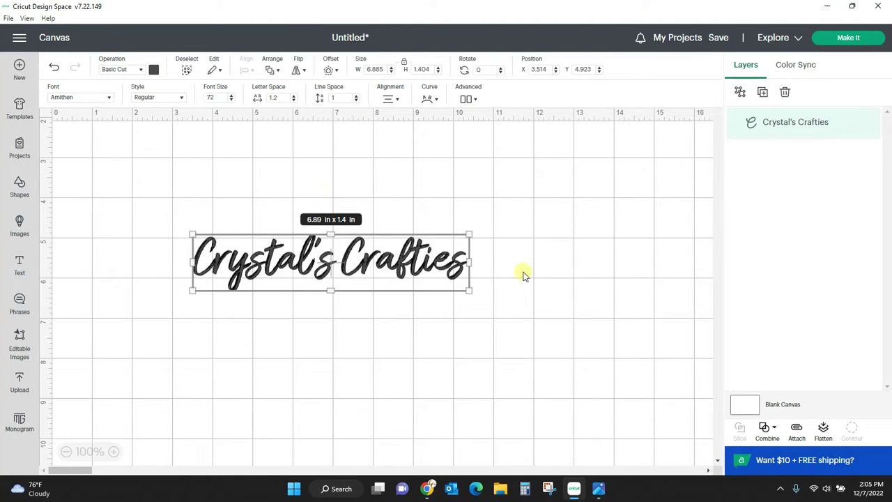
- Enlarge the text freehand to about 15.74 × 3.21 in and place it at about X 0.39, Y 4.05
drag(472, 292, 569, 382)
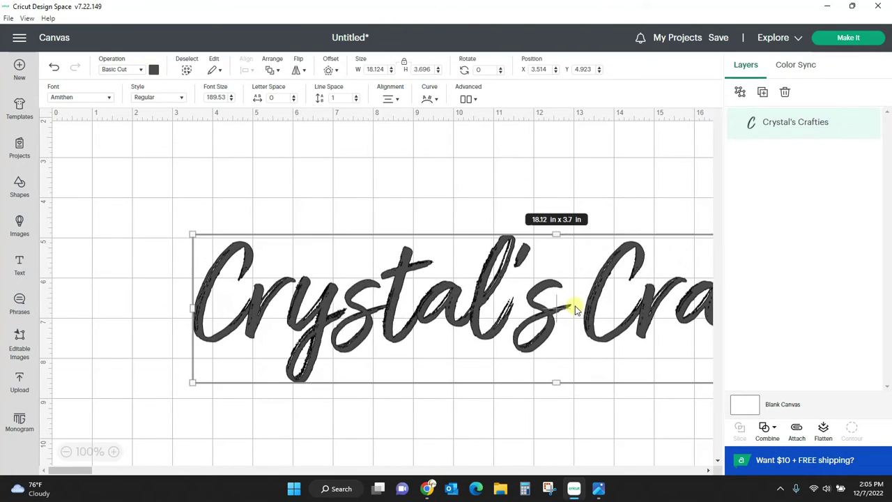
drag(553, 310, 407, 278)
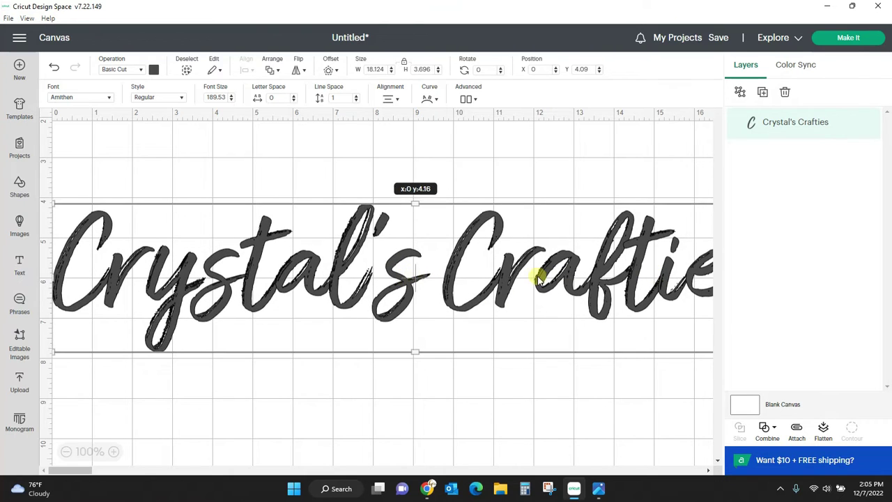
drag(571, 275, 571, 273)
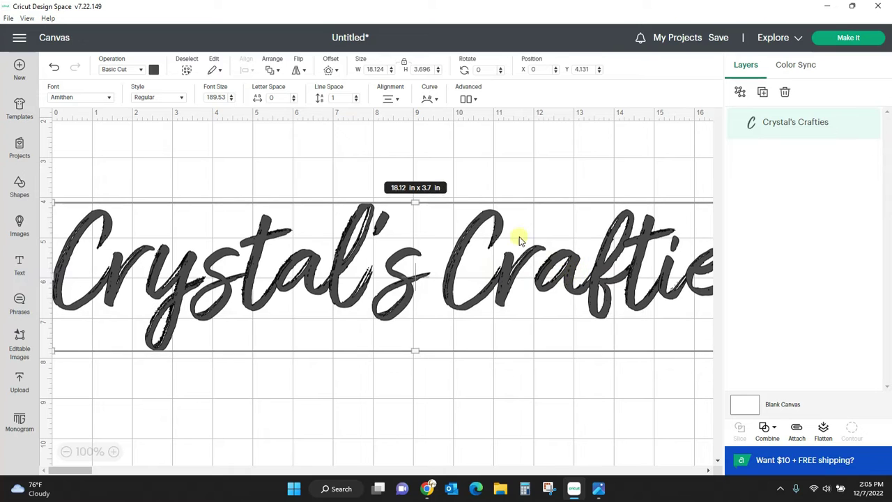
drag(55, 202, 175, 234)
drag(534, 290, 464, 271)
click(463, 271)
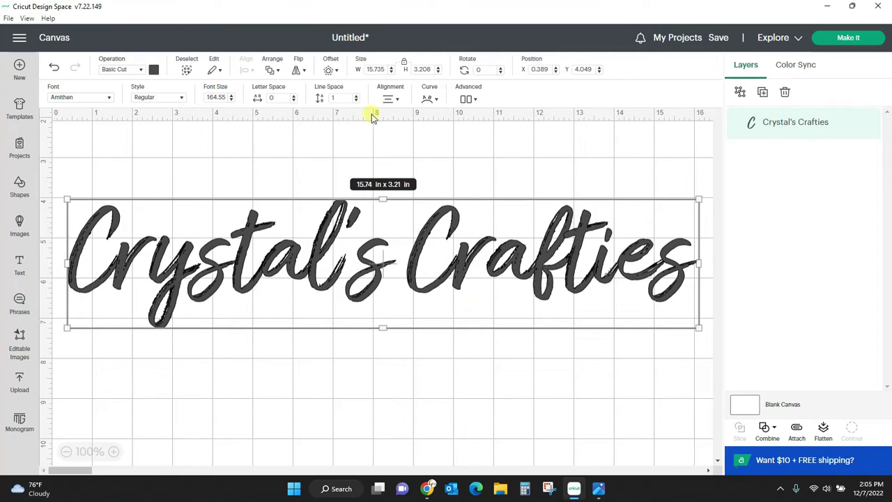
- Bookmark the system font Amithen and show the bookmarked fonts
click(108, 99)
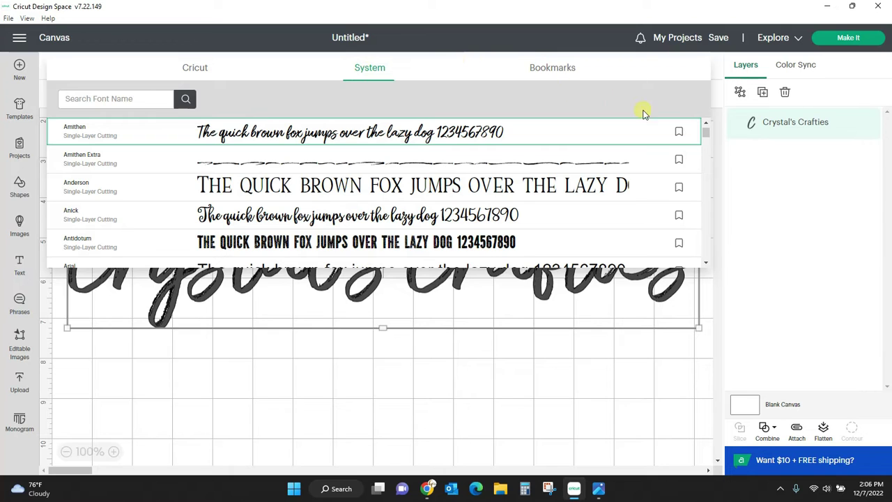
click(679, 131)
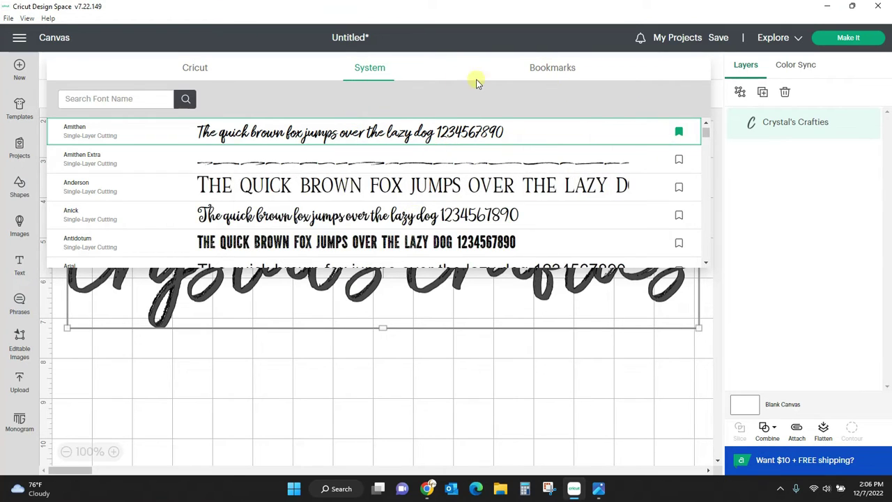
click(564, 70)
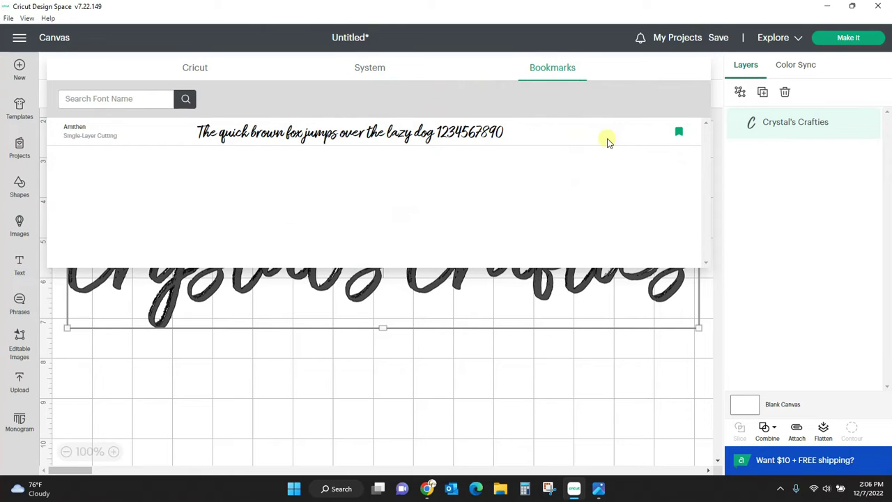
- Browse the Cricut fonts, filter the list to the free ones, look through them and close the font list
click(189, 70)
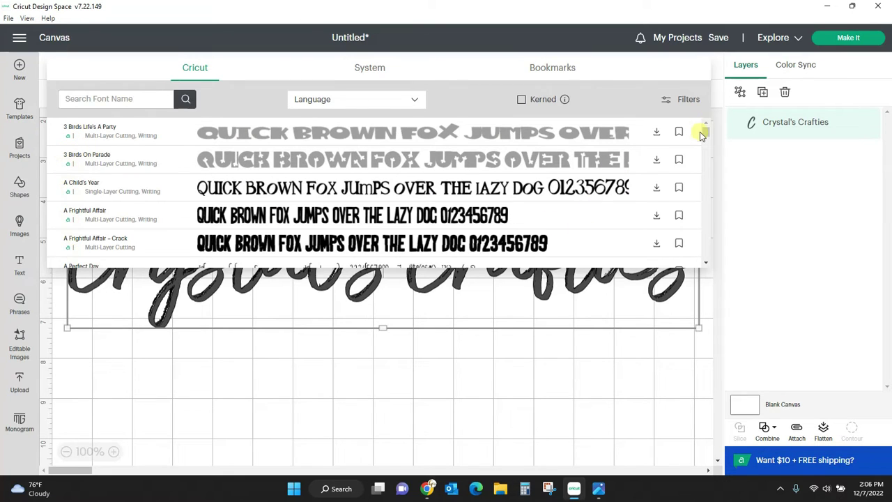
drag(706, 132, 708, 140)
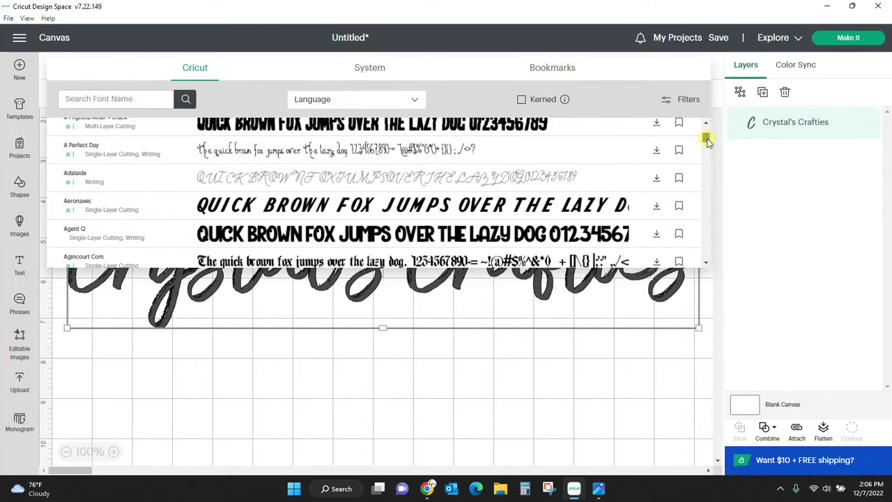
drag(707, 141, 708, 142)
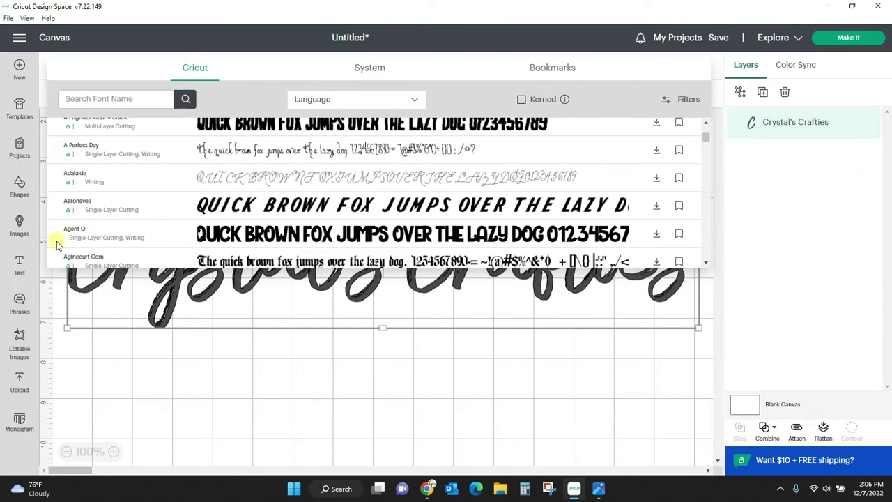
drag(704, 139, 715, 192)
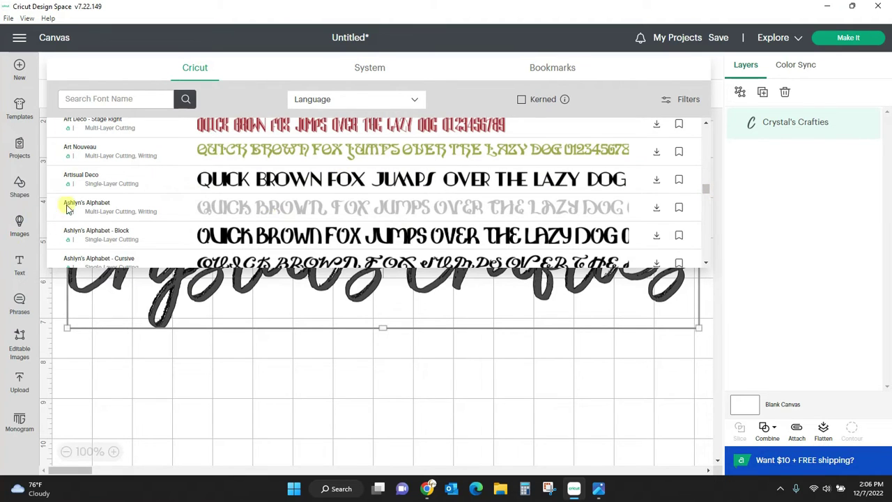
click(688, 101)
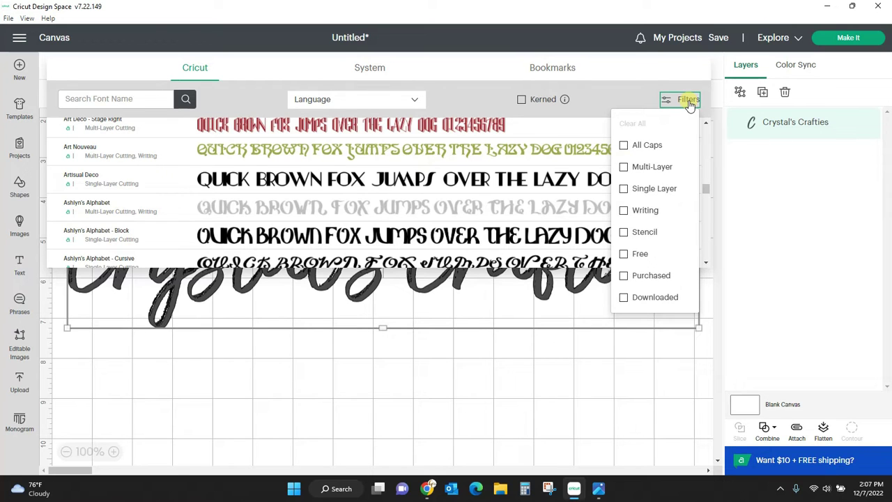
click(625, 255)
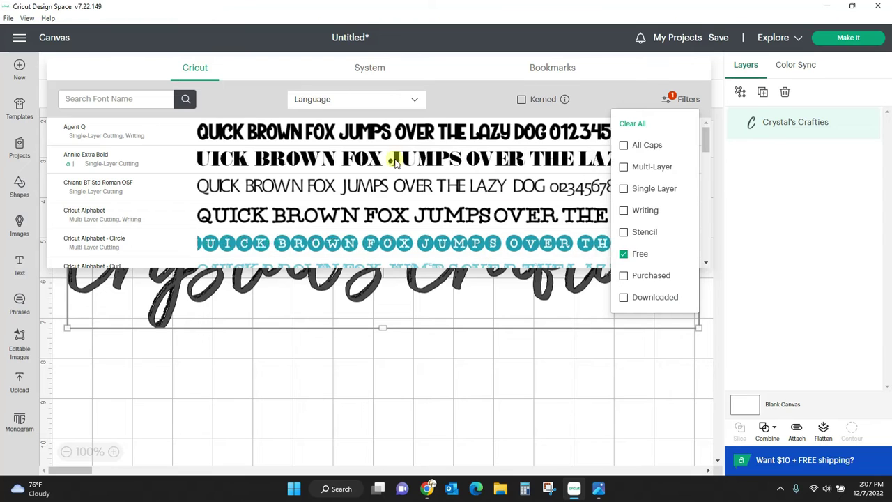
scroll(264, 186, down, 3)
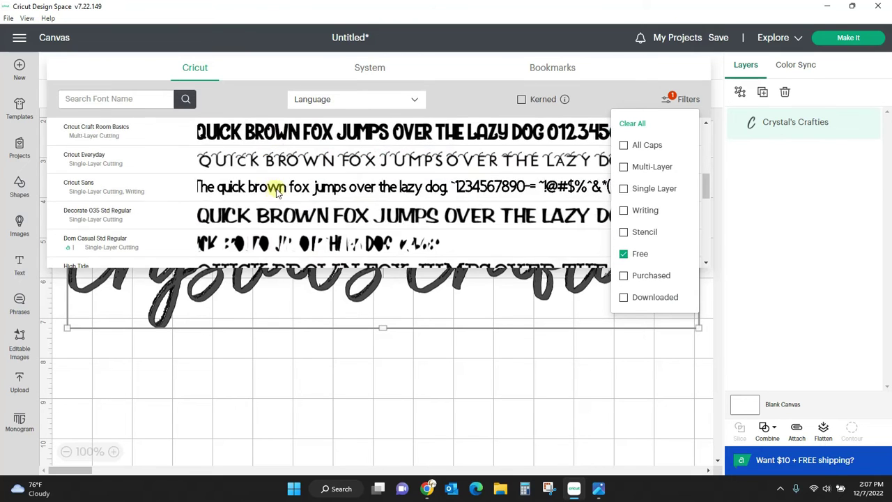
click(667, 98)
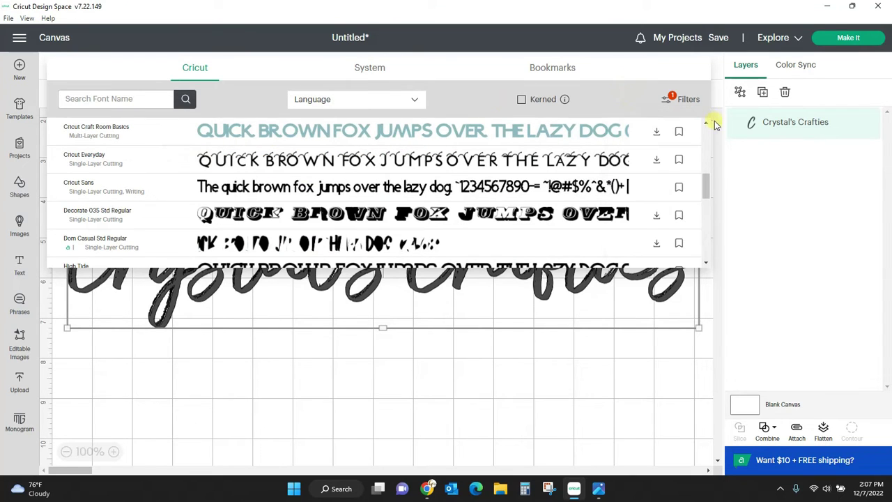
drag(707, 184, 715, 143)
drag(716, 150, 716, 122)
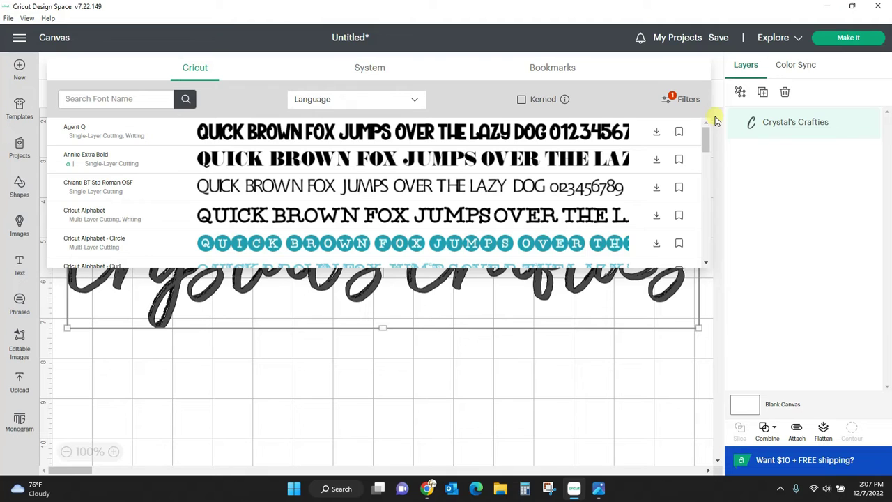
click(490, 369)
- Move the "Crystal's Crafties" text to about X 0.17, Y 4.08 and set its material color to light pink
click(428, 280)
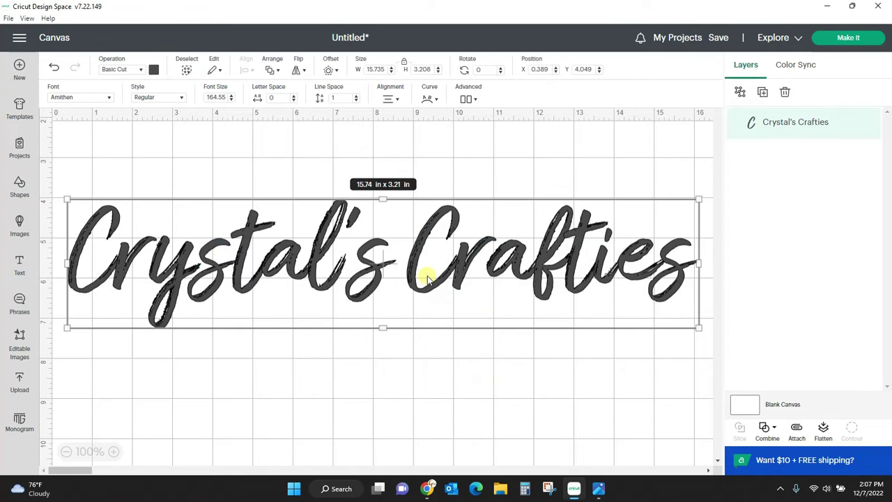
drag(454, 274, 450, 279)
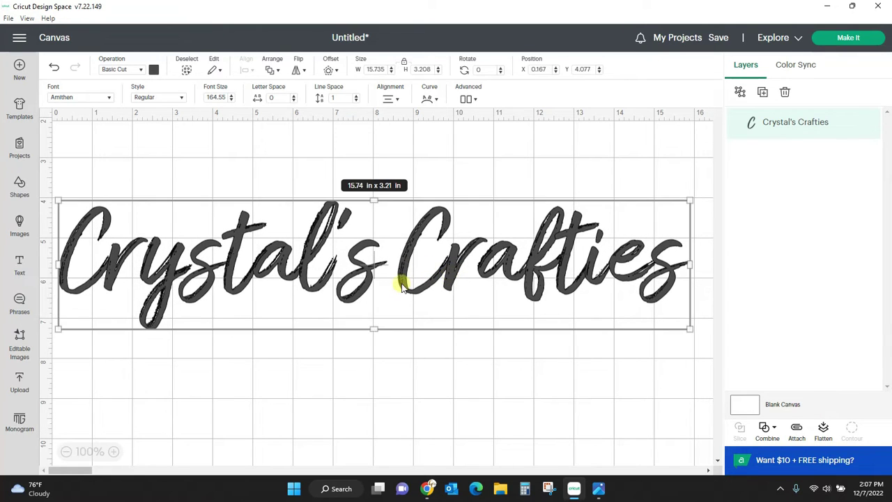
click(154, 70)
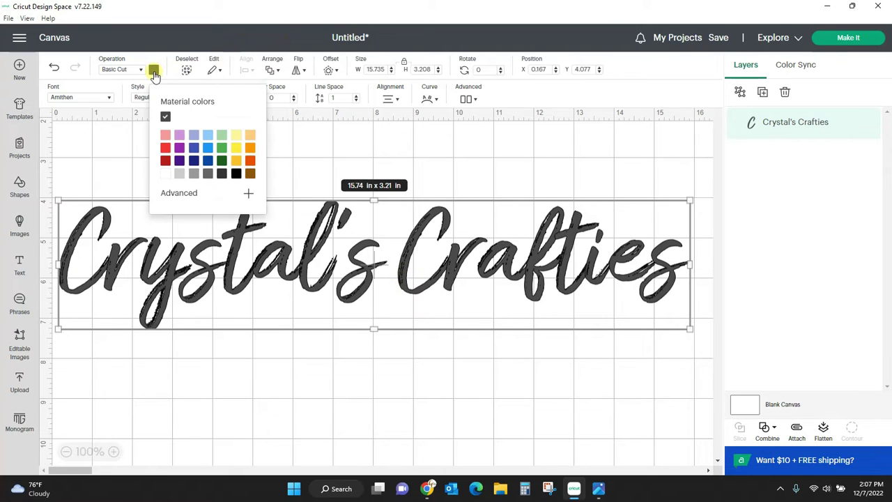
click(168, 138)
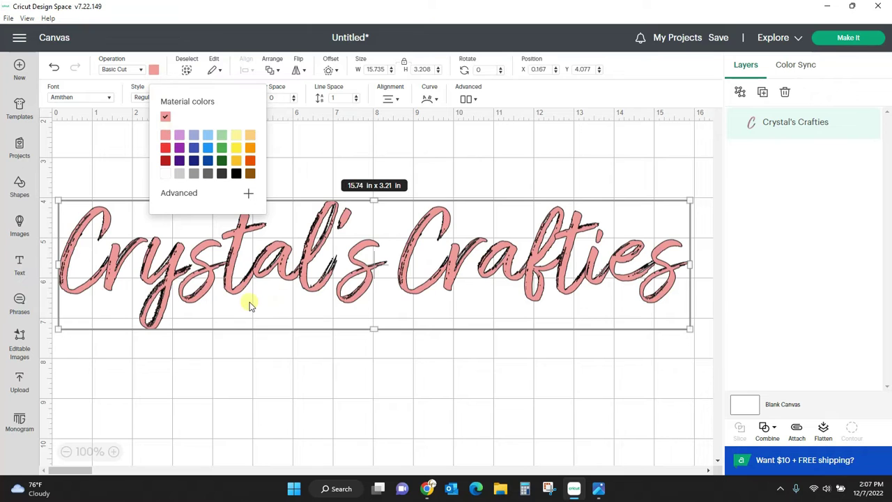
- Apply the kerned Cricut font Aldine 721 BT to the "Crystal's Crafties" text
click(108, 98)
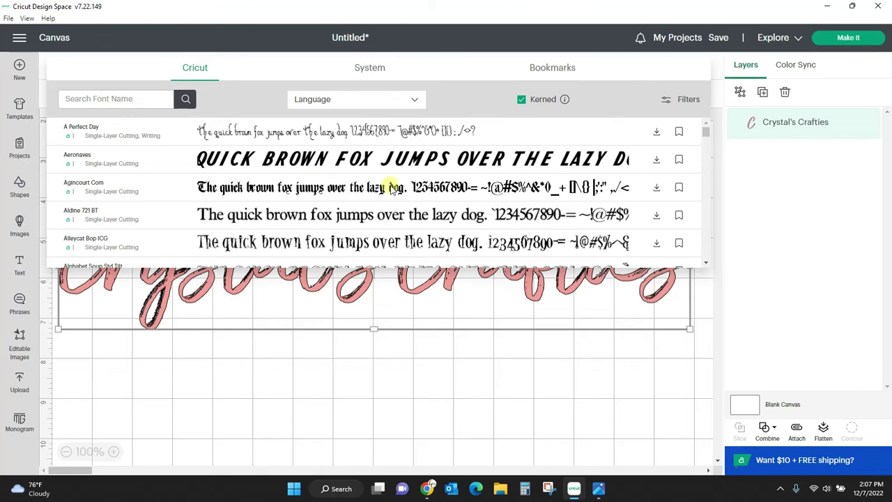
click(378, 212)
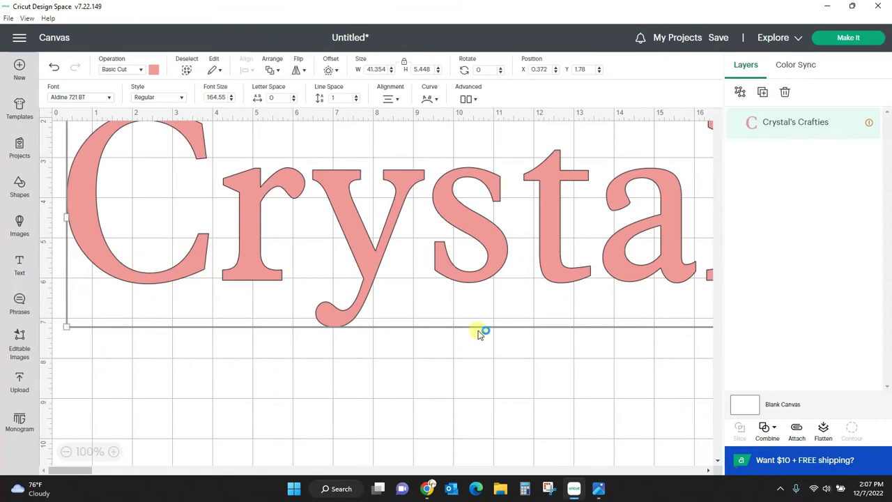
- Set the text width to 20 in and shrink it freehand to about 13.74 × 1.81 in at about X 1.78, Y 4.54
click(369, 69)
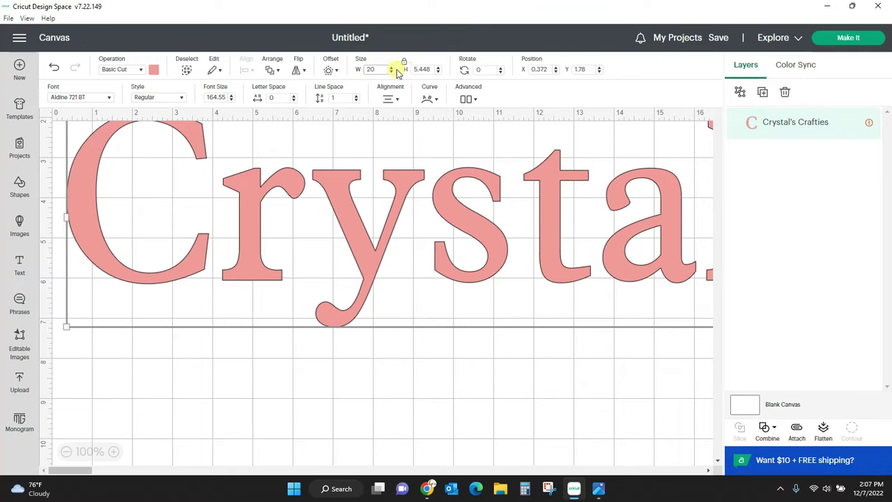
key(Return)
drag(435, 175, 422, 264)
drag(99, 225, 272, 269)
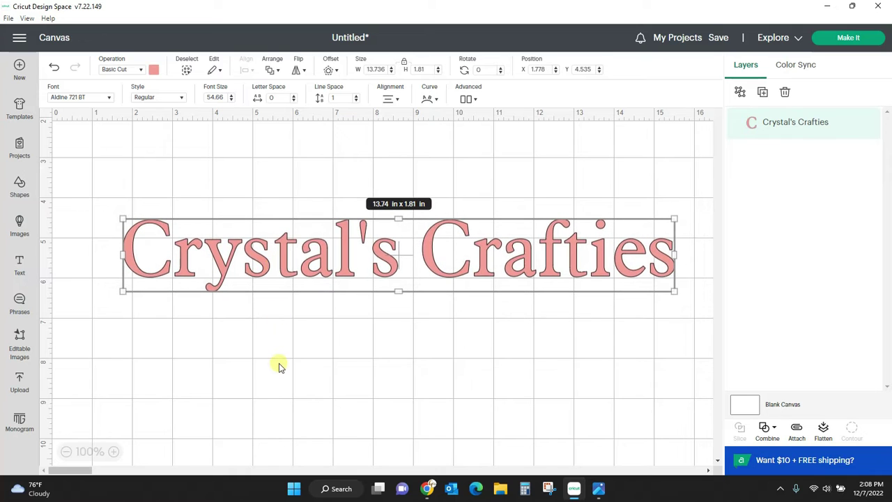
- Try red and light purple as the material color of the "Crystal's Crafties" text
click(153, 71)
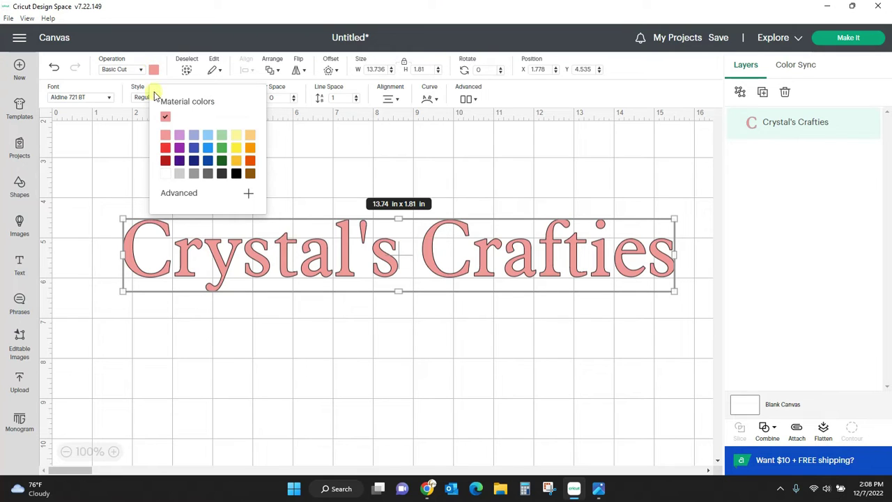
click(167, 148)
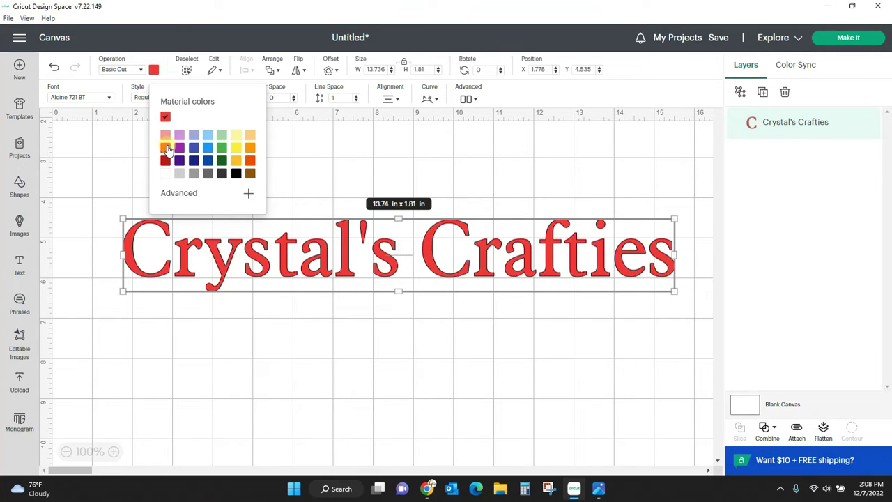
click(180, 134)
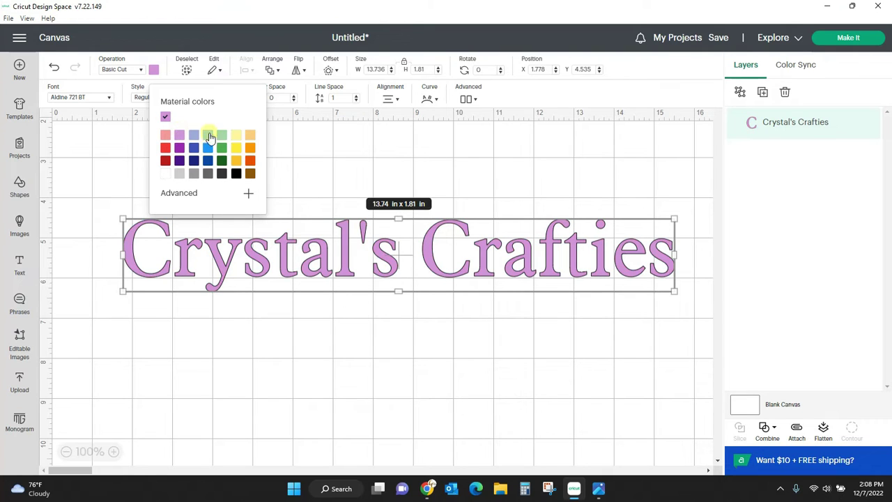
- Give the "Crystal's Crafties" text a custom teal color and move it to about X 1.83, Y 3.91
click(249, 197)
drag(193, 213, 212, 230)
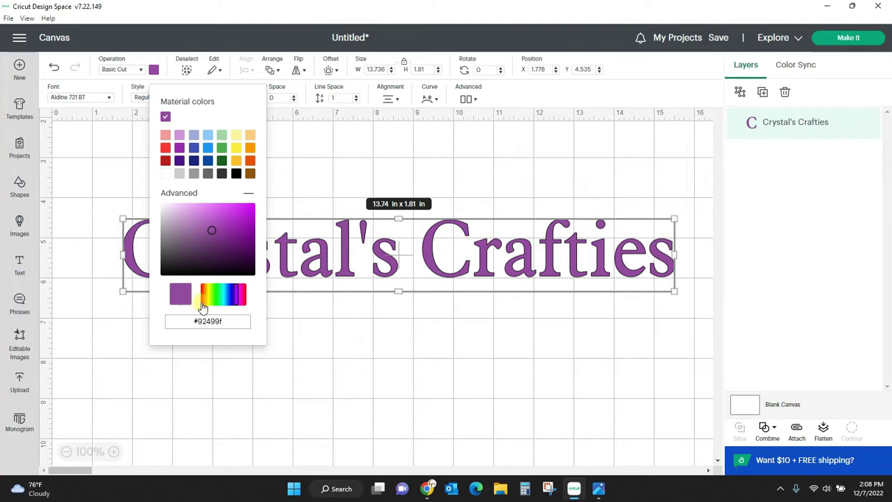
mouse_move(235, 300)
mouse_down()
mouse_move(207, 300)
mouse_move(224, 301)
mouse_up()
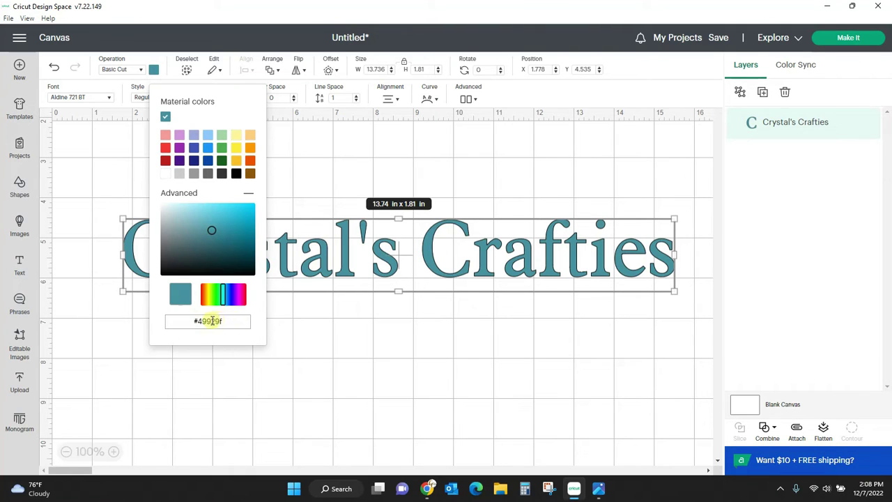
click(358, 346)
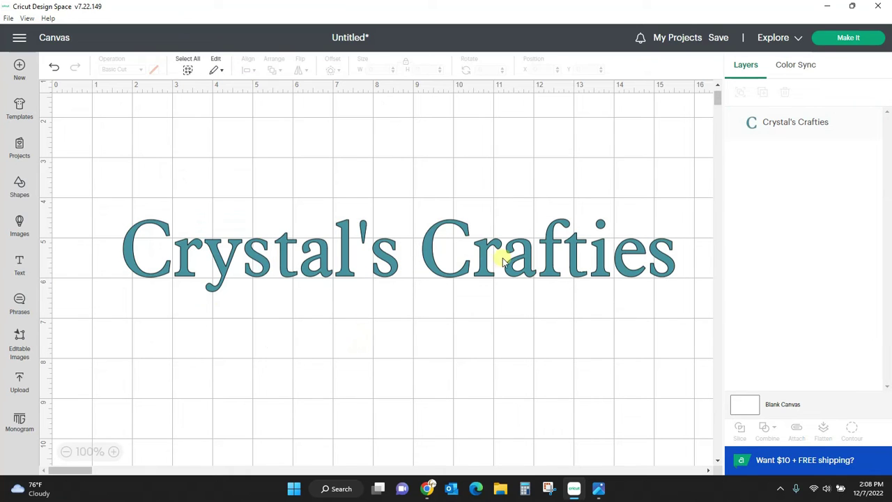
click(482, 265)
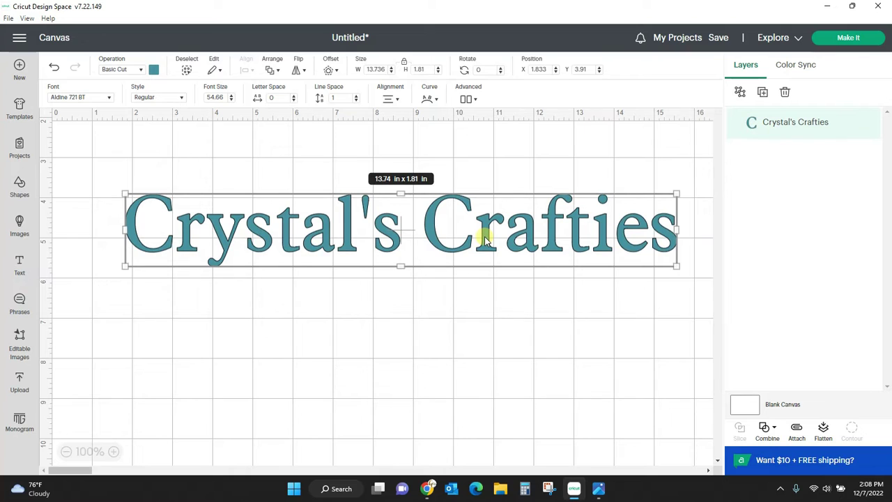
- Add the text "word" below "Crystal's Crafties" at about X 5.47, Y 6.99 and stretch it freehand to about 7.43 × 1.58 in
click(19, 265)
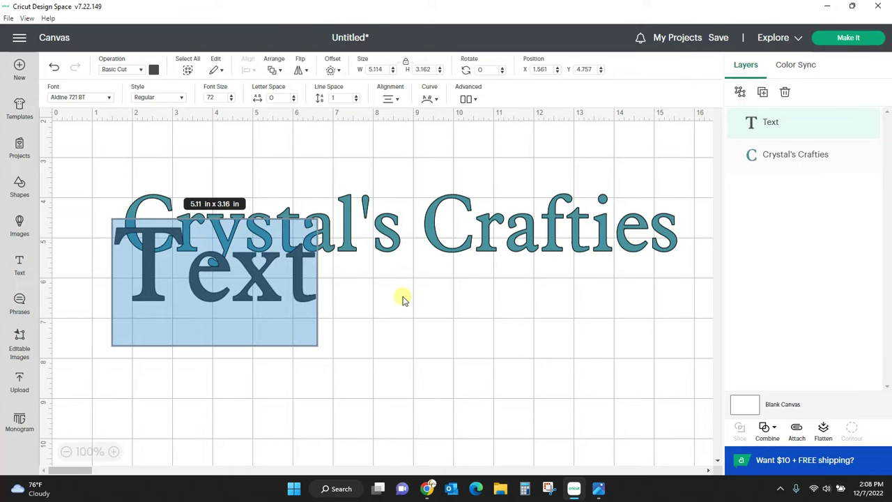
text(word)
click(361, 252)
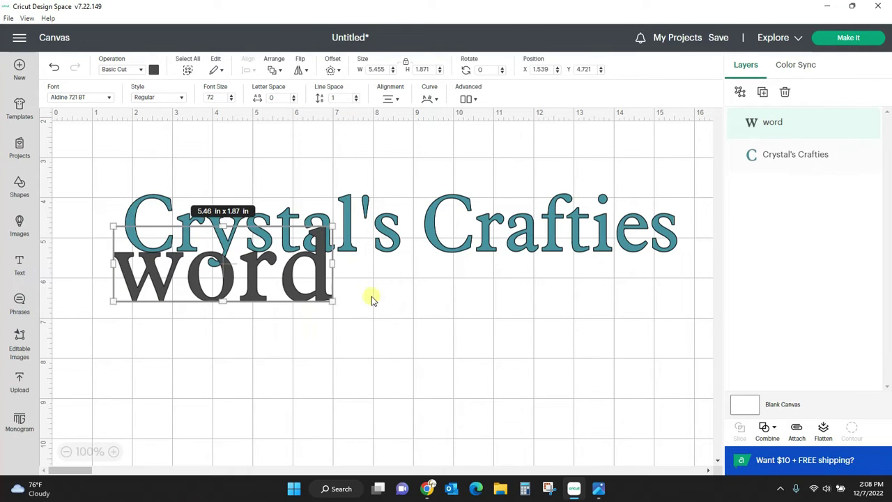
drag(318, 288, 476, 380)
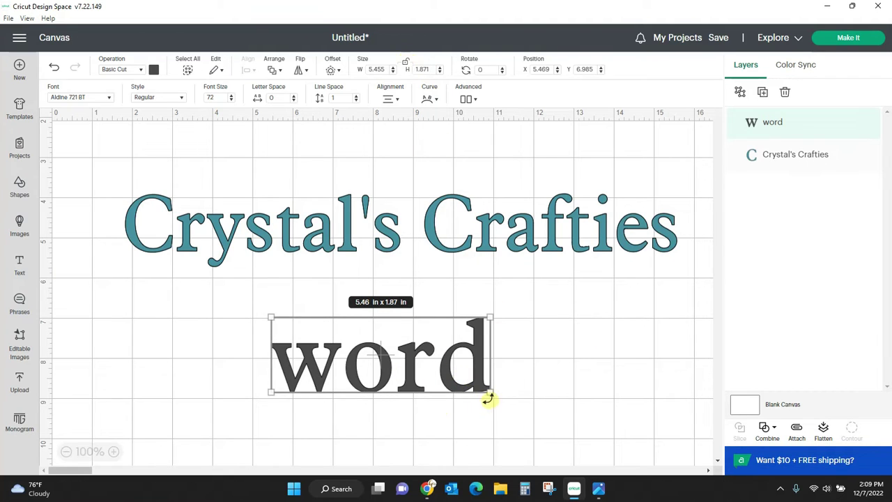
drag(490, 394, 570, 383)
- Apply the kerned Cricut font Alphabet Soup Std Tilt to the "word" text and color it bright blue (#2296f3)
click(109, 98)
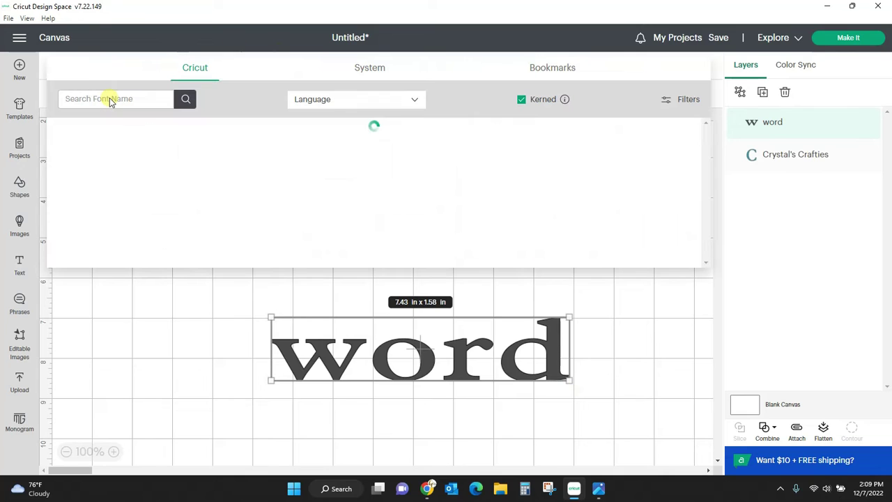
click(258, 194)
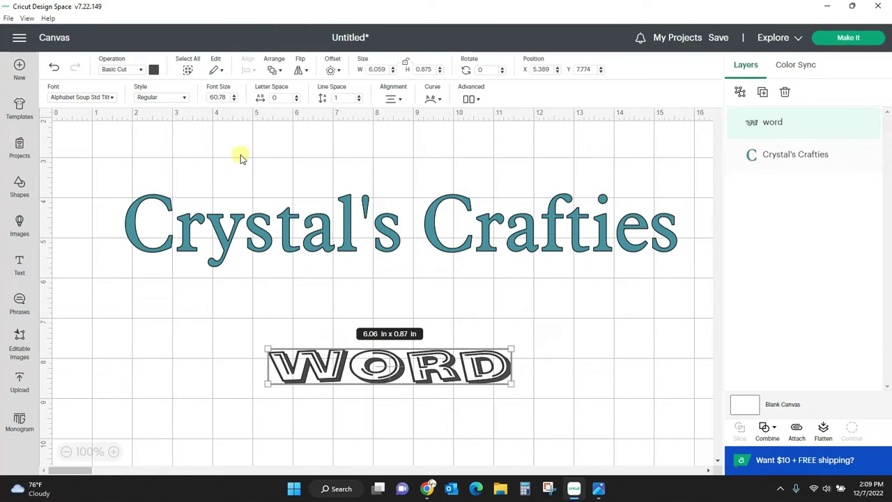
click(154, 70)
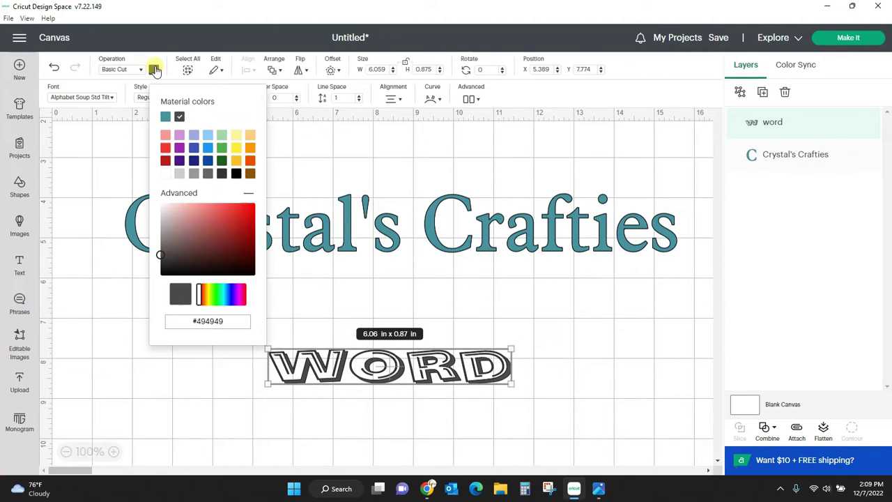
click(208, 148)
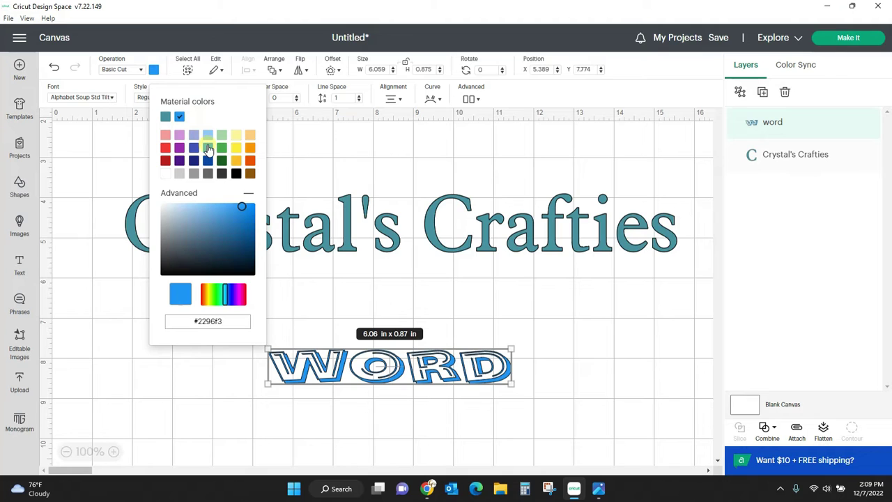
- Try rotating the "word" text by 90 degrees
click(479, 70)
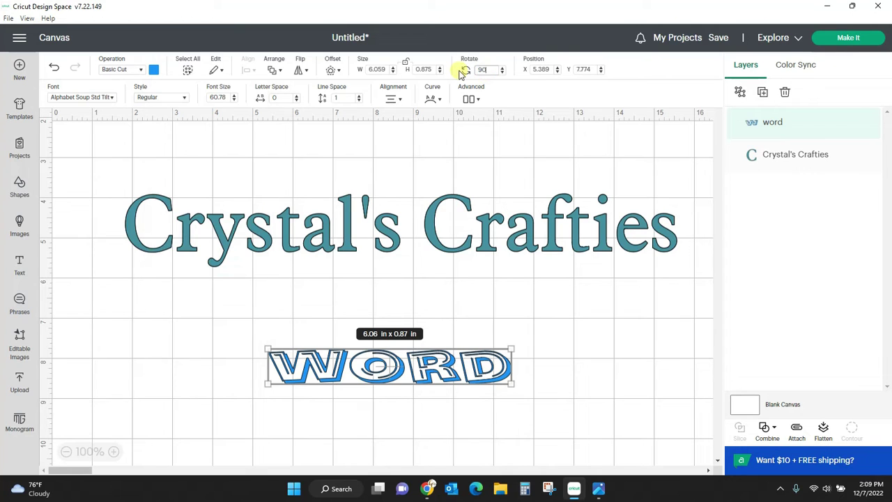
text(90)
key(Return)
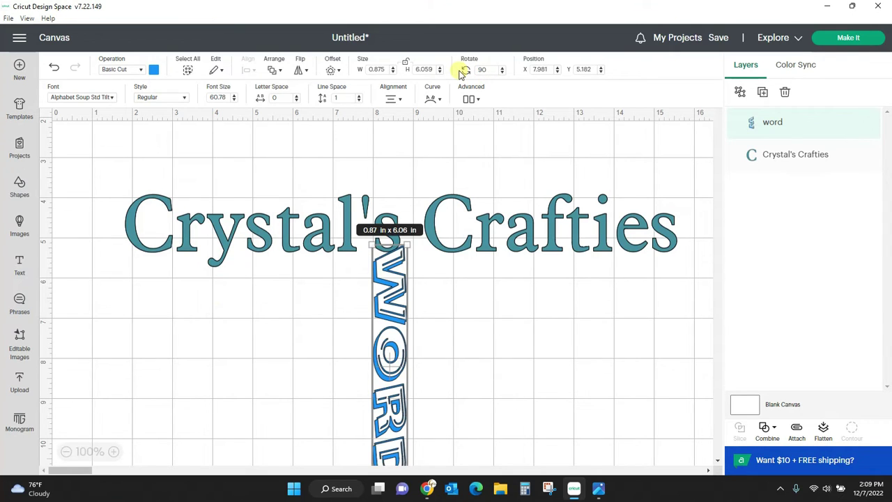
key(ctrl+z)
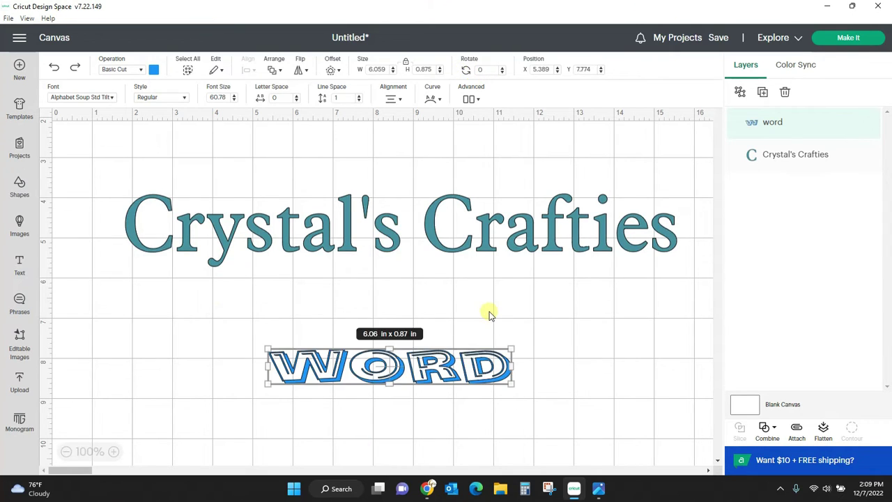
- Curve the "word" text with a diameter of about -53.79, and delete that text from the canvas
click(432, 101)
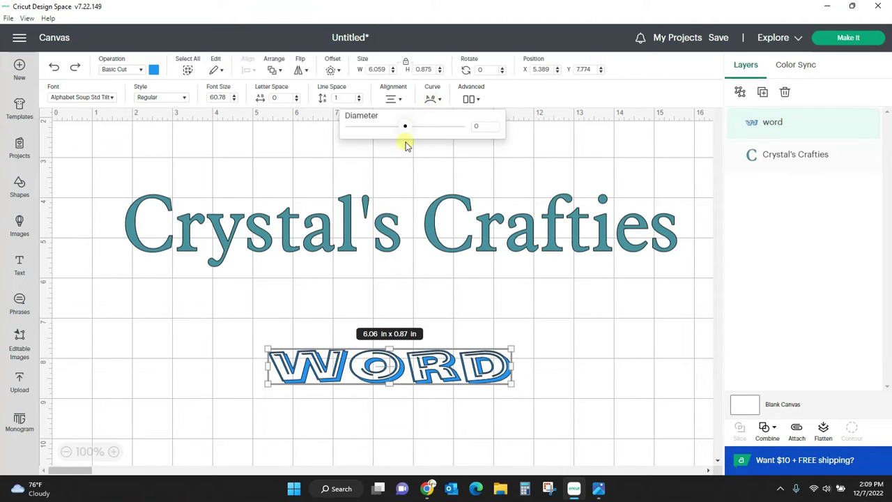
mouse_move(406, 129)
mouse_down()
mouse_move(451, 129)
mouse_move(361, 136)
mouse_move(396, 138)
mouse_up()
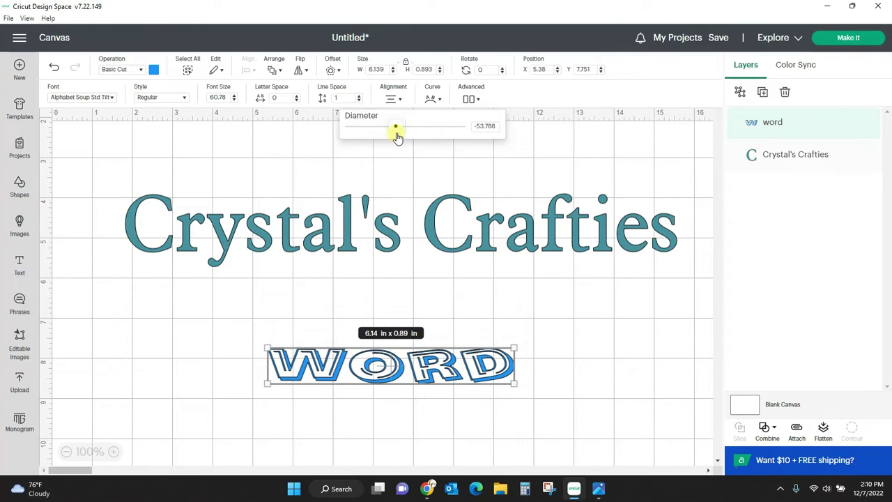
click(580, 342)
click(497, 359)
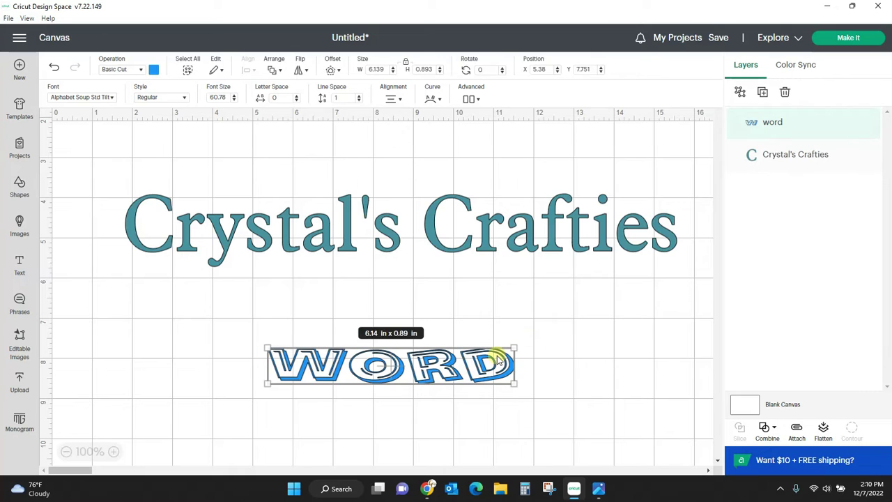
key(Delete)
- Curve the "Crystal's Crafties" text with a diameter of about 46.3
click(478, 235)
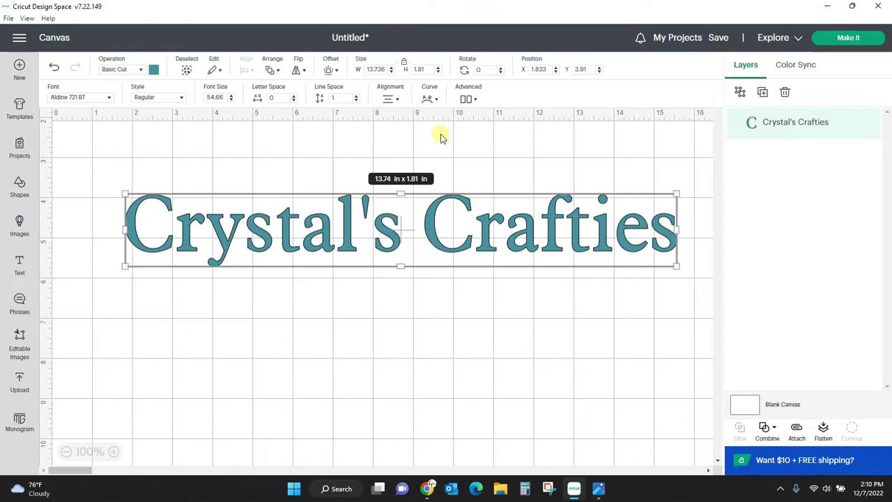
click(430, 98)
mouse_move(406, 129)
mouse_down()
mouse_move(452, 132)
mouse_move(374, 138)
mouse_move(407, 135)
mouse_up()
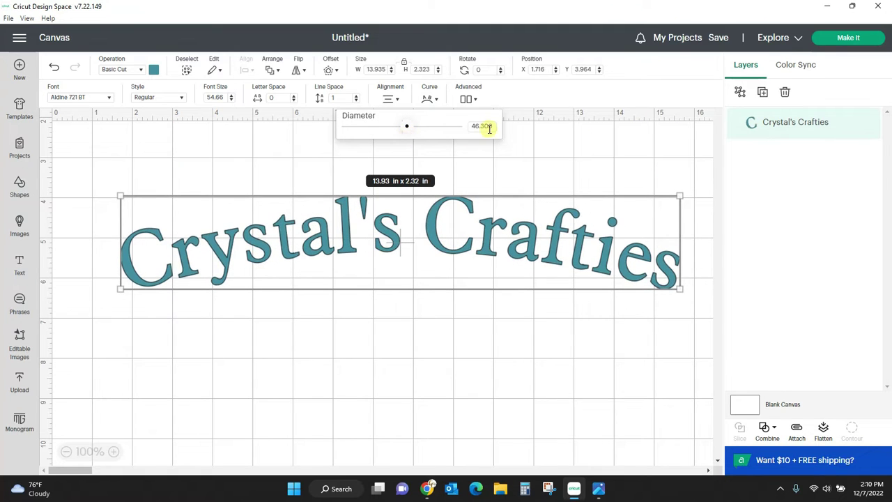
- Reset the "Crystal's Crafties" curve diameter to 0 and move the text to about X 1.25, Y 4.285
drag(492, 129, 468, 127)
key(BackSpace)
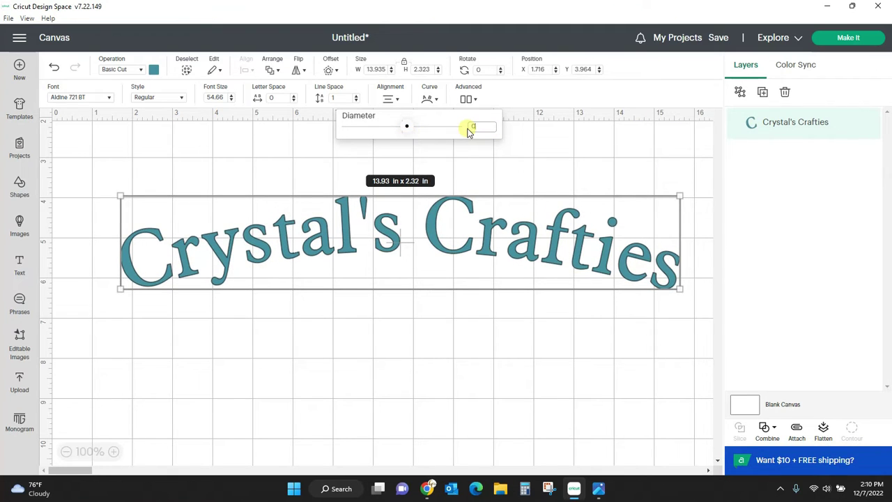
text(0)
key(Return)
drag(393, 239, 370, 254)
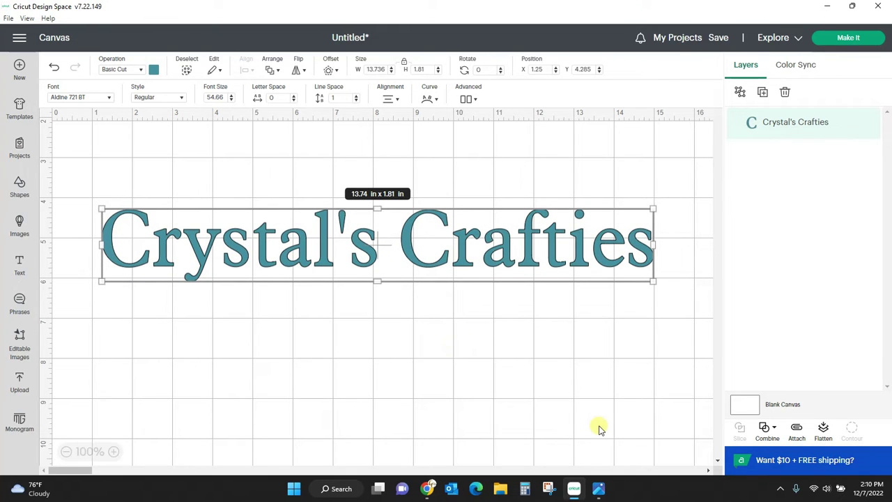
- Switch to the lesson slide 5.png in the photo viewer to read its topics, and return to Cricut Design Space
click(598, 488)
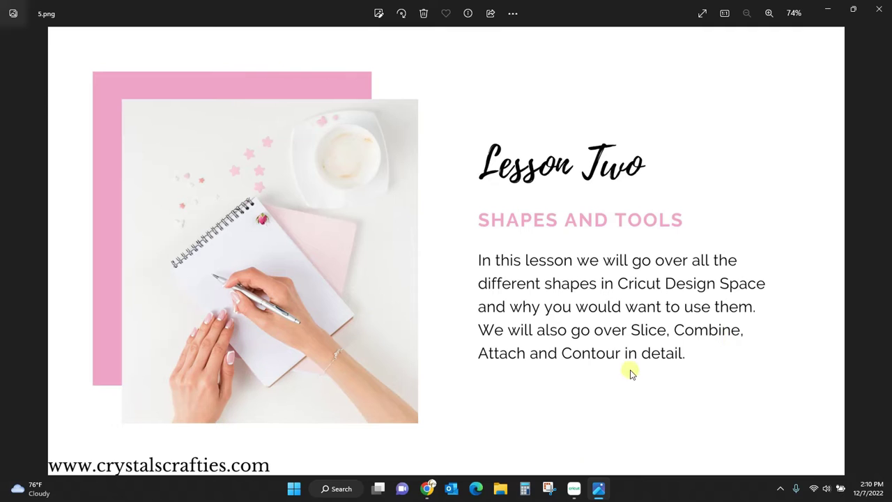
click(574, 488)
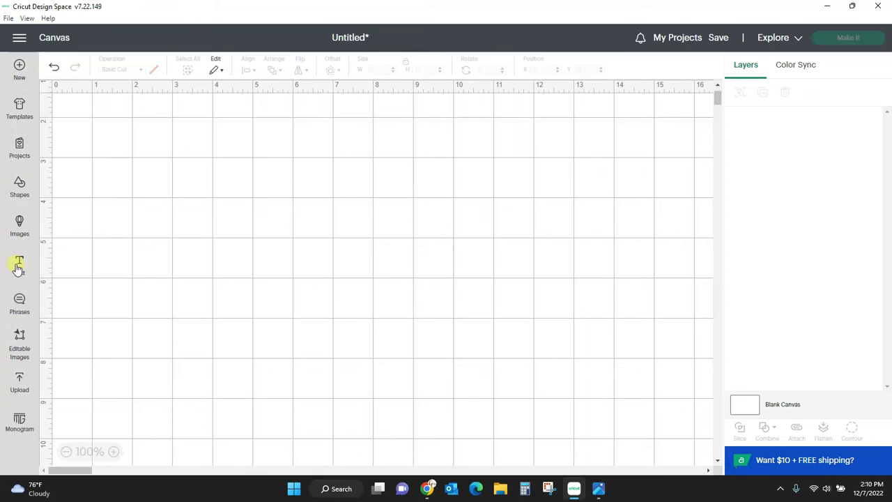
- Browse the free and subscription shapes, and place a 2 × 2 in circle at about X 6, Y 2.72
click(20, 185)
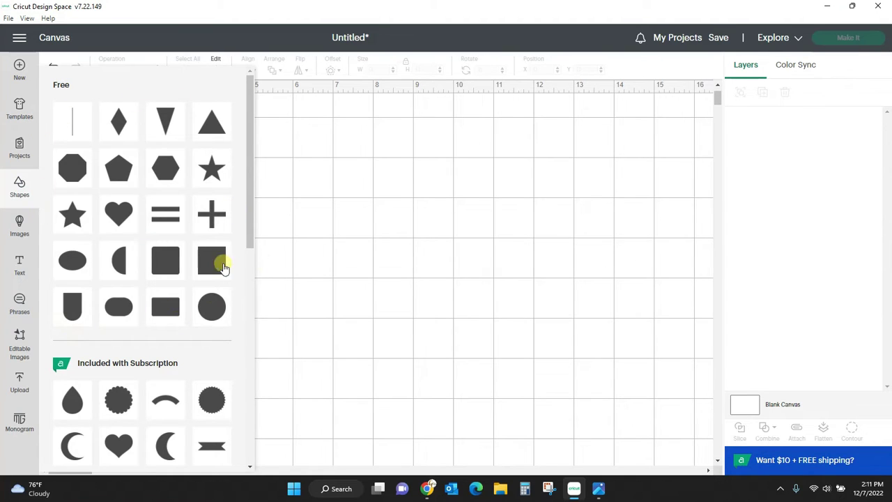
drag(248, 161, 259, 277)
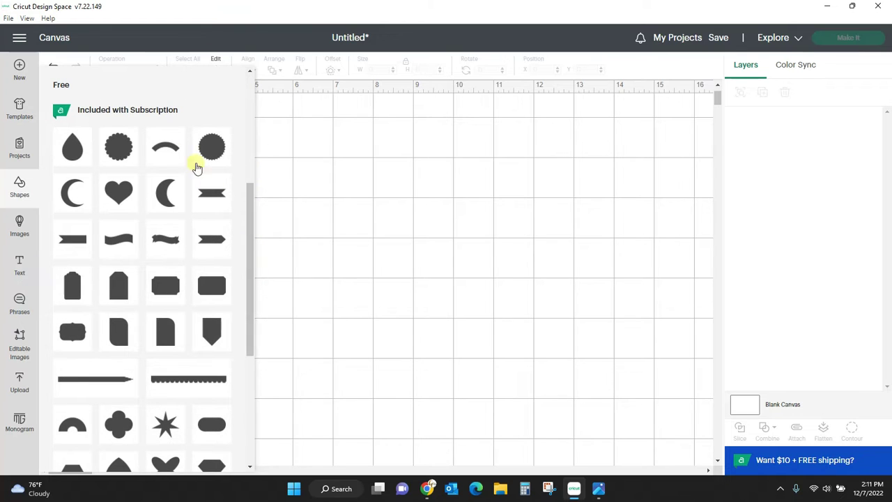
drag(254, 200, 260, 344)
drag(255, 313, 235, 100)
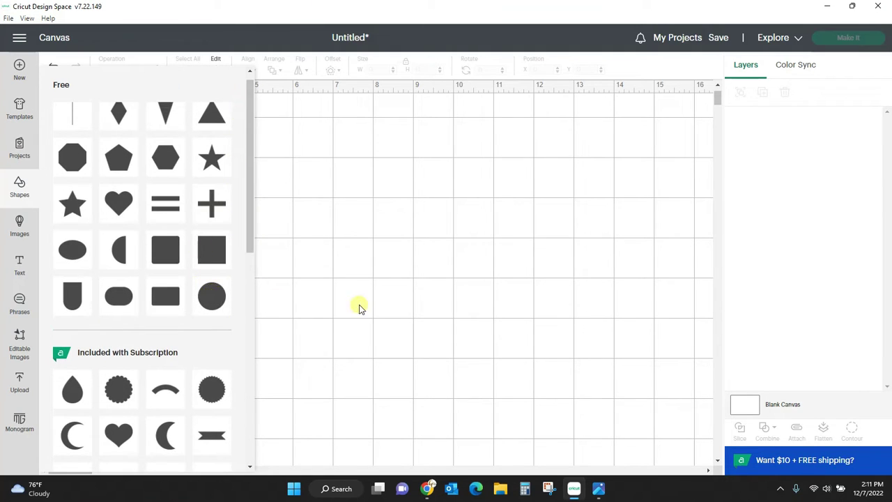
drag(255, 247, 247, 230)
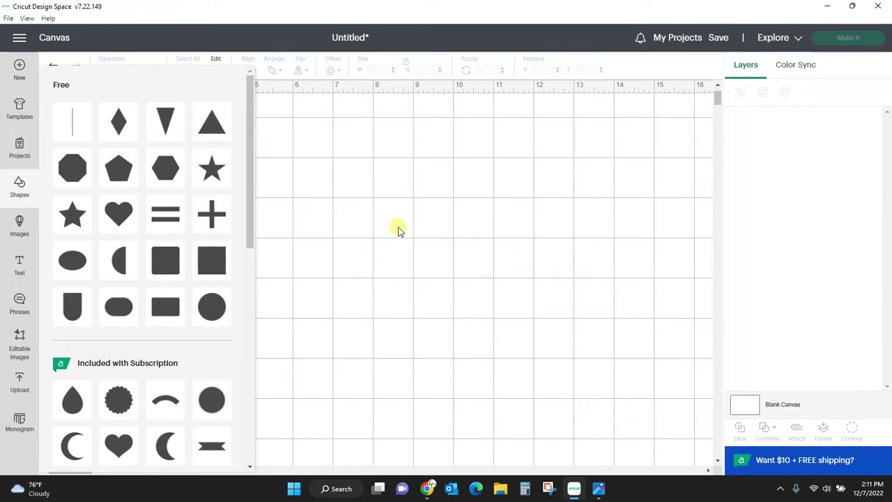
click(217, 309)
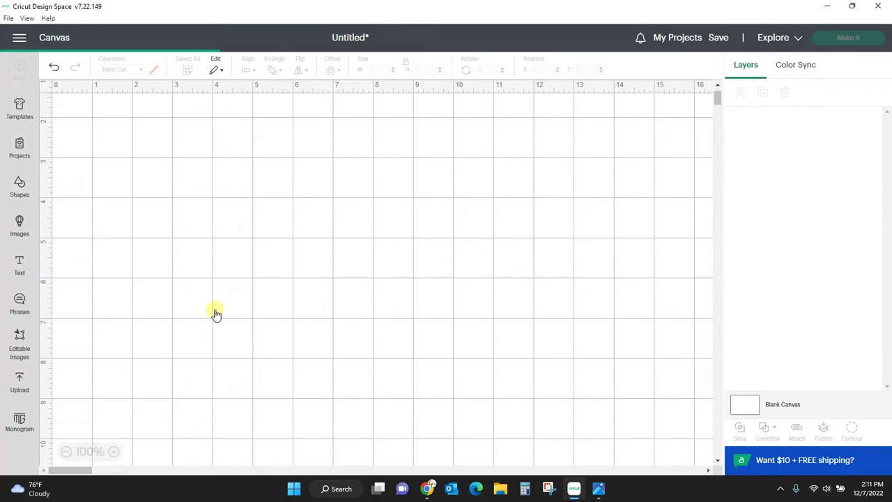
drag(139, 162, 349, 191)
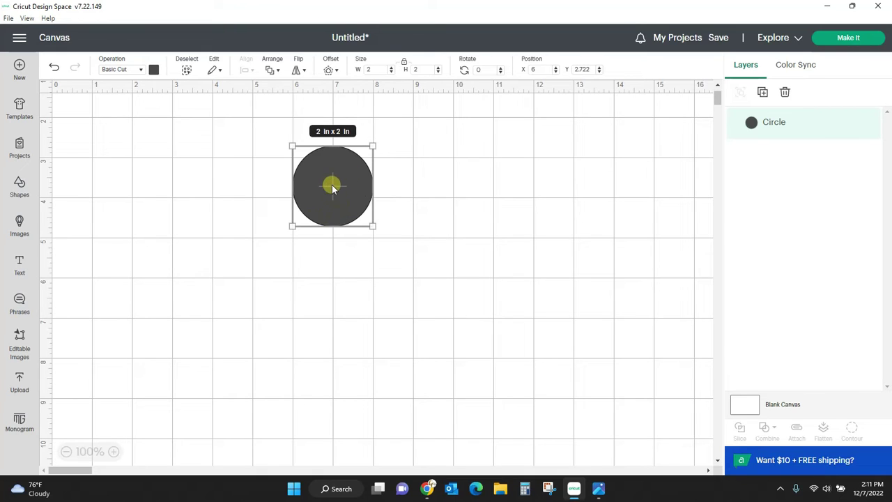
- Duplicate the circle twice and stack the overlapping copies below it at about Y 3.81 and Y 4.86, X 5.99
click(763, 94)
drag(140, 161, 343, 220)
right_click(344, 244)
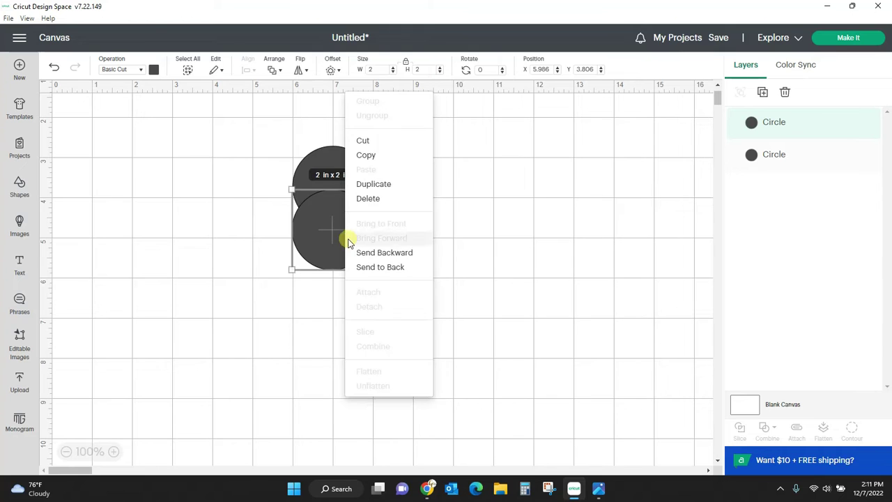
click(375, 184)
drag(188, 220, 356, 276)
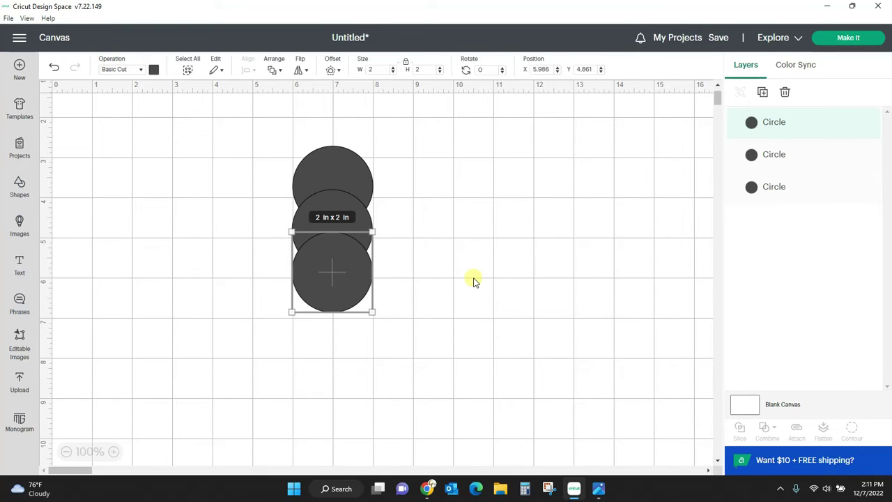
- Duplicate the lowest circle, place the copy at about X 5.97, Y 5.65, and delete it again
key(ctrl+d)
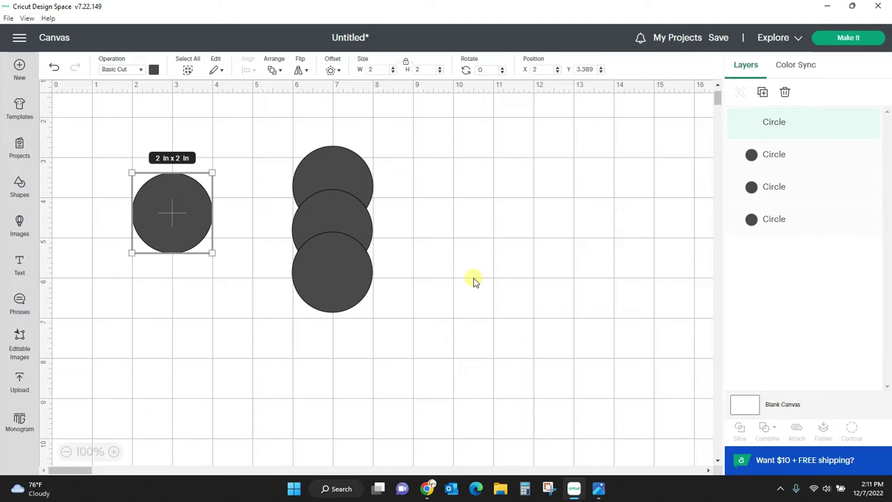
drag(199, 211, 358, 304)
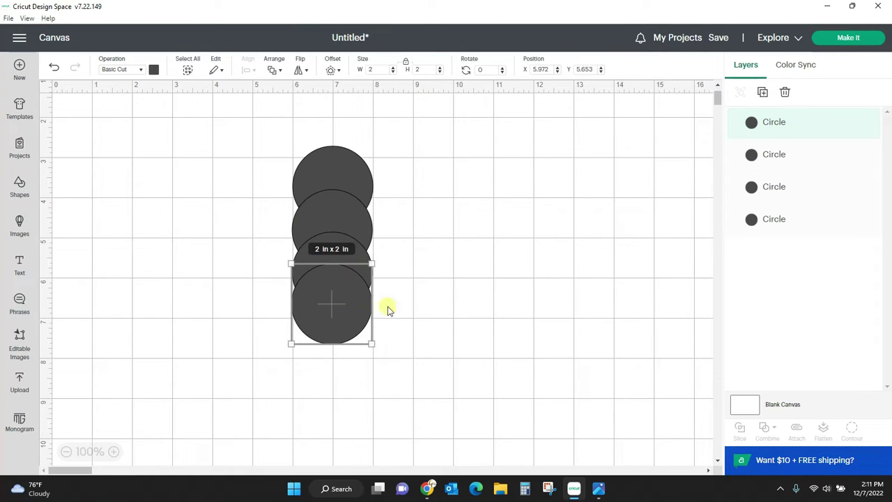
click(453, 309)
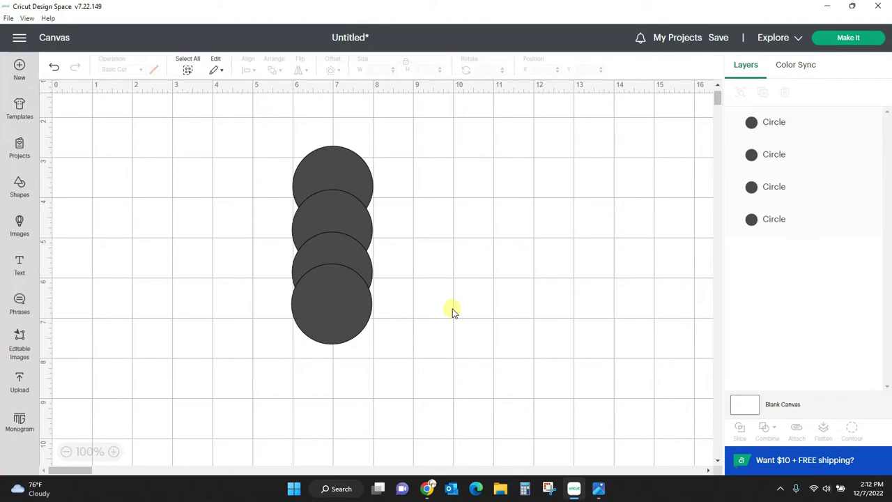
click(350, 328)
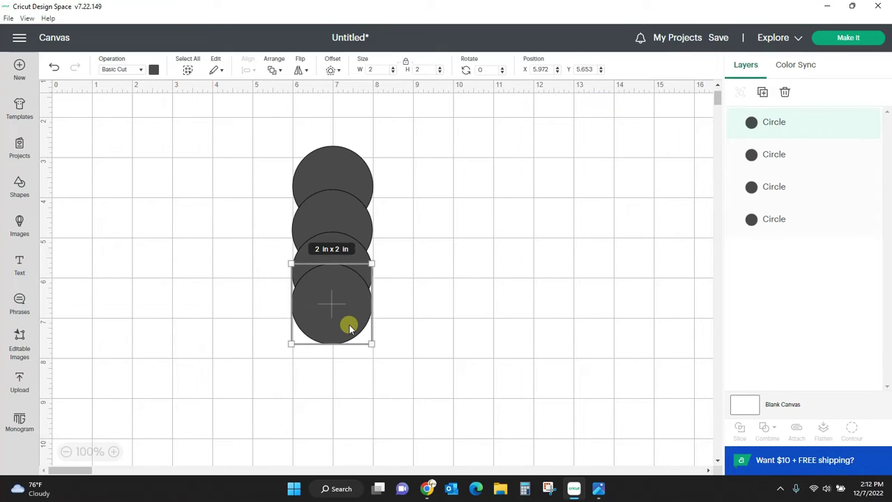
key(Delete)
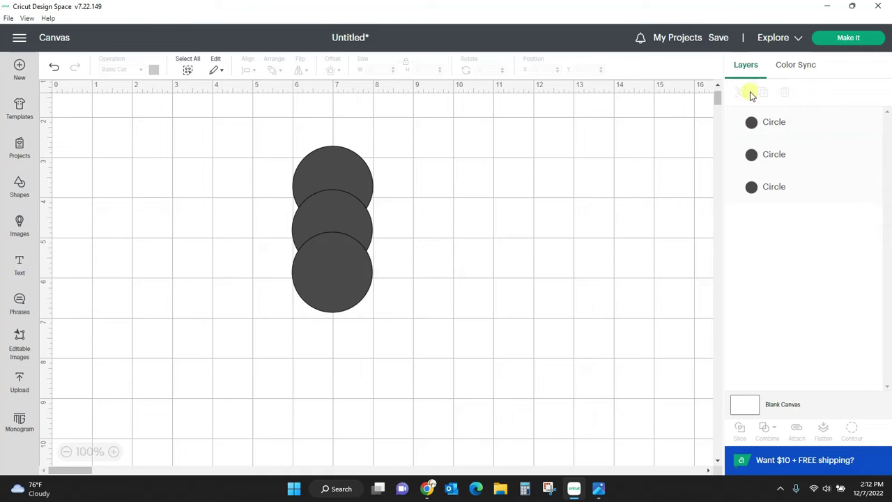
- Enlarge the middle circle slightly and the lowest circle to about 2.86 in wide, forming a graduated stack
click(358, 225)
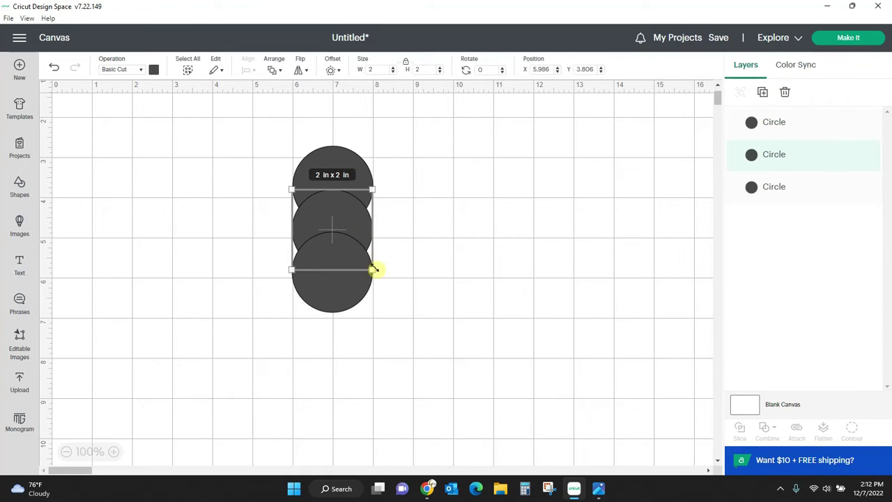
drag(373, 271, 391, 283)
click(347, 301)
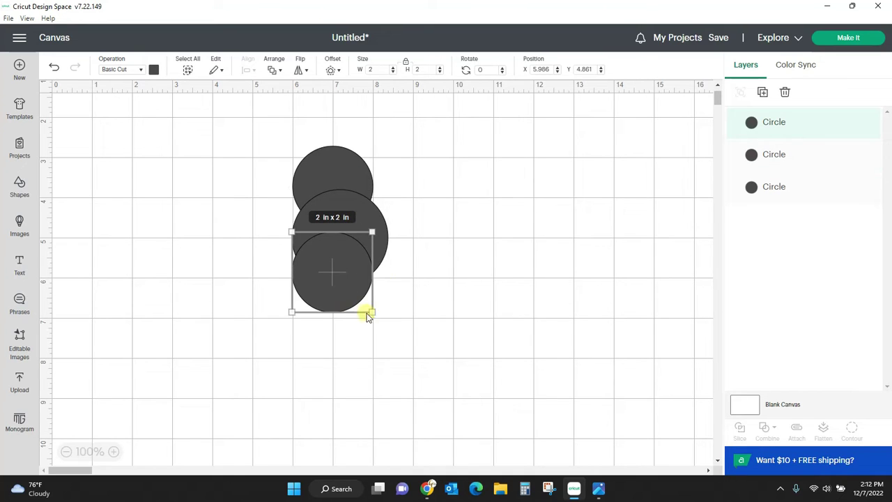
drag(375, 315, 411, 348)
click(492, 333)
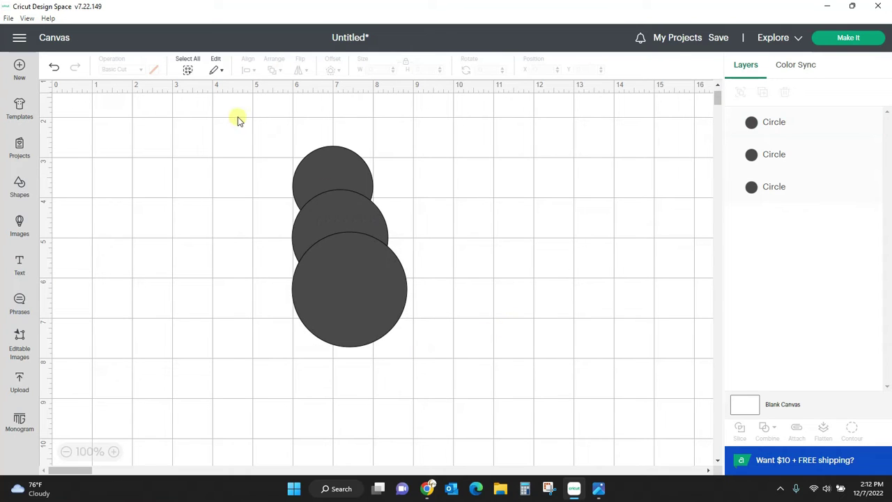
- Align all three circles by centering them horizontally
drag(234, 118, 441, 380)
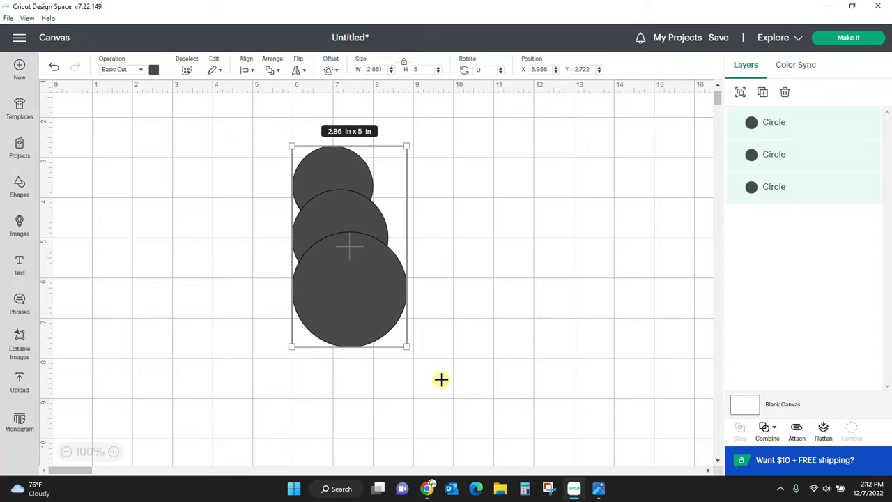
click(245, 71)
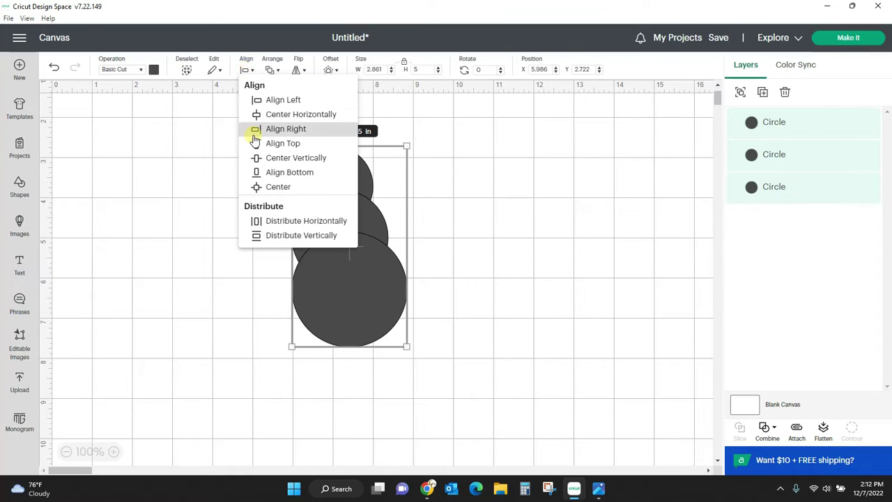
click(273, 117)
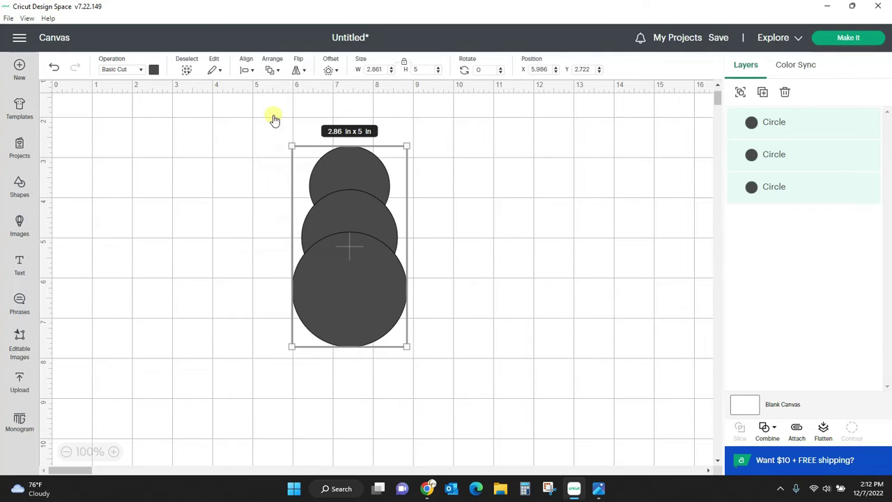
click(478, 178)
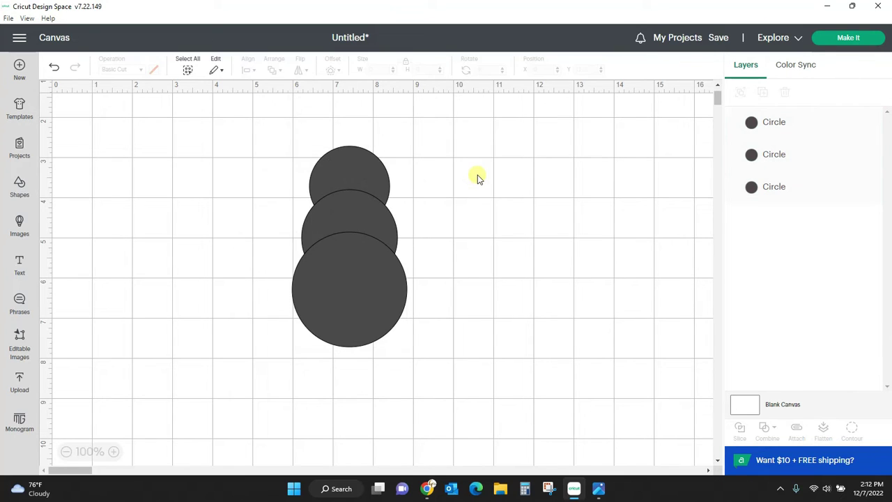
- Spread the stack by moving the smallest circle up to about Y 2.22 and the largest circle down, keeping slight overlaps
click(341, 162)
drag(341, 162, 342, 142)
drag(354, 266, 354, 312)
click(506, 285)
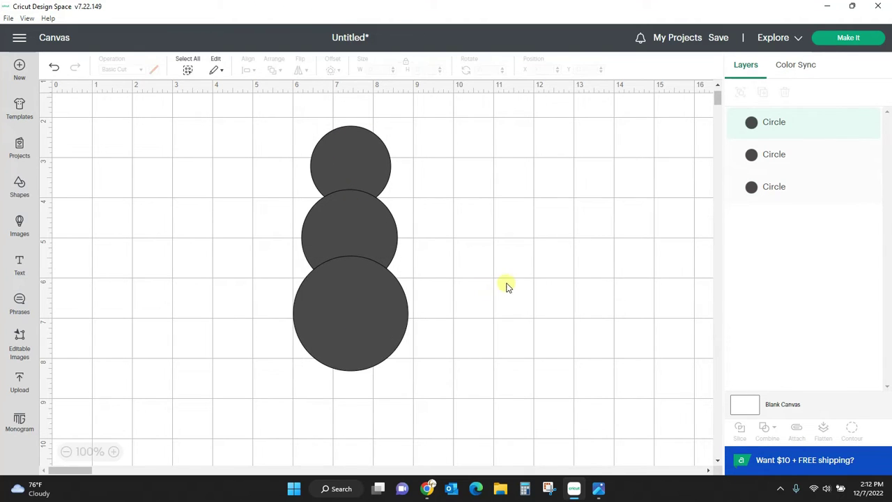
- Color all three stacked circles white
drag(273, 113, 458, 386)
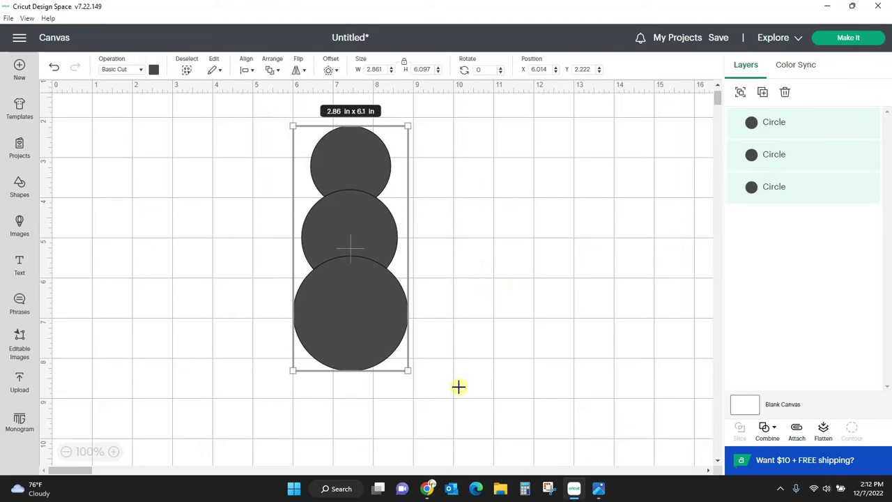
click(155, 70)
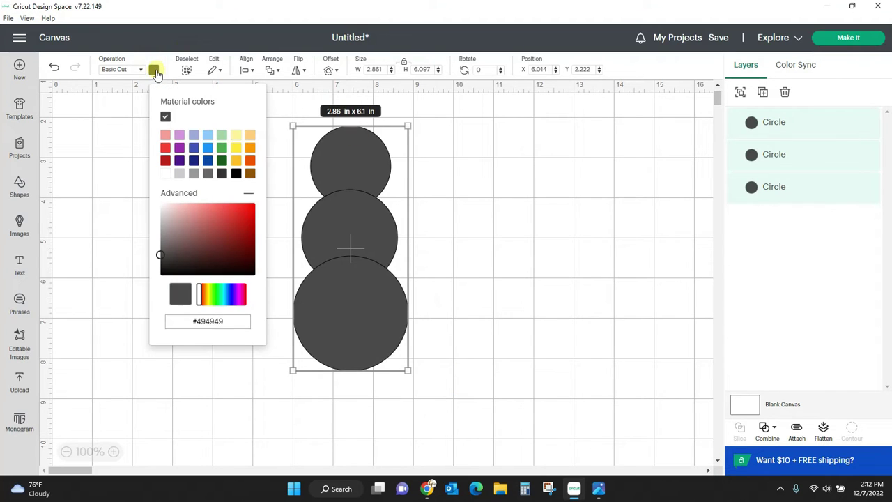
click(166, 175)
click(93, 223)
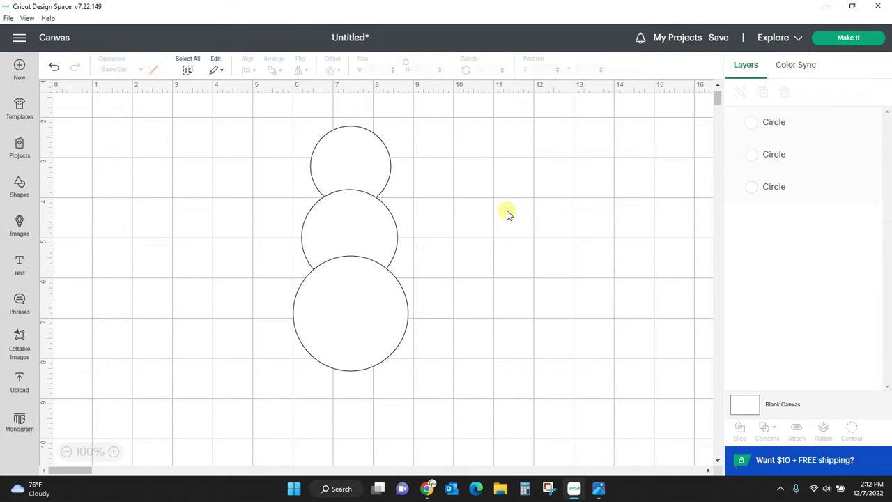
- Add the narrow downward-pointing triangle beside the circles and enlarge it to about 1.75 × 2.65 in
click(21, 189)
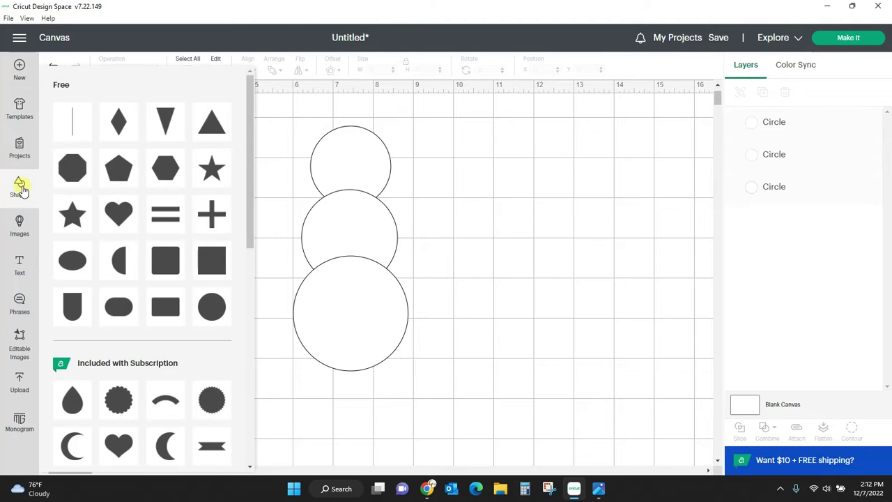
click(164, 128)
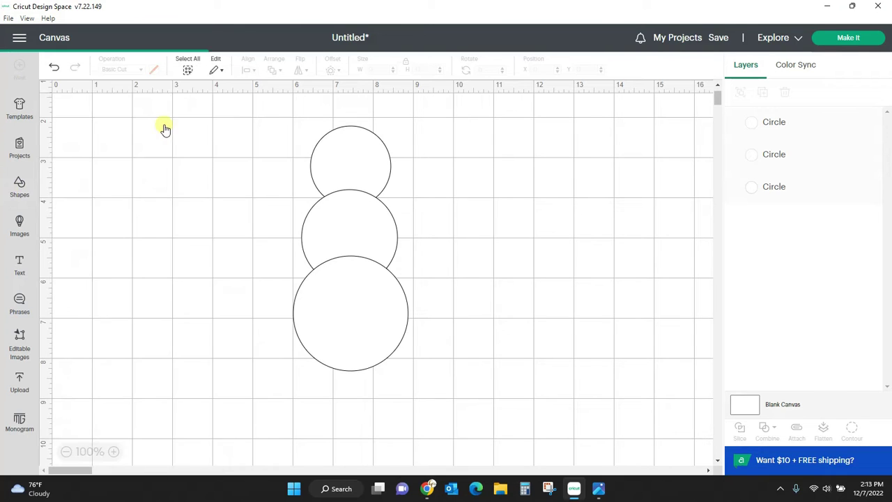
drag(187, 230, 528, 235)
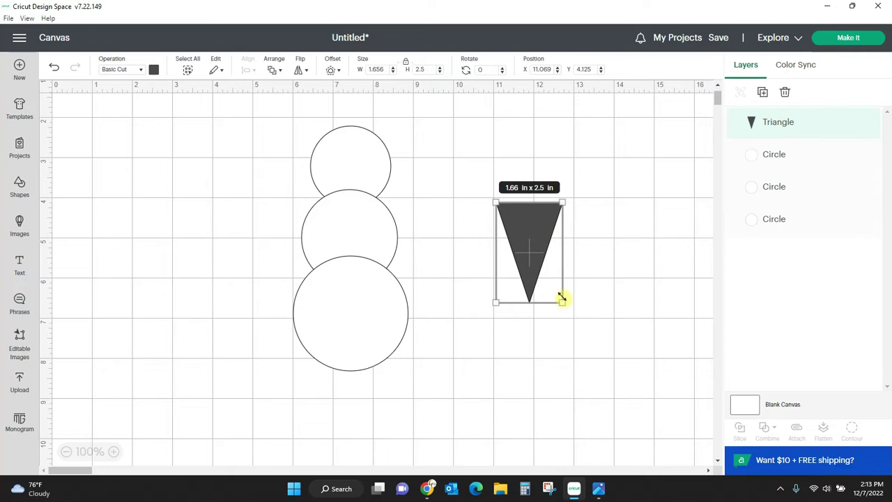
drag(562, 302, 567, 308)
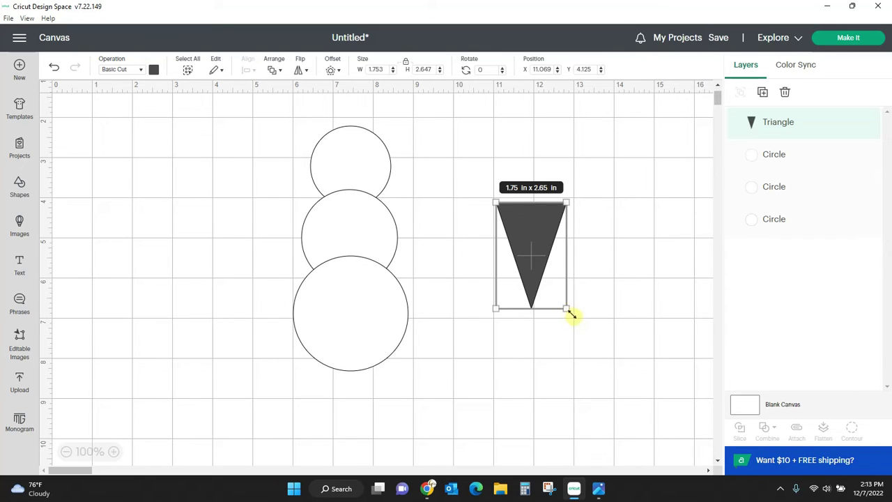
- Rotate the triangle to about 281° and, with proportions unlocked, reshape it to about 1.03 × 0.26 in as a nose on the head
drag(572, 315, 623, 250)
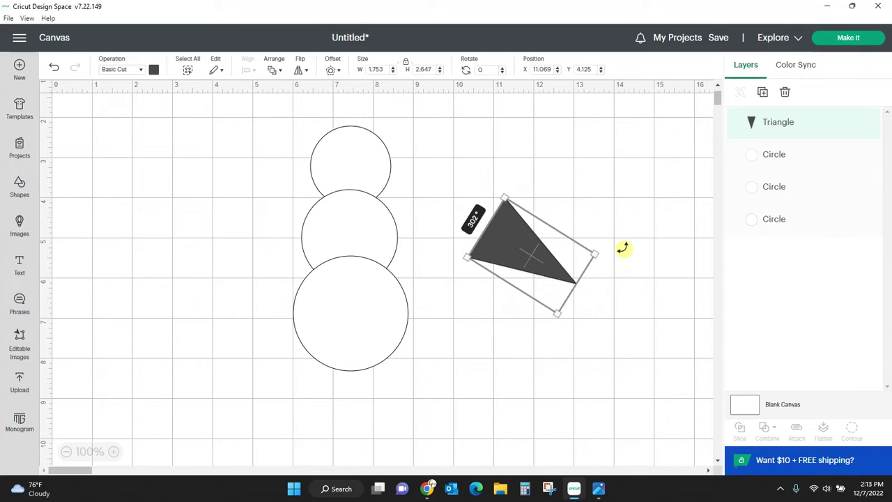
click(406, 65)
drag(471, 282, 364, 173)
click(522, 274)
- Color the nose triangle orange
click(154, 70)
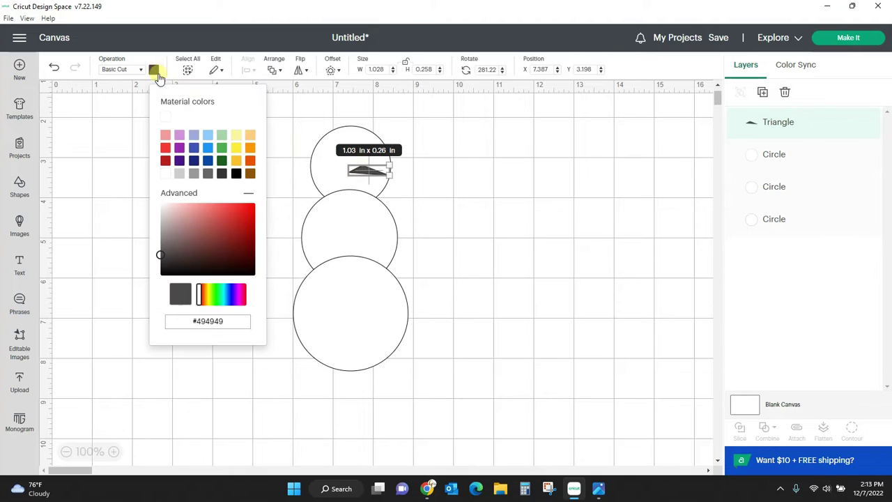
click(251, 148)
click(495, 240)
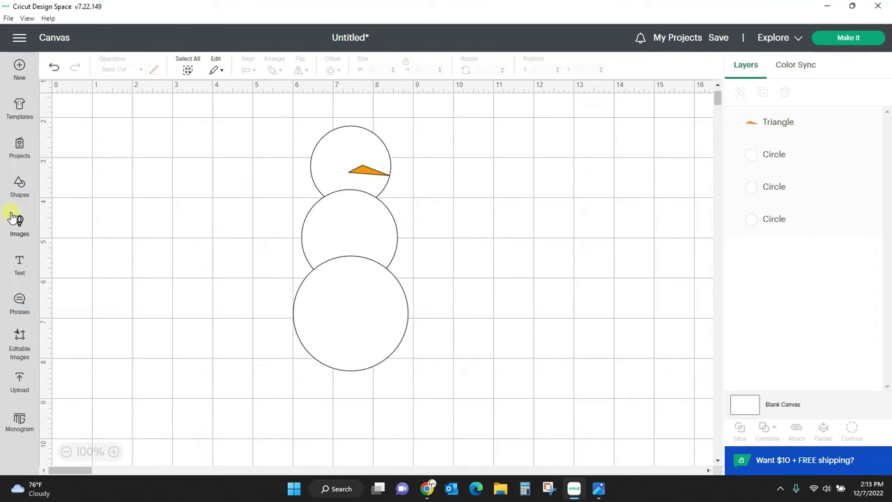
- Add a circle about 0.32 in wide as an eye above the nose at about X 7.07, Y 2.76, and color it black
click(19, 185)
click(213, 305)
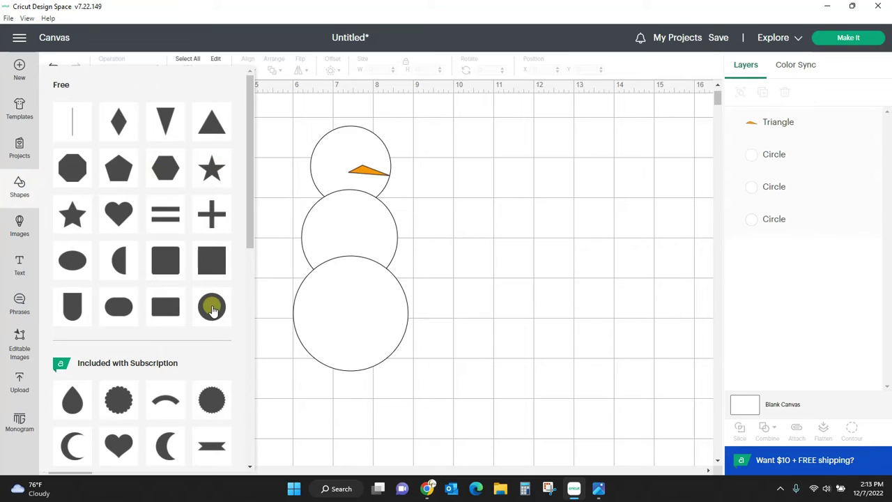
drag(248, 222, 345, 156)
click(168, 310)
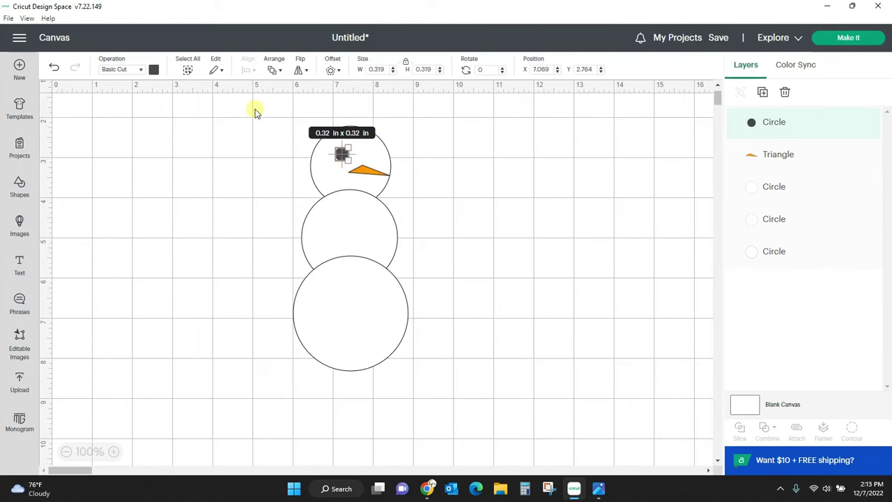
click(155, 70)
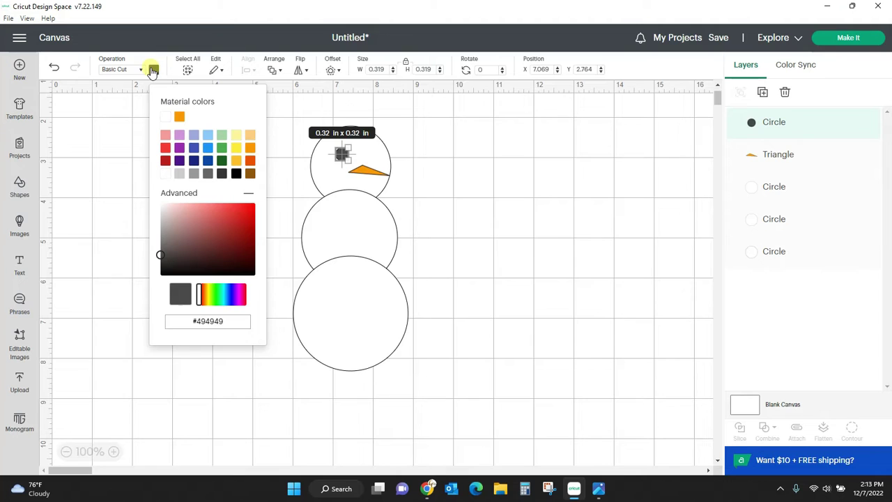
click(235, 176)
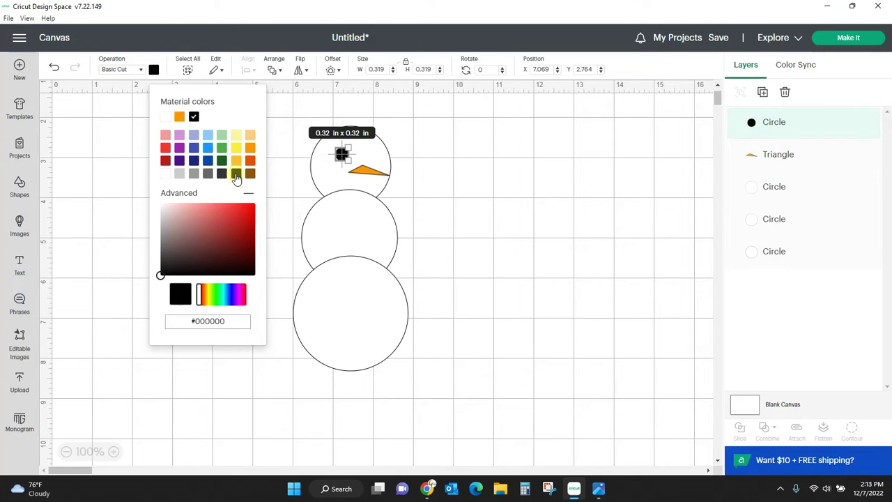
- Duplicate the black eye and place the copy beside it at about X 7.56, Y 2.78
key(ctrl+d)
click(296, 169)
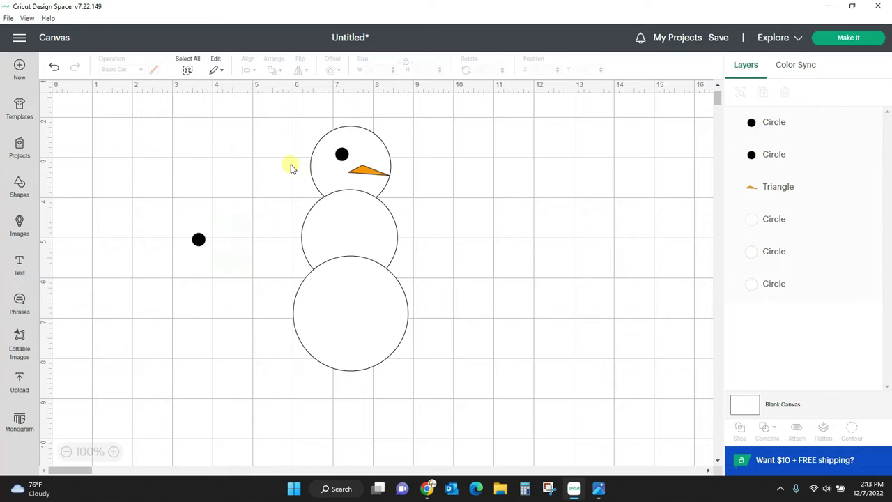
drag(199, 239, 364, 159)
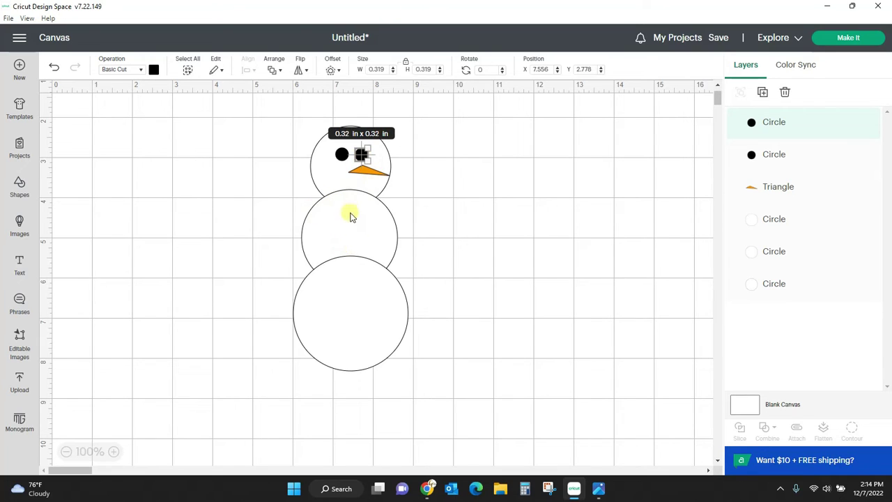
- Paste three copies of the eye and arrange them as a vertical row of buttons down the snowman's middle and lower circles
key(ctrl+c)
key(ctrl+v)
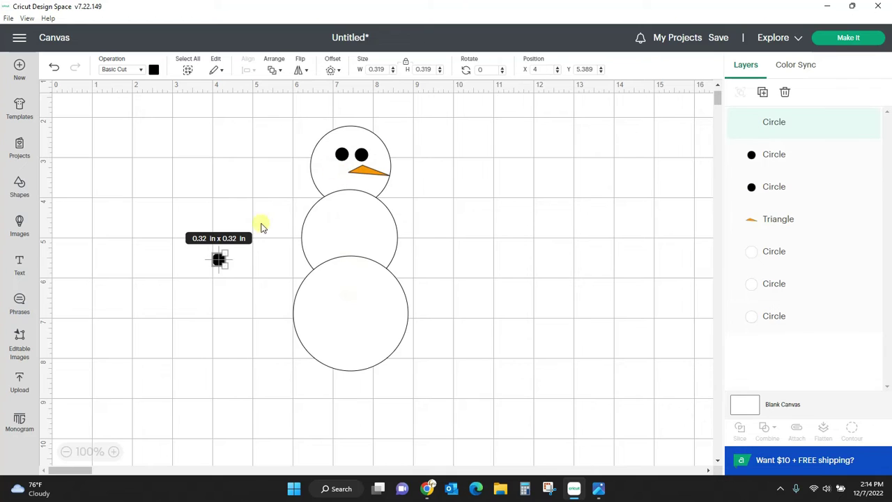
click(229, 287)
drag(219, 260, 352, 221)
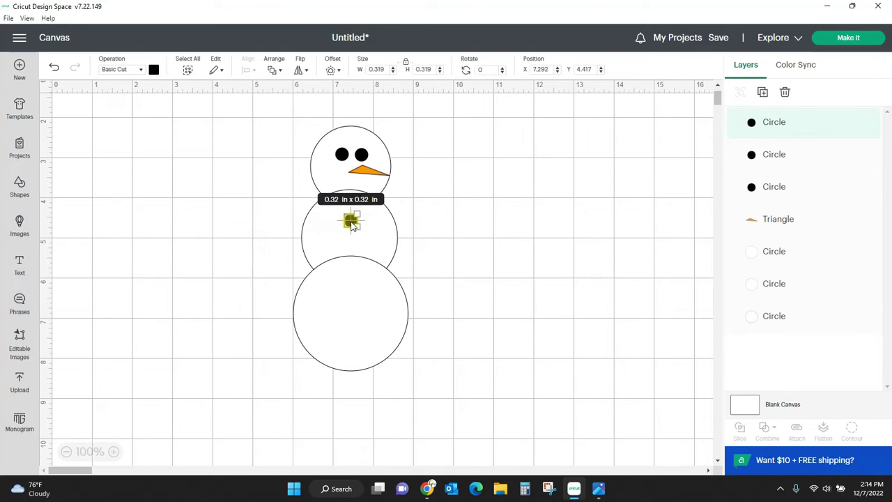
key(ctrl+v)
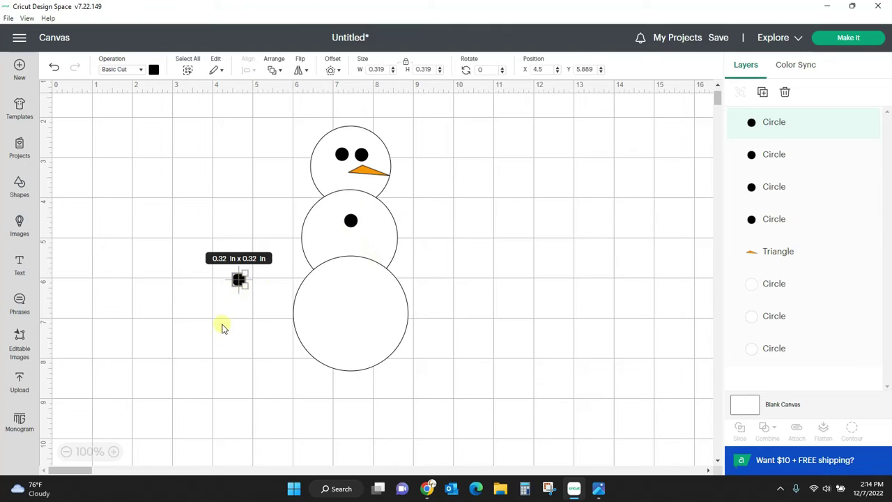
drag(235, 285, 349, 243)
key(ctrl+v)
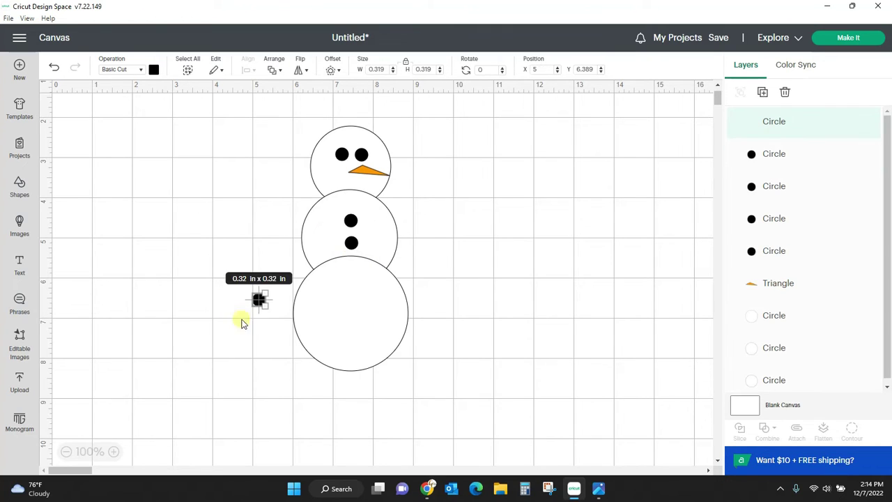
drag(266, 307, 352, 277)
click(239, 359)
click(440, 280)
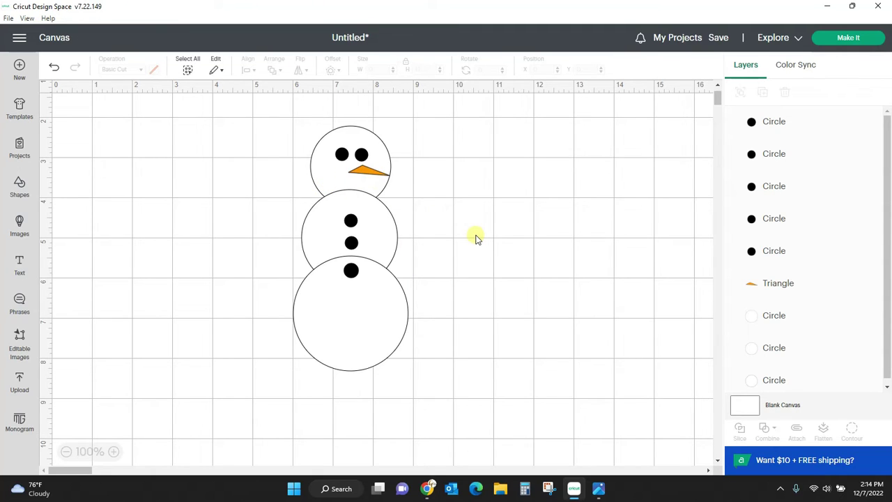
- Delete the whole snowman and add a 2 in circle at about X 7.82, Y 3.17
drag(200, 113, 541, 397)
key(Delete)
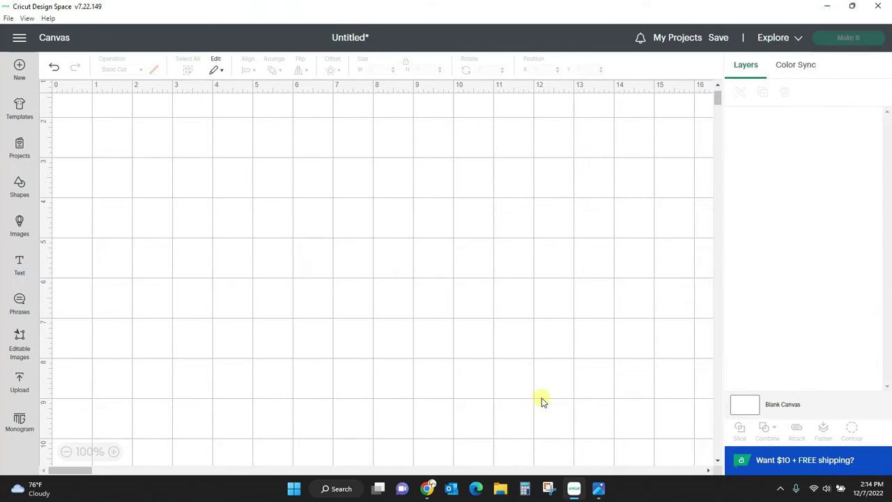
click(19, 184)
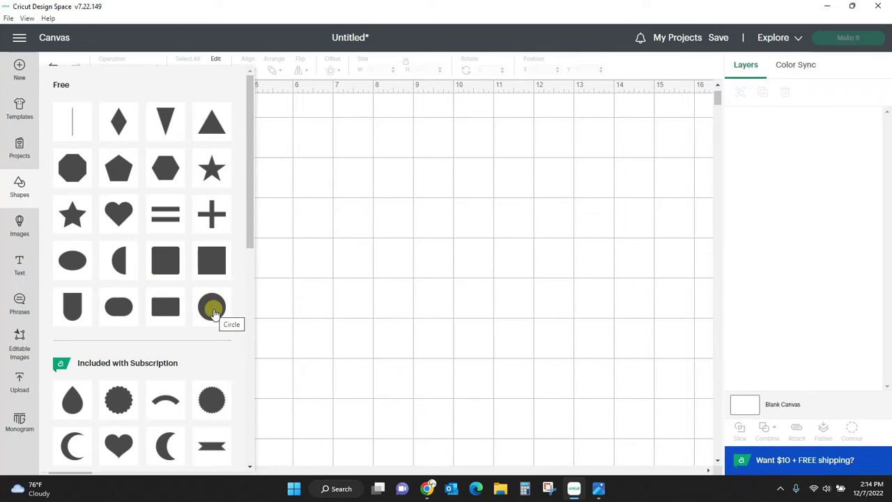
click(212, 308)
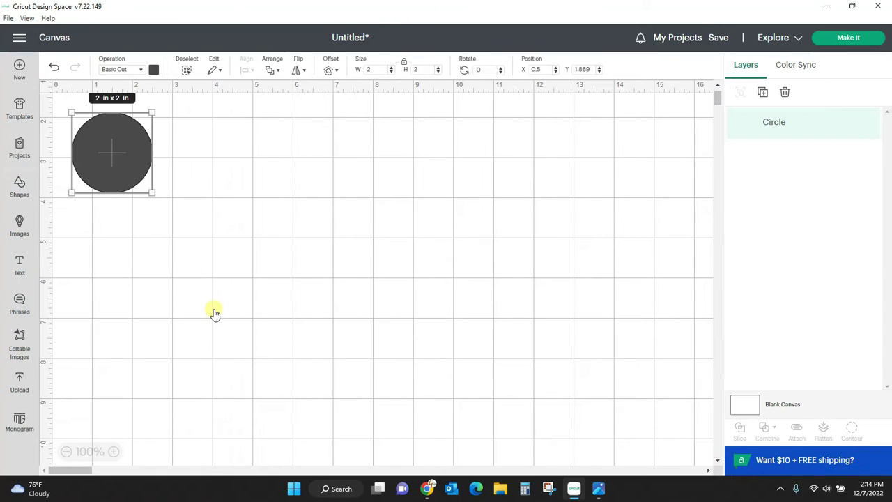
drag(135, 163, 432, 218)
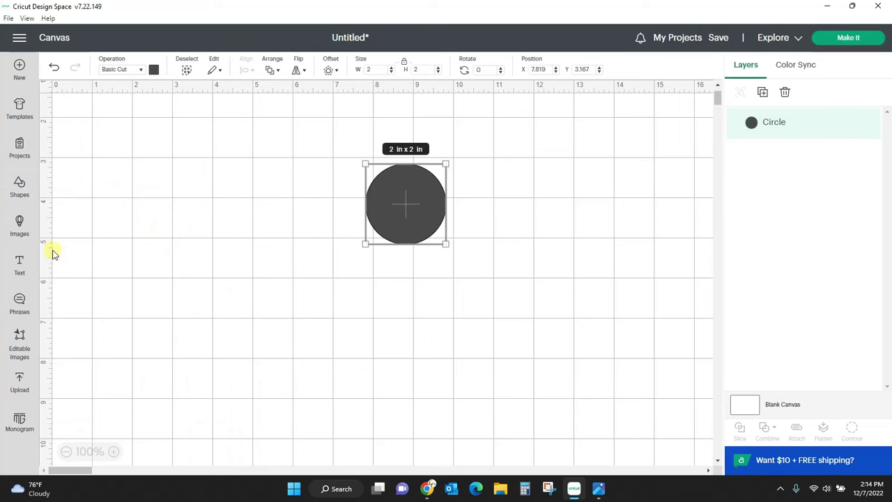
- Add an upright triangle below the circle at about X 6.39, Y 7.01 and set its rotation to 180°
click(21, 190)
click(212, 129)
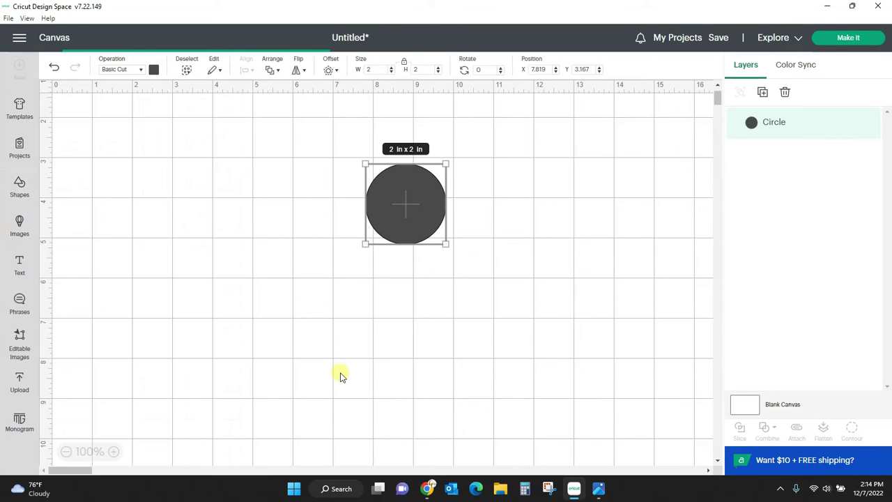
drag(135, 193, 344, 367)
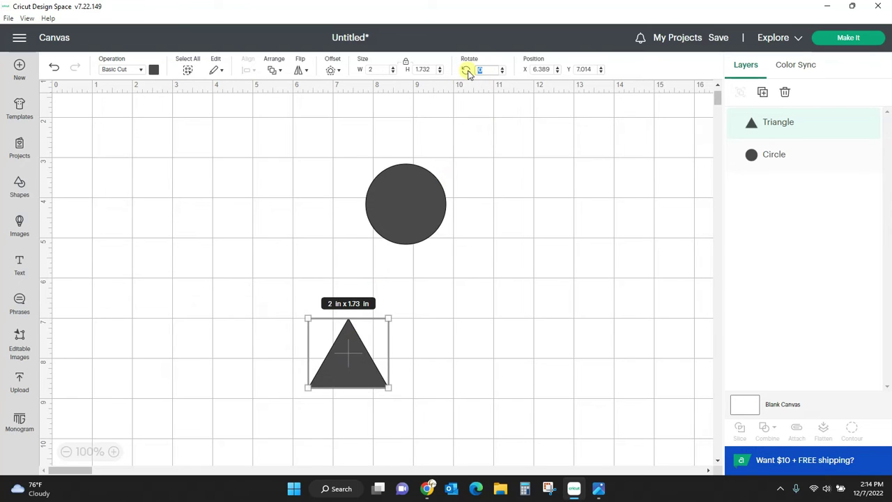
key(Return)
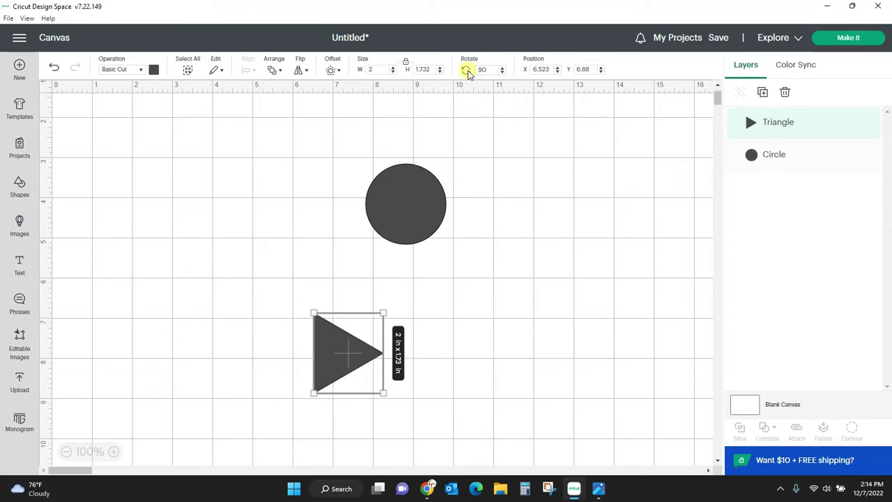
double_click(492, 69)
text(180)
key(Return)
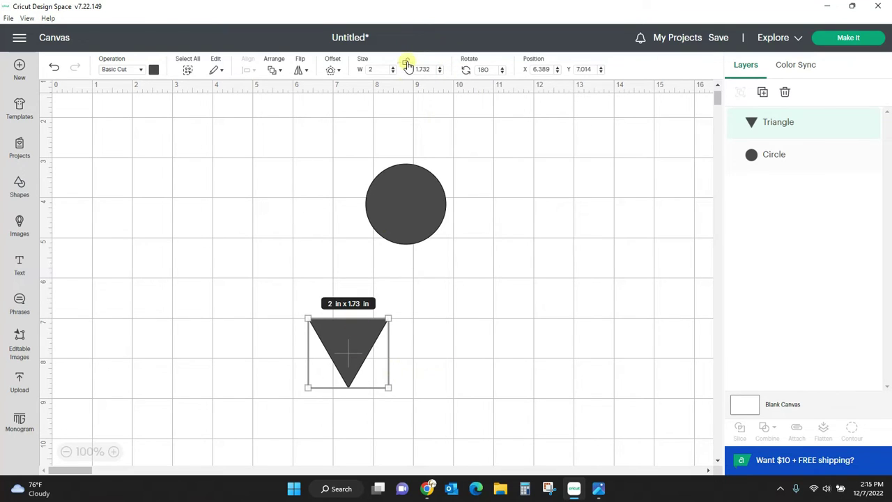
- Reshape the triangle with unlocked proportions to about 1.36 × 2.22 in and color it light yellow
drag(386, 387, 362, 407)
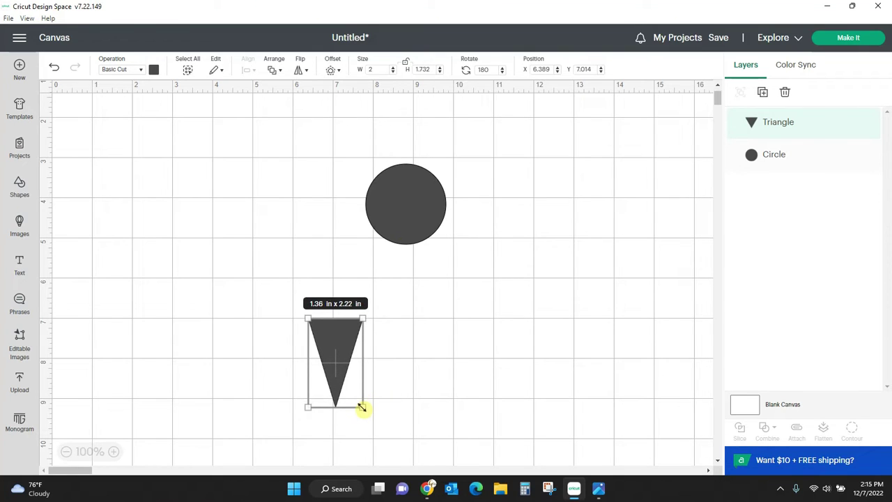
click(154, 71)
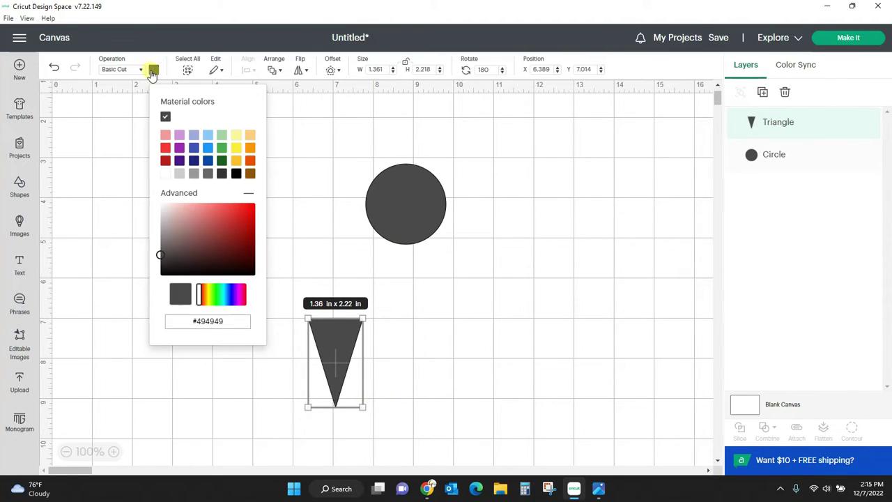
click(241, 133)
click(504, 359)
- Place the yellow cone under the circle, then shrink the circle to about 1.49 in and lower it onto the cone's upper edge
drag(359, 360, 430, 293)
click(432, 209)
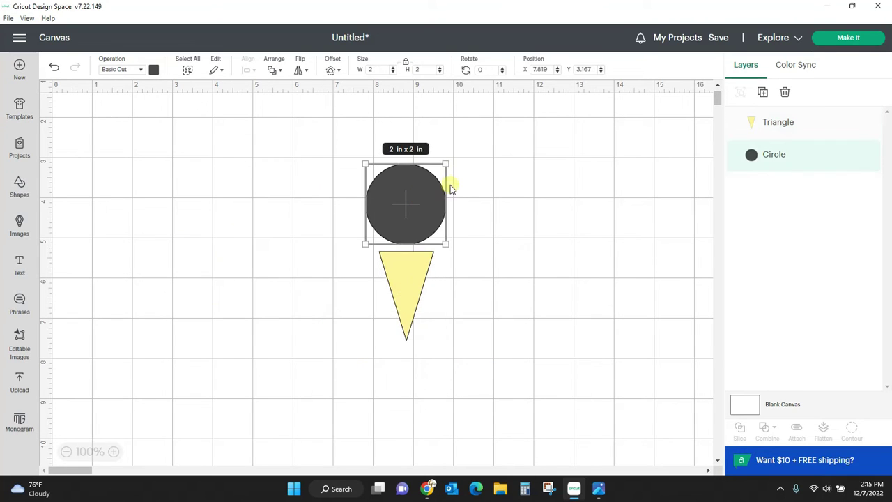
drag(446, 163, 421, 234)
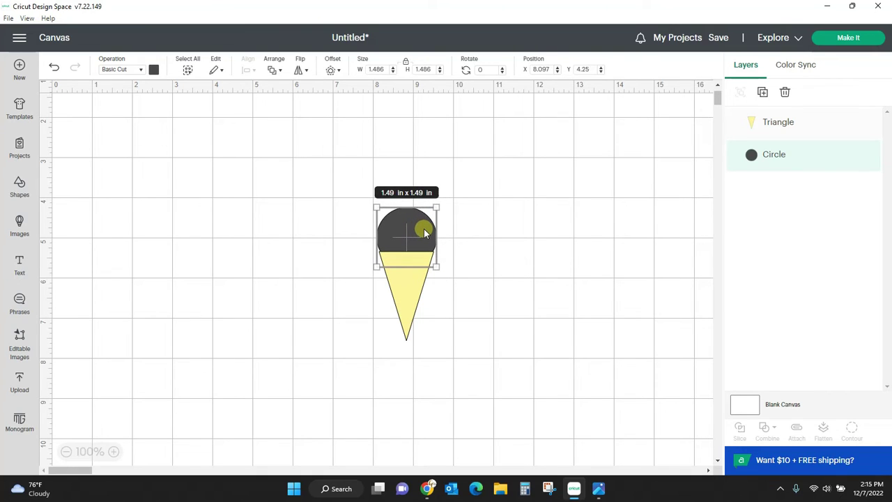
- Color the scoop circle light pink (#ef9999) and nudge it to about X 8.08, Y 4.26 over the cone
click(154, 71)
click(164, 134)
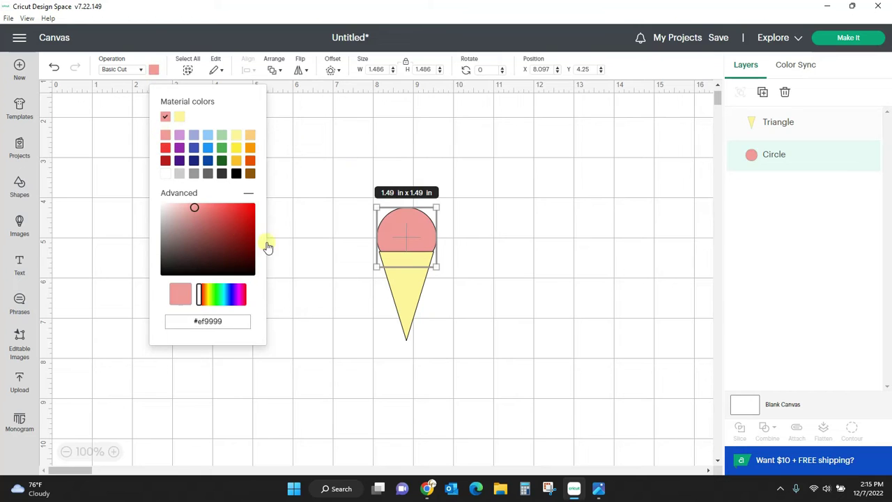
click(285, 251)
drag(403, 228, 402, 228)
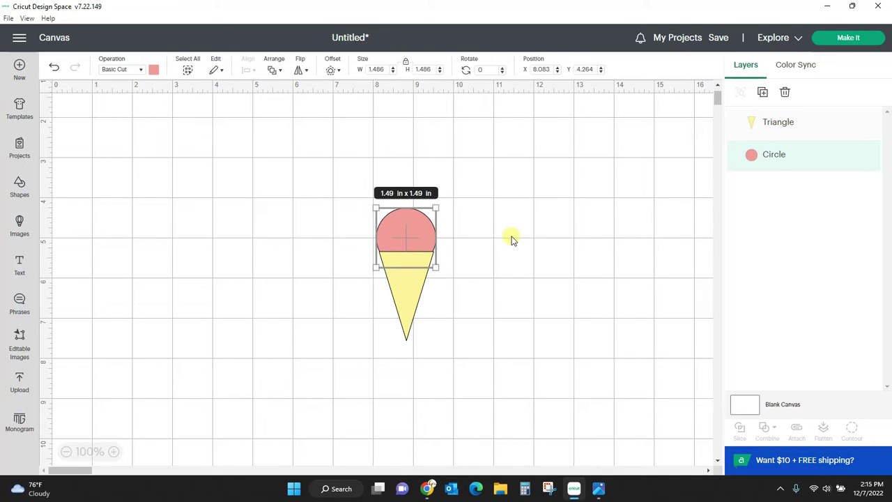
- Look through the shape library, and open the combine options for the selected scoop and cone
click(512, 237)
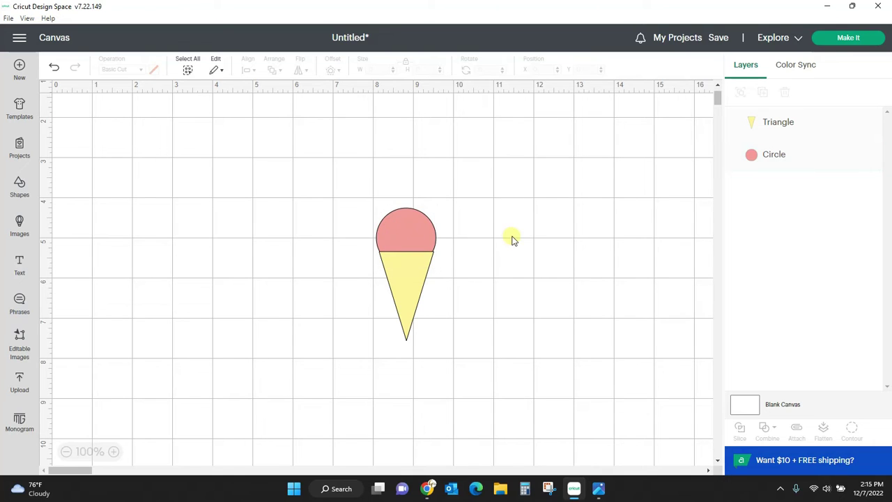
click(19, 184)
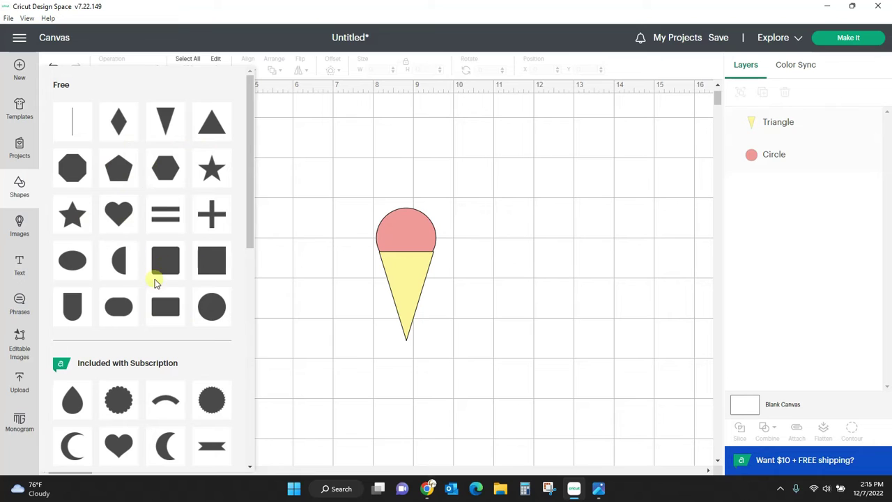
drag(247, 179, 249, 325)
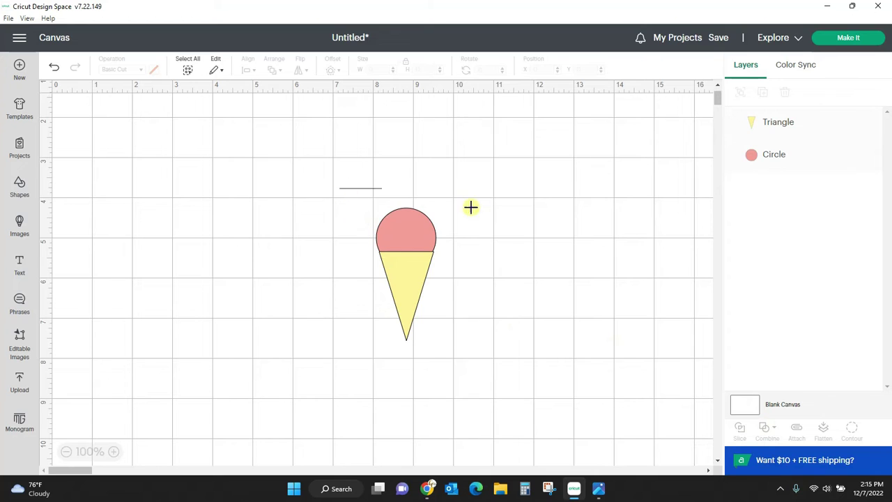
drag(471, 207, 496, 359)
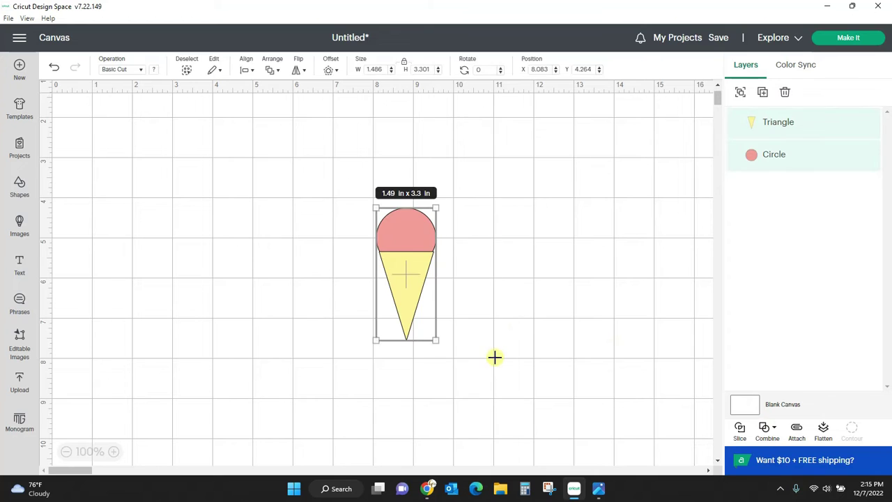
click(767, 439)
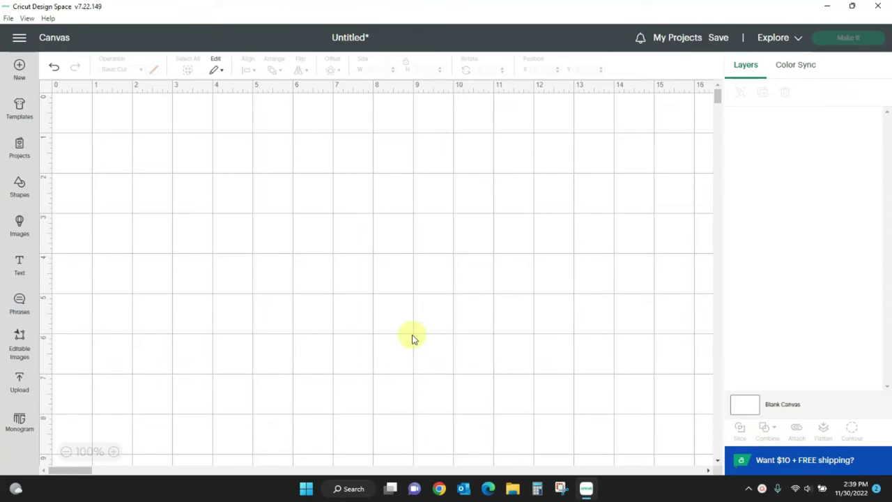
- Add a circle to the blank canvas and place it at about X 5.88, Y 1.86
click(20, 188)
click(210, 304)
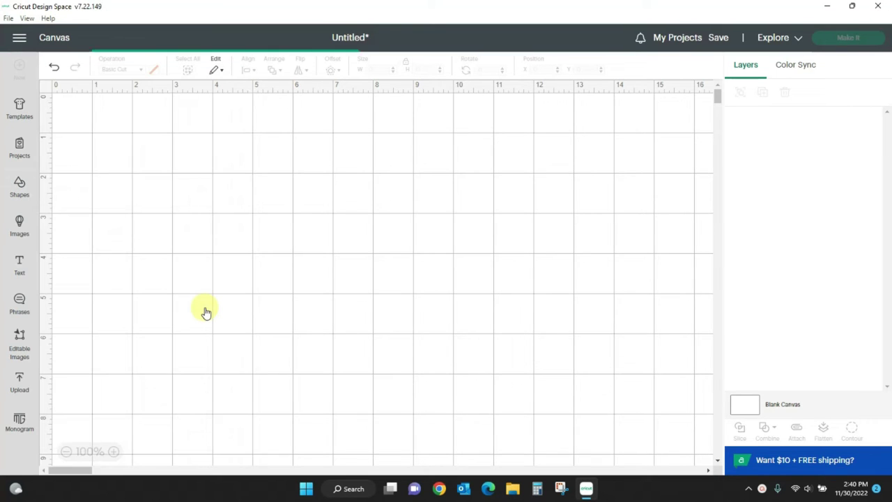
drag(126, 142, 345, 210)
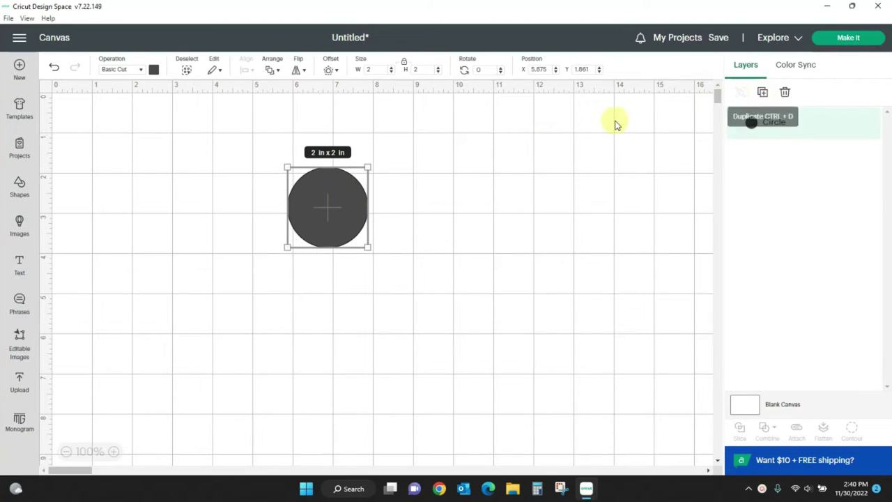
- Copy the circle and move the copy to about X 7.26, Y 1.82 so it overlaps the original
right_click(337, 203)
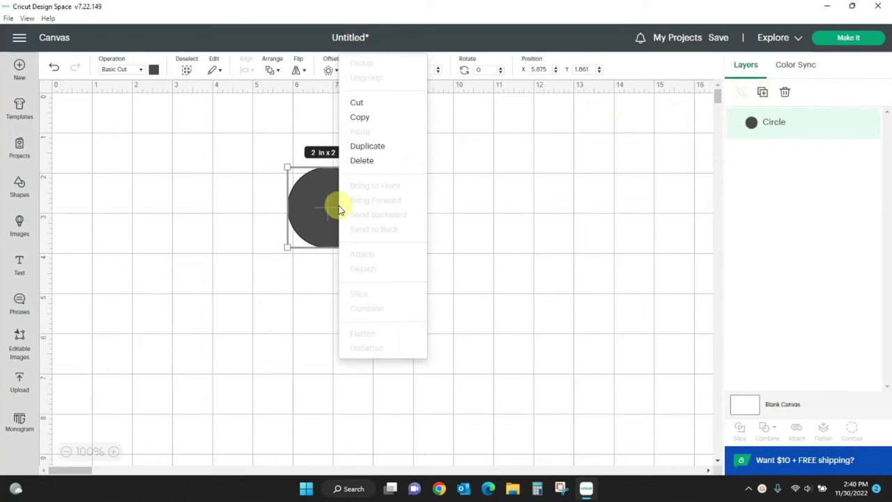
click(383, 149)
key(ctrl+v)
drag(132, 167, 371, 193)
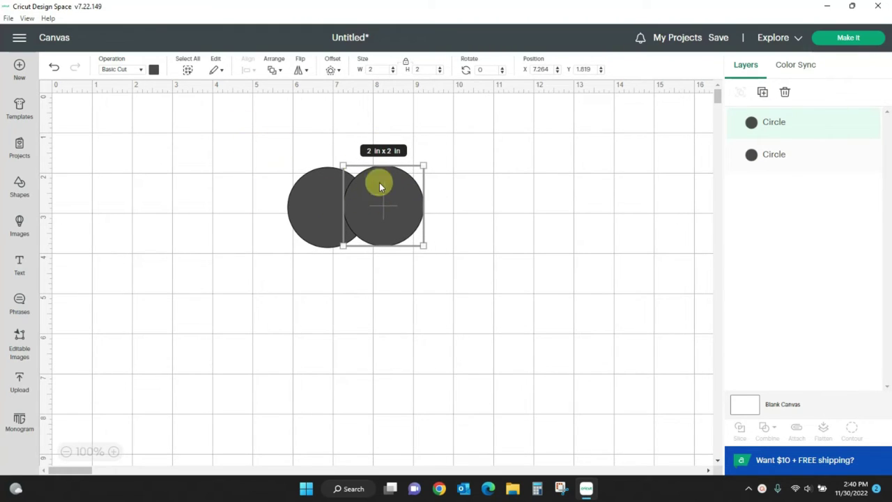
- Color the copied circle light pink and the original light blue, and nudge the pink one to about X 7.22, Y 1.83
click(154, 70)
click(167, 138)
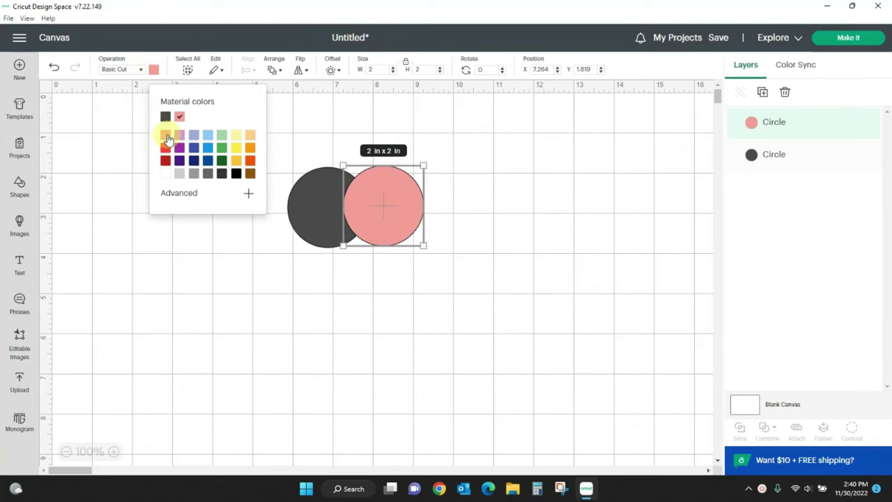
click(304, 216)
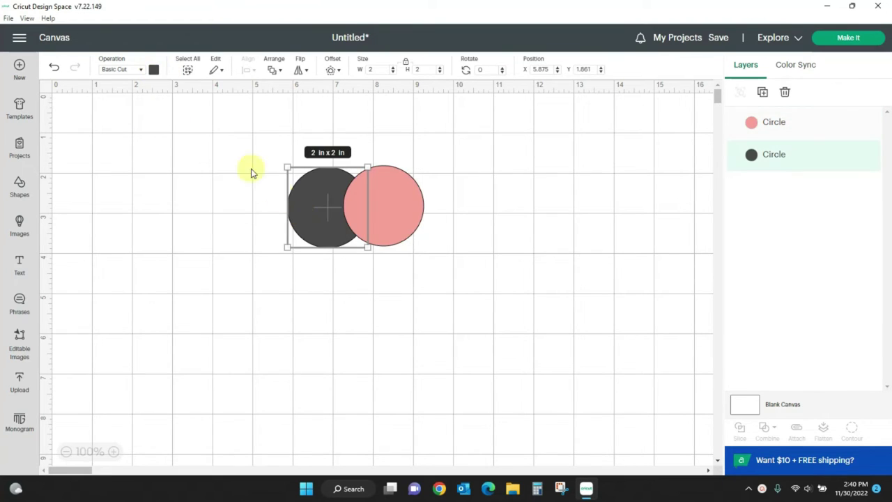
click(155, 72)
click(208, 134)
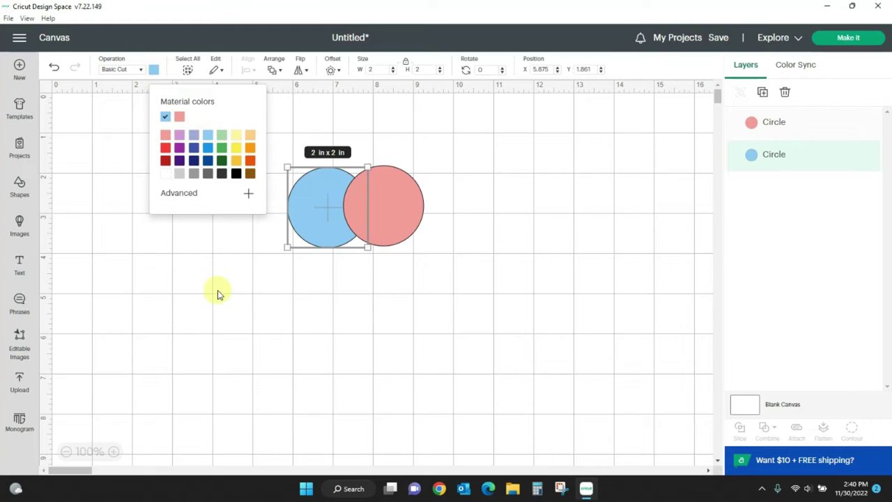
click(218, 284)
click(374, 225)
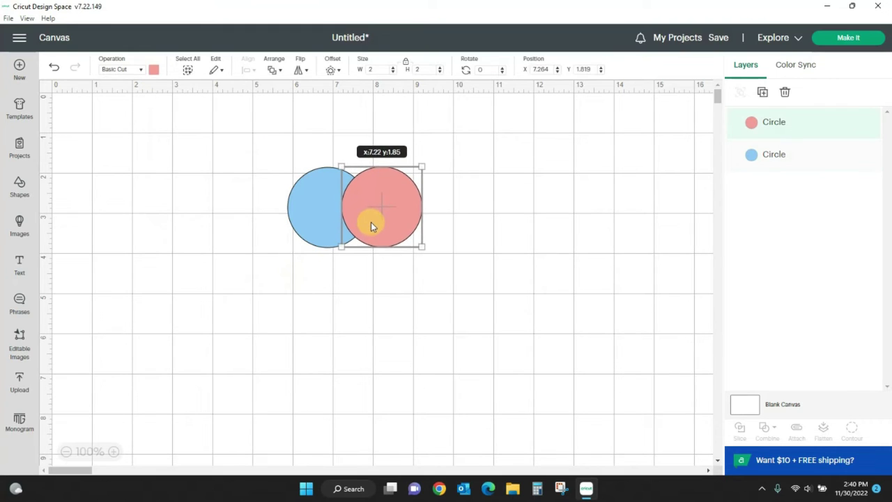
click(363, 334)
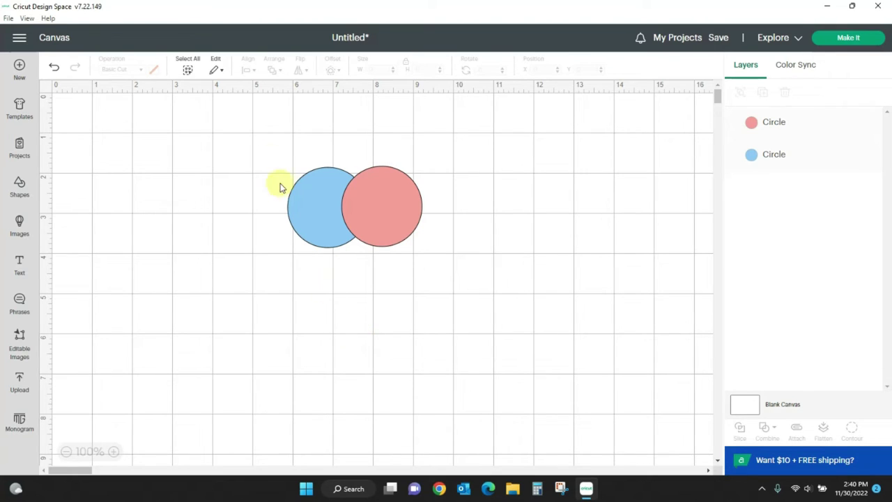
- Weld the two overlapping circles into one shape and move it to about X 6.65, Y 1.92
drag(263, 145, 451, 265)
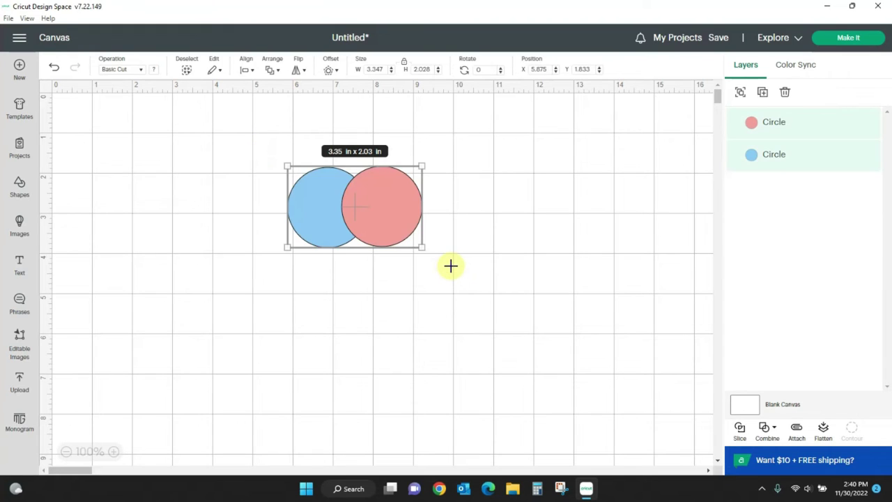
click(775, 429)
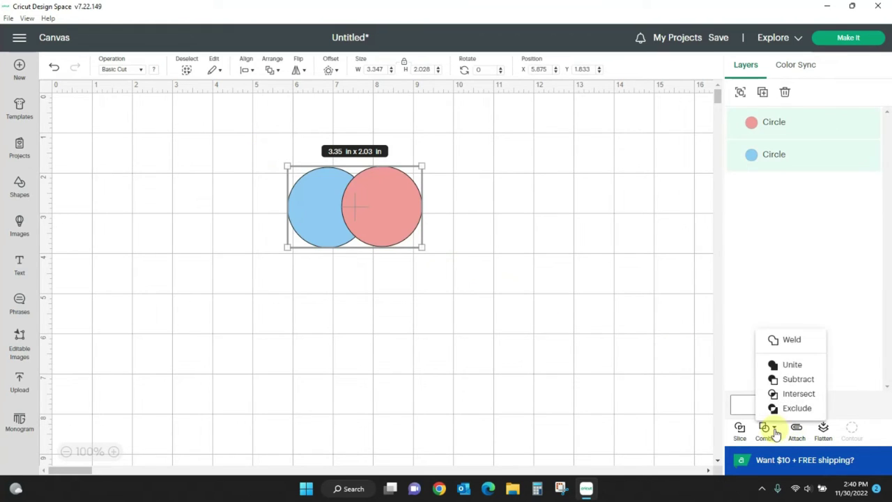
click(794, 346)
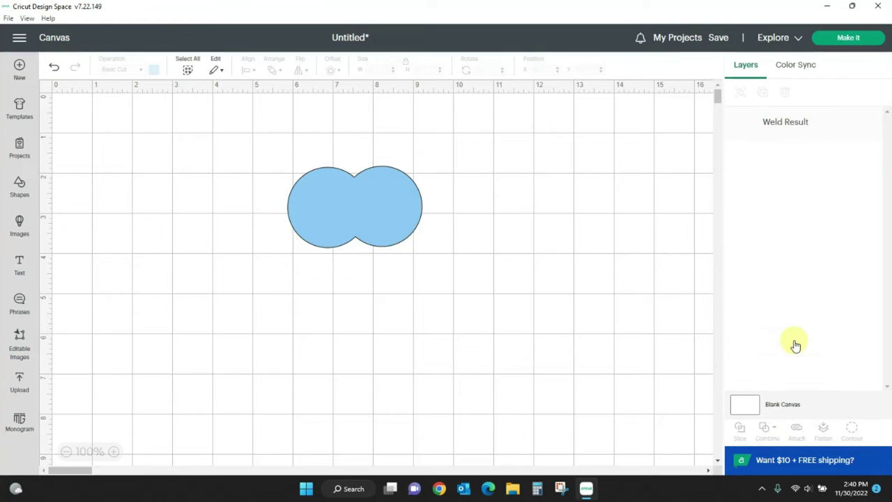
drag(403, 216, 433, 218)
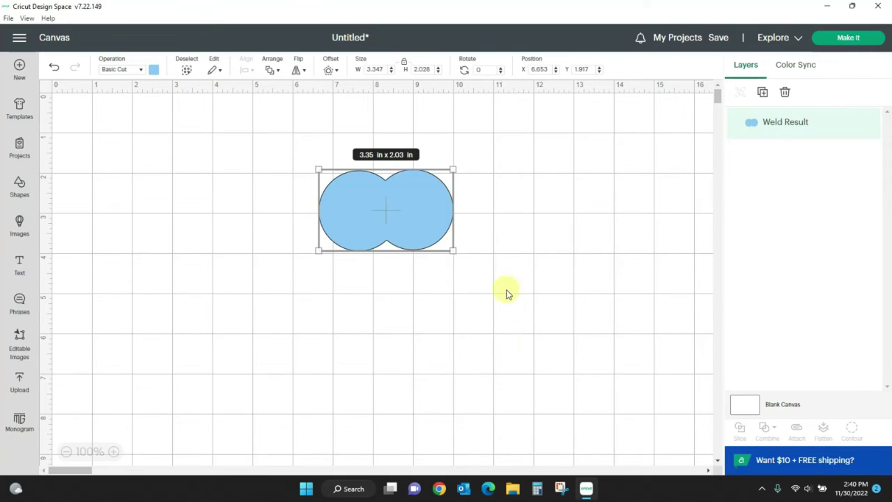
- Undo the move and the weld of the two circles
key(ctrl+z)
key(ctrl+z)
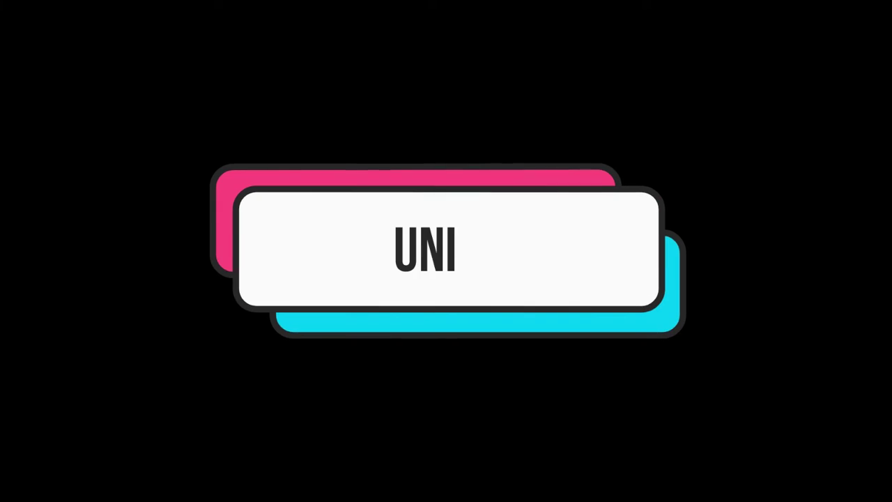
- Unite the pink and blue circles and separate them again with Undo Unite
drag(233, 127, 463, 293)
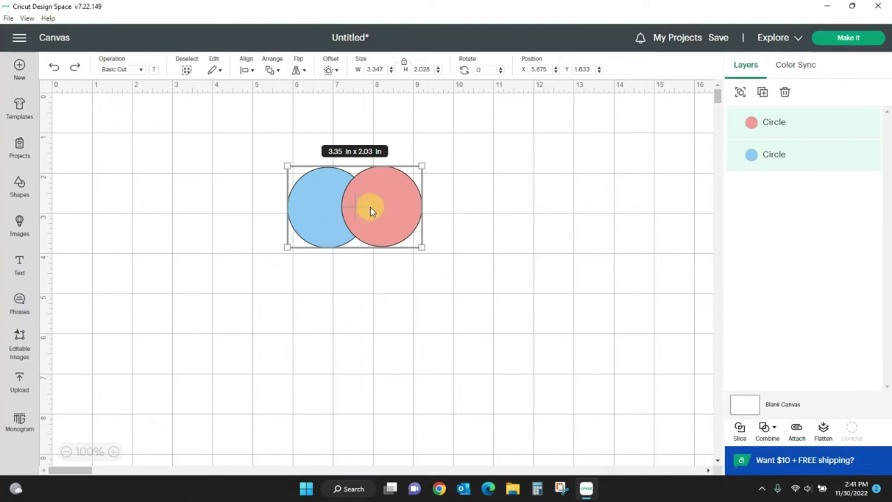
click(776, 433)
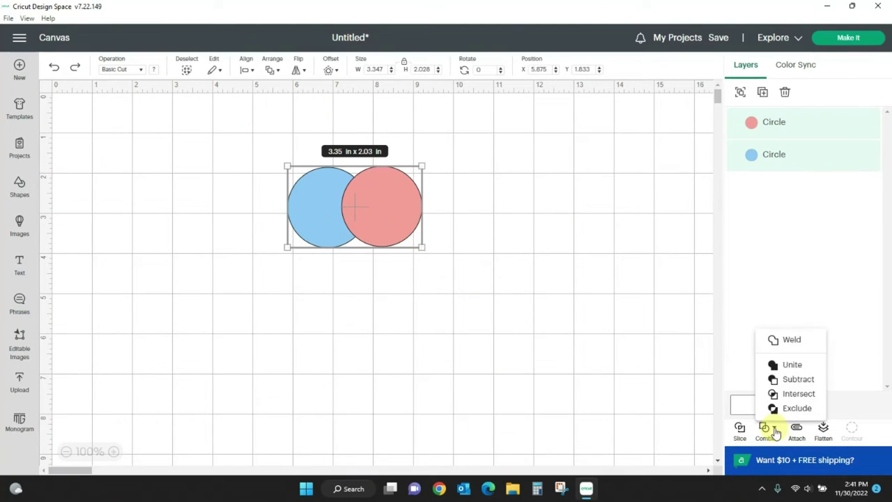
click(794, 367)
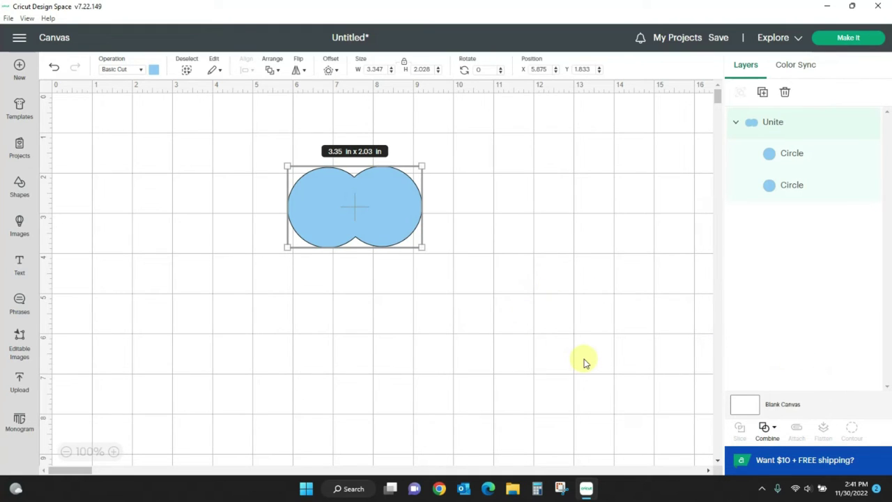
click(776, 430)
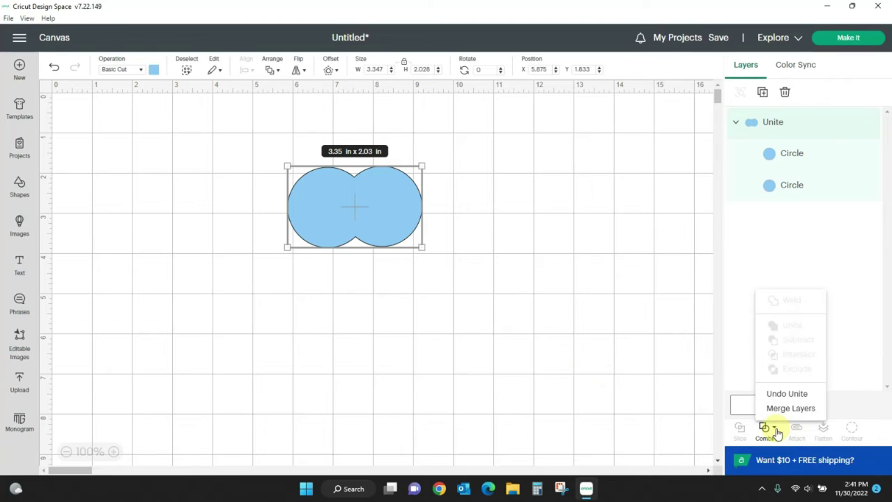
click(788, 396)
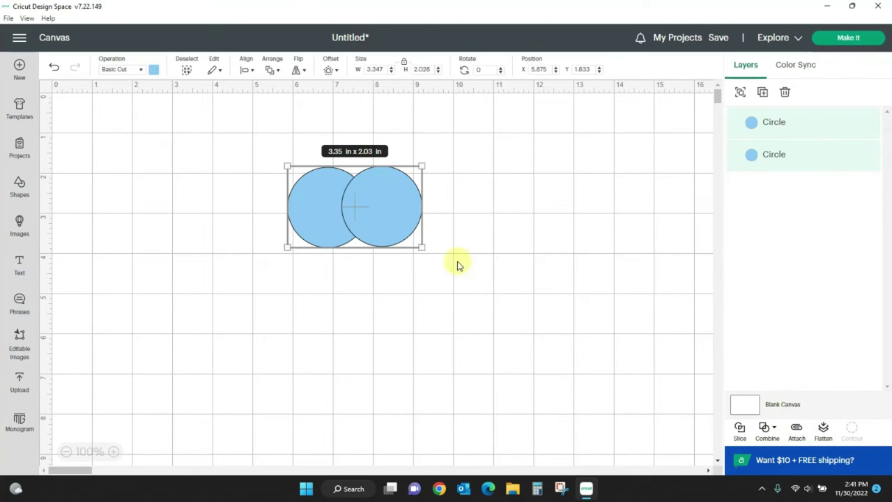
- Reposition the two blue circles so they overlap with their shared outline at about X 6.72, Y 1.94, and unite them
drag(400, 226, 434, 240)
click(567, 300)
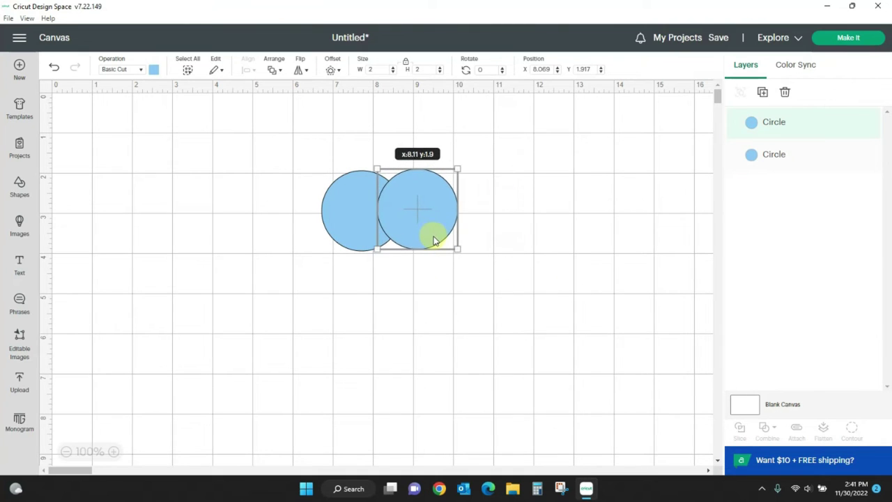
drag(279, 139, 553, 294)
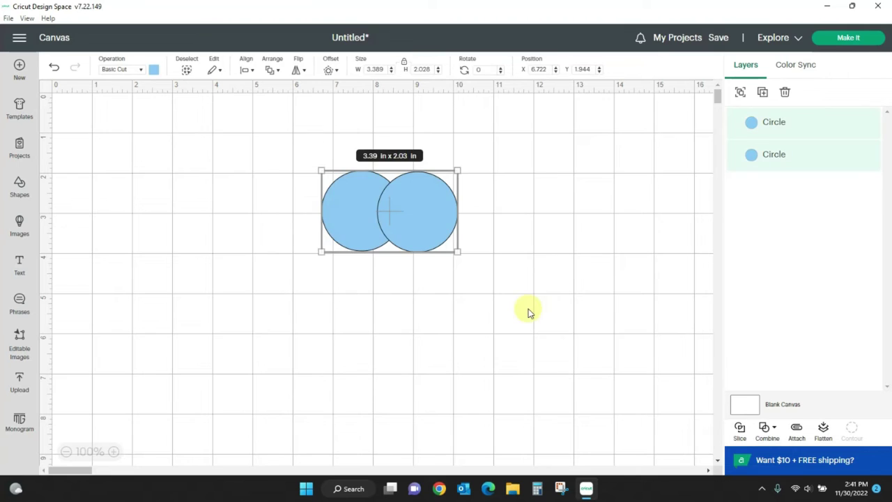
click(769, 428)
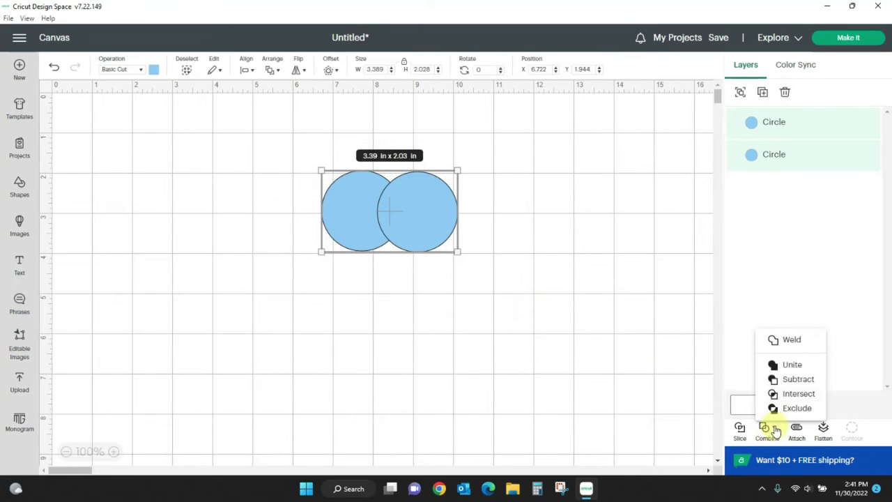
click(791, 363)
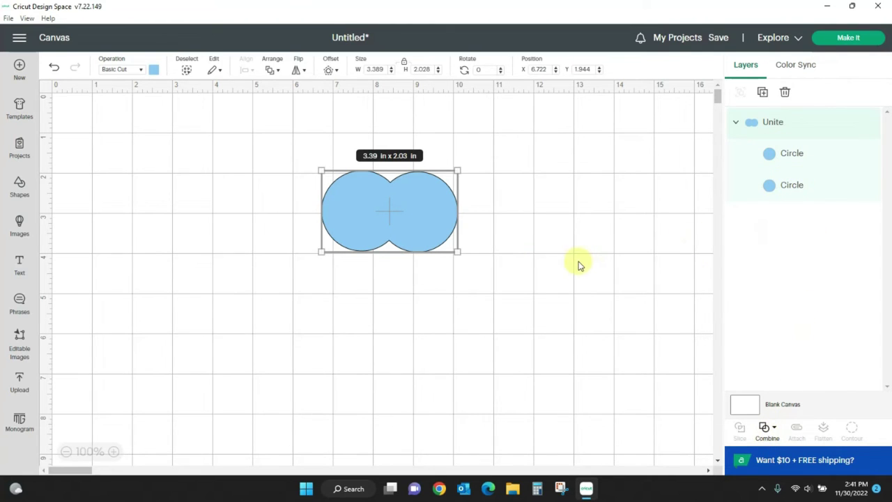
- Merge the layers of the united circles into one shape and move it to about X 1.28, Y 0.92
mouse_move(440, 224)
mouse_down()
mouse_move(483, 217)
mouse_move(454, 223)
mouse_up()
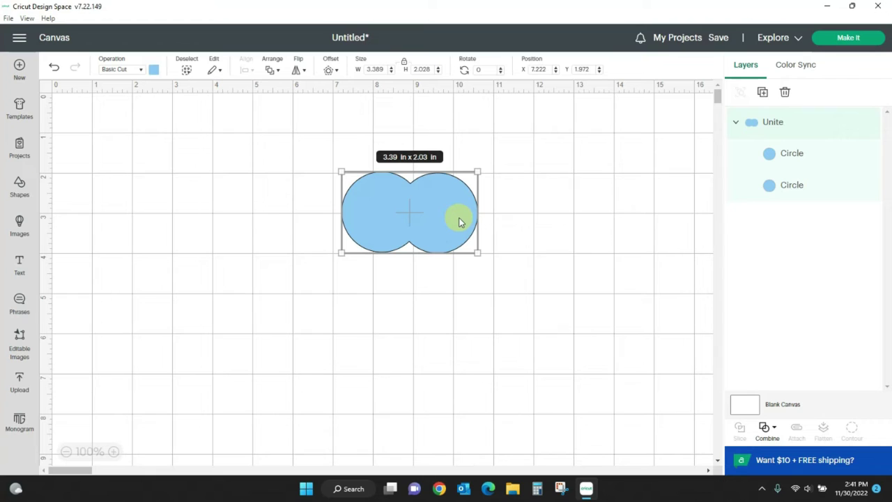
click(774, 433)
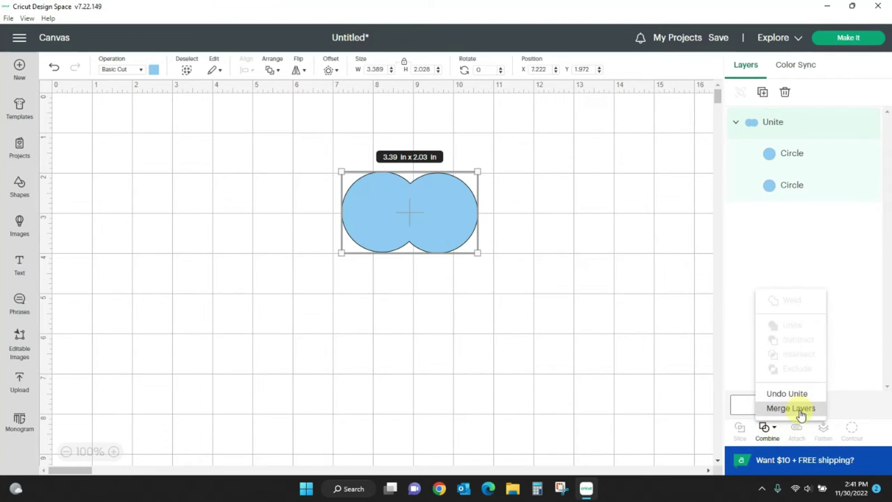
click(800, 413)
mouse_move(473, 241)
mouse_down()
mouse_move(424, 232)
mouse_move(479, 239)
mouse_up()
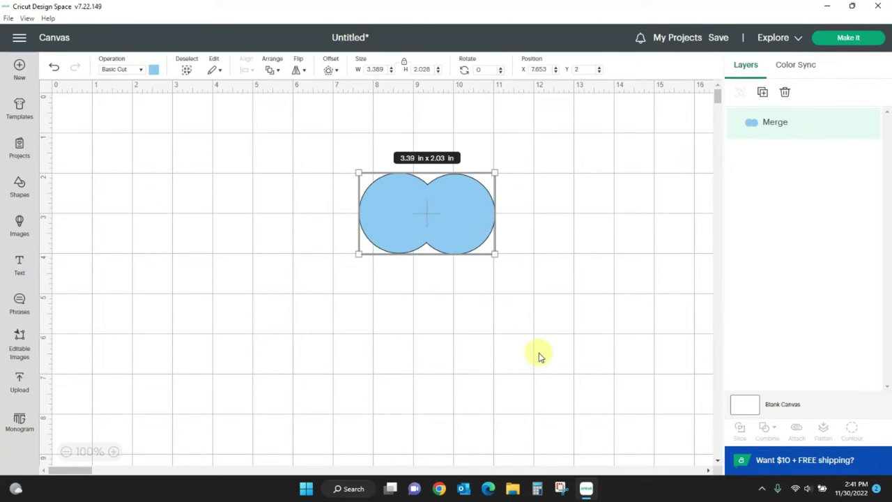
drag(472, 231, 214, 177)
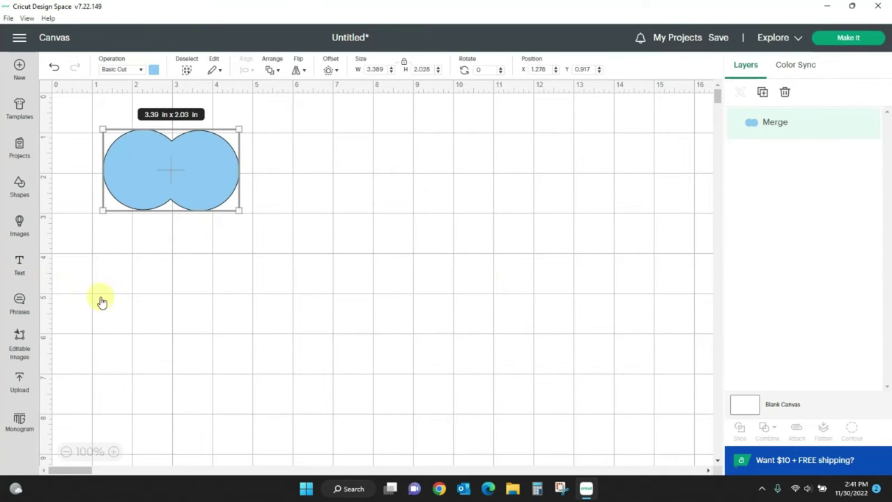
- Add the text "Unite" to the canvas and set its font to Cricut Sans
click(20, 265)
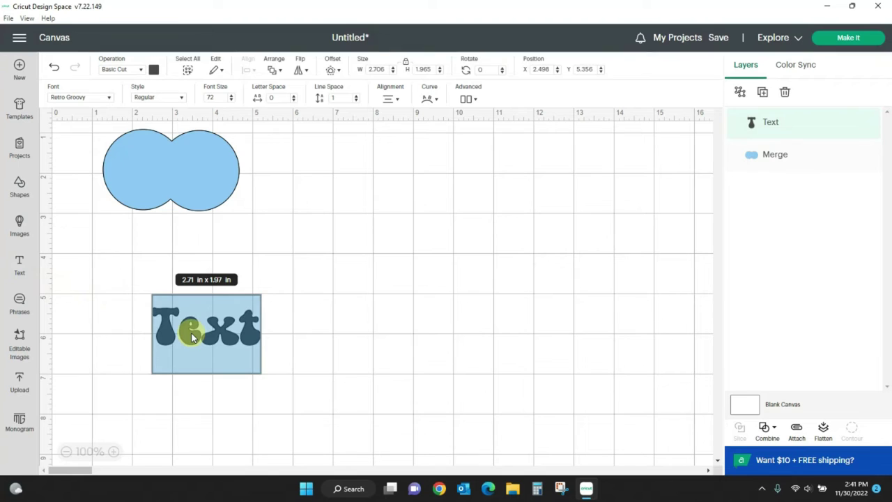
text(Unite)
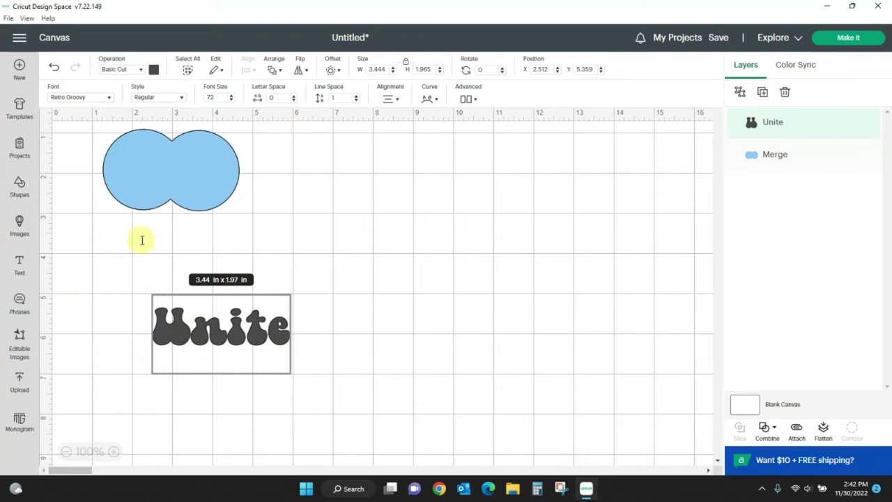
click(95, 98)
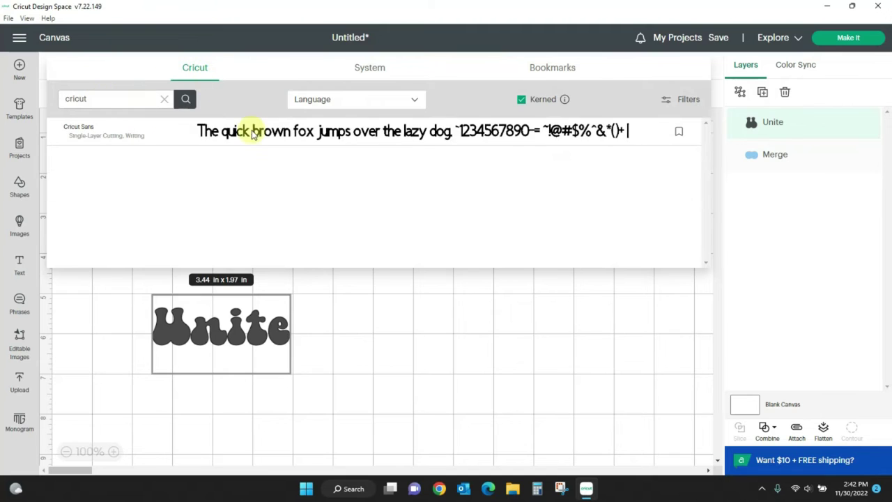
click(174, 135)
click(467, 330)
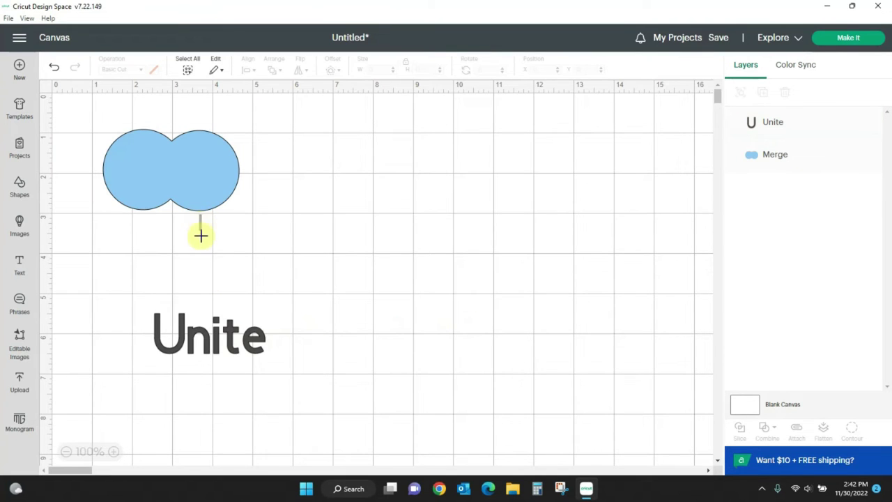
- Move the merged blue shape down the canvas and centre the "Unite" text on top of it
drag(205, 188, 205, 225)
drag(230, 329, 199, 154)
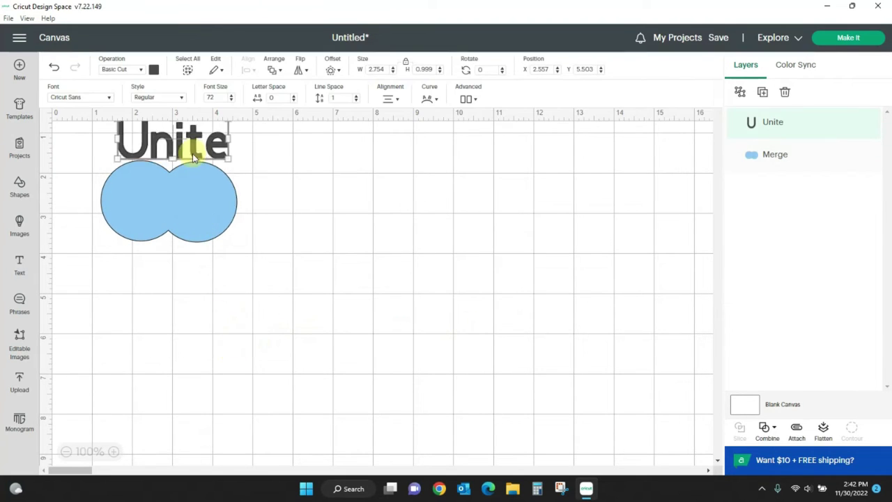
drag(193, 199, 193, 232)
drag(209, 149, 208, 244)
click(351, 255)
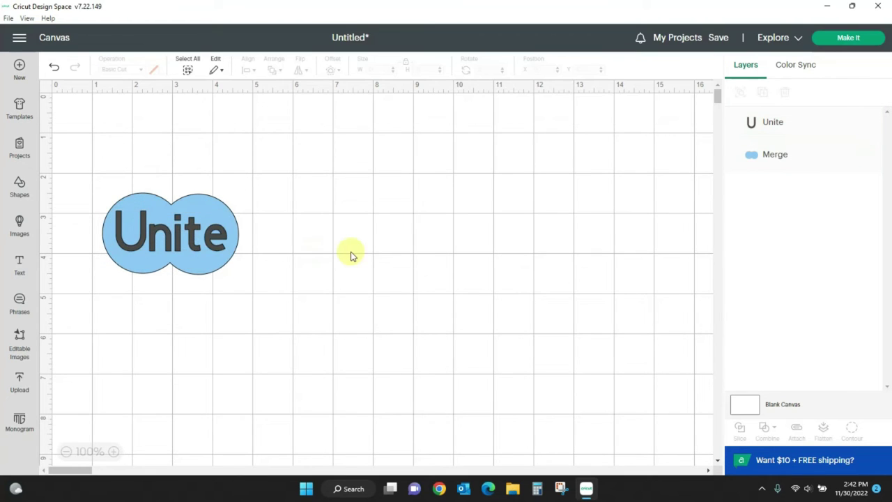
- Insert a circle, place it at about X 7.07, Y 2.07, and overlap it with a duplicate at about X 8.21, Y 2.14
click(19, 185)
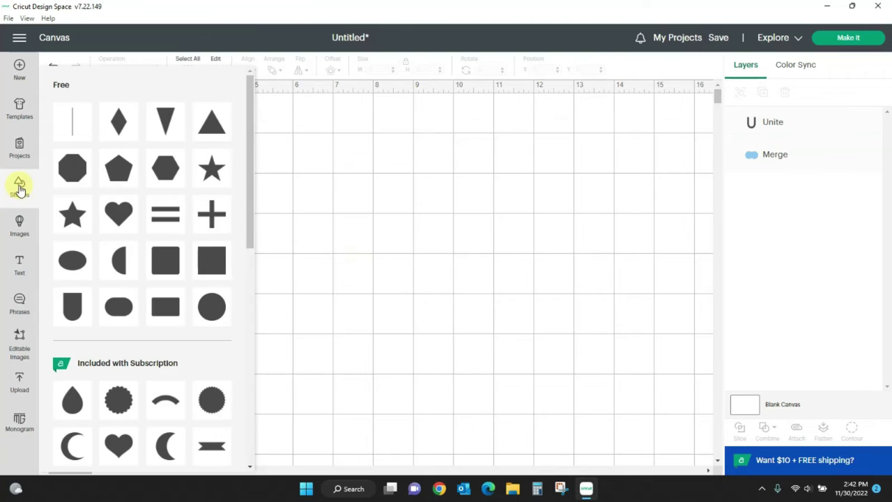
click(207, 303)
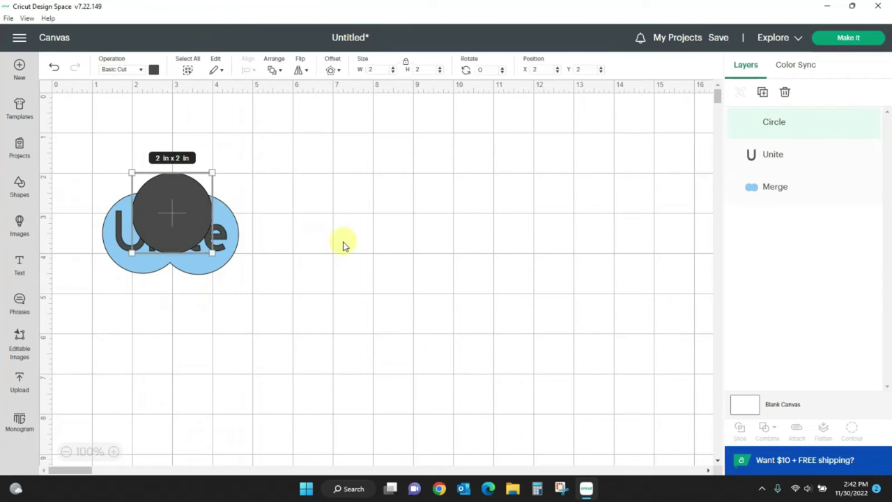
drag(186, 207, 389, 212)
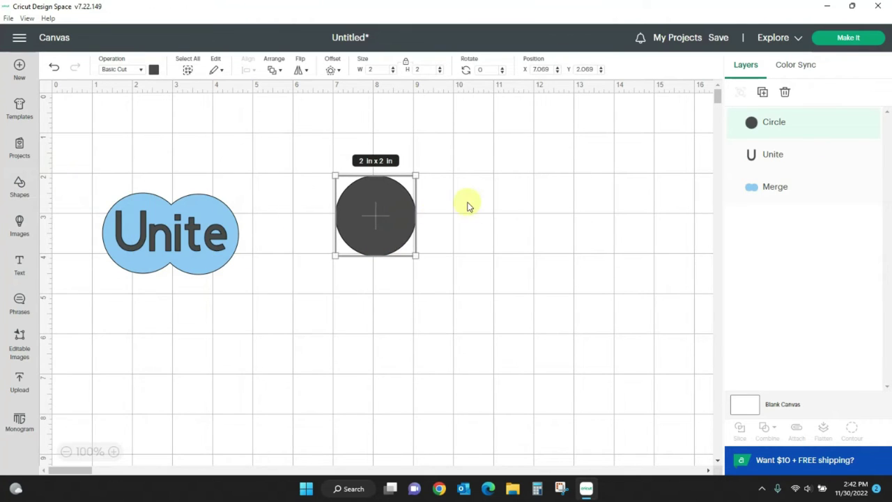
right_click(388, 215)
click(454, 156)
drag(216, 225, 437, 218)
- Colour the front circle light pink and the back one light blue, and shift the pink circle to about X 8.32, Y 2.07
click(154, 71)
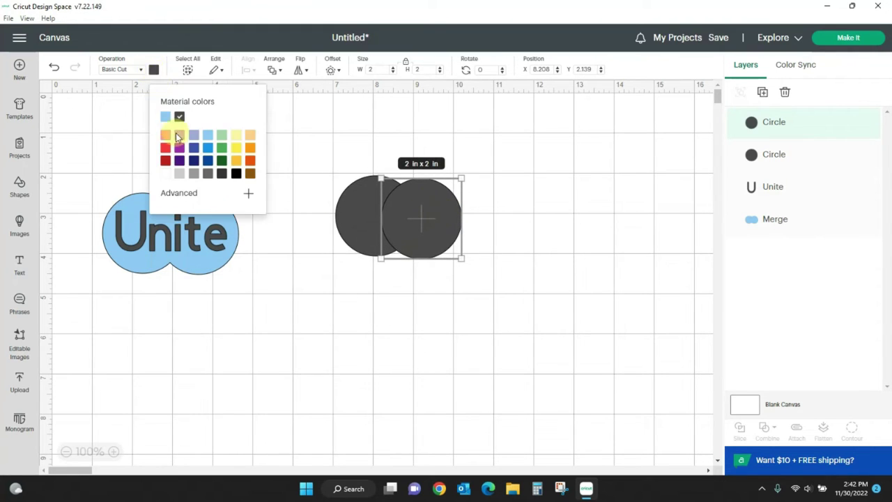
click(165, 135)
click(343, 208)
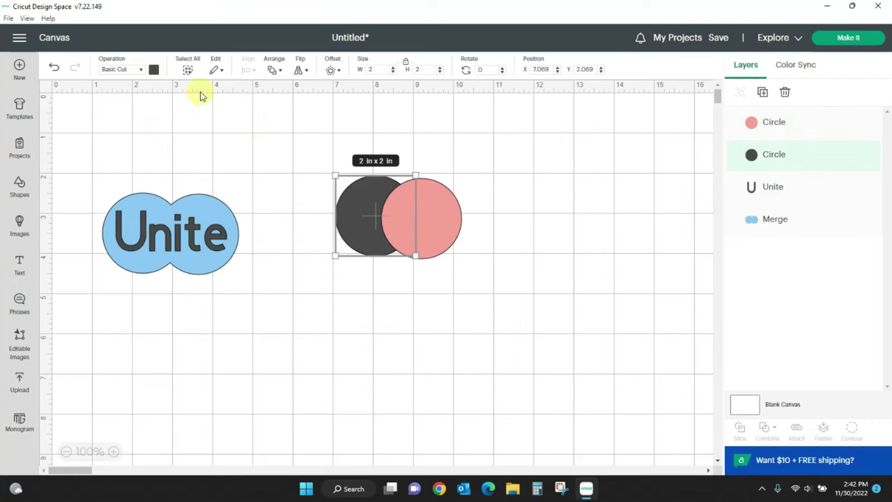
click(154, 70)
click(165, 117)
click(291, 321)
drag(422, 233, 432, 234)
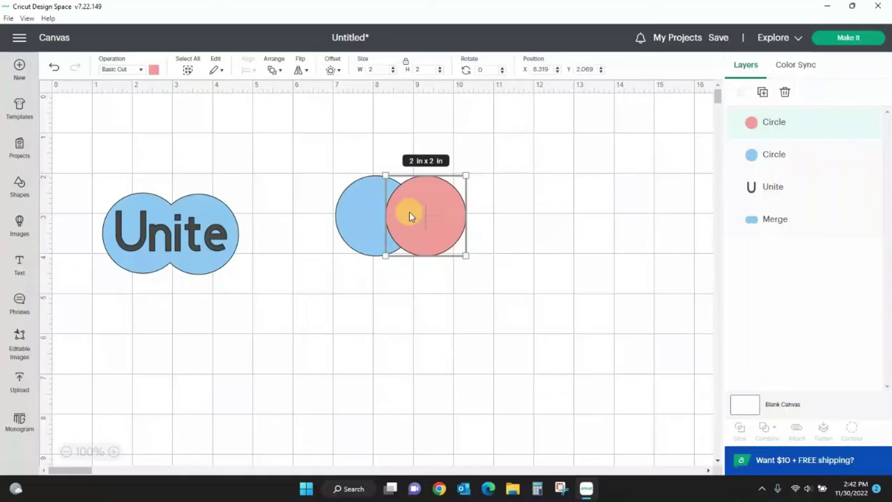
- Subtract the pink circle from the blue one with Combine's Subtract option, and undo the subtraction
drag(292, 132, 520, 317)
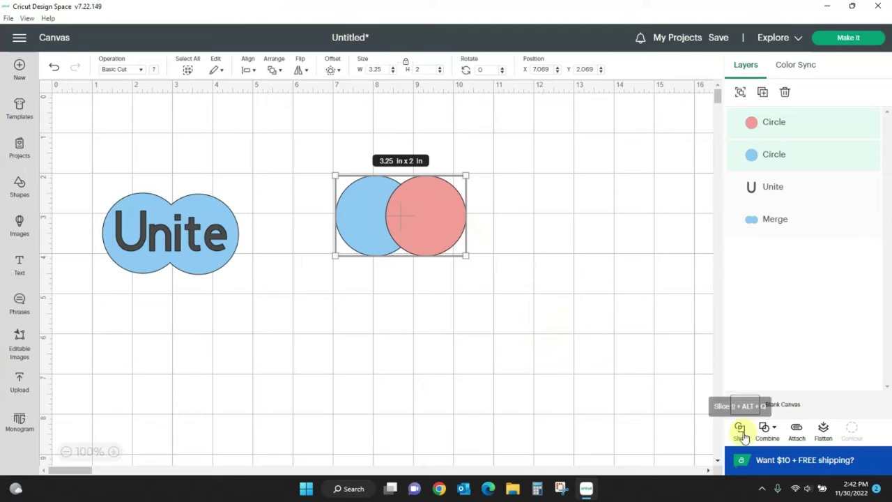
click(776, 432)
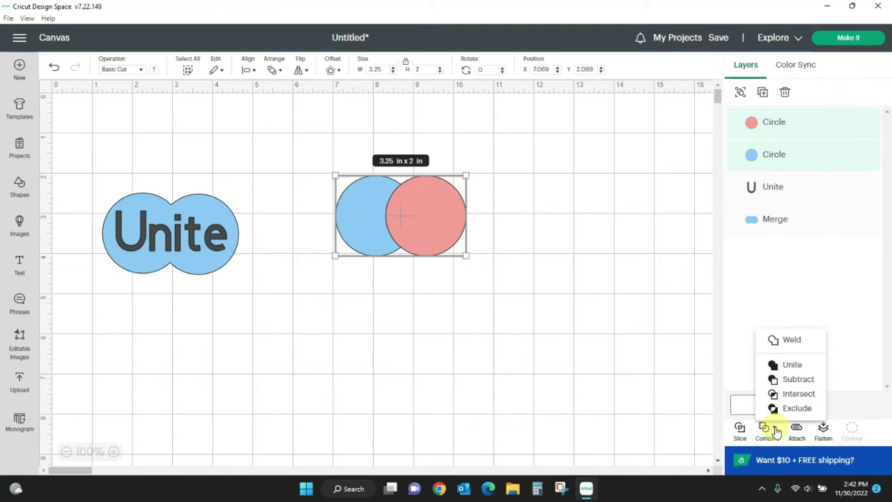
click(806, 382)
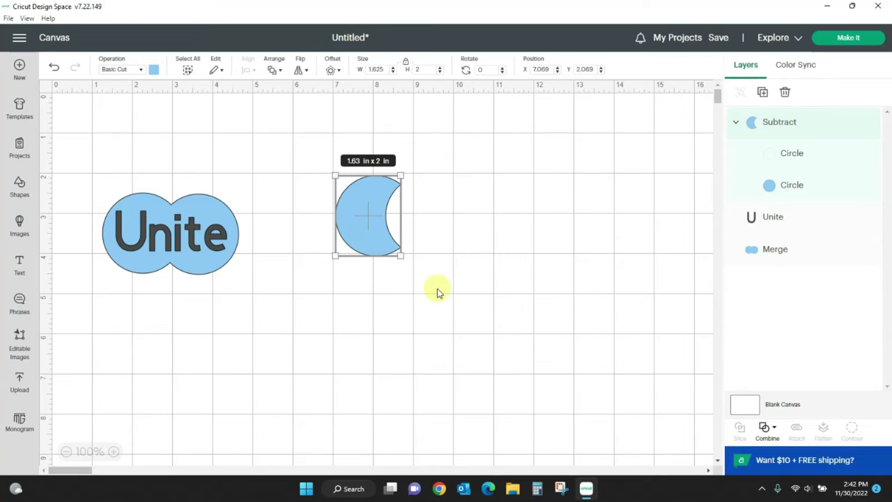
key(ctrl+z)
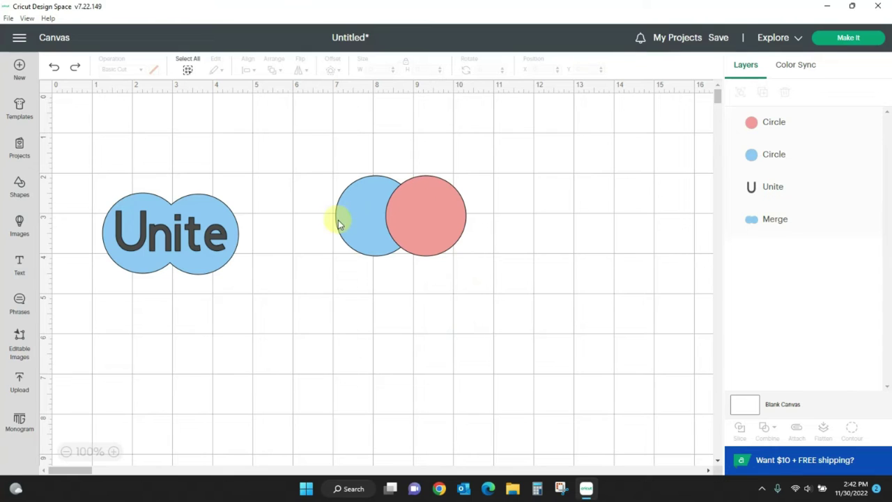
- Bring the blue circle in front of the pink circle and deselect it
click(372, 231)
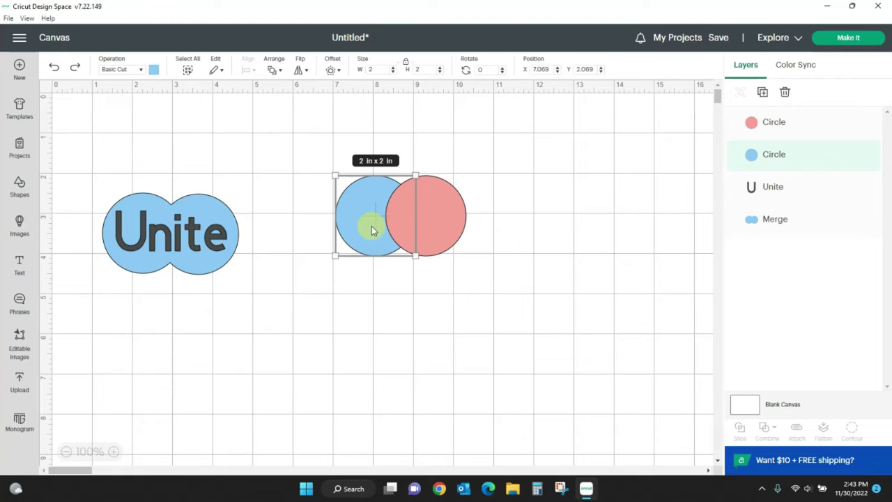
click(272, 71)
click(295, 85)
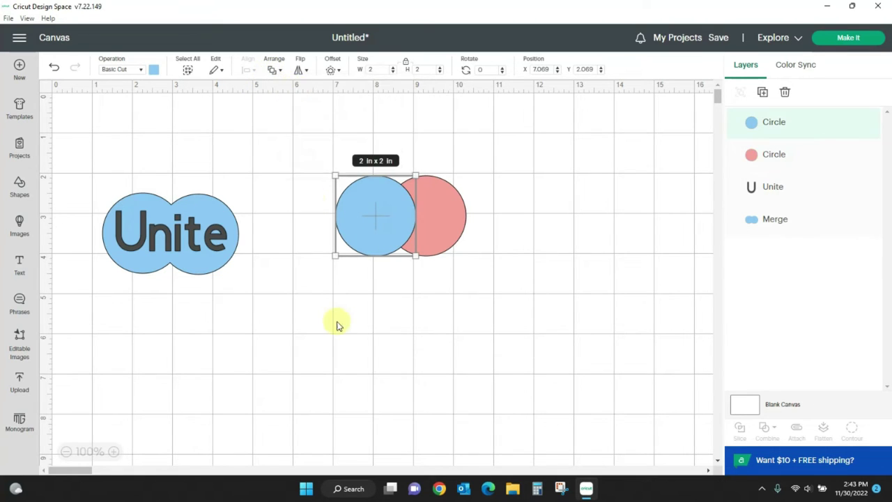
click(339, 313)
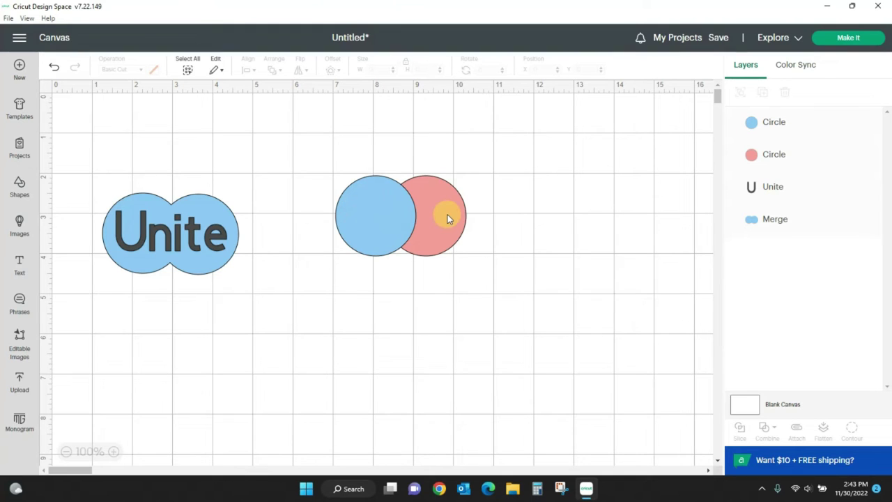
- Subtract the front blue circle from the pink circle, and undo the subtraction
drag(314, 158, 486, 287)
click(773, 431)
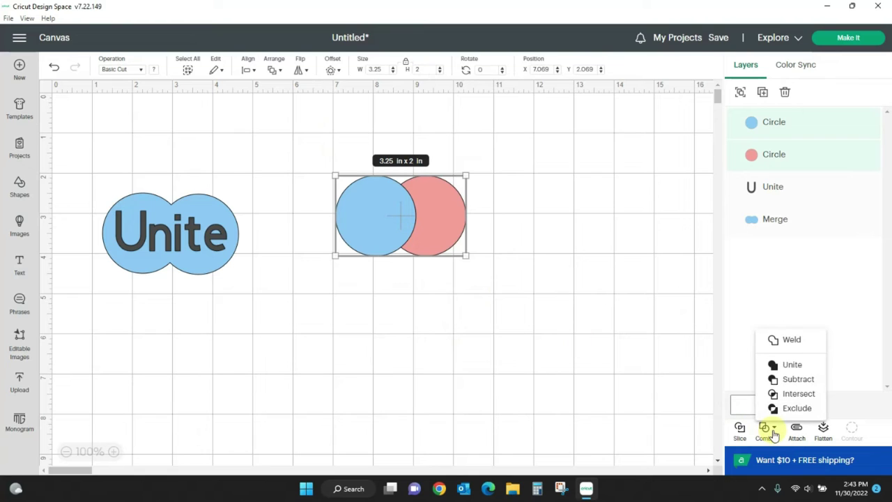
click(799, 380)
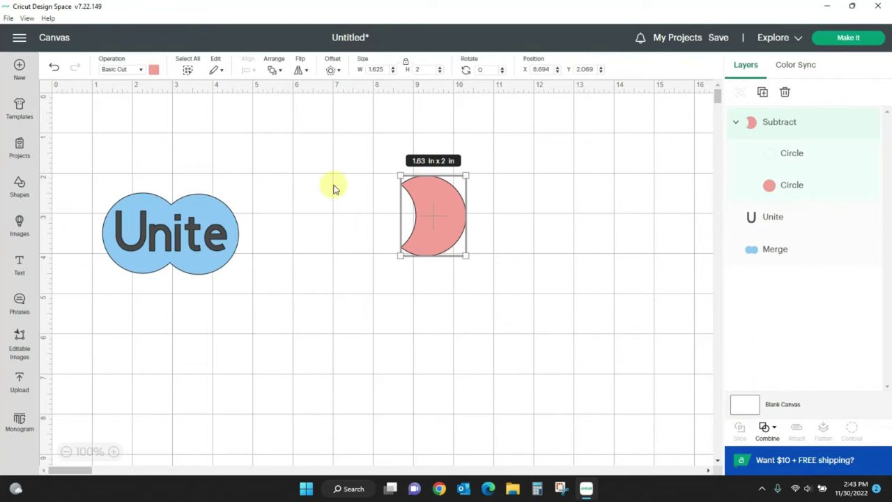
key(ctrl+z)
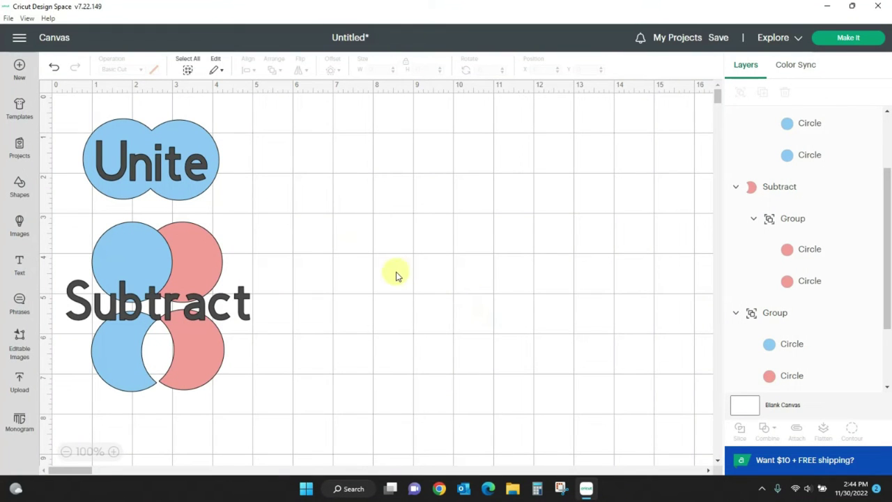
- Insert a new circle at about X 7.54, Y 2.97 and overlap it with a duplicate at about X 8.86, Y 2.97
click(19, 185)
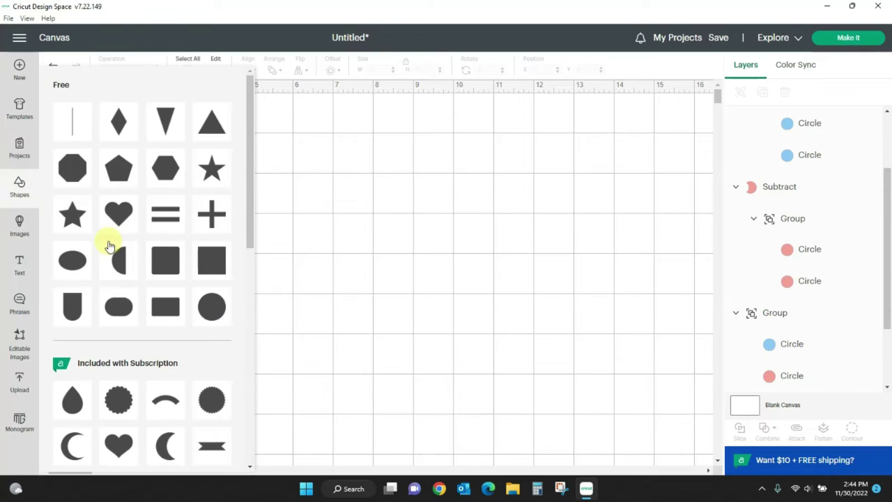
click(208, 304)
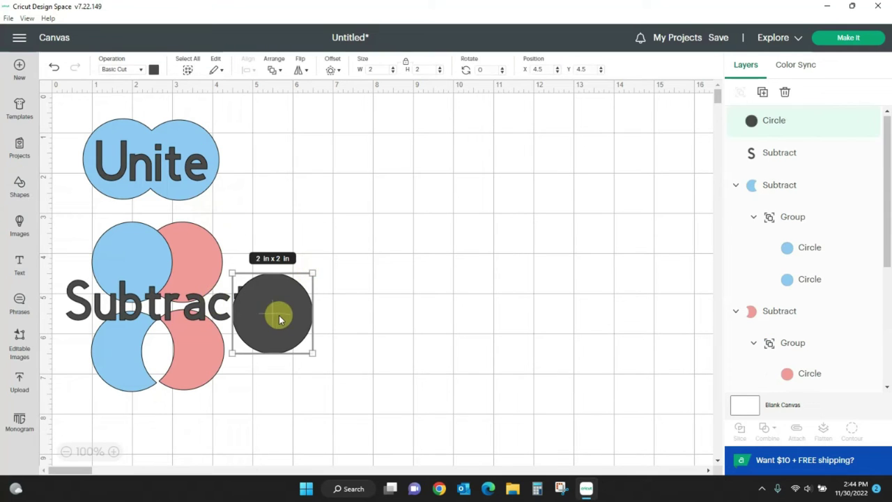
drag(279, 315, 400, 251)
right_click(400, 251)
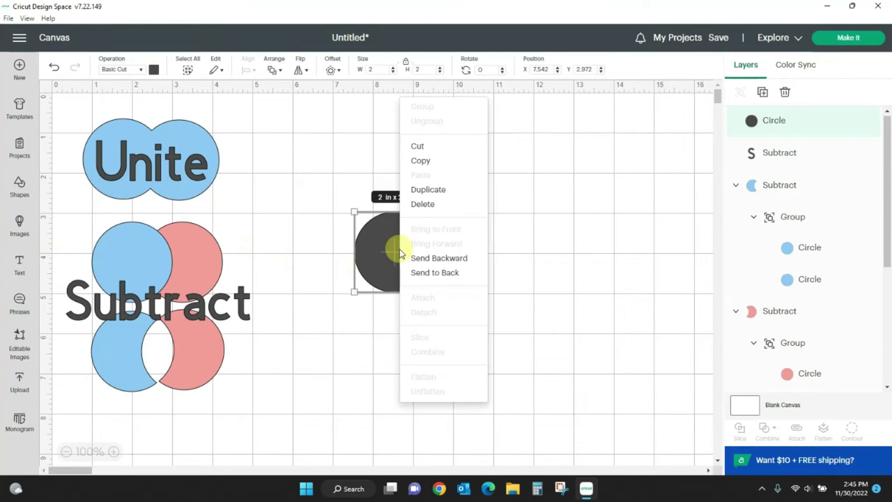
click(428, 190)
drag(287, 350, 441, 272)
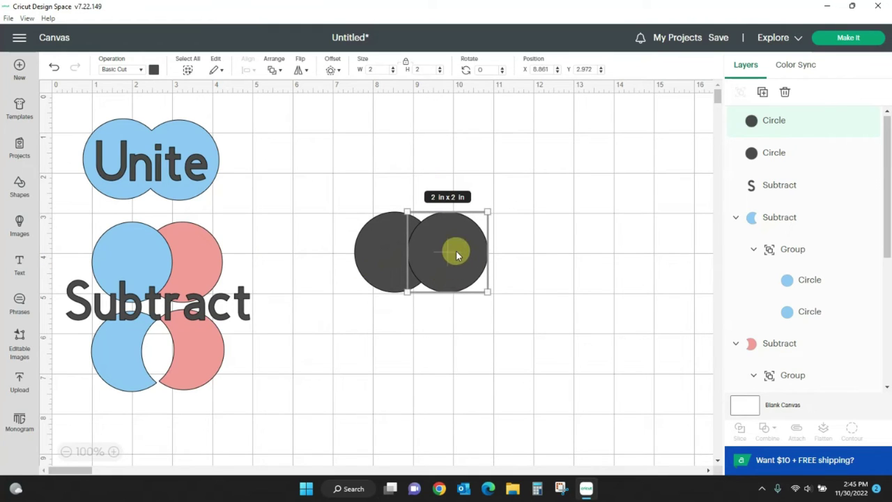
- Colour the front circle of the new pair light pink and the back circle light blue
click(154, 70)
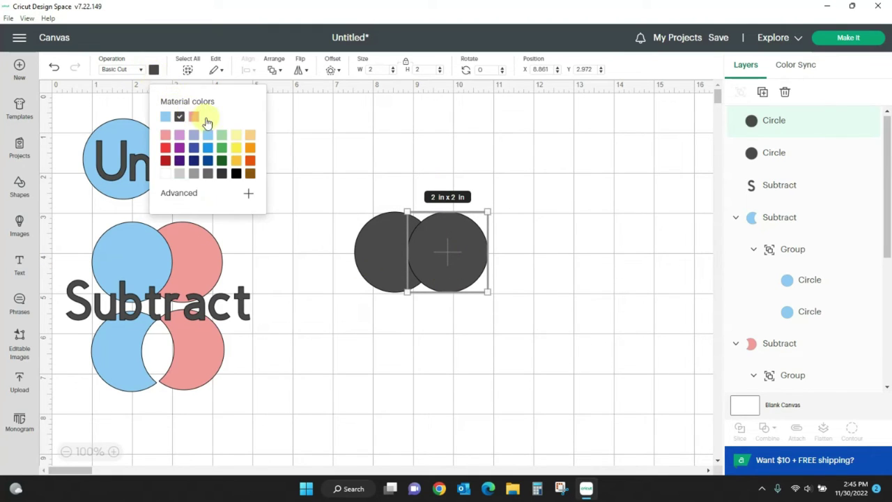
click(194, 116)
click(362, 249)
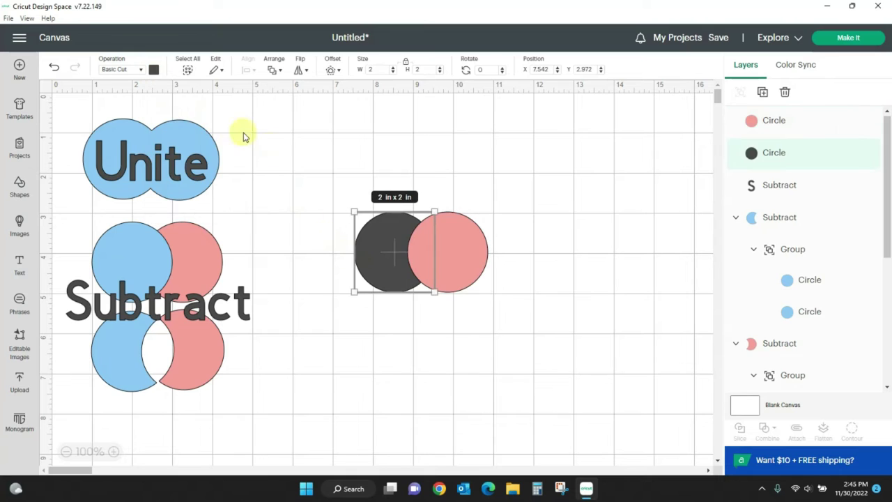
click(154, 69)
click(166, 117)
click(323, 188)
- Combine the new blue and pink circles with Intersect to keep only their overlap
drag(325, 176, 541, 333)
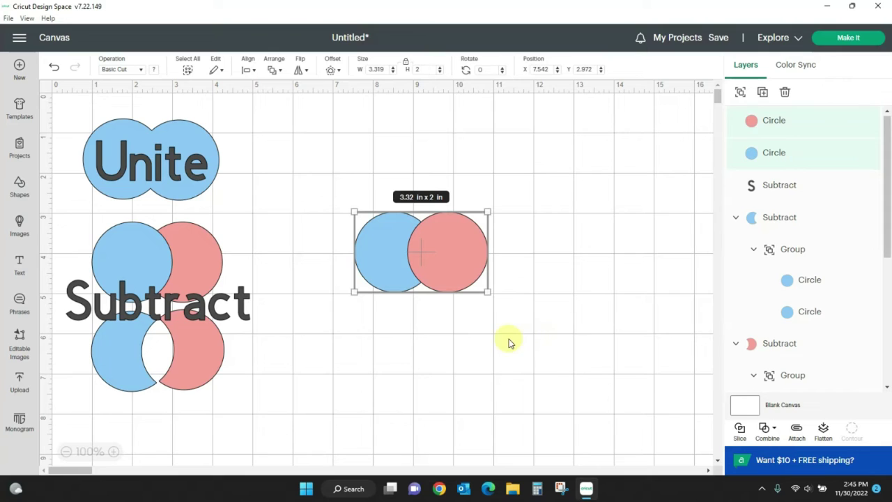
click(775, 429)
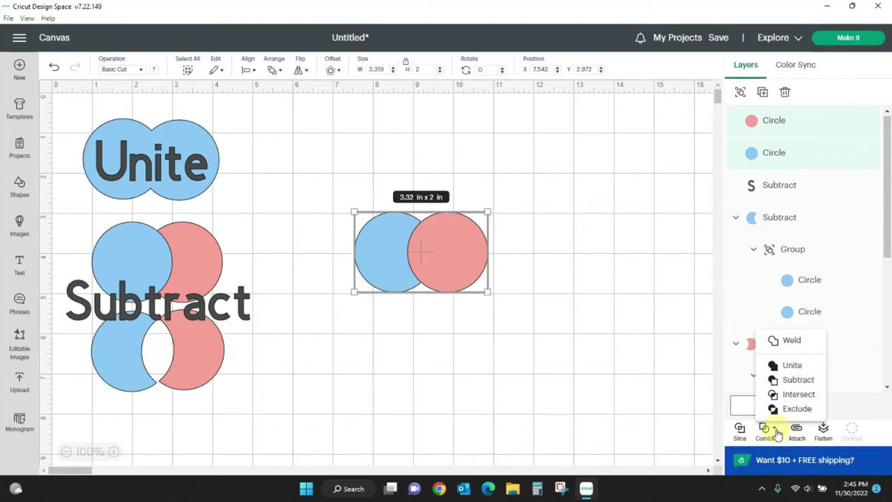
click(798, 395)
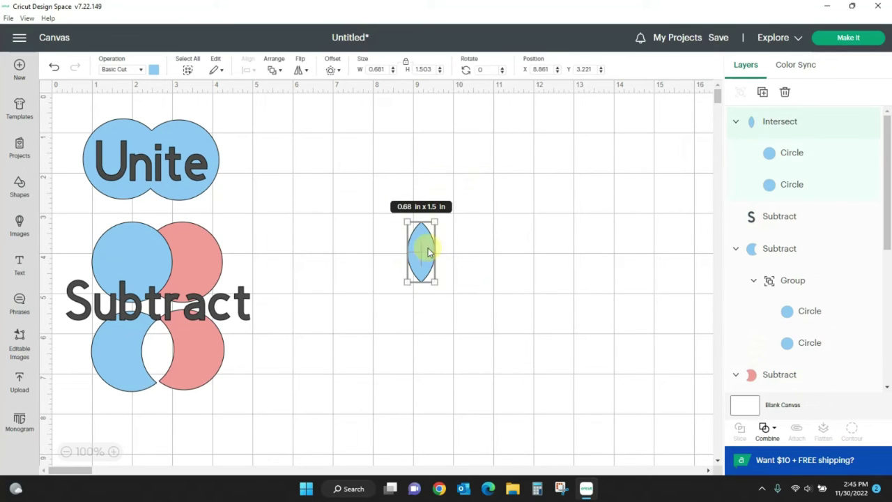
click(486, 319)
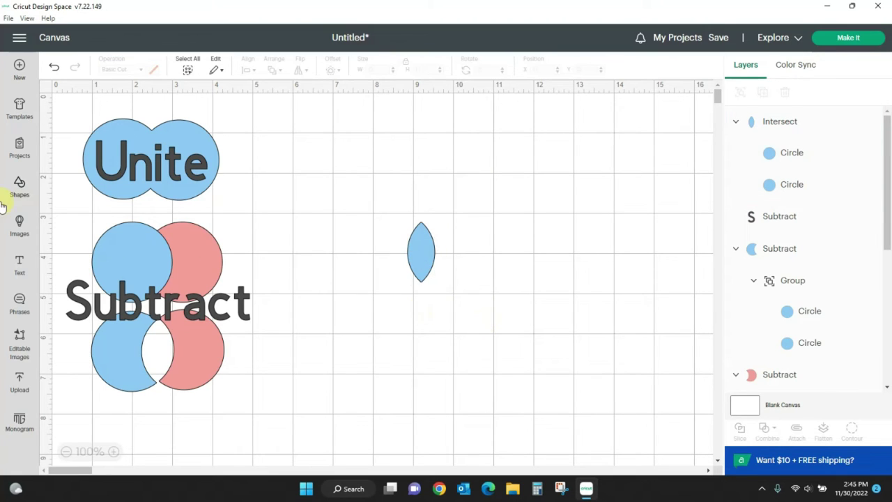
- Add another circle for a pink overlapping pair, and fit the blue intersect shape over the area where the pink circles overlap
click(19, 185)
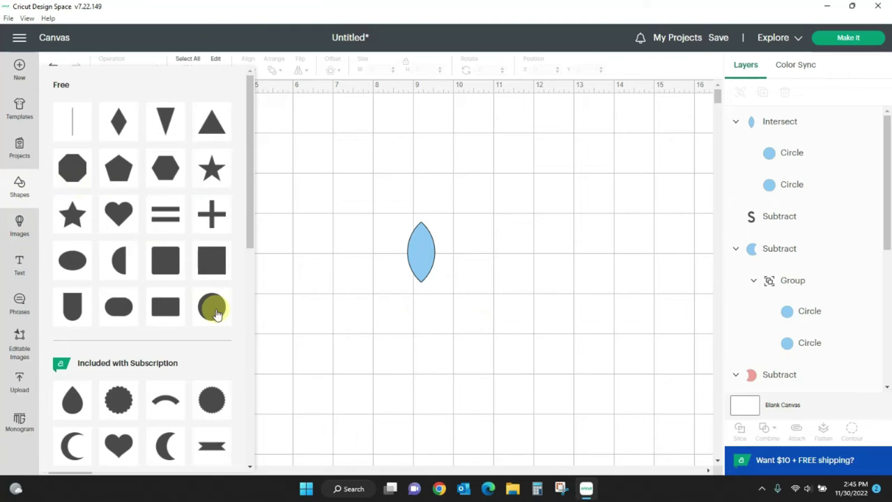
click(213, 305)
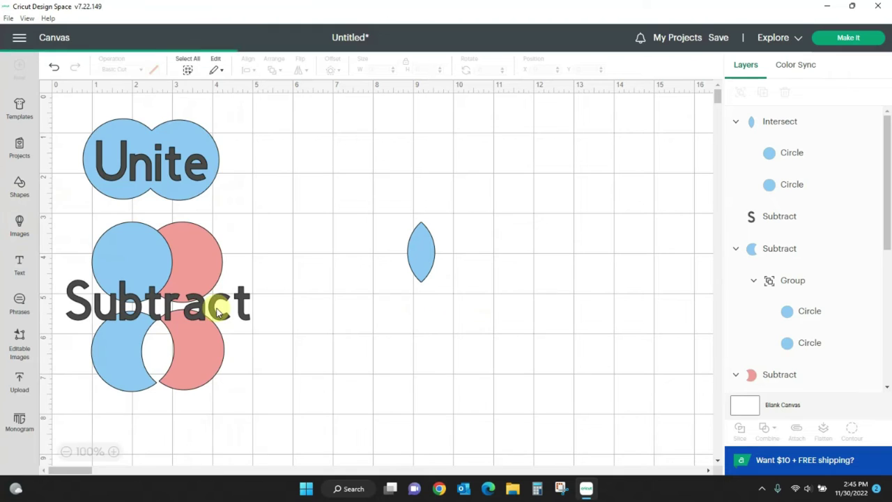
click(427, 247)
drag(427, 248, 422, 249)
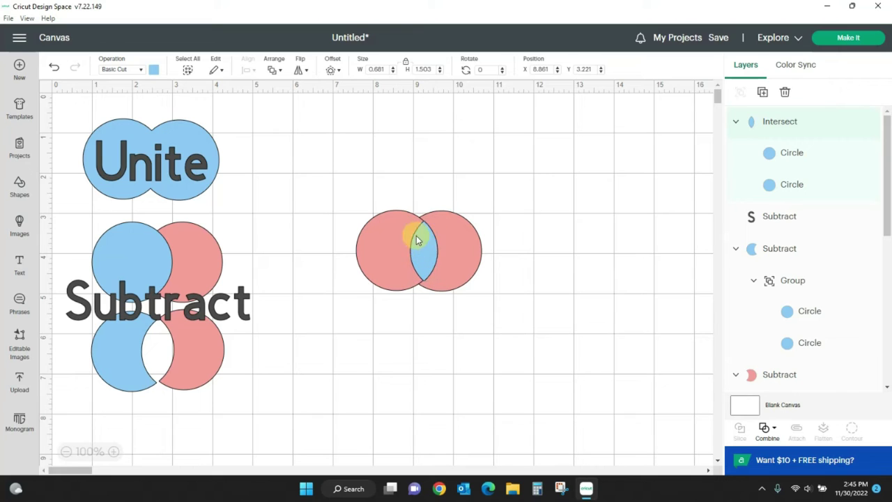
- Move the blue intersect shape below the pink circles and shift one pink circle over the upper part of the other
click(528, 349)
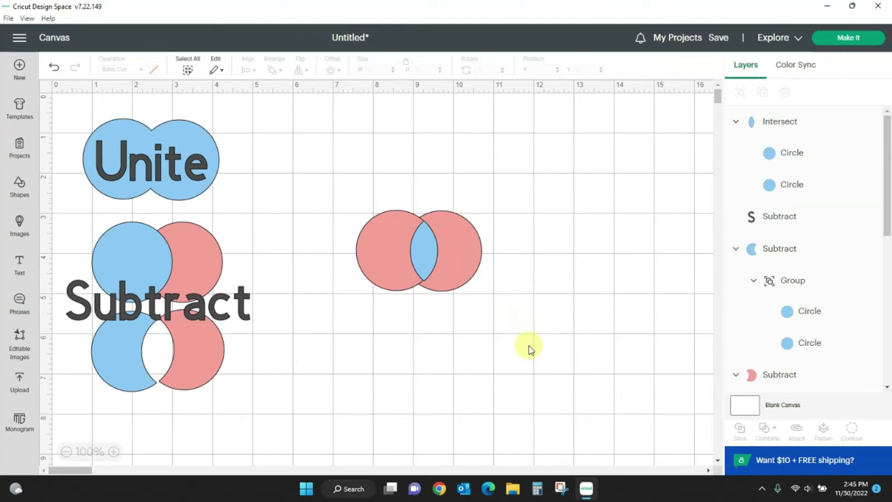
drag(426, 251, 431, 354)
drag(464, 269, 416, 223)
click(520, 253)
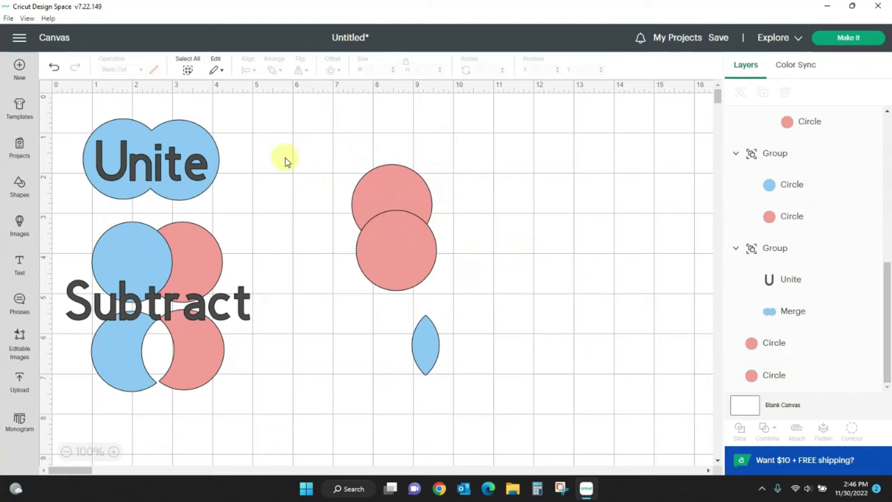
- Try to combine the two overlapping pink circles with Intersect
drag(334, 135, 484, 303)
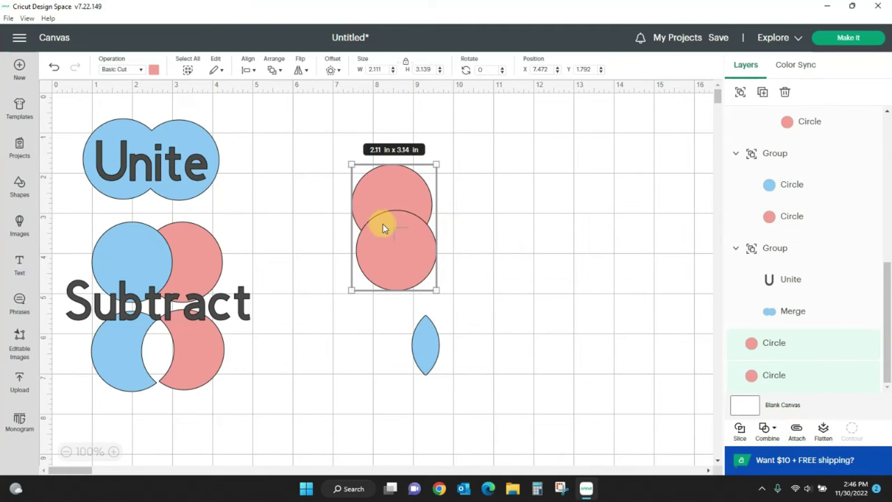
click(772, 432)
click(788, 394)
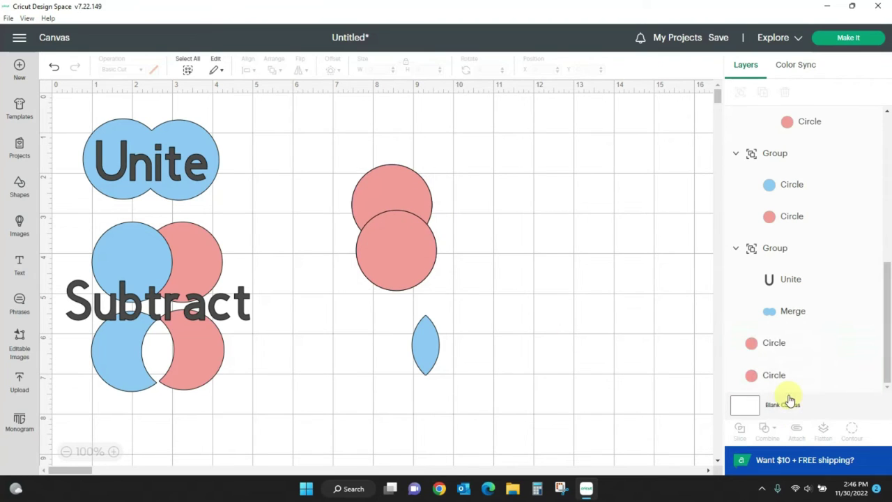
drag(411, 235, 415, 261)
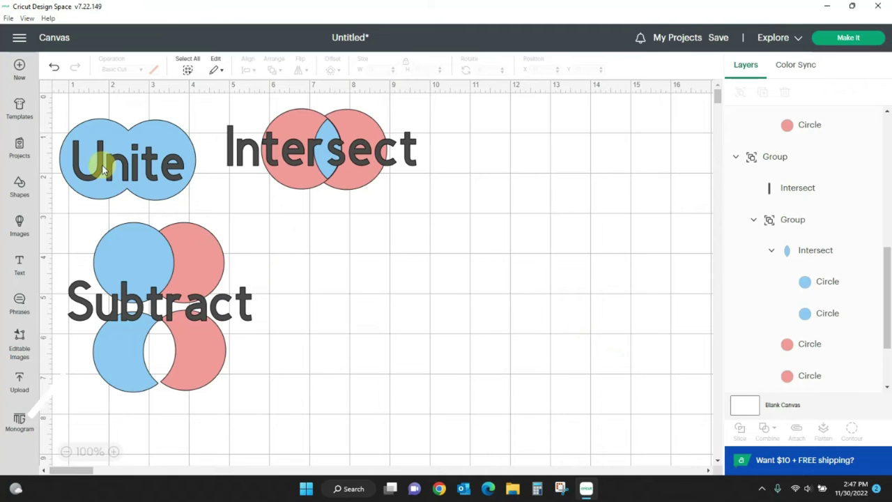
- Insert a circle for a new overlapping pair, with the blue front circle at about X 8.29, Y 4.25 over the pink one
click(17, 186)
click(211, 306)
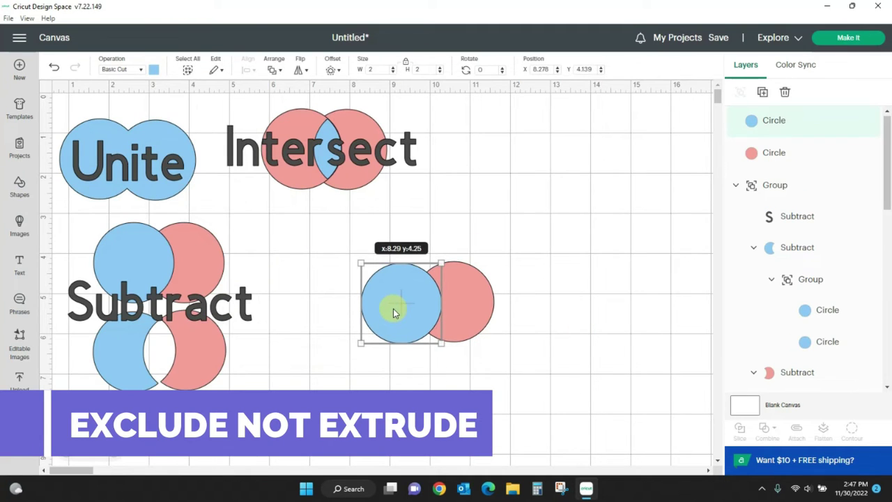
click(432, 389)
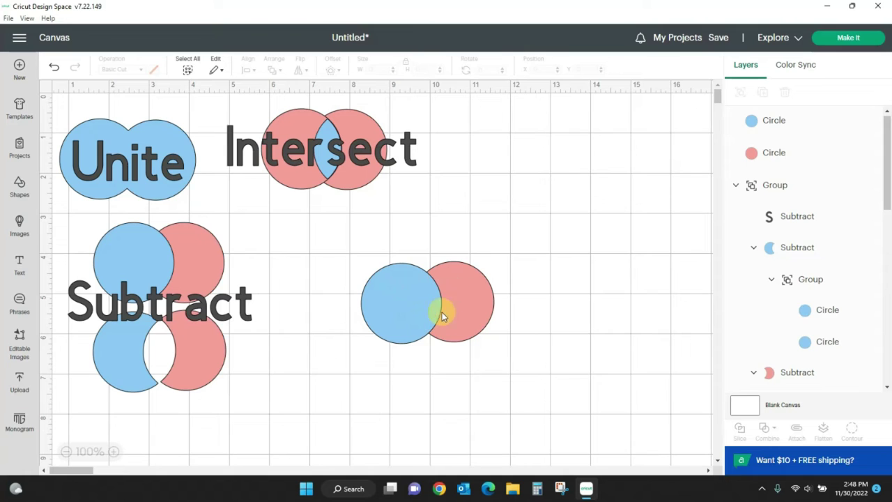
- Combine the new blue and pink circles with Exclude and move the result below the Intersect example
drag(331, 241, 558, 391)
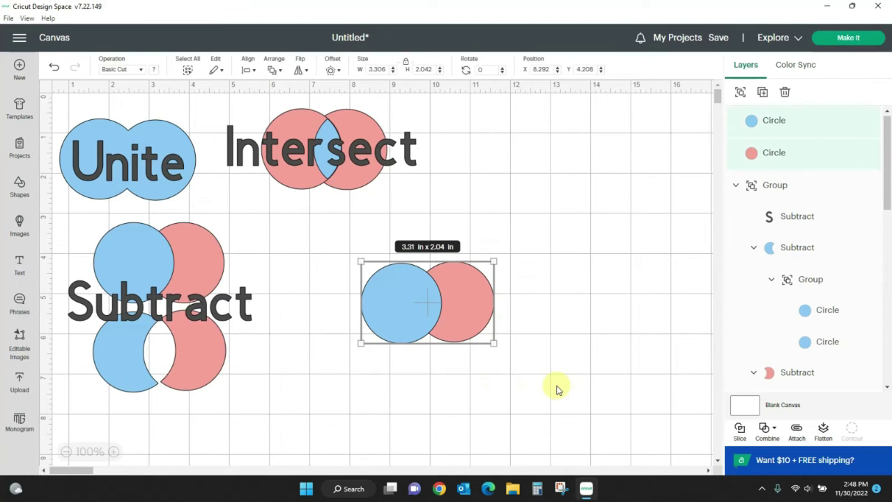
click(776, 433)
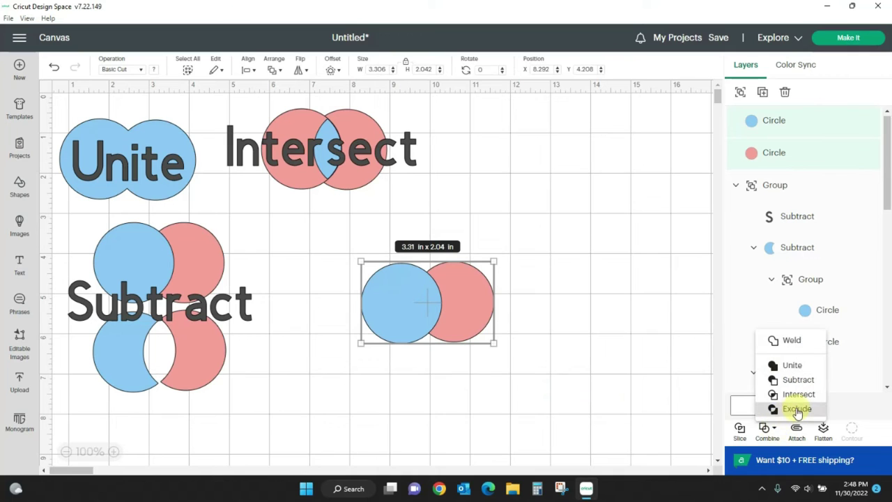
click(795, 410)
click(576, 388)
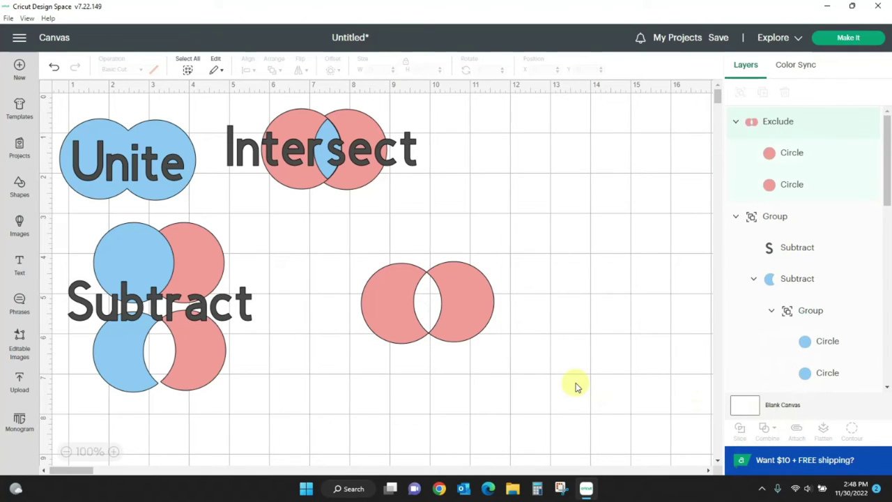
drag(460, 317, 381, 285)
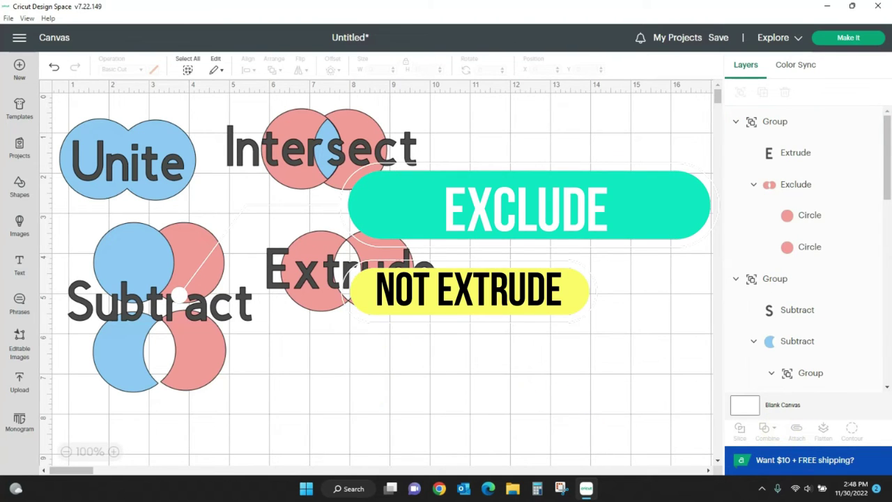
- Select the grouped example labelled Extrude and check the names of the combine options
click(394, 307)
click(777, 432)
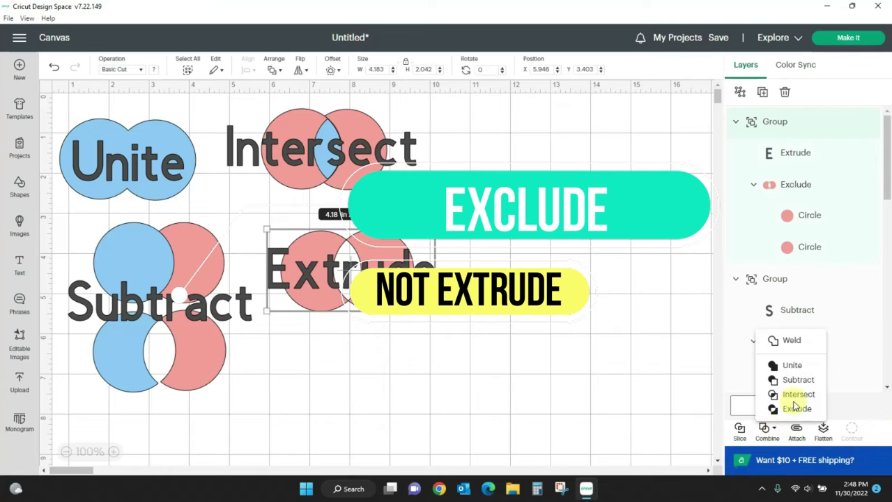
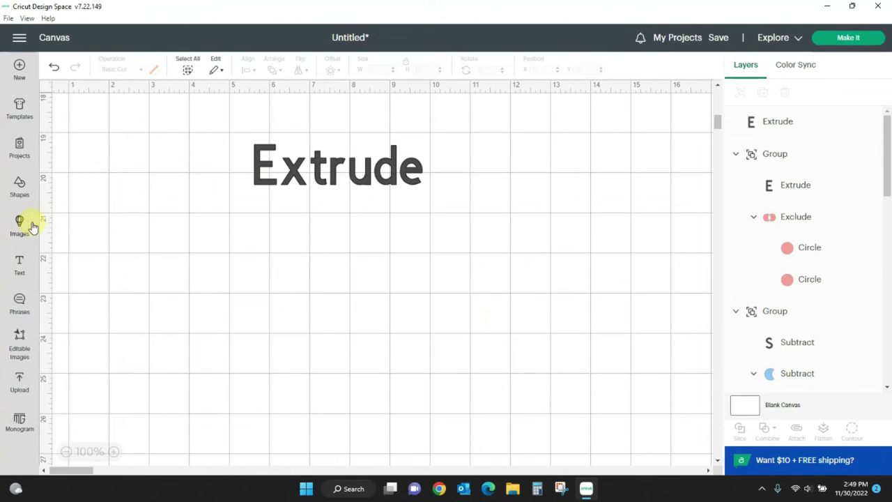
- Search the image library for "Snowman" and browse to the plain silhouette designs
click(19, 225)
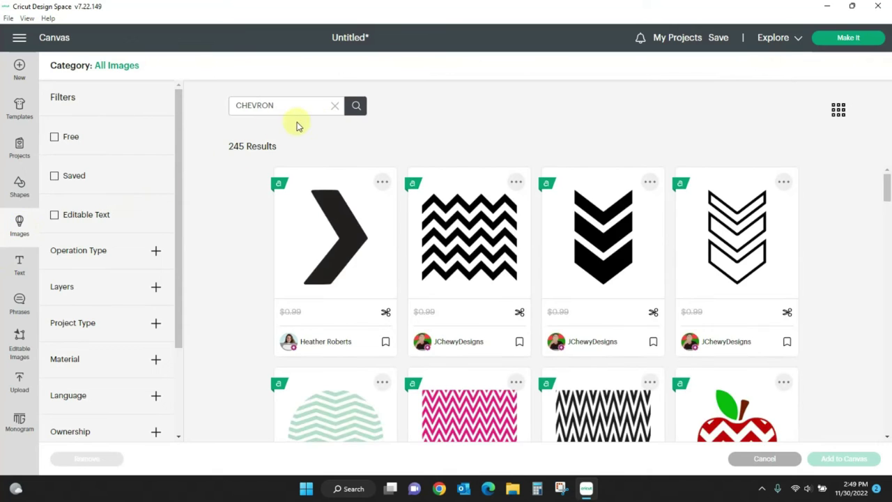
click(334, 107)
text(Snowman)
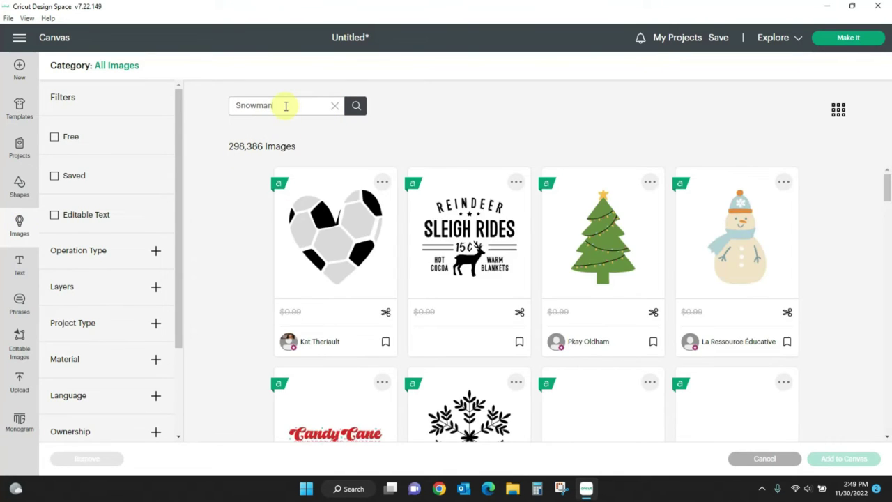
key(Return)
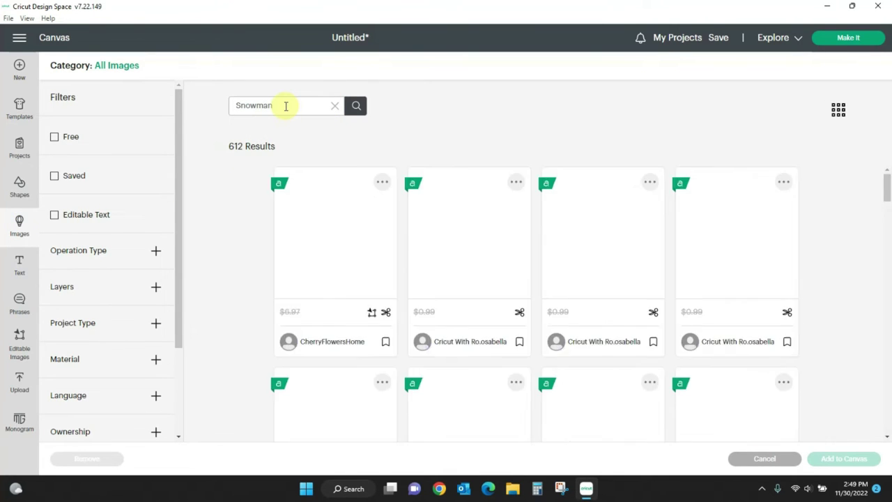
drag(887, 185, 888, 300)
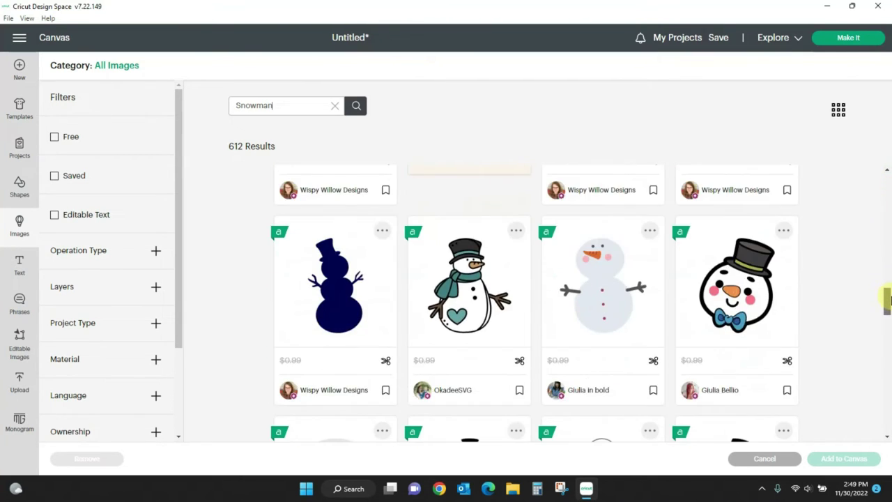
- Add the dark blue snowman silhouette to the canvas and enlarge it to about 4.47 by 7.63 in
click(332, 312)
click(874, 466)
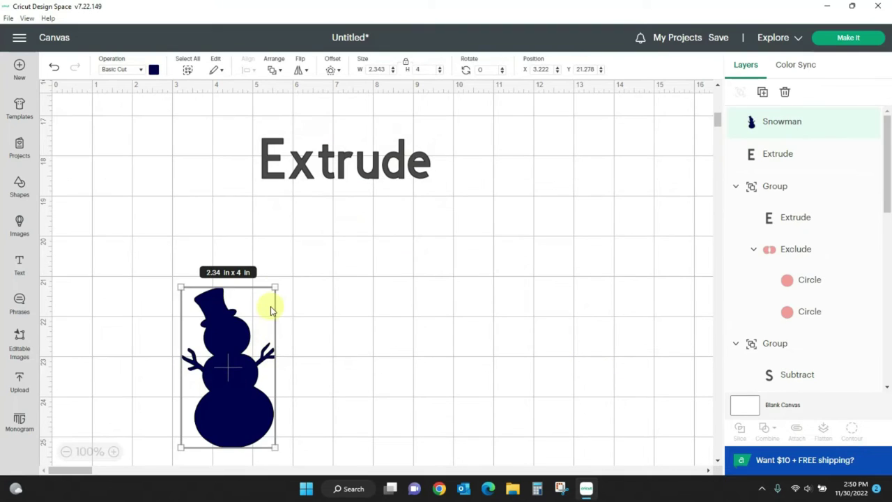
drag(275, 288, 362, 224)
drag(297, 354, 260, 375)
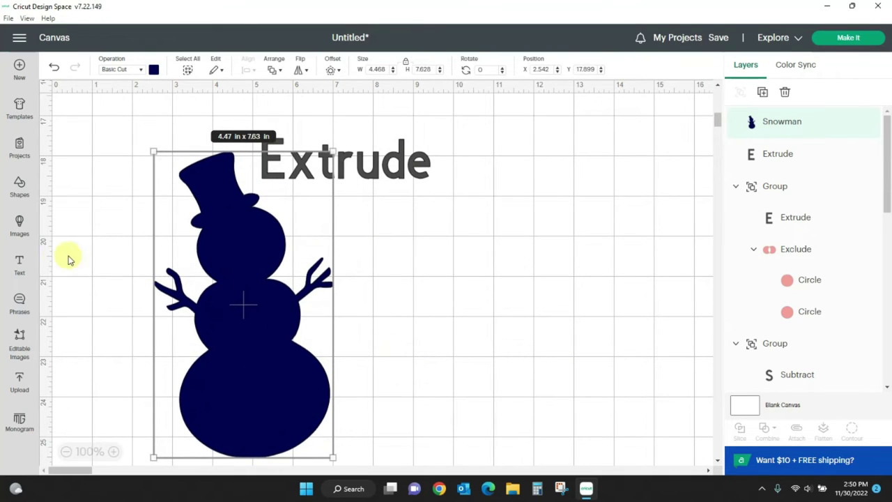
- Search the image library for "Snowflake" and browse to the set of four blue and teal snowflakes
click(19, 224)
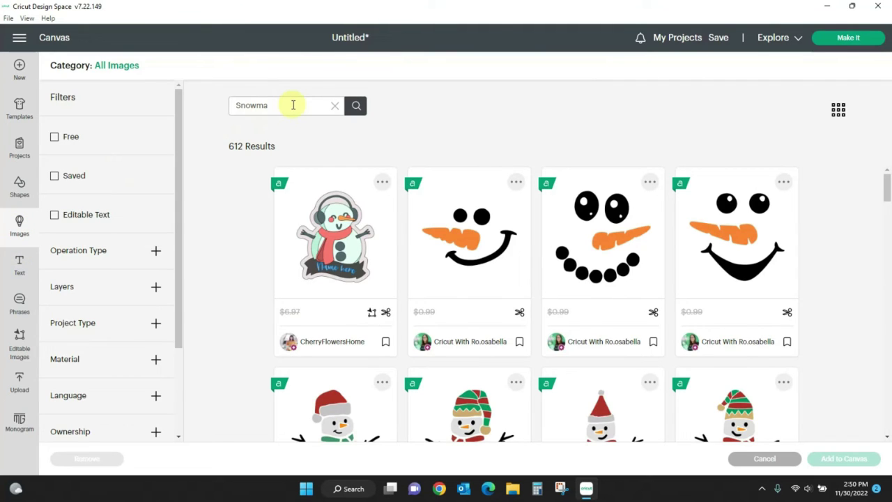
text(wflake)
key(Return)
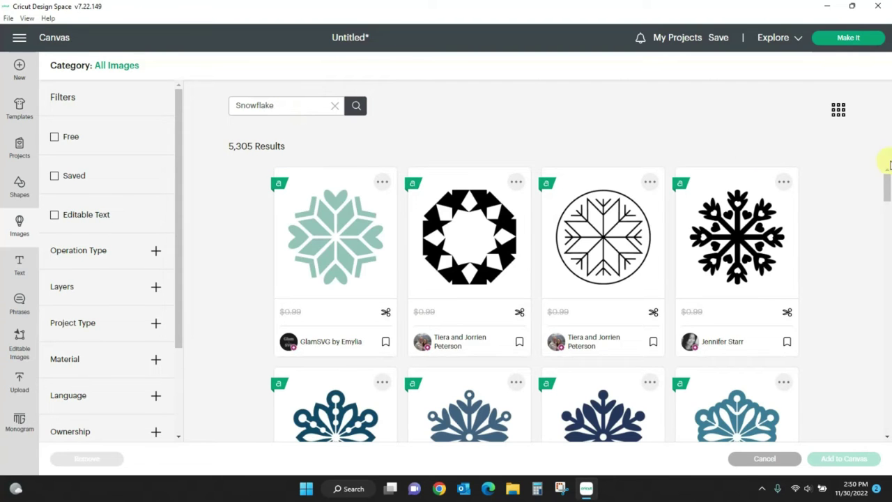
drag(887, 185, 887, 202)
scroll(792, 272, down, 3)
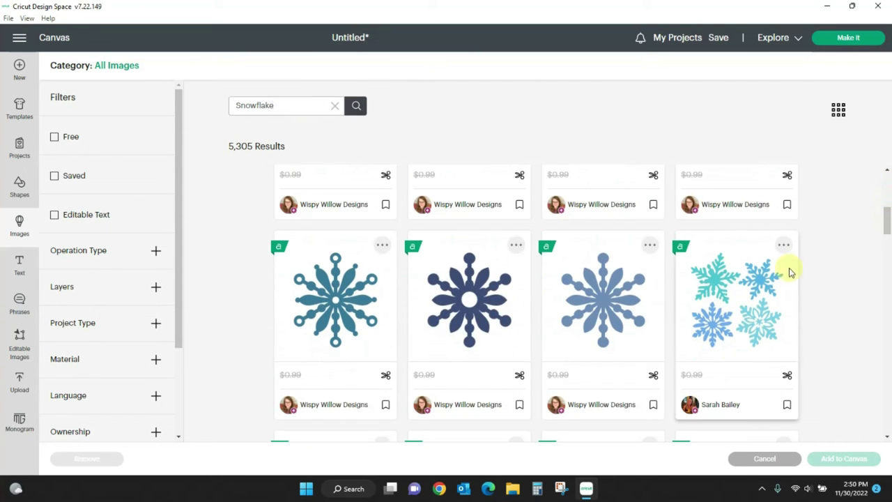
- Add the four-snowflake set to the canvas beside the snowman and shrink it to about 2.96 by 3.04 in
click(761, 321)
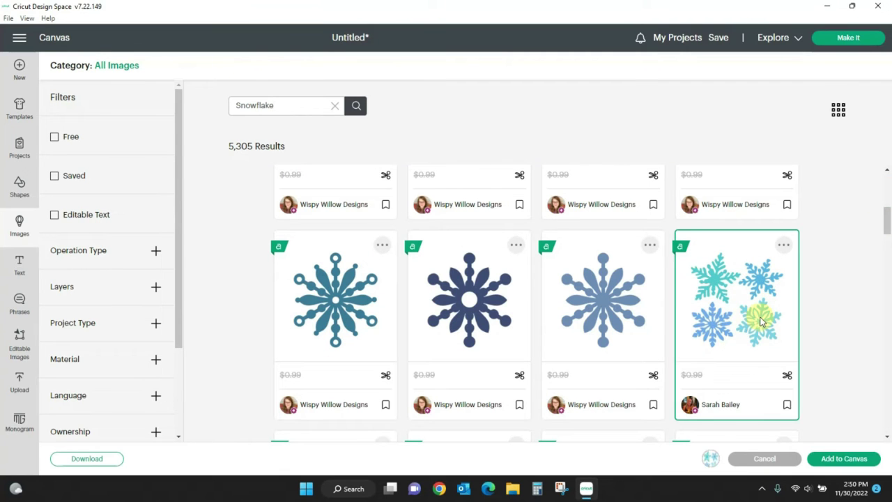
click(844, 459)
drag(258, 299, 582, 390)
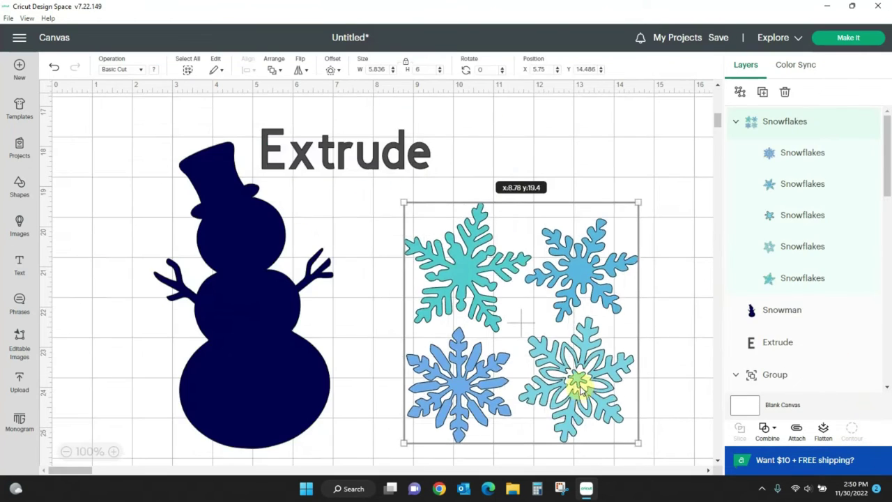
drag(636, 201, 519, 317)
drag(501, 413, 497, 328)
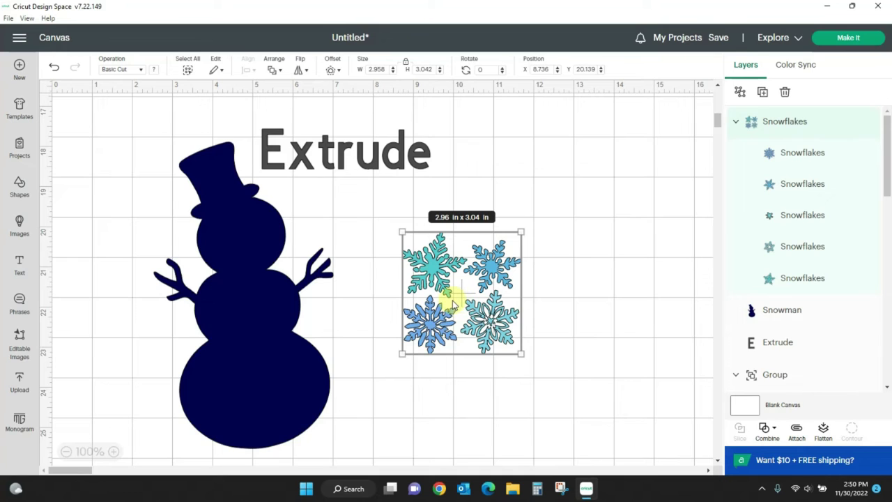
- Ungroup the snowflakes and place the teal one and the two solid blue ones over the edges of the snowman's body
click(740, 93)
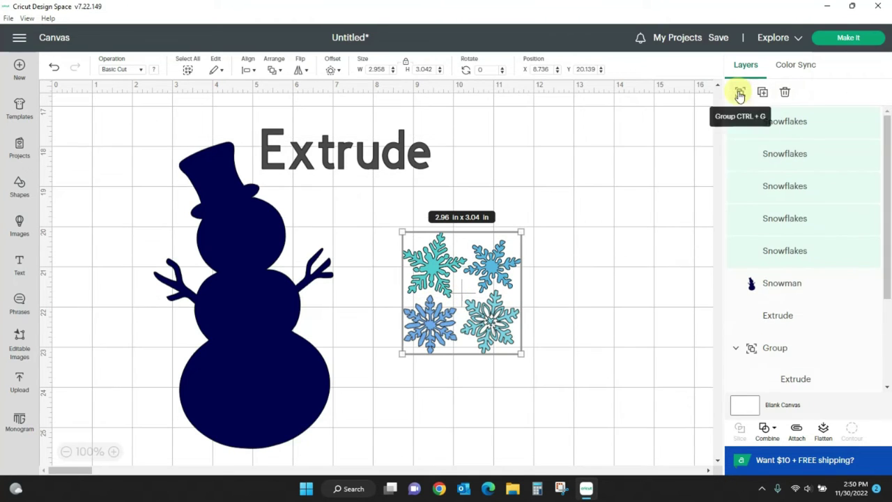
drag(431, 268, 285, 340)
click(457, 275)
drag(523, 270, 197, 410)
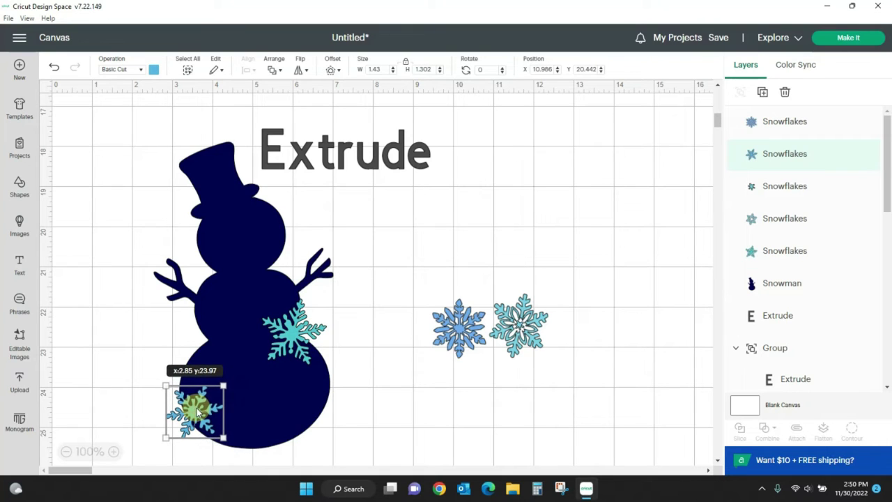
drag(440, 330, 222, 345)
- Attach the two layers of the fourth snowflake and place it on the snowman's lower body at about X 4.49, Y 23.52
drag(535, 303, 527, 345)
drag(519, 380, 518, 349)
click(478, 283)
drag(474, 269, 581, 371)
click(798, 429)
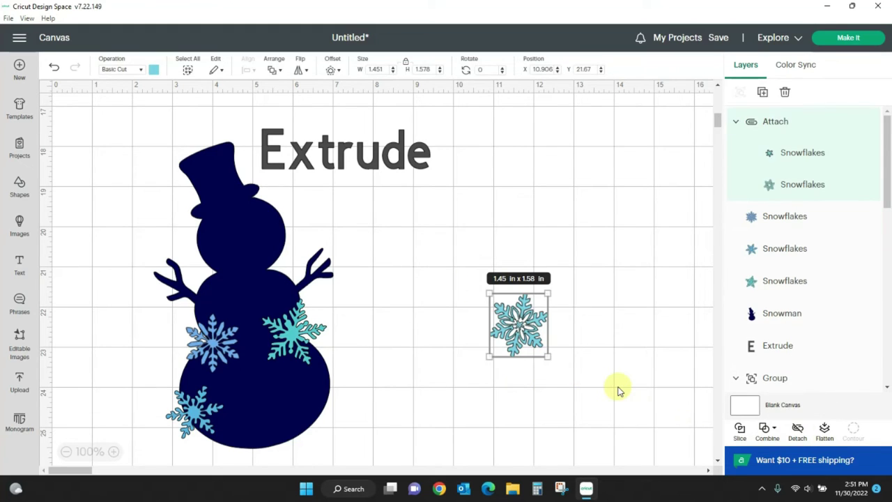
drag(534, 347, 276, 419)
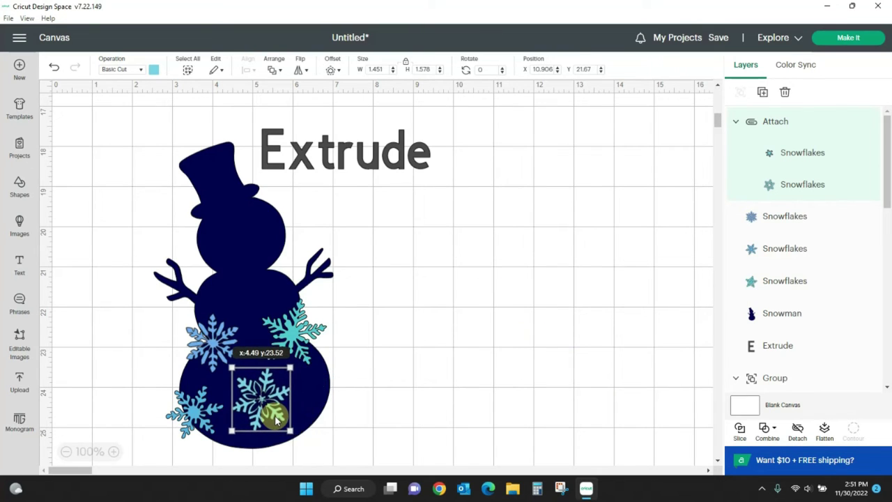
- Duplicate the teal snowflake, place a smaller copy near the snowman's base, and shrink the attached snowflake on the lower body
click(311, 310)
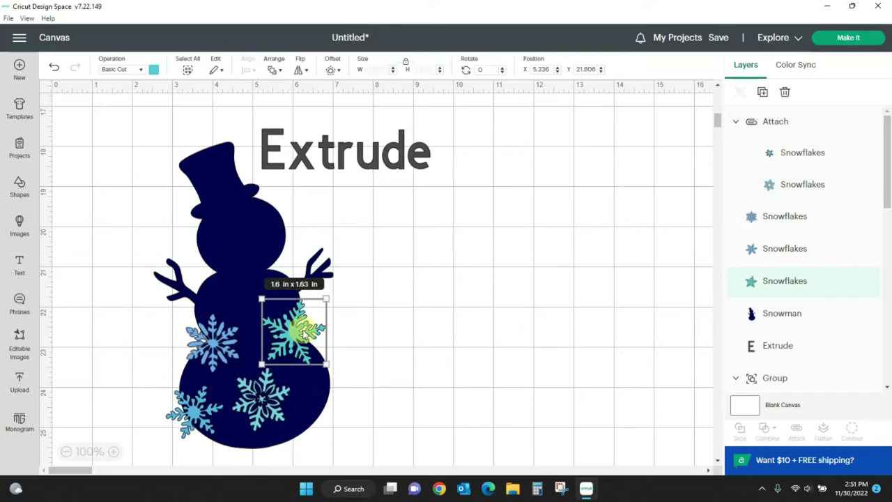
right_click(298, 316)
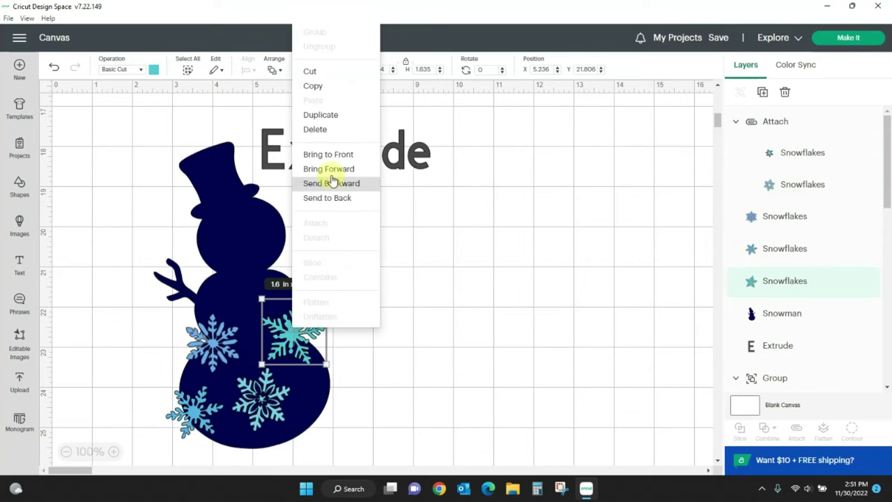
click(334, 114)
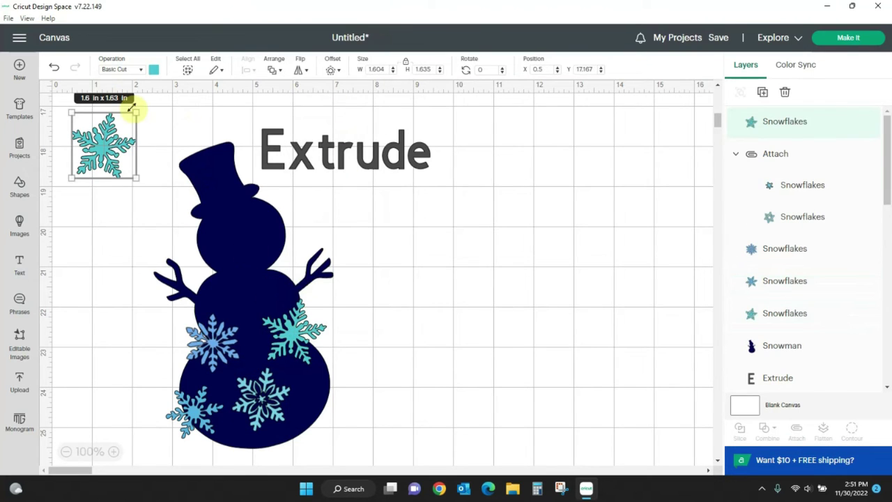
drag(136, 111, 234, 401)
click(283, 393)
drag(311, 391, 258, 427)
- Duplicate the large teal snowflake onto the right of the snowman's lower body at a smaller size, and nudge the original to about X 5.21, Y 21.96
click(289, 333)
right_click(290, 335)
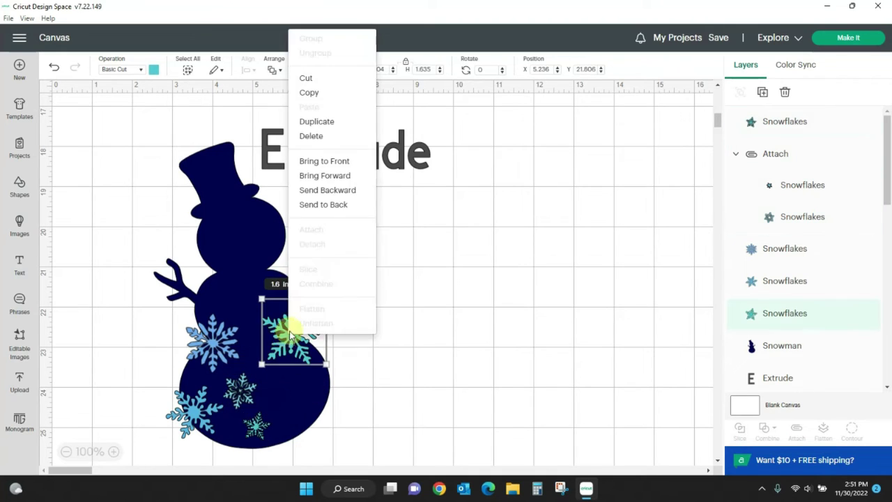
click(326, 123)
drag(129, 175, 283, 392)
drag(254, 426, 285, 410)
click(422, 400)
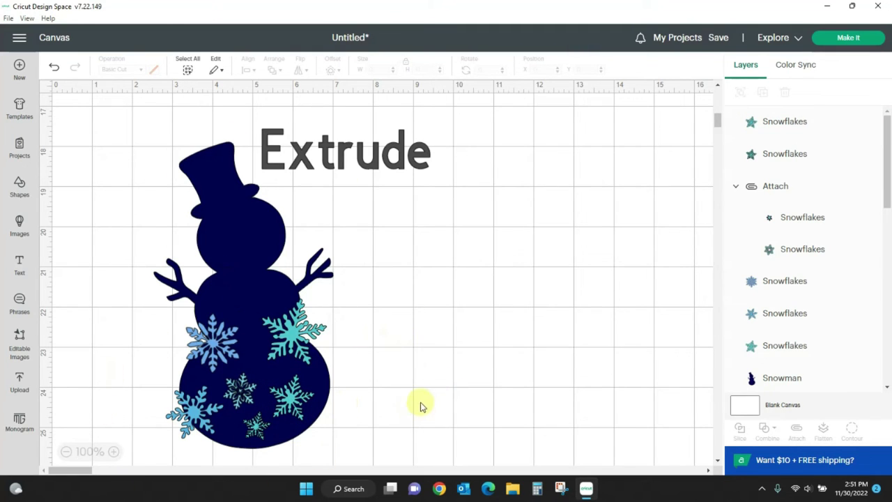
drag(299, 331, 294, 339)
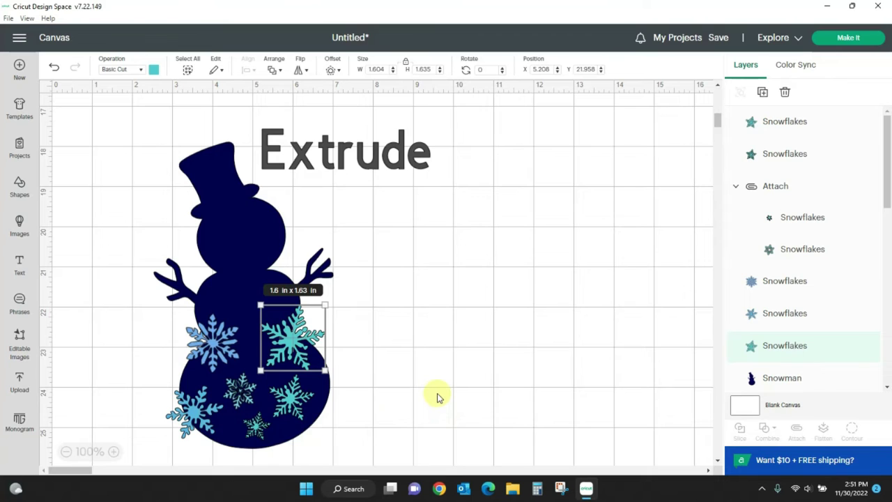
- Select the snowman together with all its overlapping snowflakes and combine them with Exclude
click(454, 349)
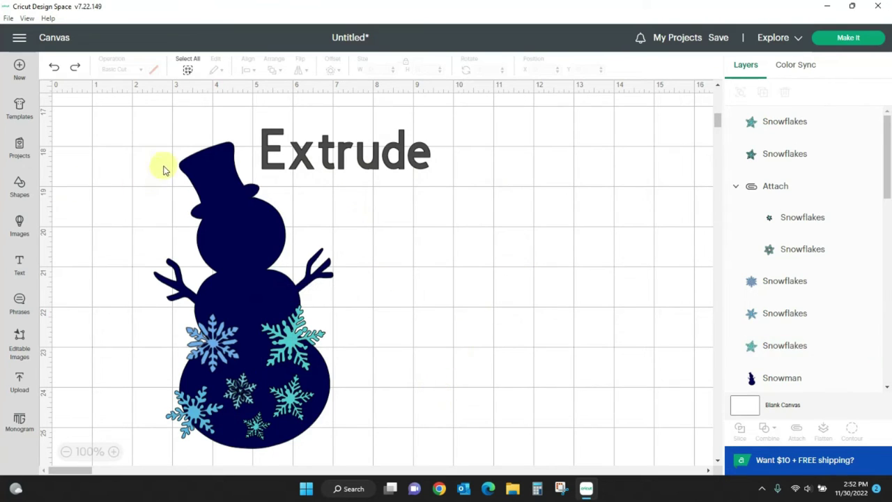
drag(117, 194, 428, 459)
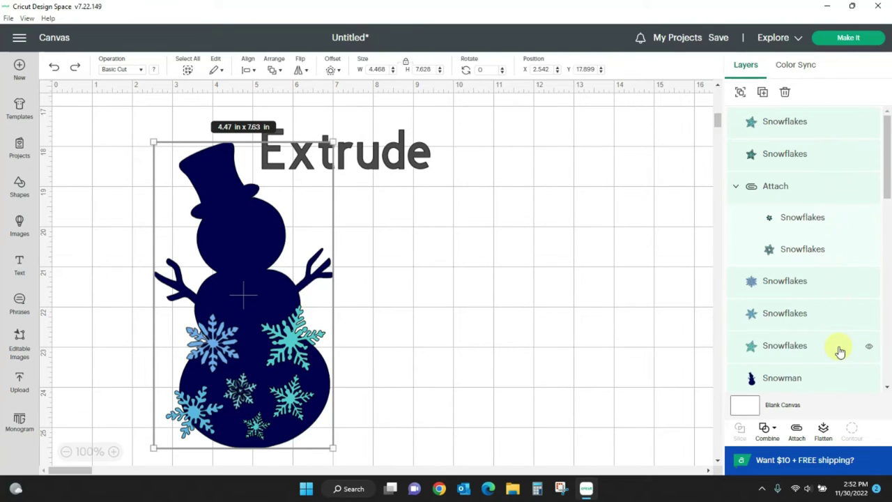
scroll(890, 192, down, 8)
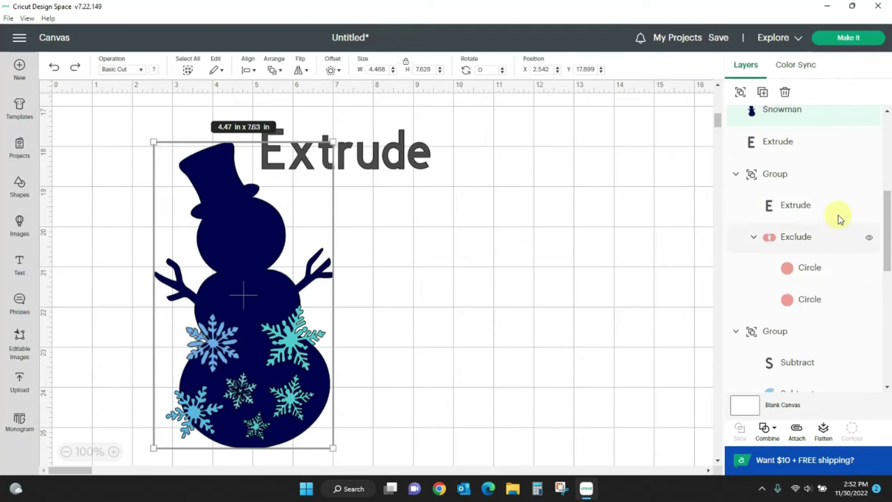
scroll(885, 267, up, 5)
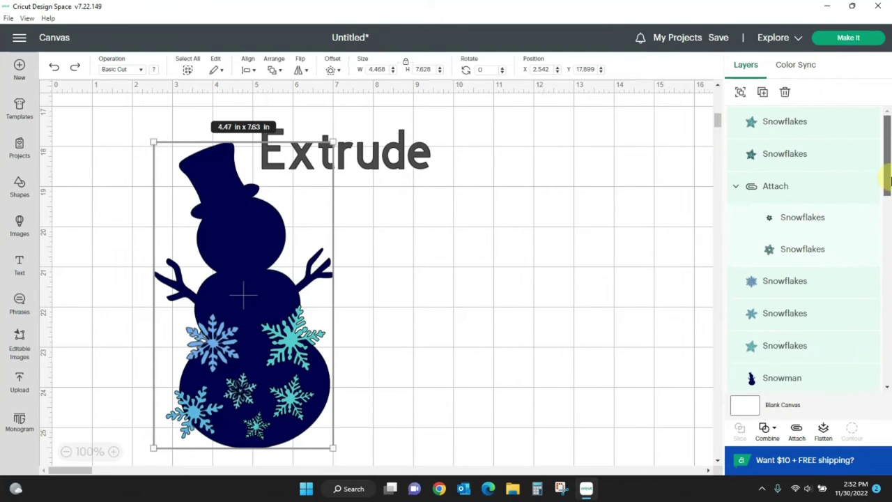
click(775, 432)
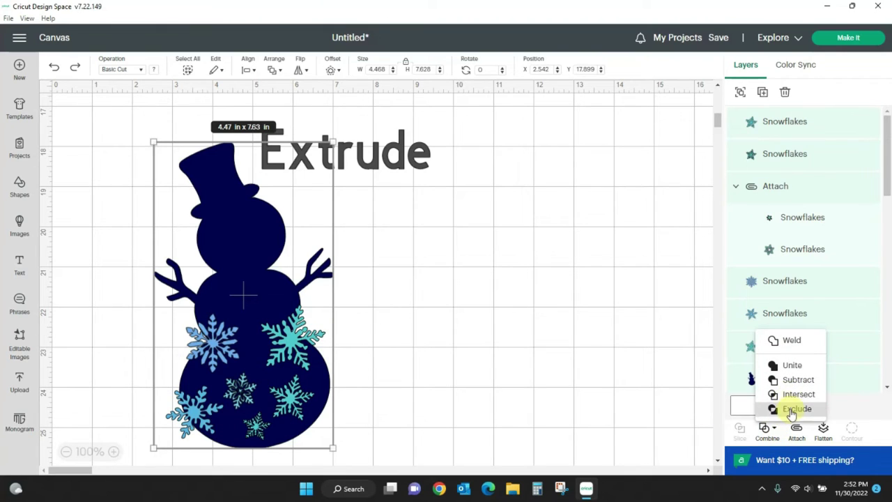
click(792, 411)
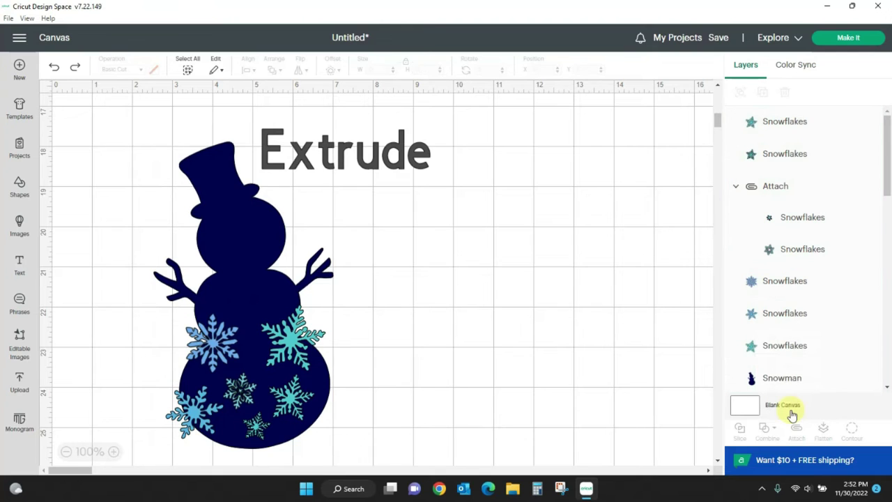
- Move the excluded snowman to about X 1.46, Y 17.54 and set its operation to Print Then Cut
click(520, 415)
drag(261, 381, 309, 365)
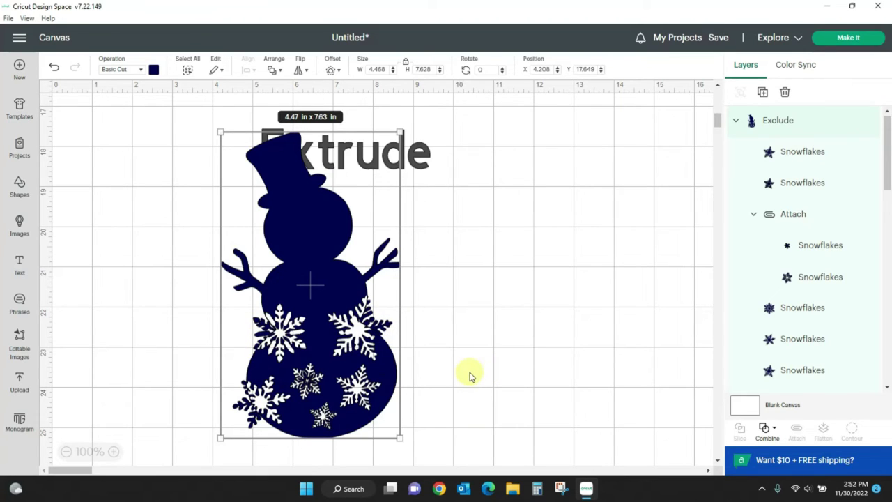
drag(329, 379, 225, 373)
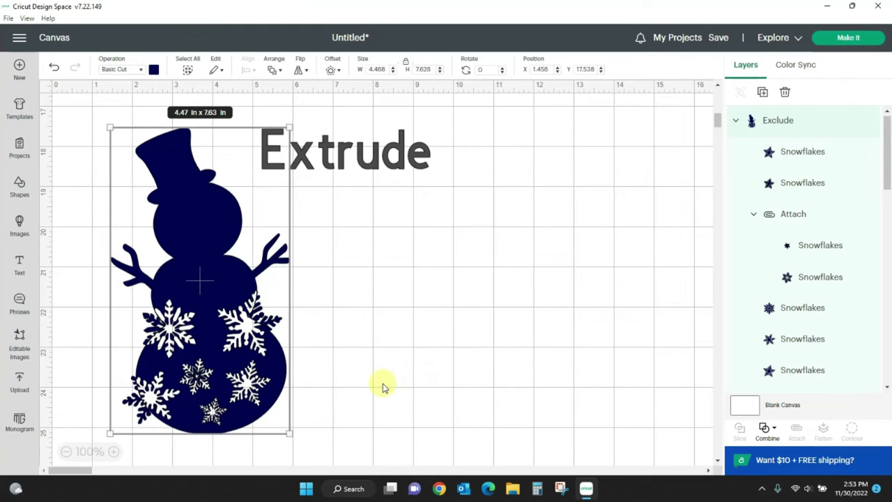
click(141, 71)
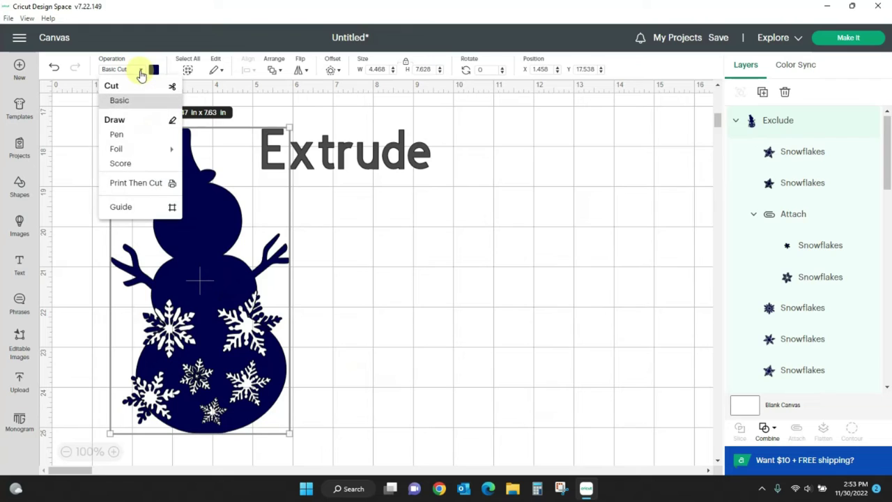
click(138, 183)
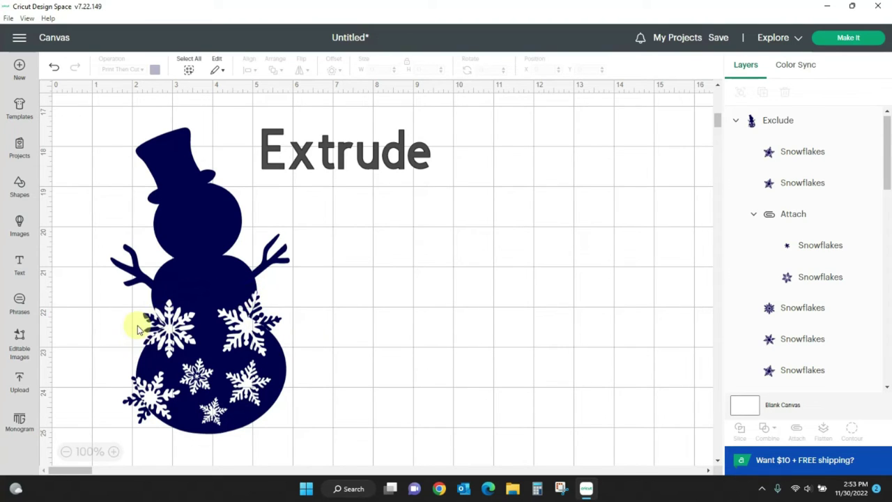
- Shift the excluded snowman up and left on the canvas and center the Extrude label directly beneath it
mouse_move(239, 357)
mouse_down()
mouse_move(199, 355)
mouse_move(230, 345)
mouse_up()
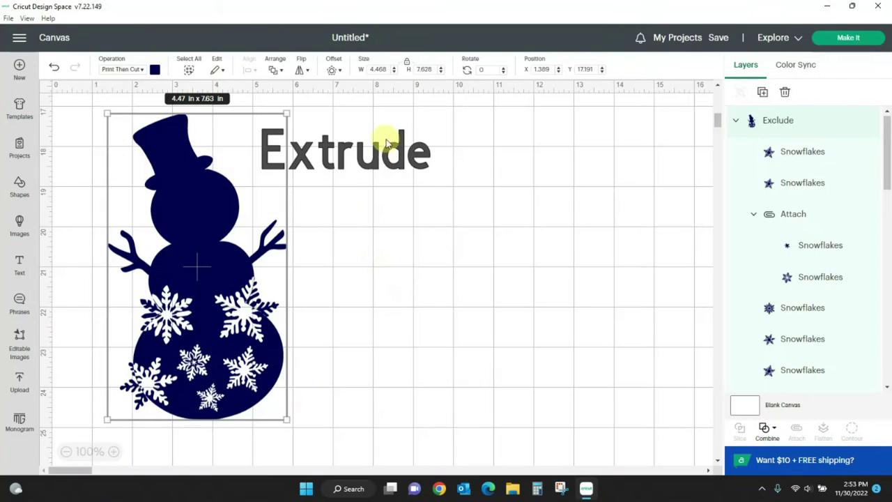
drag(392, 143, 239, 418)
drag(235, 294, 222, 263)
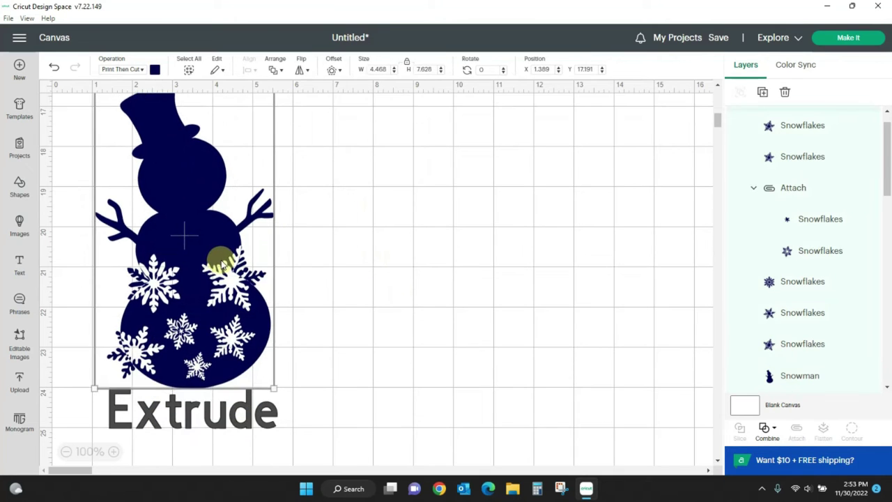
drag(235, 408, 225, 414)
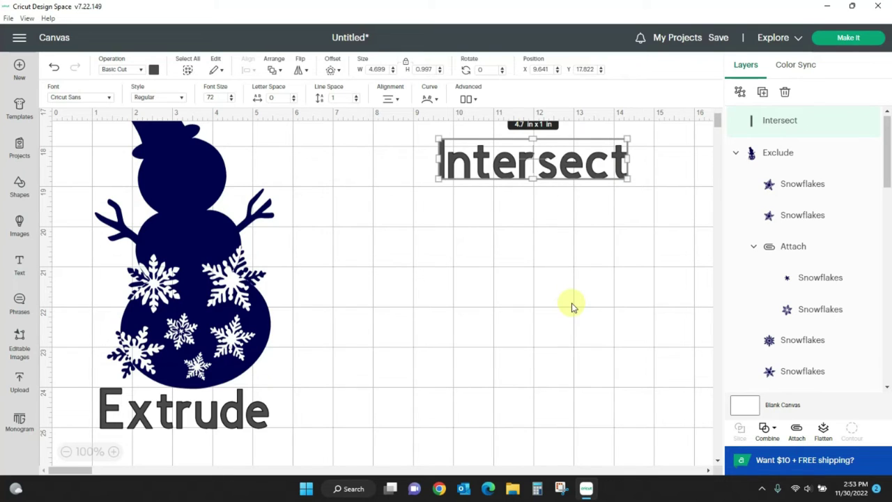
- Insert a heart below the Intersect label and resize it to about 3.83 x 3.03 in with its proportions unlocked
click(19, 186)
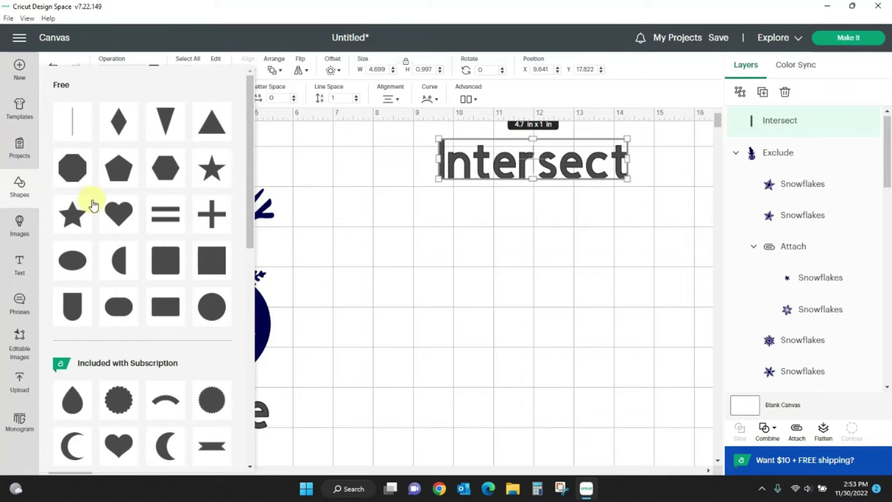
click(122, 215)
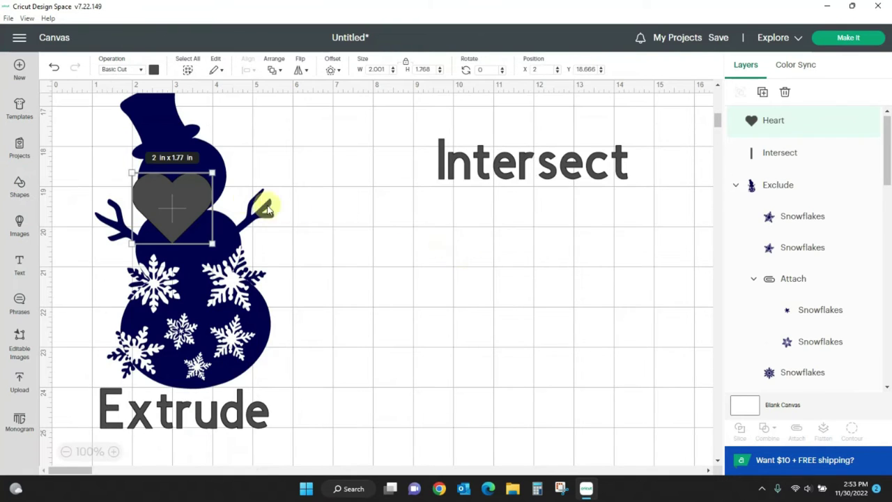
drag(205, 197, 501, 289)
drag(509, 335, 616, 374)
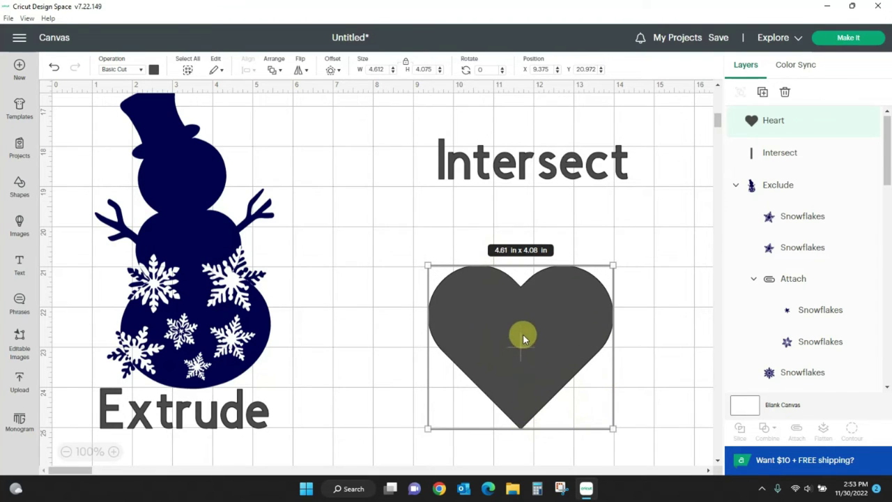
drag(614, 428, 599, 415)
click(407, 67)
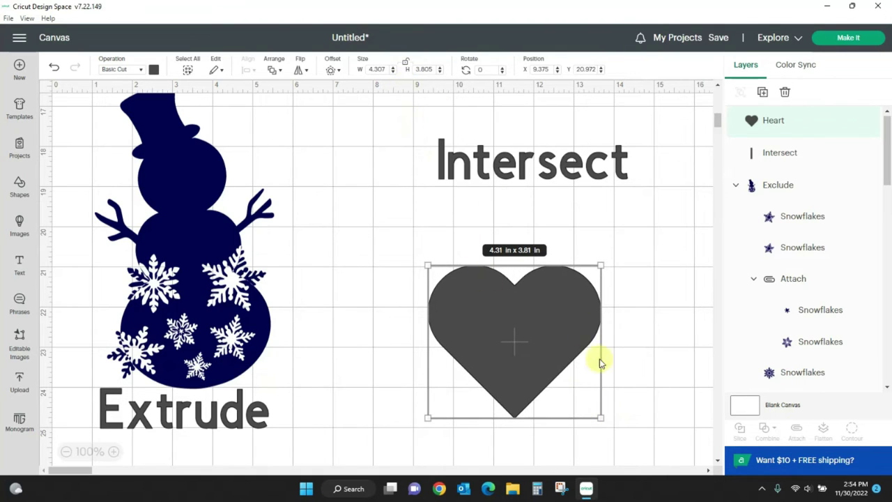
drag(600, 417, 587, 384)
click(630, 378)
- Add a text object in the Sorinka system font and place it beside the heart's upper left
click(19, 265)
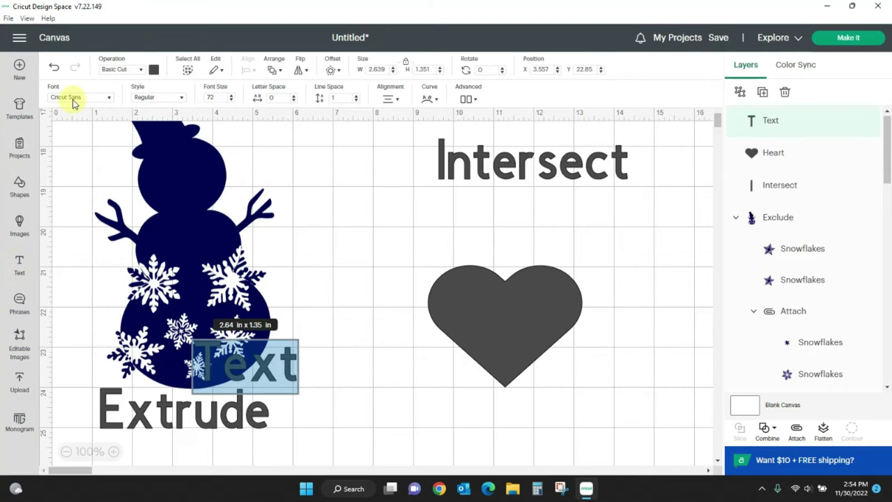
click(73, 98)
click(369, 68)
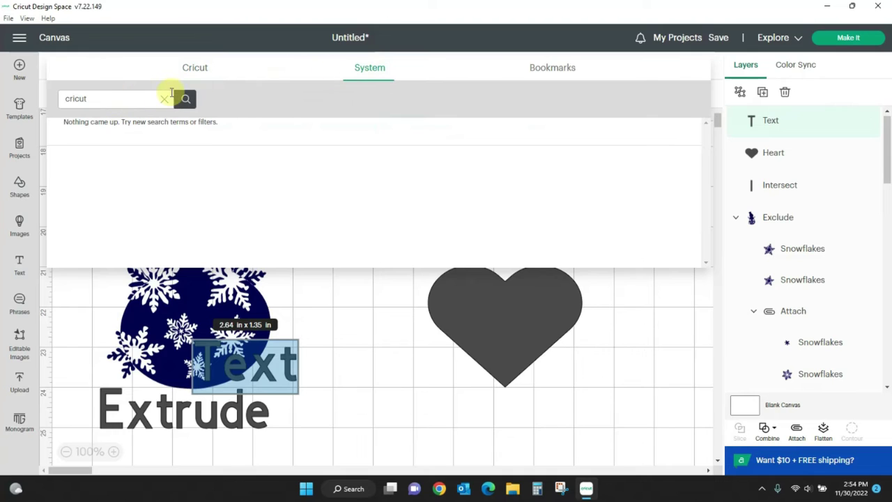
click(164, 102)
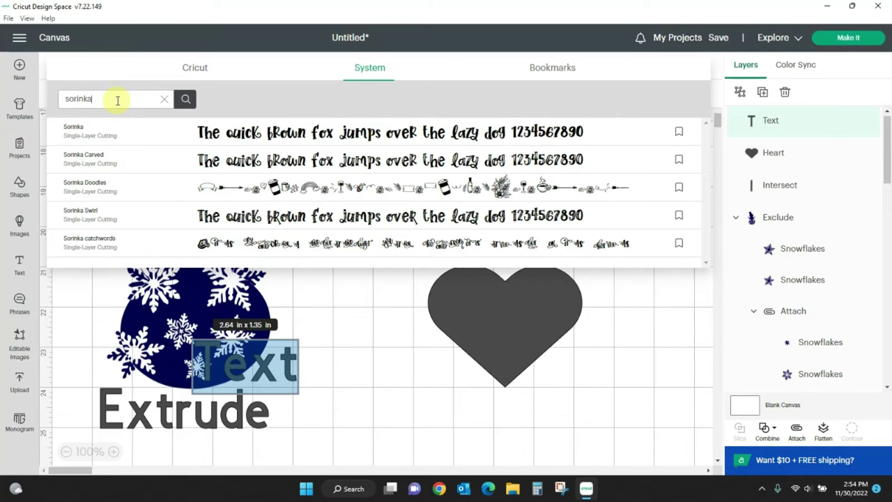
click(265, 135)
drag(264, 375, 444, 246)
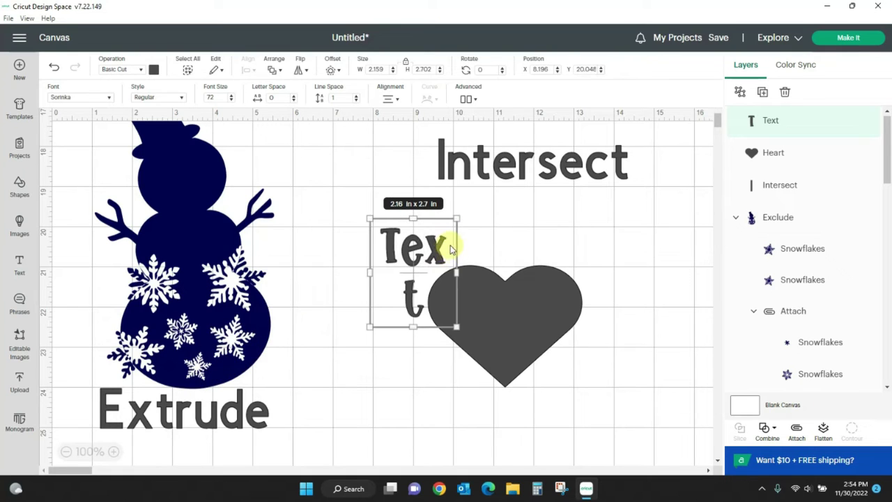
- Replace the placeholder text with a first name and widen its text box to about 4.08 in to fit one line
double_click(440, 291)
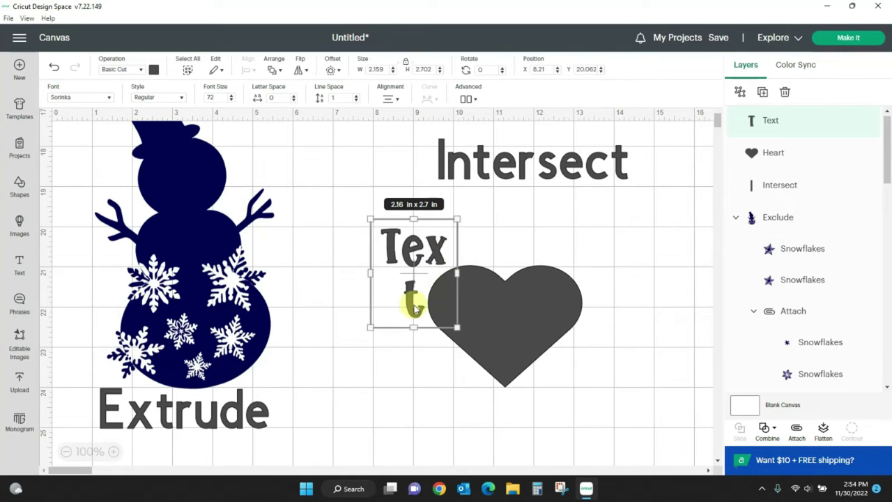
key(ctrl+a)
text(Cr)
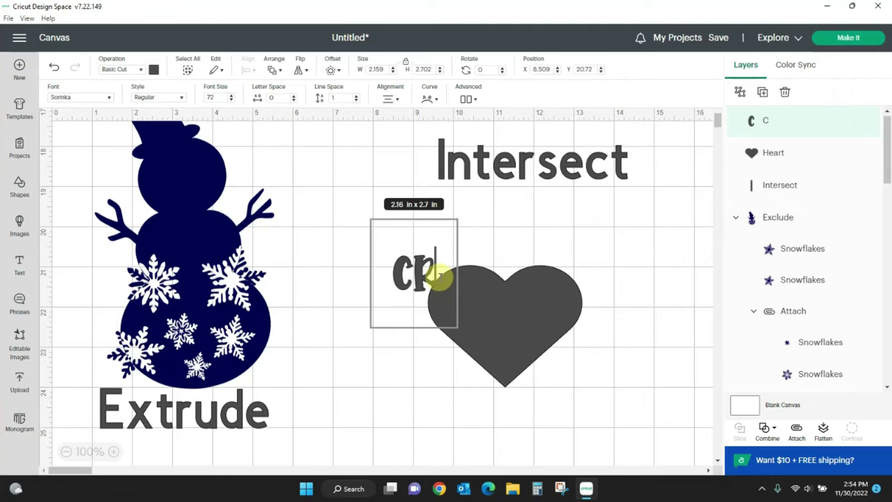
text(ystal)
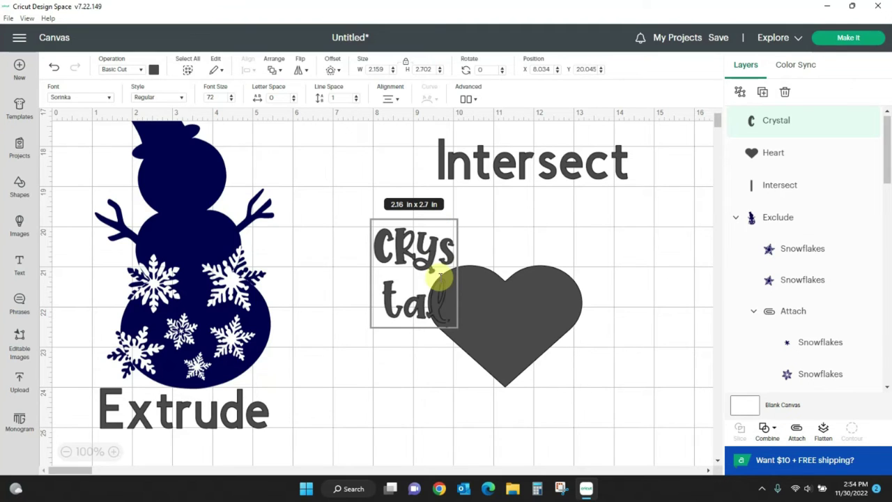
drag(457, 272, 547, 263)
click(603, 234)
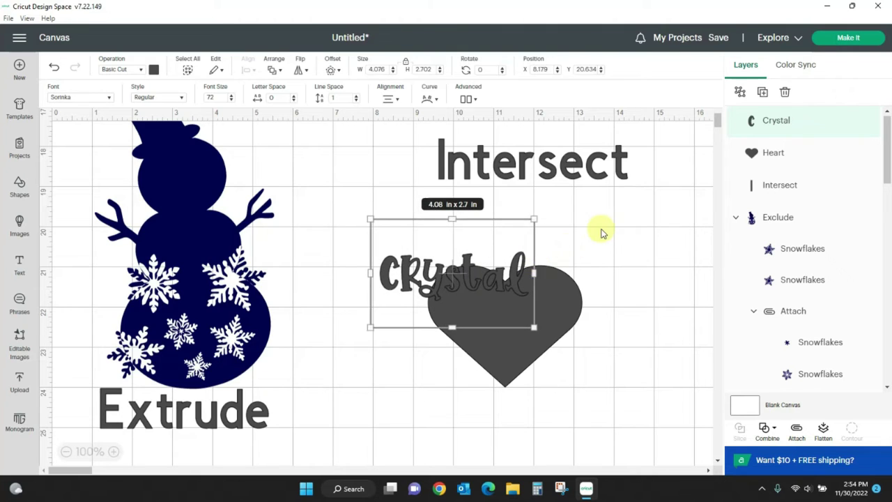
- Change the heart's material color to light pink
click(497, 327)
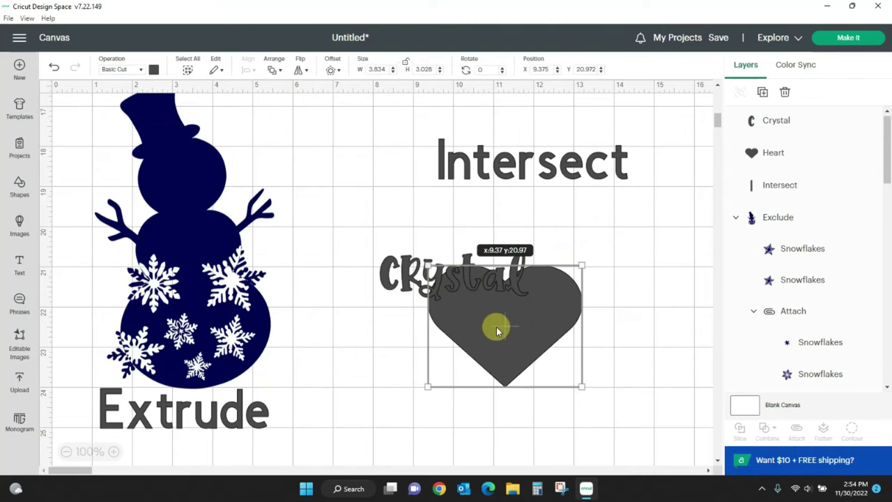
click(155, 70)
click(165, 135)
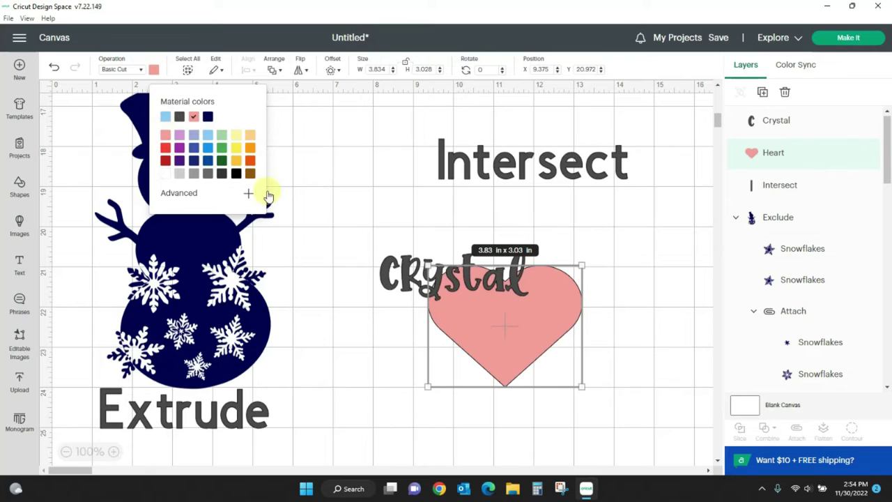
- Place the name over the heart and resize it to about 3.79 x 1.84 in with its proportions unlocked
drag(385, 279, 435, 309)
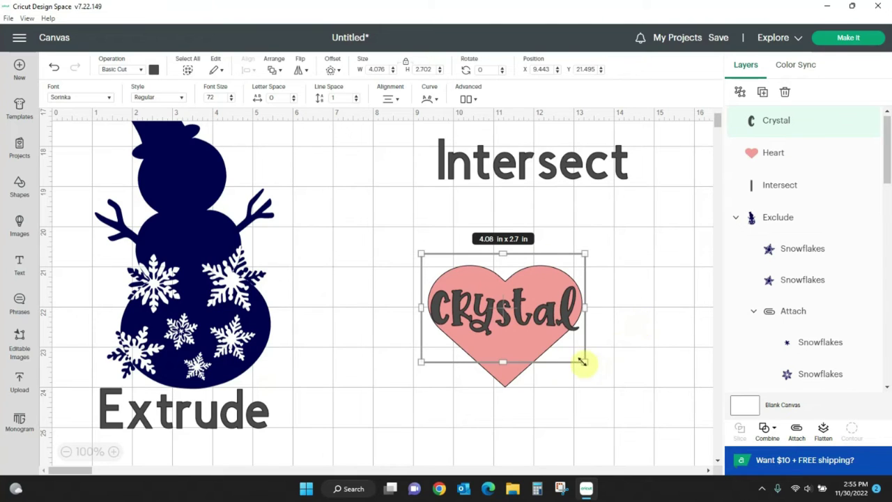
click(407, 62)
mouse_move(578, 333)
mouse_down()
mouse_move(582, 367)
mouse_move(569, 320)
mouse_up()
drag(590, 352, 568, 323)
click(551, 316)
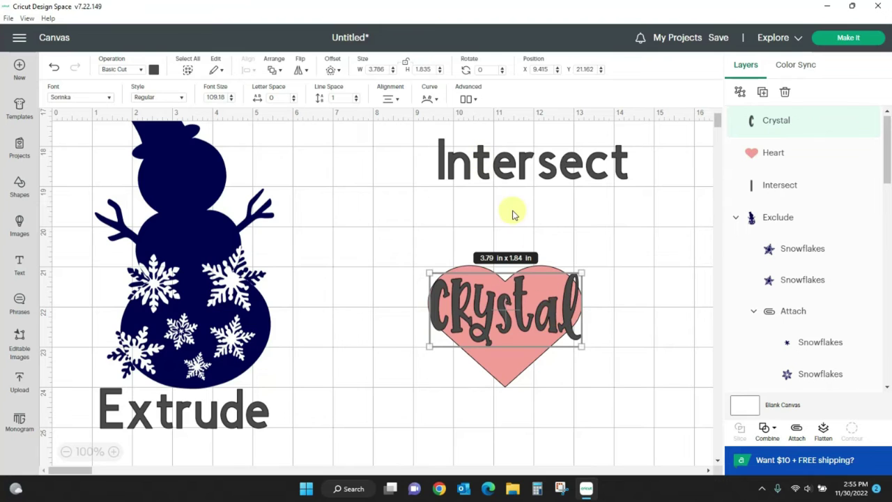
- Ungroup the name to letters and stretch the letter r taller, up to the heart's upper edge
click(468, 101)
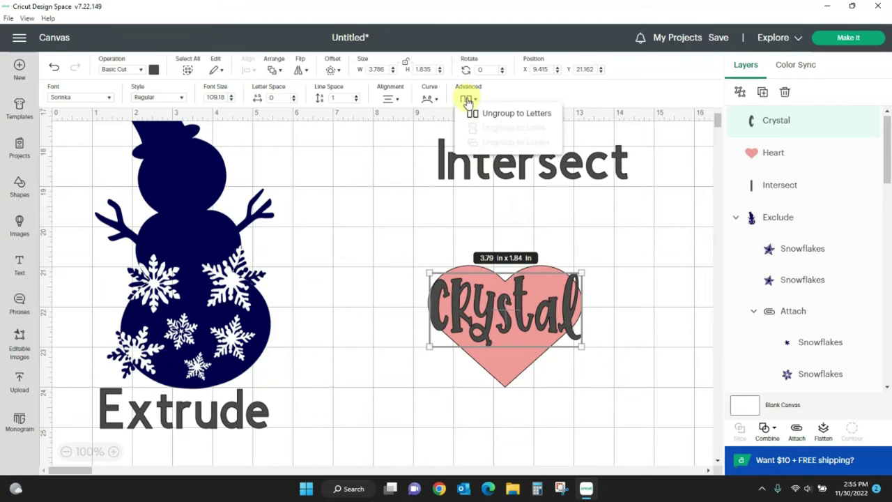
click(490, 113)
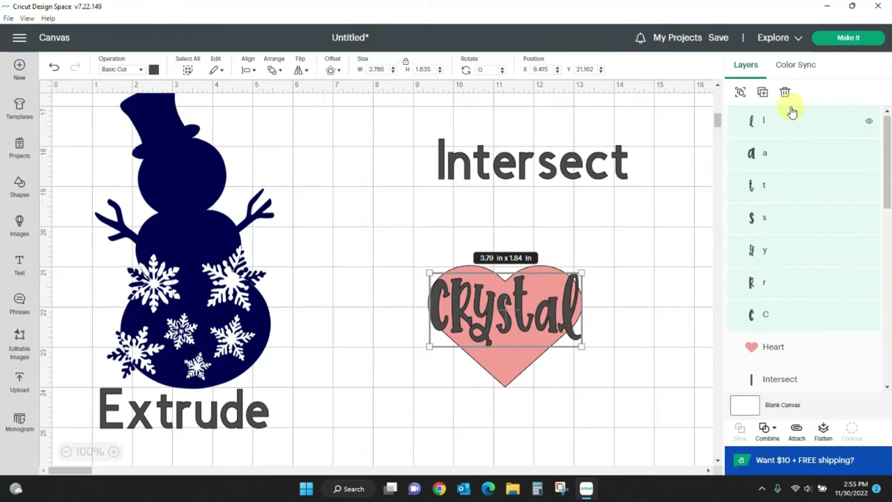
click(424, 330)
click(456, 314)
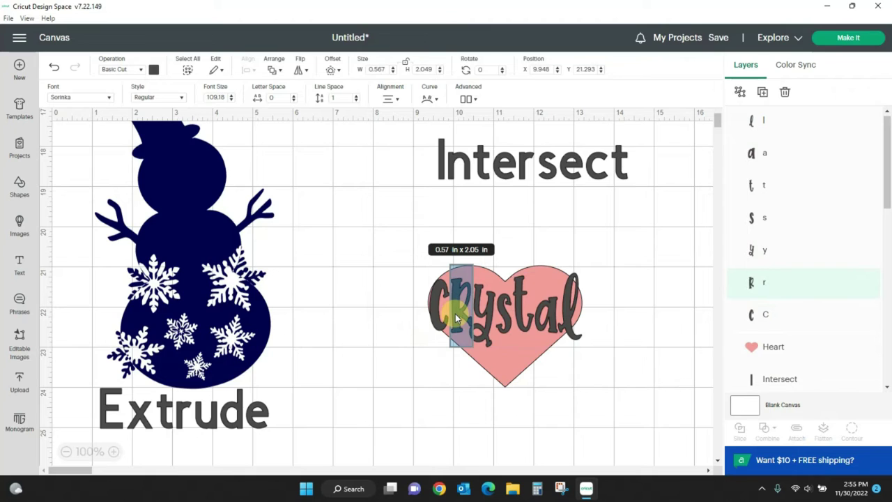
click(464, 297)
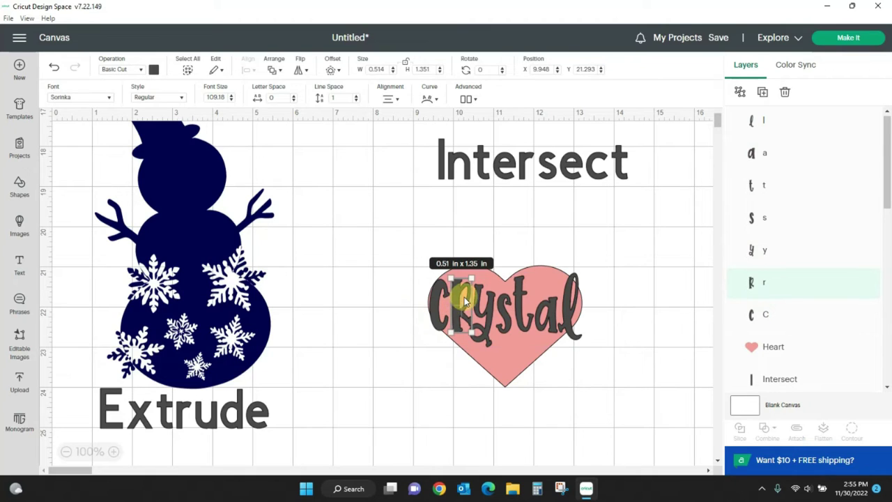
drag(473, 336, 472, 342)
mouse_move(472, 275)
mouse_down()
mouse_move(472, 264)
mouse_move(495, 262)
mouse_move(486, 270)
mouse_up()
- Stretch the letters y and s downward to reach the heart's lower edge and point
click(496, 302)
drag(495, 346, 490, 376)
click(508, 328)
drag(512, 335, 515, 389)
click(600, 367)
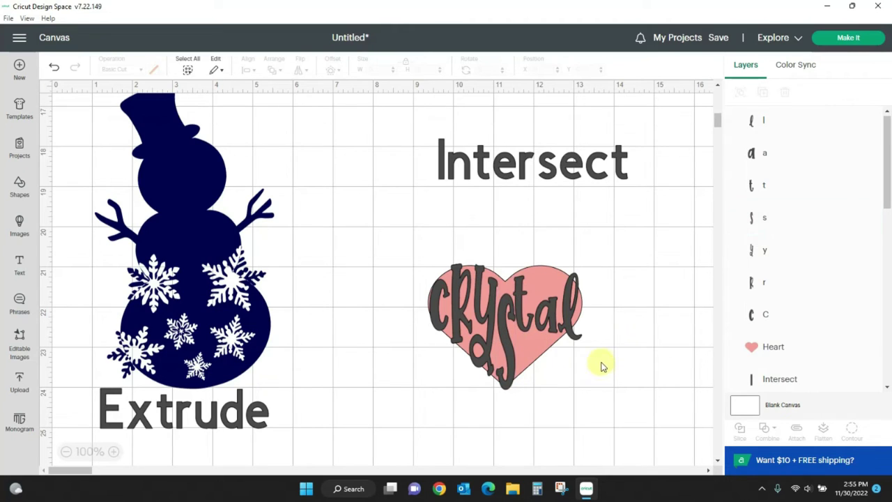
- Stretch the letter t upward and downward so it spans the heart from its upper to its lower edge
click(498, 296)
drag(516, 294, 539, 267)
drag(537, 329, 536, 370)
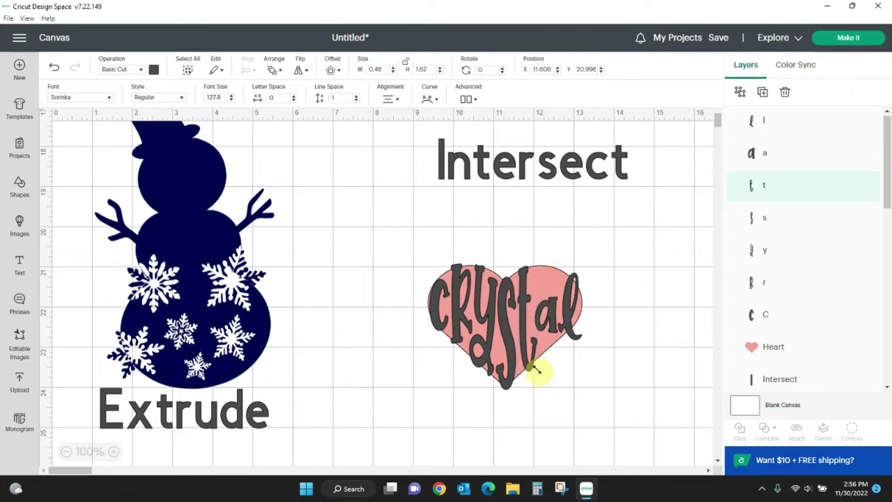
- Stretch the letter a upward to the heart's upper edge and downward to its lower edge
click(551, 322)
drag(560, 295, 554, 260)
drag(554, 333, 564, 350)
click(625, 333)
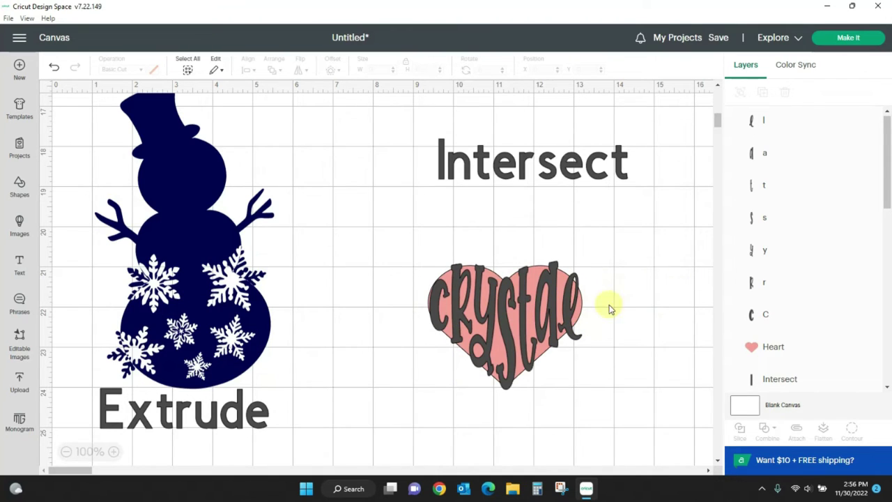
- Try to intersect the separate letters of the name with the heart
drag(402, 220, 654, 429)
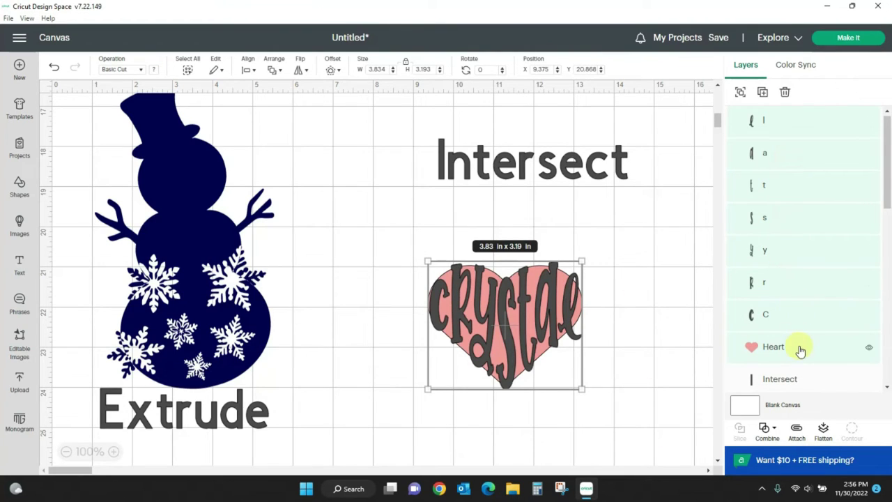
click(774, 431)
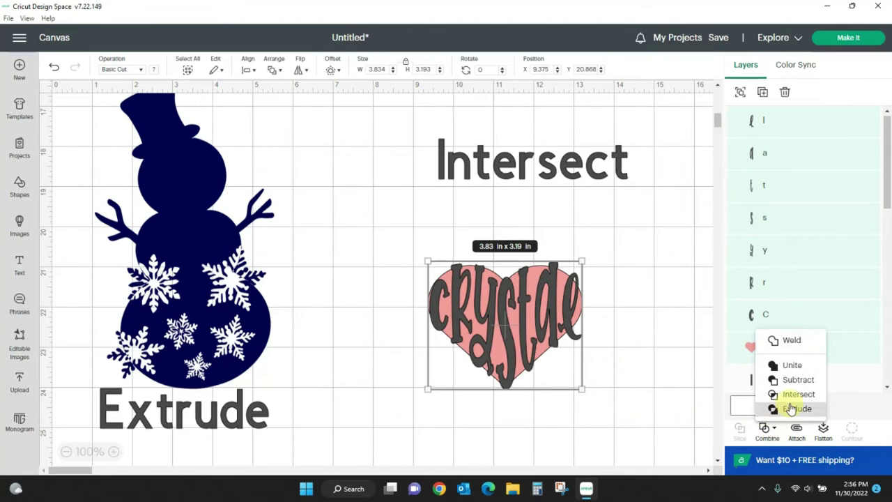
click(792, 399)
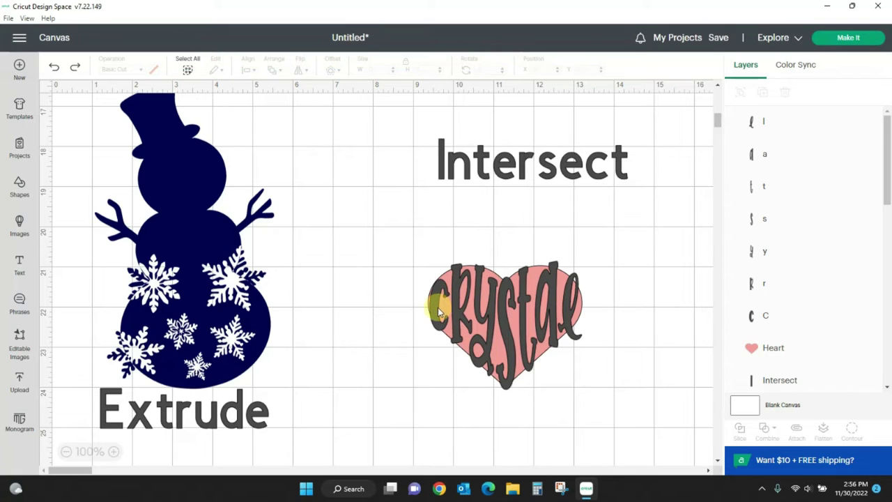
- Weld all seven letters of the name into one shape, leaving the heart out
click(437, 312)
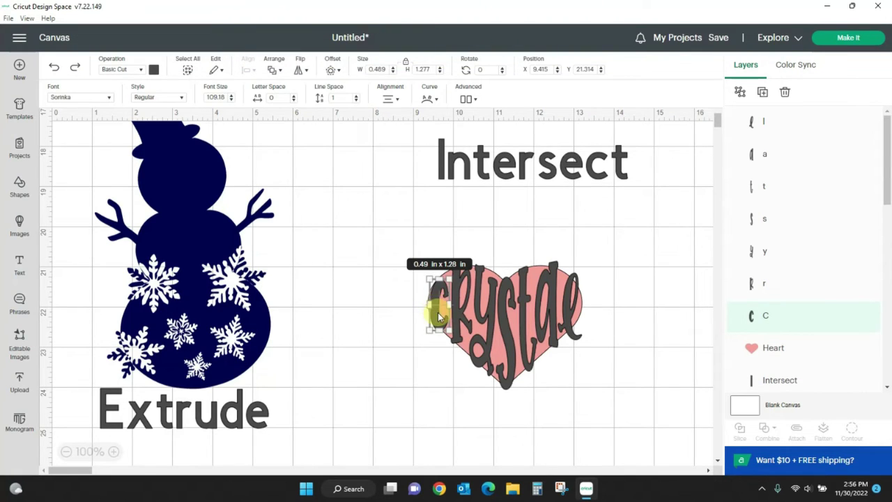
shift+click(460, 319)
shift+click(501, 324)
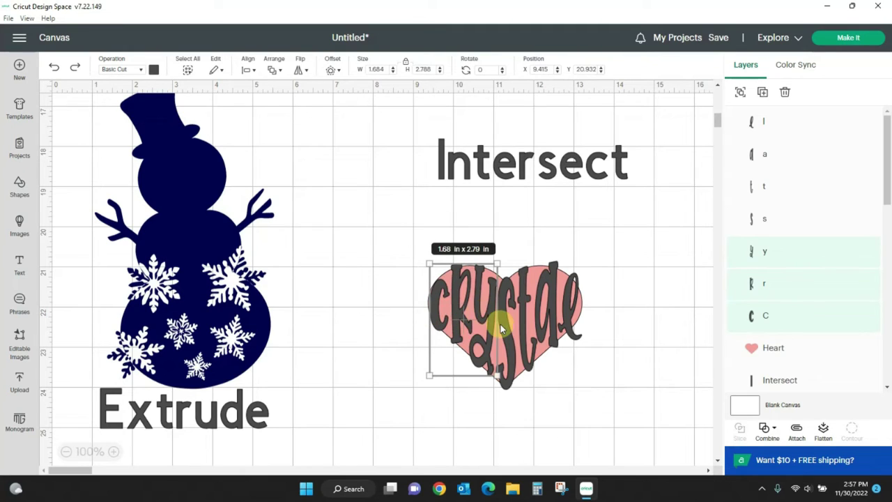
shift+click(506, 328)
shift+click(525, 303)
shift+click(549, 284)
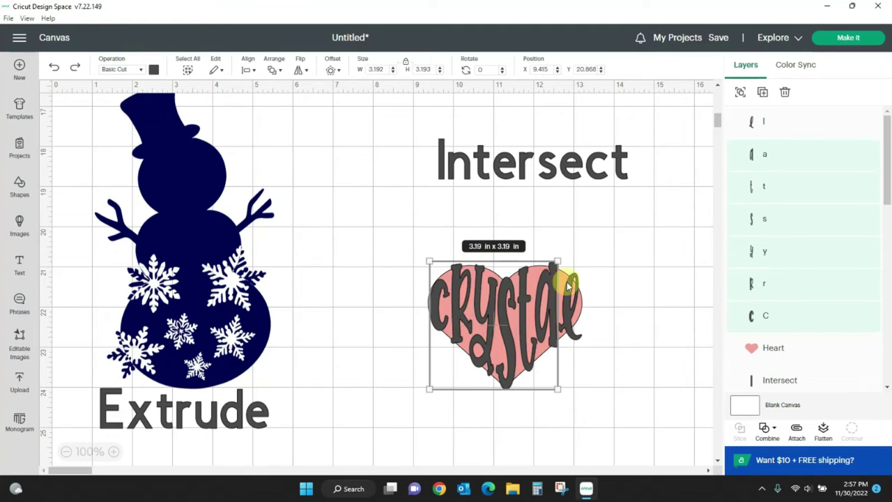
shift+click(568, 309)
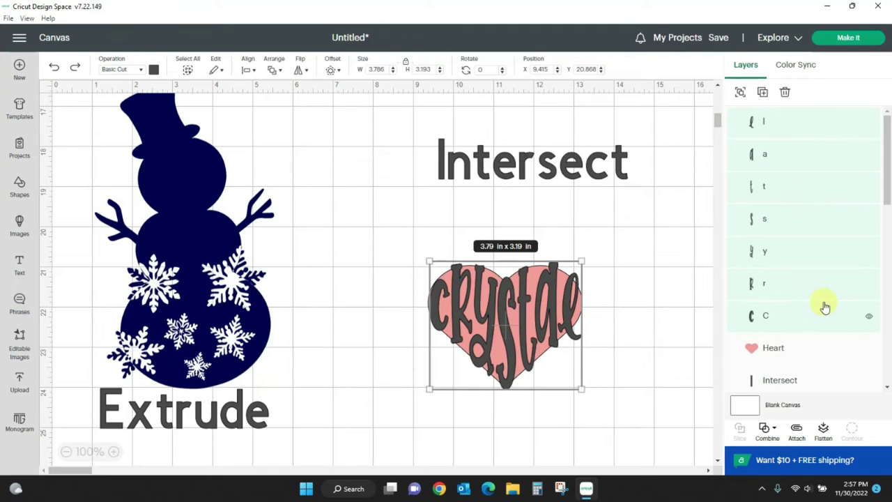
click(778, 428)
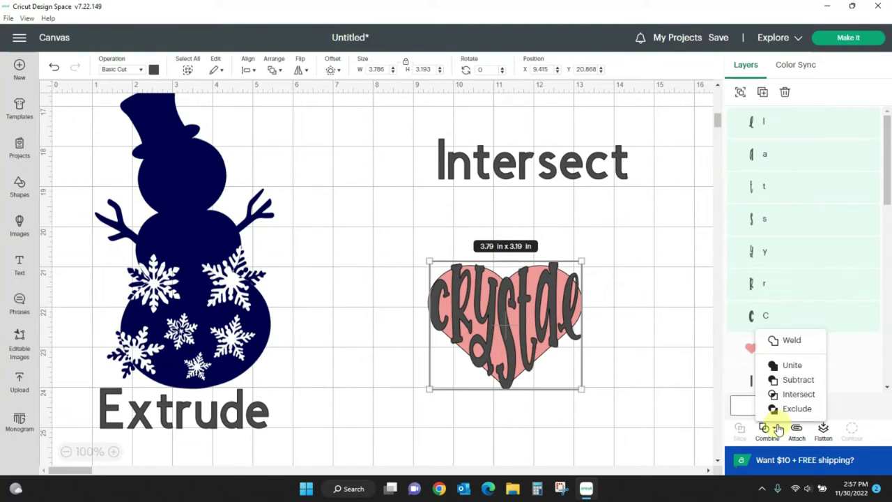
click(793, 341)
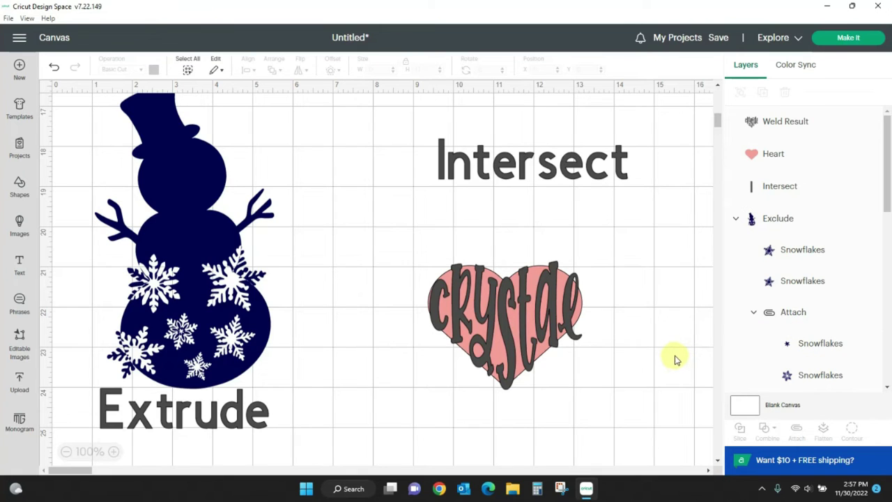
- Intersect the welded name with the heart
click(765, 125)
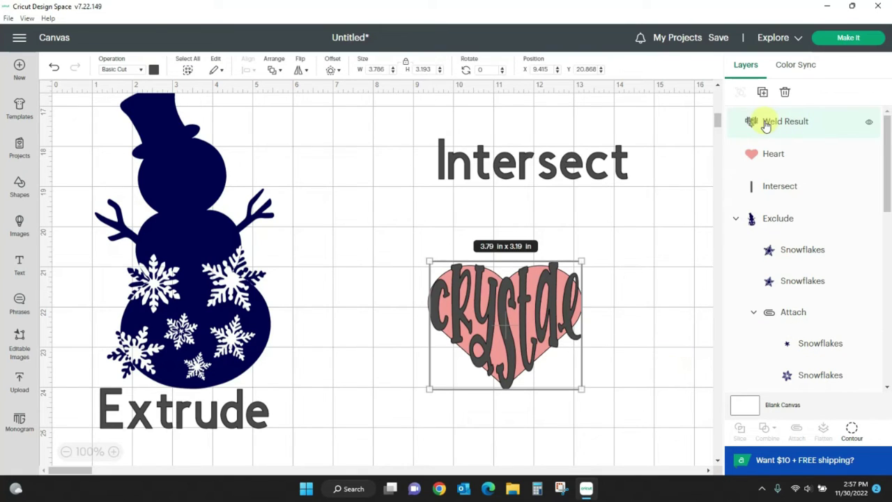
shift+click(773, 155)
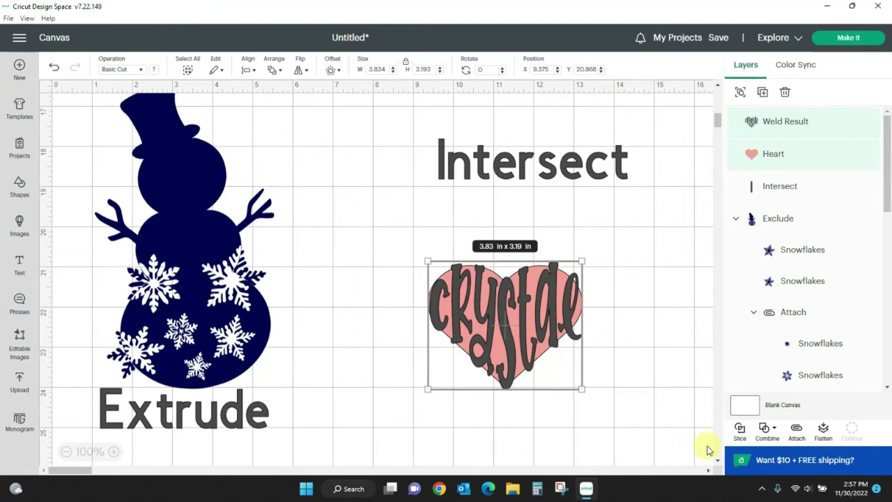
click(774, 433)
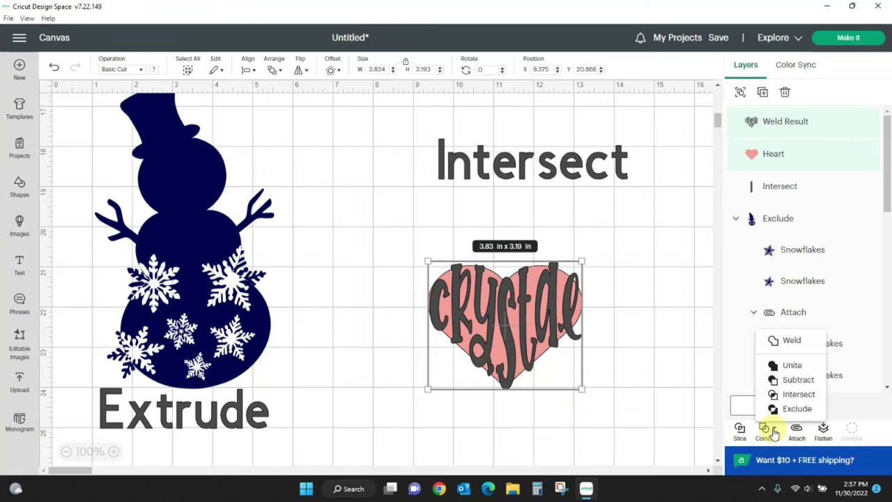
click(785, 395)
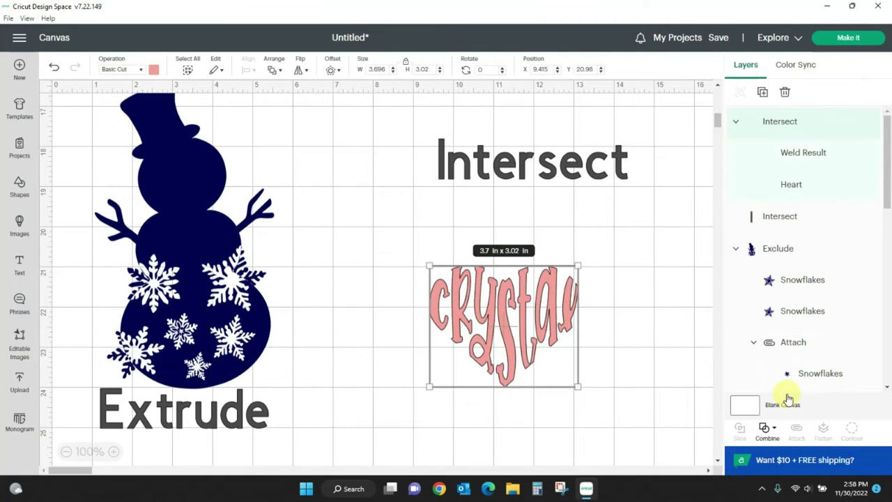
- Place the heart-shaped name directly below the Intersect title
click(585, 310)
mouse_move(585, 310)
mouse_down()
mouse_move(550, 305)
mouse_move(569, 309)
mouse_up()
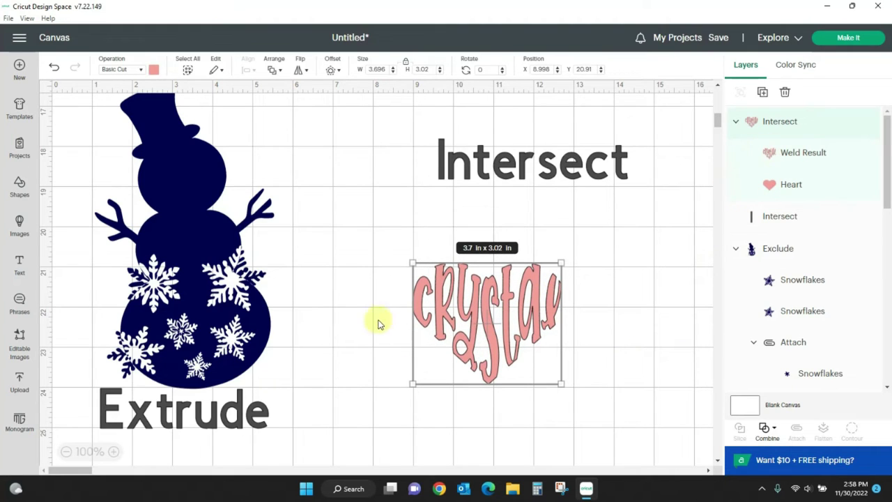
drag(528, 309, 566, 249)
click(554, 390)
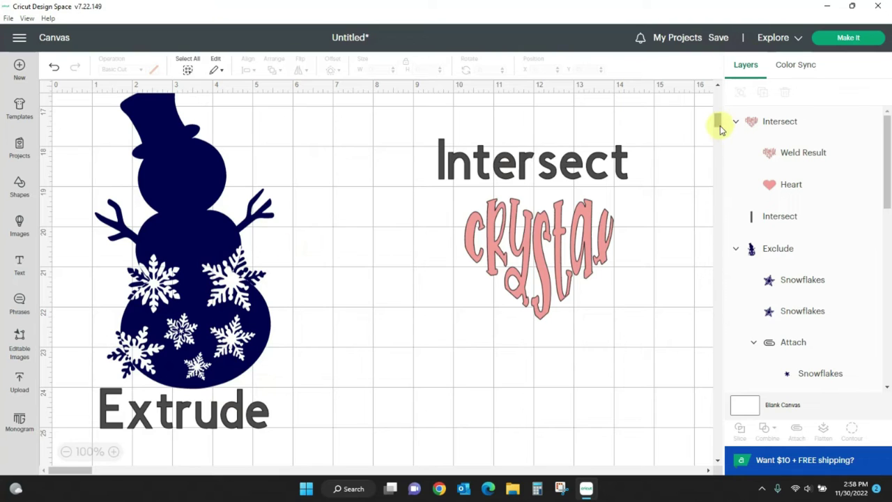
drag(720, 123, 723, 89)
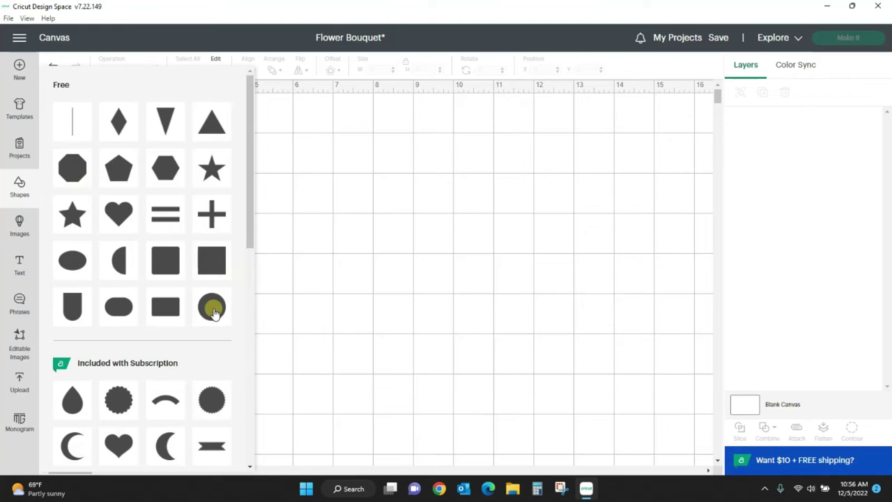
- Add two 2 x 2 in circles to the empty canvas, set side by side
click(212, 308)
drag(141, 154, 259, 173)
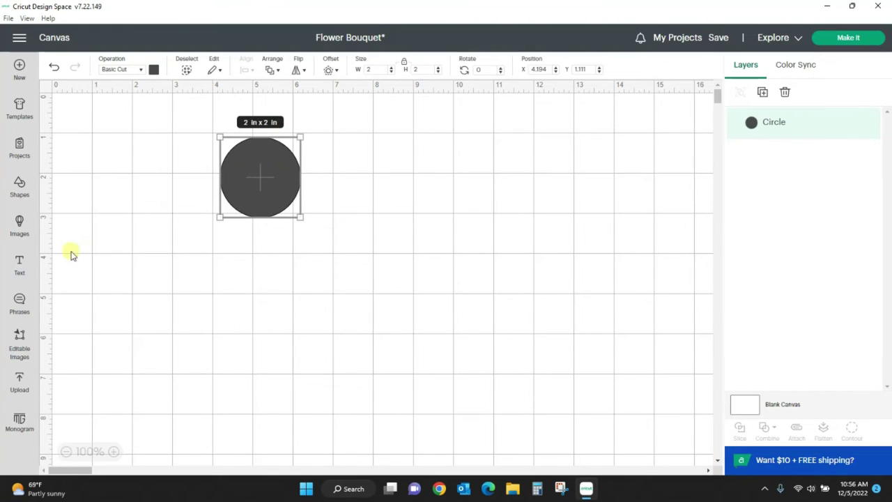
click(19, 187)
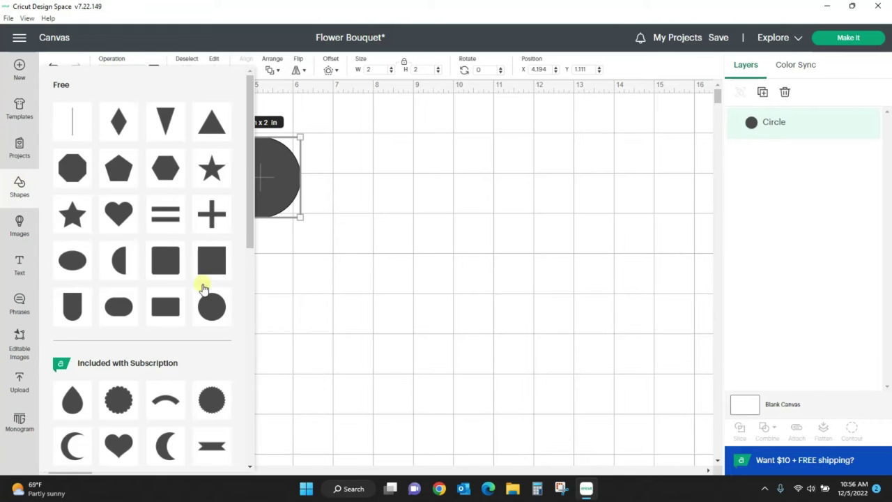
click(212, 305)
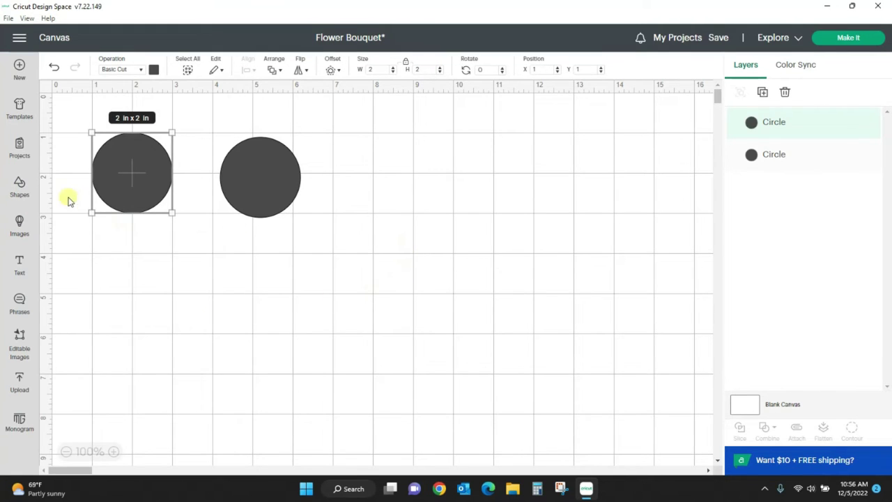
- Add a 2 x 2 in square at about X 9.5, Y 1.5 and move both circles closer to it
click(20, 188)
click(216, 264)
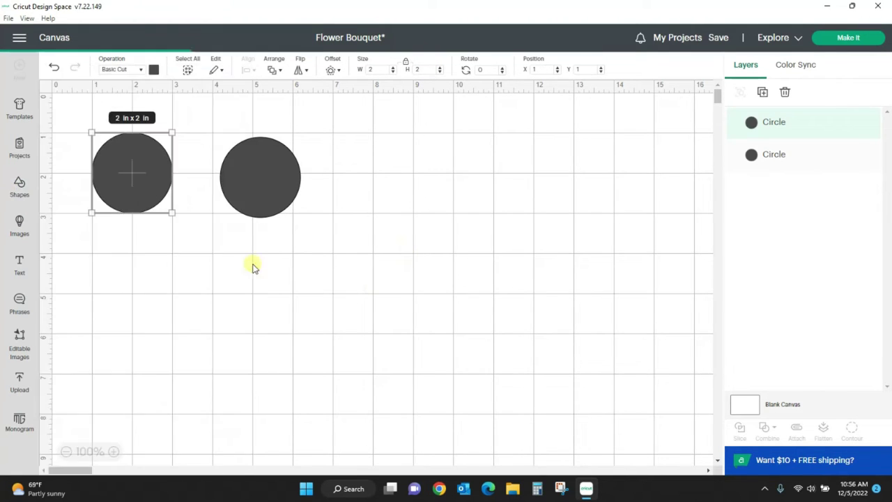
drag(144, 218, 464, 214)
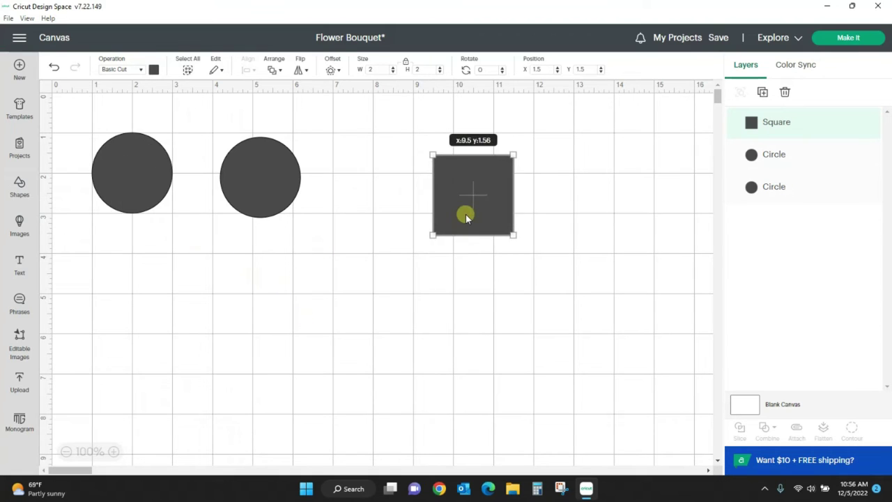
drag(283, 189, 354, 189)
drag(155, 197, 227, 203)
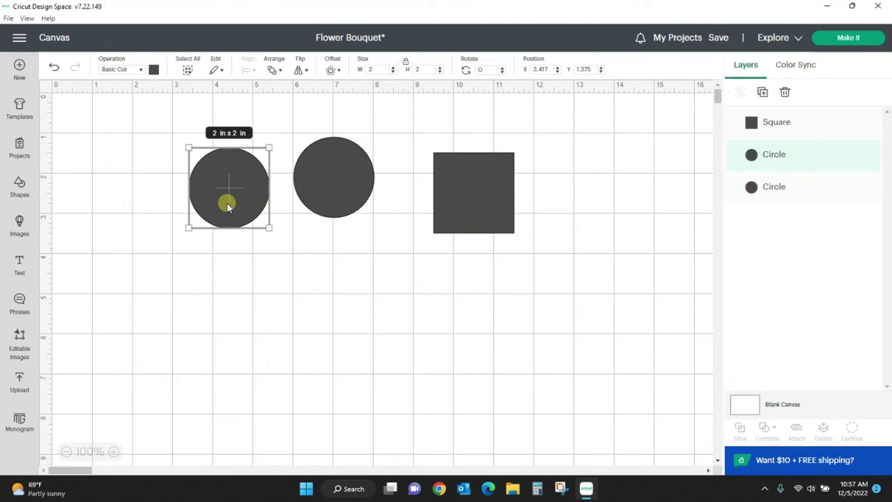
- Color the first circle light red, the circle beside the square light blue, and the square light green
click(153, 70)
click(166, 140)
click(325, 153)
click(154, 70)
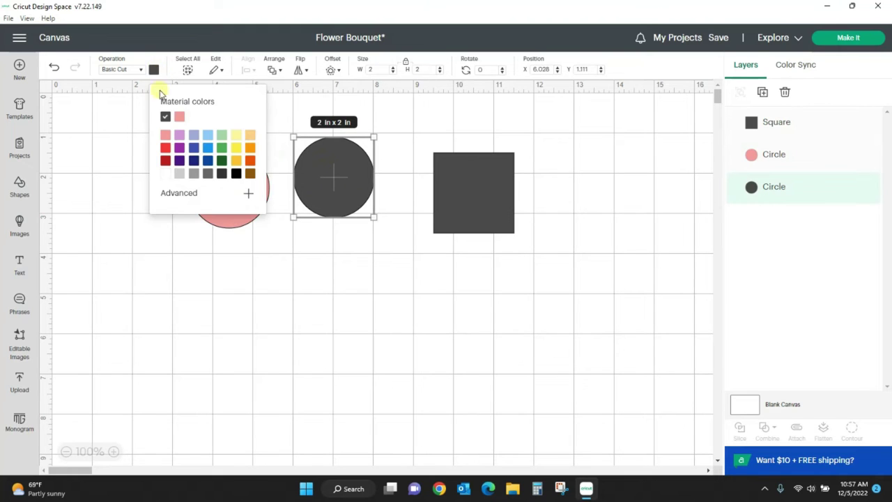
click(209, 137)
click(440, 186)
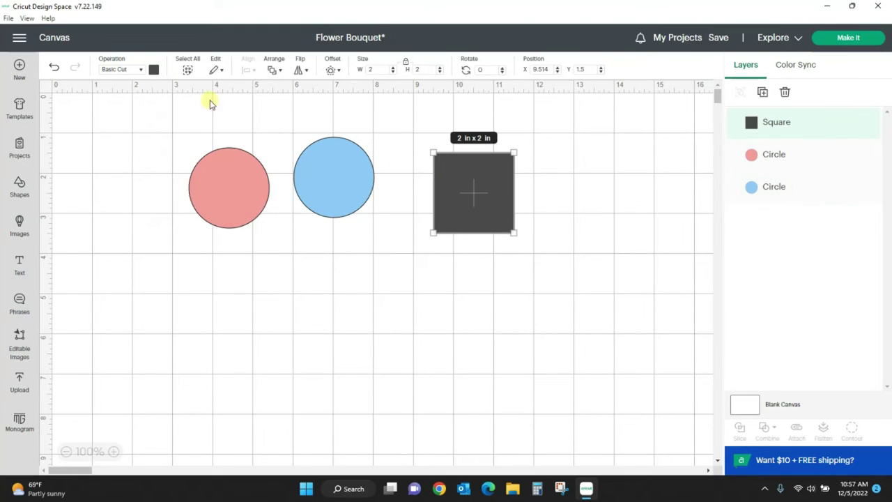
click(155, 71)
click(223, 136)
click(274, 305)
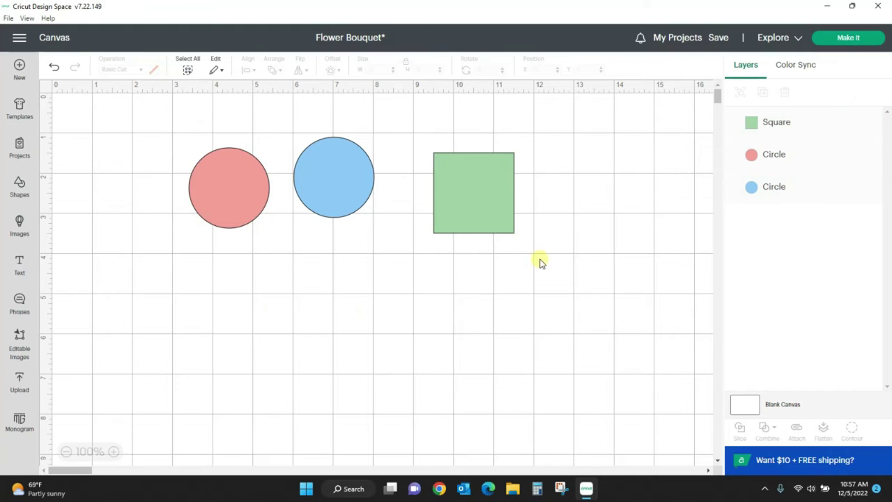
- Move the blue circle so it overlaps the green square's lower-right corner
drag(331, 186, 343, 191)
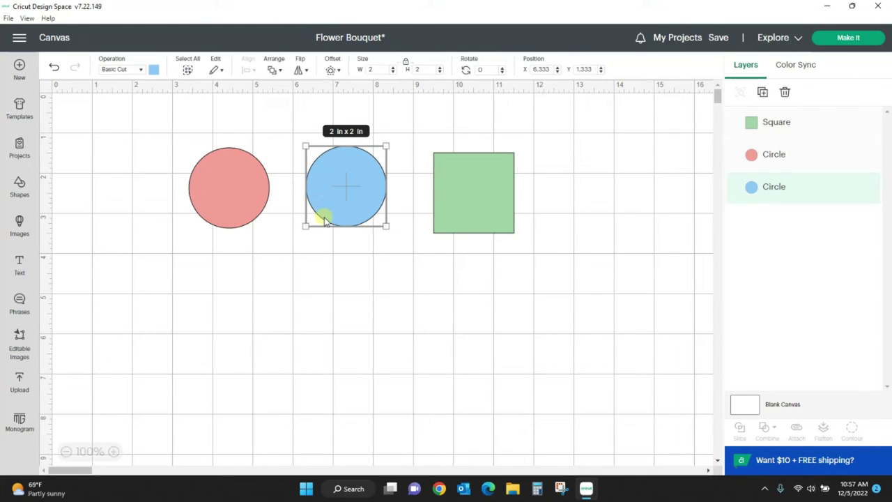
drag(349, 203, 504, 230)
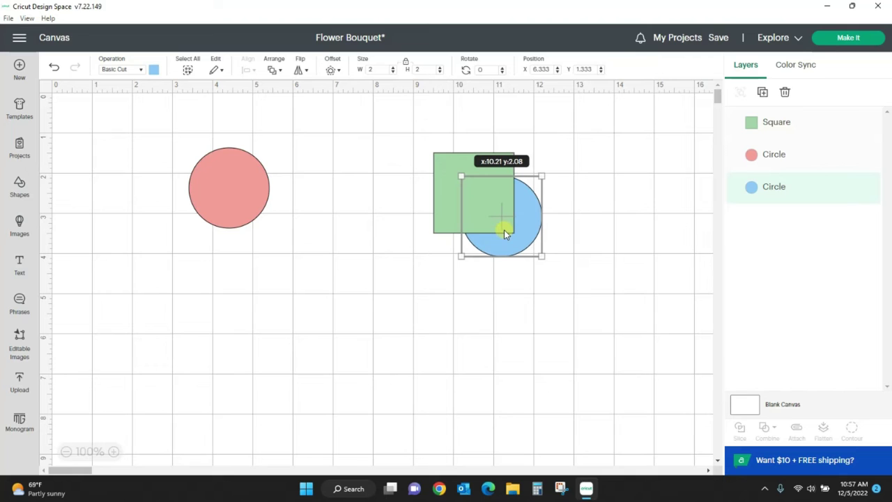
click(470, 342)
- Slice the green square with the blue circle and move the four resulting pieces apart
drag(392, 124, 601, 304)
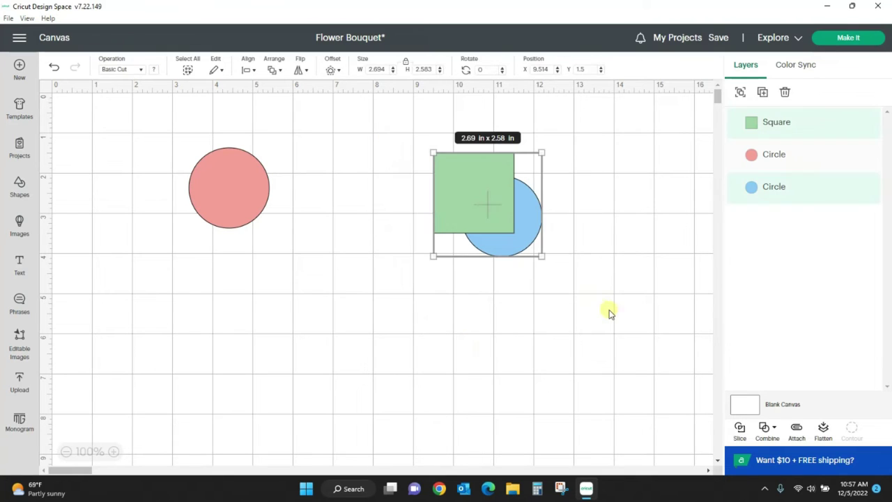
click(740, 428)
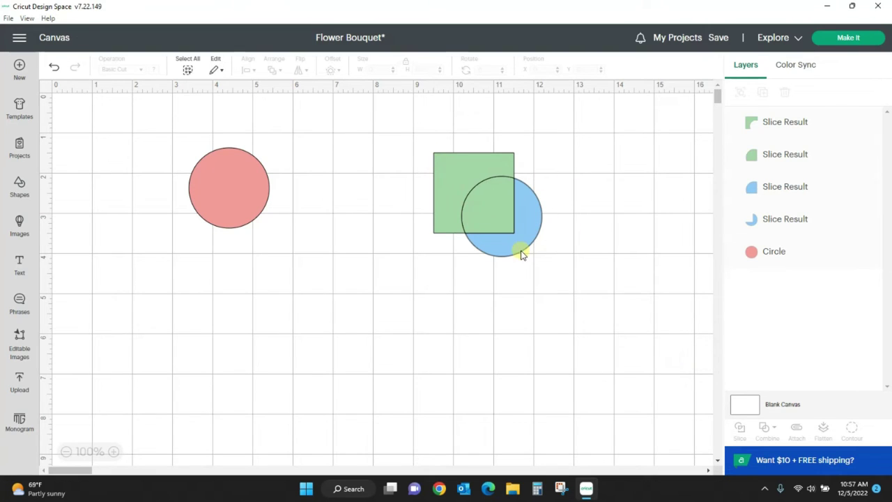
drag(447, 168, 387, 136)
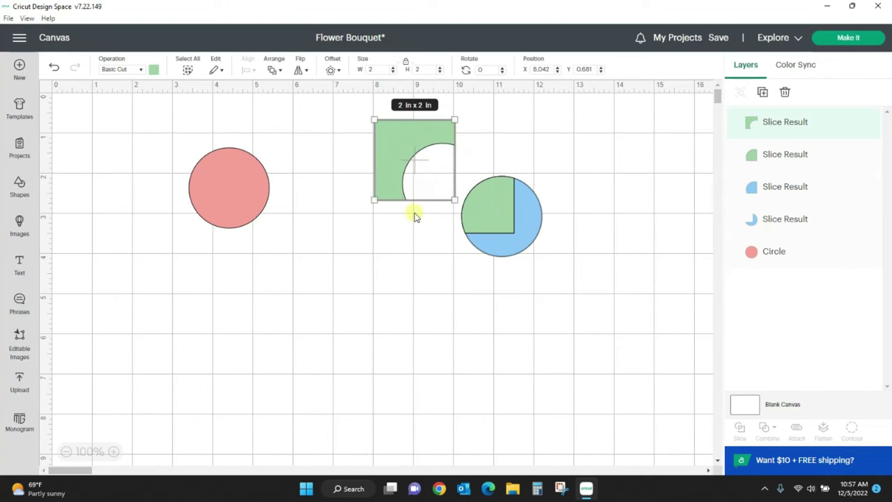
drag(535, 240, 609, 289)
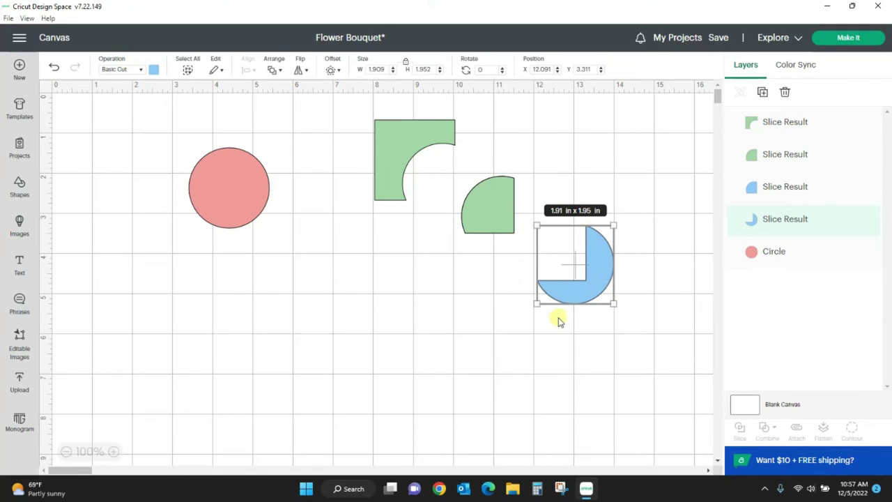
drag(492, 204, 467, 186)
drag(509, 219, 573, 263)
drag(465, 204, 349, 231)
click(451, 269)
drag(442, 172, 495, 169)
drag(572, 265, 571, 180)
drag(604, 279, 644, 274)
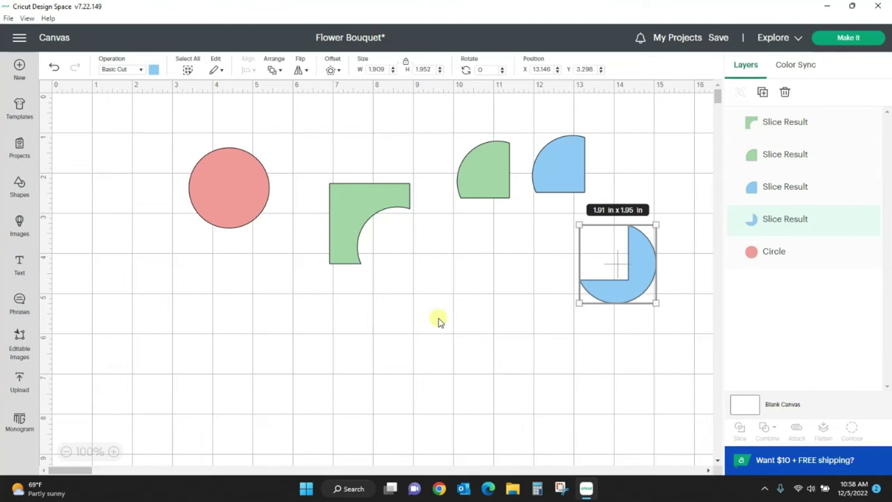
- Undo the piece moves and the slice back to the whole square overlapping the blue circle
key(ctrl+z)
key(ctrl+z)
key(ctrl+z)
key(ctrl+z)
key(ctrl+z)
key(ctrl+z)
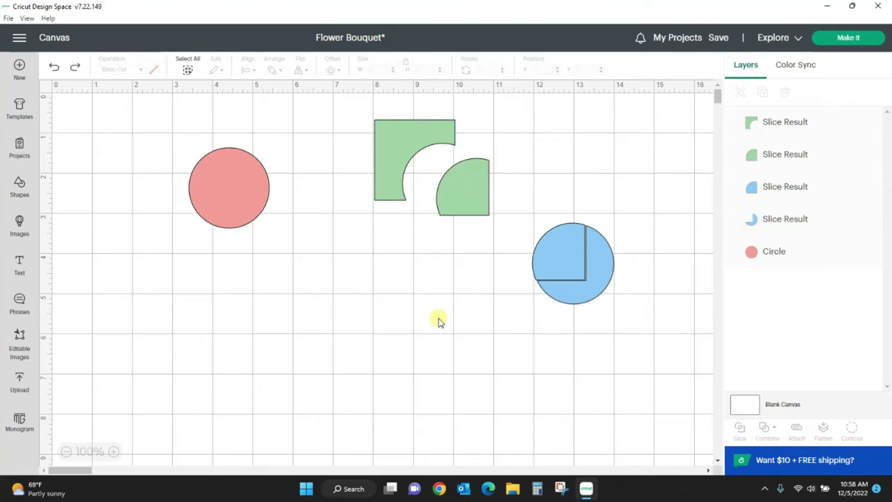
key(ctrl+z)
key(ctrl+z)
key(ctrl+z)
key(ctrl+z)
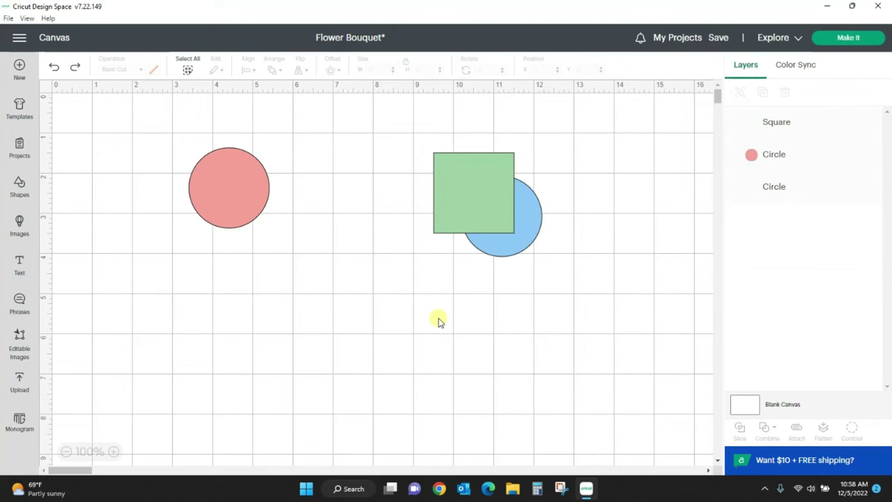
- Undo the last change and move the blue circle to about X 10.4, Y 2.3, overlapping the green square's lower-right corner
key(ctrl+z)
drag(355, 201, 519, 244)
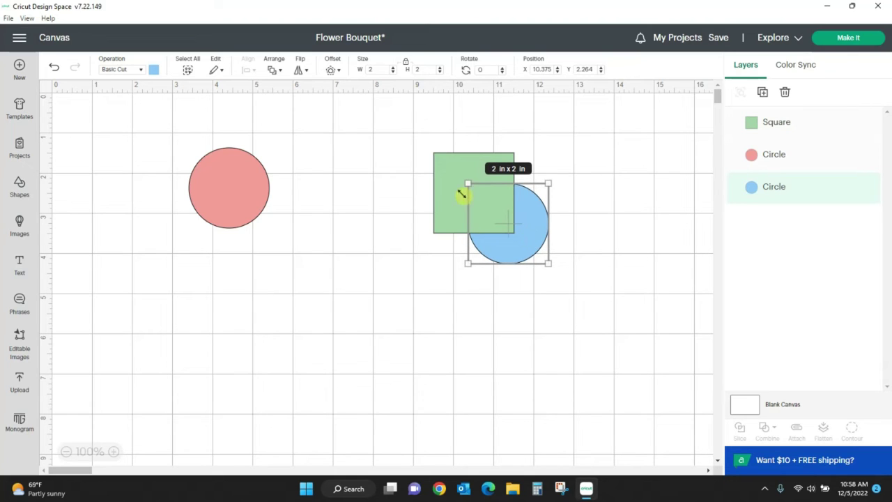
click(514, 402)
- Subtract the green square from the blue circle and move the resulting notched circle to about X 12.2, Y 3.8
drag(394, 126, 592, 311)
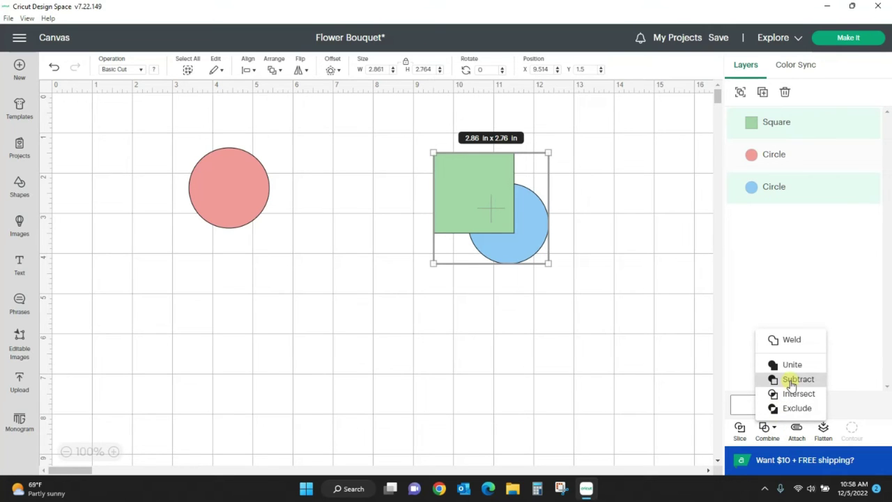
click(791, 382)
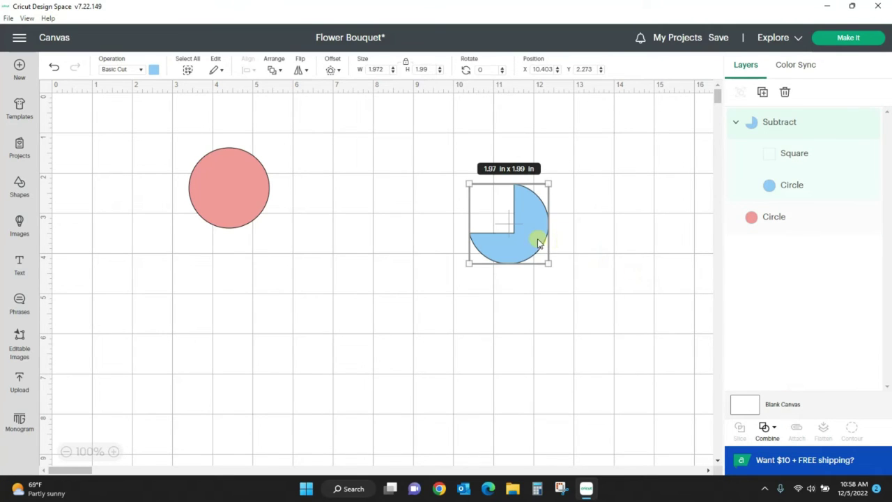
drag(537, 242, 601, 270)
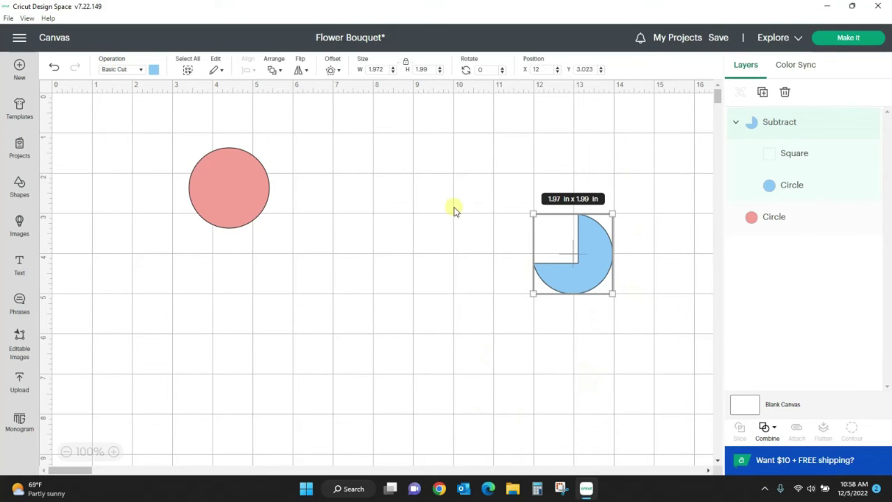
drag(602, 270, 601, 296)
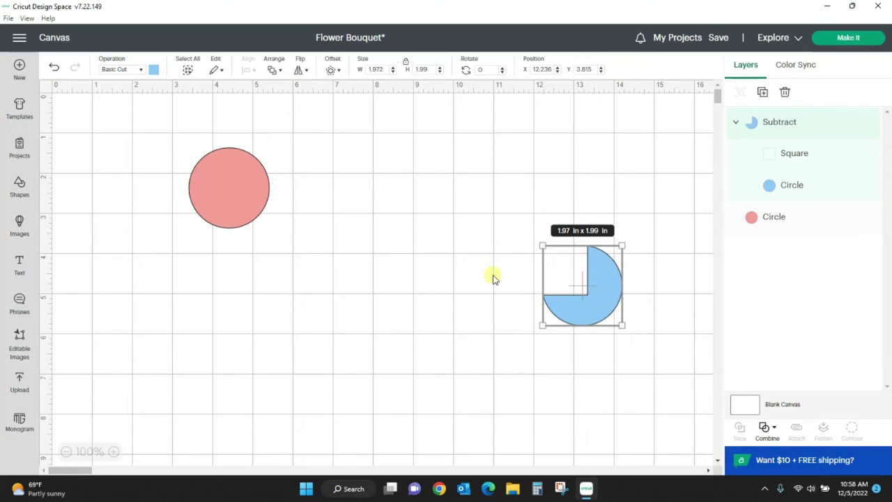
- Undo the last move of the notched blue circle
click(560, 354)
key(ctrl+z)
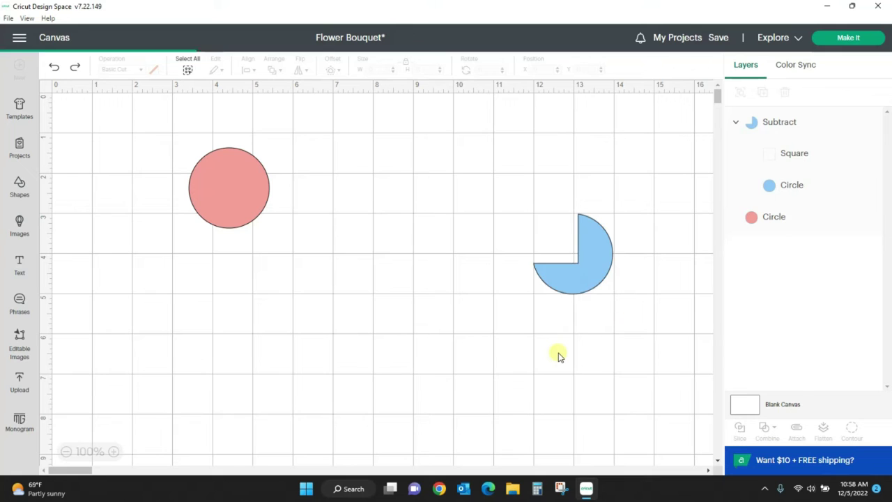
- Undo the subtract operation and slice the overlapping green square and blue circle instead
key(ctrl+z)
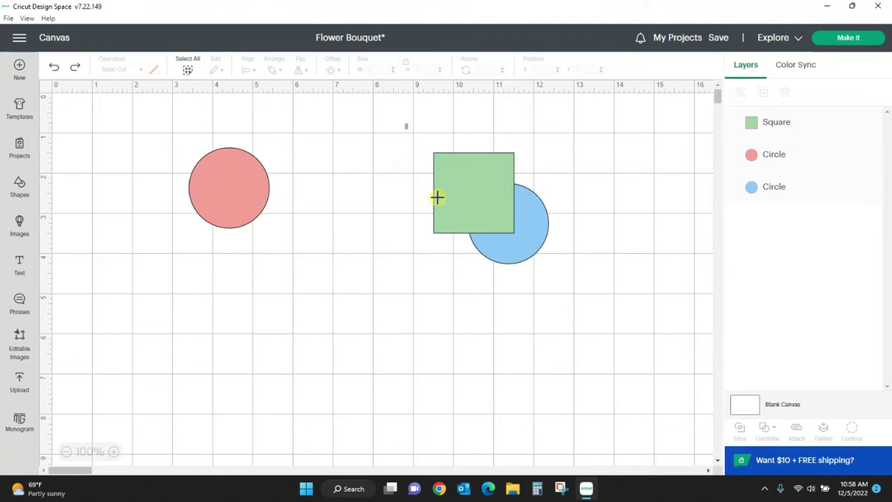
drag(406, 126, 613, 304)
click(739, 427)
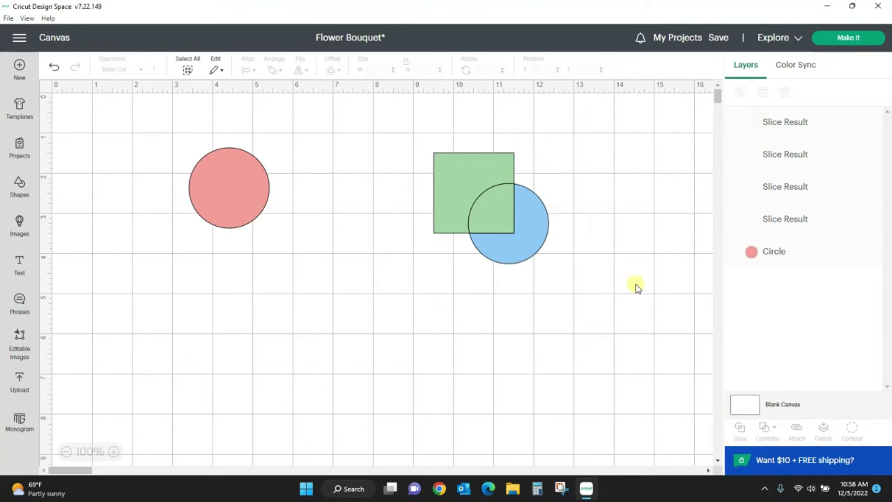
- Move the green and blue slice results apart so that all four pieces lie separately on the canvas
drag(550, 240, 673, 303)
drag(463, 185, 402, 139)
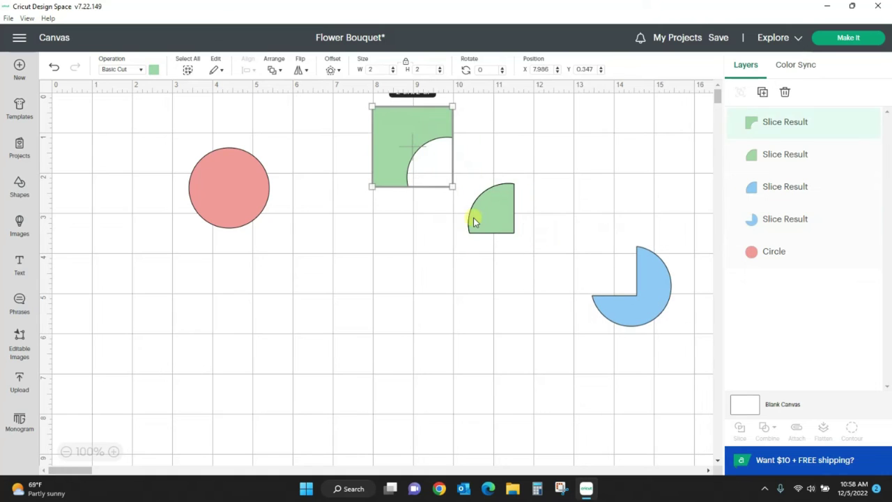
drag(479, 224, 432, 251)
drag(508, 213, 557, 213)
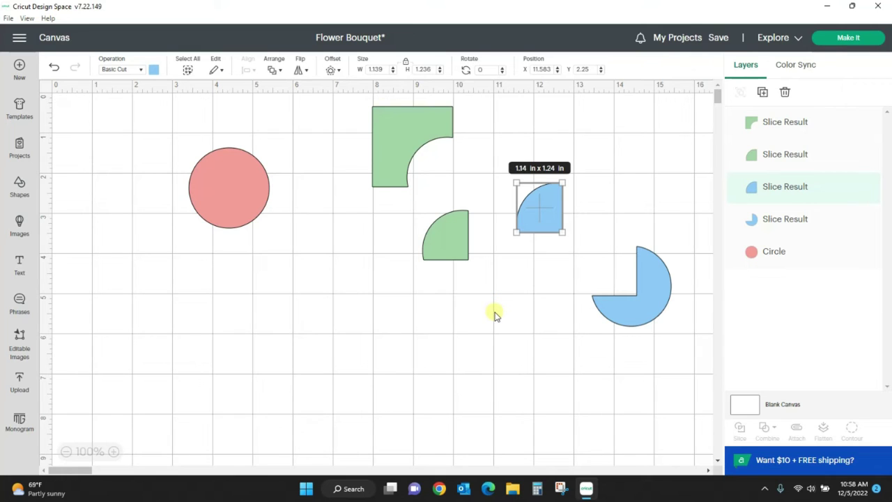
- Enlarge the red circle to 4 × 4 in
click(248, 192)
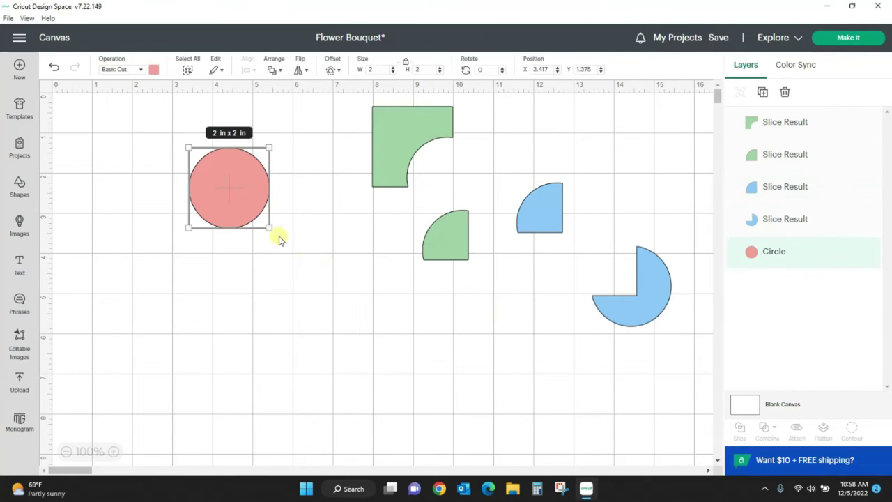
drag(272, 229, 350, 308)
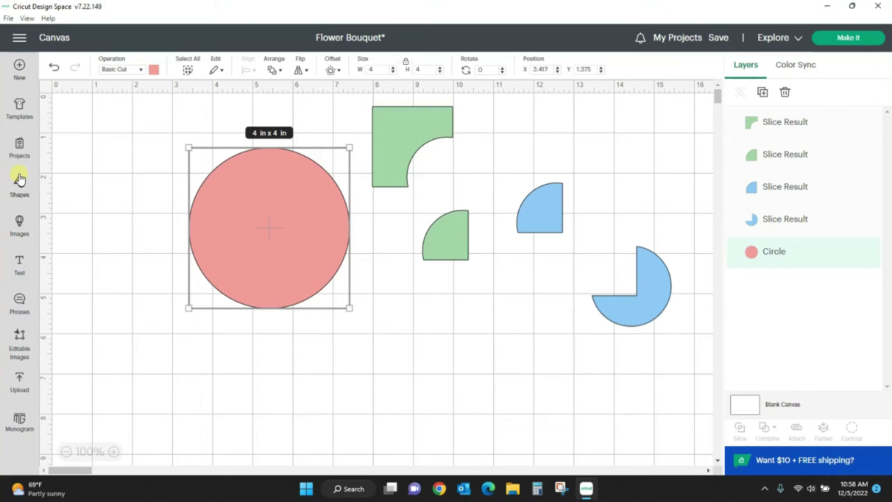
- Search the image library for "snowflake" and add the solid six-armed snowflake with rounded tips to the canvas
click(20, 227)
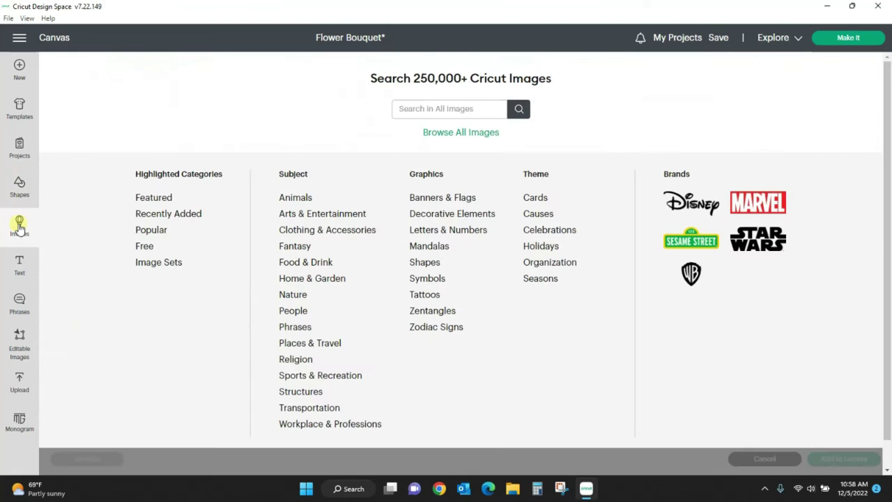
click(435, 109)
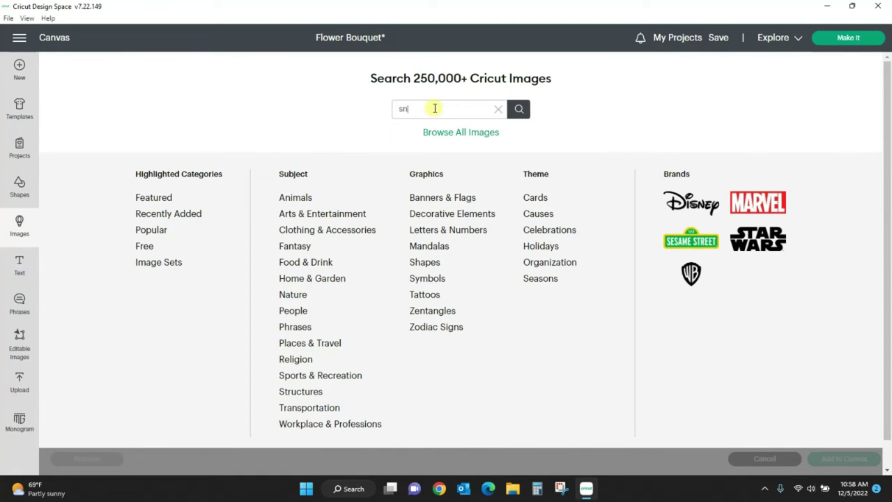
text(snowflake)
key(Return)
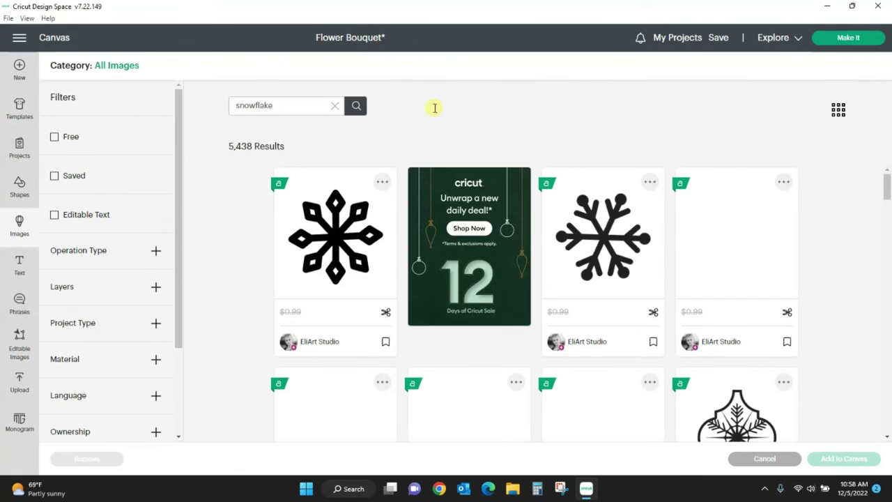
click(587, 230)
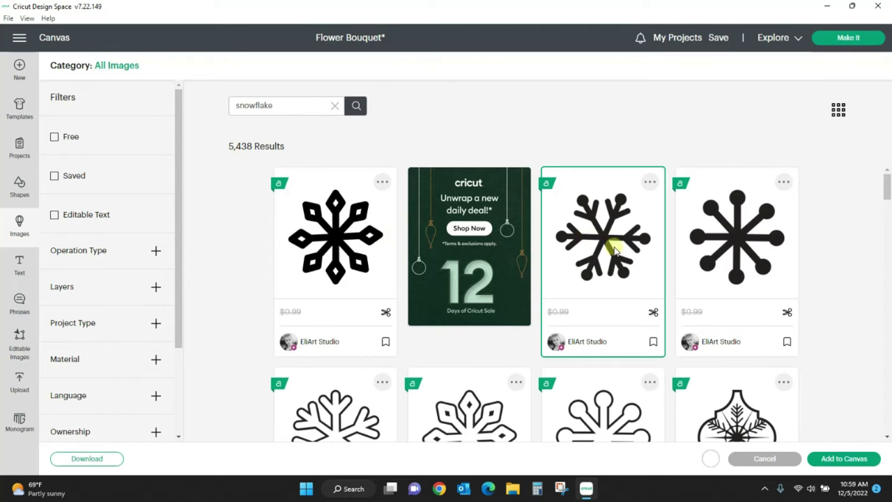
click(831, 462)
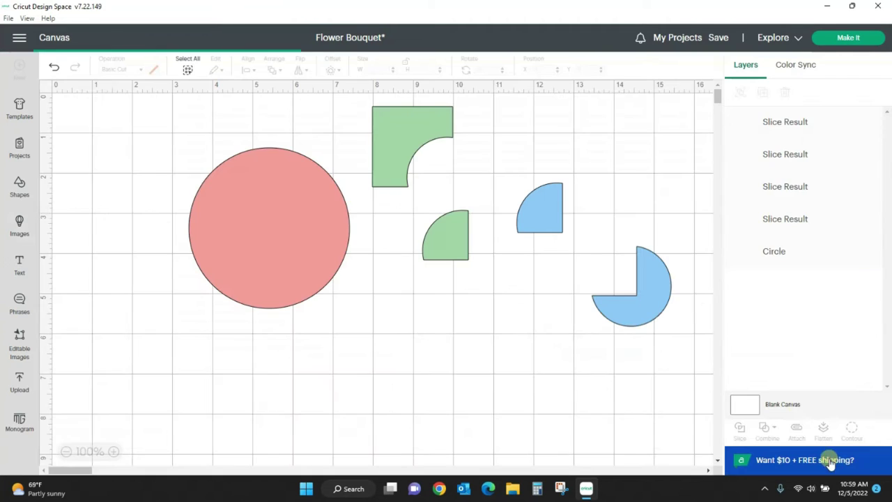
- Shrink the snowflake to about 0.86 × 0.79 in and place it in the upper left of the red circle
drag(514, 111, 464, 281)
drag(519, 261, 232, 201)
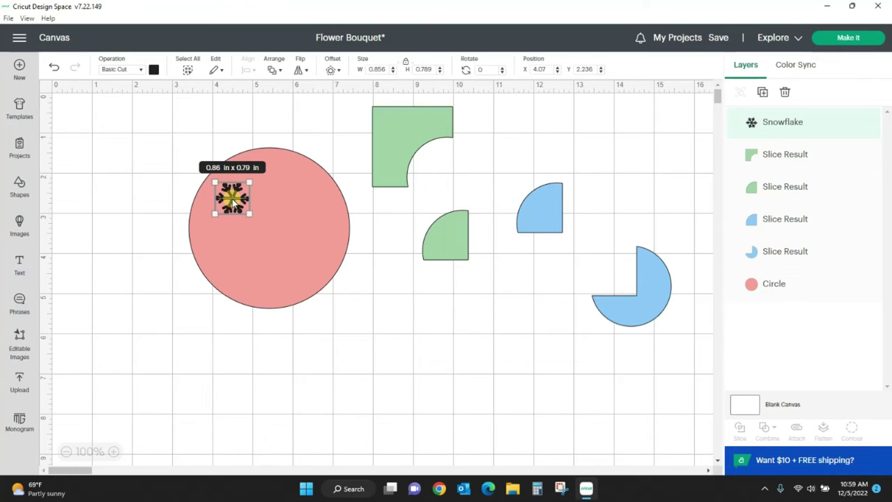
- Duplicate the snowflake four times and place the copies around the inside of the red circle
right_click(233, 199)
click(265, 146)
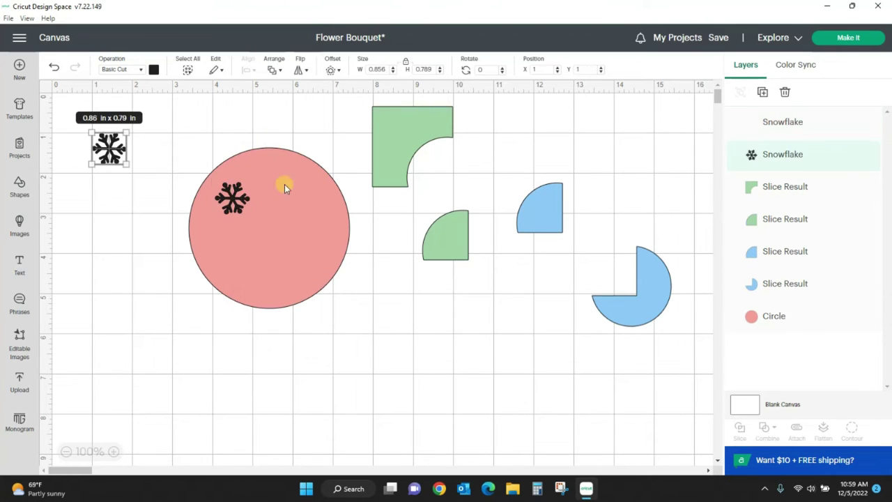
drag(110, 146, 304, 208)
right_click(307, 199)
click(342, 139)
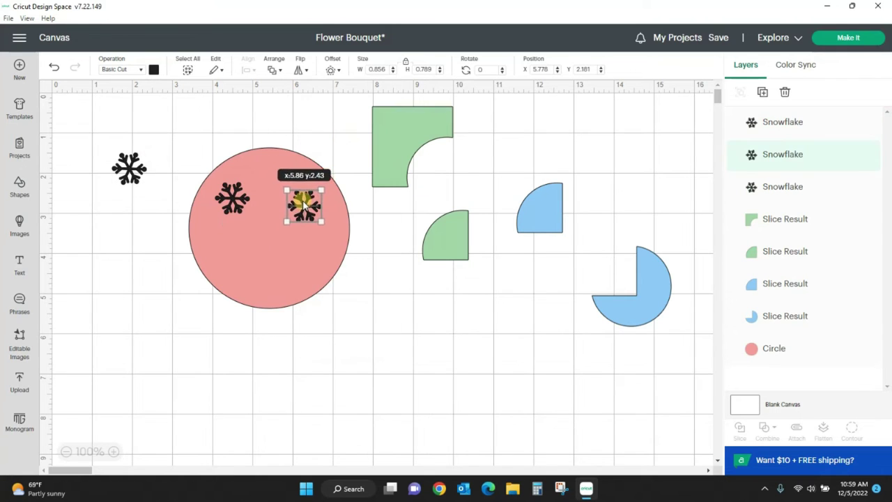
drag(129, 167, 232, 258)
right_click(232, 257)
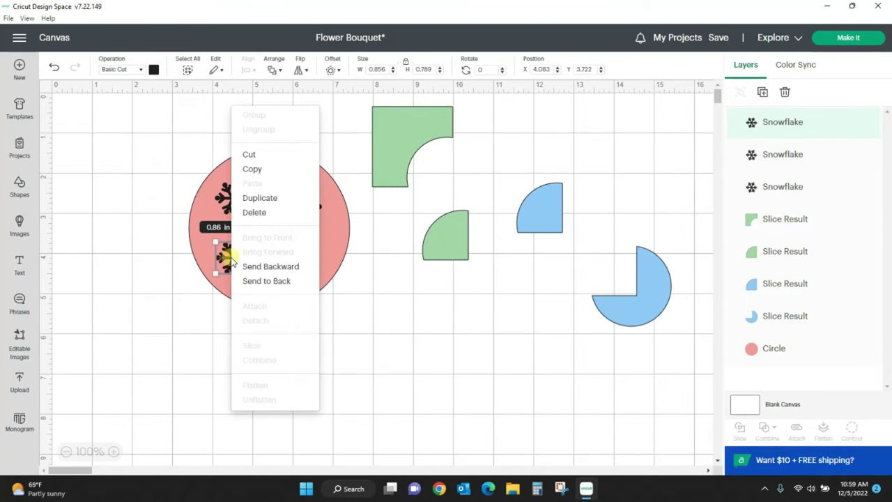
click(260, 198)
drag(140, 186, 284, 270)
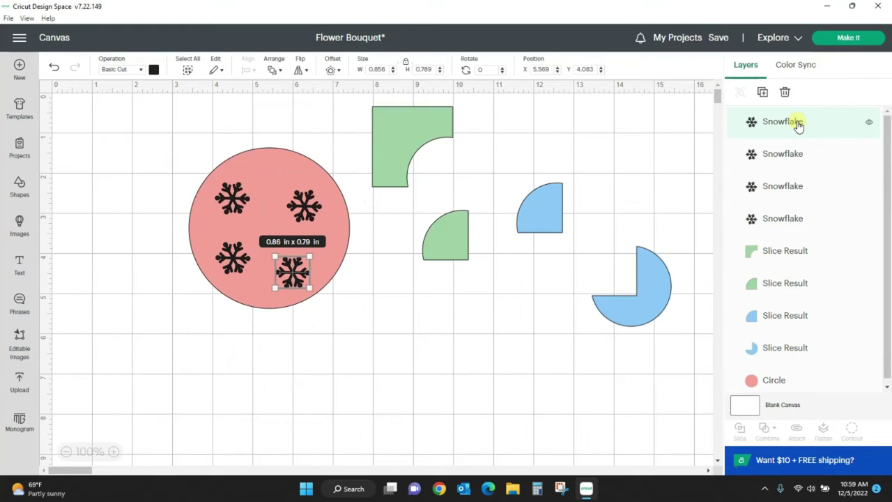
click(764, 92)
drag(167, 207, 314, 215)
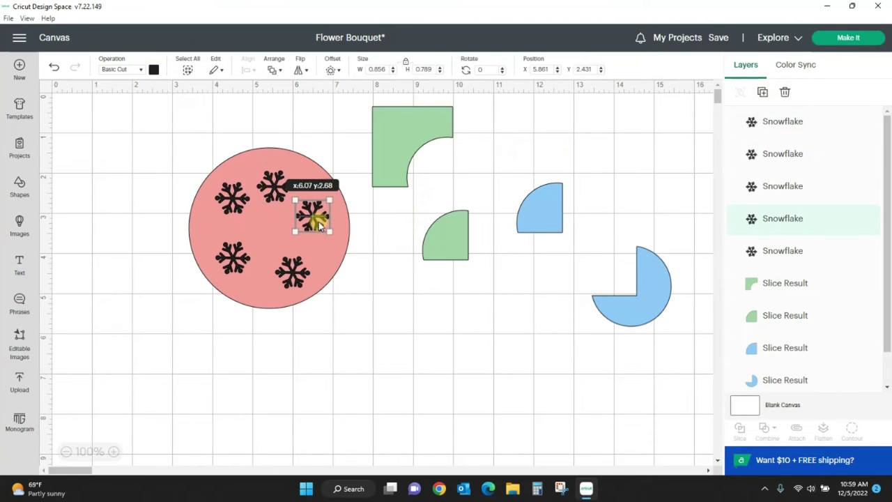
- Rearrange the snowflakes inside the red circle, with one near the centre and four spaced around it
drag(295, 270, 288, 267)
click(233, 259)
drag(274, 196, 265, 234)
drag(233, 193, 235, 179)
drag(312, 216, 315, 203)
drag(265, 223, 265, 217)
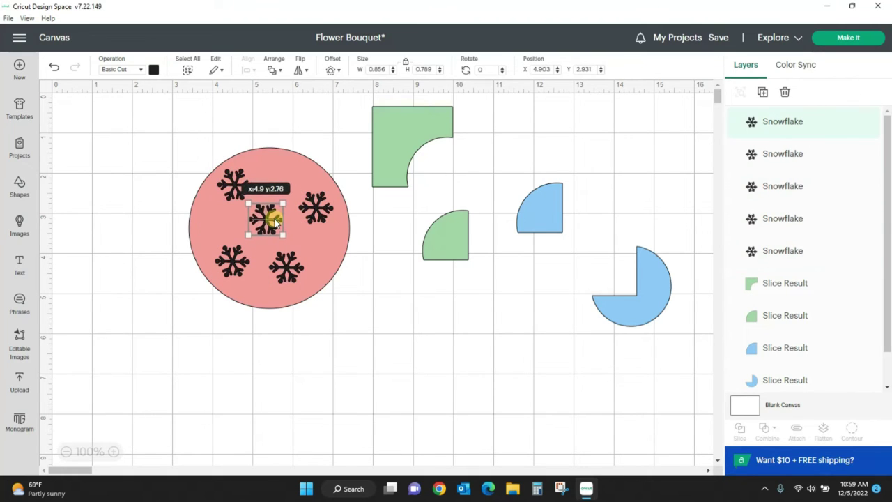
click(370, 344)
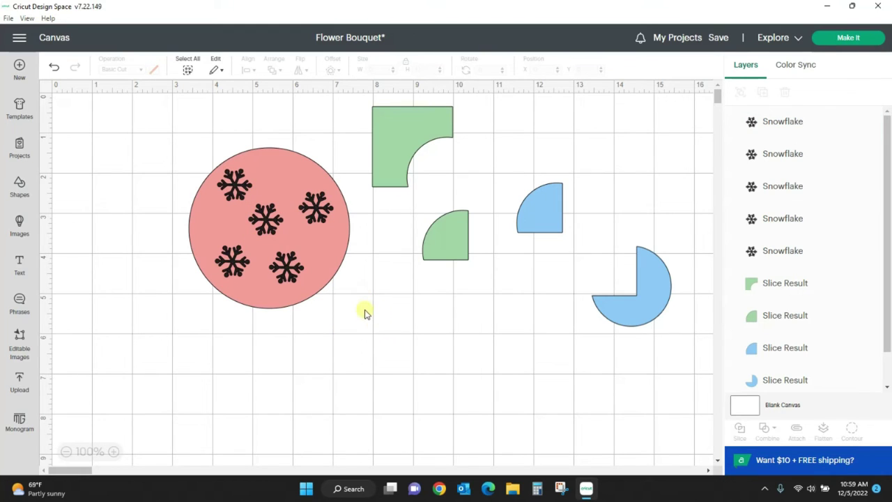
- Move the two green slice pieces away from the red circle, over towards the blue pieces
drag(143, 124, 365, 356)
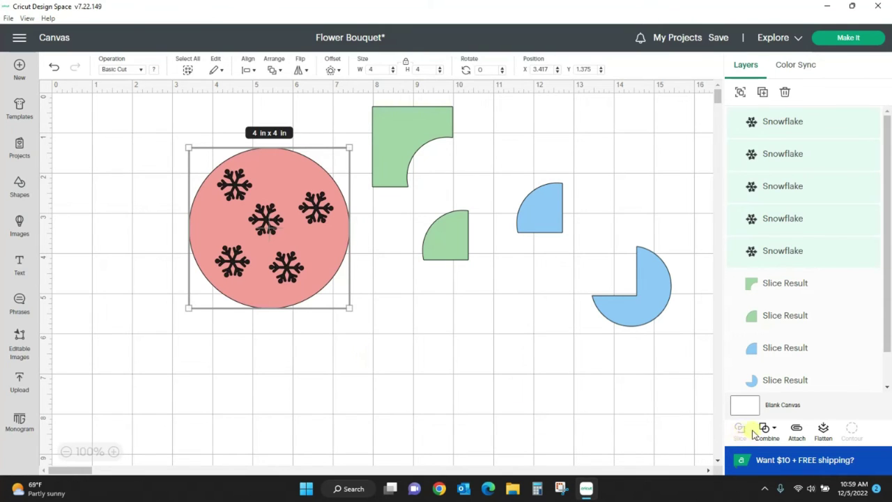
click(617, 430)
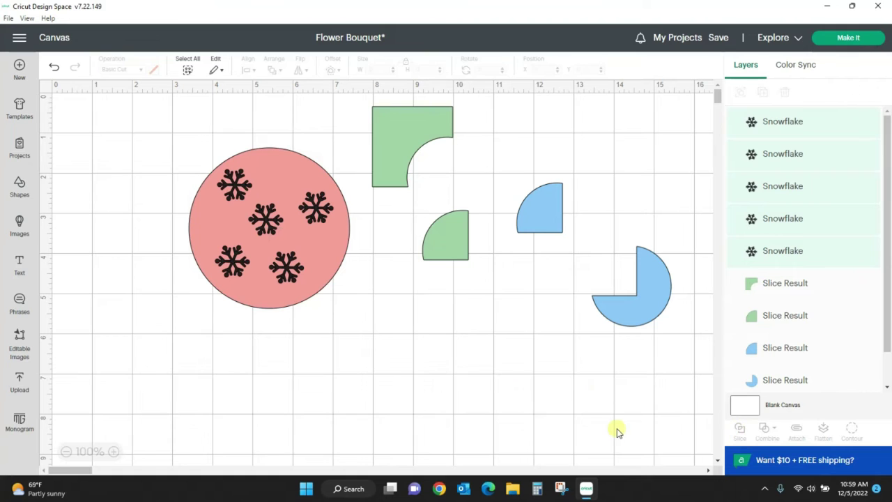
drag(417, 148, 522, 136)
drag(451, 233, 607, 191)
drag(149, 120, 410, 335)
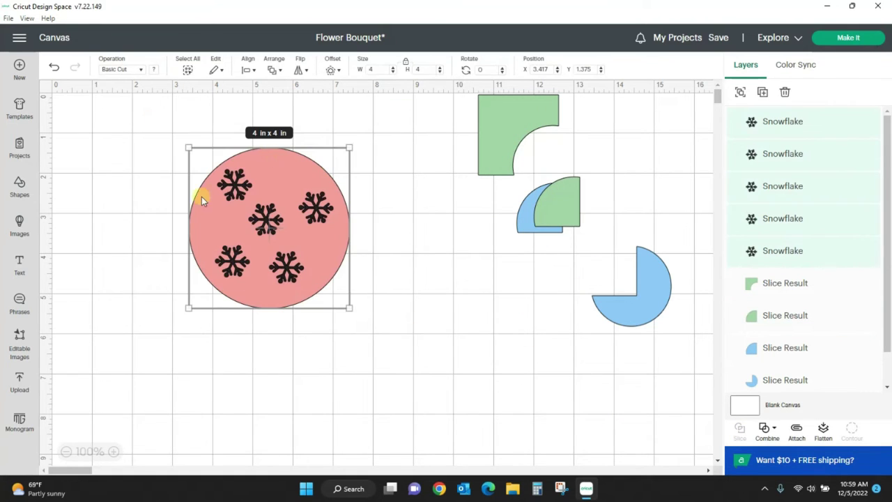
click(406, 325)
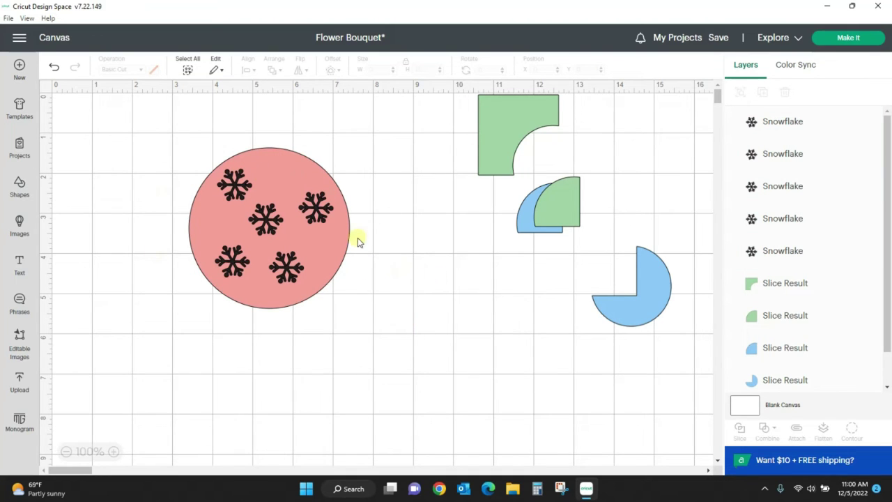
- Select all five snowflakes without the red circle and weld them into a single layer
click(235, 193)
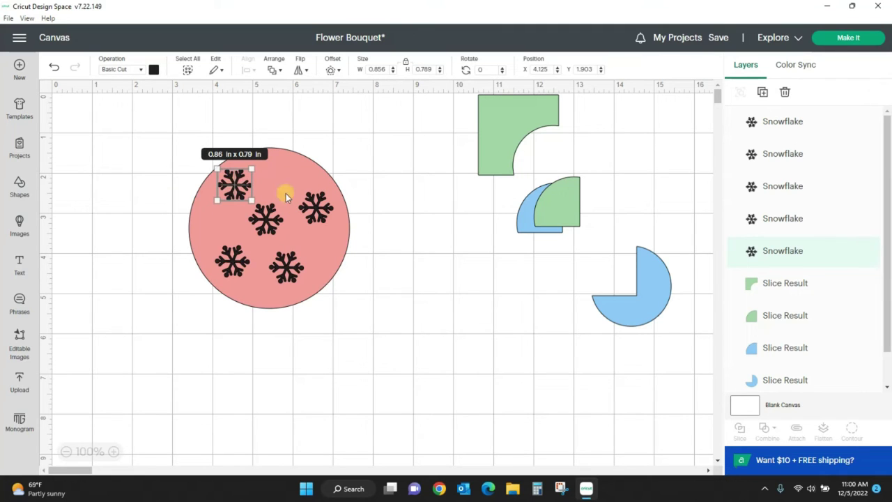
shift+click(325, 206)
shift+click(262, 225)
shift+click(286, 262)
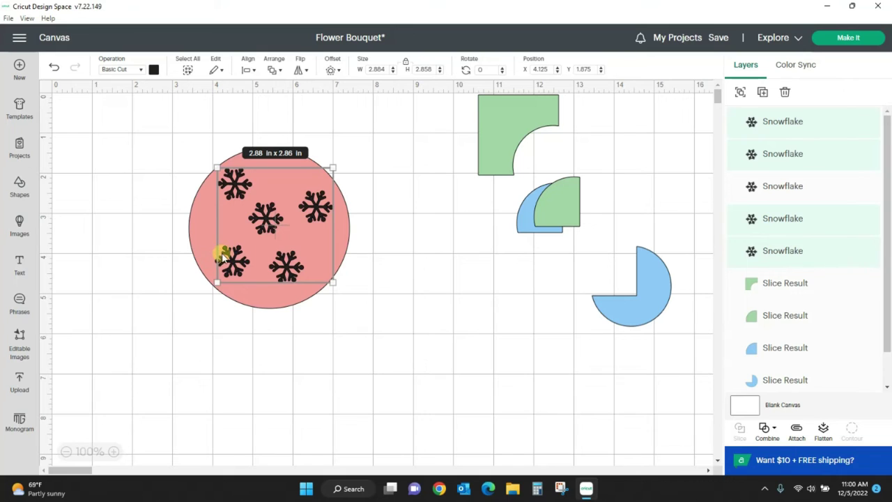
ctrl+click(794, 192)
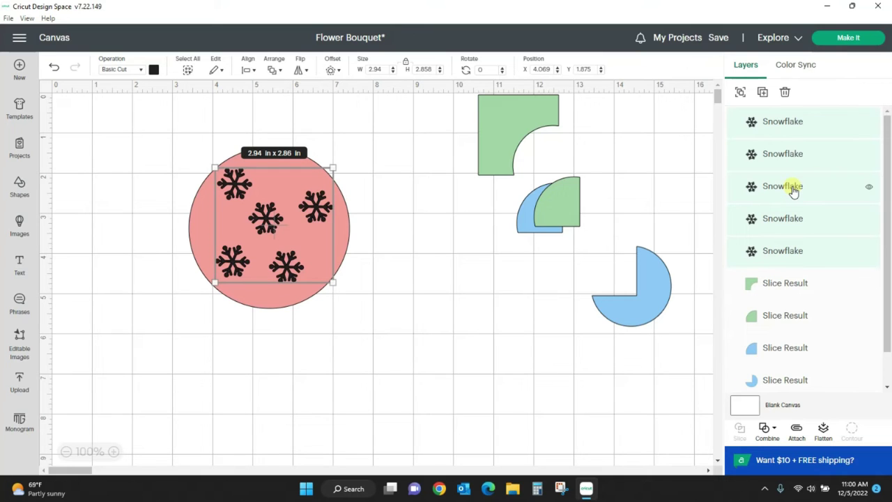
click(775, 430)
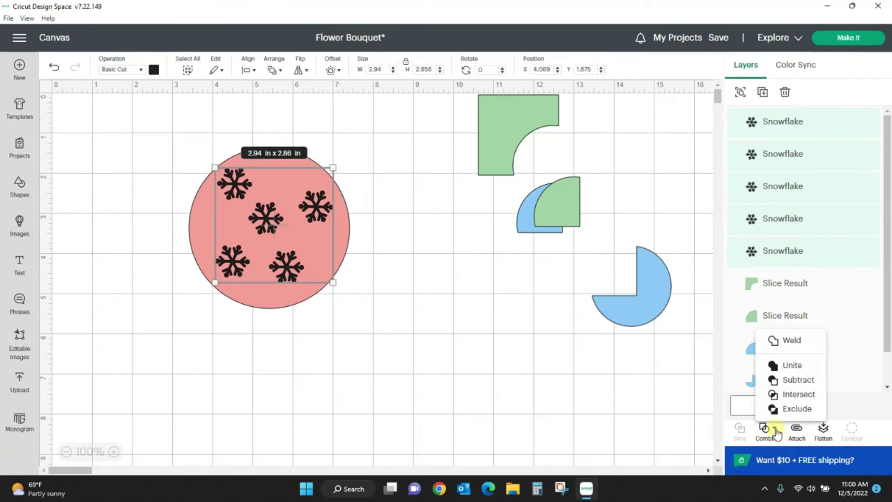
click(788, 341)
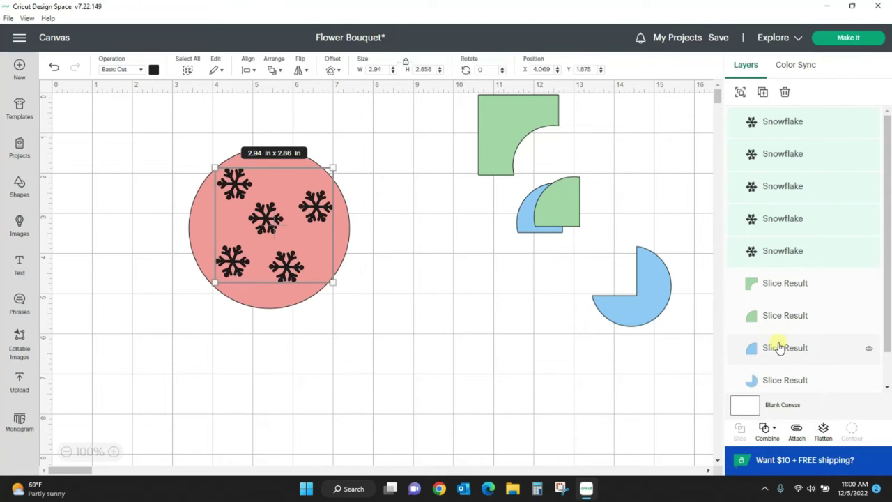
click(442, 370)
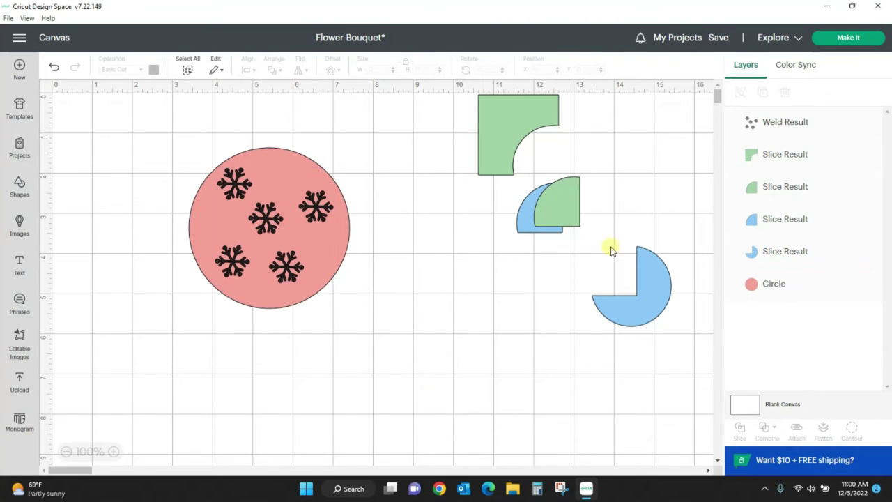
- Rename the welded layer as "snowflakes"
right_click(797, 133)
click(815, 138)
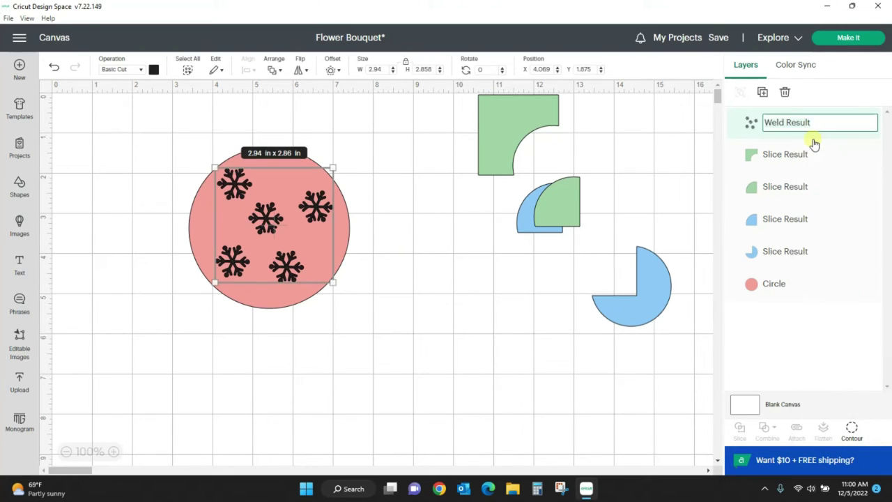
text(snowflakes)
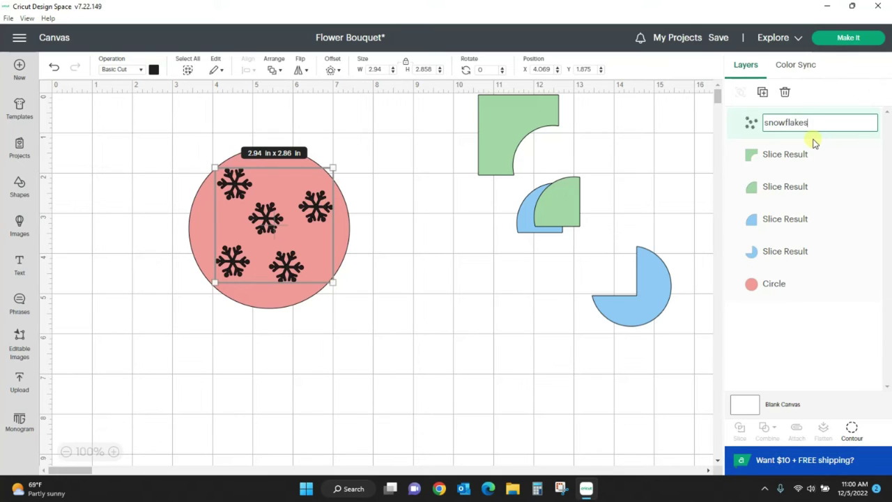
click(500, 380)
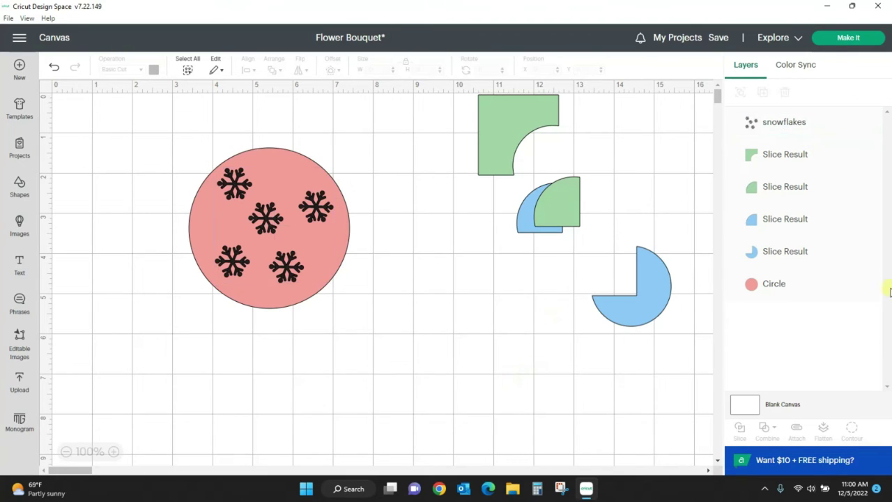
- Slice the welded snowflakes with the red circle and move the black snowflakes, red snowflakes and cut-out circle apart
drag(157, 137, 406, 339)
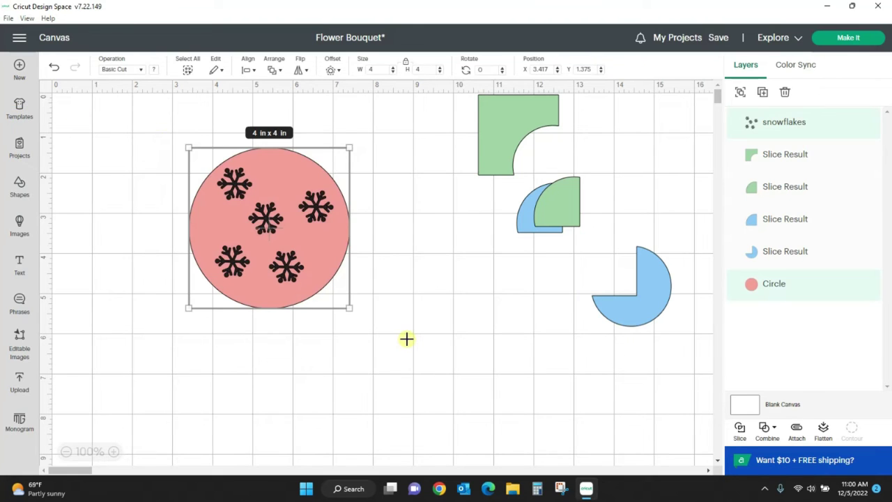
click(740, 428)
drag(338, 264, 532, 380)
drag(283, 261, 144, 397)
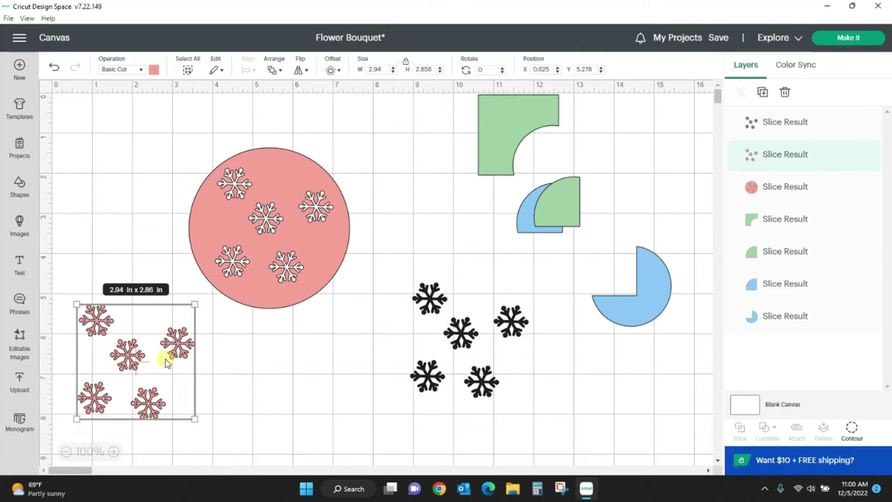
drag(322, 252, 333, 195)
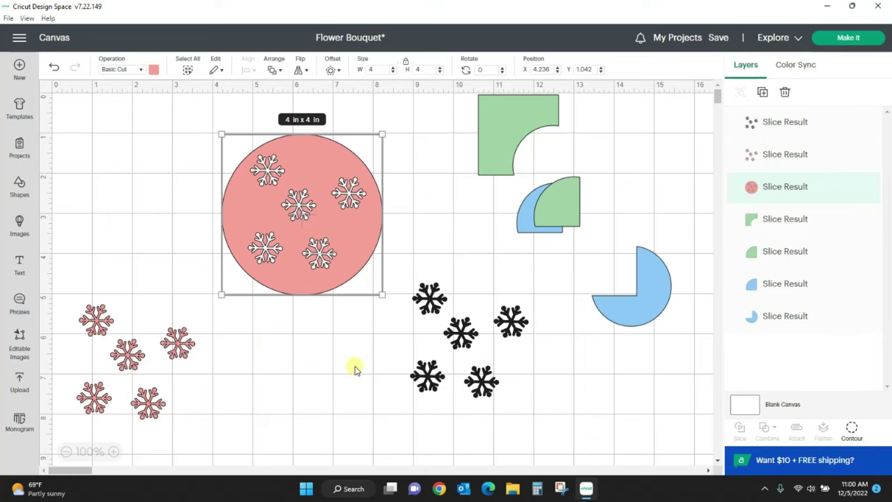
- Clear the canvas by deleting the snowflakes, the cut-out circle and all remaining slice pieces
click(430, 300)
drag(484, 350, 459, 344)
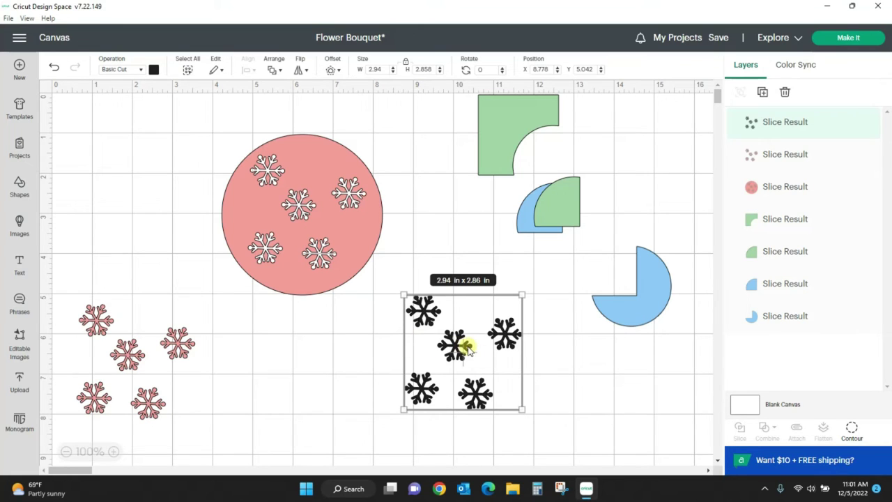
click(785, 92)
drag(202, 341, 504, 336)
click(499, 342)
click(442, 327)
click(472, 334)
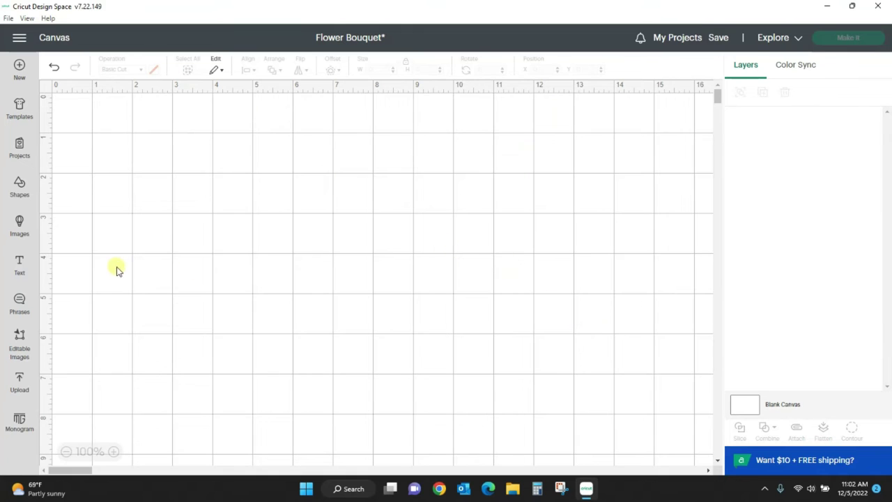
- Add a 2 in circle, duplicate it, and place the two circles side by side
click(19, 187)
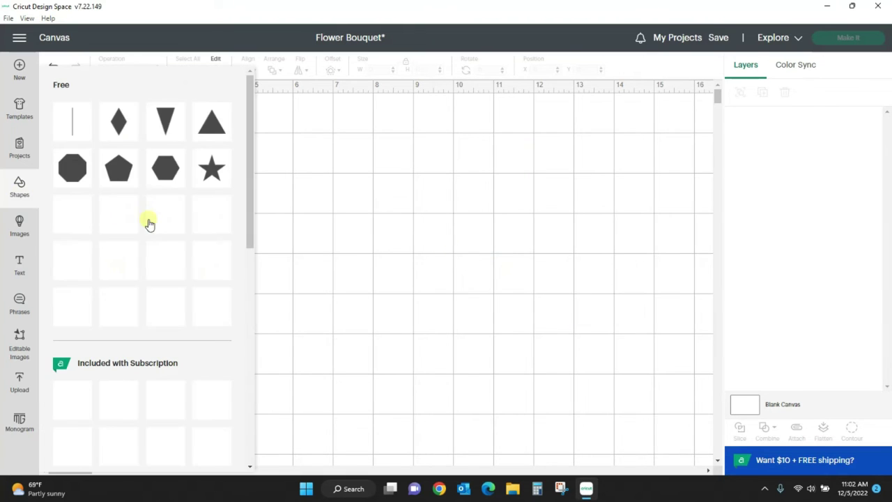
click(213, 304)
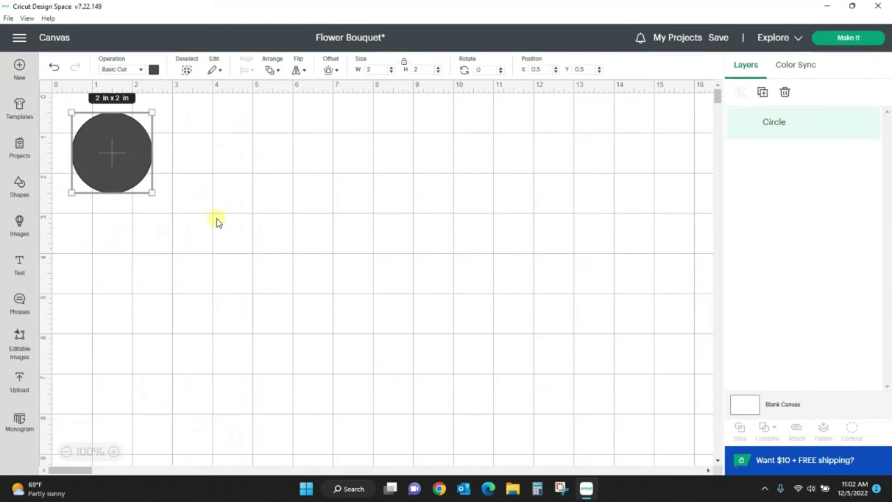
right_click(139, 166)
click(161, 260)
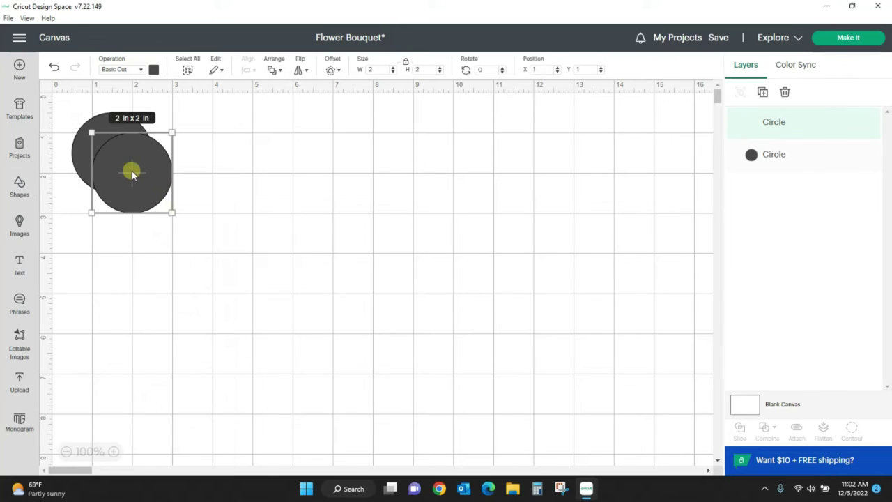
drag(132, 172, 359, 195)
drag(101, 182, 203, 235)
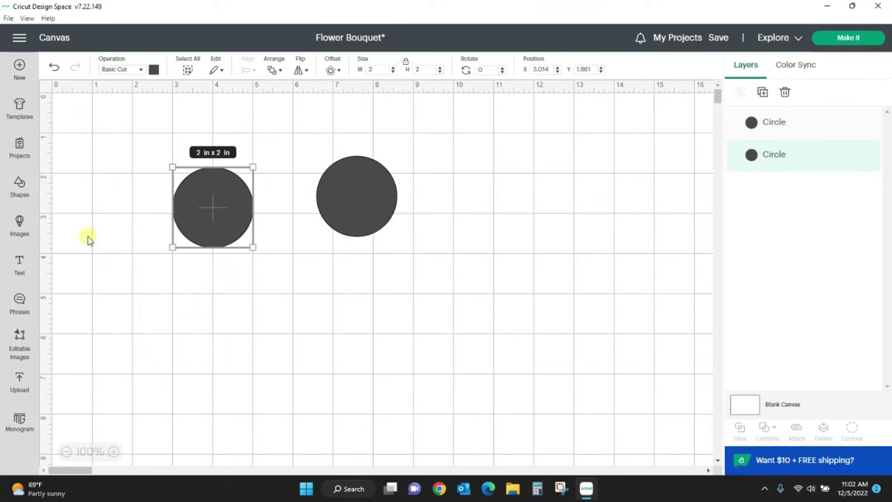
- Add a 2 in square and place it beyond the two circles, in line with them
click(19, 187)
click(210, 260)
drag(173, 199, 515, 201)
- Colour the first circle light red, the second circle light blue and the square light green
click(244, 209)
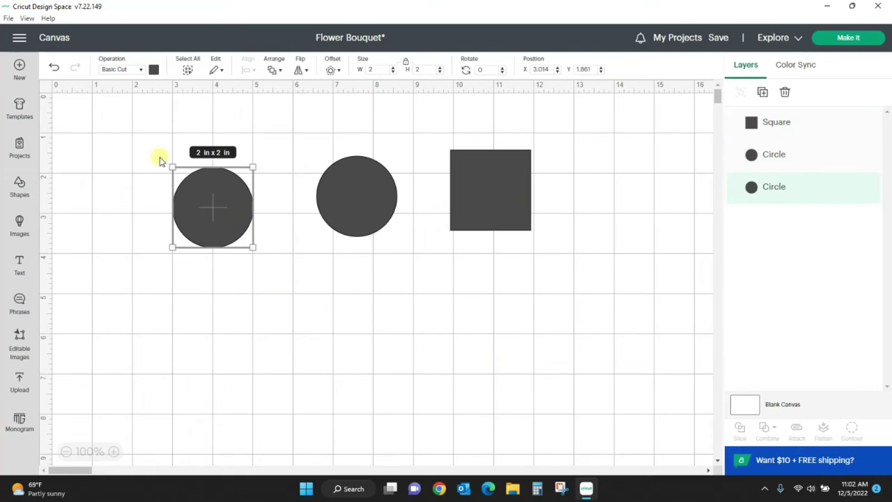
click(154, 69)
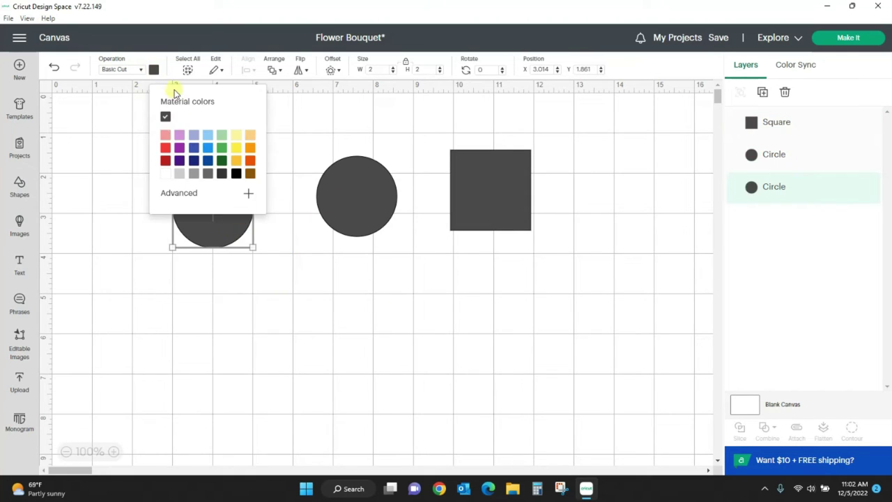
click(163, 136)
click(345, 190)
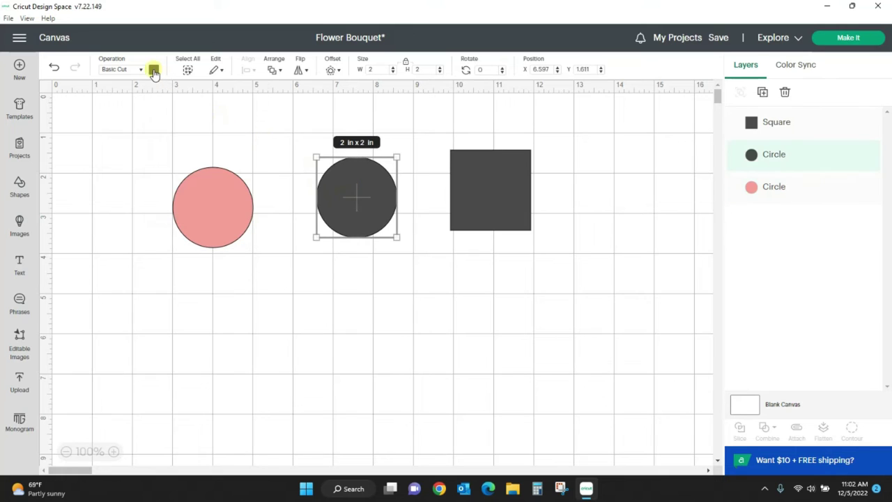
click(154, 70)
click(207, 135)
click(465, 178)
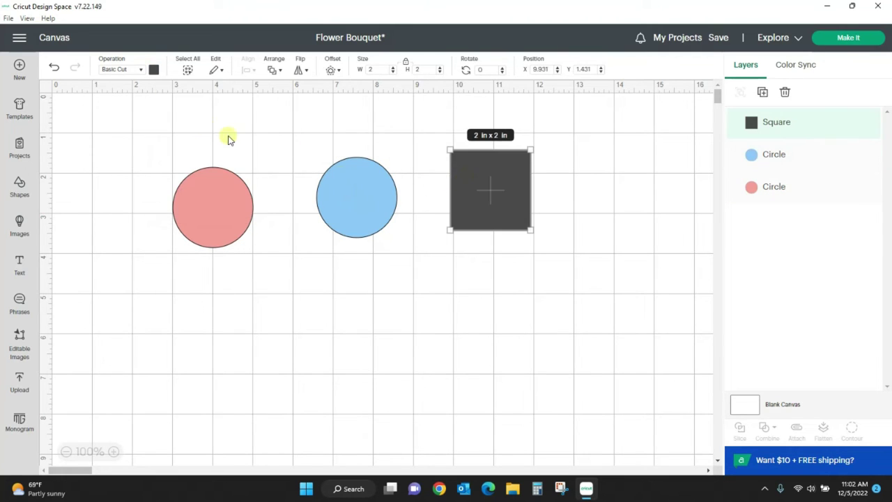
click(154, 69)
click(218, 135)
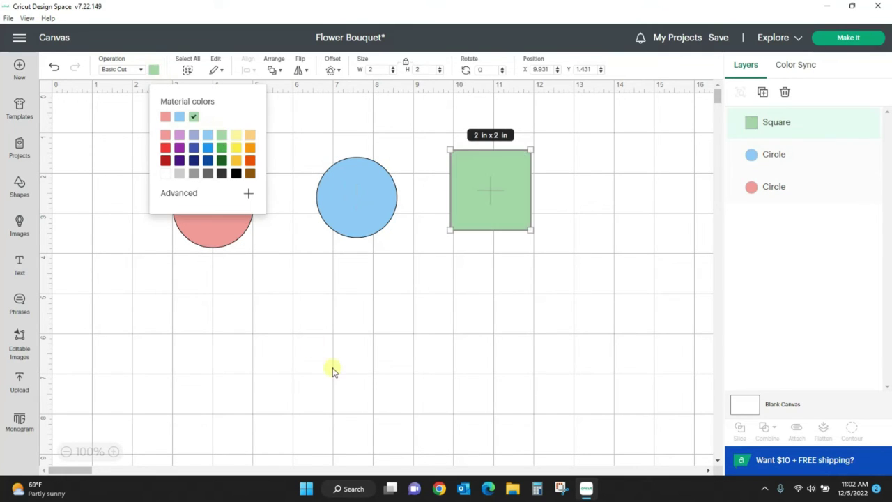
click(523, 247)
- Line up the red circle, blue circle and green square in a level row
drag(512, 210, 515, 237)
mouse_move(402, 212)
mouse_down()
mouse_move(403, 235)
mouse_move(408, 228)
mouse_up()
drag(243, 213, 266, 221)
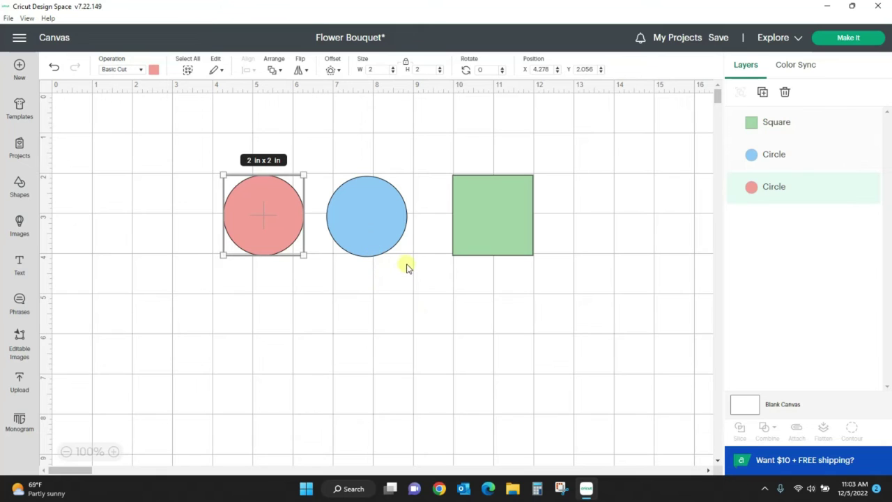
- Overlap the two circles with opposite corners of the square and attach all three shapes
drag(377, 231, 477, 269)
drag(292, 230, 554, 193)
drag(389, 108, 623, 328)
click(796, 430)
drag(514, 221, 487, 253)
drag(434, 319, 419, 341)
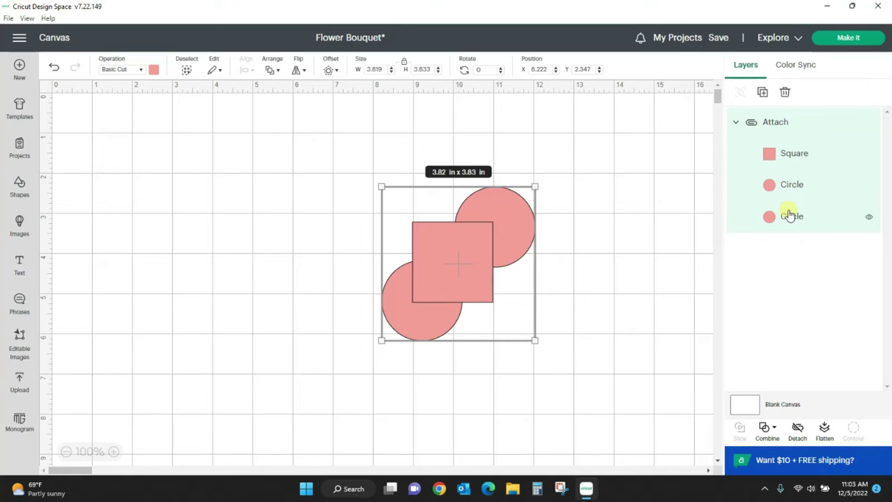
- Duplicate the attached group of circles and square and weld the copy into one shape
key(ctrl+d)
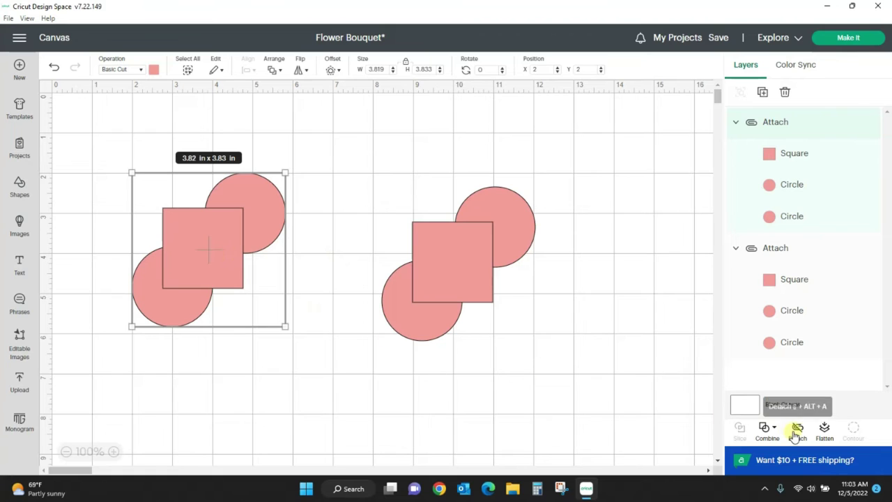
click(770, 432)
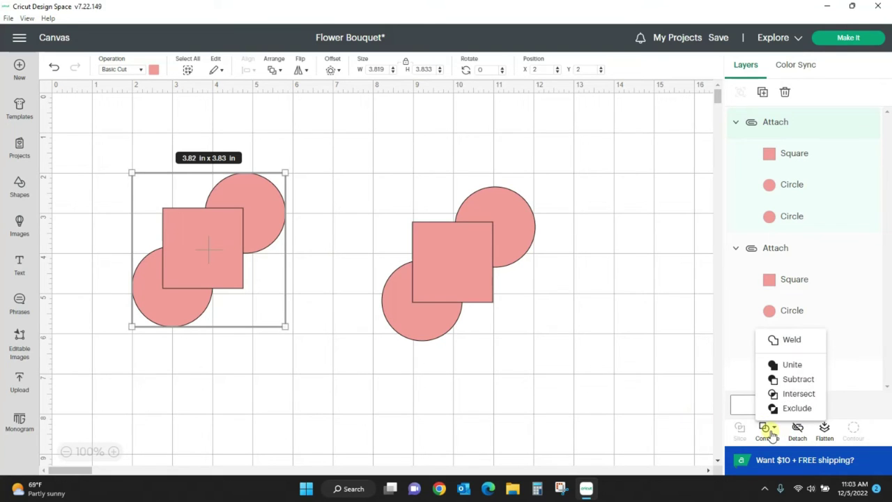
click(792, 340)
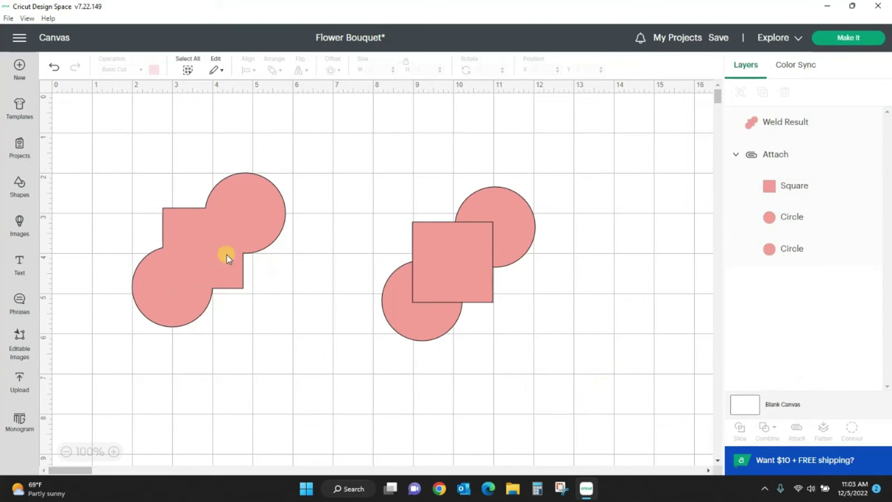
- Reposition the welded shape and the attached group so they sit farther apart for comparison
drag(225, 255, 301, 232)
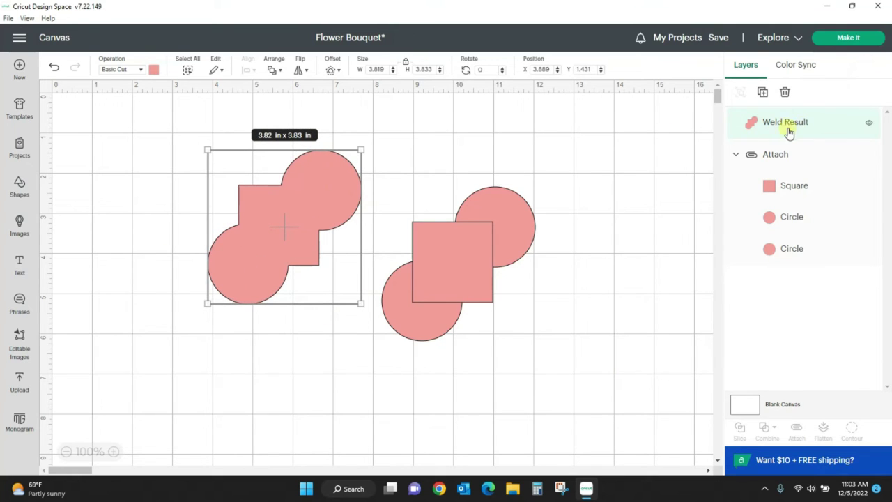
drag(313, 211, 322, 211)
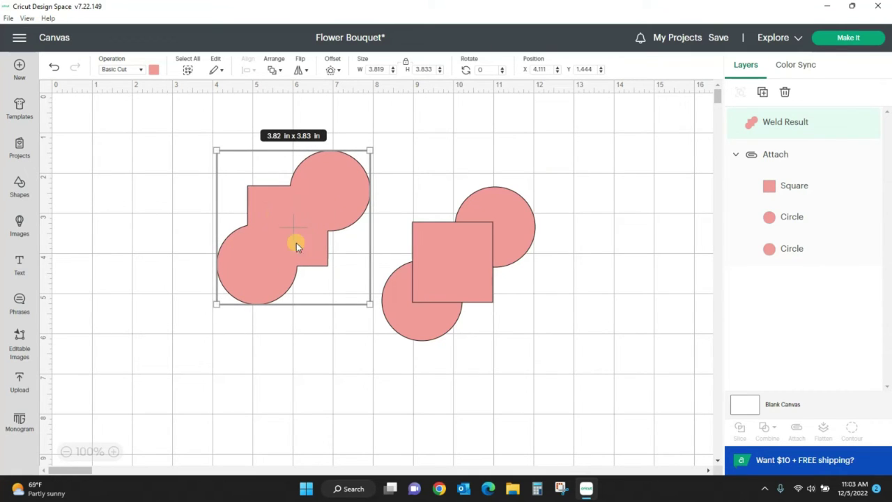
drag(269, 254, 240, 236)
drag(460, 260, 498, 248)
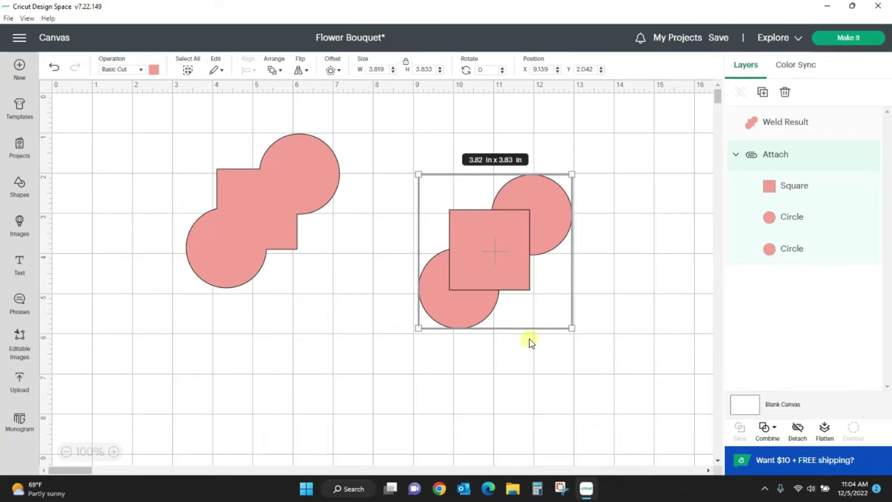
- Delete the welded shape and detach the remaining group into its square and two circles
click(317, 184)
key(Delete)
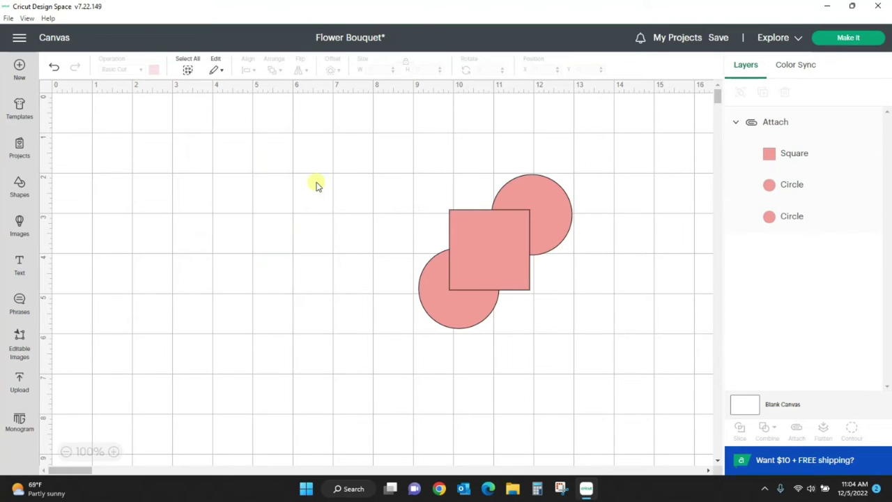
key(ctrl+a)
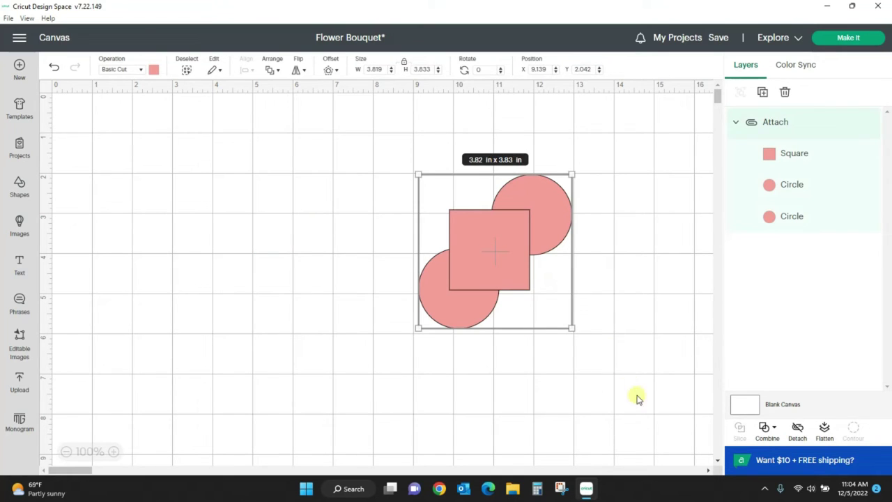
click(798, 431)
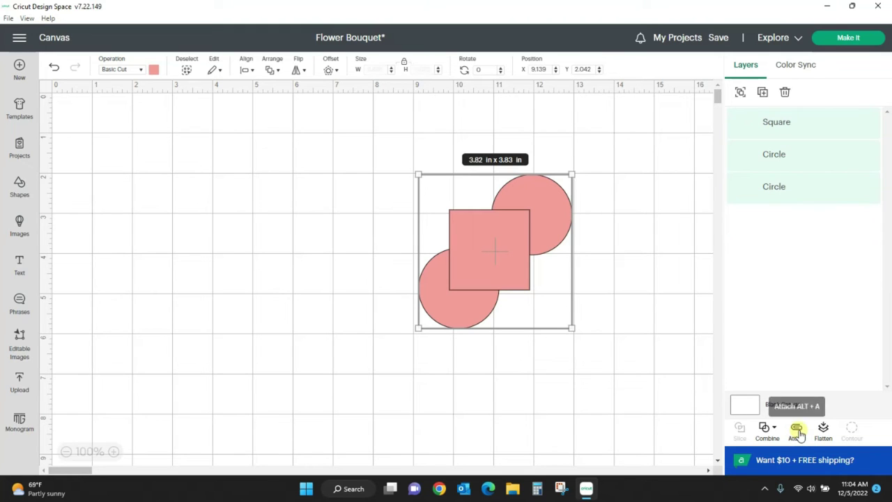
click(451, 398)
- Separate and duplicate the shapes to form a row of five circles above a row of five squares
drag(449, 330, 302, 240)
drag(464, 249, 378, 339)
drag(541, 202, 434, 194)
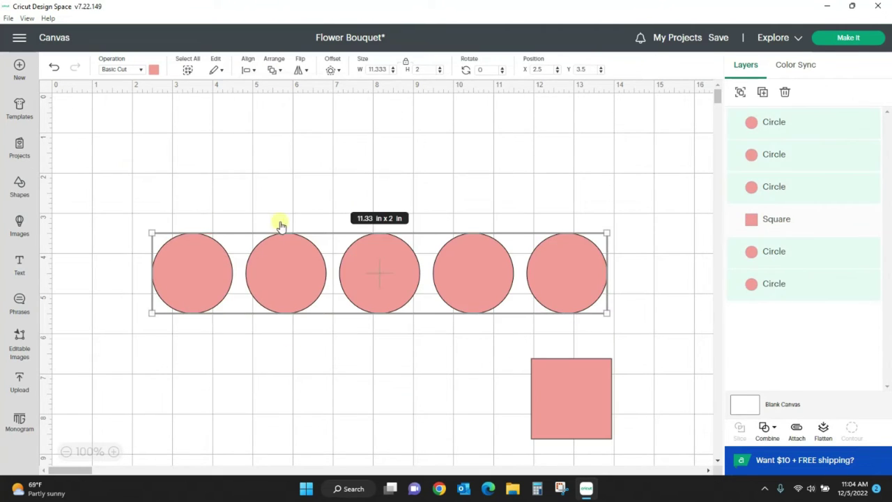
drag(580, 388, 200, 371)
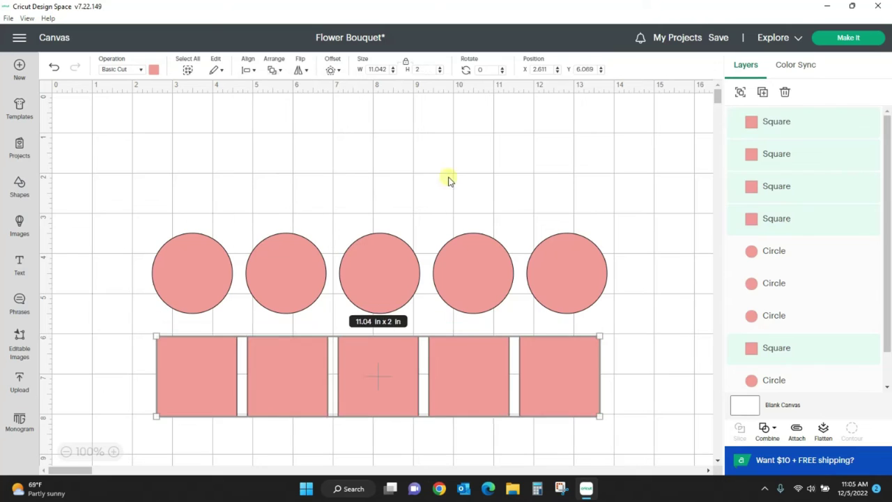
- Preview how the unattached circles and squares are laid out on the cutting mat, and return to the canvas
click(160, 241)
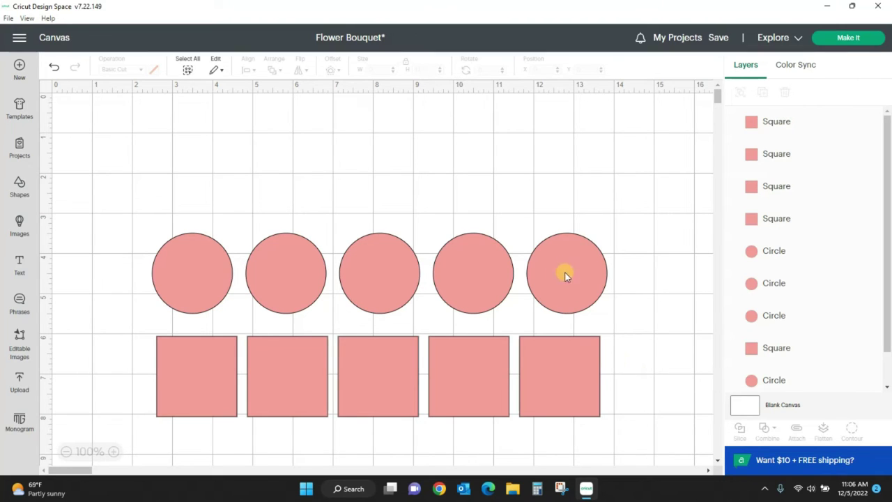
click(859, 39)
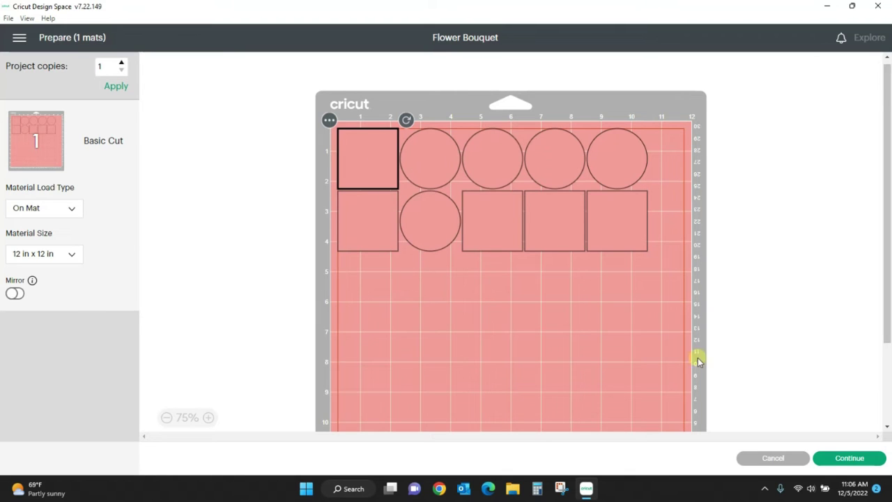
click(774, 458)
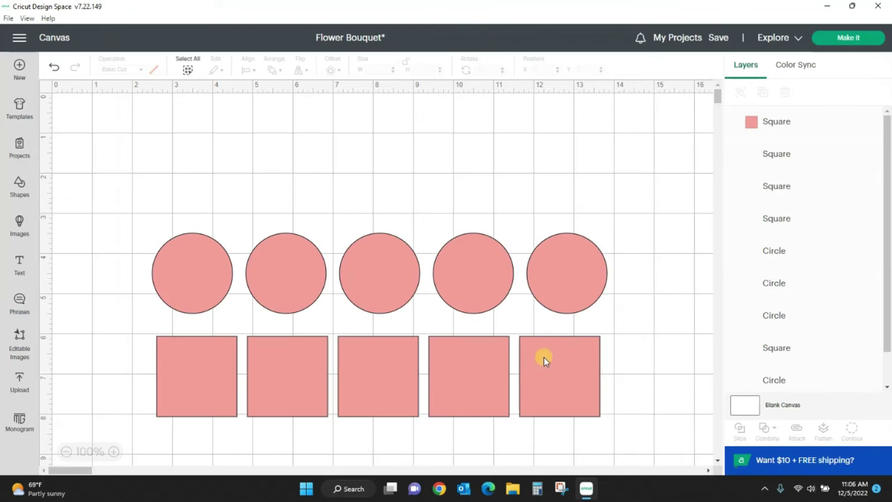
- Attach all the circles and squares and preview their arrangement on the cutting mat before returning to the canvas
drag(103, 177, 653, 435)
click(797, 430)
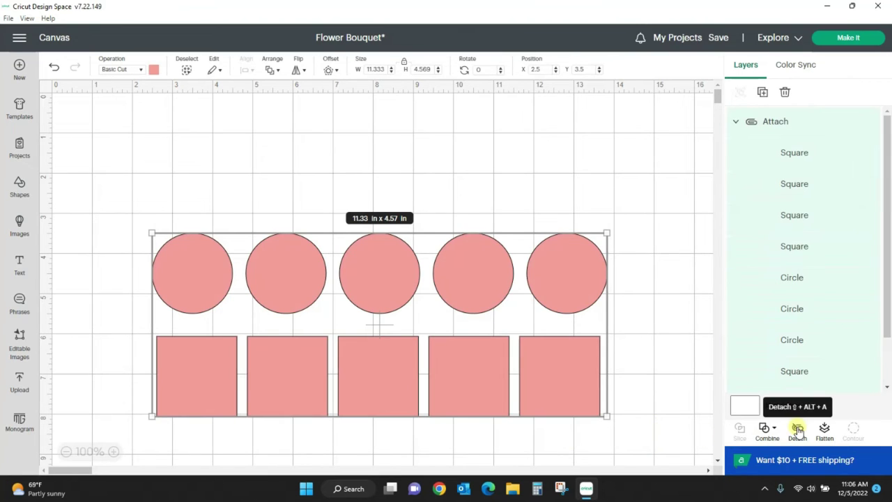
click(850, 39)
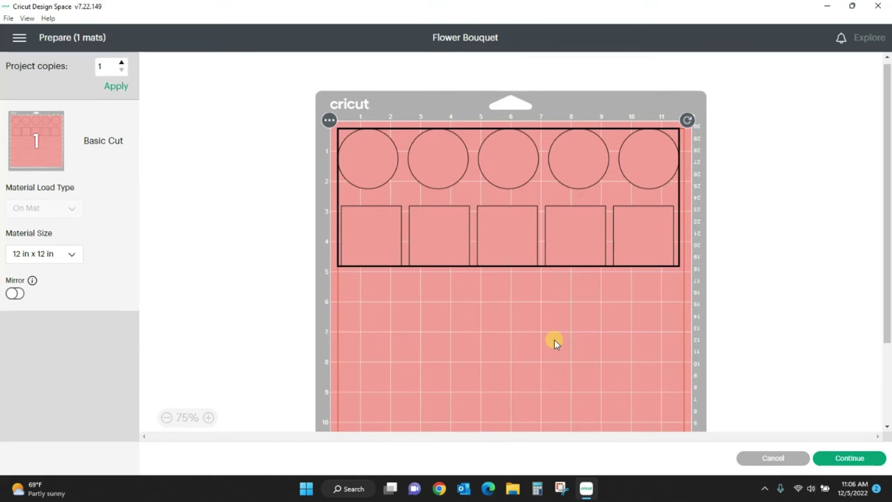
click(773, 458)
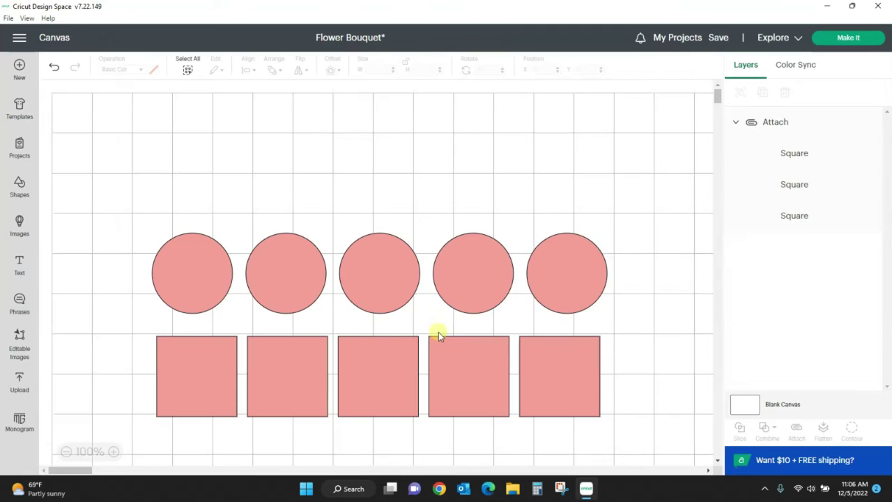
- Move the attached rows higher on the canvas and detach them into individual shapes
click(595, 293)
drag(586, 367, 583, 319)
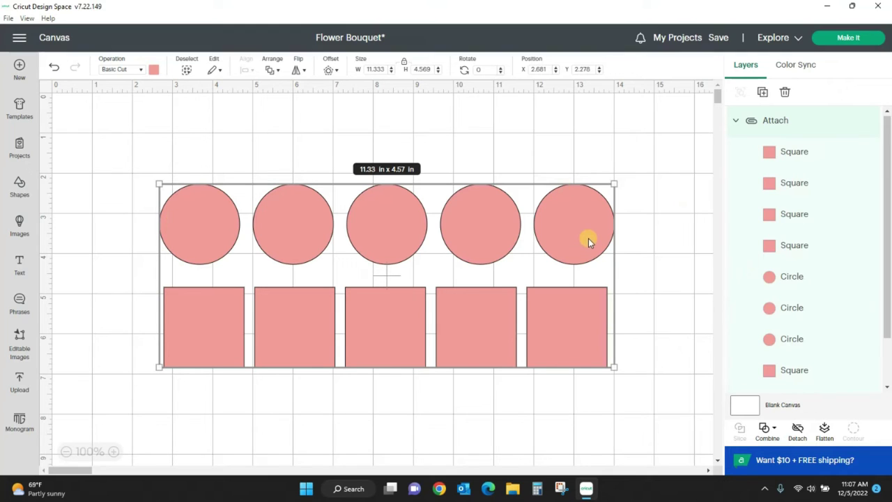
click(798, 427)
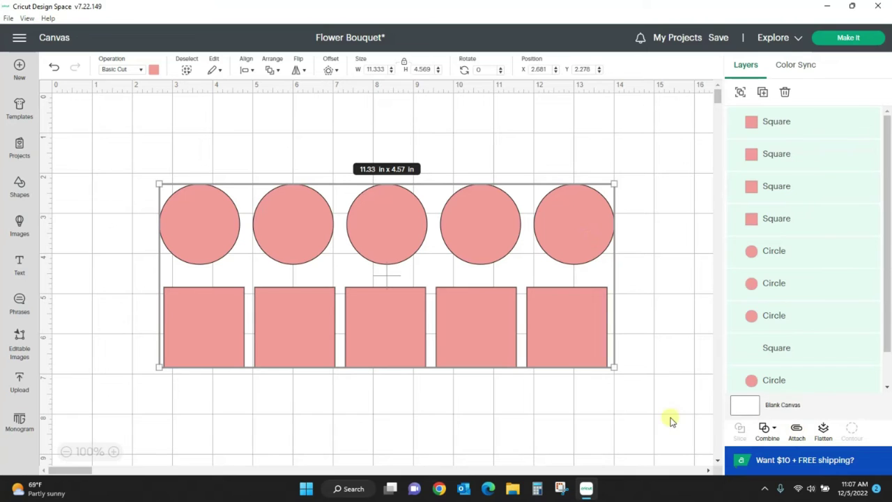
click(664, 441)
- Align the right edge of the fifth square with the circle directly above it
click(593, 346)
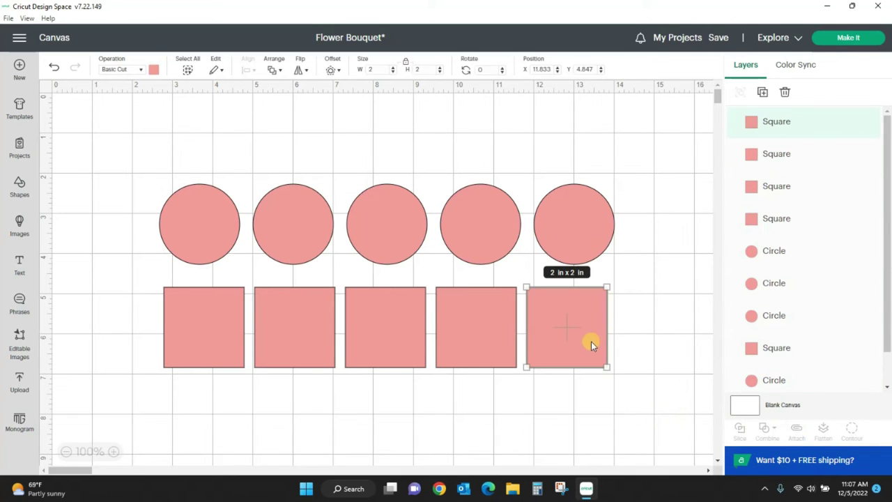
shift+click(592, 224)
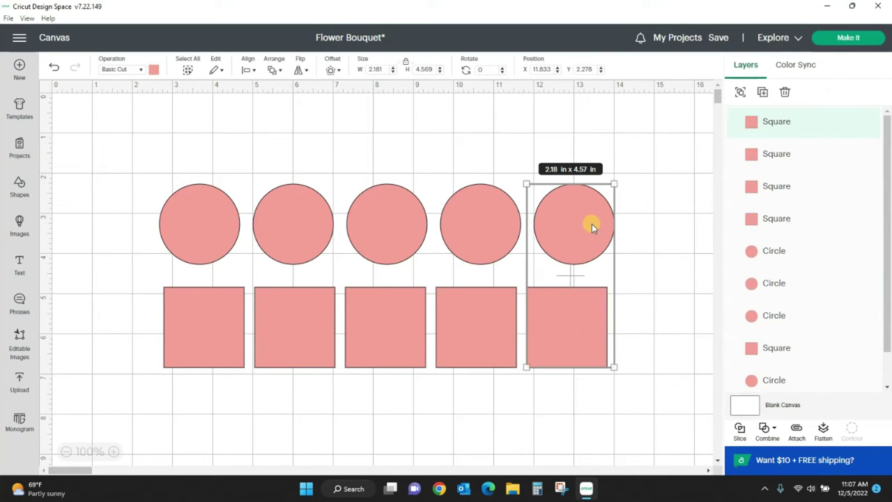
click(247, 71)
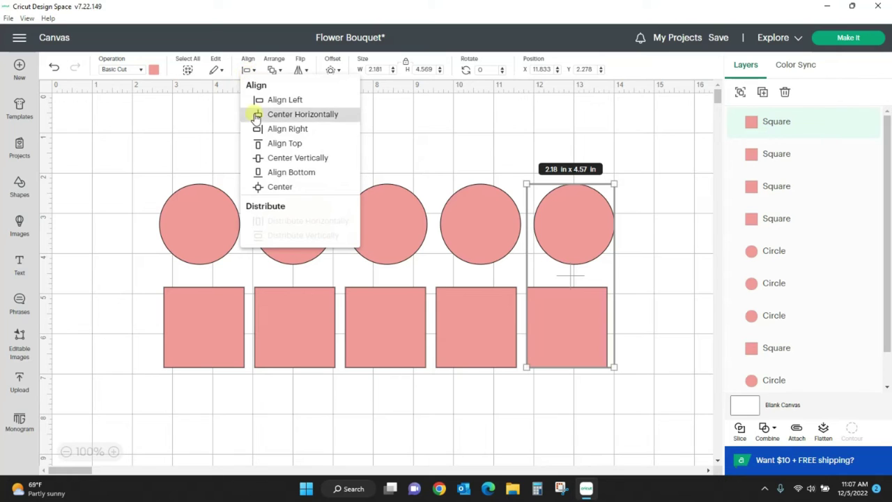
click(286, 128)
click(209, 396)
- Align the left edge of the first square with the circle directly above it
click(205, 333)
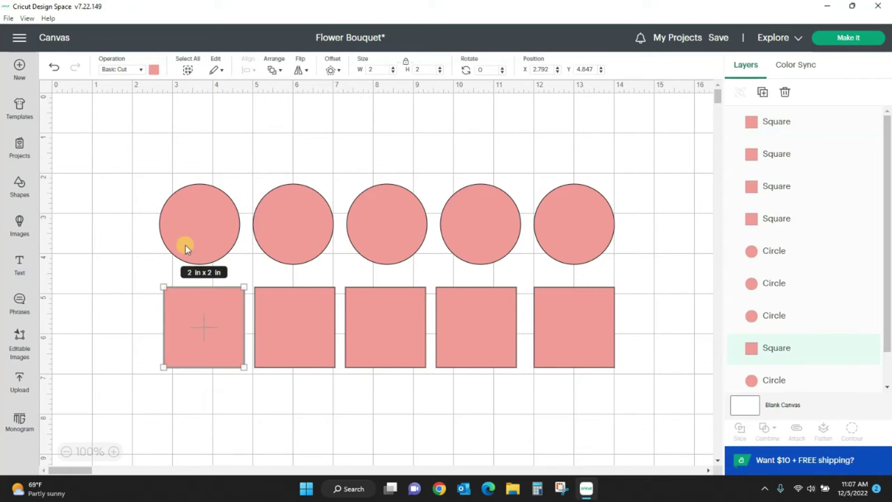
shift+click(187, 232)
click(247, 70)
click(261, 104)
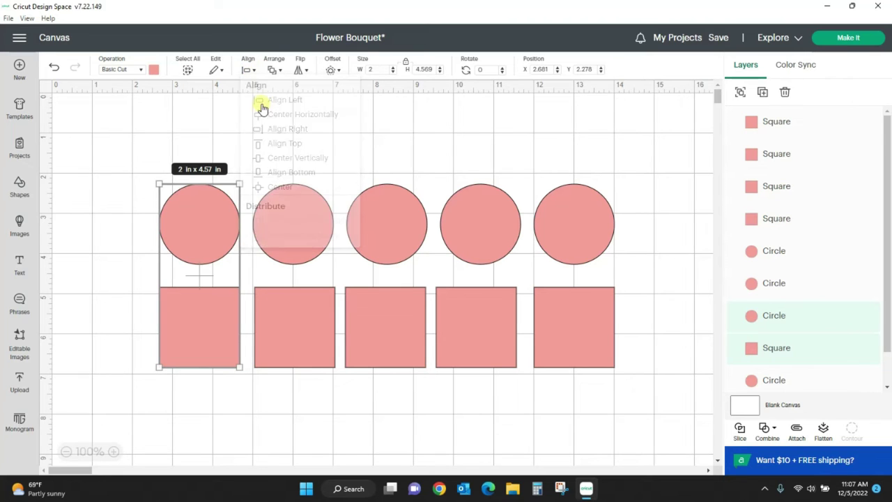
click(282, 403)
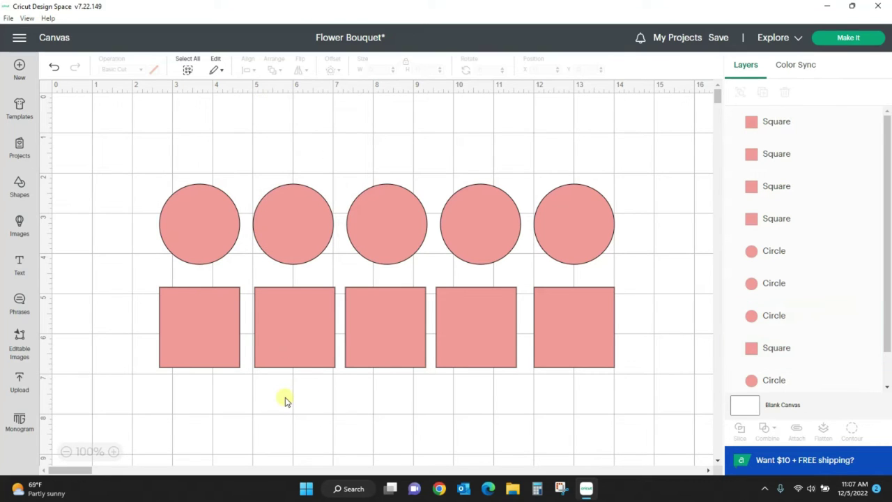
click(190, 224)
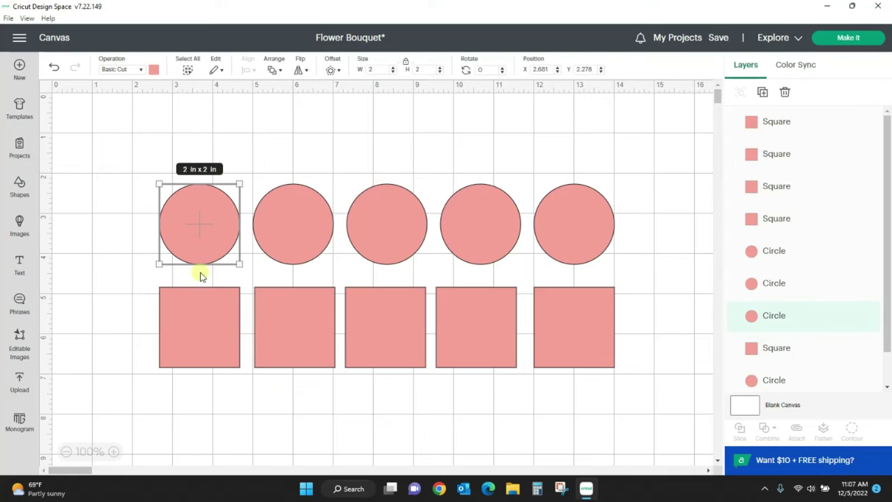
shift+click(195, 322)
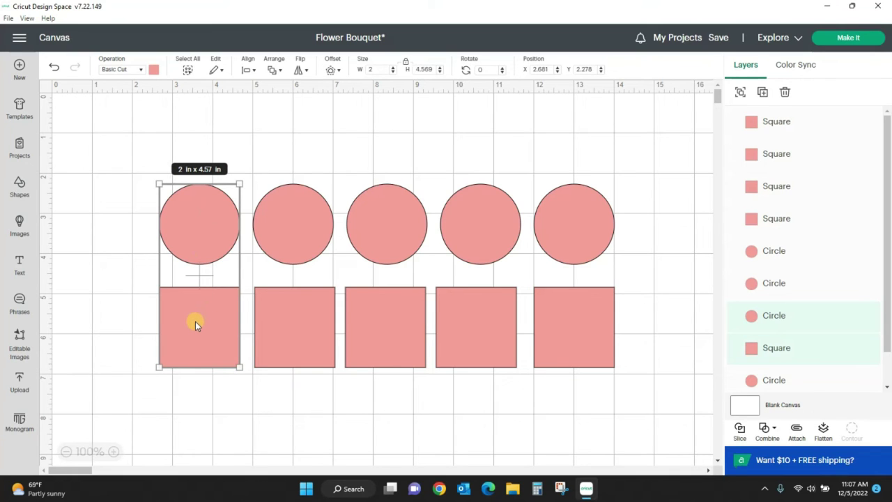
click(227, 412)
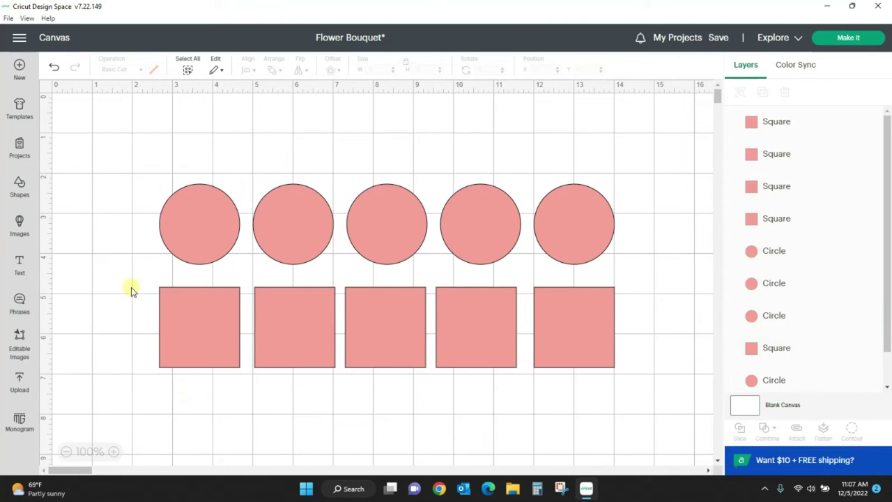
- Attach all the circles and realigned squares, preview their layout on the cutting mat, and return to the canvas
drag(127, 156, 676, 436)
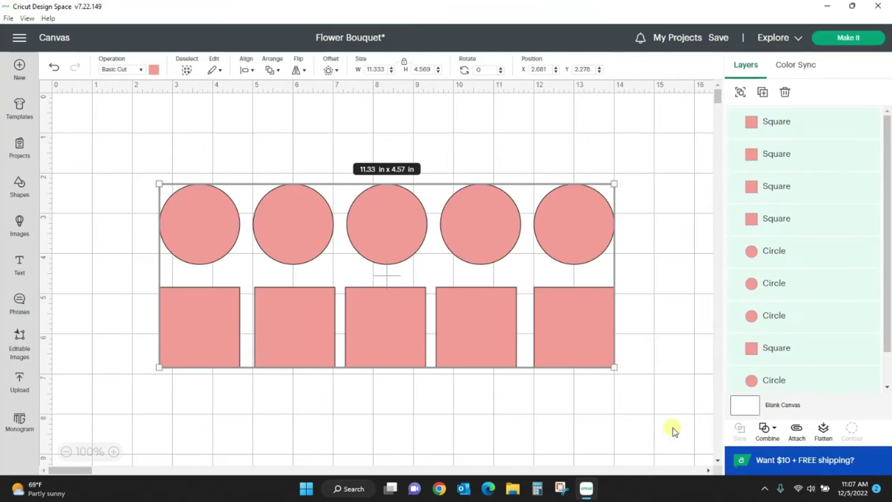
click(797, 429)
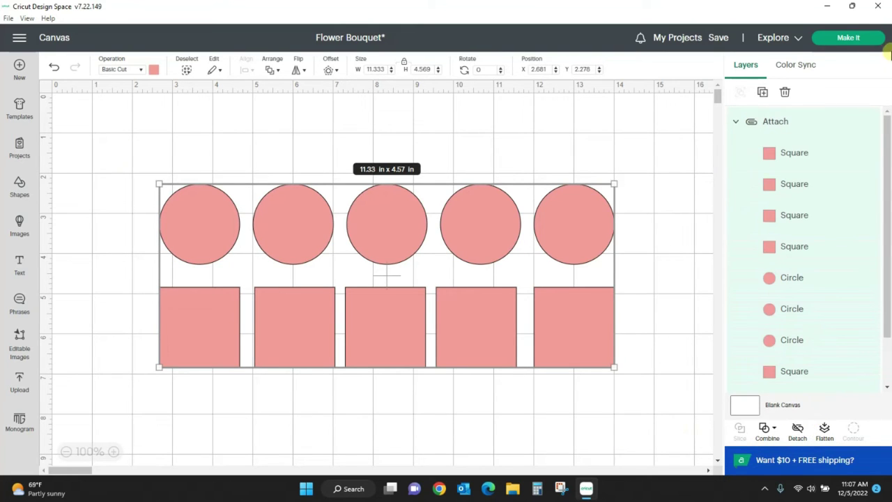
click(864, 38)
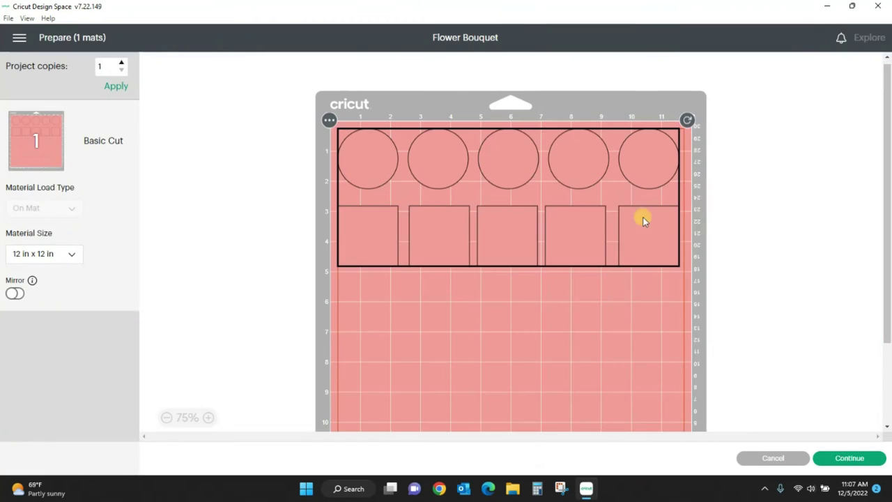
click(789, 443)
- Detach the circles and squares and weld them all into a single shape
drag(124, 136, 674, 416)
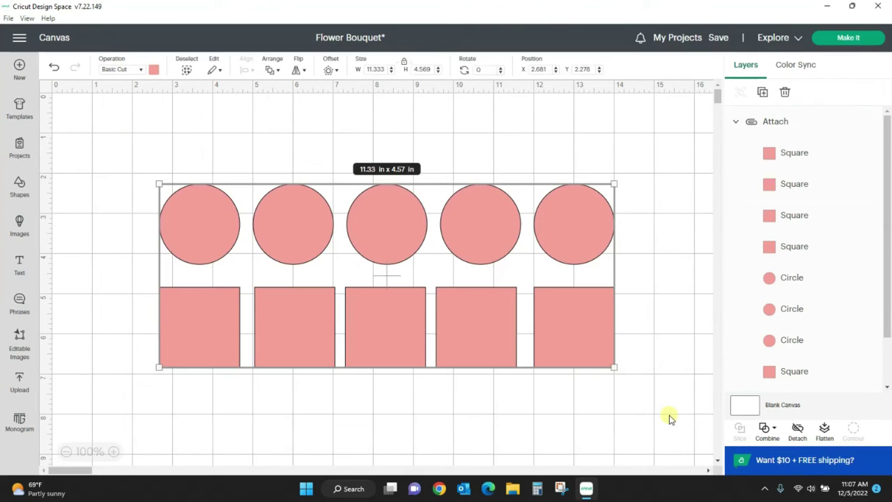
click(796, 428)
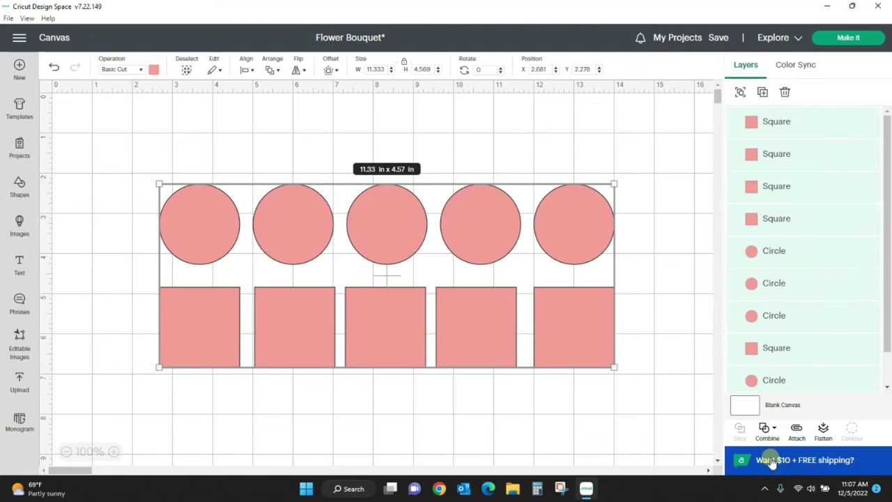
click(775, 432)
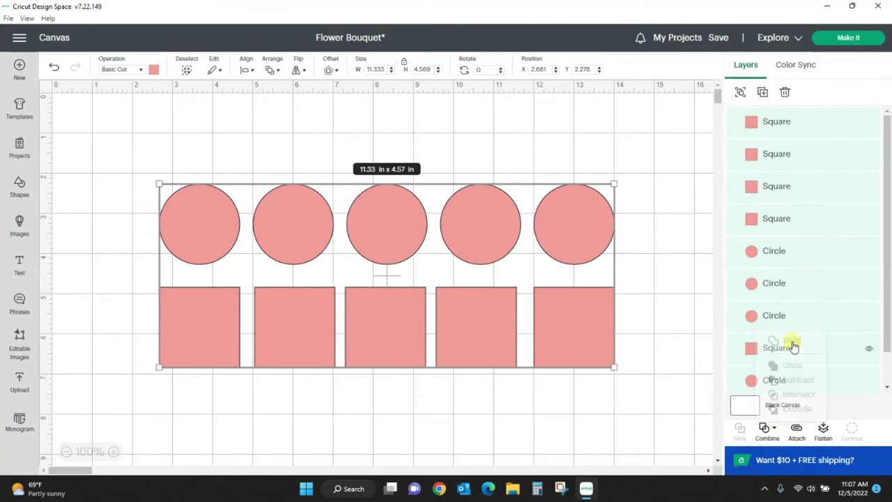
click(789, 341)
mouse_move(577, 331)
mouse_down()
mouse_move(597, 311)
mouse_move(578, 317)
mouse_up()
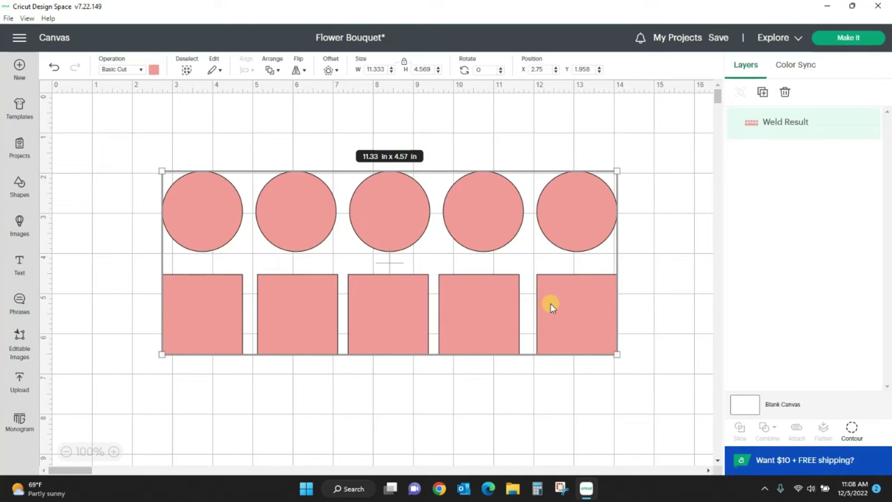
- Delete the welded shape and insert a new circle on the empty canvas
key(Delete)
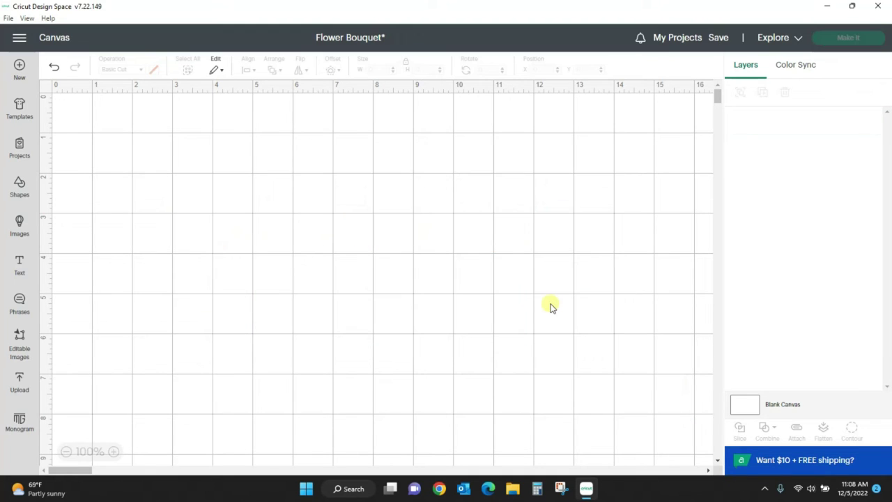
click(18, 184)
click(208, 305)
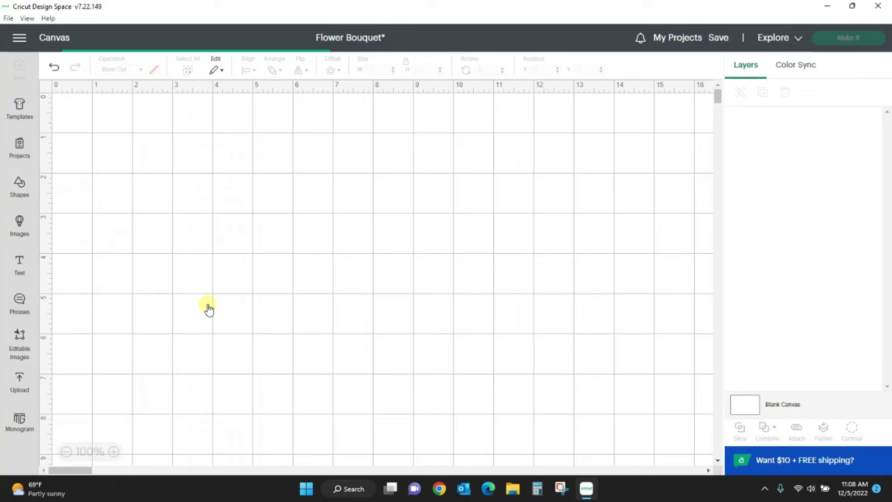
- Duplicate the circle and arrange the two copies side by side without overlap
right_click(130, 161)
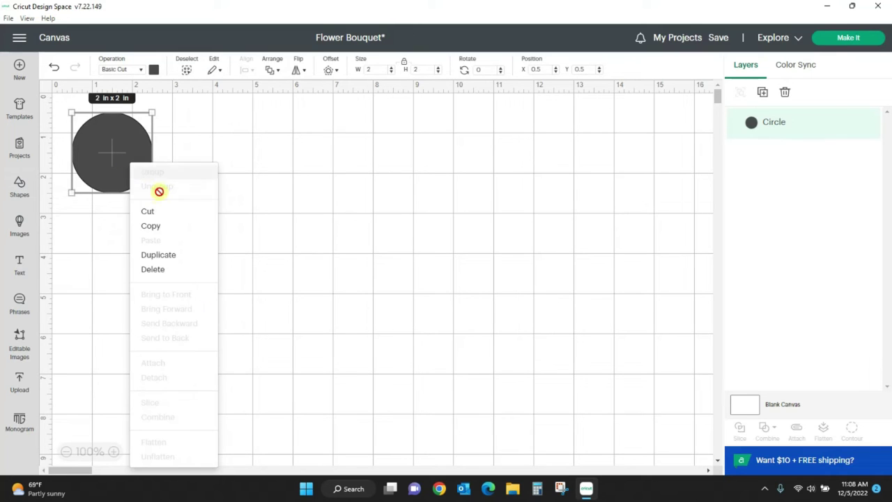
click(160, 255)
drag(156, 181, 271, 171)
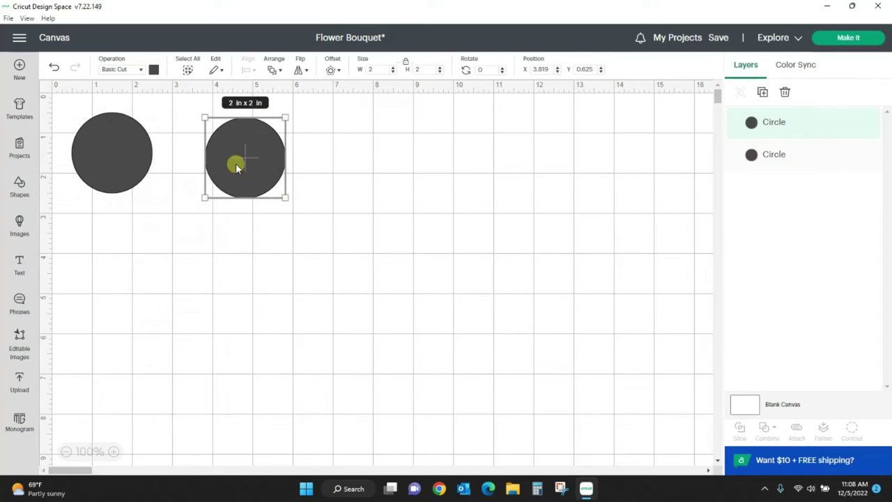
drag(123, 160, 153, 163)
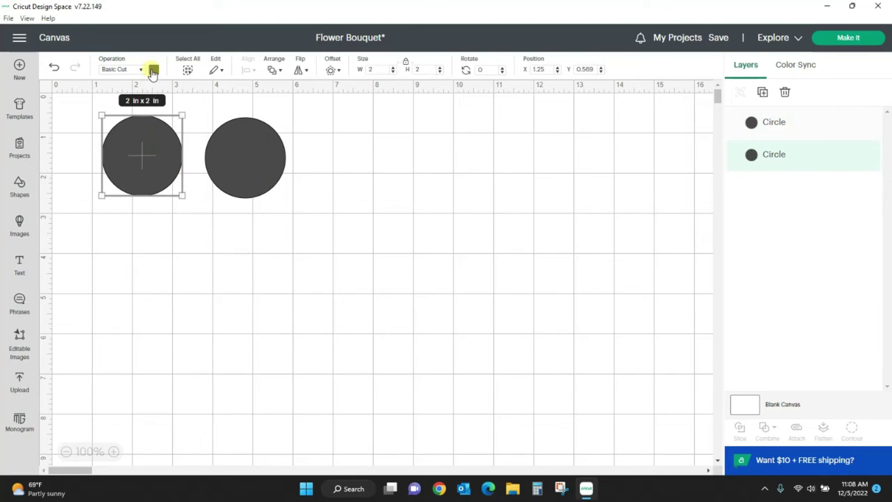
- Color the original circle light pink and its duplicate light blue
click(153, 70)
click(165, 118)
click(276, 159)
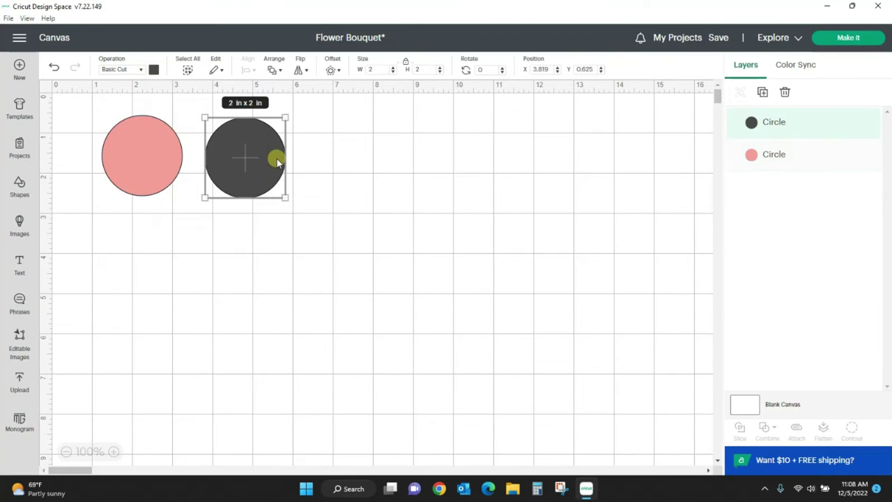
click(153, 71)
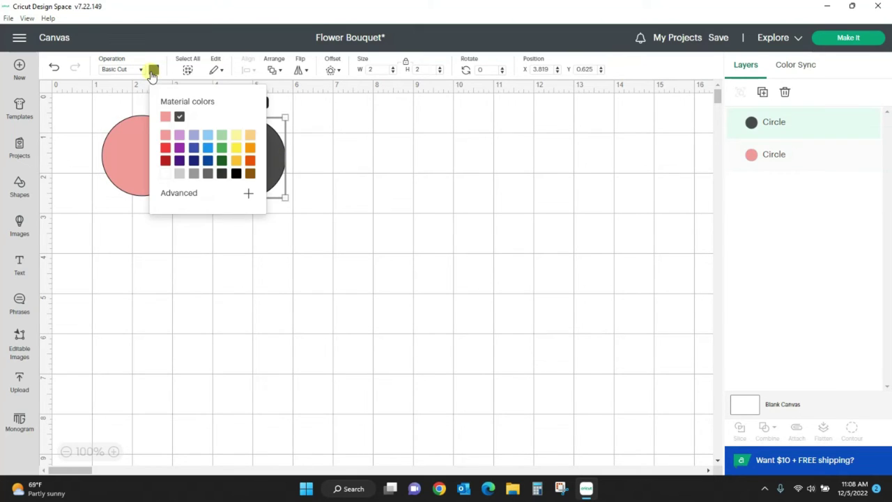
click(208, 135)
click(274, 264)
- Shrink the pink circle to about 1.21 in and place it in front of the blue circle, roughly centered
drag(143, 167, 371, 272)
click(450, 313)
drag(346, 244, 246, 165)
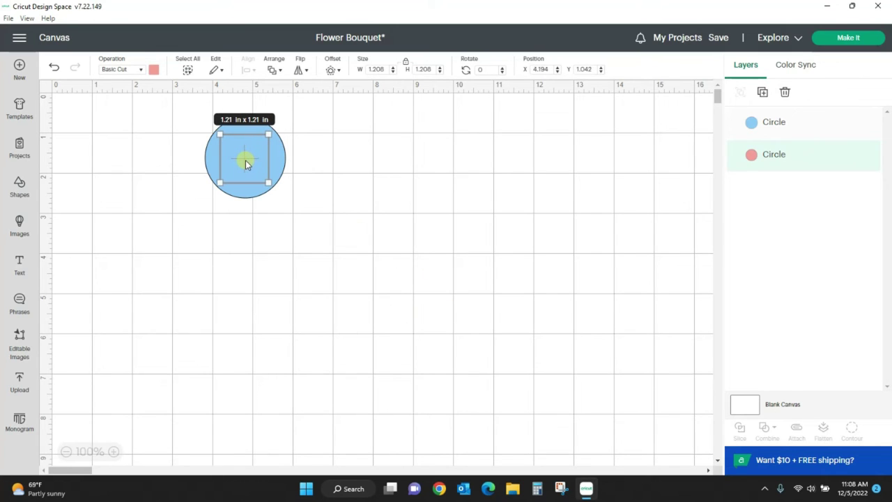
click(275, 70)
click(291, 83)
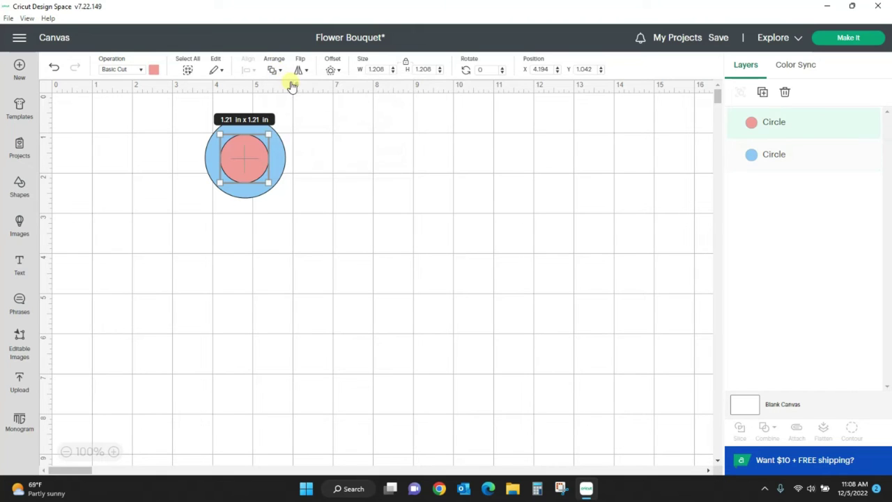
click(398, 218)
- Slice the pink circle out of the blue circle and pull the cut-out discs away from the ring
drag(195, 104, 341, 233)
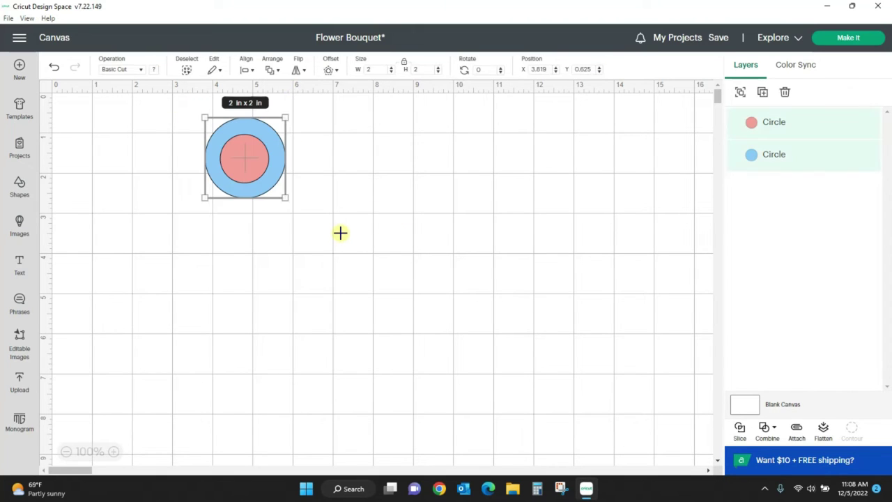
click(739, 427)
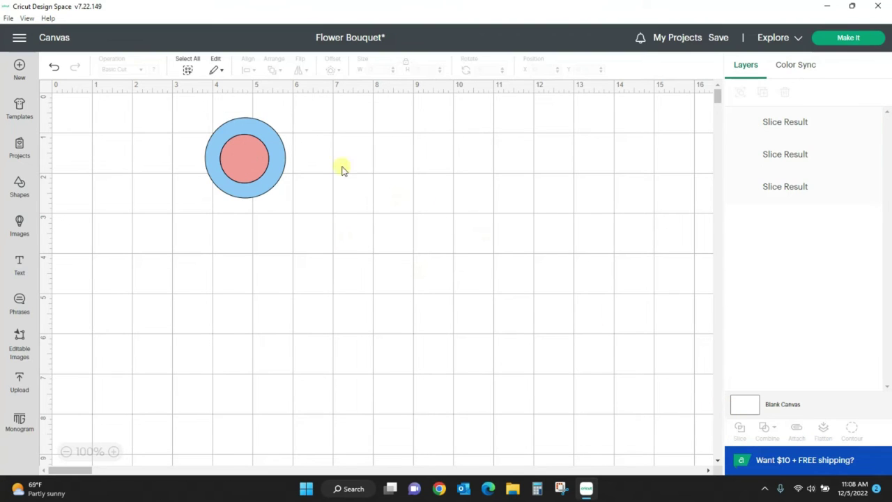
click(258, 158)
drag(259, 157, 466, 253)
drag(243, 196, 316, 260)
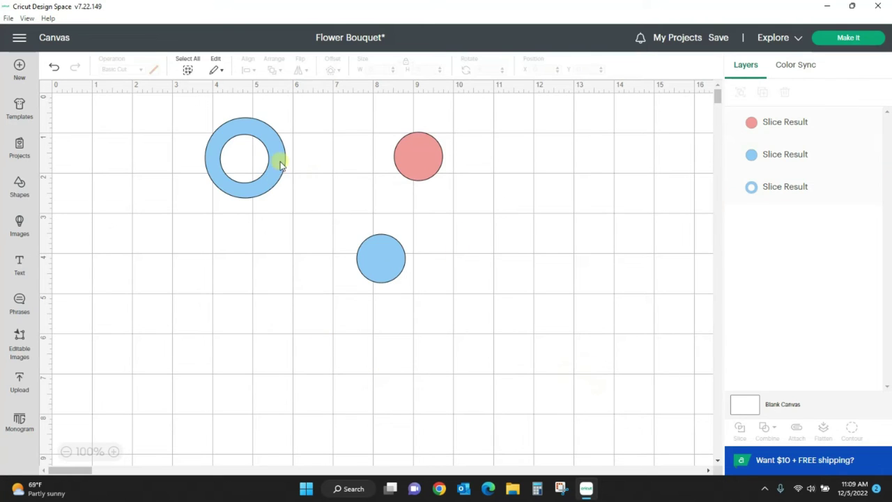
- Rearrange the sliced pieces so the small blue disc sits just above the blue ring and the pink disc stands apart
drag(281, 165, 307, 286)
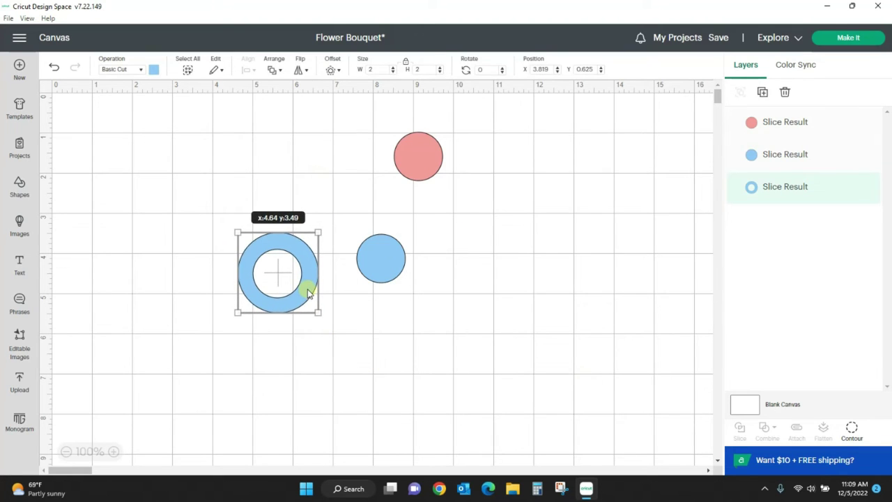
drag(383, 265, 291, 243)
drag(415, 162, 406, 262)
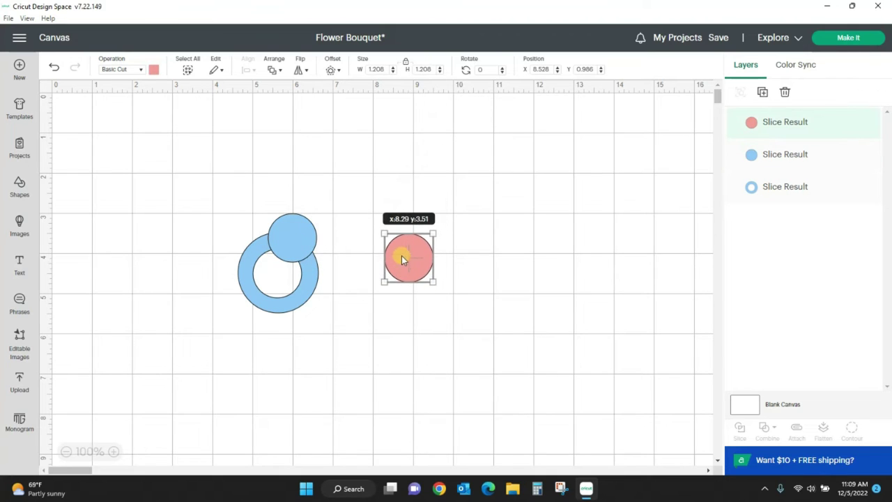
drag(301, 242, 323, 217)
drag(411, 265, 419, 286)
- Attach the blue disc to the blue ring, preview the pink and blue cutting mats, and return to the canvas
drag(185, 127, 364, 350)
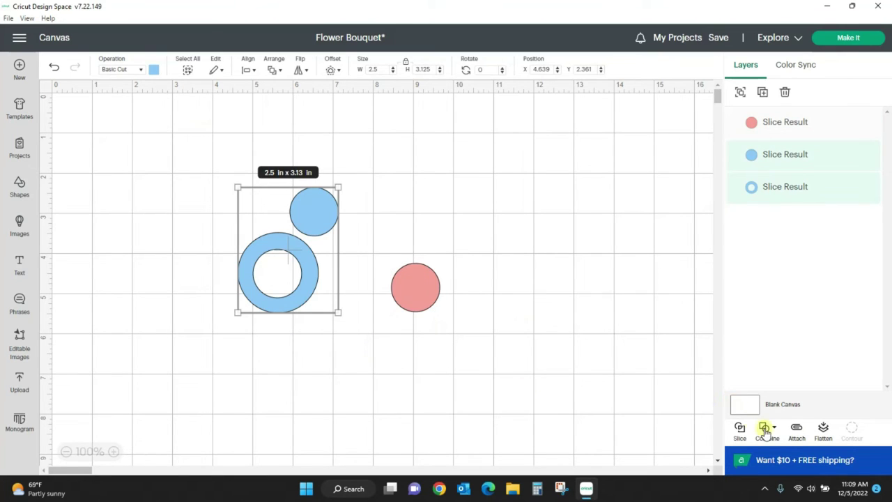
click(797, 427)
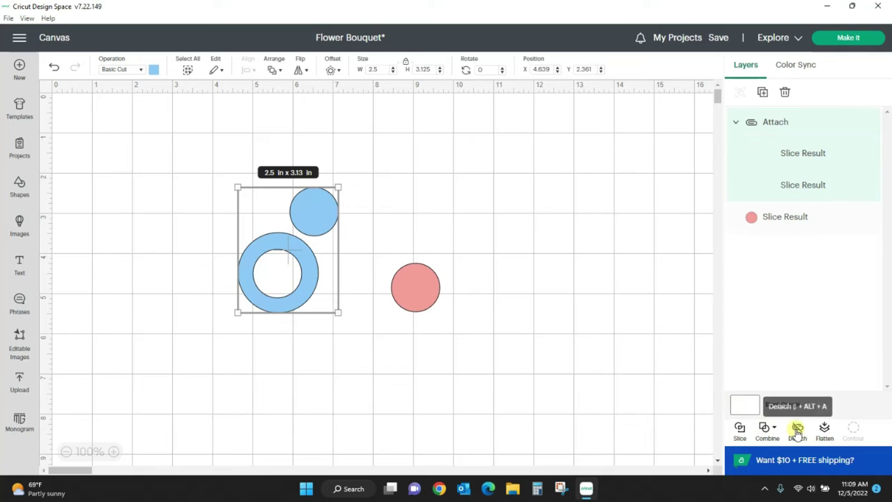
click(849, 39)
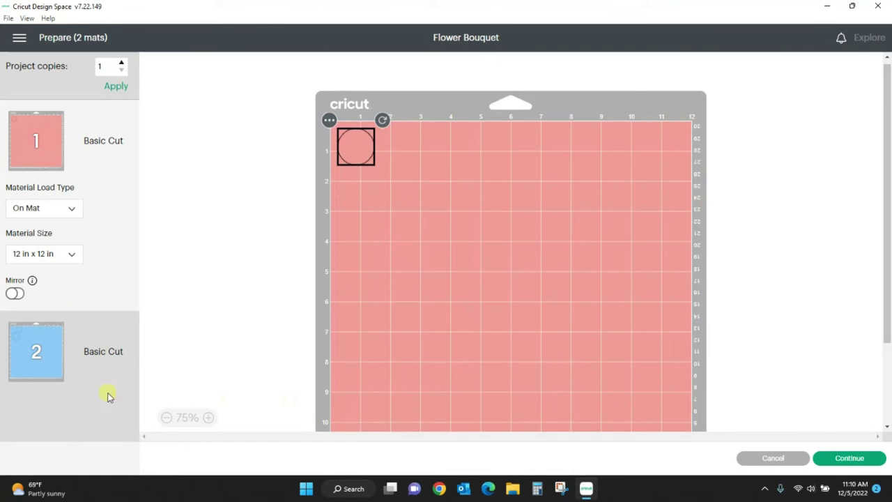
click(39, 354)
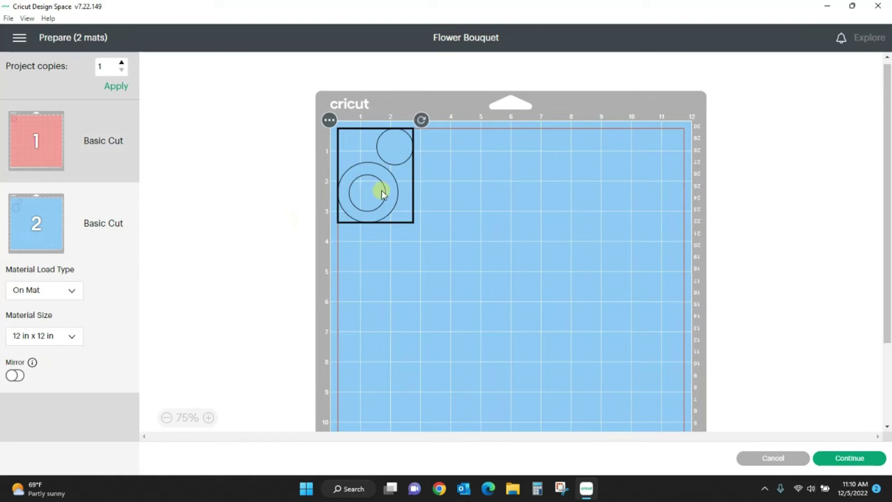
click(54, 142)
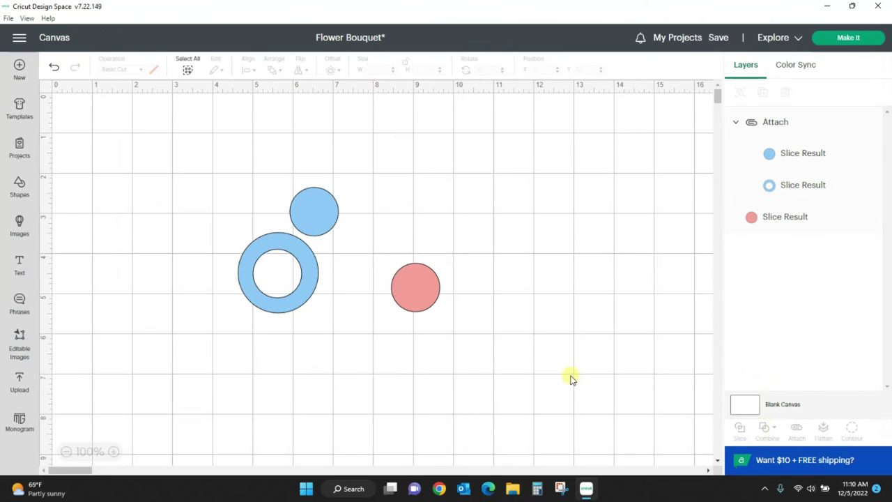
drag(412, 300, 379, 284)
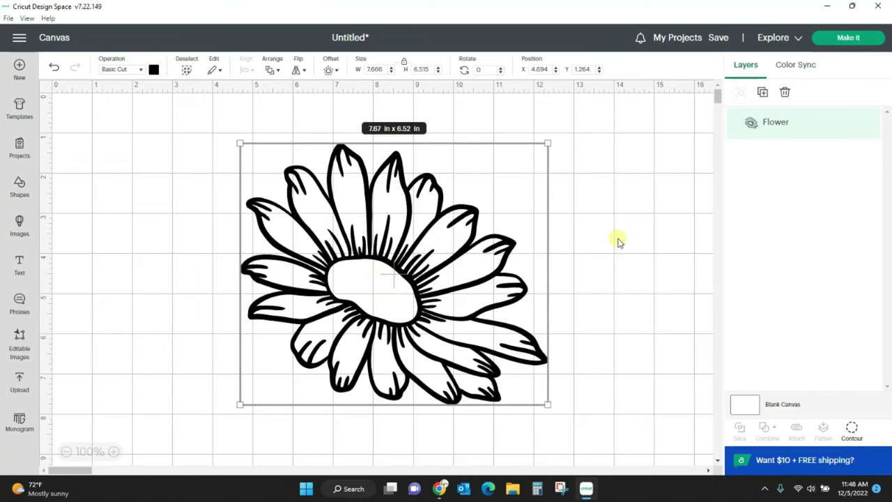
- Hide all contours of the flower outline to turn it into a solid black silhouette
drag(454, 279, 452, 259)
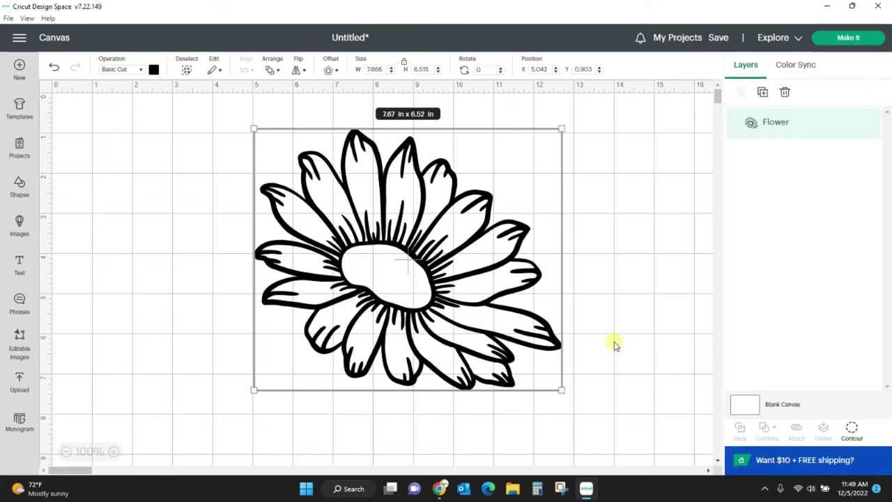
click(851, 431)
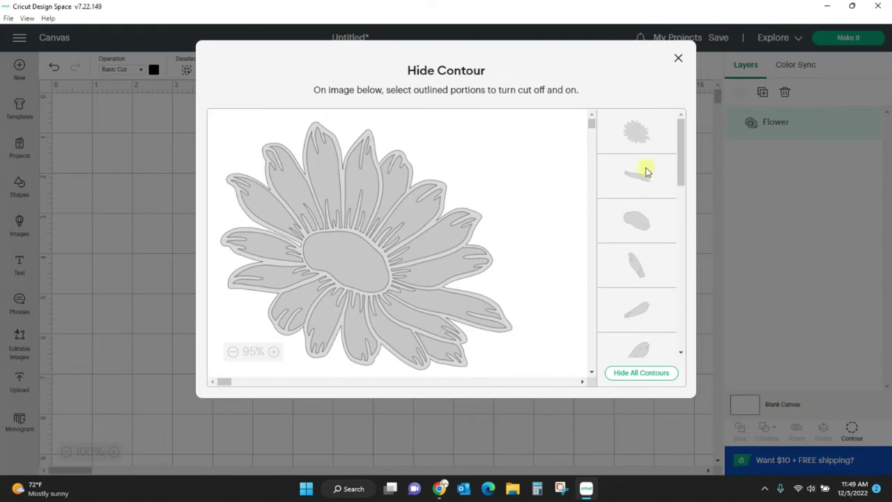
drag(684, 131, 689, 316)
drag(694, 257, 674, 96)
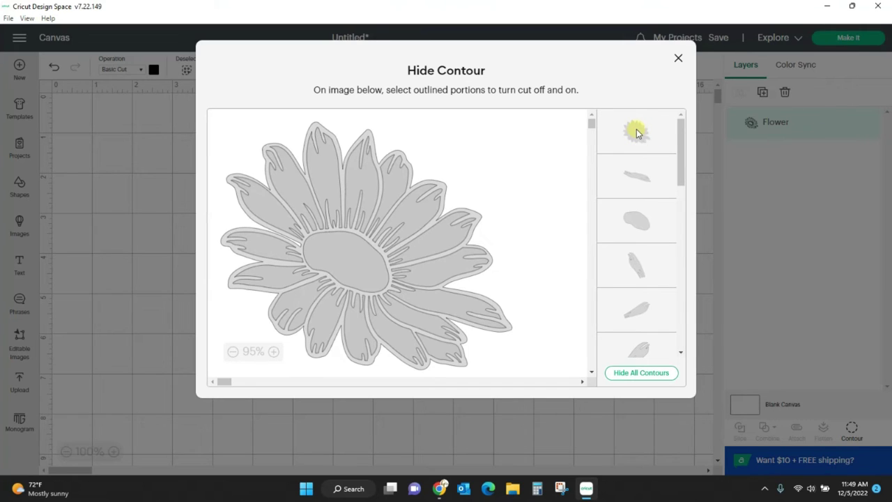
click(635, 374)
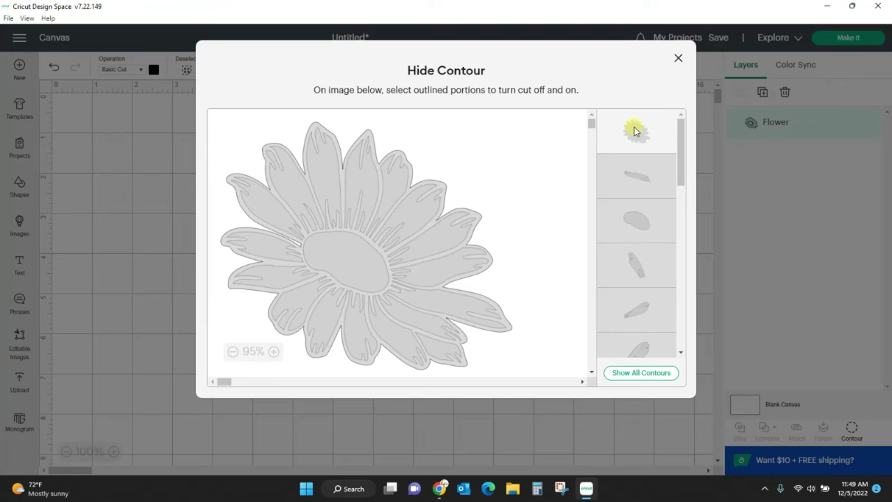
click(677, 60)
mouse_move(454, 295)
mouse_down()
mouse_move(432, 319)
mouse_move(468, 293)
mouse_up()
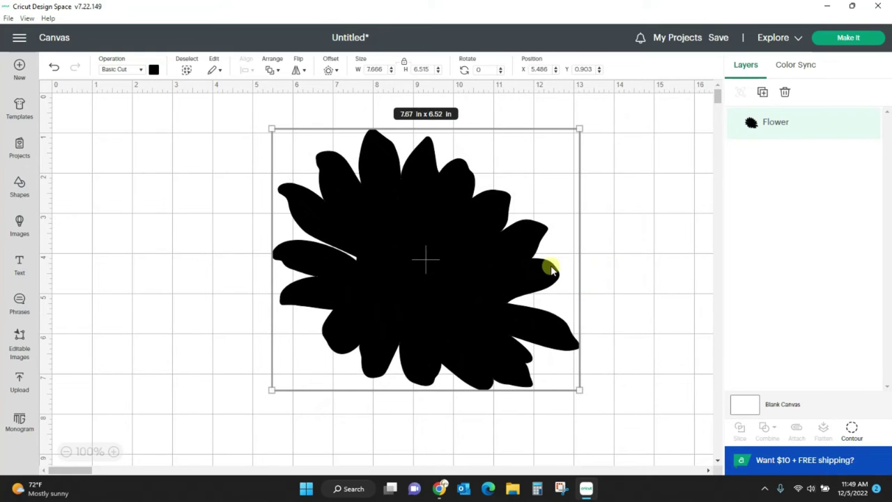
- Duplicate the black flower silhouette and spread the two copies apart side by side on the canvas
right_click(465, 259)
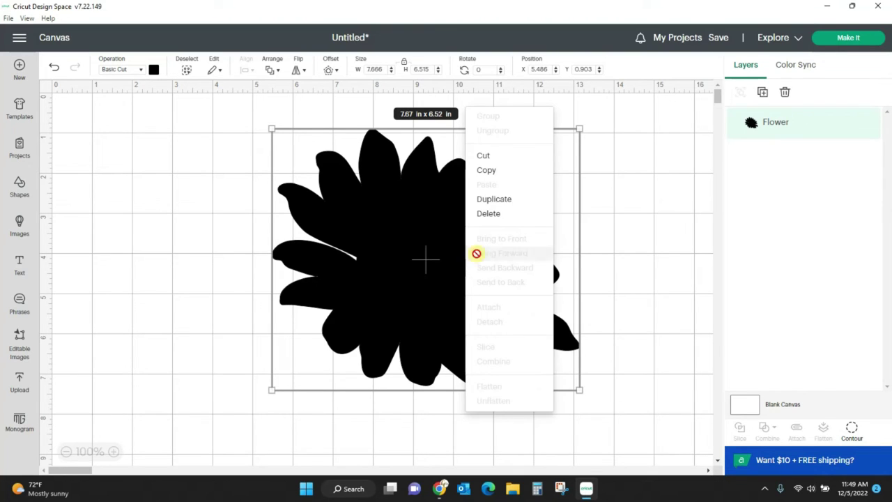
click(501, 200)
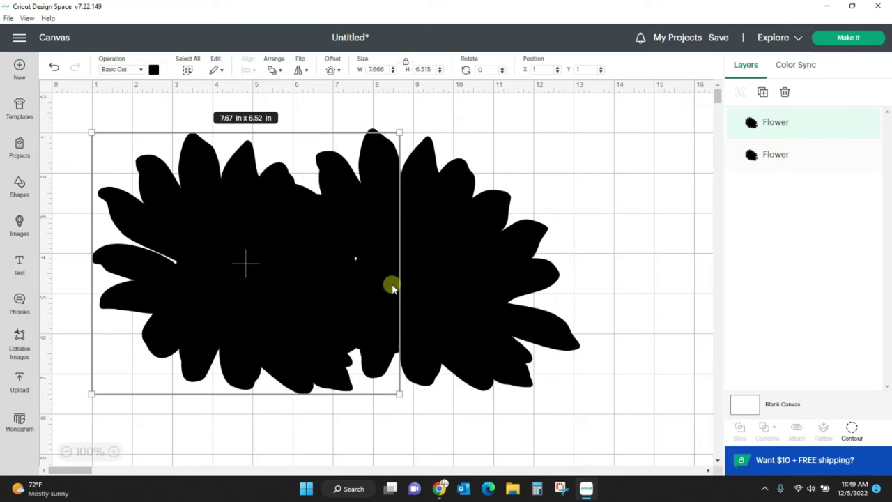
drag(339, 306, 604, 337)
drag(394, 152, 132, 131)
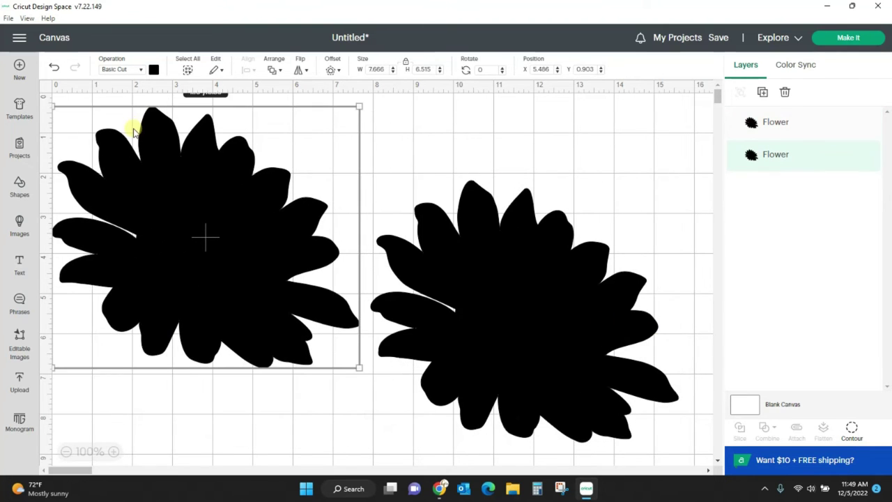
- Rename the original silhouette's layer "base layer" and the duplicate's layer "outline"
double_click(802, 157)
text(base lay)
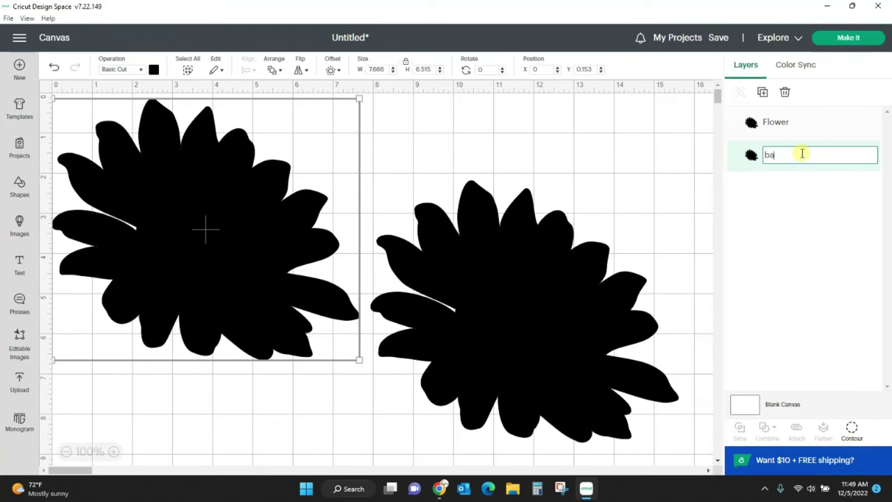
click(589, 144)
click(551, 292)
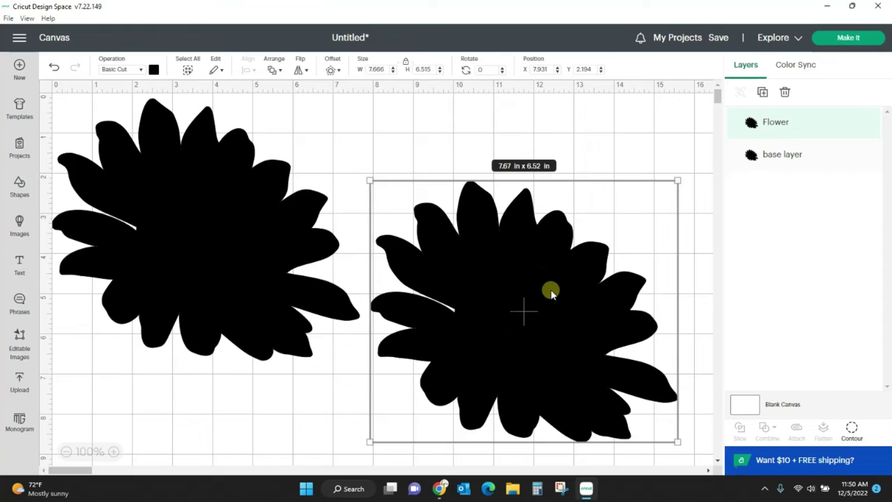
click(780, 131)
double_click(784, 131)
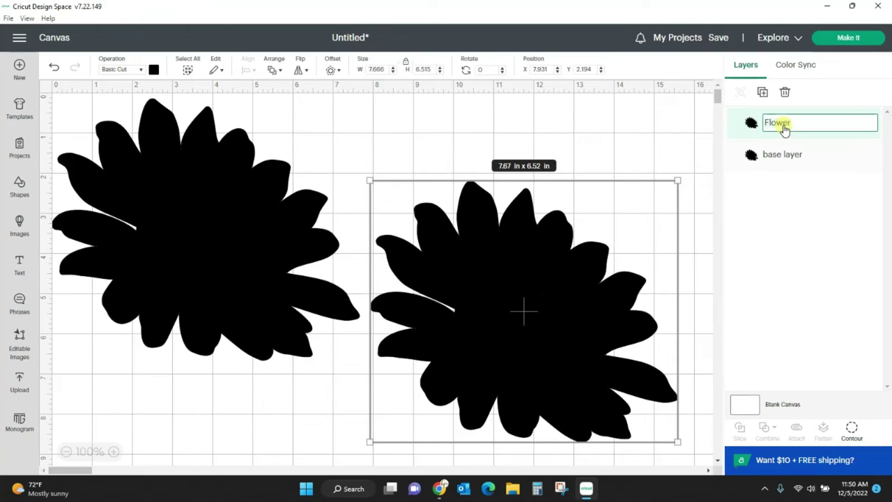
text(out)
click(651, 144)
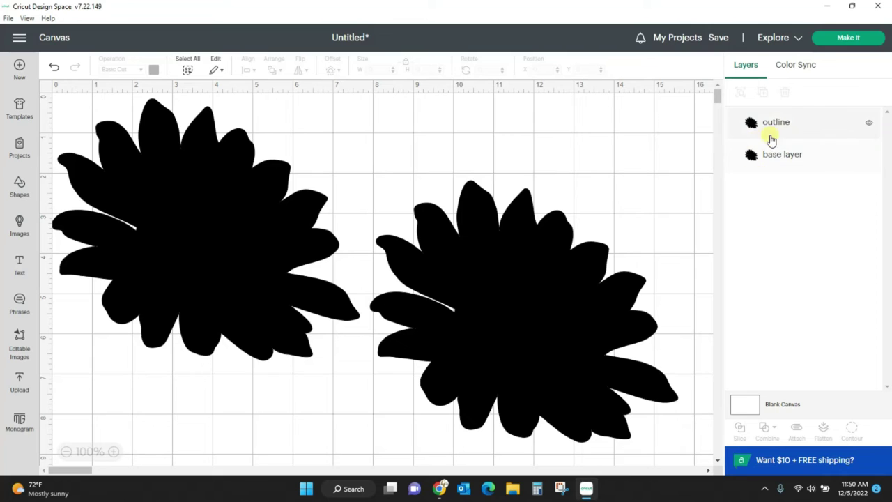
- Show all contours again on the outline layer's flower to restore its open petals
click(565, 301)
click(852, 429)
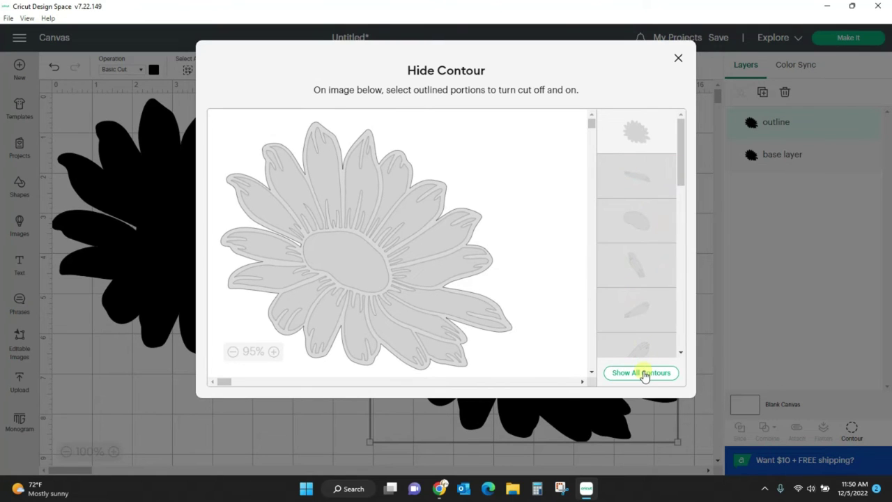
click(643, 373)
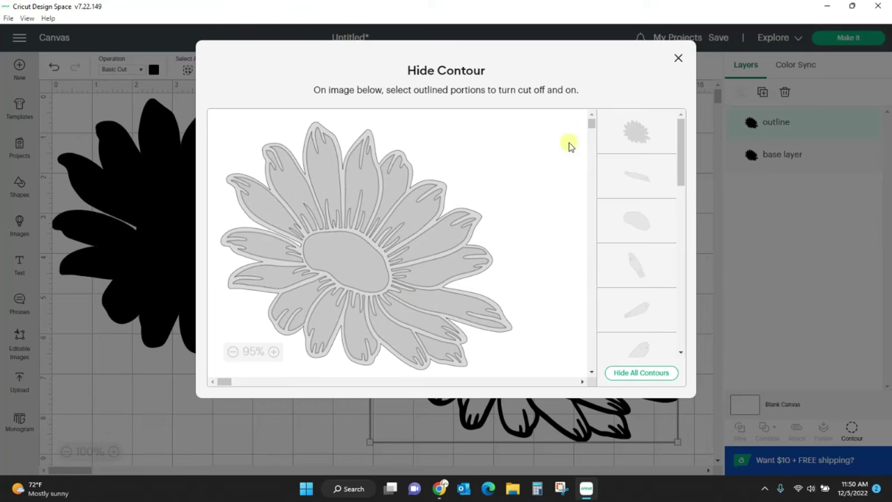
click(680, 59)
mouse_move(621, 334)
mouse_down()
mouse_move(621, 355)
mouse_move(620, 327)
mouse_up()
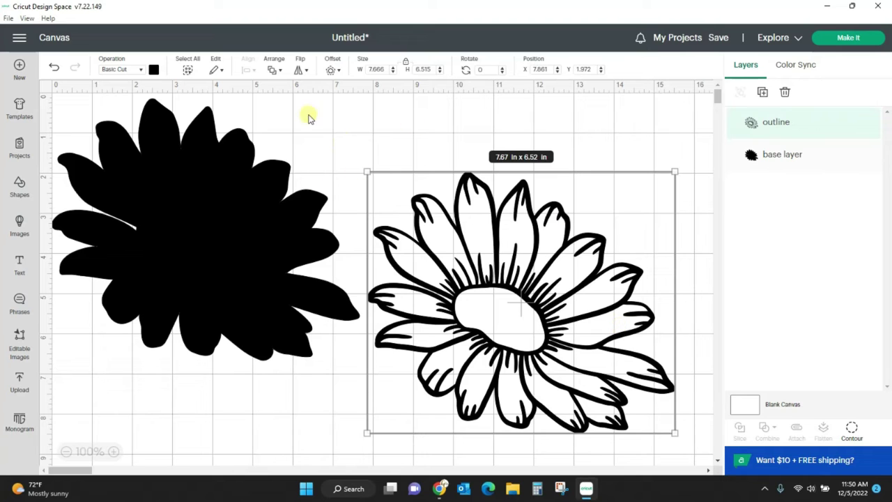
- Change the outline flower's material color to yellow and lay it over the black base flower
click(154, 71)
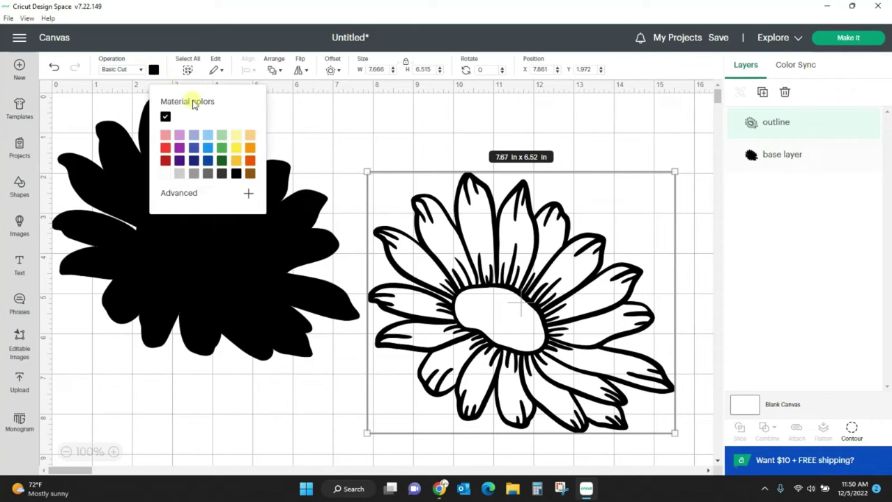
click(232, 148)
click(309, 126)
drag(512, 285, 206, 223)
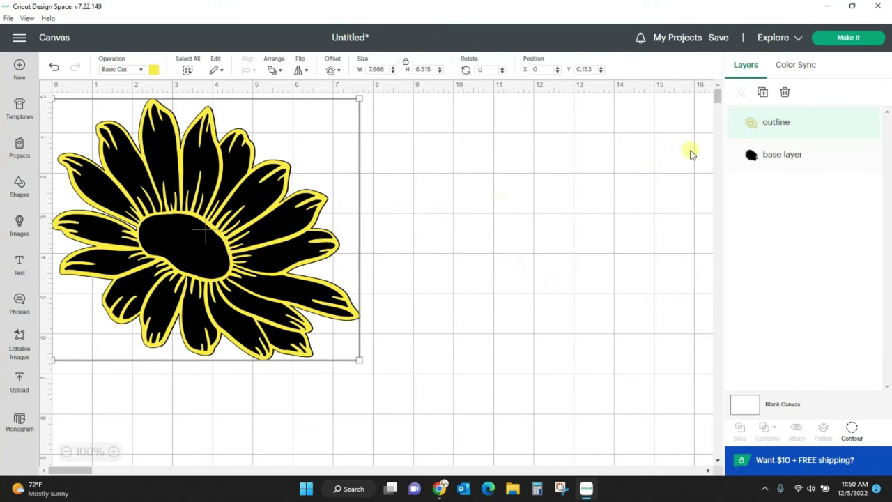
- Duplicate the yellow outline, keeping the original aligned on the black base and the copy beside it
drag(265, 258, 434, 258)
right_click(435, 262)
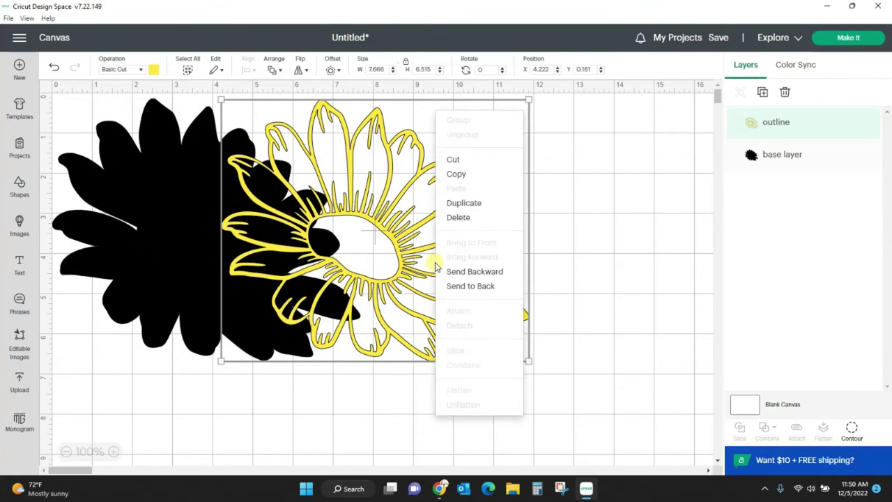
click(453, 203)
drag(268, 278, 590, 295)
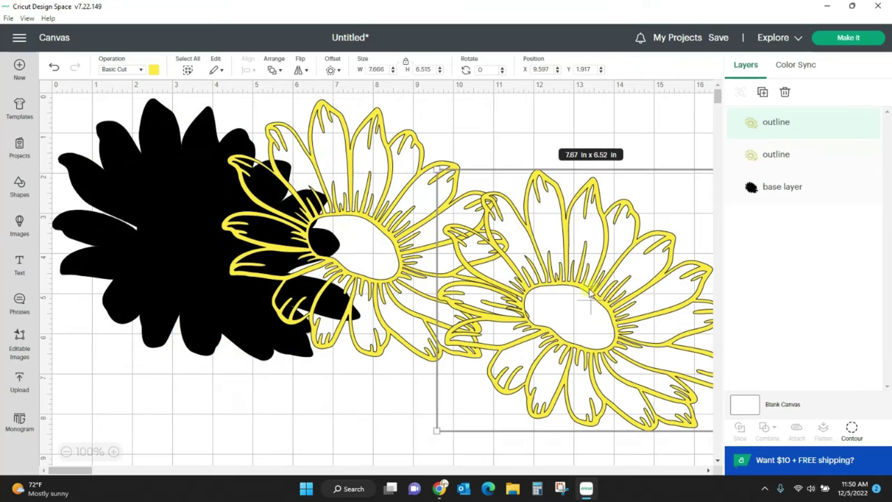
drag(401, 248, 221, 250)
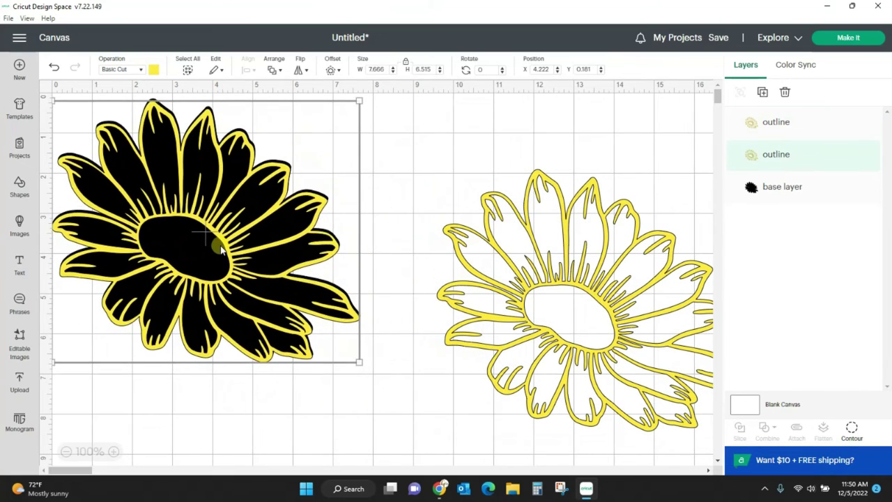
drag(548, 291, 488, 258)
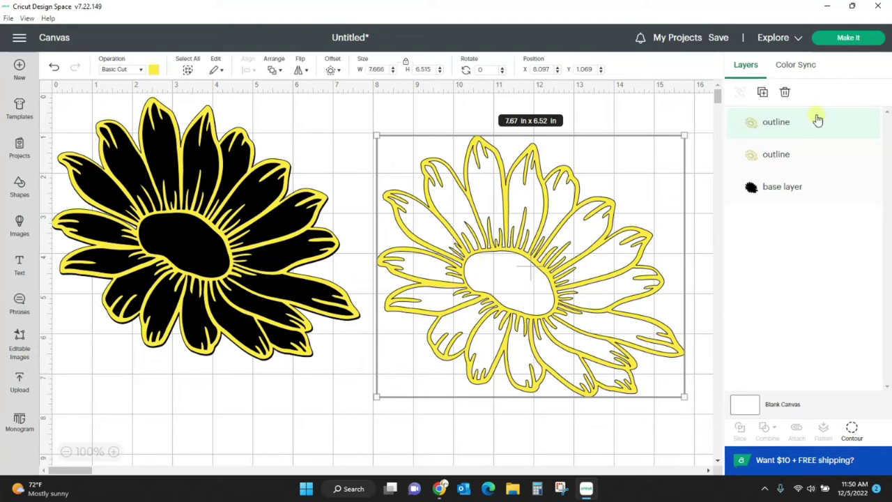
- Rename the duplicated outline layer "pink"
double_click(801, 124)
text(pl)
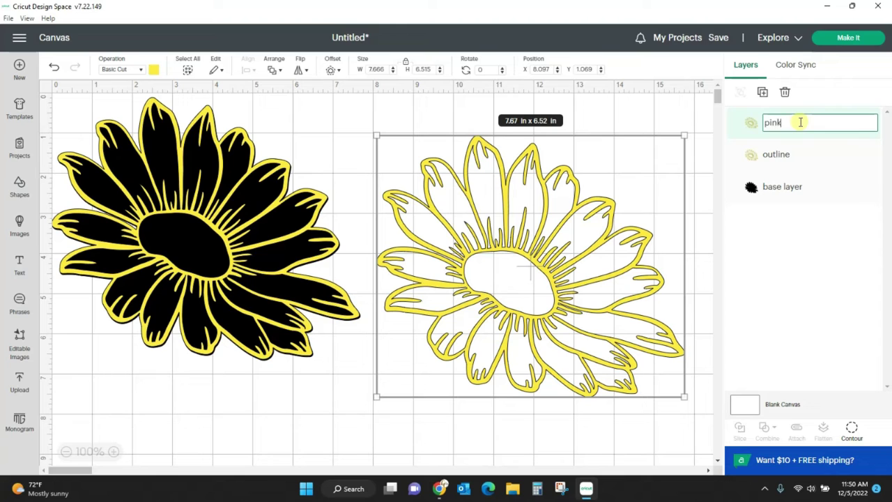
click(682, 117)
- Hide the contours of most petals in the pink layer, leaving six scattered petals turned on
click(561, 312)
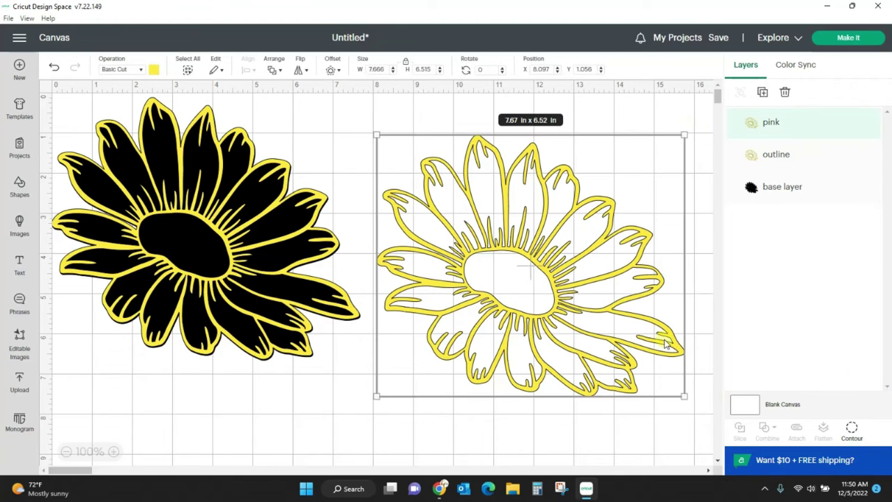
click(852, 429)
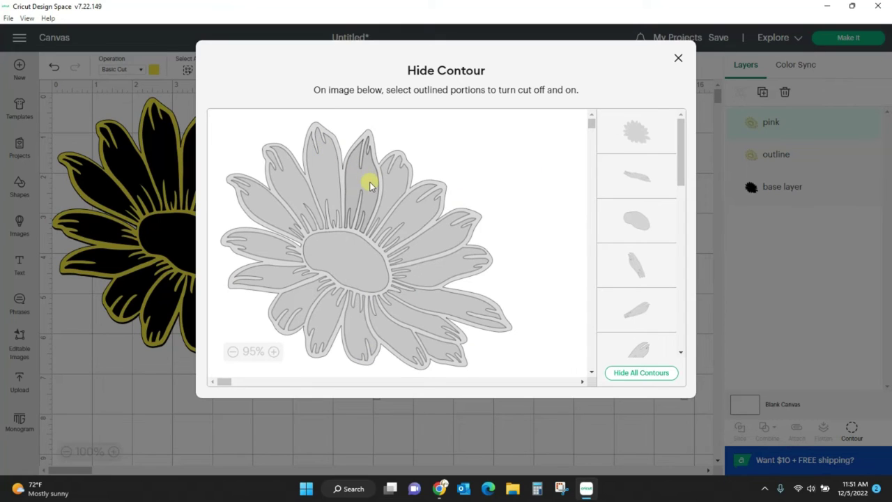
click(325, 170)
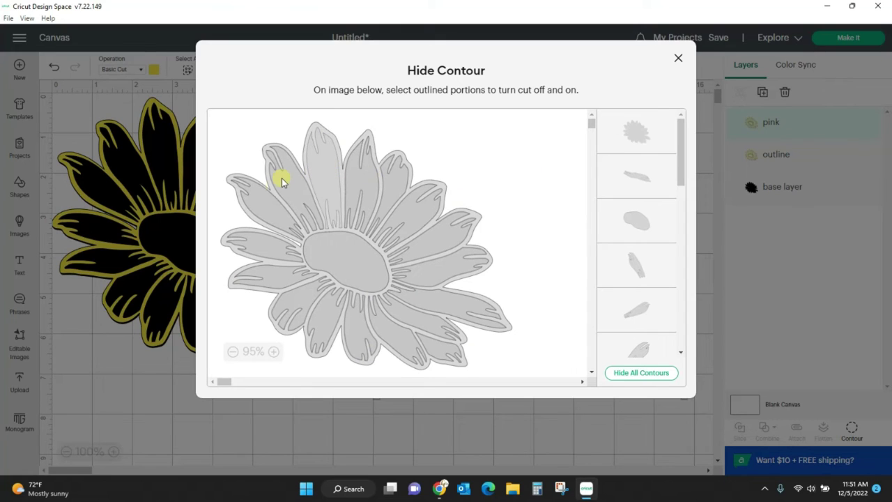
click(265, 205)
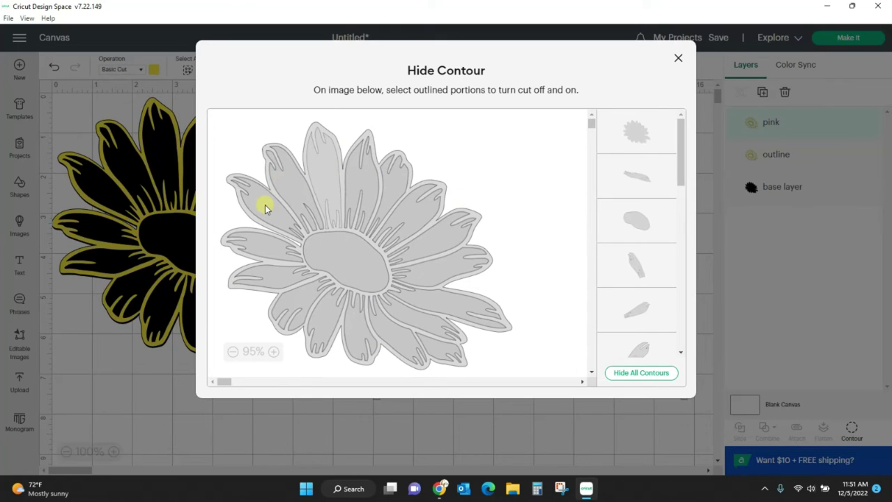
click(261, 247)
click(272, 278)
click(328, 311)
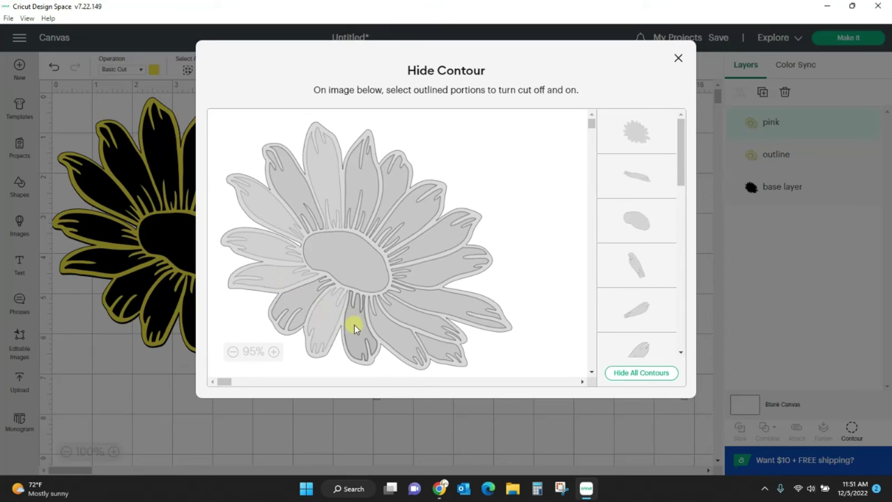
click(353, 326)
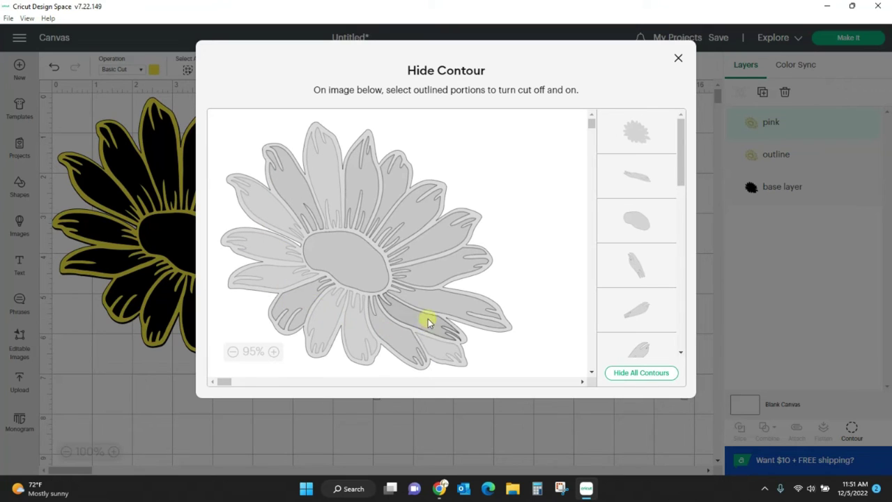
click(424, 219)
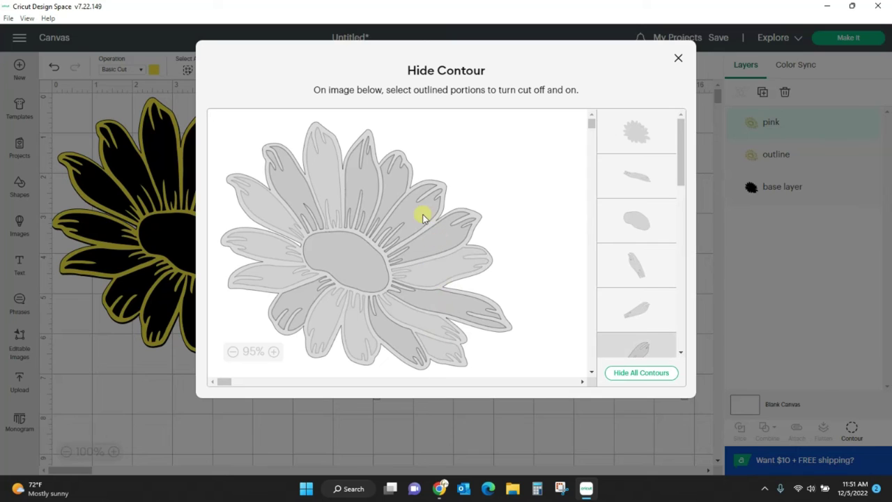
click(394, 179)
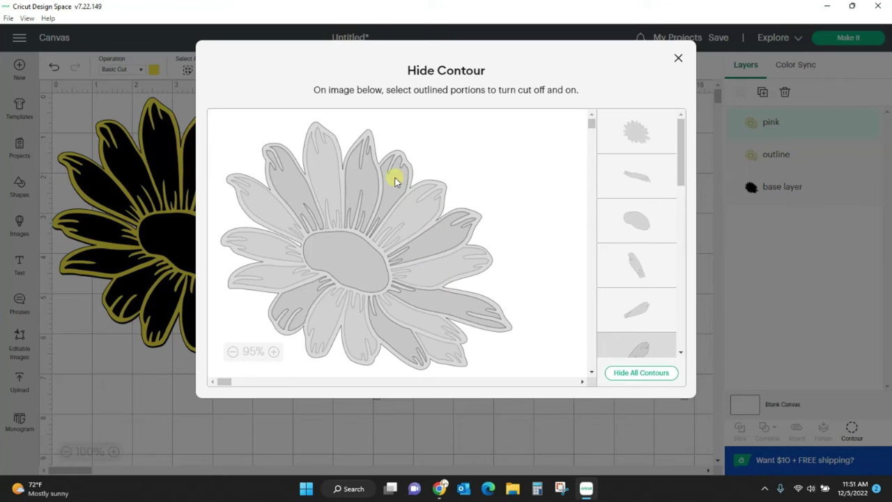
click(368, 175)
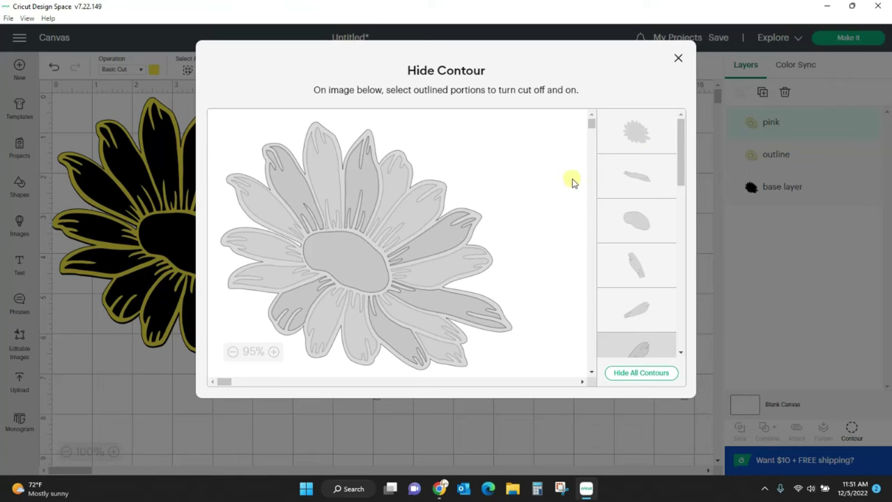
- Check the pink layer's contour list and hide the contour of the flower's center
drag(680, 140, 683, 189)
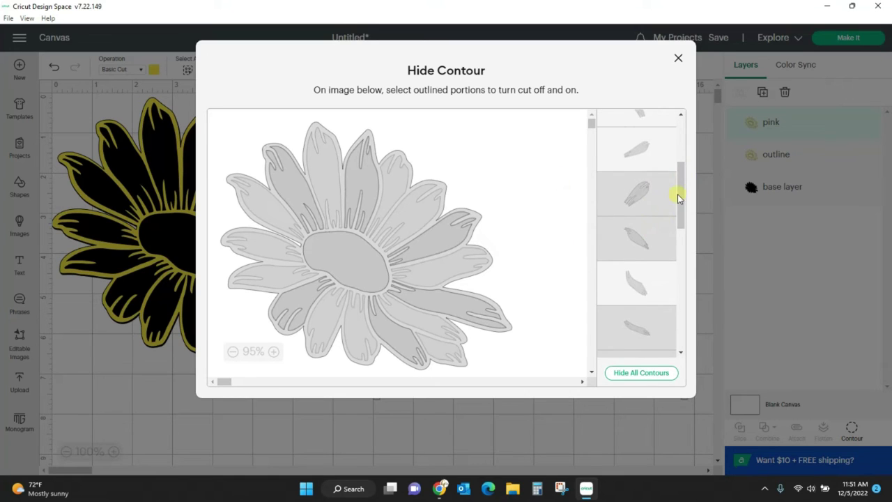
scroll(679, 205, down, 3)
mouse_move(675, 211)
mouse_down()
mouse_move(679, 248)
mouse_move(679, 216)
mouse_up()
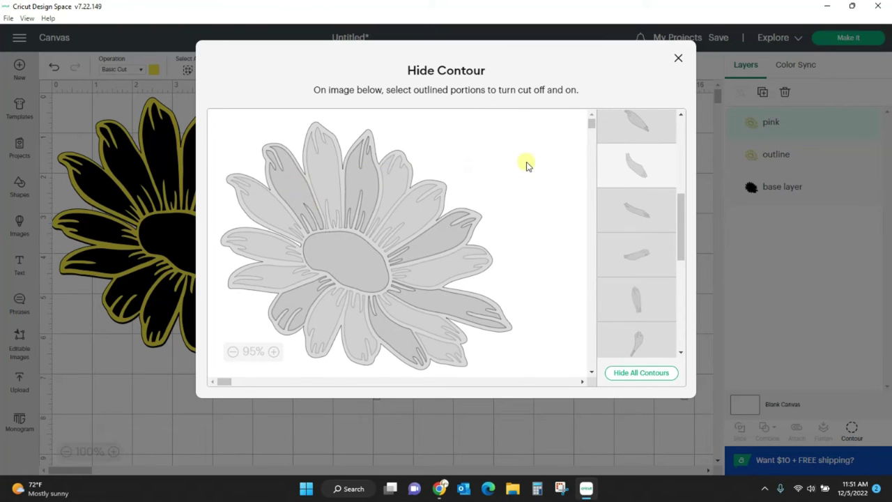
click(346, 259)
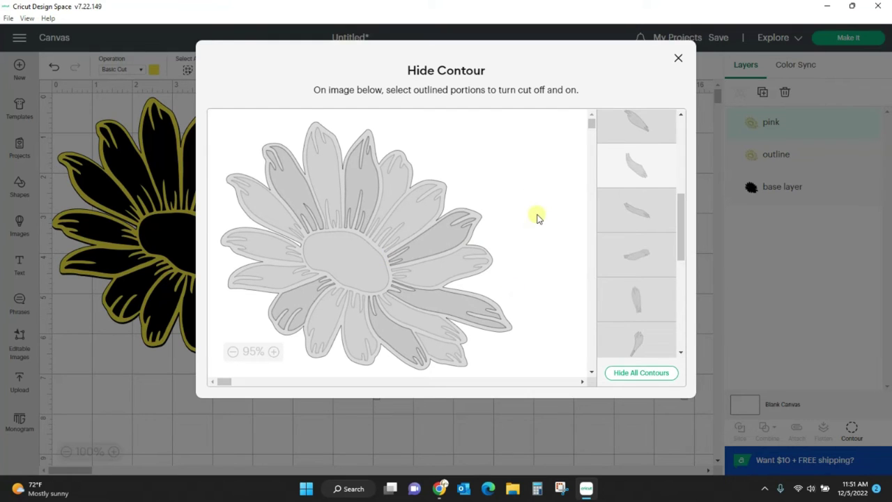
- Hide the outer flower contour in the pink layer so only the six scattered petals remain
click(678, 60)
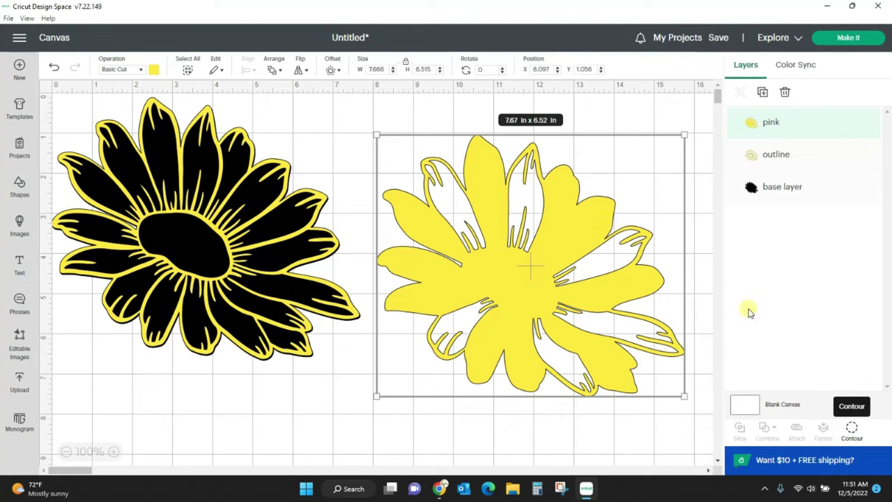
click(852, 432)
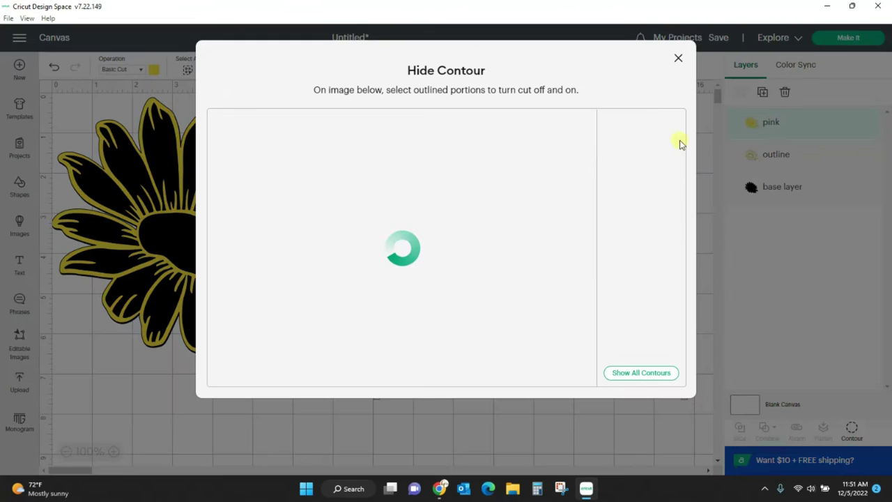
click(639, 135)
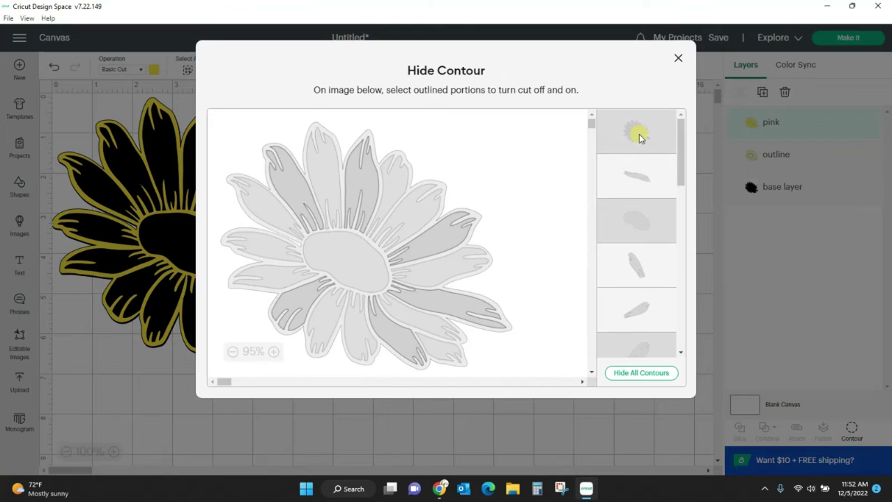
click(678, 59)
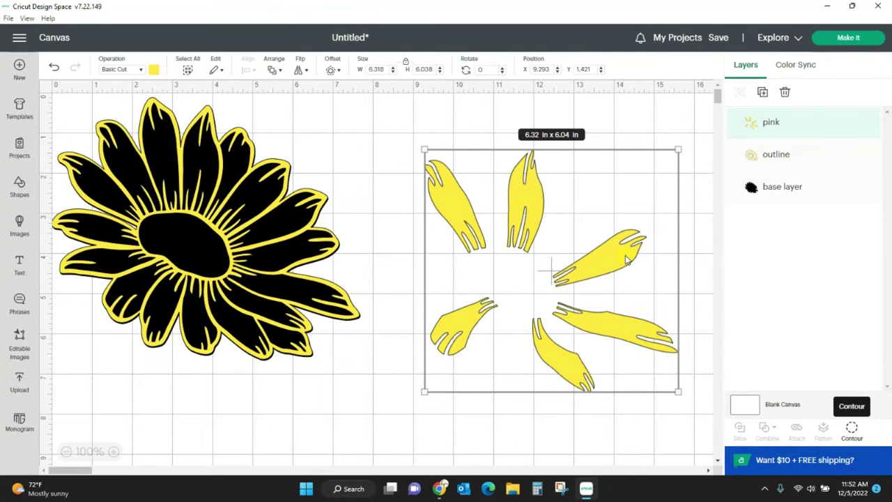
- Recolor the six-petal layer light pink and align it over the matching petals of the black and yellow flower
click(155, 69)
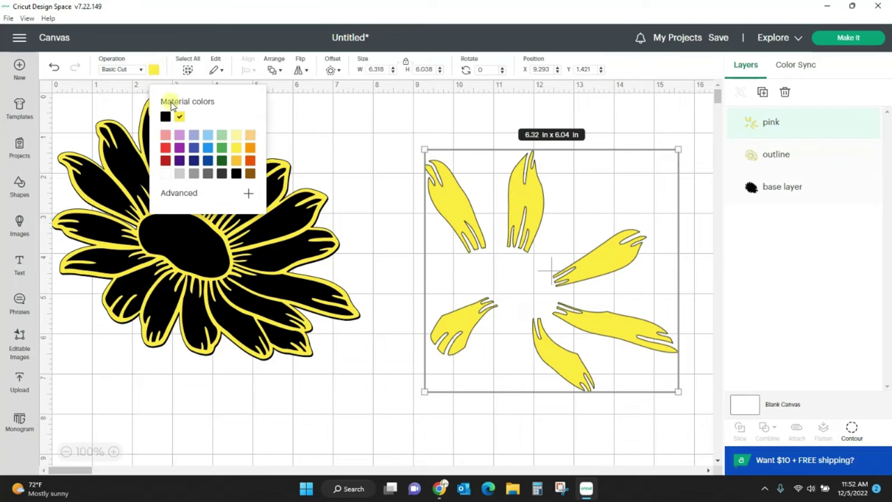
click(165, 134)
click(309, 130)
drag(428, 213, 129, 174)
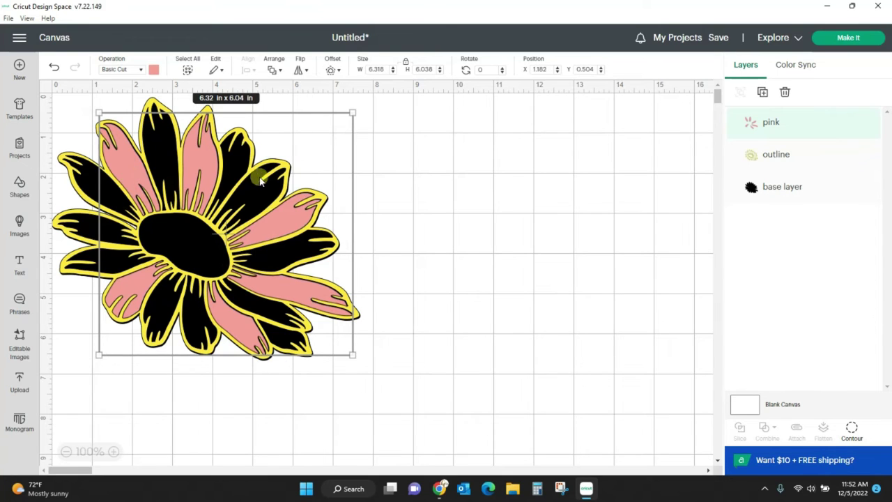
drag(202, 168, 203, 167)
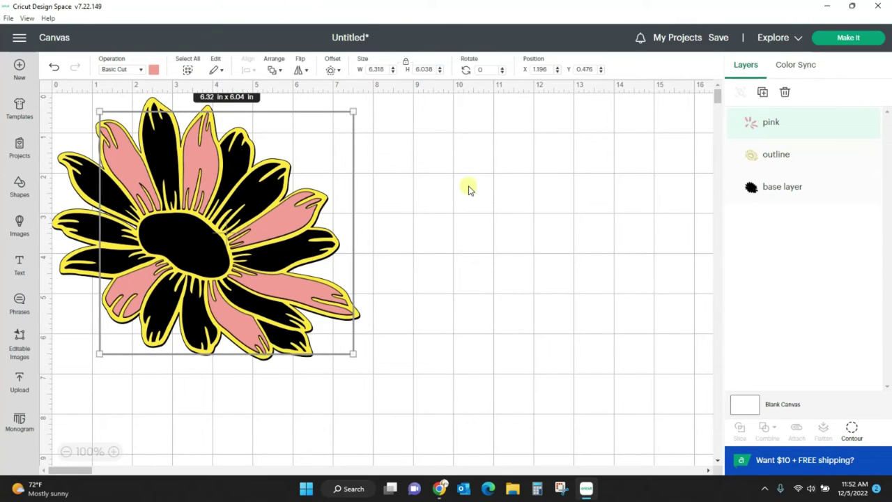
click(469, 185)
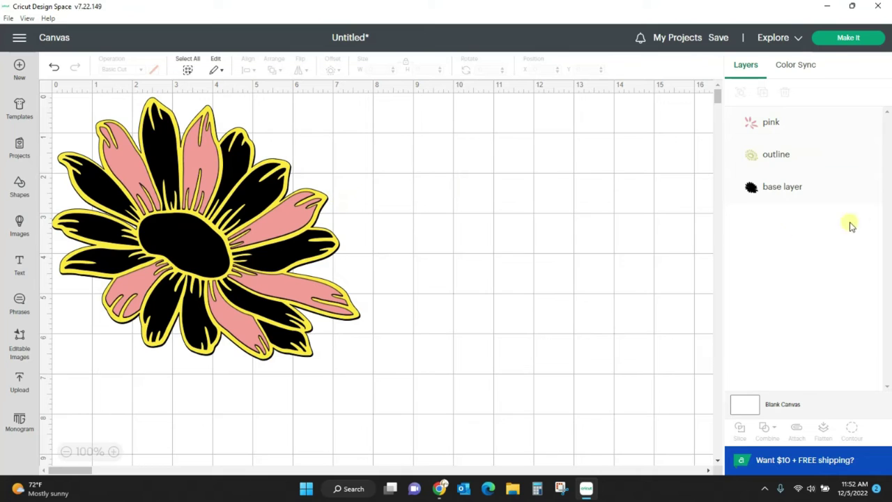
- Duplicate the yellow outline layer and place the copy beside the flower
click(792, 162)
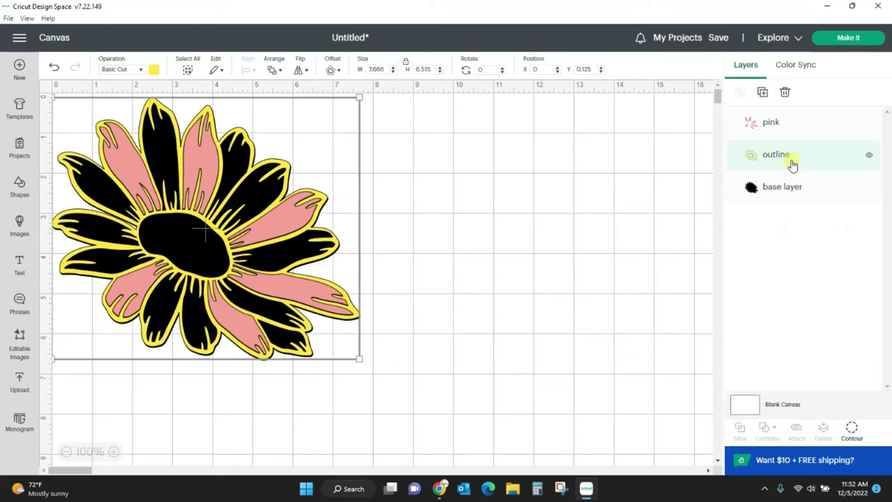
right_click(792, 164)
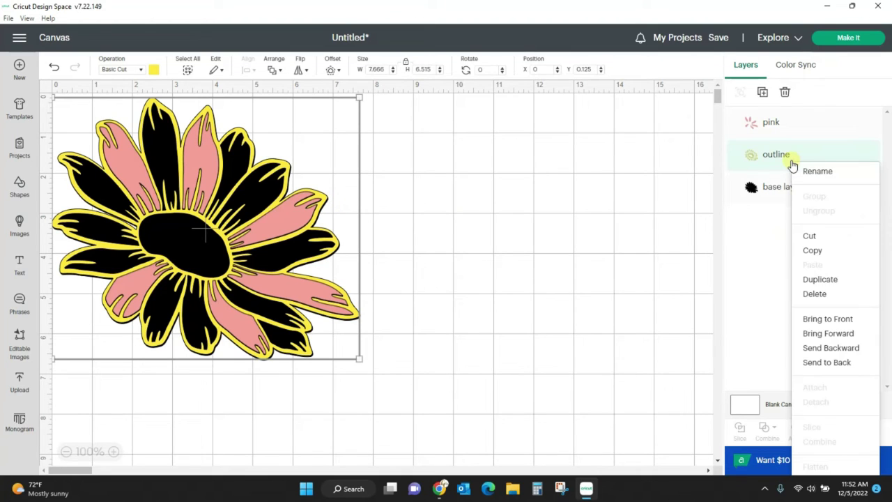
click(819, 280)
drag(443, 194, 674, 143)
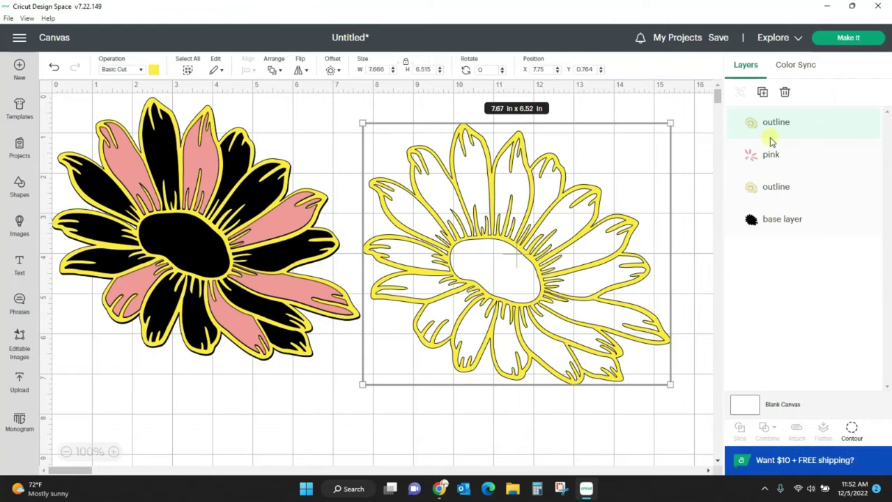
- Rename the duplicated outline layer "green"
double_click(800, 124)
text(green)
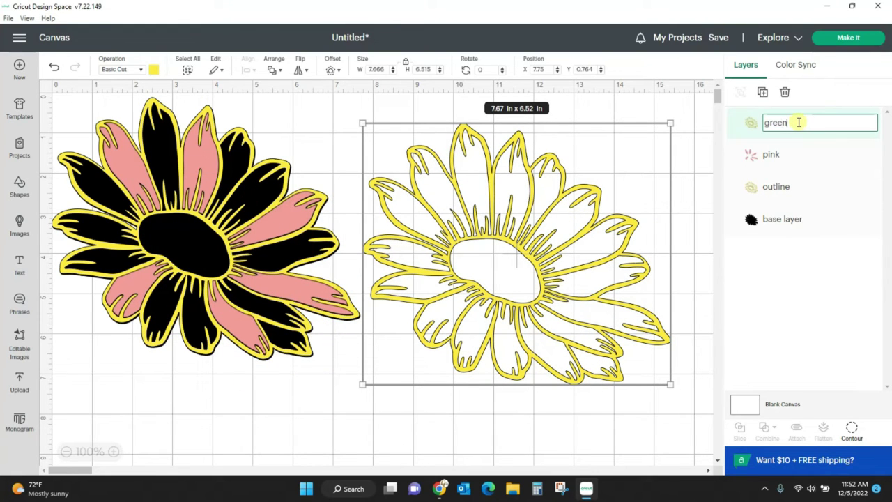
click(687, 181)
- Hide the outer flower contour and several petal contours around the flower in the green layer
click(608, 287)
click(852, 429)
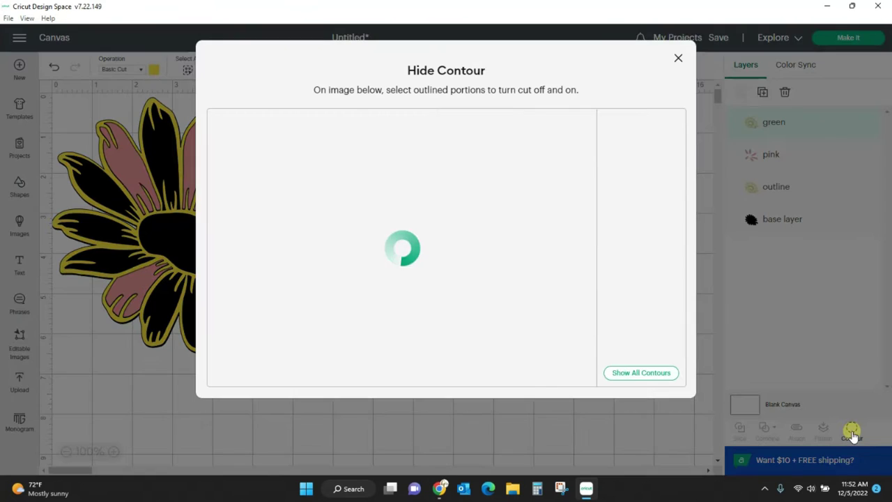
click(642, 136)
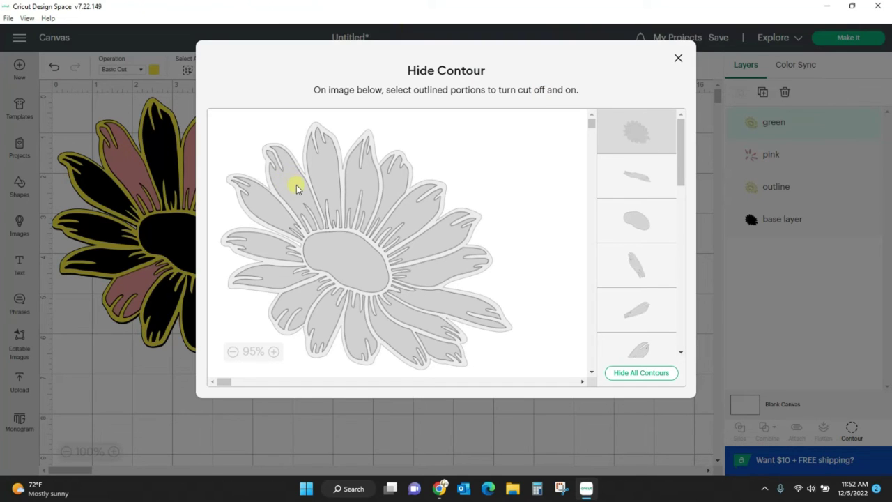
click(258, 210)
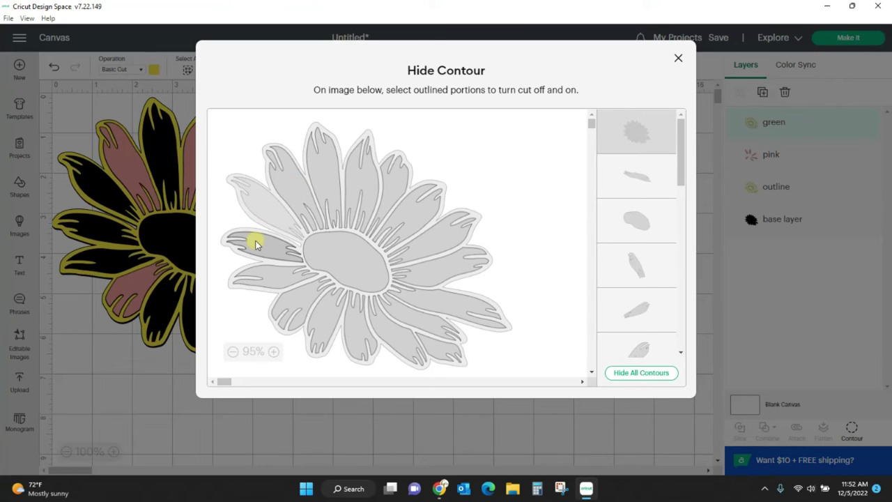
click(259, 244)
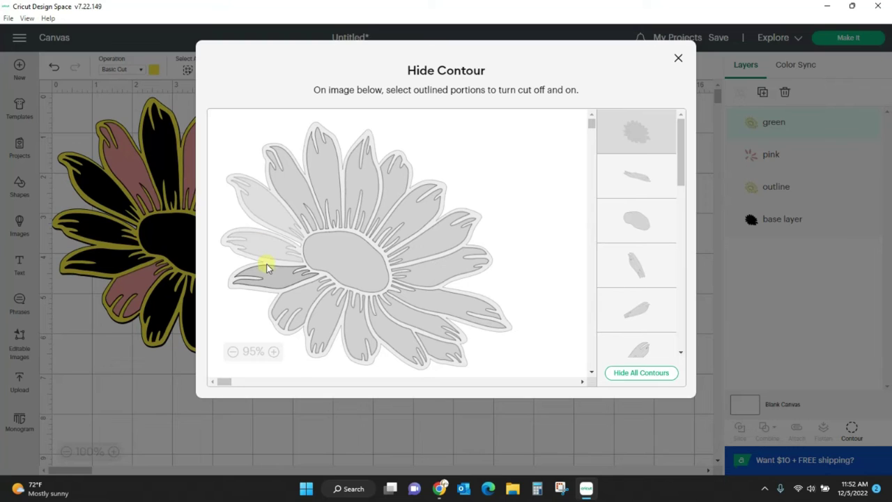
click(288, 309)
click(316, 313)
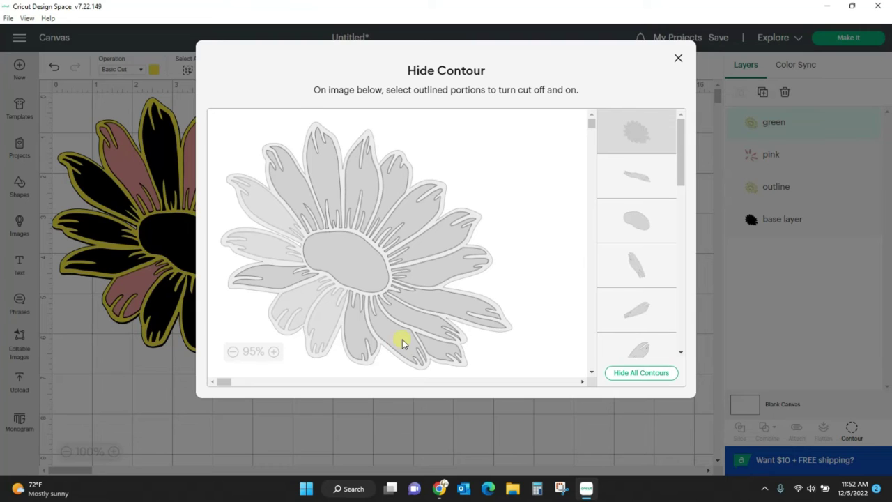
click(434, 351)
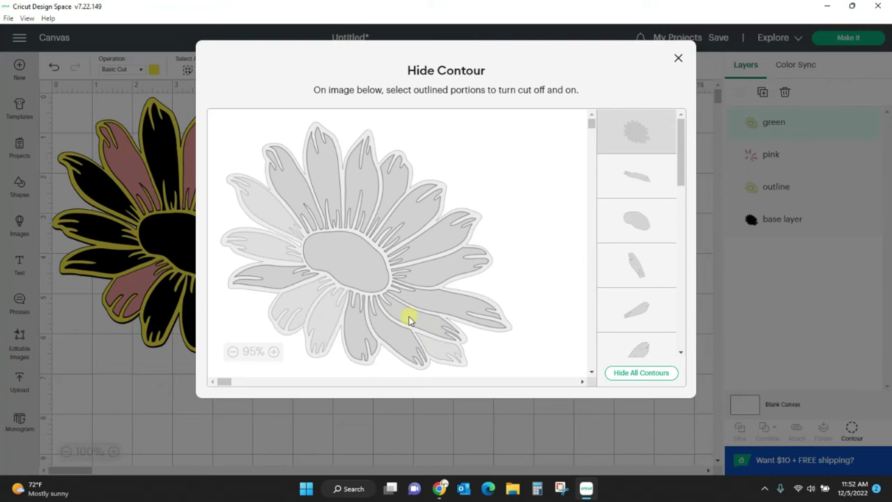
click(461, 297)
click(679, 57)
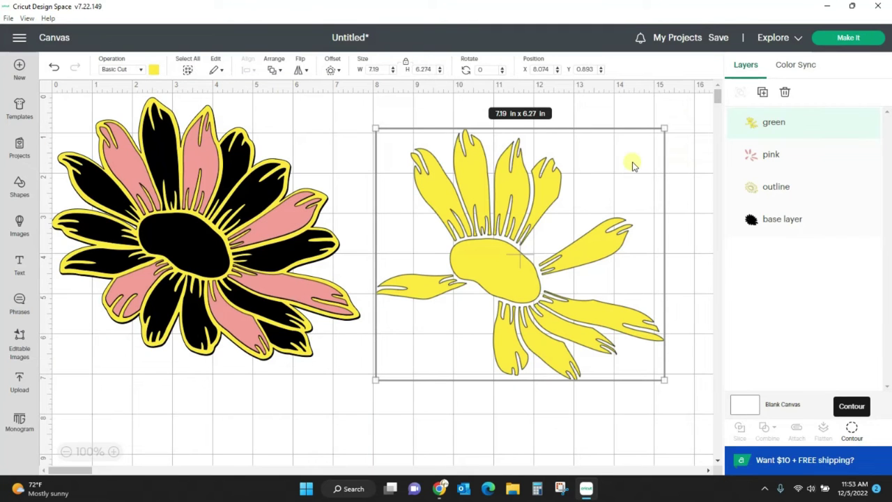
- Recolor the green layer's shapes light green and align them over the layered flower
click(154, 70)
click(222, 135)
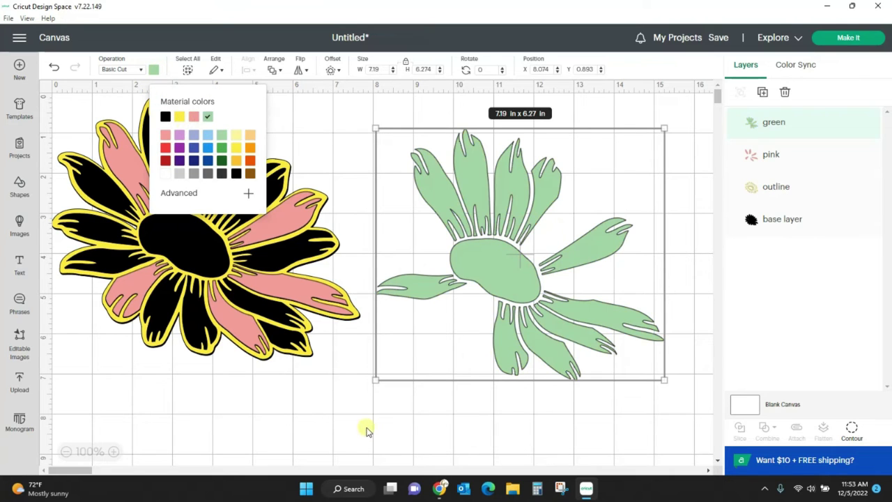
click(358, 447)
drag(518, 281, 205, 269)
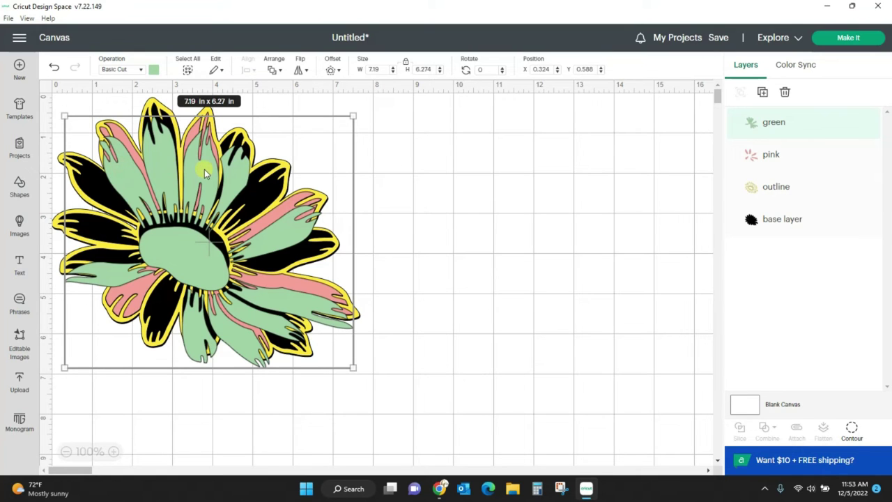
drag(204, 169, 204, 158)
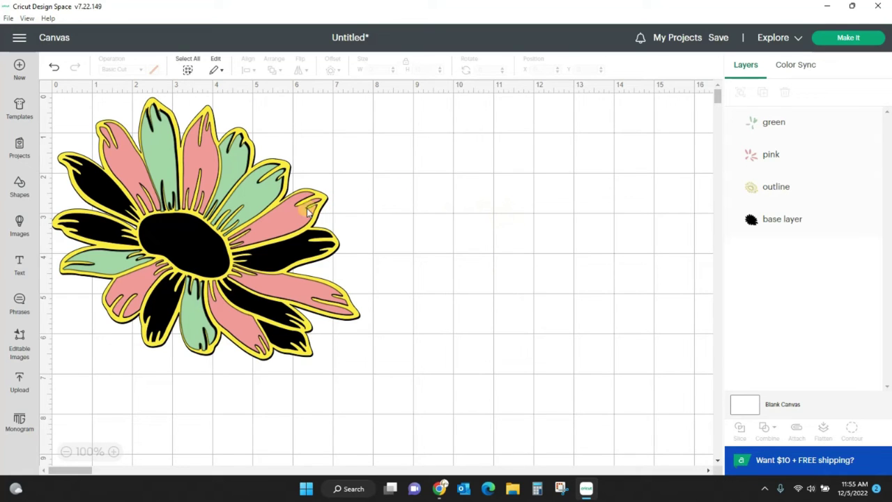
- Duplicate the yellow outline again and place the new copy clear of the flower with its three layered colors
click(218, 229)
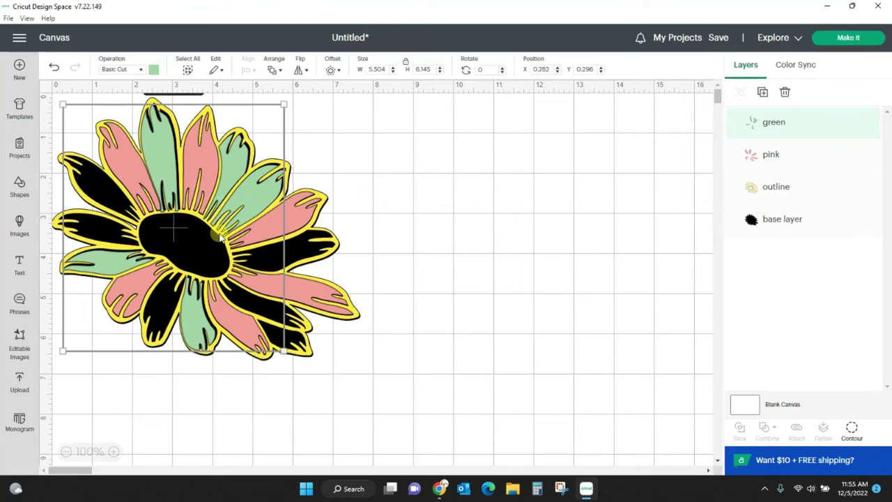
click(772, 194)
right_click(772, 194)
click(795, 135)
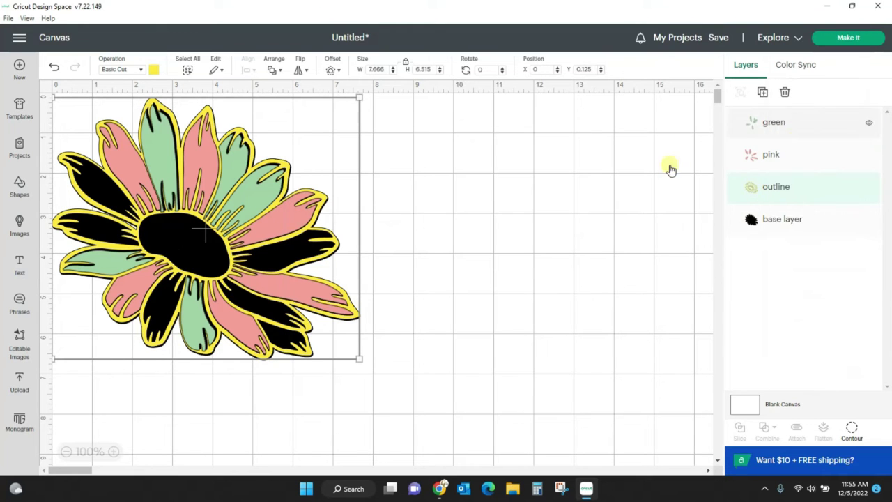
drag(315, 271, 567, 198)
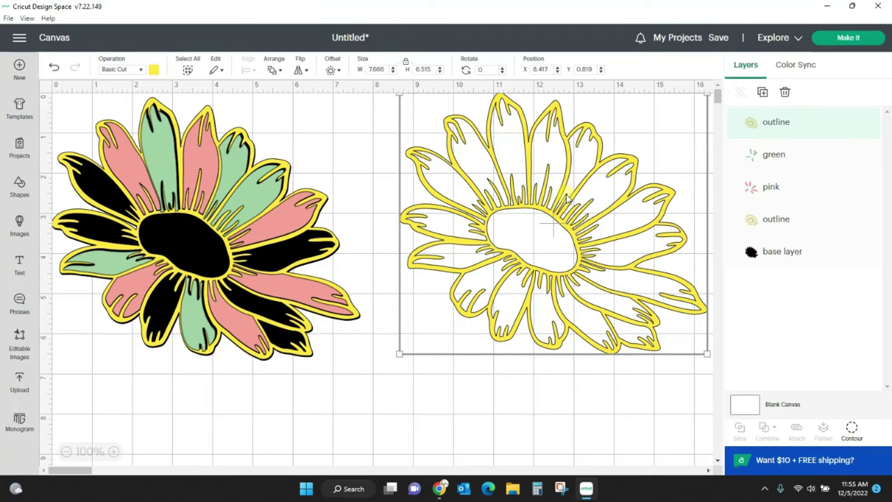
click(66, 452)
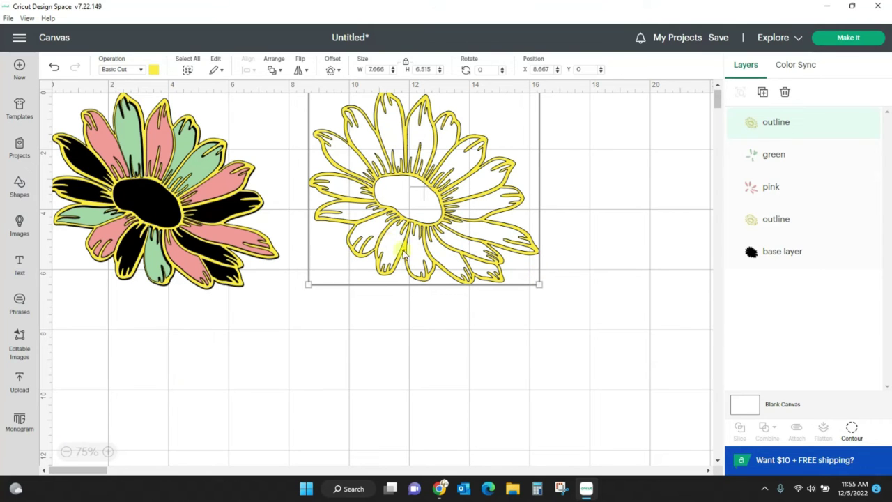
drag(392, 244, 419, 286)
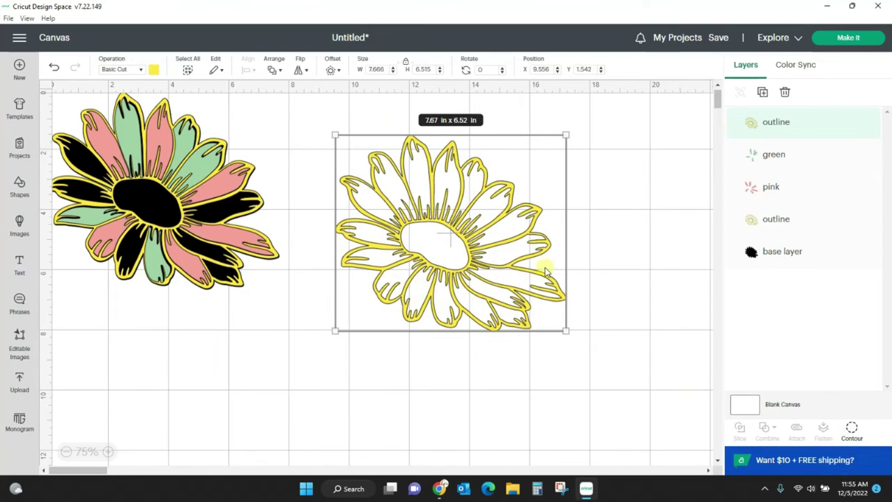
drag(547, 271, 574, 312)
- Hide the outer flower, center and all pink and green petal contours in the new outline copy, leaving the six unfilled petals
click(852, 428)
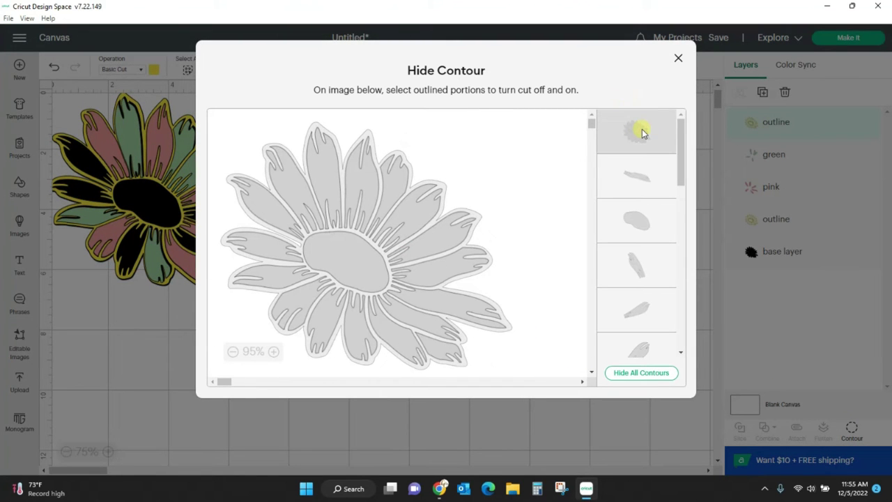
click(294, 181)
click(321, 164)
click(366, 170)
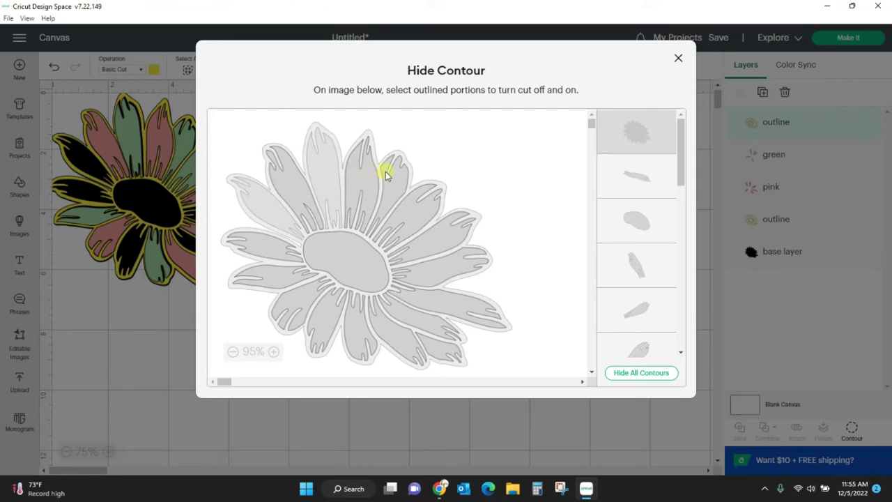
click(267, 277)
click(297, 301)
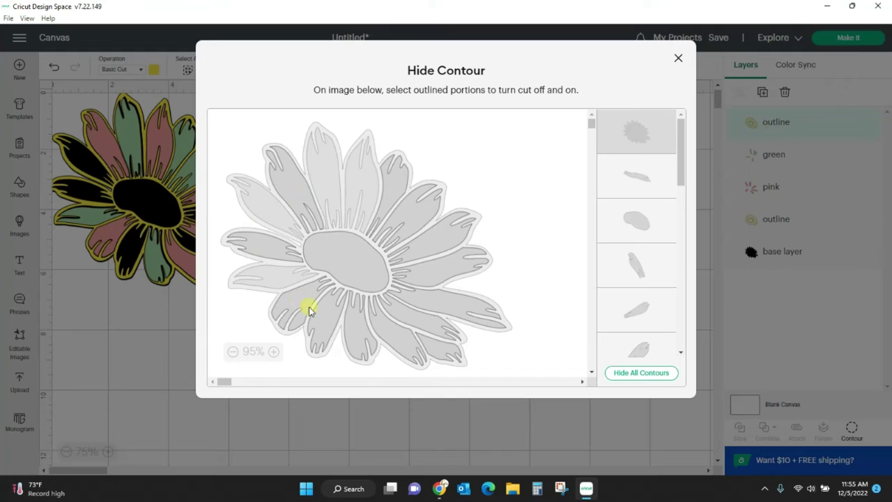
click(365, 338)
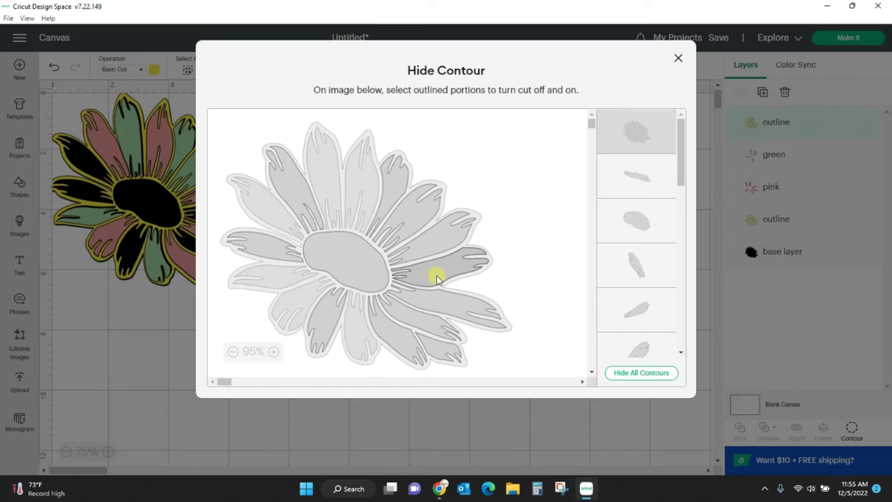
click(348, 265)
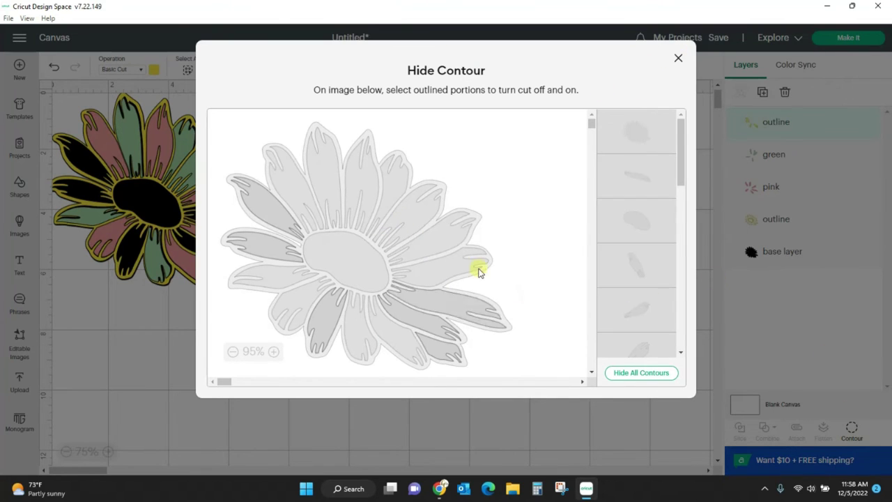
click(678, 59)
- Recolor the new six-petal layer light blue and align it over the flower's remaining black petals
drag(460, 272, 133, 247)
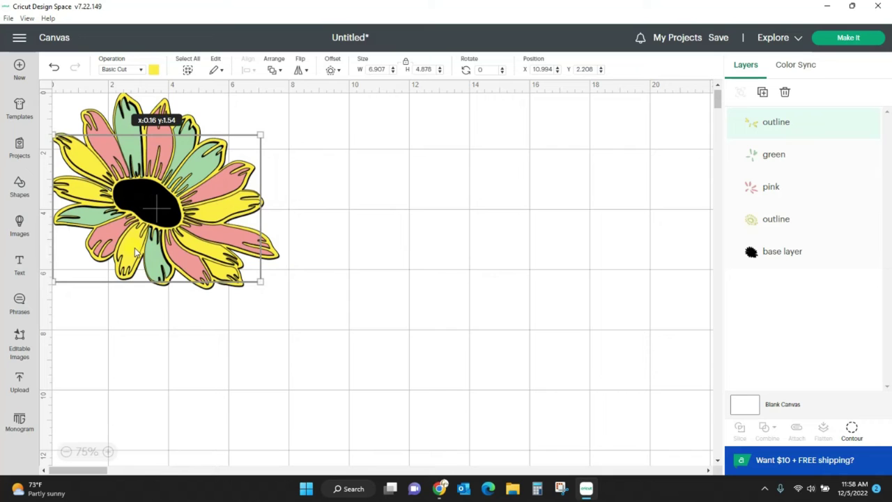
key(ctrl+z)
click(155, 71)
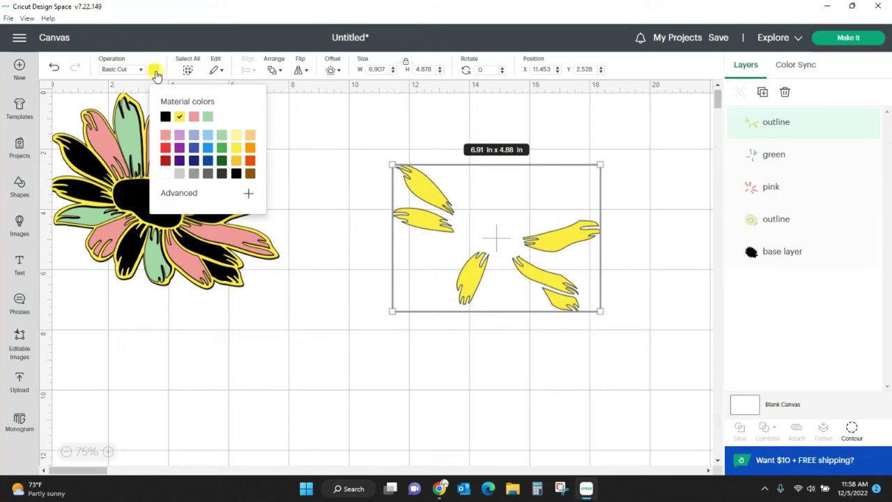
click(208, 135)
drag(478, 286, 63, 259)
click(409, 302)
drag(228, 222, 235, 210)
click(249, 379)
- Select all the flower's layers and move them together toward the middle of the canvas
drag(60, 365, 335, 84)
drag(180, 175, 379, 235)
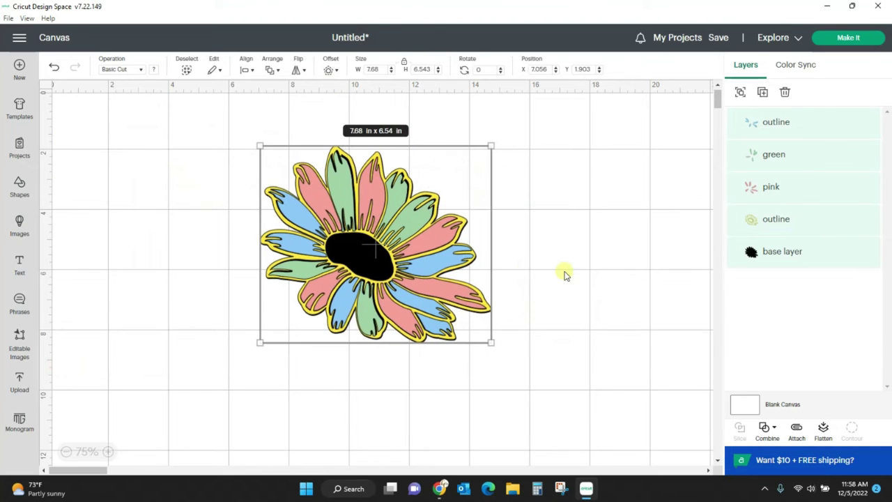
- Separate the flower's layers across the canvas, moving the blue, pink and green petals, yellow outline and black base apart
click(573, 274)
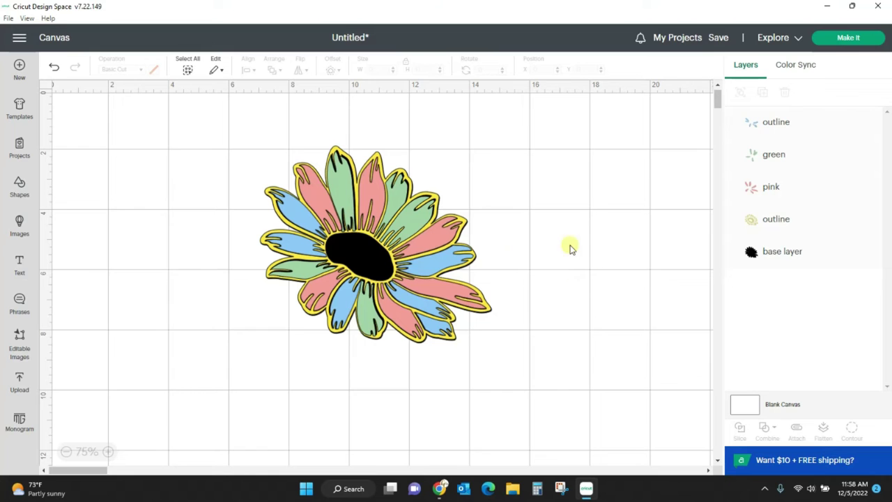
drag(365, 252, 320, 341)
drag(437, 240, 316, 243)
drag(395, 241, 336, 180)
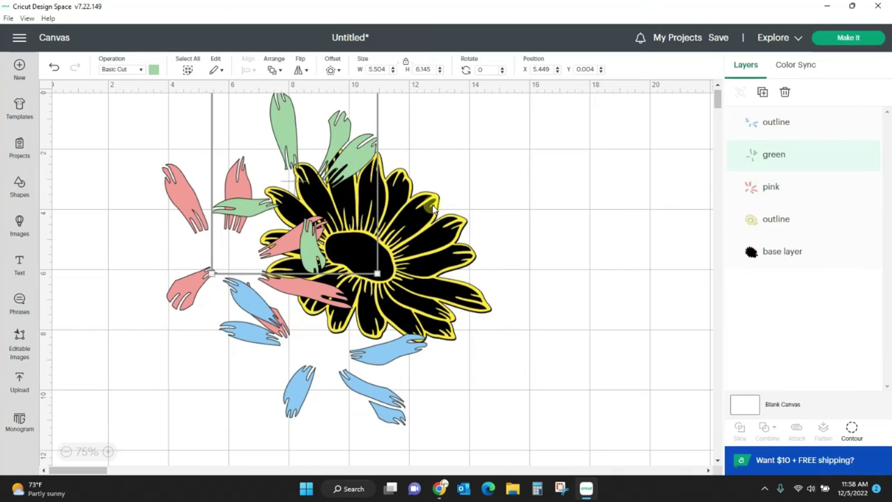
drag(426, 204, 559, 147)
drag(458, 304, 626, 430)
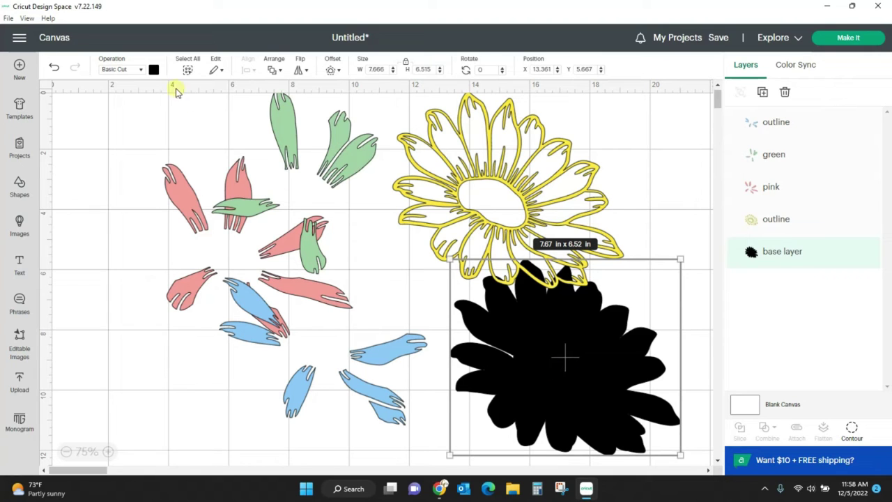
- Recolor the base layer brown, create a 0.05 in offset of it with rounded corners, and move the offset off the original base
click(154, 71)
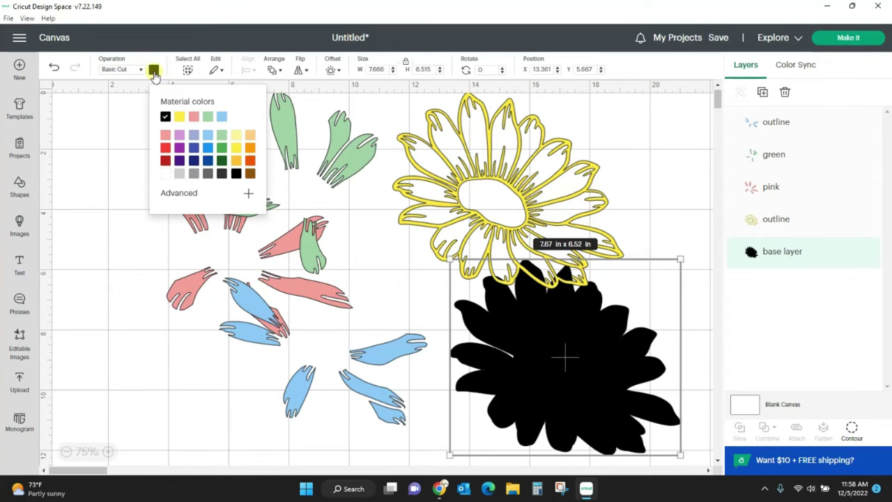
click(249, 175)
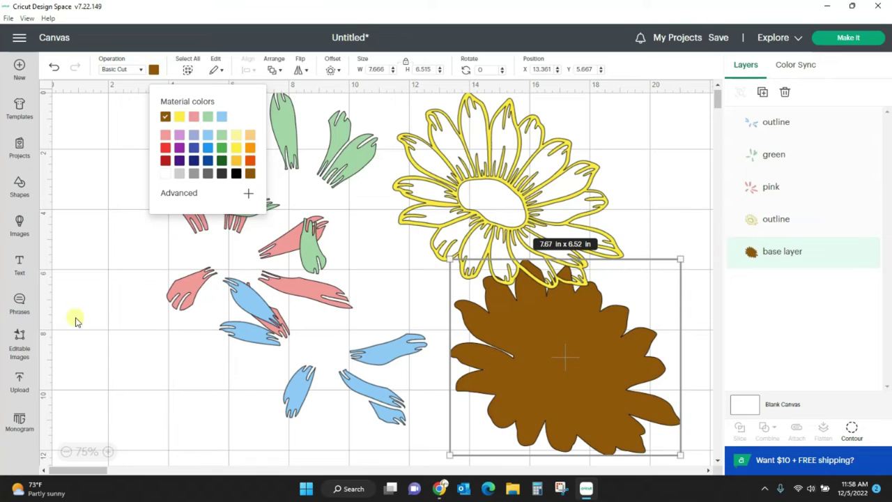
click(333, 70)
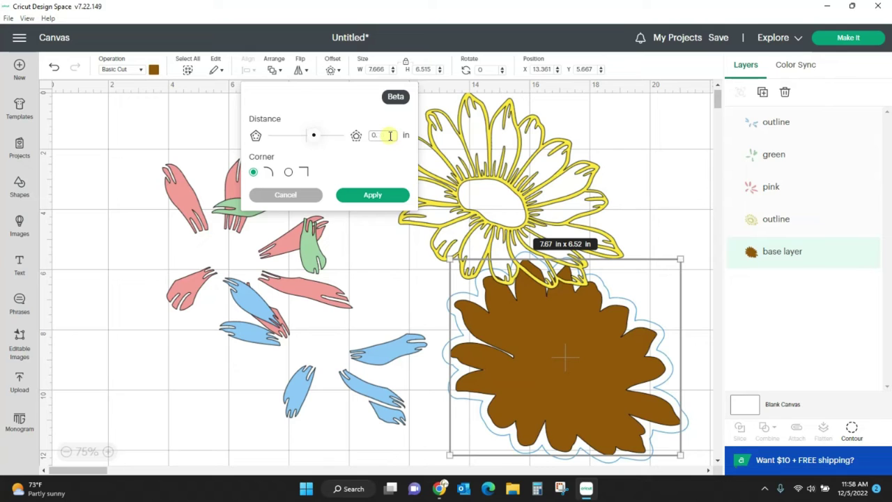
key(Return)
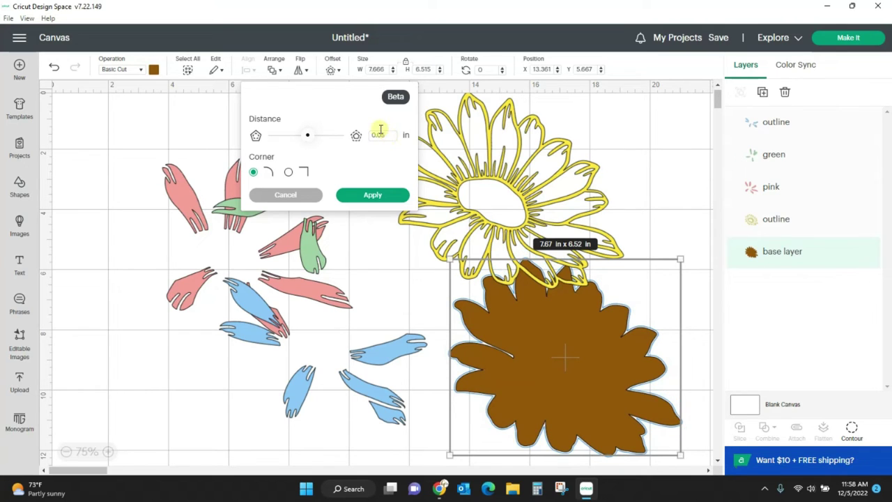
click(372, 195)
drag(526, 362, 283, 362)
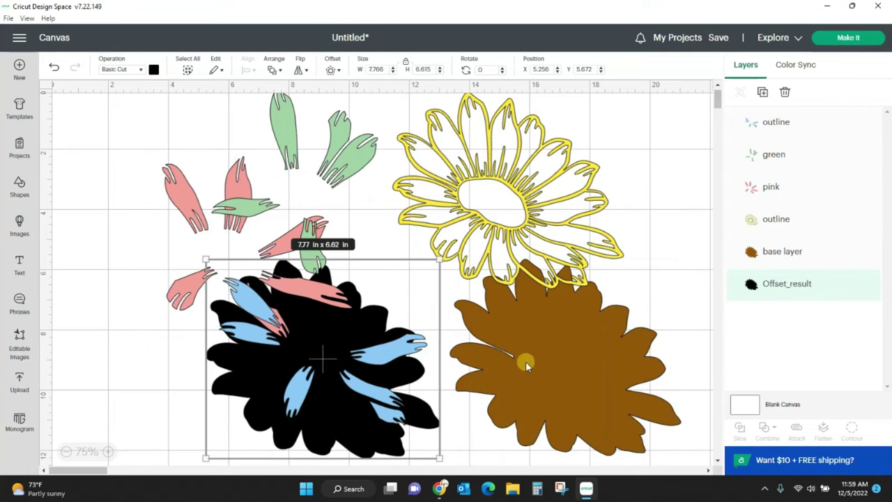
drag(345, 332, 492, 335)
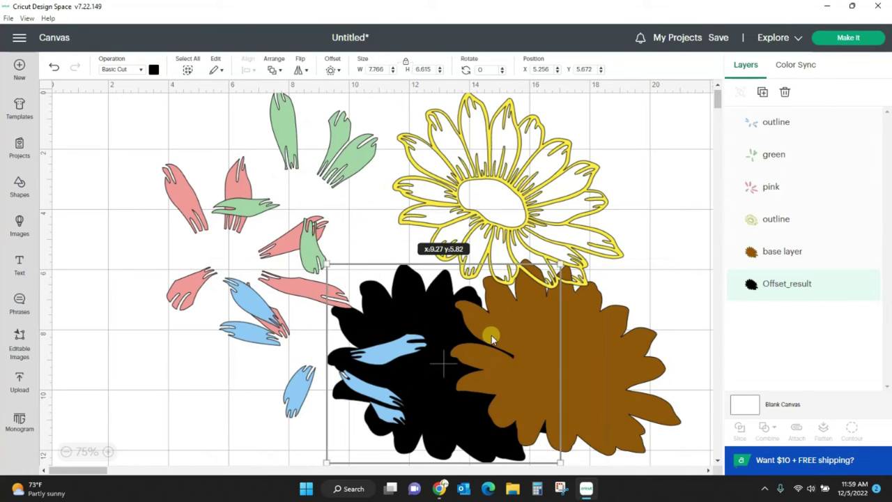
- Recolor the offset shape brown and delete the original base layer
click(158, 67)
click(250, 174)
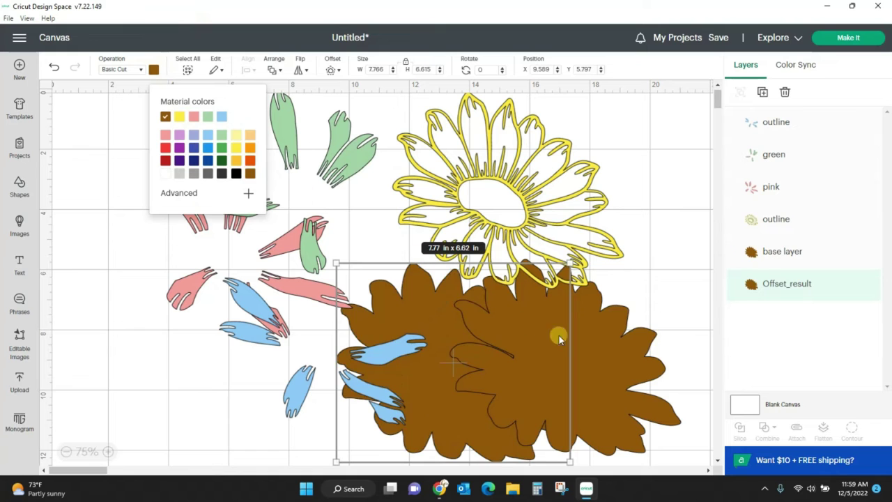
click(610, 344)
key(Delete)
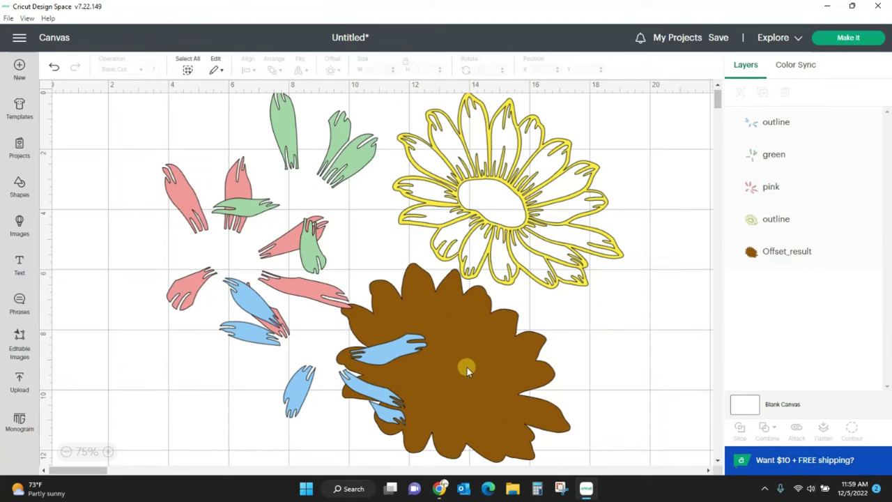
- Move the brown offset shape up and center the yellow flower outline on top of it
drag(467, 367, 483, 303)
drag(567, 143, 518, 265)
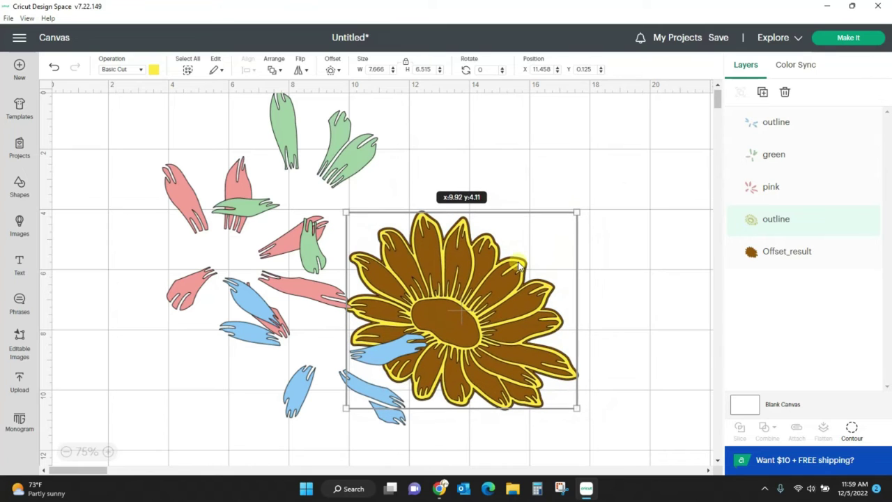
click(640, 225)
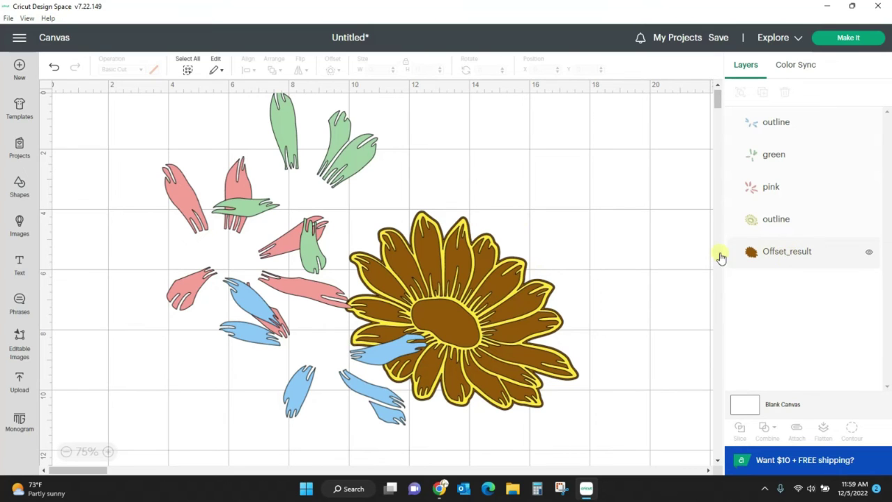
- Rename the brown offset layer "base" and the light blue petal layer "blue"
click(785, 255)
double_click(785, 253)
text(ba)
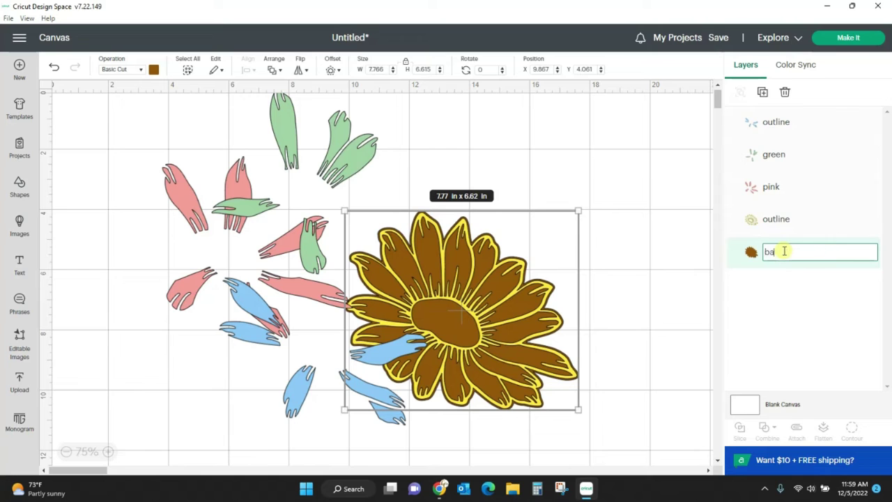
text(se)
click(660, 169)
double_click(775, 124)
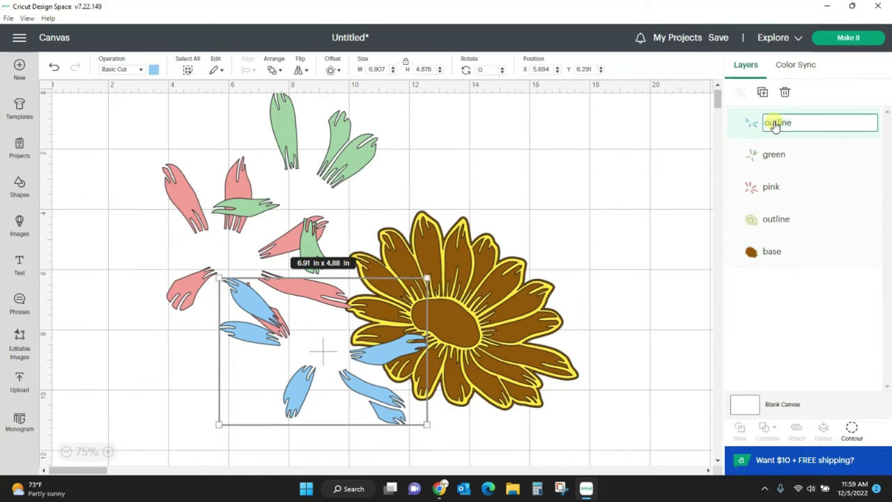
click(683, 157)
- Place the blue, green and pink petal layers back into their matching openings in the yellow outline
drag(388, 359, 524, 338)
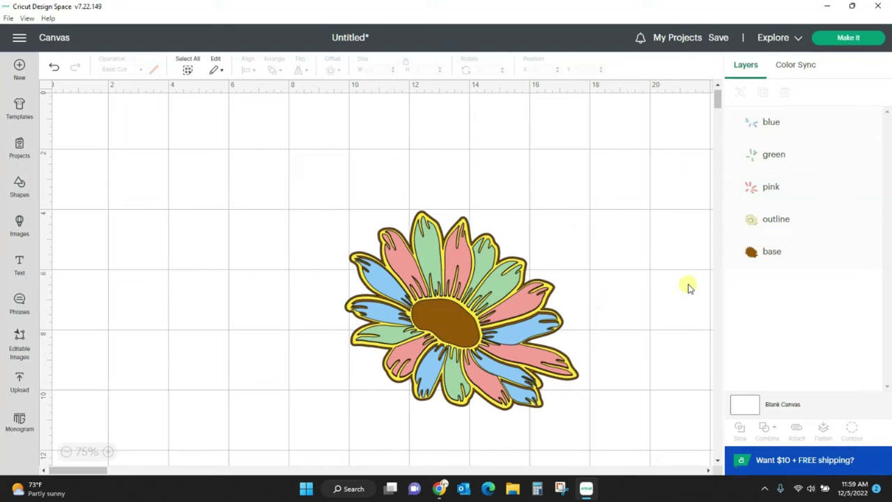
- Move the yellow outline clear of the flower and review its list of individual contours without hiding any
mouse_move(478, 334)
mouse_down()
mouse_move(213, 255)
mouse_move(379, 335)
mouse_move(471, 338)
mouse_up()
click(758, 230)
drag(474, 250, 221, 197)
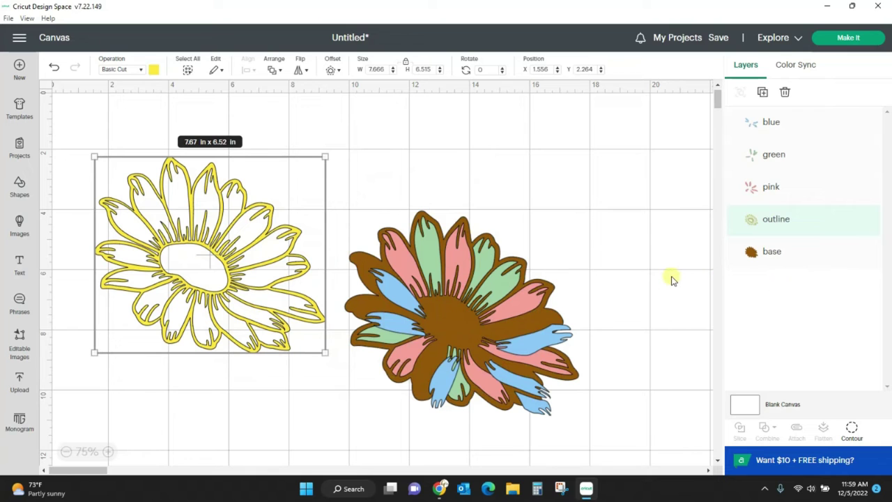
click(853, 433)
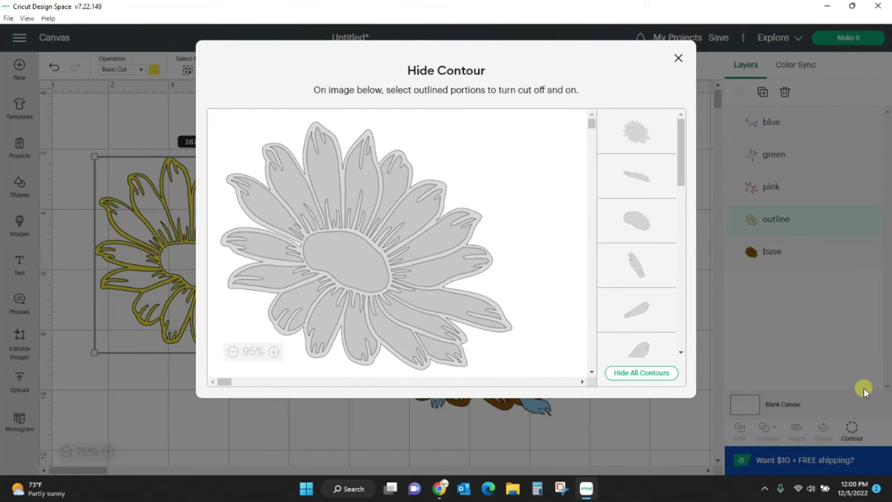
drag(675, 165, 695, 339)
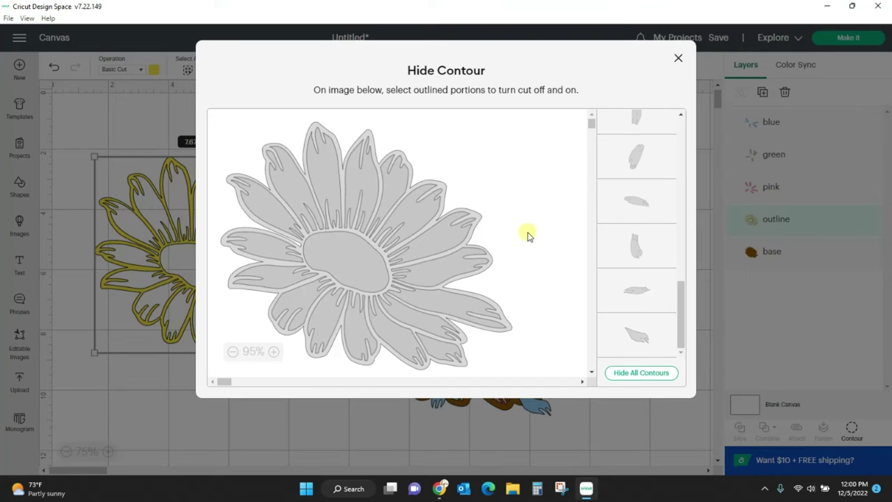
click(676, 60)
- Return the yellow outline to the brown base and realign the blue petals within their openings
drag(232, 291, 532, 349)
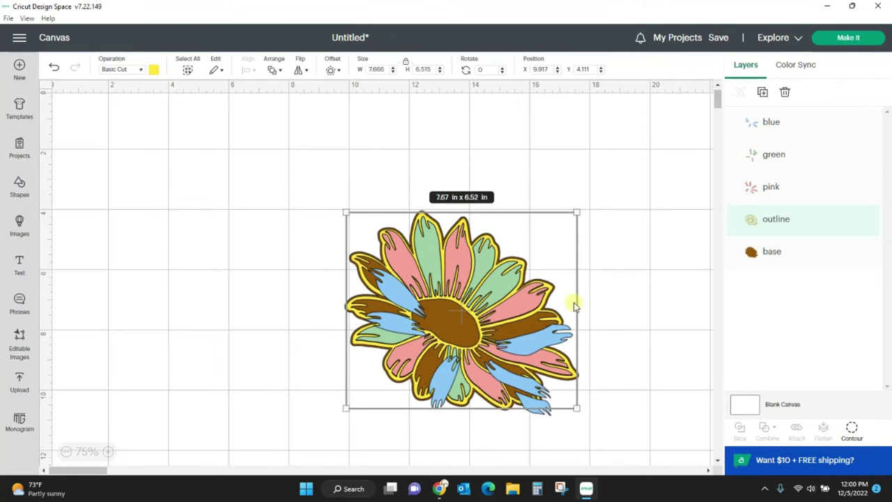
click(775, 125)
drag(524, 347, 510, 336)
click(624, 326)
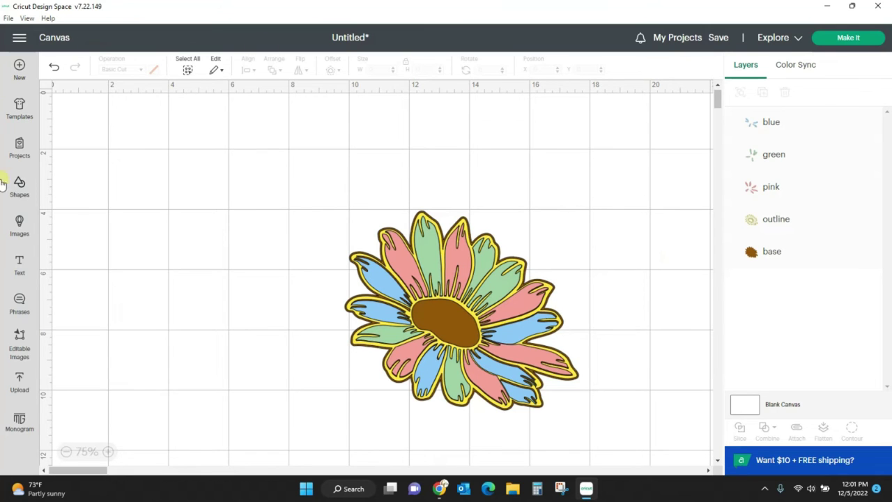
- Delete all the flower's layers and reposition the Ice Cream image near the middle of the canvas
drag(262, 166, 642, 457)
key(Delete)
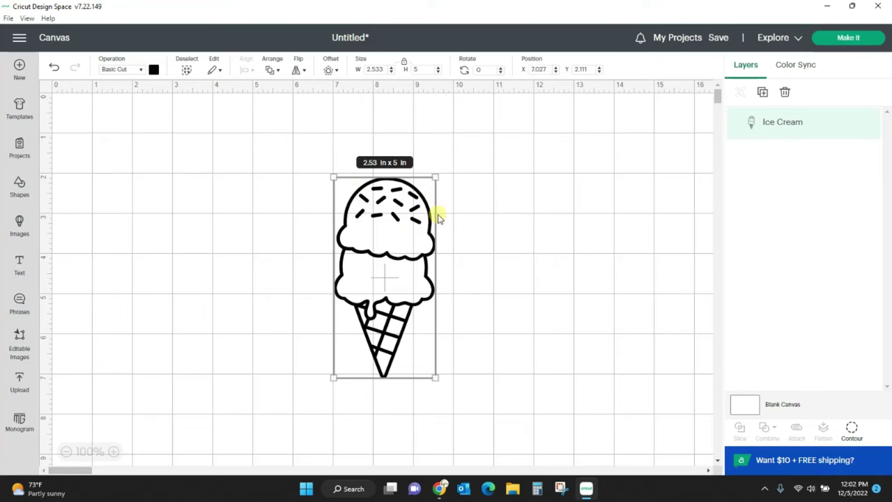
drag(372, 240, 399, 230)
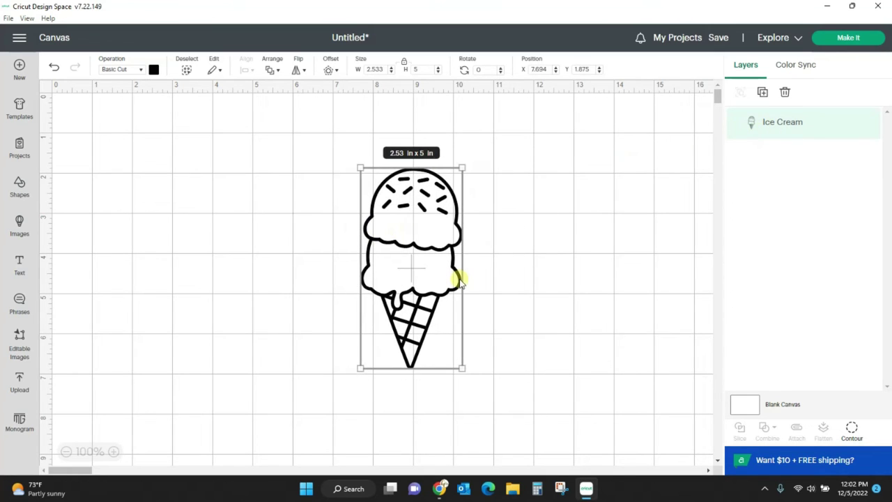
- Hide every sprinkle contour in the Ice Cream image, keeping the scoops and waffle cone cutouts
click(410, 193)
click(851, 428)
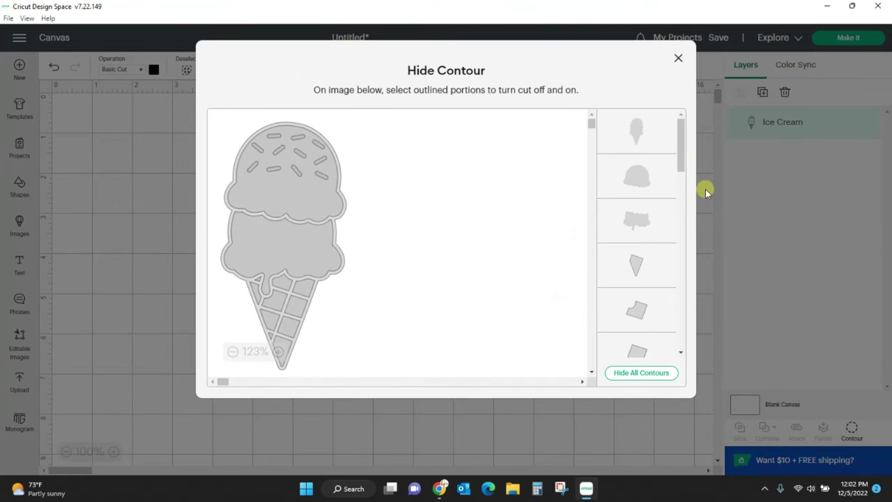
drag(682, 140, 702, 241)
click(650, 163)
click(645, 209)
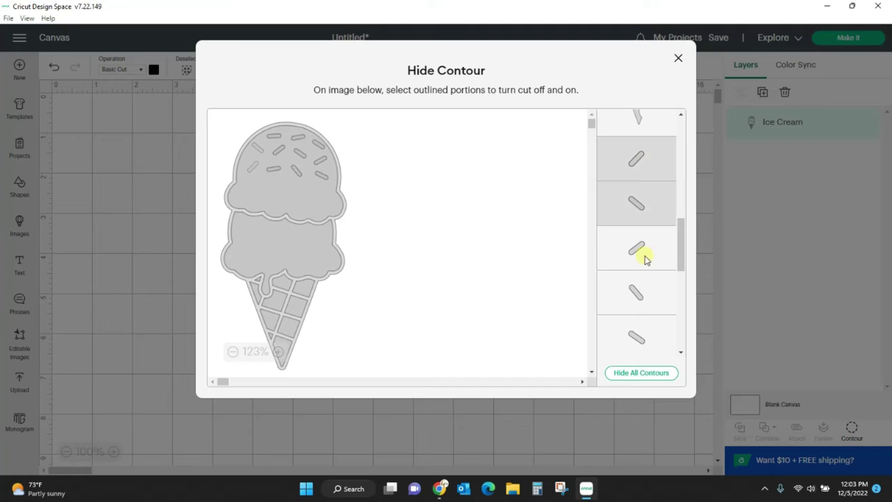
click(645, 259)
click(640, 291)
click(638, 336)
drag(681, 238, 681, 346)
click(662, 230)
click(657, 273)
click(654, 306)
click(637, 187)
click(639, 231)
click(640, 275)
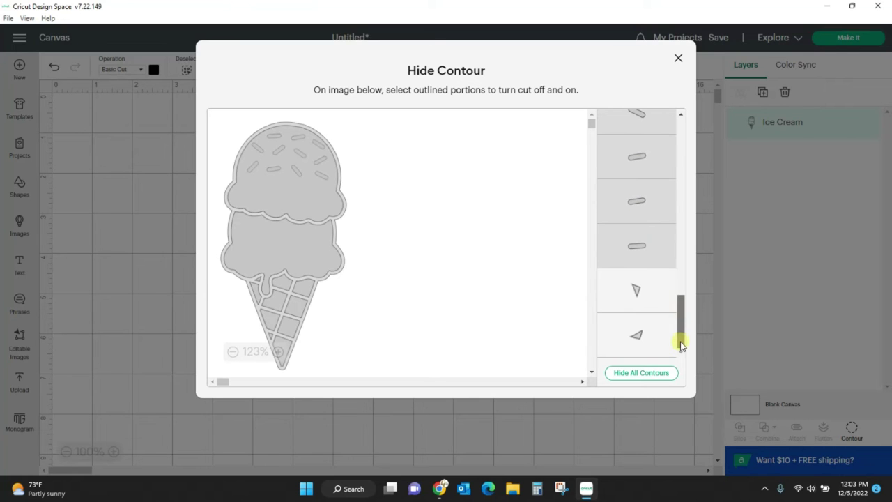
click(679, 58)
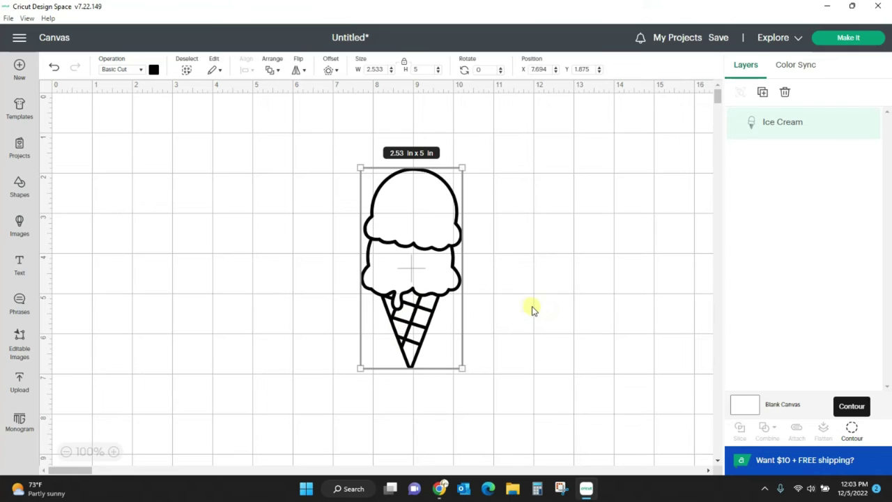
- Duplicate the Ice Cream layer and place the copy beside the original
right_click(770, 123)
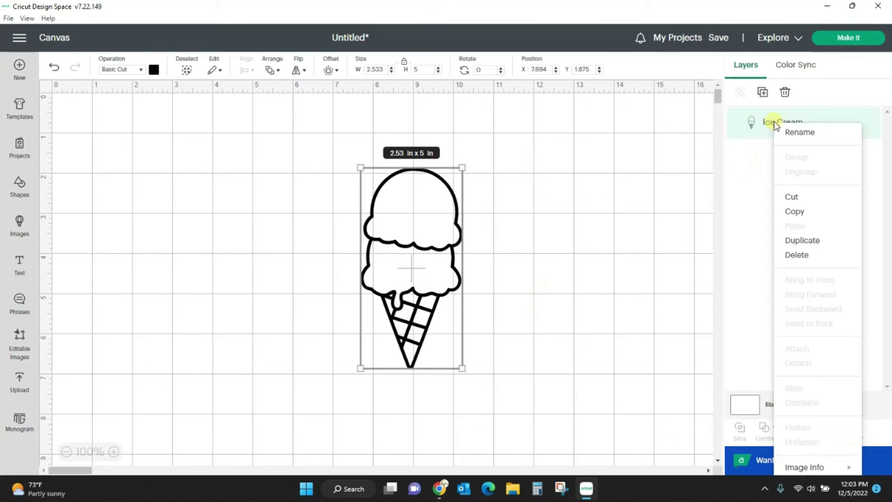
click(794, 240)
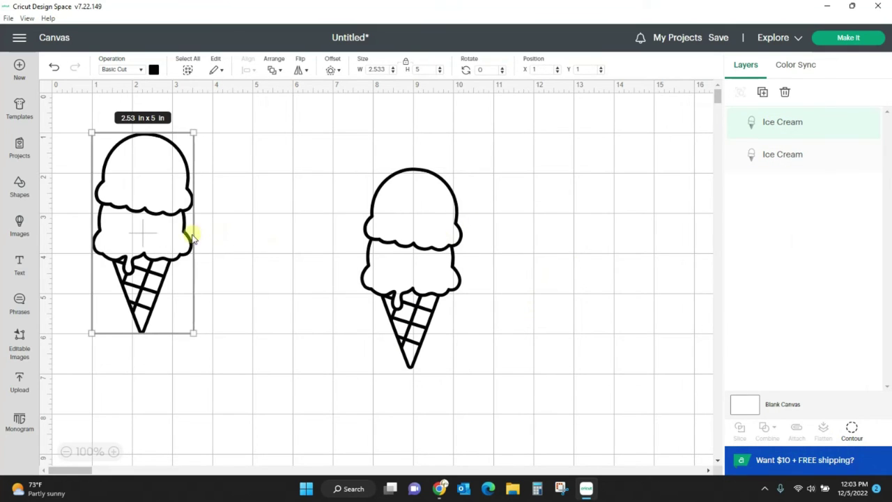
drag(192, 233, 241, 274)
- Hide the outer outline, lower scoop and all waffle cone contours in the ice cream copy, leaving only the upper scoop
click(852, 429)
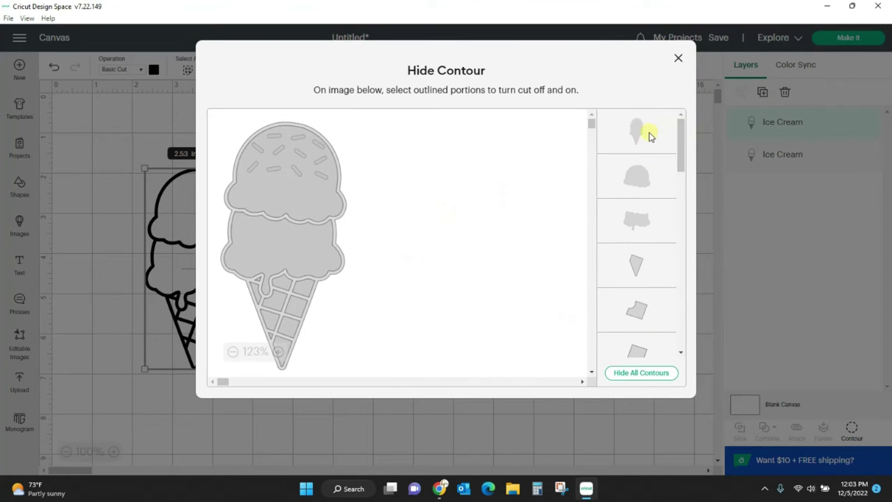
click(636, 138)
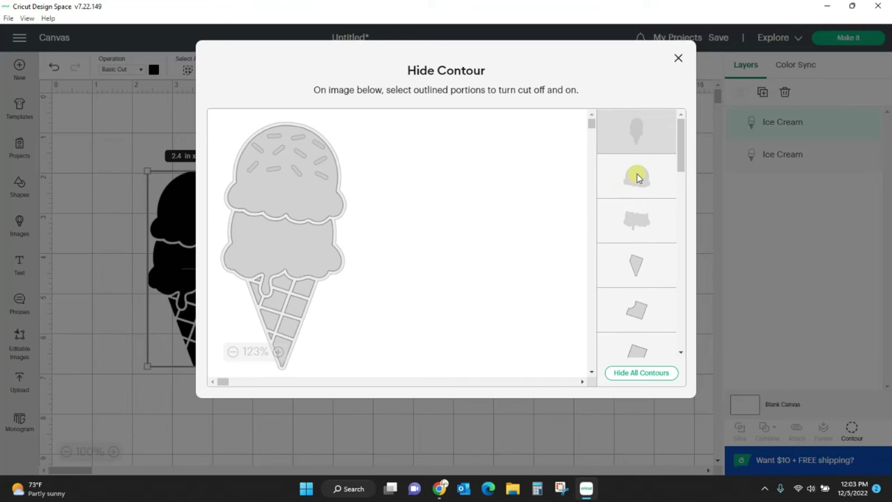
click(645, 236)
click(645, 272)
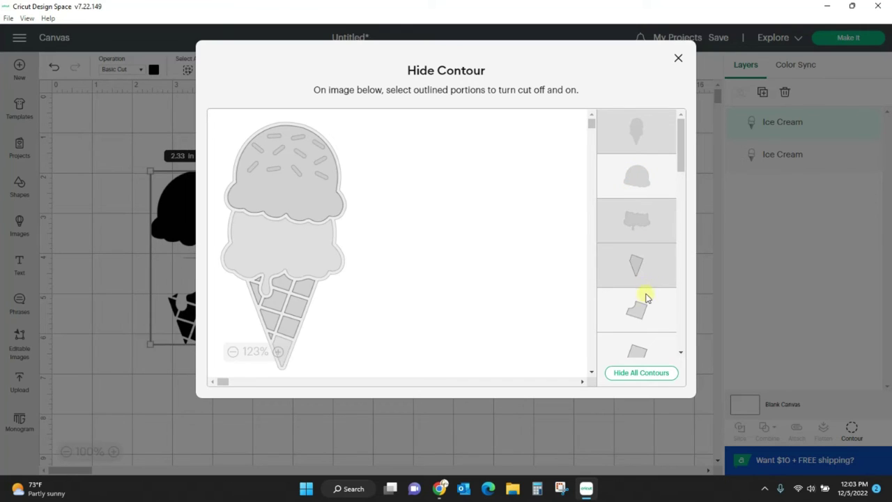
click(645, 310)
click(641, 342)
drag(677, 153, 682, 333)
click(658, 182)
click(652, 222)
click(650, 265)
click(646, 317)
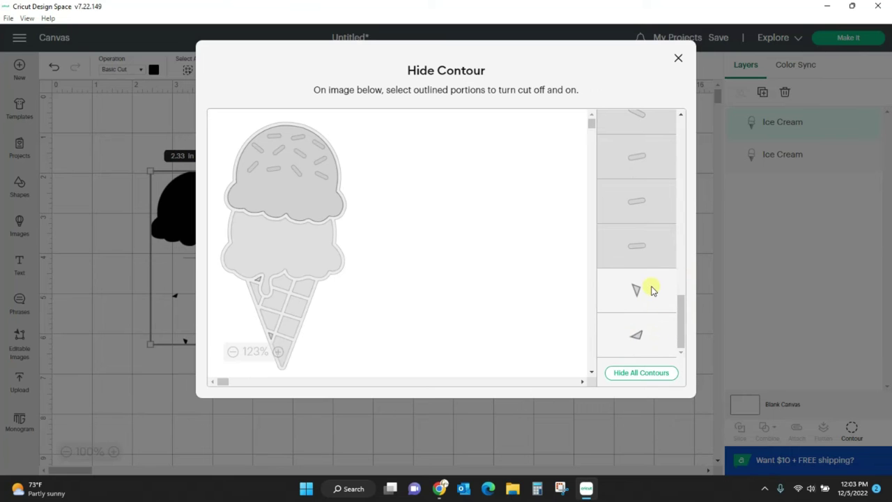
click(652, 290)
click(654, 343)
click(678, 58)
- Recolor the isolated upper scoop brown and align it over the upper scoop of the ice cream outline
drag(225, 211, 608, 222)
click(153, 71)
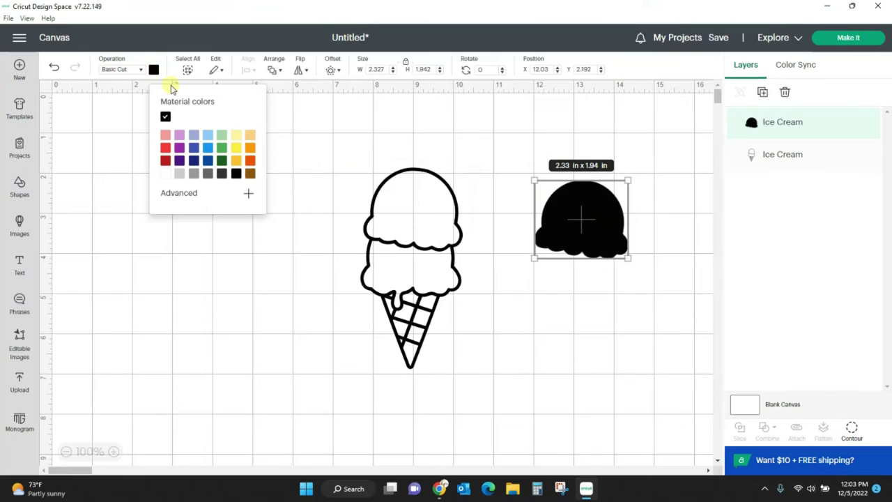
click(249, 172)
click(524, 370)
drag(557, 208, 448, 196)
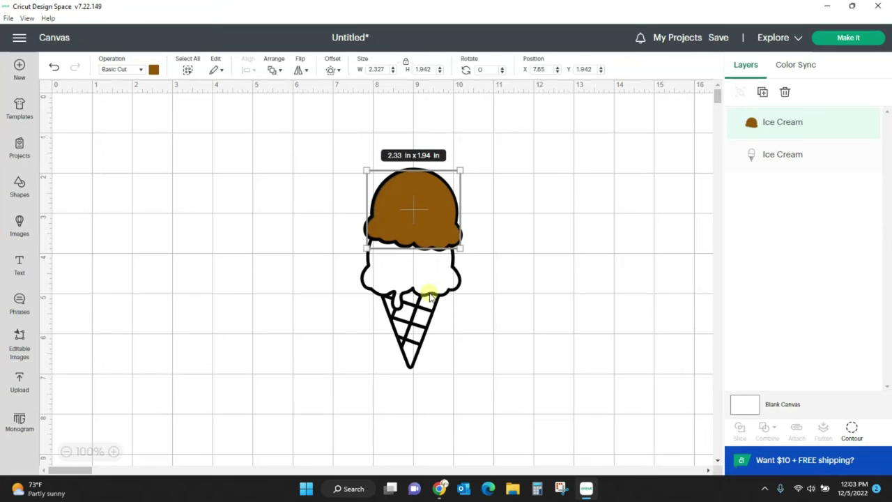
- Duplicate the black ice cream outline and place the copy beside the cone with the brown scoop
click(423, 310)
right_click(812, 162)
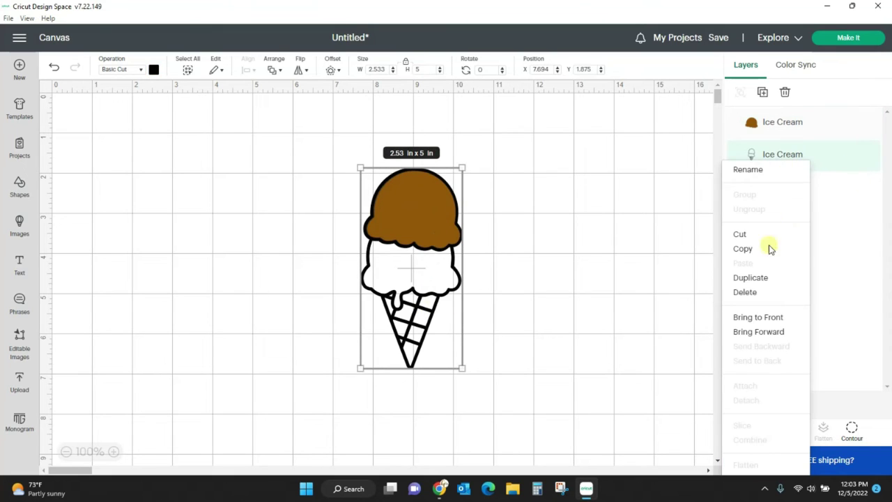
drag(180, 268, 247, 294)
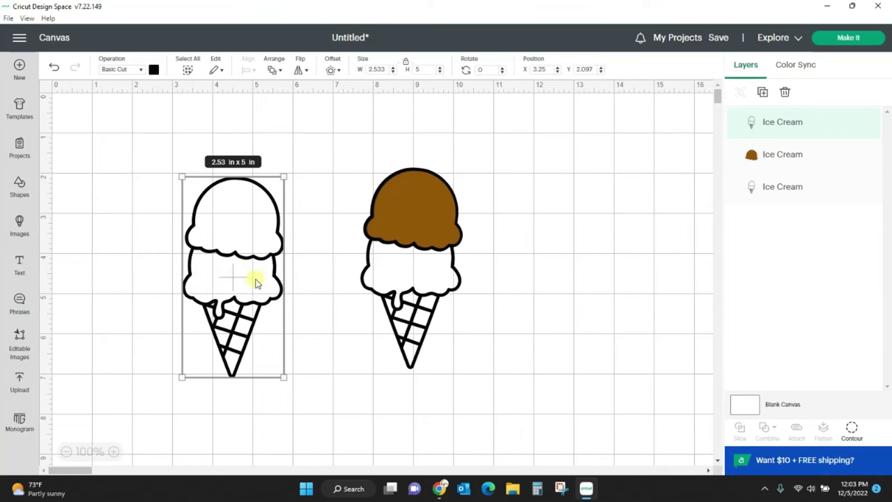
- Hide the outer outline and all other contours in the ice cream copy, leaving only the dripping lower scoop
click(853, 432)
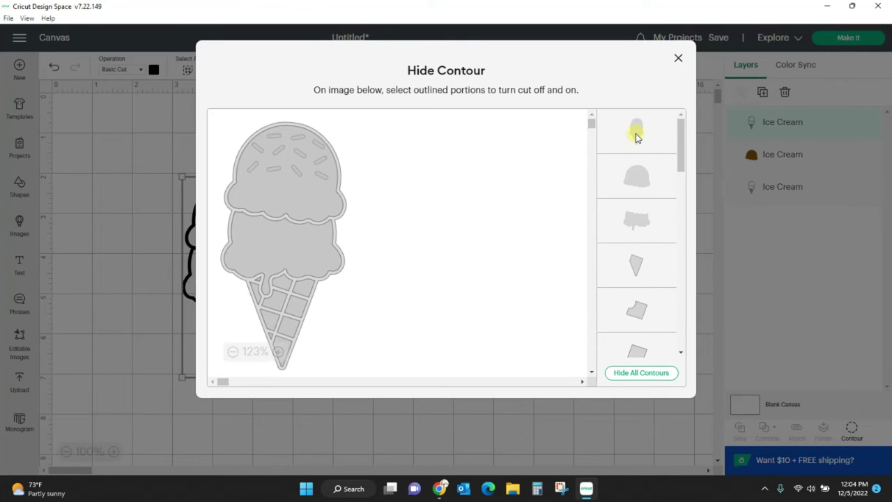
click(635, 376)
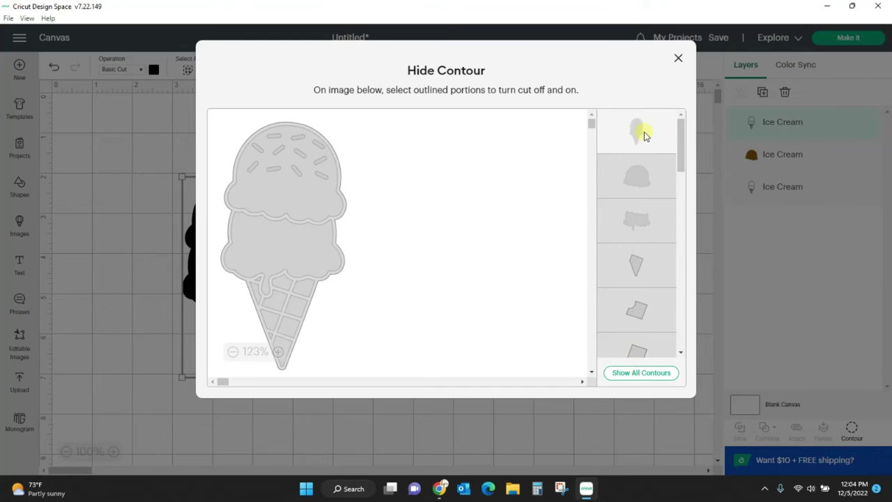
click(646, 225)
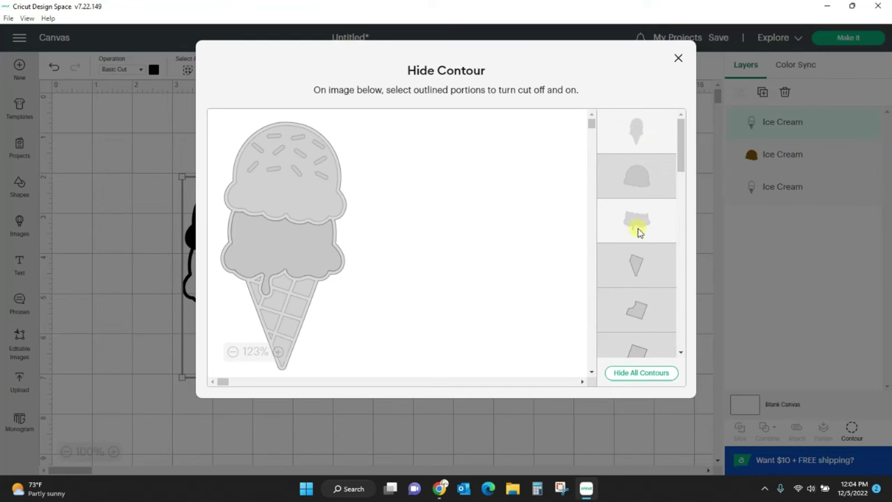
click(630, 131)
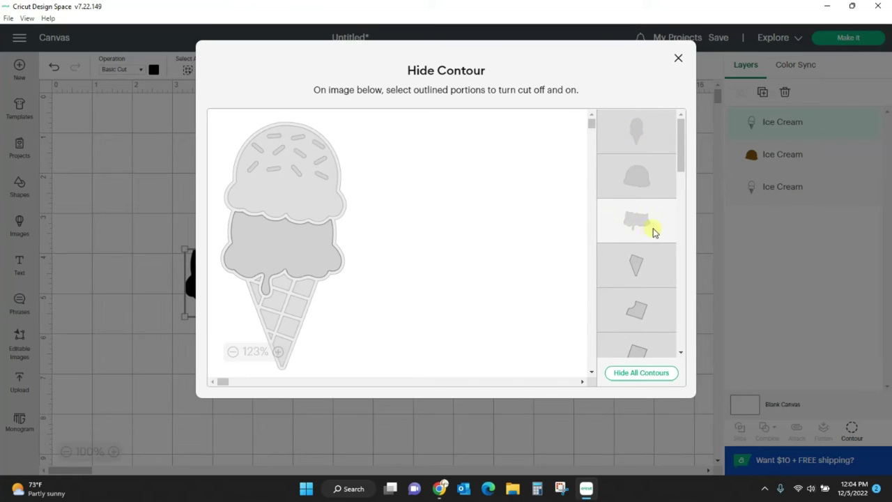
click(677, 59)
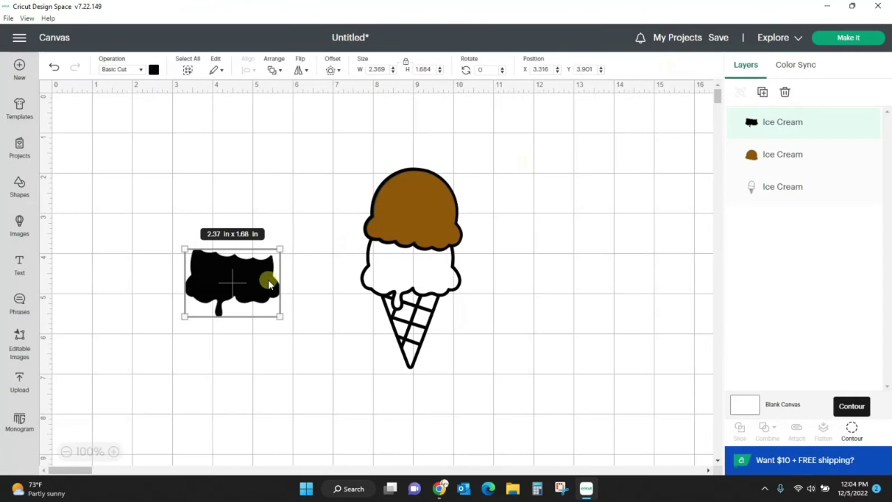
- Recolor the isolated lower scoop light pink and align it over the lower scoop of the ice cream outline
click(153, 70)
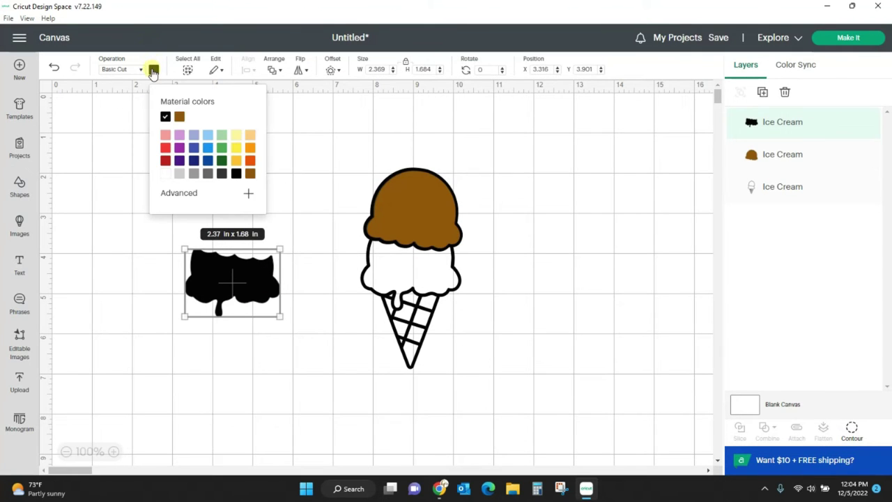
click(168, 135)
click(182, 291)
drag(183, 292, 412, 273)
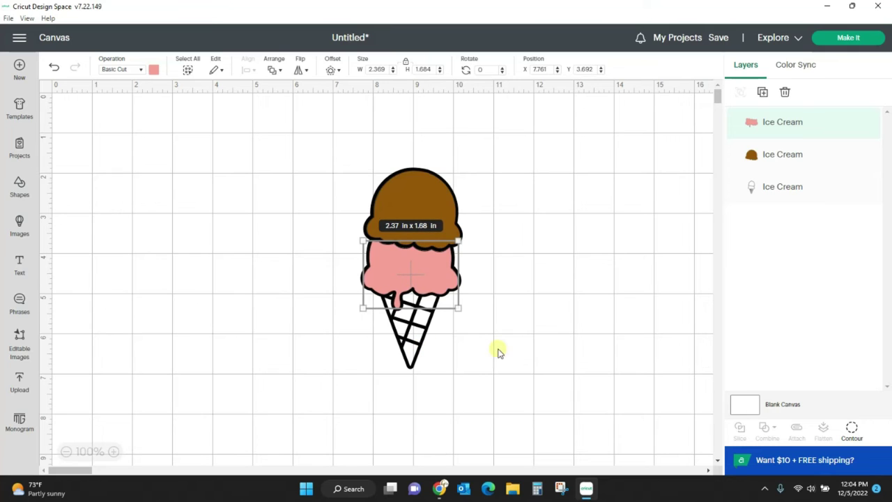
- Duplicate the ice cream outline again and place the copy beside the cone with brown and pink scoops
click(780, 189)
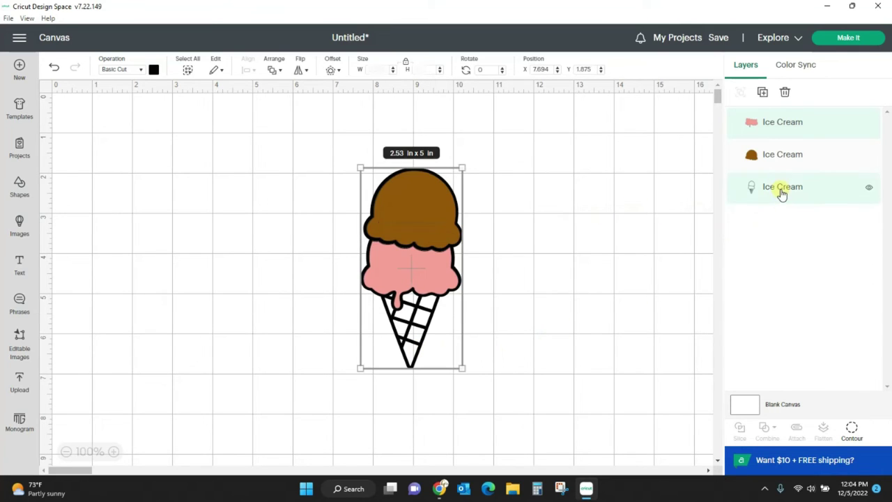
right_click(780, 190)
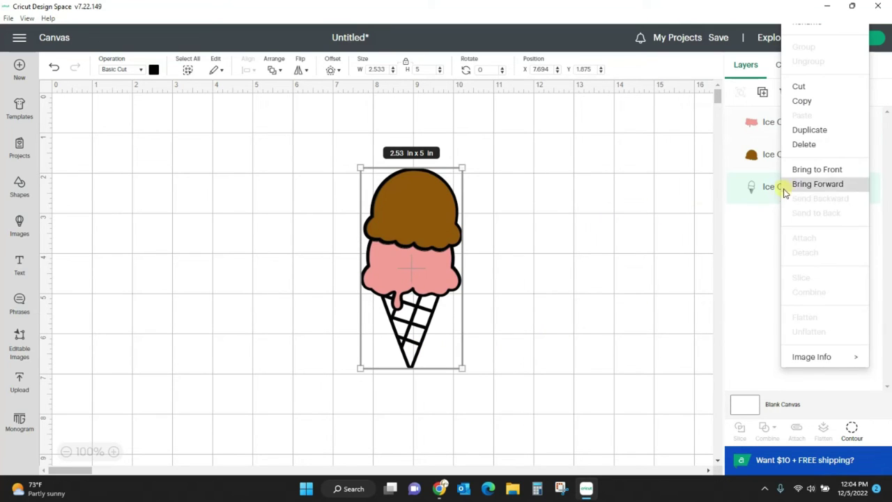
click(809, 130)
drag(184, 294, 227, 286)
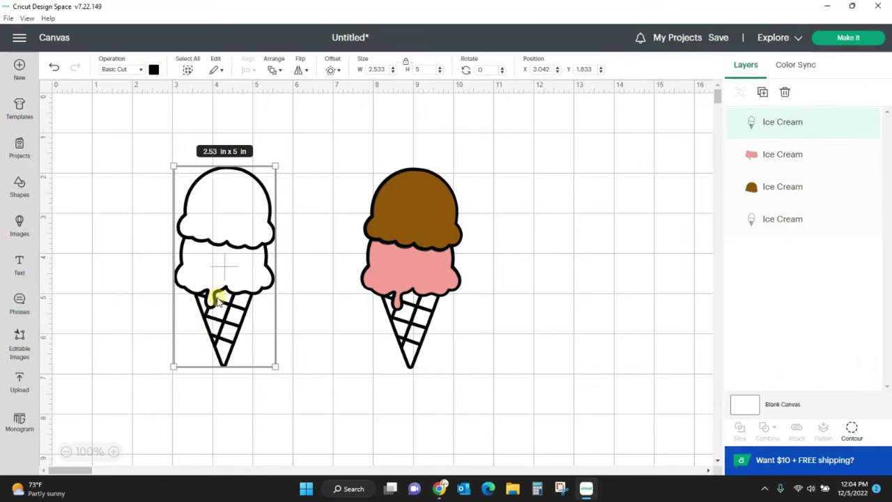
- Hide all contours in the new ice cream copy to make it a solid silhouette
click(852, 428)
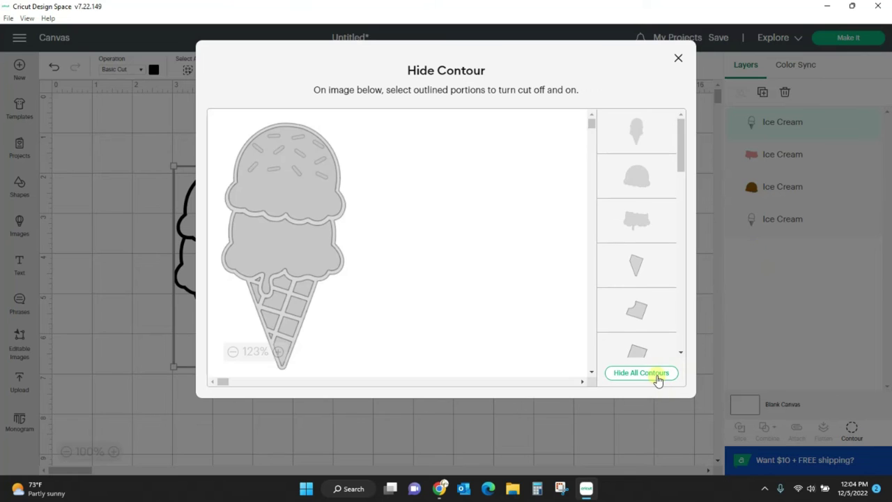
click(656, 377)
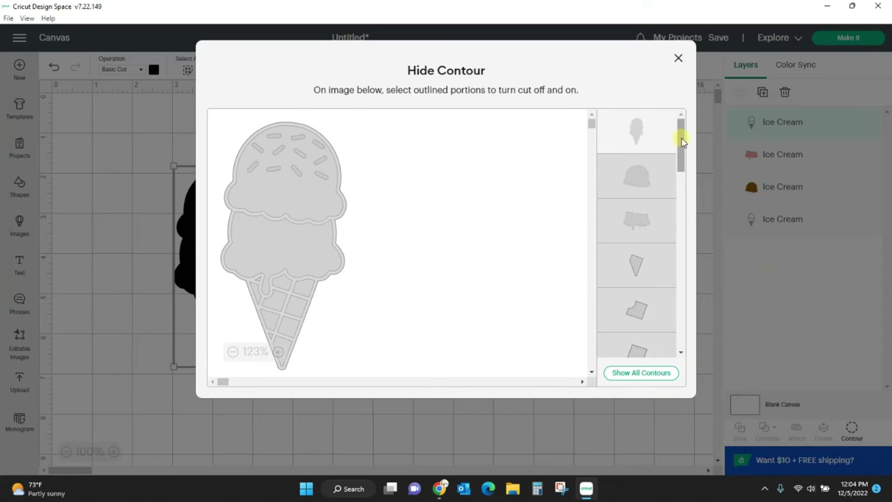
click(679, 58)
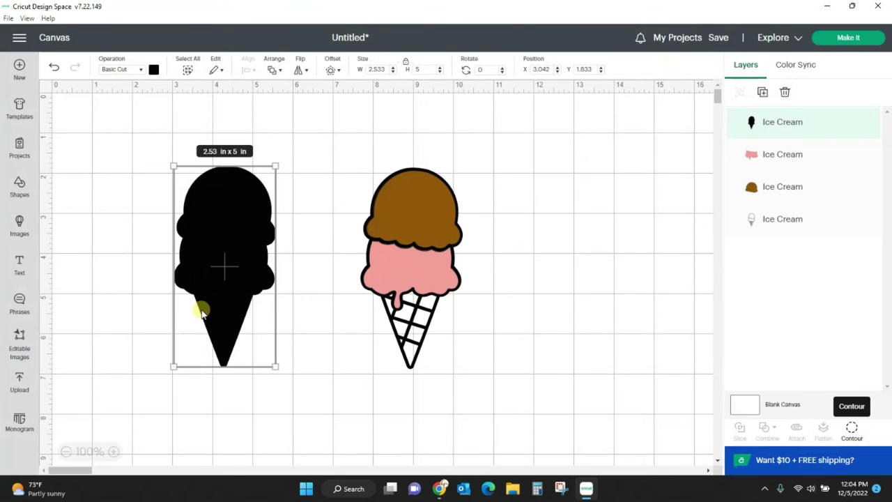
- Recolor the solid ice cream silhouette a light orange-tan using a custom advanced color
click(155, 71)
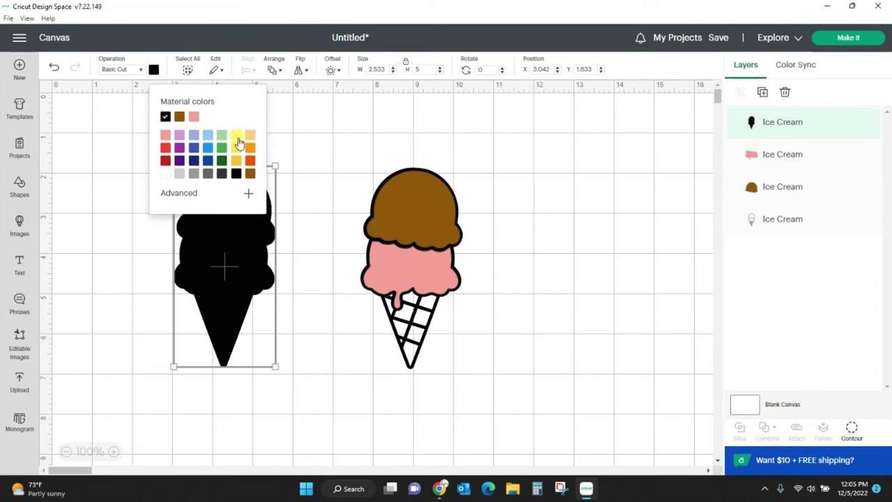
click(249, 174)
click(201, 195)
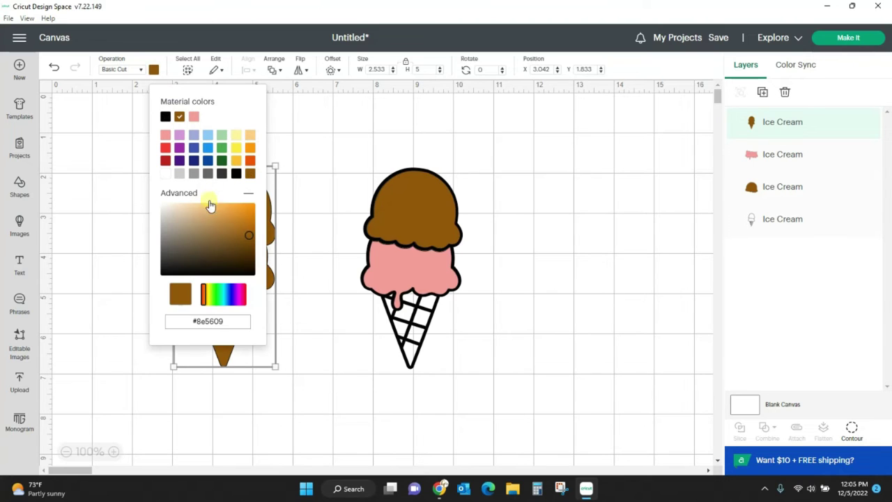
drag(247, 235, 211, 207)
click(307, 143)
- Align the tan silhouette over the layered ice cream cone and send it to the back
drag(232, 235, 419, 236)
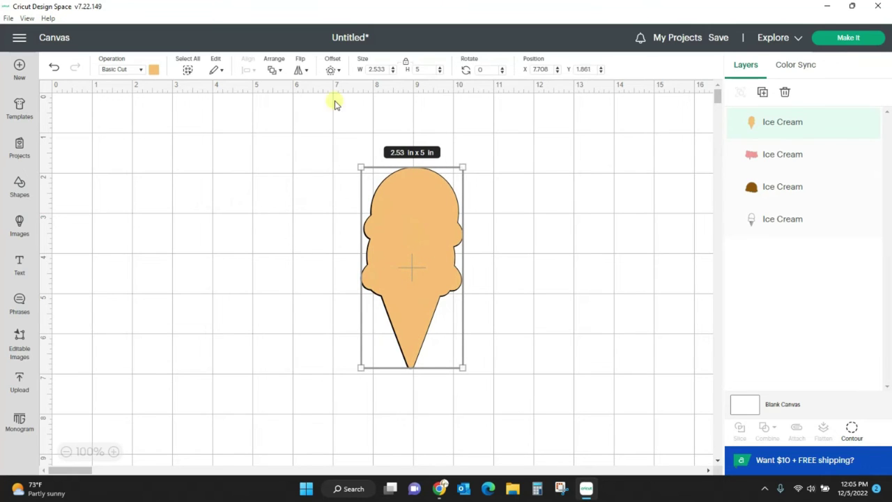
click(276, 71)
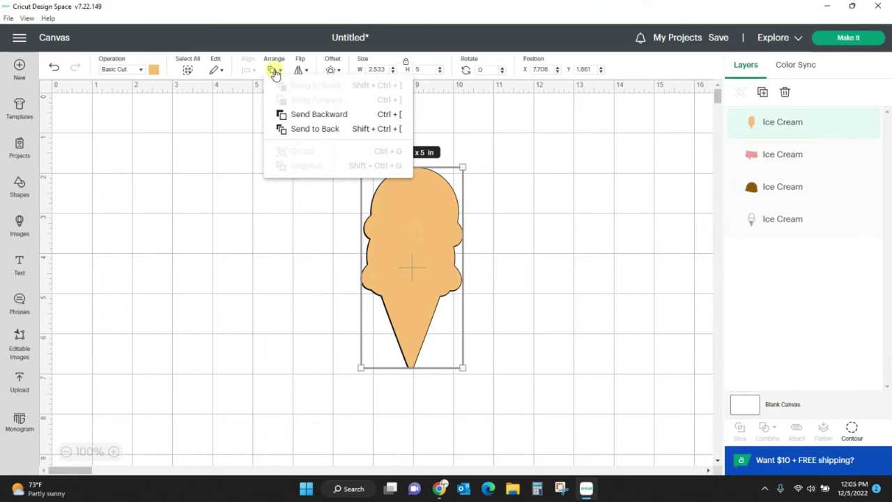
click(296, 130)
click(636, 330)
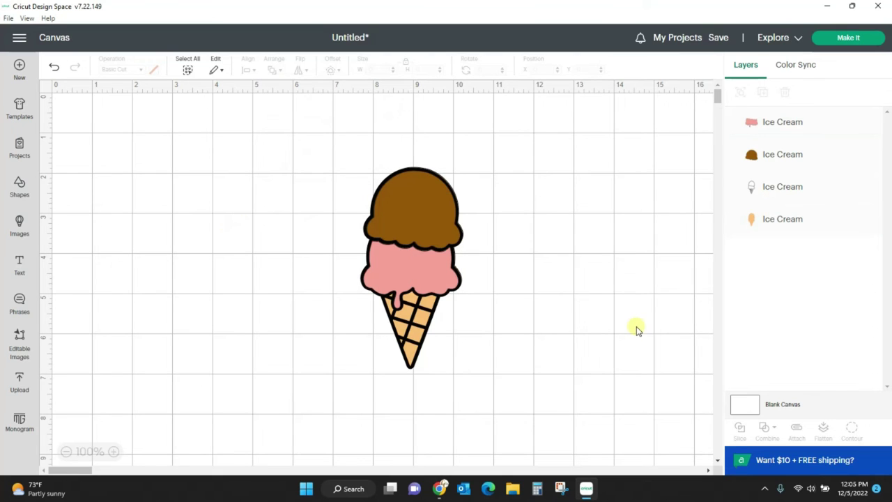
- Duplicate the black ice cream outline once more and place the copy beside the fully colored cone
click(774, 188)
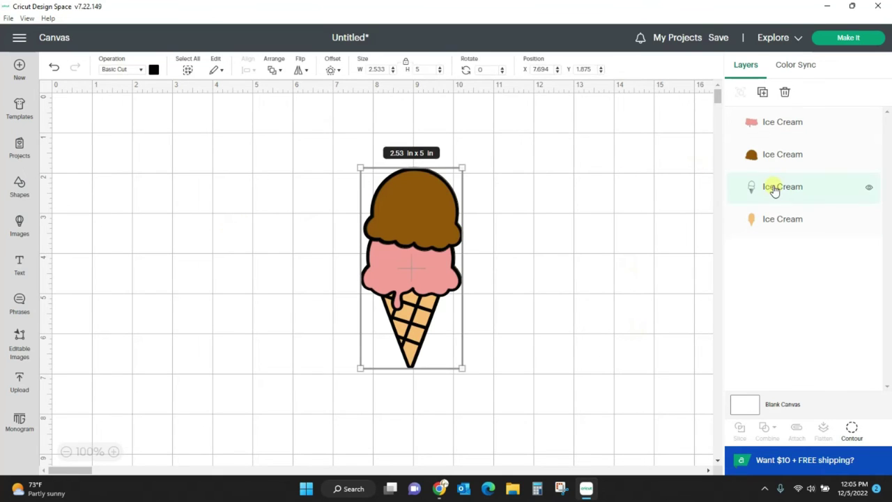
right_click(774, 189)
click(795, 126)
drag(209, 289, 279, 265)
click(583, 275)
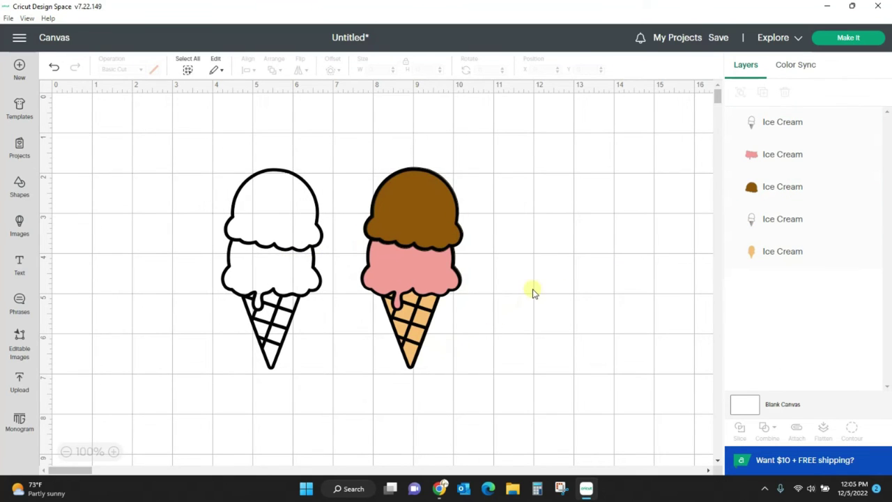
- Turn the hidden sprinkle contours back on in the uncolored ice cream outline copy
click(247, 253)
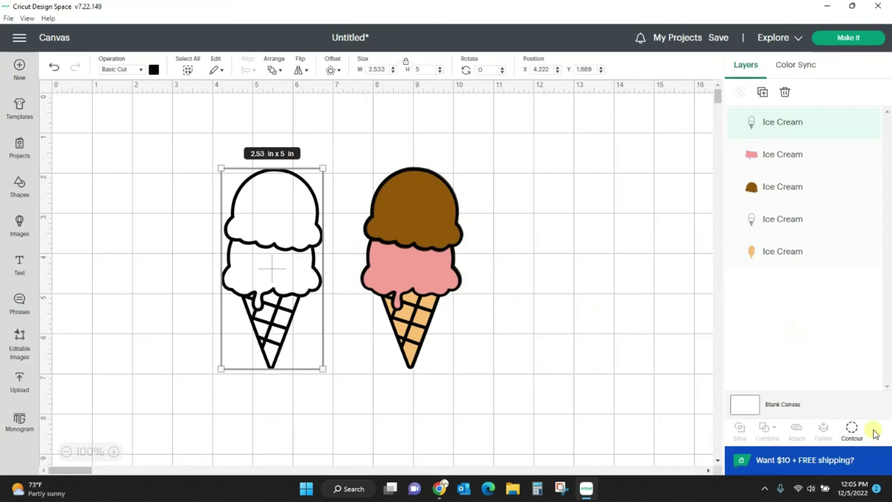
click(852, 428)
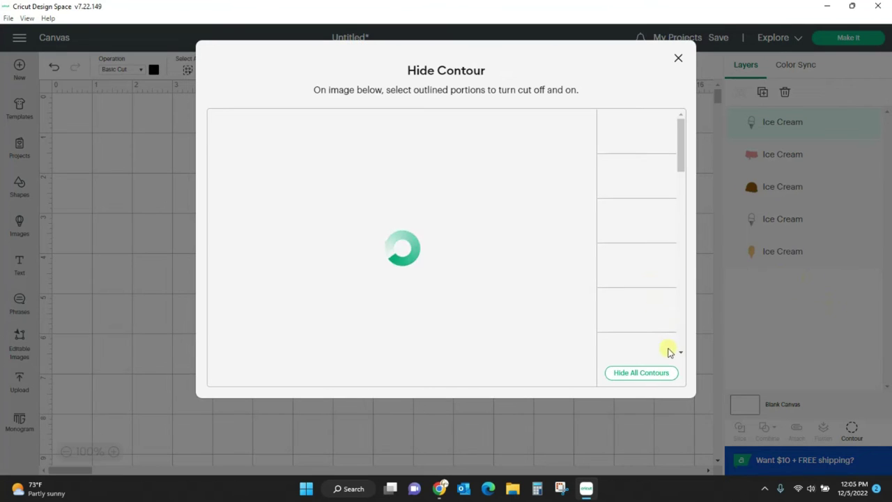
drag(678, 145, 681, 298)
click(661, 209)
click(649, 252)
click(645, 293)
click(641, 327)
click(655, 231)
click(654, 275)
click(652, 307)
click(631, 183)
click(631, 237)
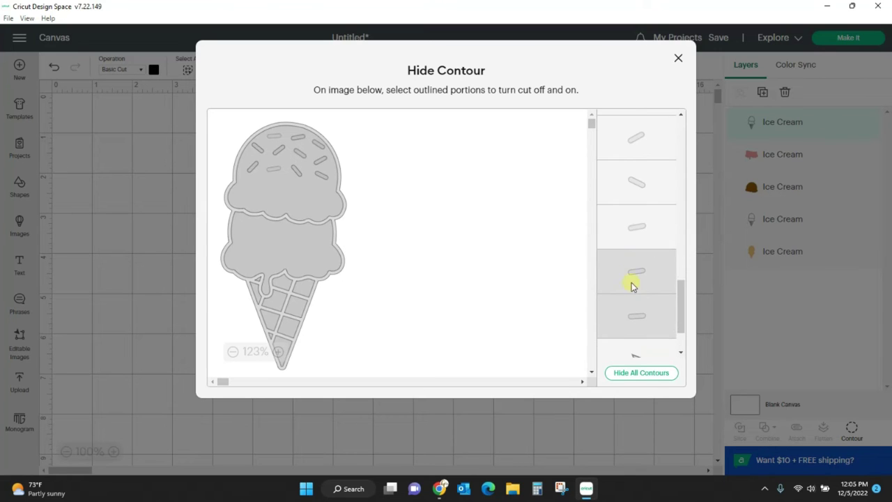
click(631, 272)
click(630, 308)
click(679, 58)
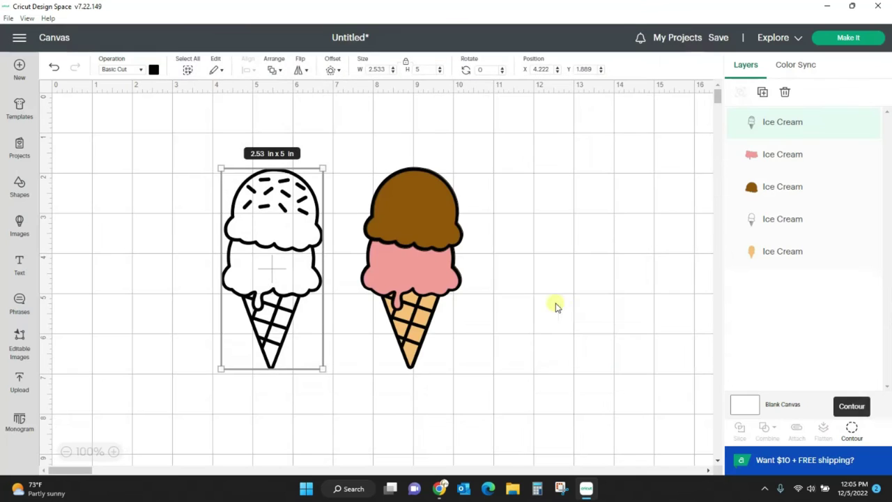
click(548, 305)
mouse_move(263, 345)
mouse_down()
mouse_move(279, 331)
mouse_move(269, 339)
mouse_up()
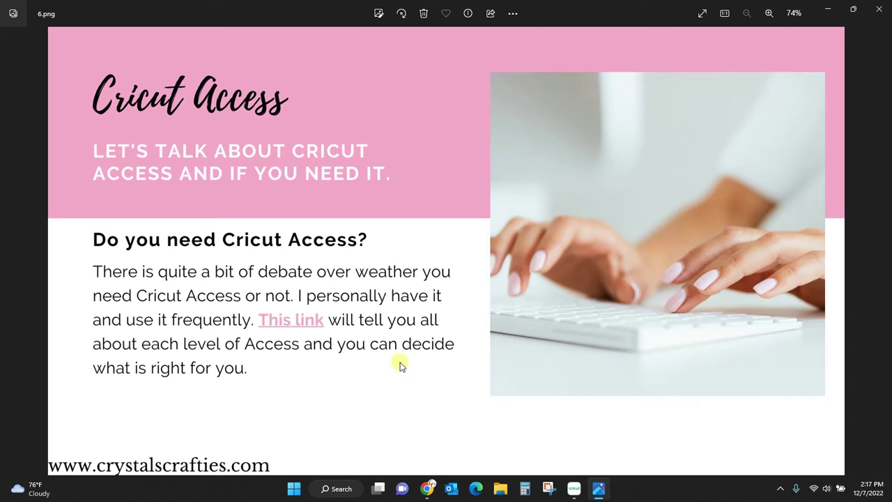
- Advance the slides to Lesson Three and switch to Cricut Design Space to open the image library
click(882, 254)
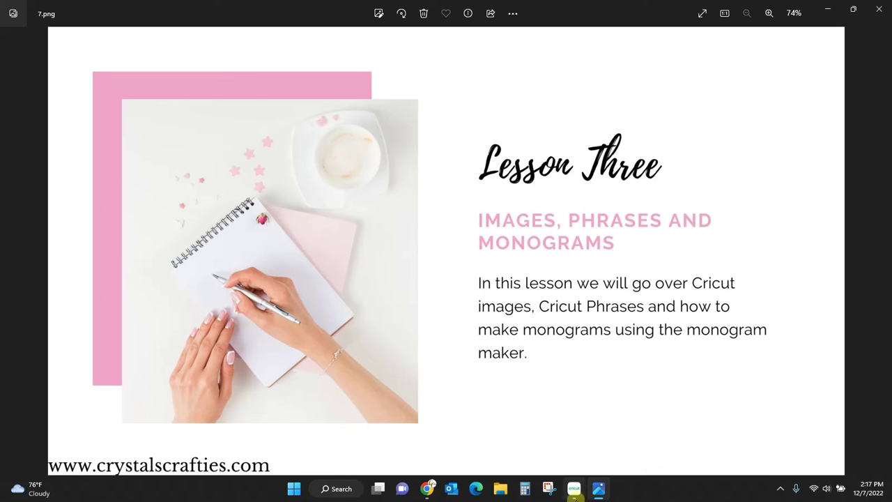
click(574, 489)
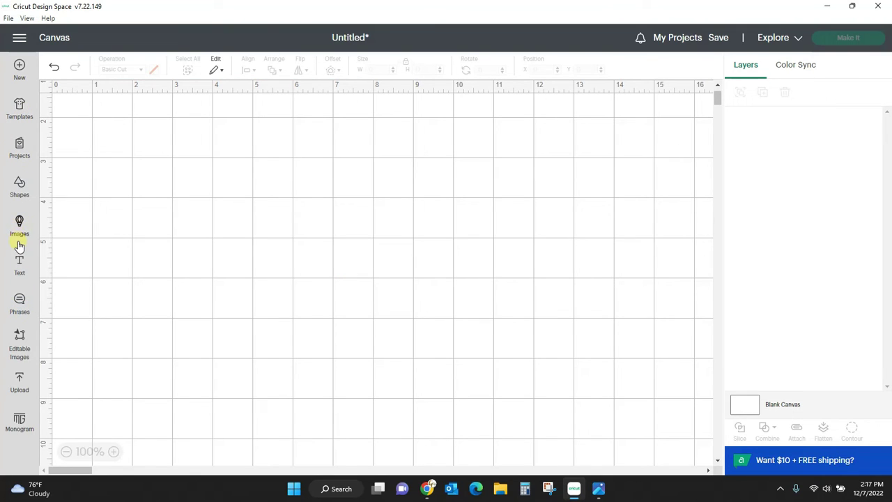
click(19, 225)
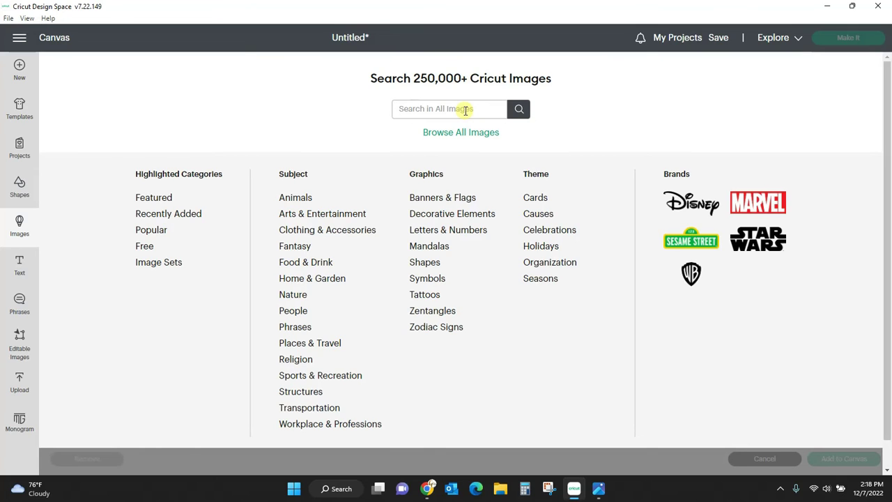
- Search the Cricut image library for "donut"
text(donu)
key(Return)
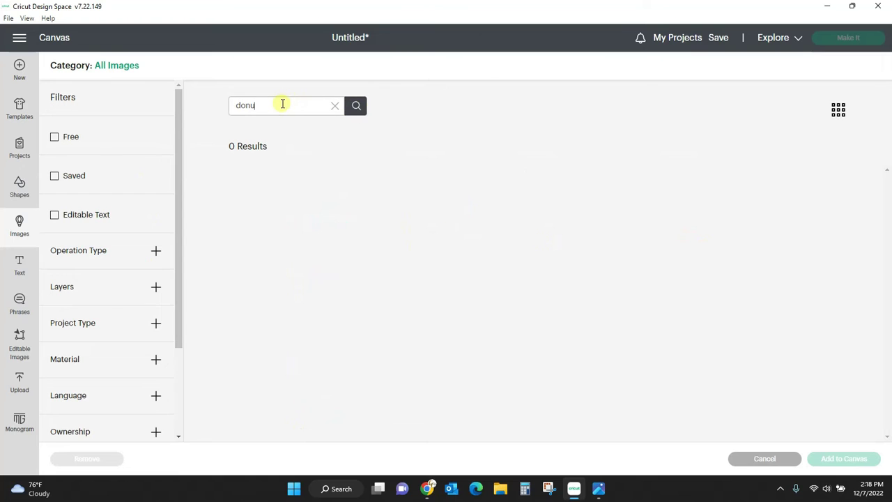
text(t)
key(Return)
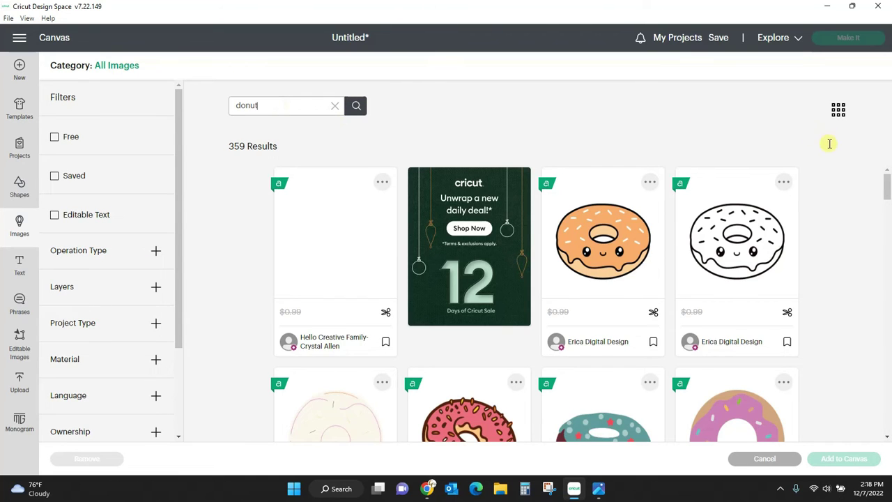
- Browse the donut results and the available filters, and expand the Project Type options
drag(888, 192, 888, 222)
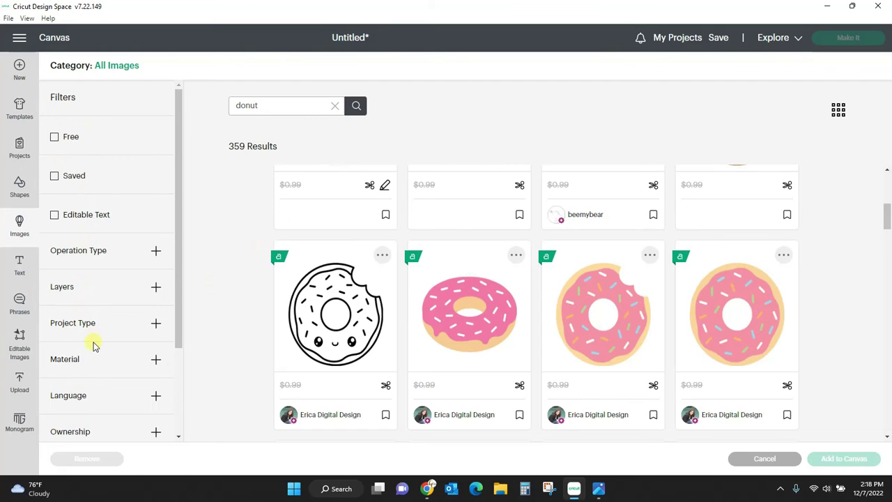
drag(177, 279, 176, 339)
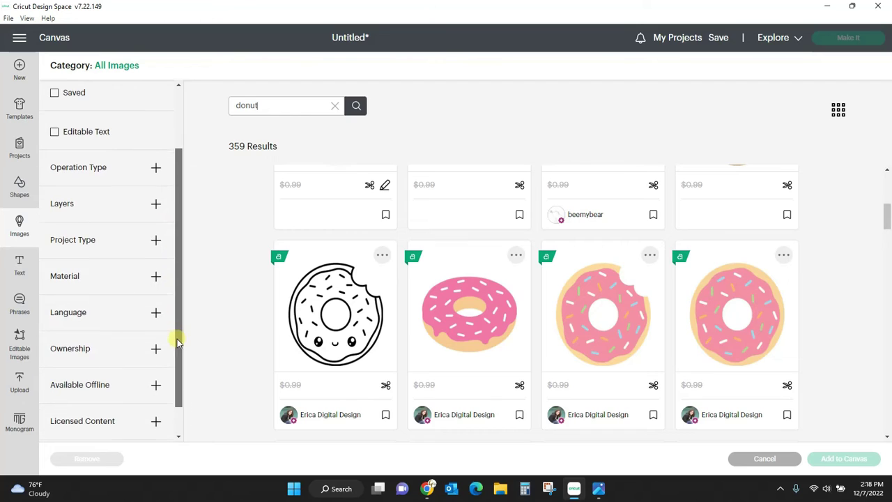
click(101, 249)
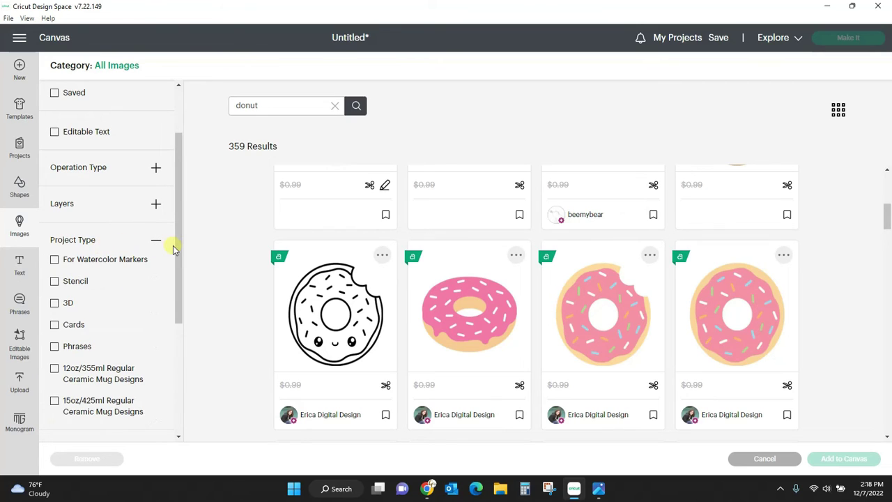
- Collapse the Project Type filter and review the choices under Material, leaving both filter groups closed
click(137, 245)
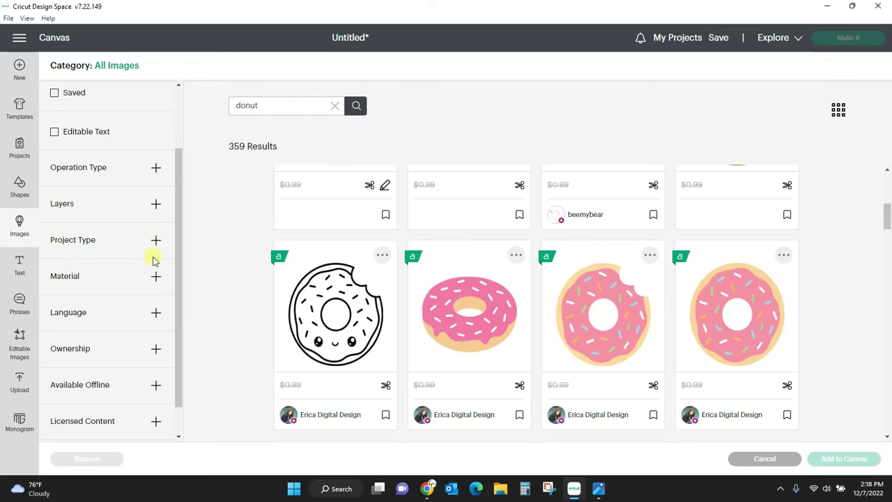
click(113, 284)
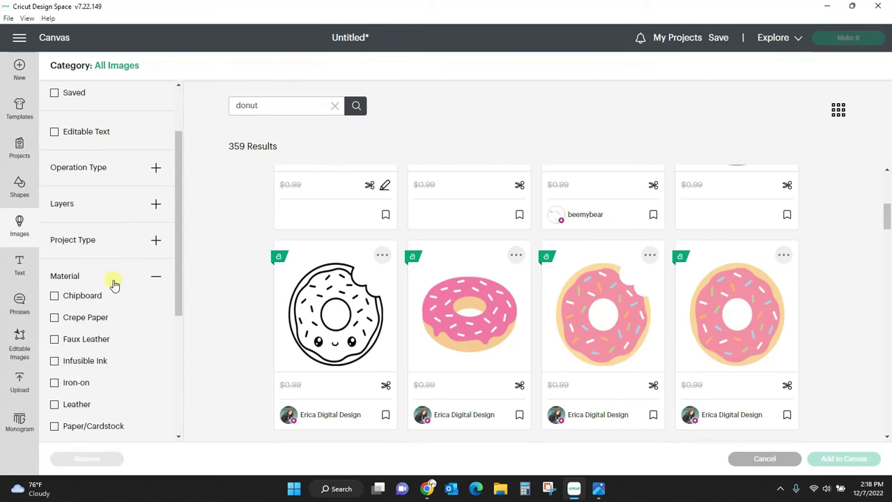
click(115, 283)
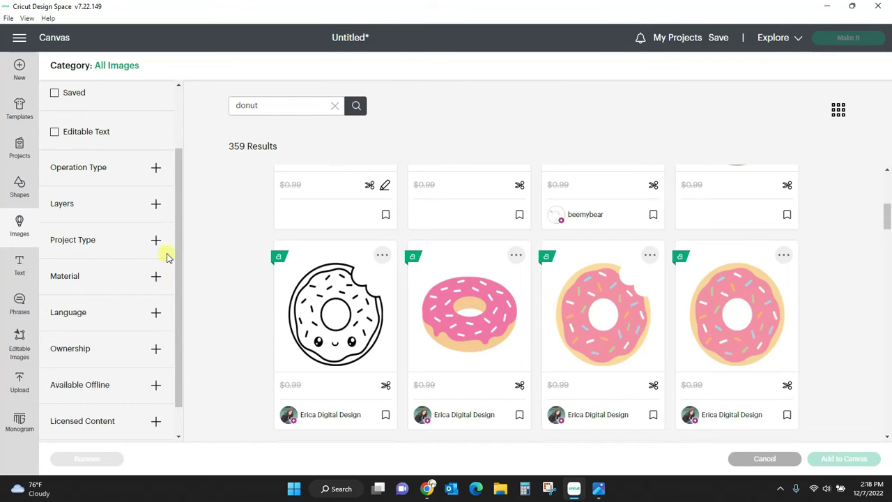
- Filter the donut results by the Print then Cut operation type, browse them, and clear that filter
click(122, 173)
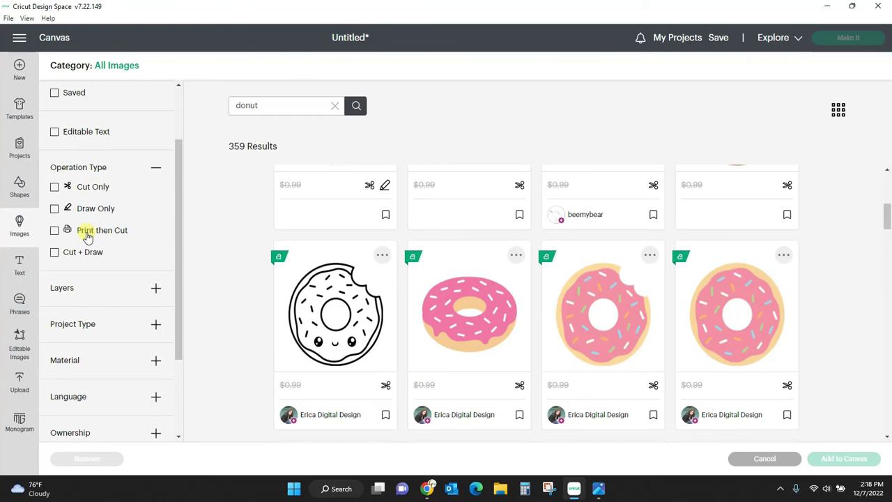
click(54, 232)
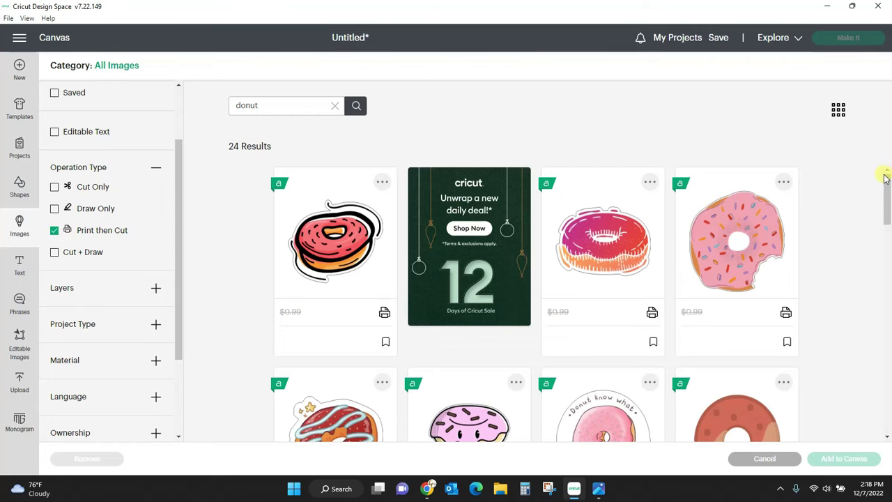
drag(888, 195, 890, 219)
click(68, 230)
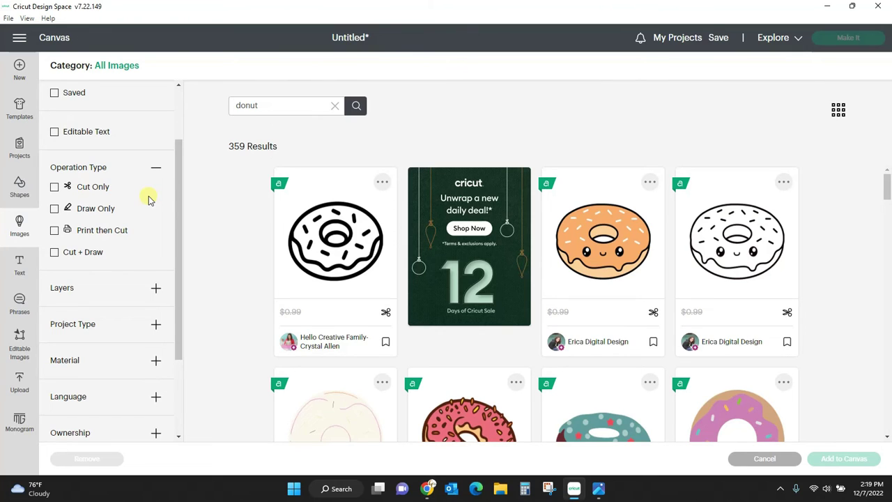
- Filter the donut images to Cut Only and add the whole pink-frosted donut with multicolored sprinkles to the canvas
click(54, 187)
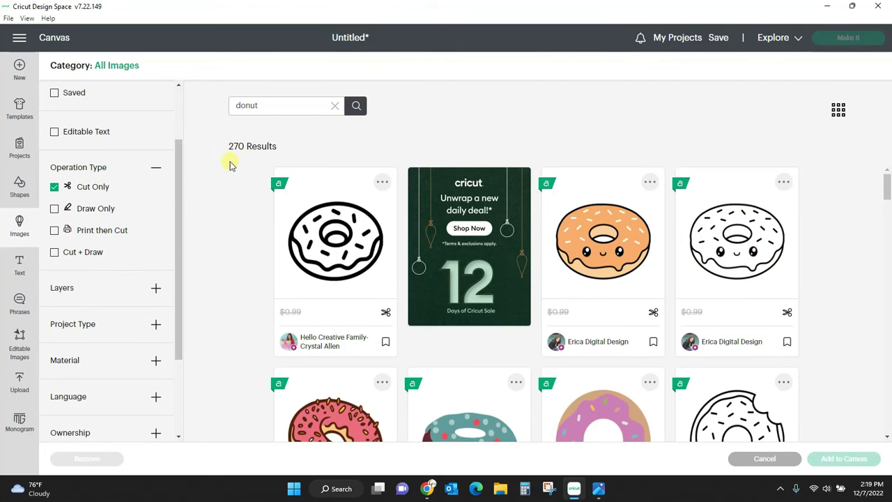
drag(888, 195, 889, 228)
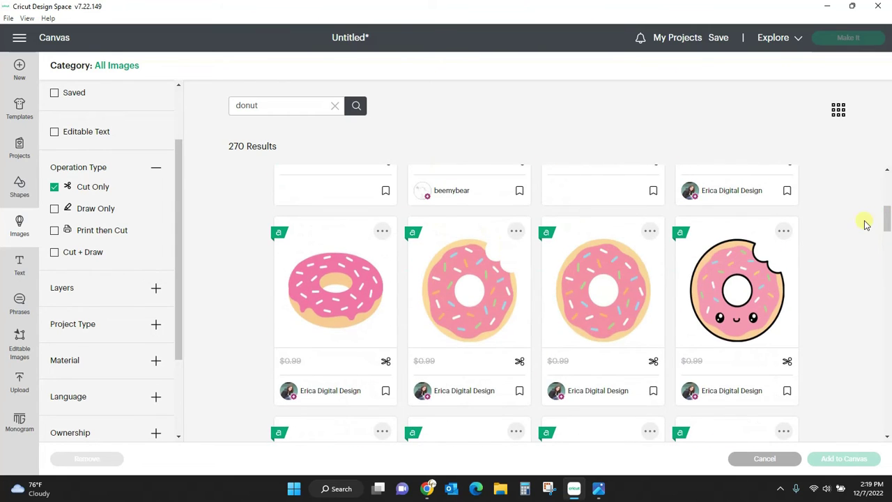
click(627, 300)
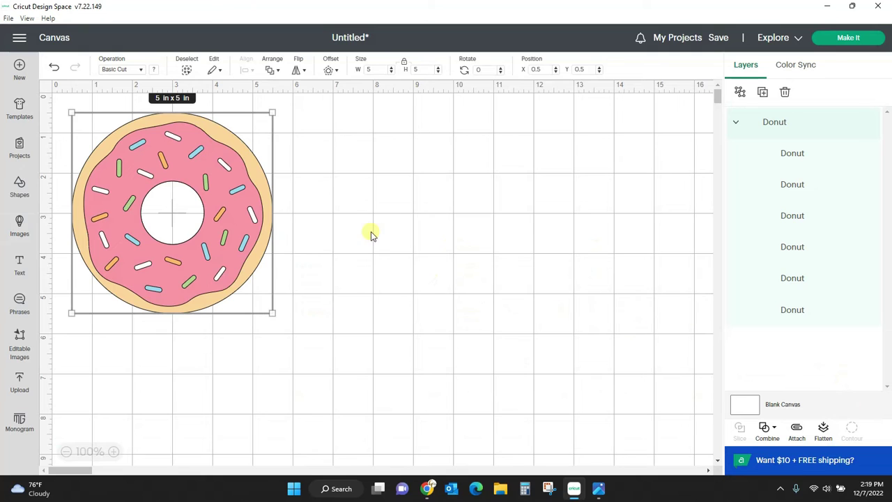
- Move the donut to the middle of the canvas and inspect its green and orange sprinkle layers
drag(282, 241, 406, 261)
click(541, 264)
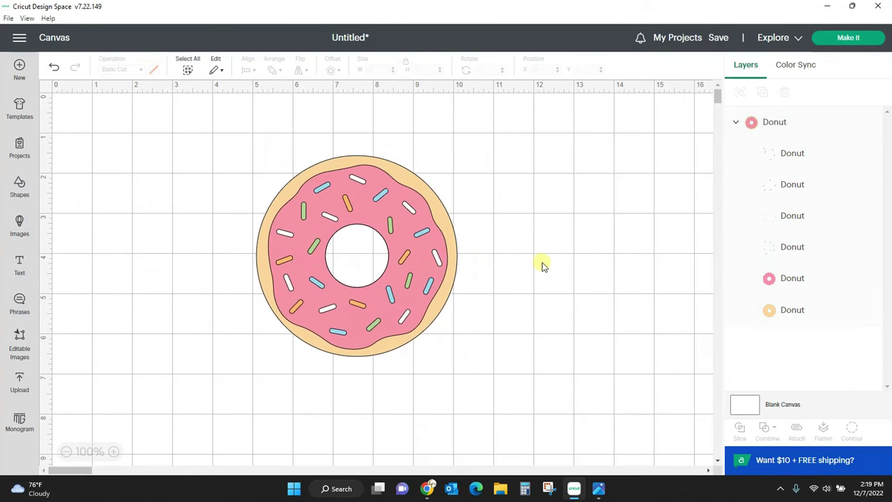
click(773, 155)
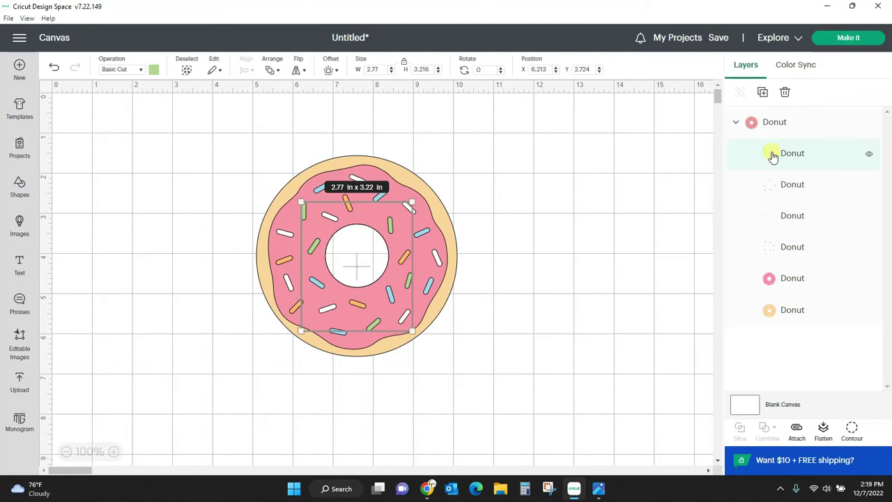
click(773, 186)
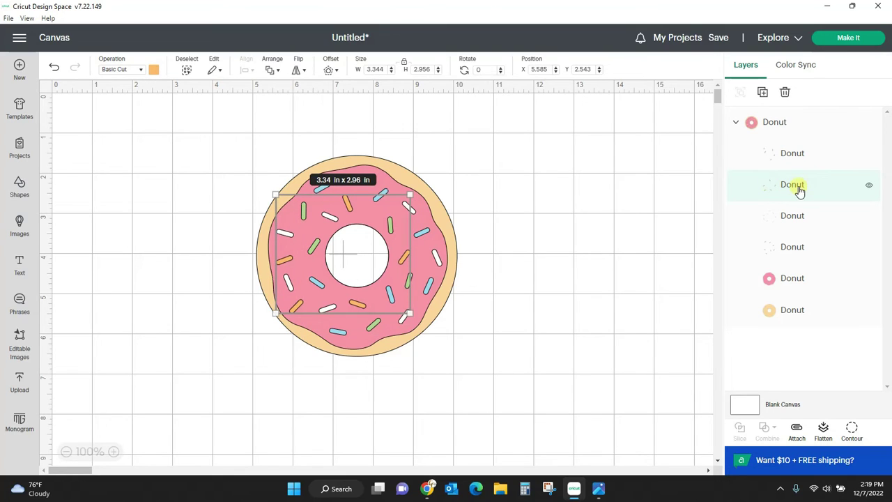
- Pull the donut apart by moving each color's sprinkle layer off the donut and the pink icing below it
drag(385, 294, 403, 296)
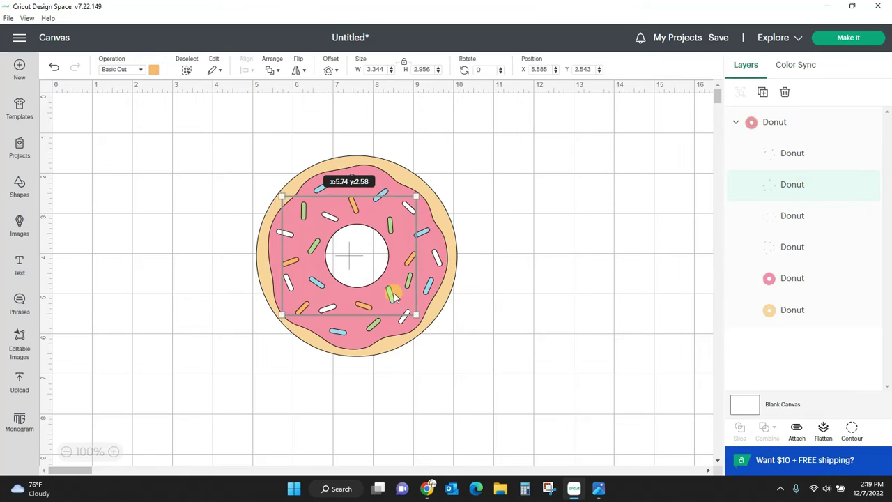
click(792, 220)
drag(793, 222, 788, 253)
drag(384, 232, 248, 296)
click(342, 199)
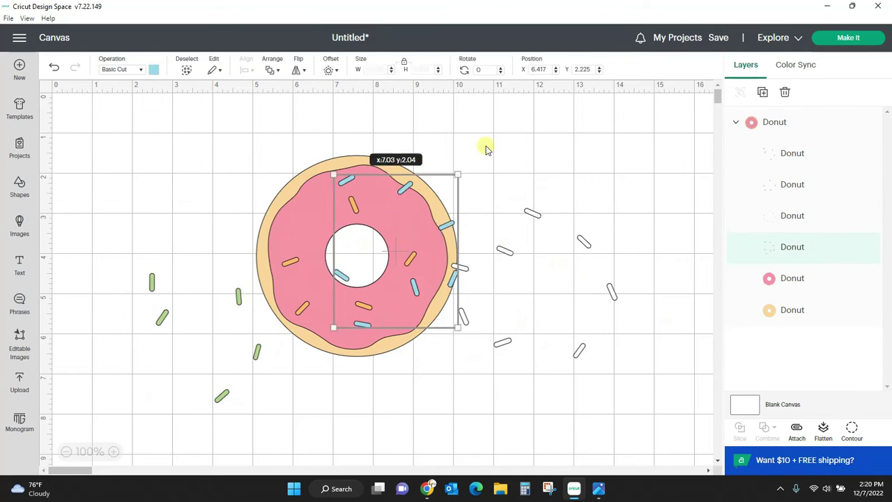
drag(343, 200, 506, 142)
drag(346, 211, 179, 166)
drag(397, 286, 407, 411)
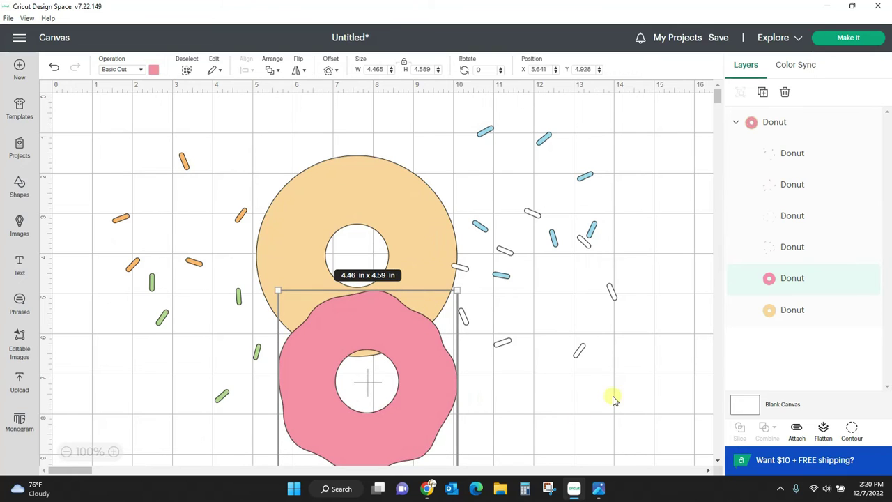
- Delete the pink icing layer and all remaining donut layers to empty the canvas
click(785, 92)
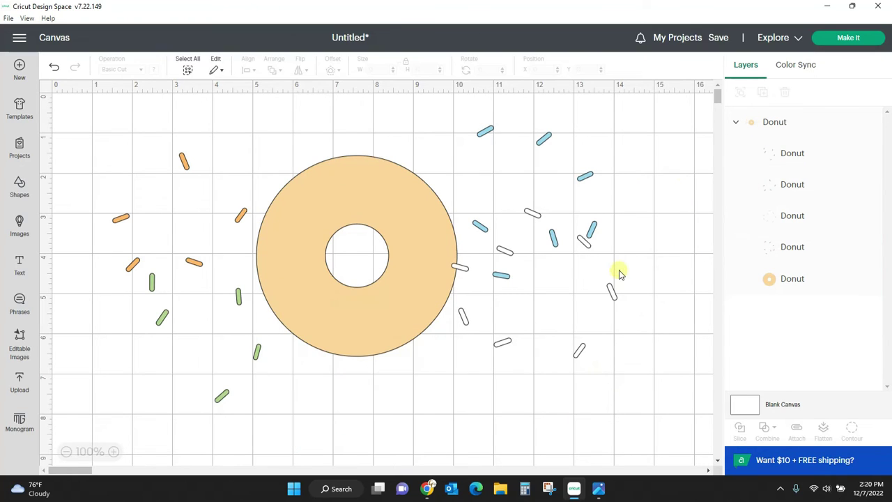
click(187, 70)
click(784, 93)
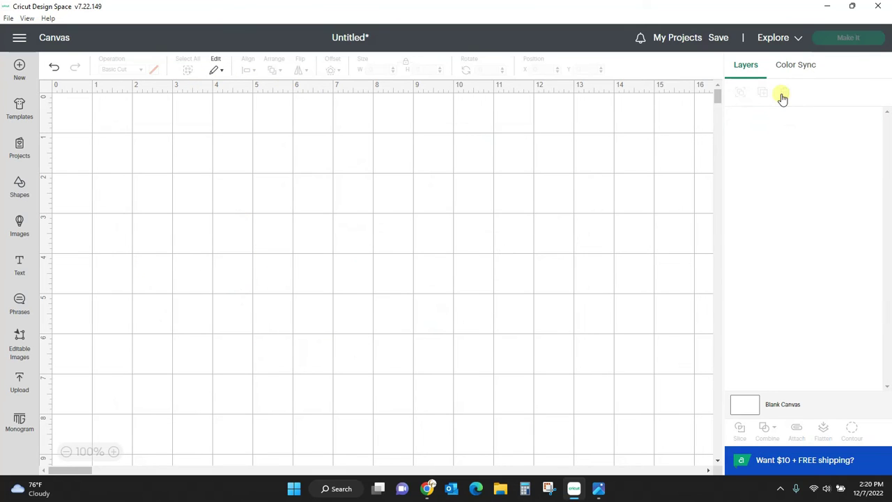
- Reopen the image library and limit the Cut Only donut results to free images
click(19, 222)
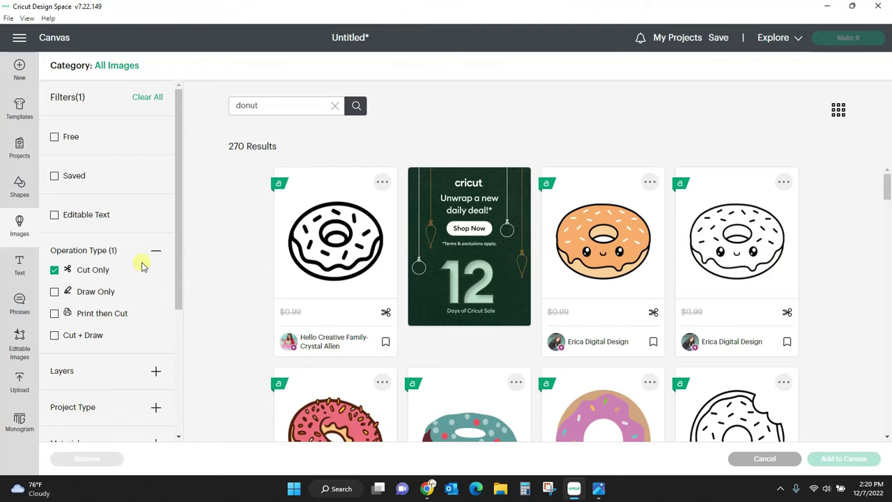
click(55, 139)
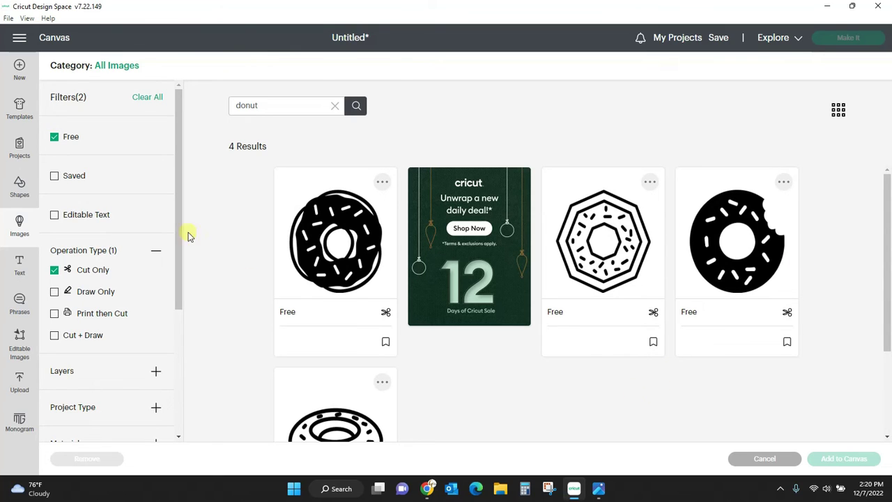
drag(179, 229, 195, 395)
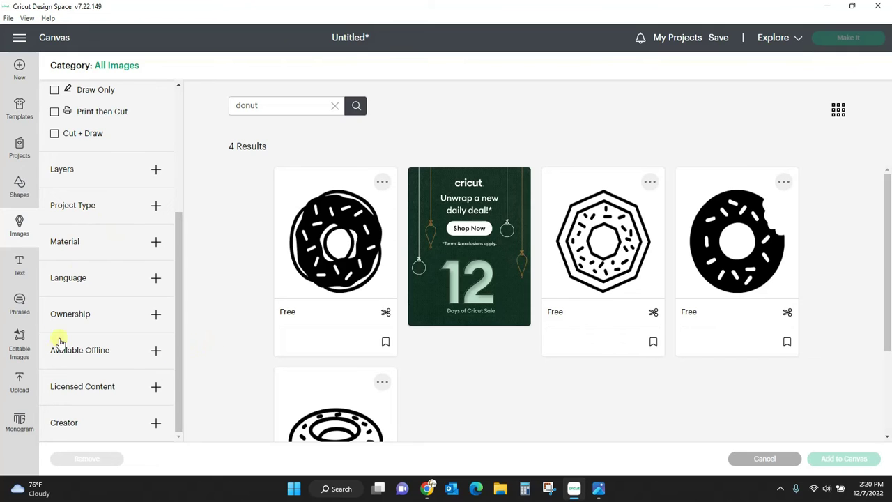
- Review the Material filter choices, collapse that group, and expand the Layers filter
click(73, 247)
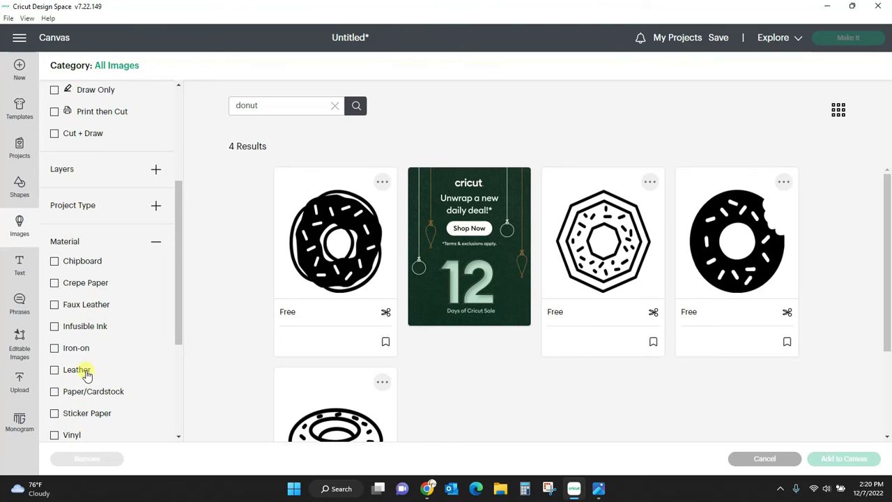
click(152, 244)
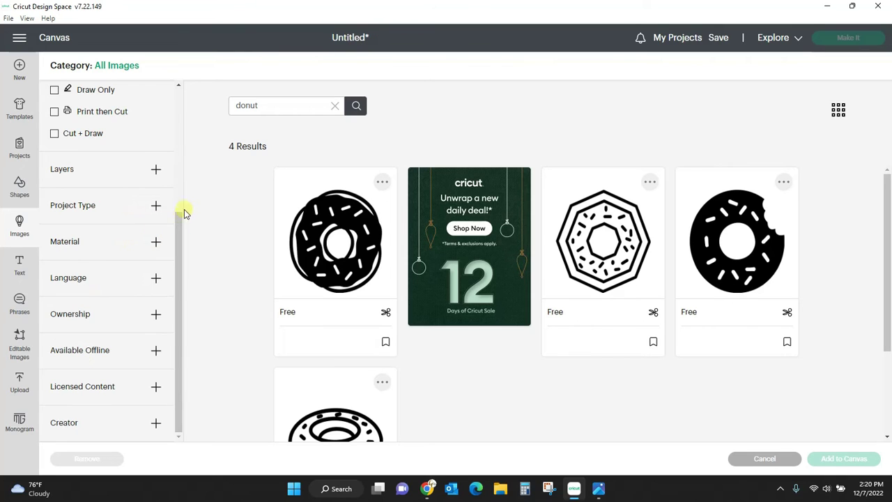
click(126, 170)
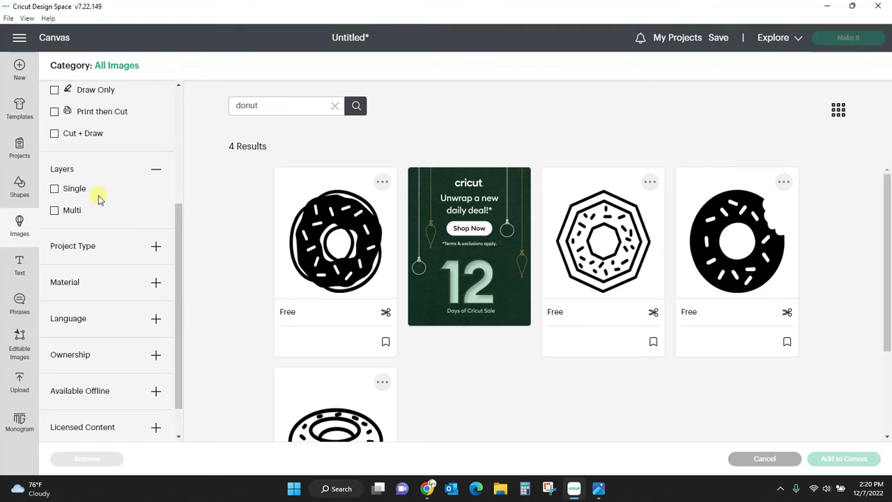
- Remove the Free filter and browse the Cut Only donut images again
drag(177, 220, 178, 162)
drag(177, 221, 137, 146)
click(53, 137)
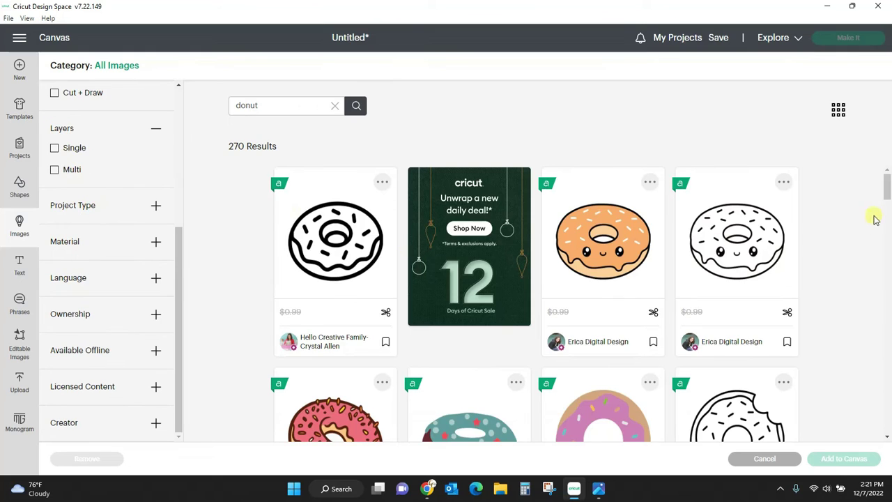
scroll(888, 197, down, 2)
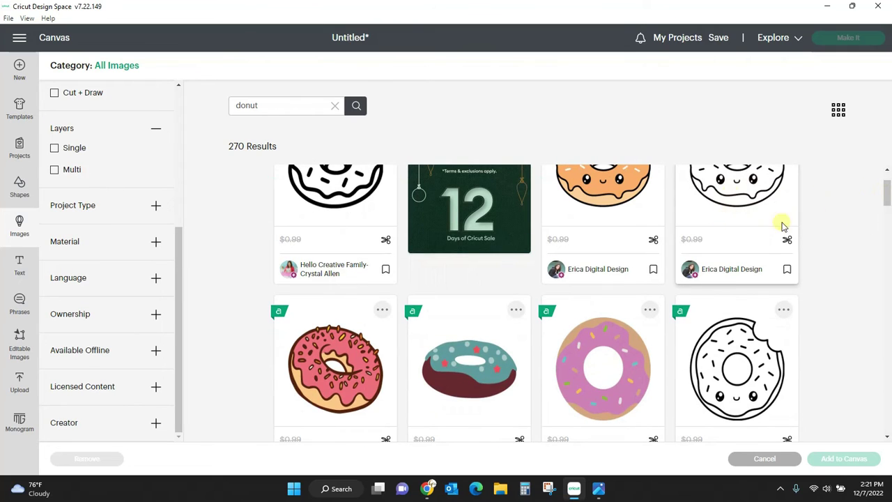
scroll(887, 195, up, 1)
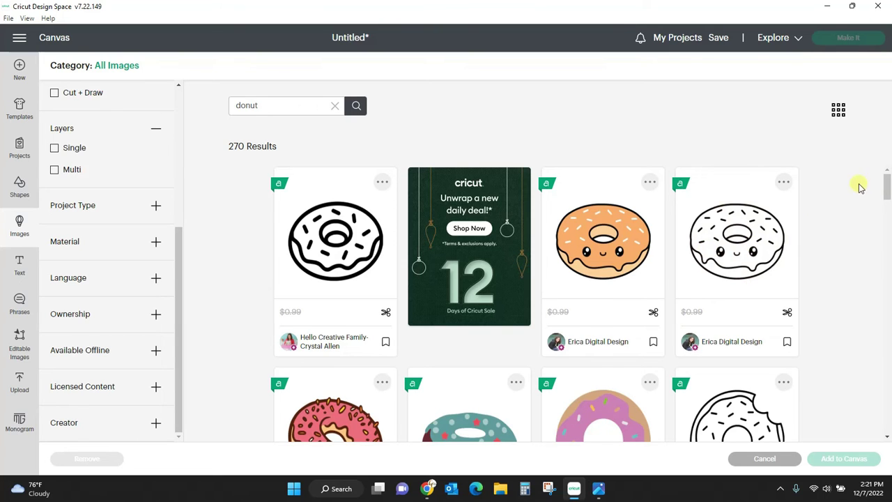
scroll(887, 203, down, 2)
scroll(614, 209, down, 1)
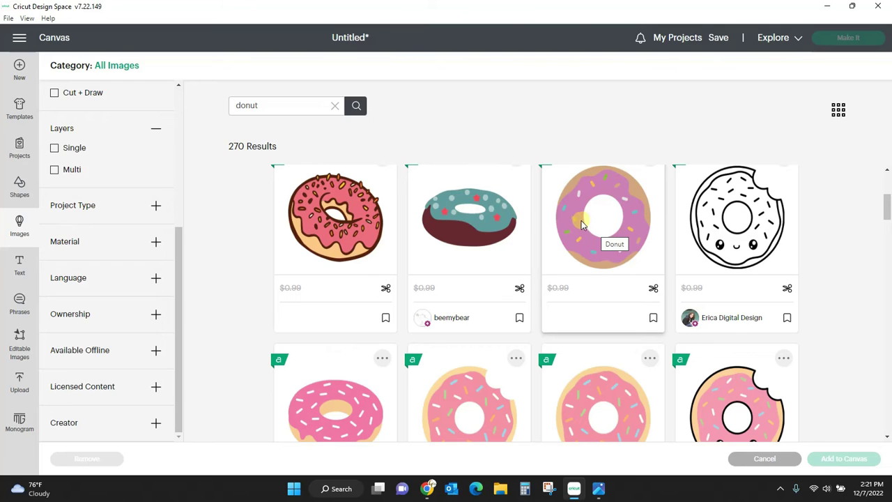
- Filter the donut results by Uploaded ownership, browse them, clear the filter and collapse the Ownership group
click(119, 313)
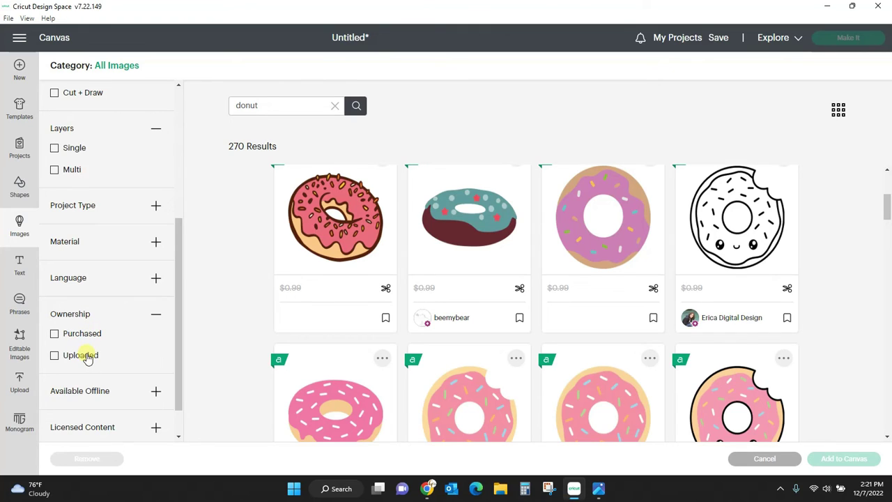
click(55, 357)
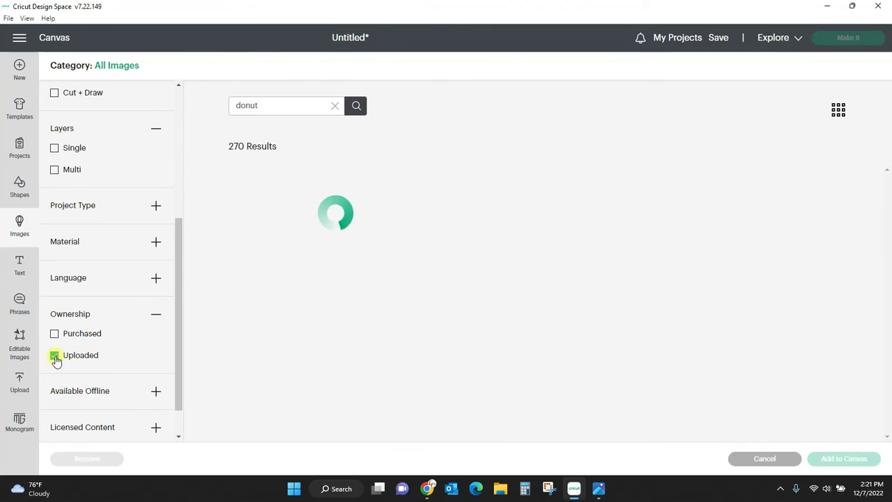
drag(887, 216, 890, 239)
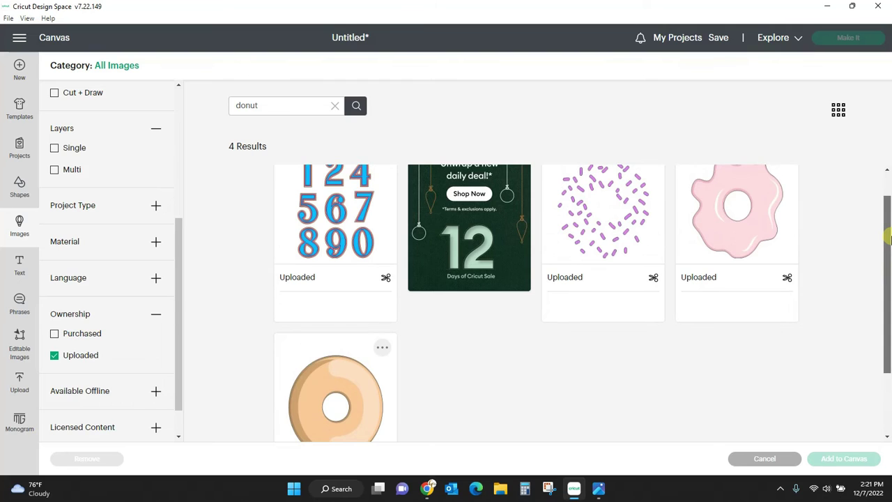
drag(889, 239, 890, 259)
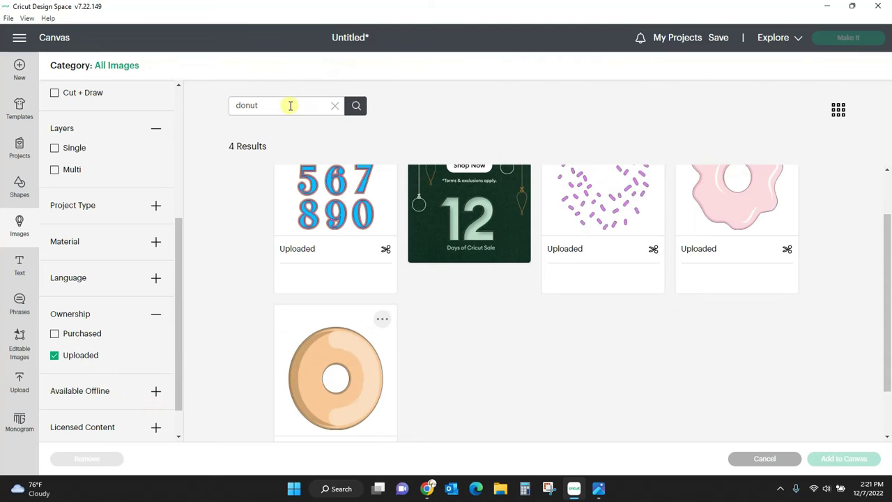
click(54, 356)
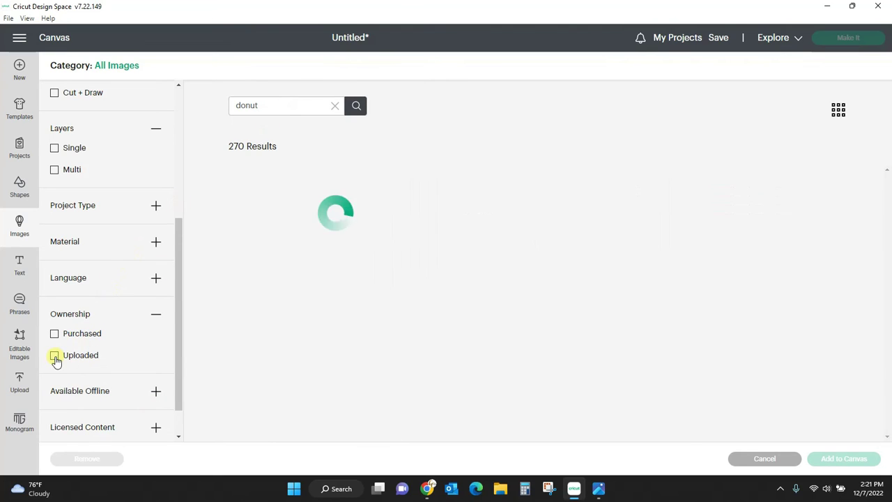
click(156, 314)
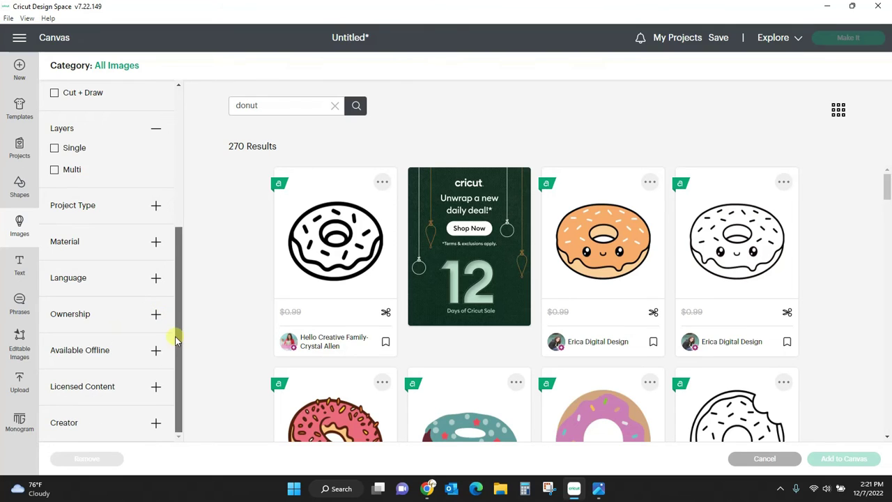
- Expand the Available Offline and Licensed Content filter groups and review their choices
click(156, 350)
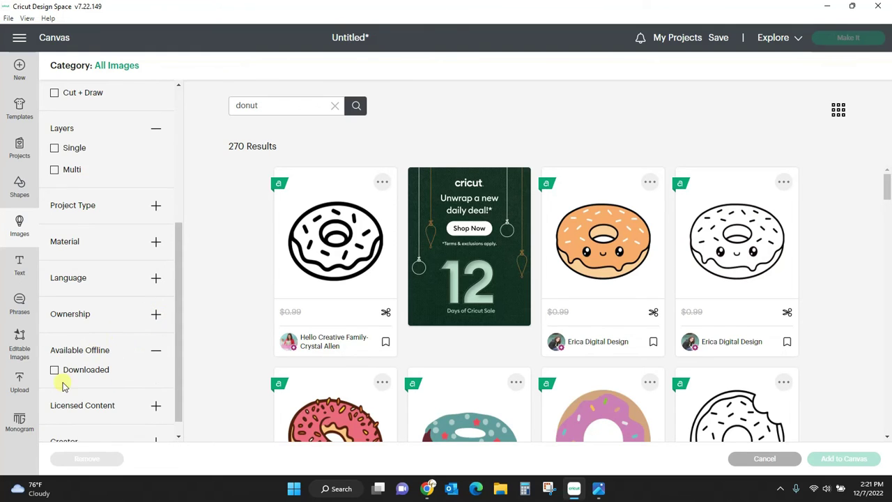
scroll(177, 334, down, 1)
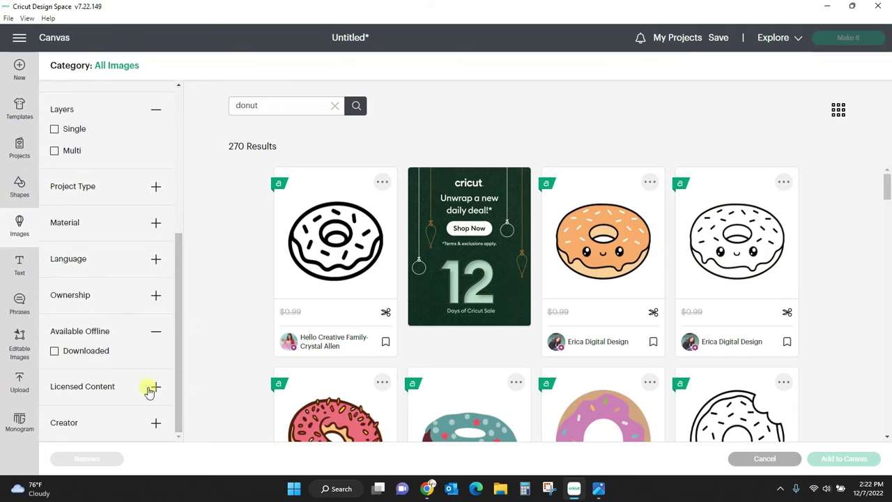
click(103, 388)
drag(177, 335, 175, 384)
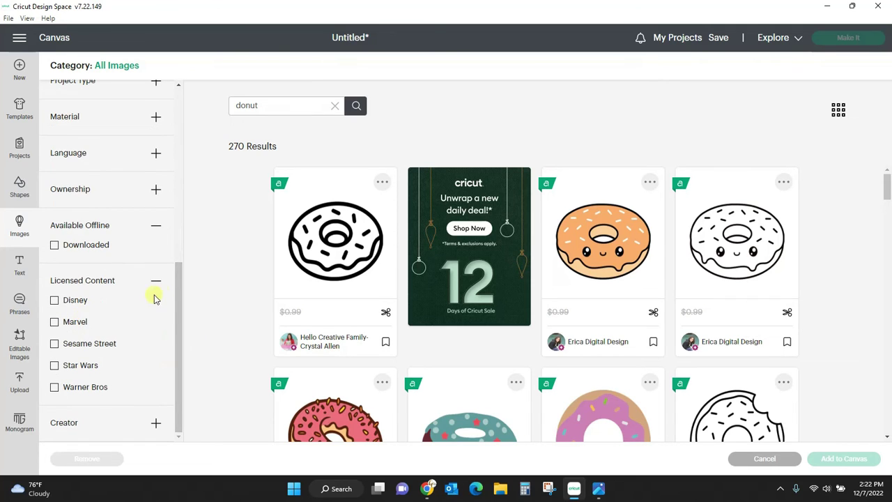
- Filter the images by Disney licensed content, clear the donut search, and browse the Disney images
click(54, 301)
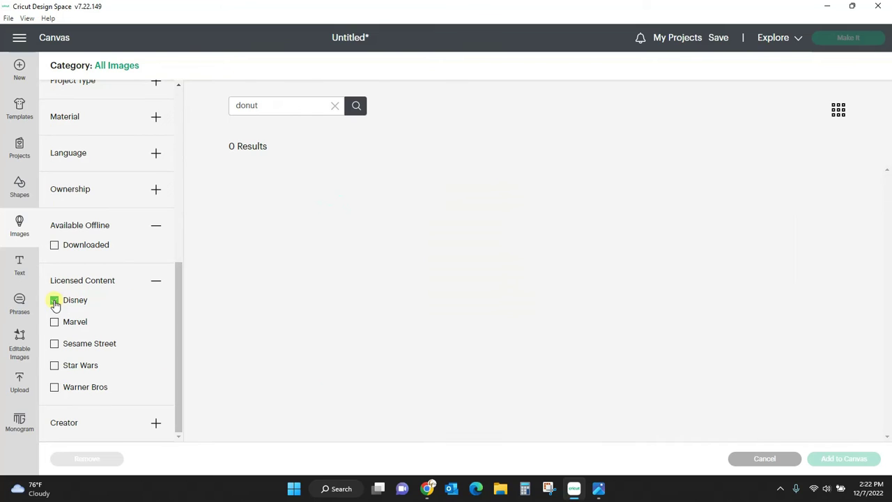
click(335, 105)
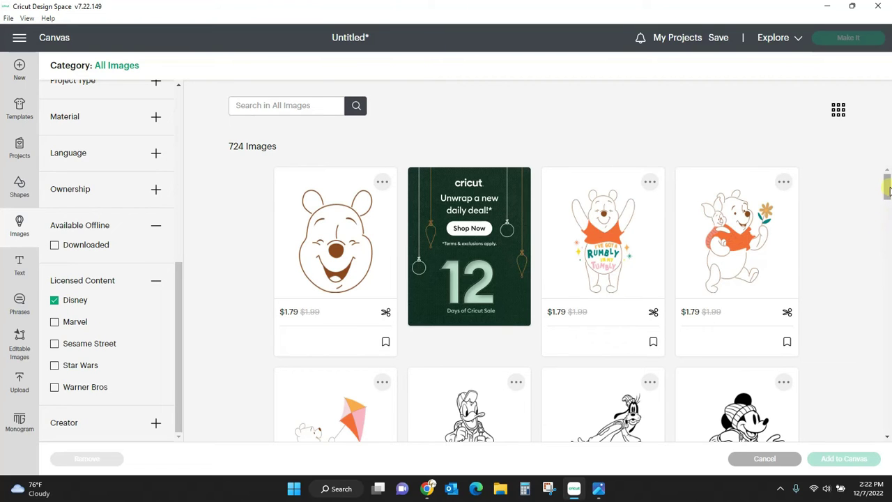
drag(889, 189, 889, 347)
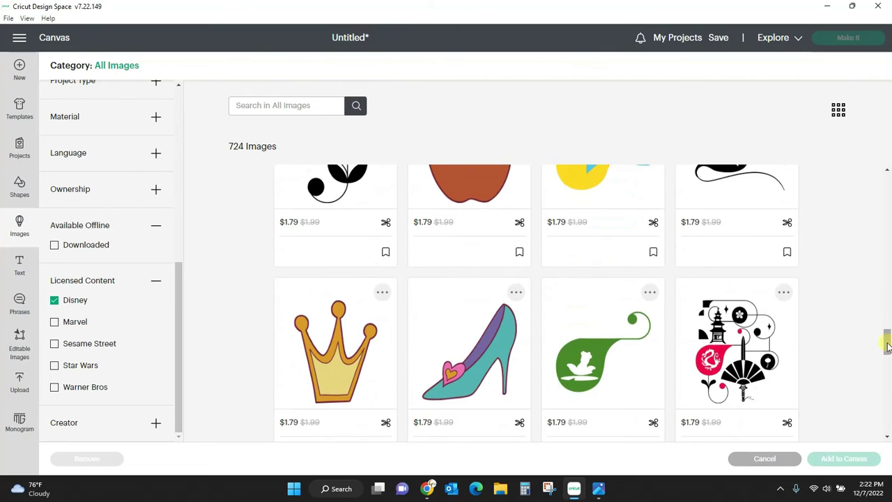
- Switch the licensed content filter from Disney to Marvel and browse the Marvel images
click(55, 304)
click(54, 322)
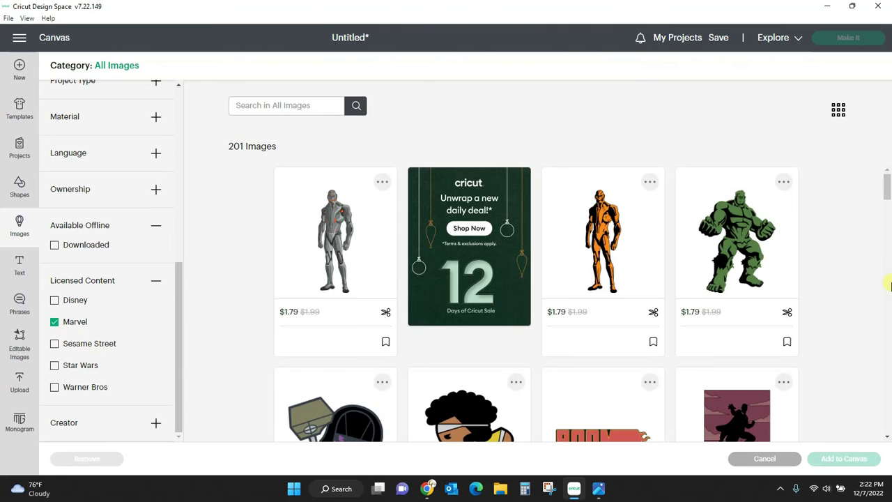
drag(888, 198, 888, 385)
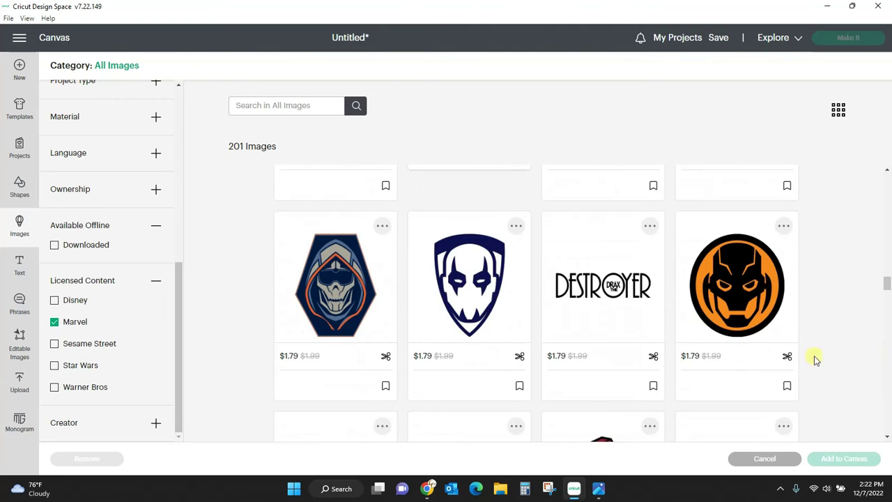
- Switch the licensed content filter from Marvel to Warner Bros and browse those images
click(54, 322)
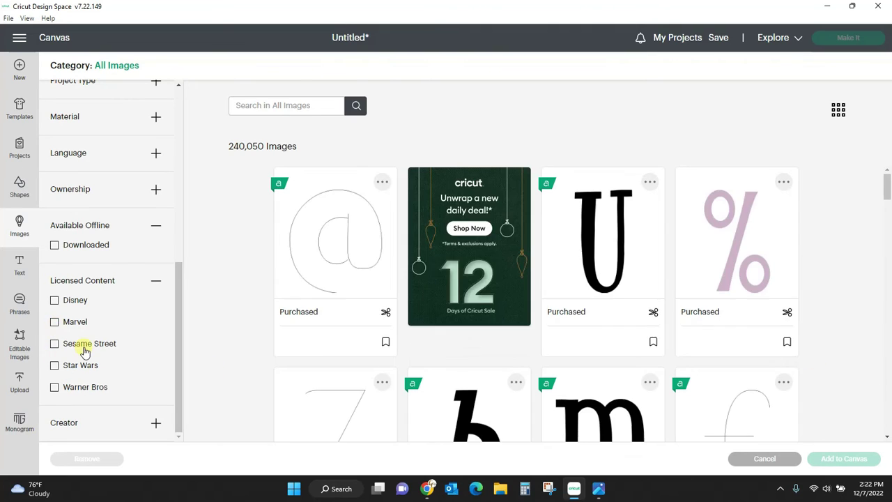
click(54, 388)
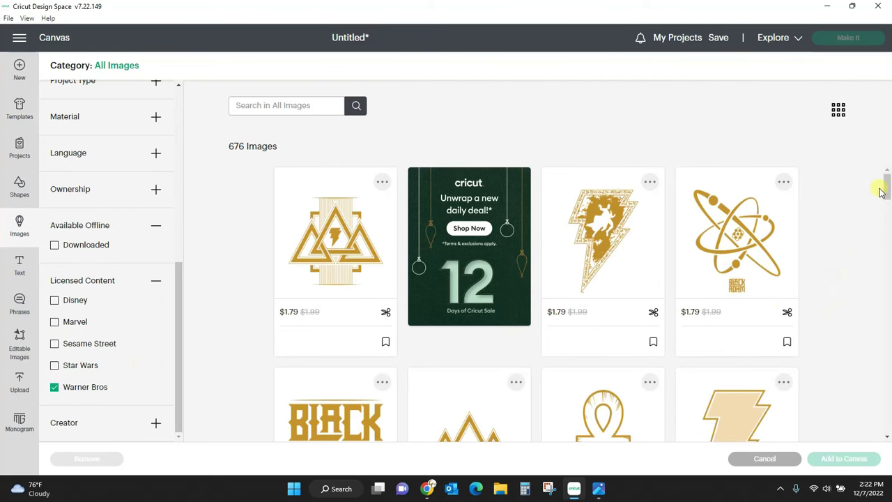
drag(888, 190, 888, 329)
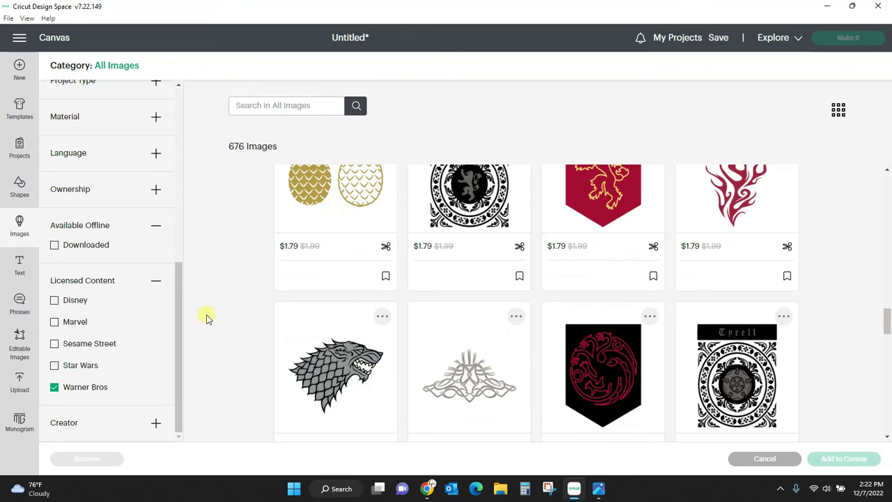
- Collapse Licensed Content, review the Creator filter choices, and leave the image library
click(157, 284)
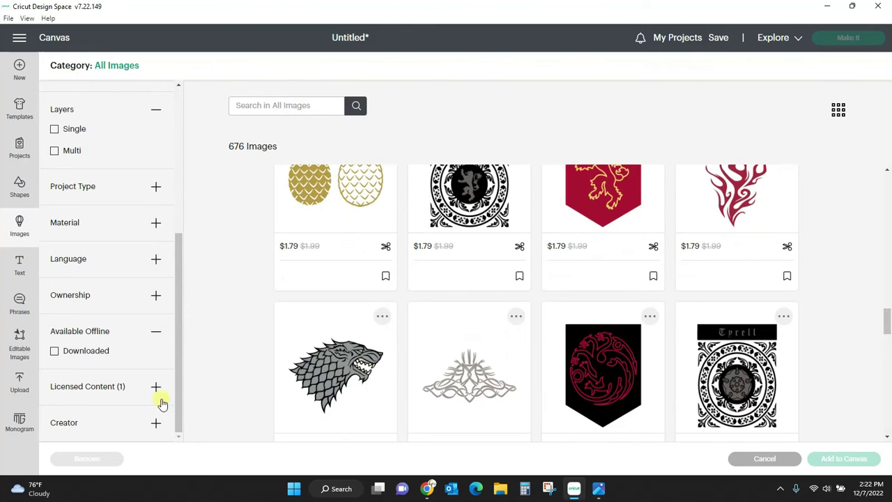
click(153, 422)
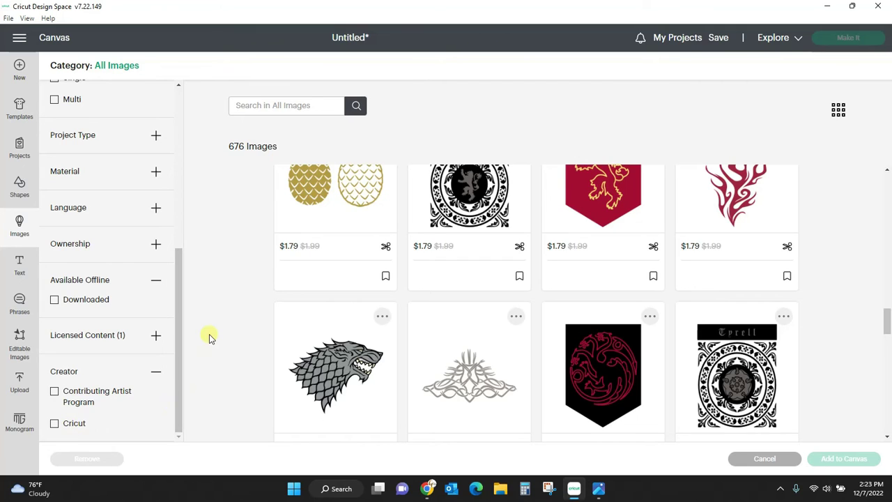
click(20, 228)
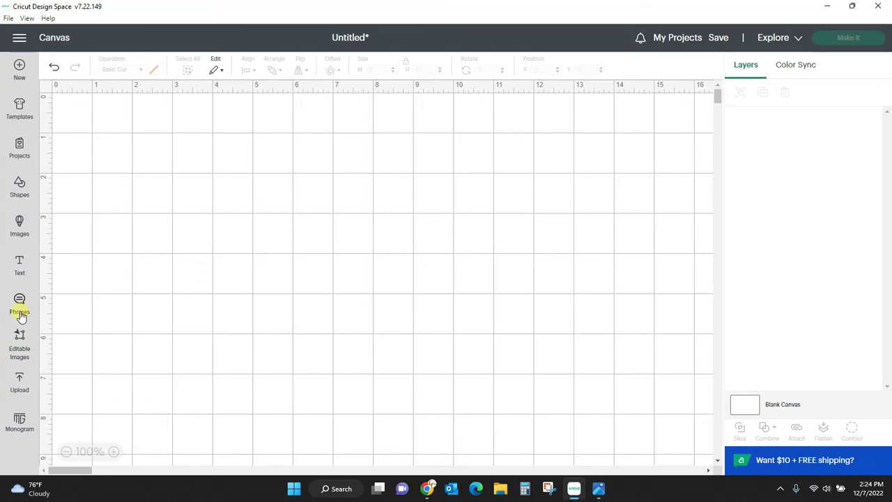
- Open the phrases library and search it for "live laugh love"
click(20, 307)
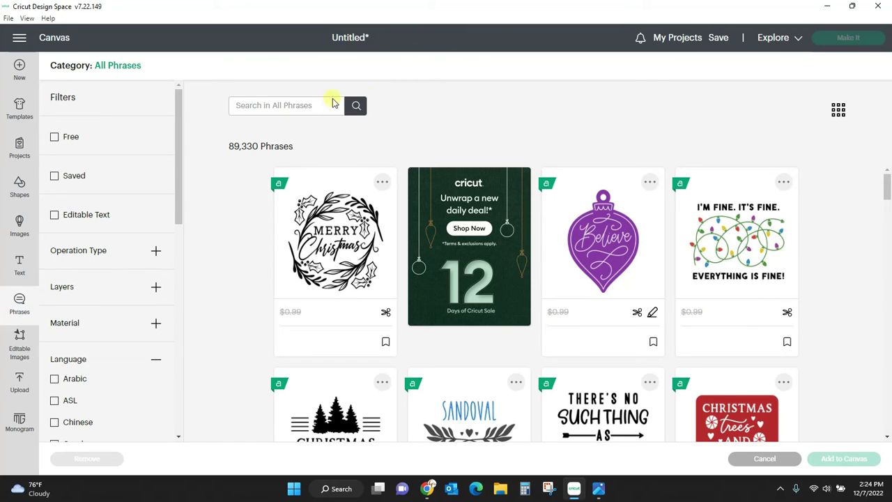
click(311, 107)
text(l)
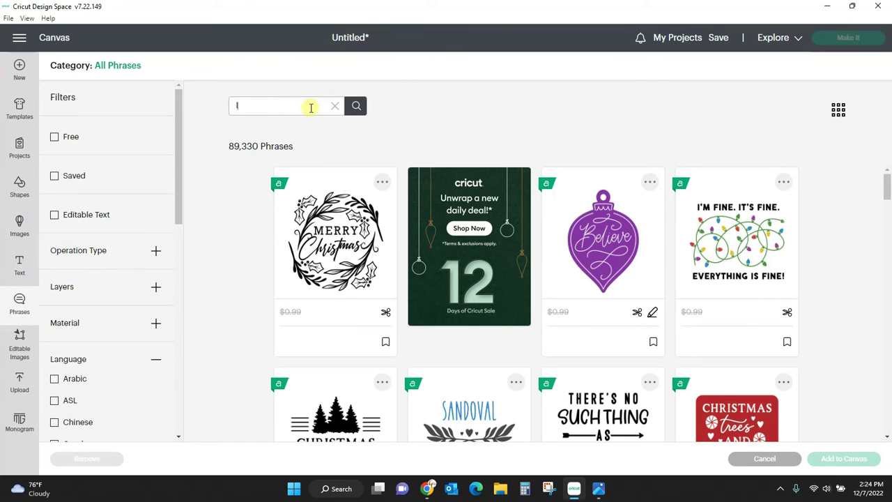
text(ive laugh love)
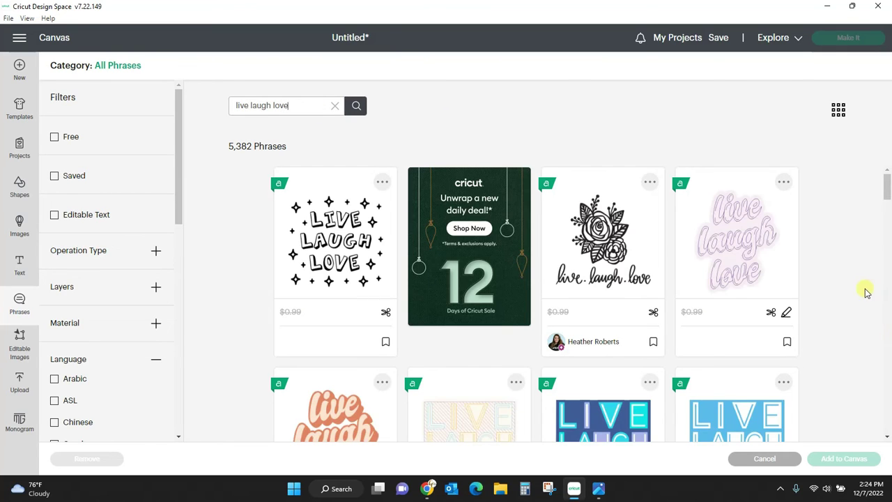
mouse_move(888, 189)
mouse_down()
mouse_move(888, 332)
mouse_move(888, 183)
mouse_up()
- Replace the phrase search with "be kind" and browse the matching designs
drag(315, 103, 196, 110)
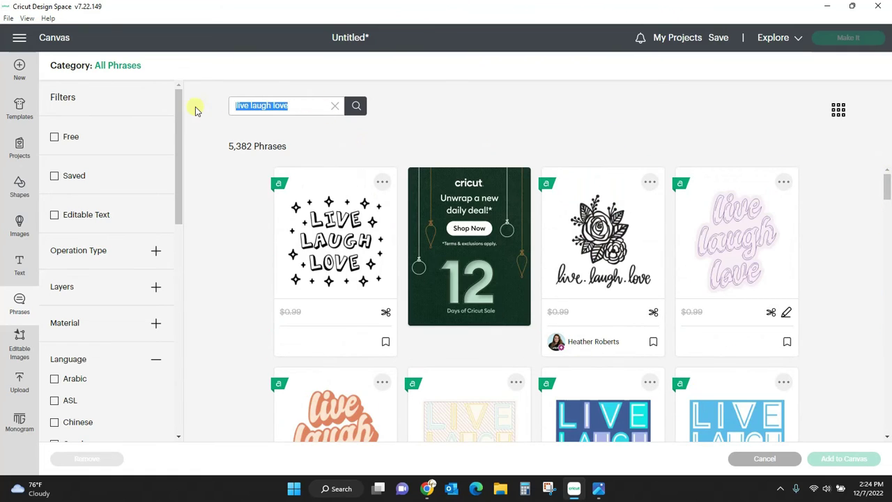
text(be kind)
key(Return)
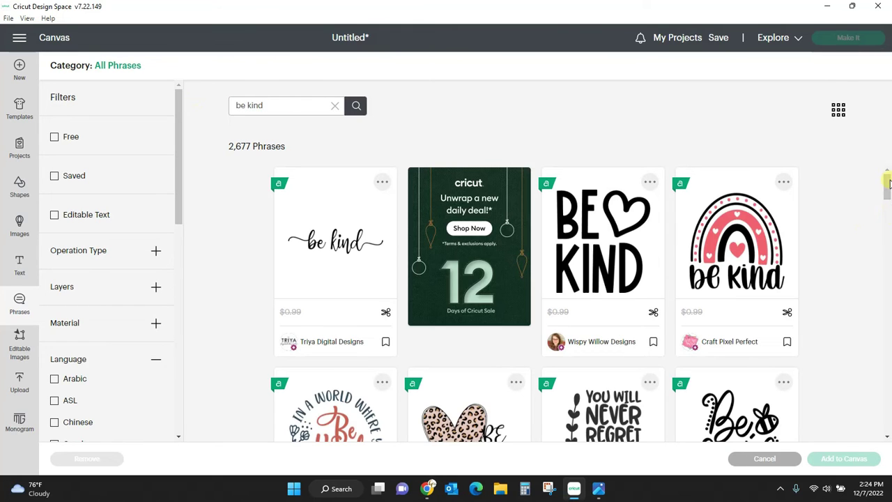
drag(888, 193, 889, 213)
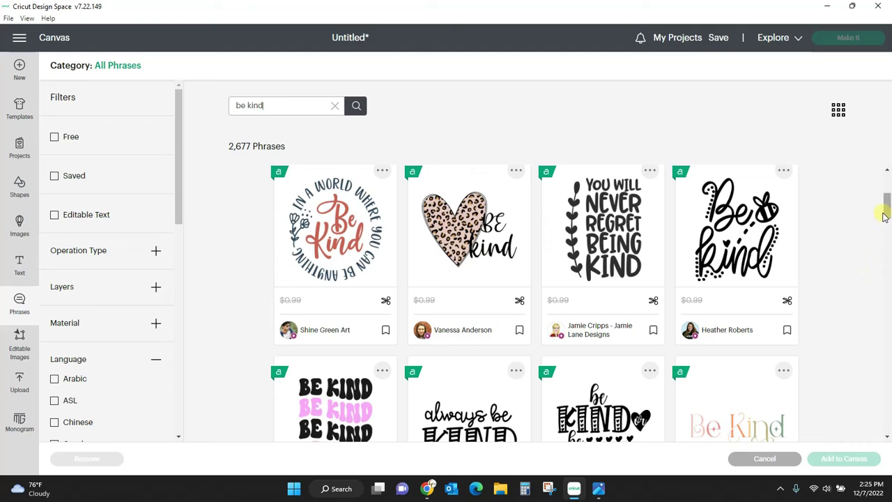
drag(887, 211, 887, 259)
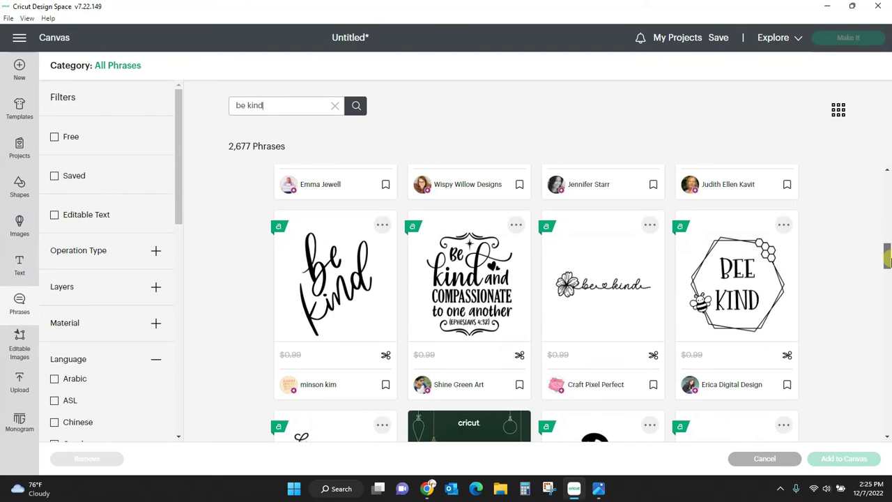
- Add the hexagonal BEE KIND phrase with the bee to the canvas and shrink it to about 7.44 × 6.86 in
click(746, 283)
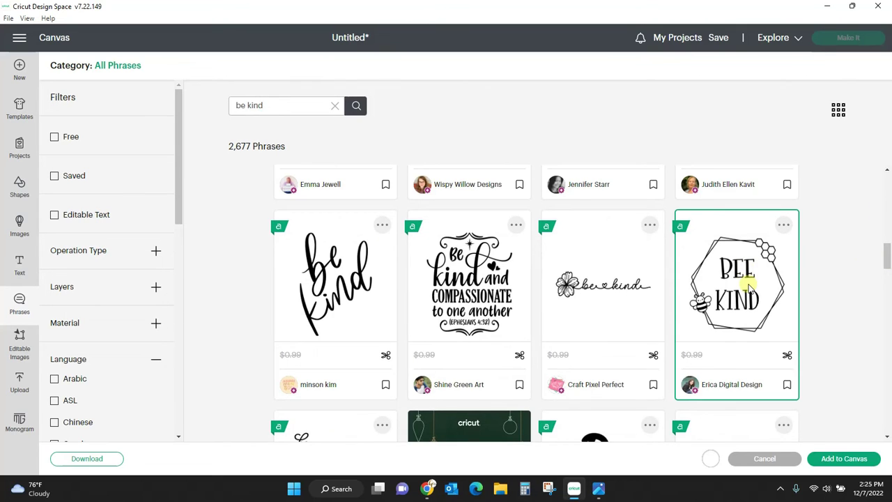
click(840, 458)
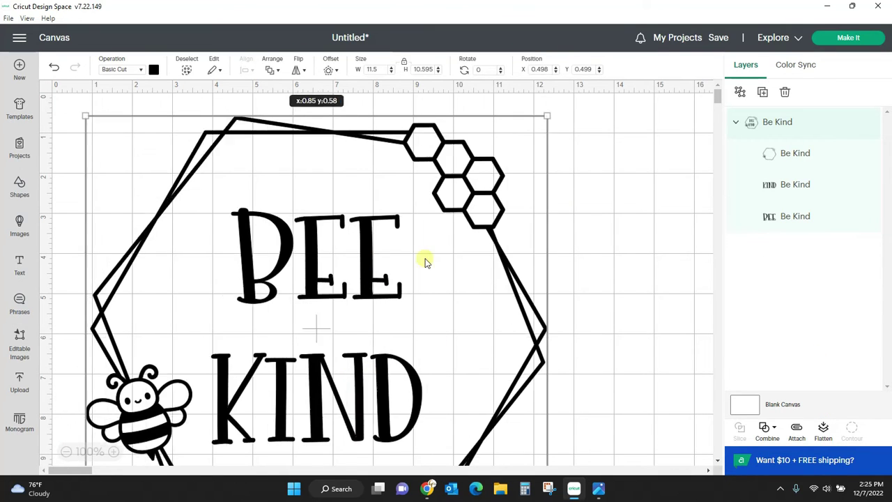
drag(658, 110, 496, 260)
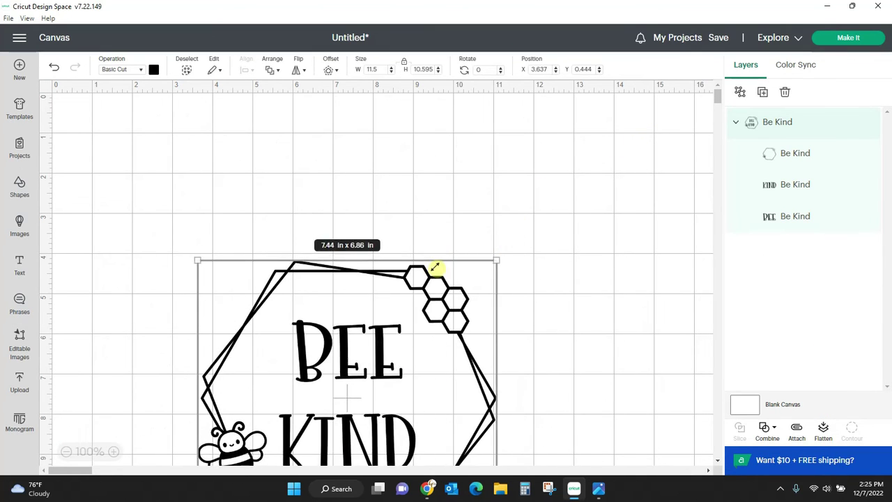
- Move the BEE KIND design to about X 7.9, Y 0.7 on the canvas, and delete it
drag(383, 437, 560, 304)
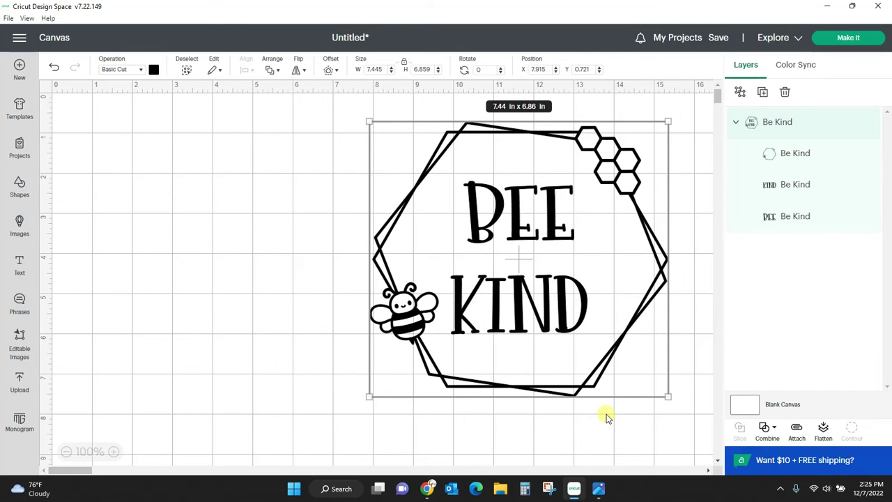
key(Delete)
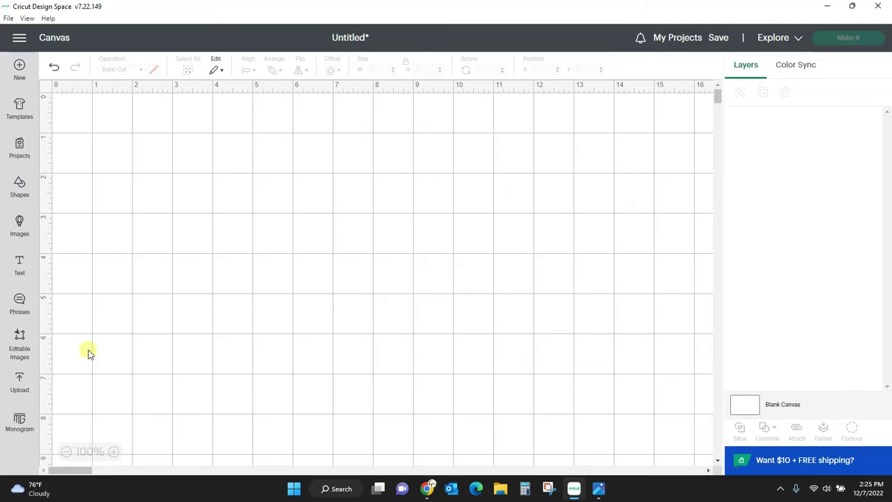
- Open the editable images library, search for "birthday", and browse the matching designs
click(20, 352)
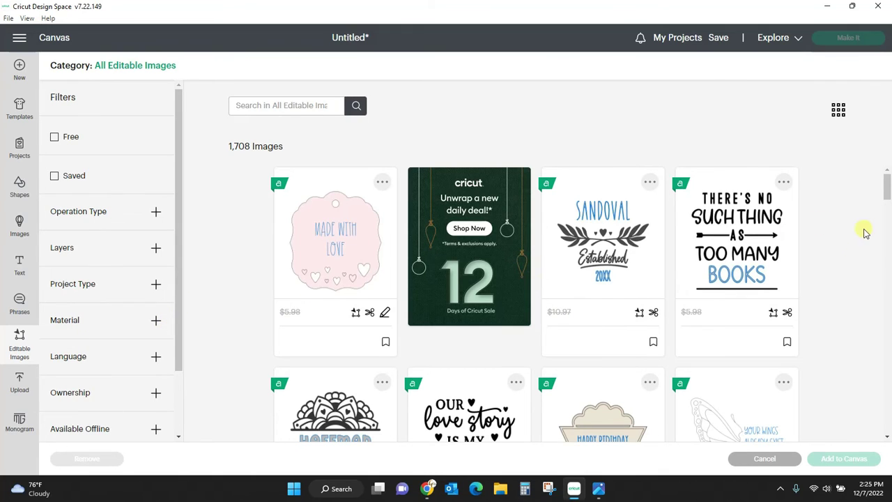
drag(886, 185, 235, 56)
click(262, 107)
text(birthday)
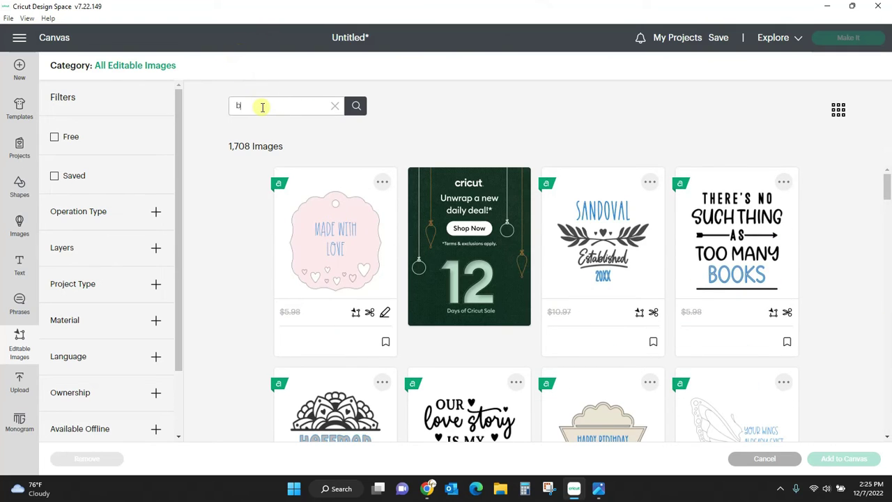
key(Return)
drag(888, 226, 888, 320)
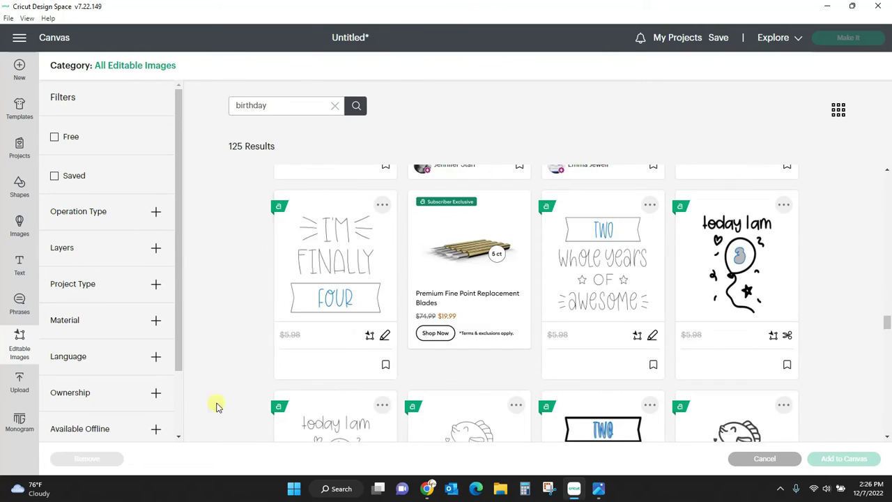
- Add the I'm Finally Four design to the canvas and change its banner text FOUR to "five"
click(341, 269)
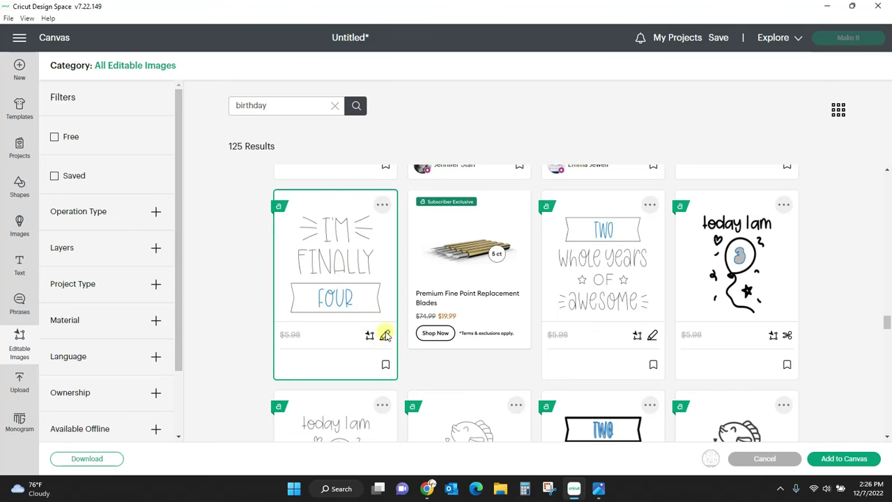
click(849, 466)
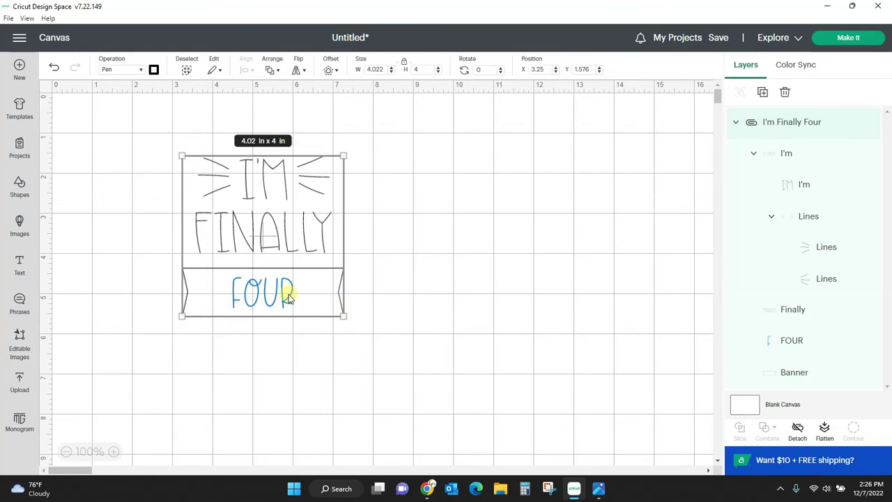
double_click(289, 298)
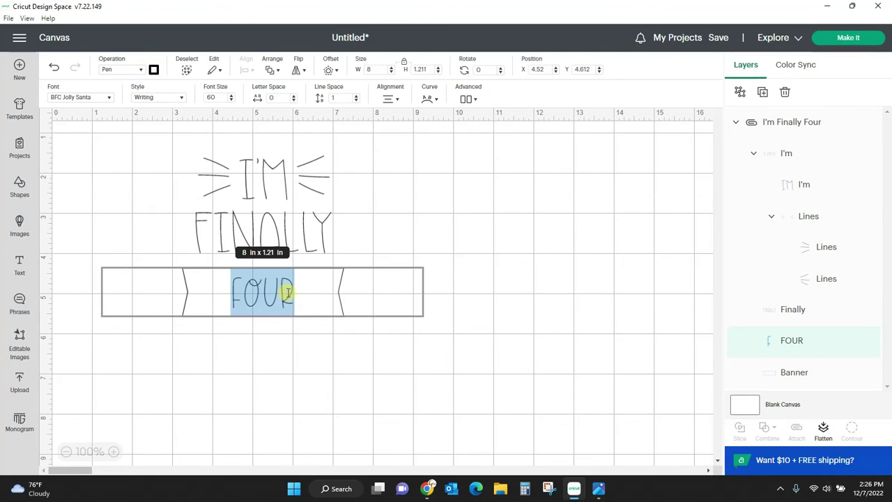
text(fife)
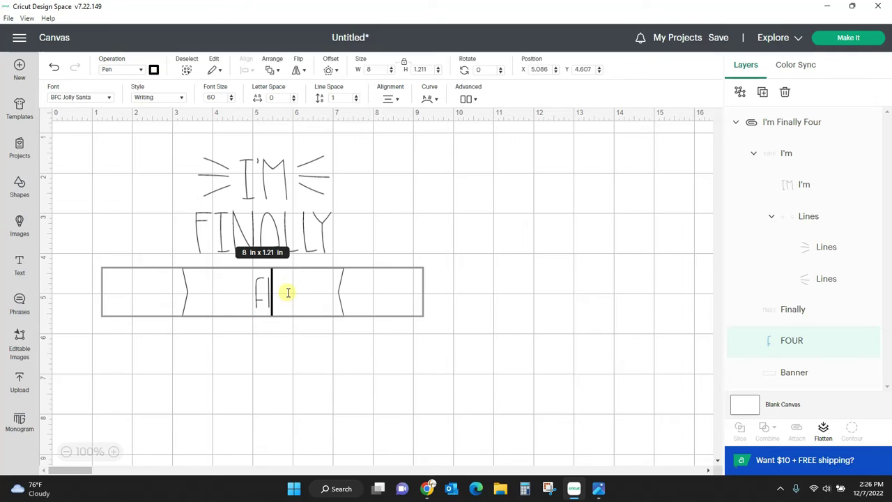
key(BackSpace)
key(BackSpace)
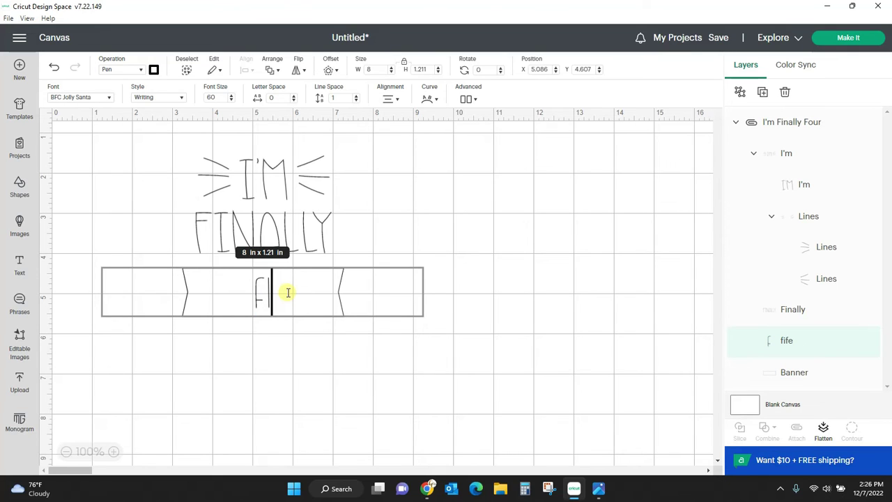
text(ve)
click(558, 308)
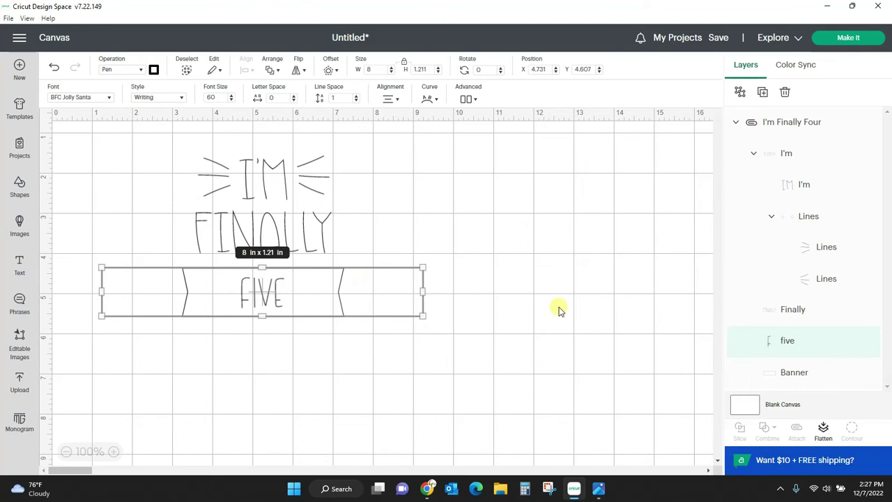
- Move the I'm Finally Four design to about X 6.1, Y 2.6 and spread its I'M, FINALLY, FIVE and banner pieces apart
click(524, 231)
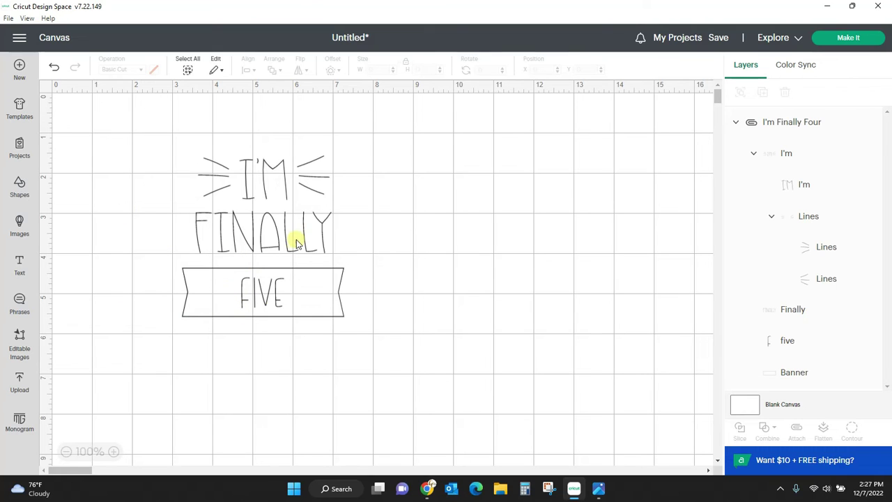
drag(287, 281, 399, 321)
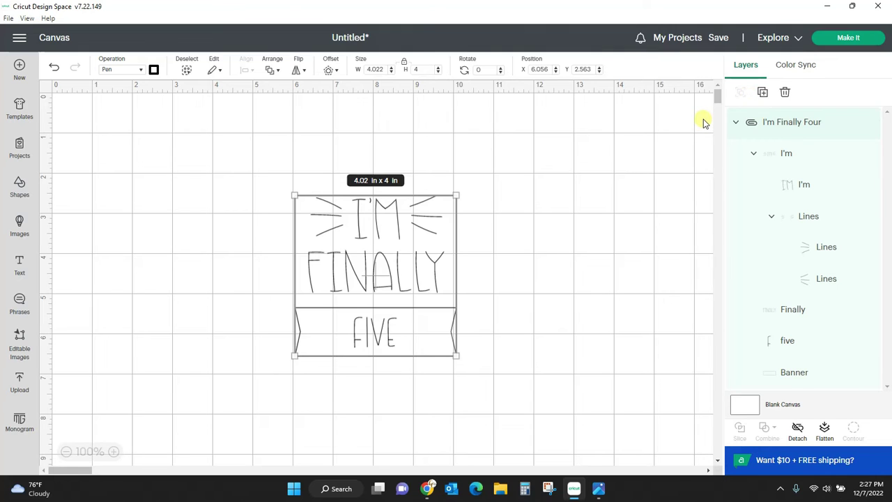
click(654, 214)
click(412, 269)
drag(412, 269, 661, 238)
drag(368, 217, 198, 175)
drag(375, 336, 378, 260)
drag(381, 355, 381, 402)
- Delete all the separated pieces of the I'm Finally Four design from the canvas
key(ctrl+a)
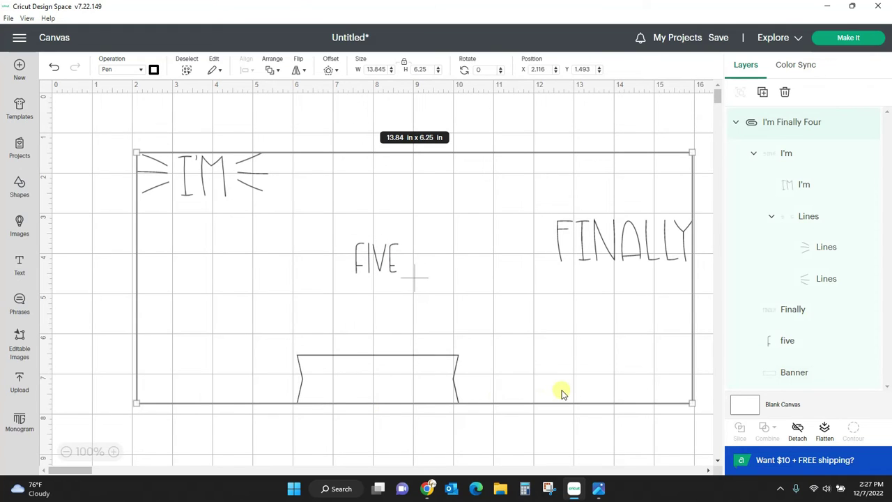
key(Delete)
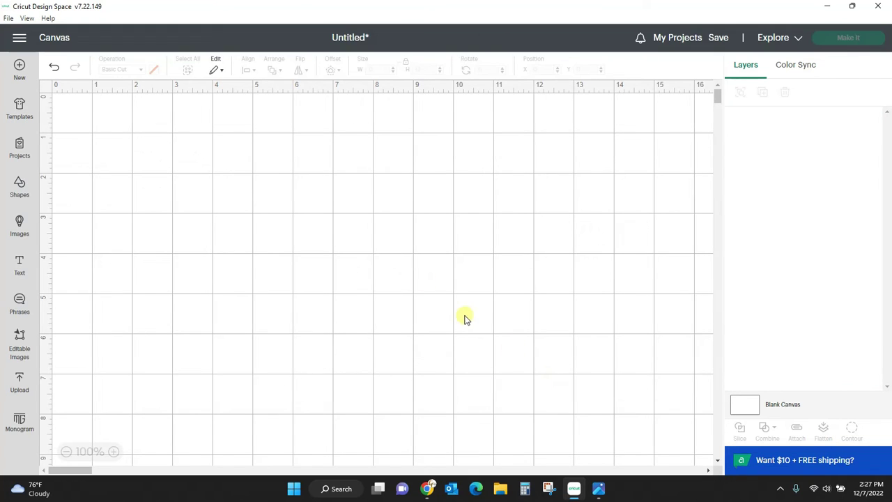
- Search the image library for "1st birthday" and add the black cupcake with the number 1 candle to the canvas
click(20, 225)
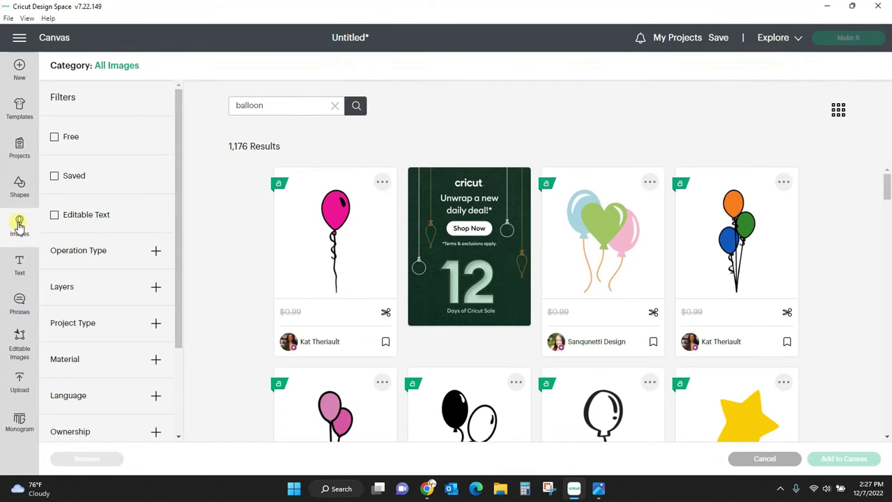
drag(276, 106, 205, 111)
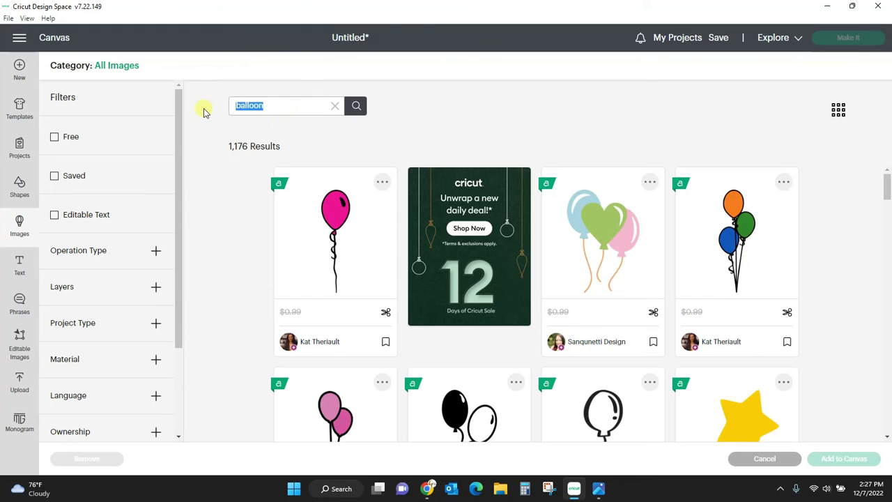
text(birthday)
key(Return)
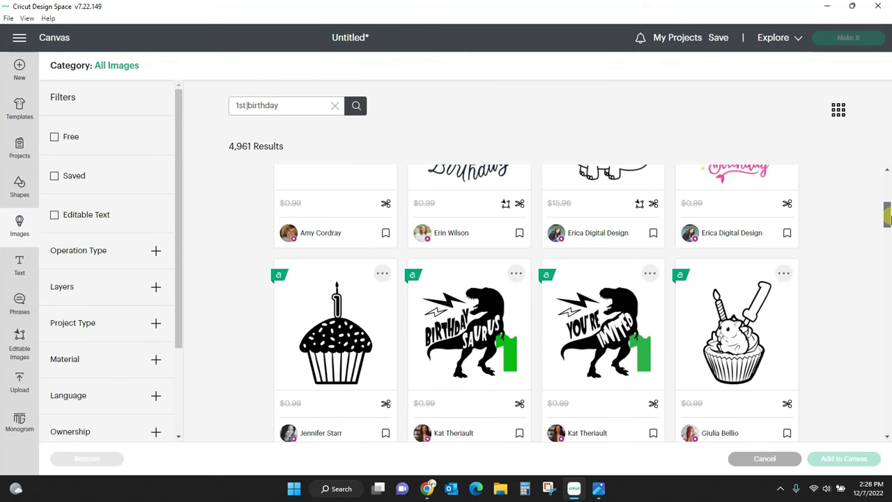
text(1st)
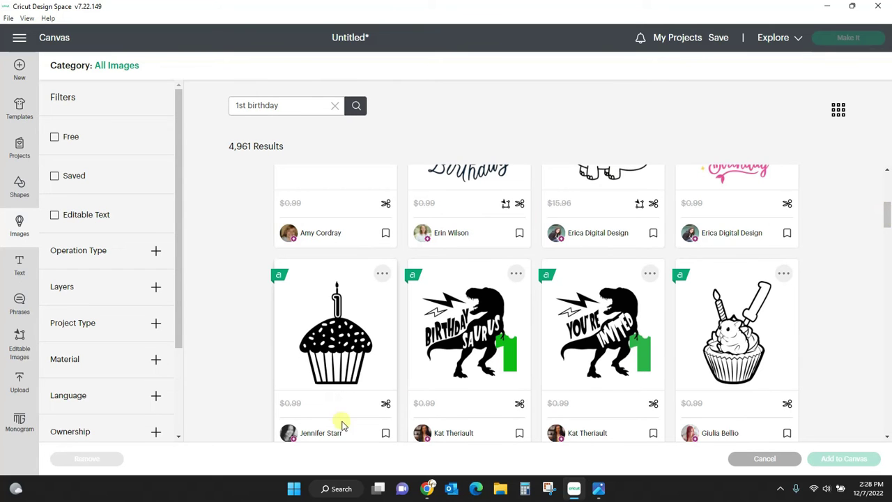
click(341, 356)
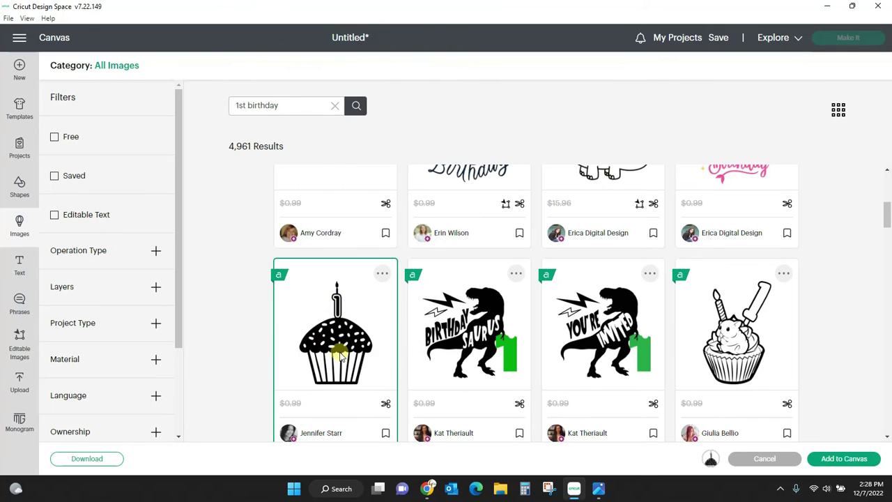
click(856, 460)
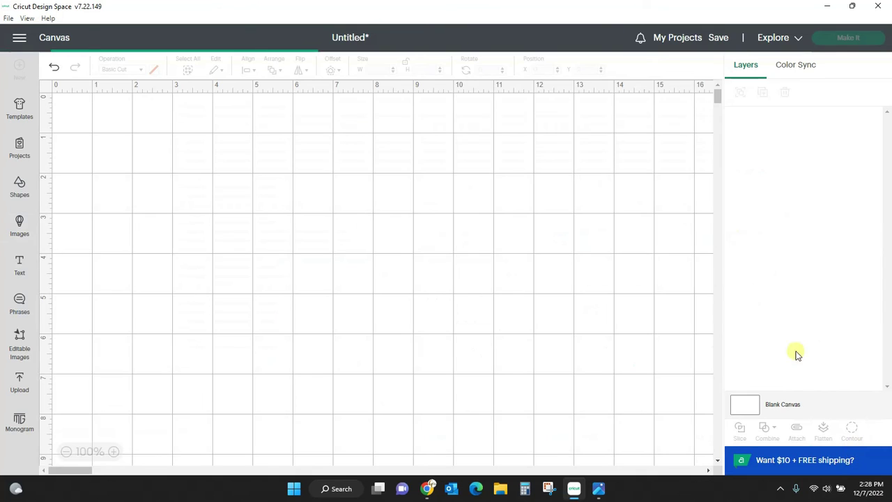
- Move the birthday cupcake to about X 7.2, Y 2.1 and change its material colour to light red
drag(202, 244, 453, 310)
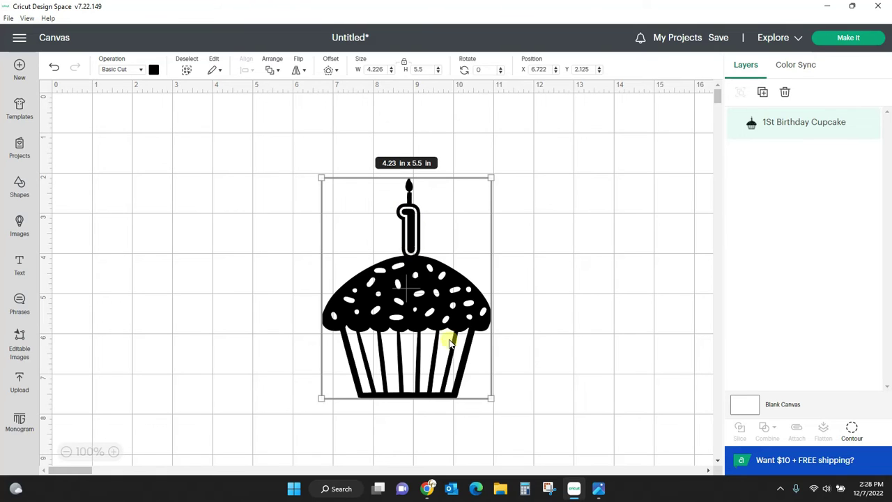
drag(450, 342, 468, 343)
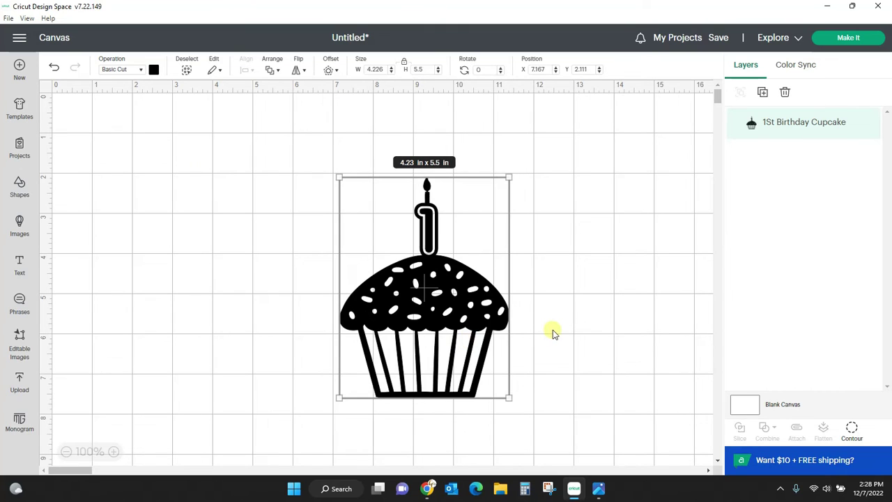
click(154, 70)
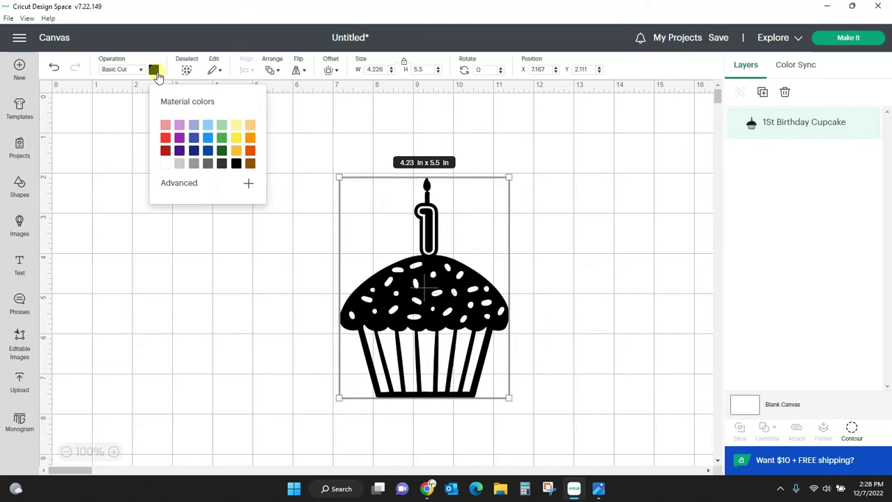
click(168, 126)
click(164, 311)
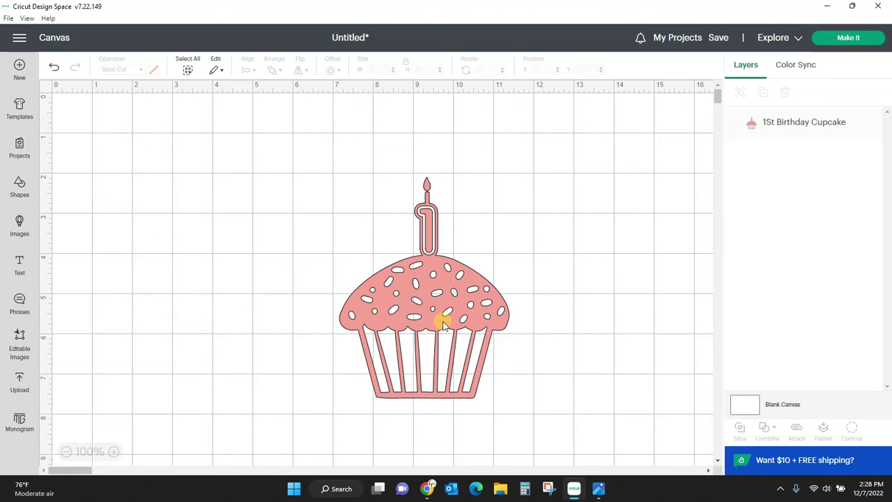
- Move the recoloured cupcake to about X 6.4, Y 1.9, and delete it from the canvas
drag(445, 322, 410, 313)
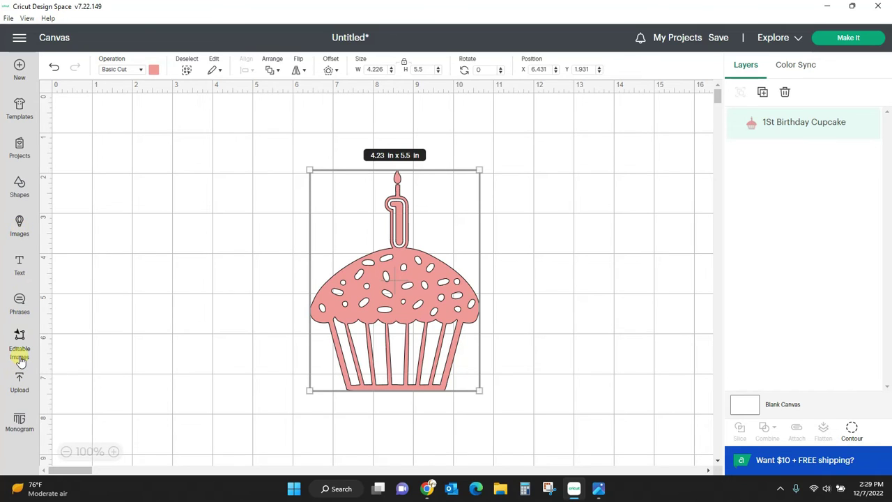
key(Delete)
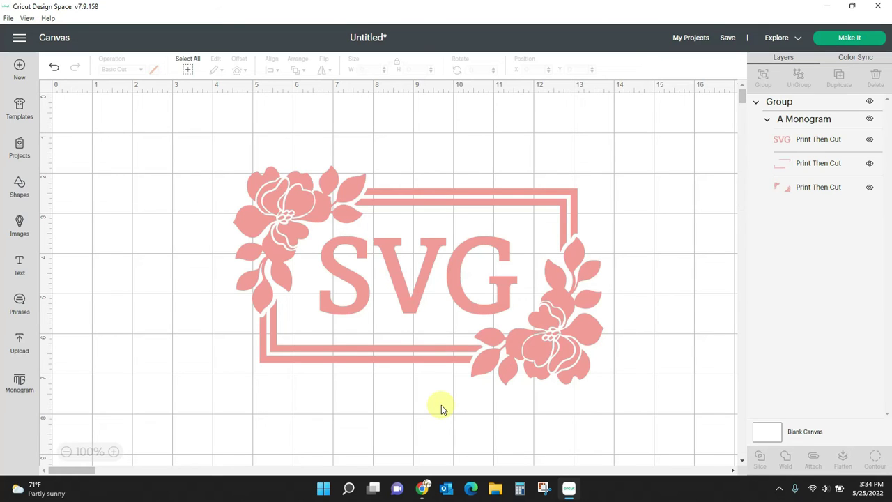
- Look at the thematic and classic monogram styles in the Monogram Maker, and close it
click(20, 383)
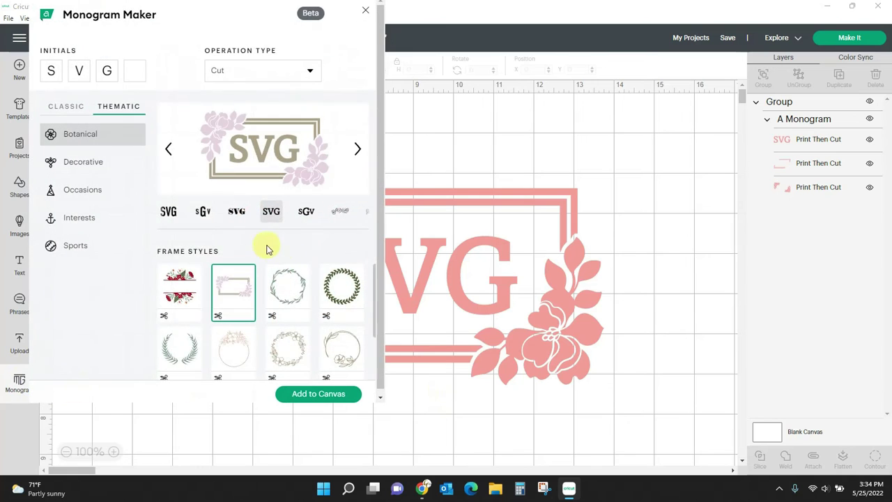
click(74, 109)
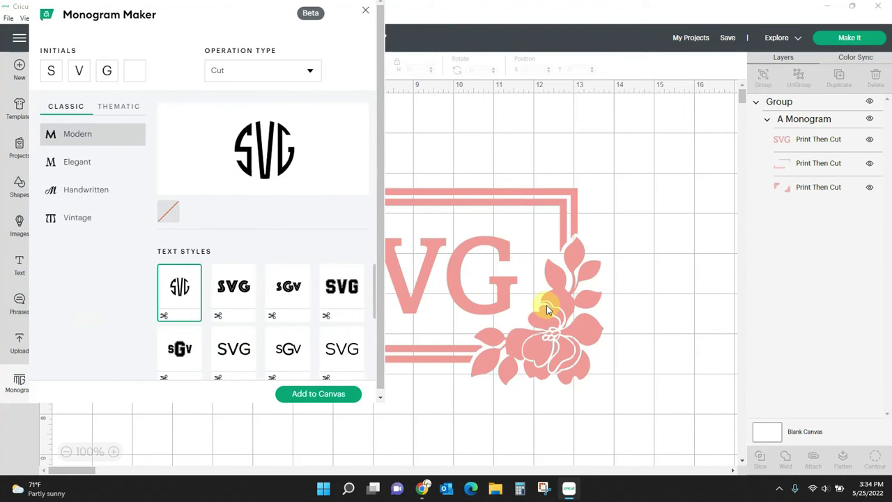
click(365, 11)
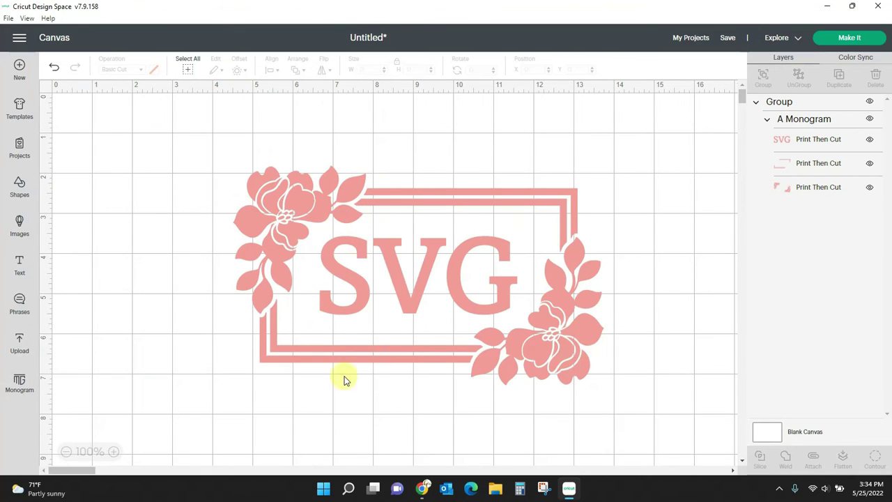
- Move the floral-framed SVG monogram to about X 4.7, Y 2.0, and delete it
mouse_move(563, 365)
mouse_down()
mouse_move(532, 403)
mouse_move(552, 380)
mouse_move(579, 369)
mouse_move(572, 373)
mouse_up()
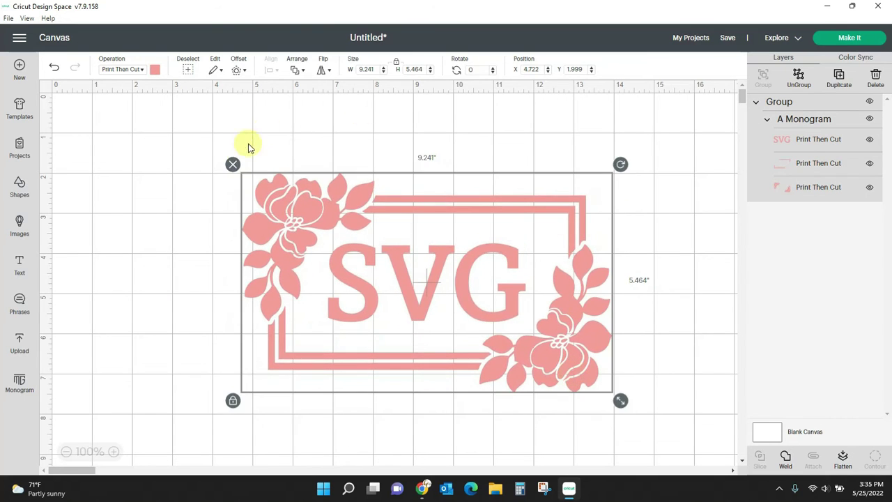
click(232, 166)
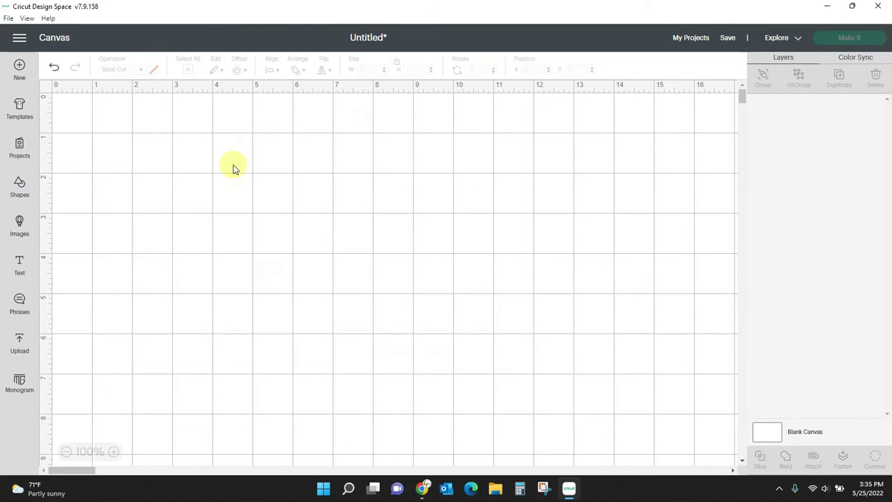
- Reopen the Monogram Maker and replace the initials with C, G and W
click(19, 387)
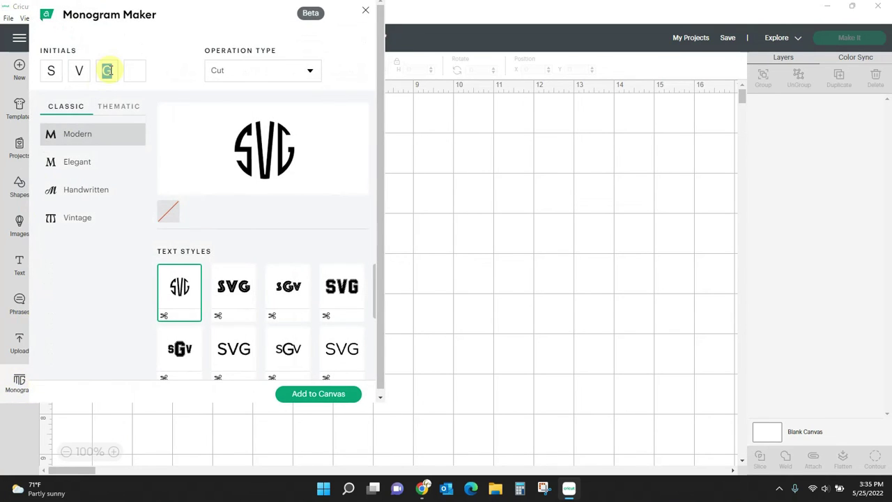
key(BackSpace)
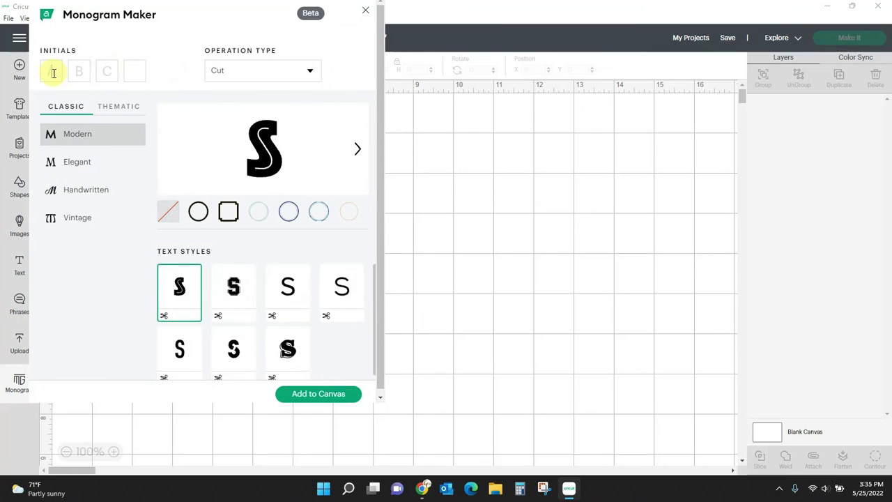
key(BackSpace)
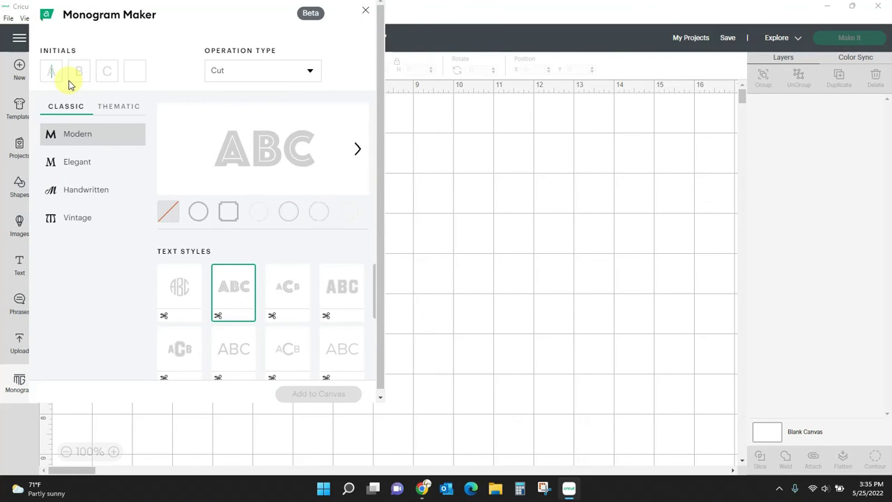
text(CGW)
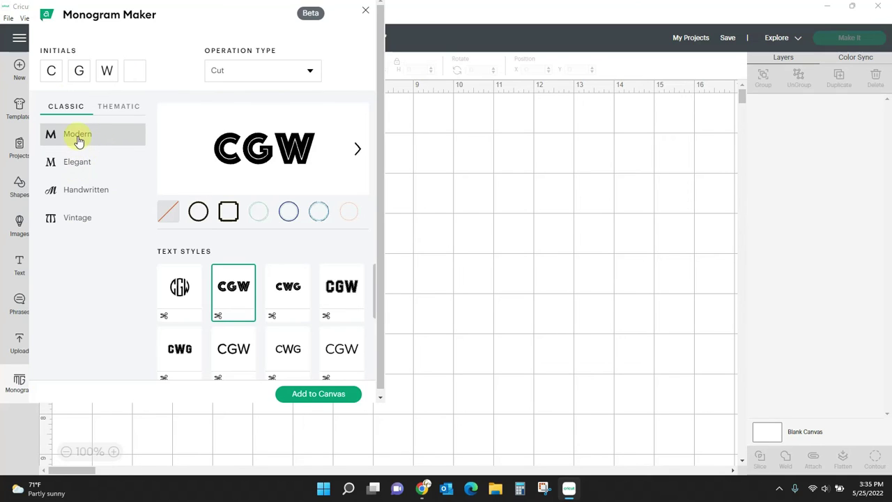
- Try the circular, plain sans-serif and large-centre-letter Modern text styles on the CGW monogram
click(179, 287)
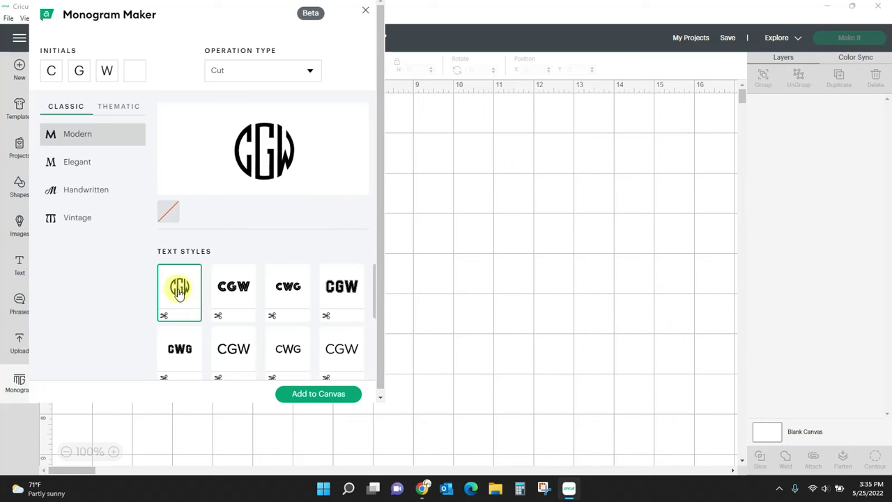
click(230, 351)
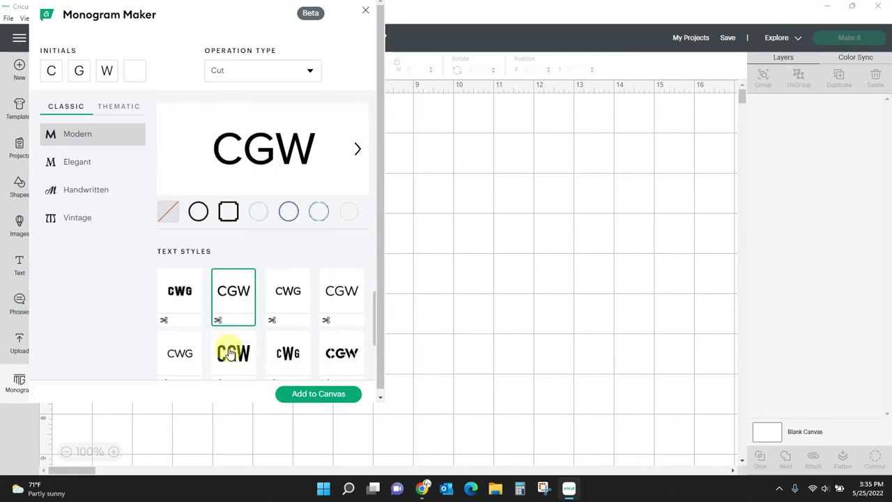
click(288, 356)
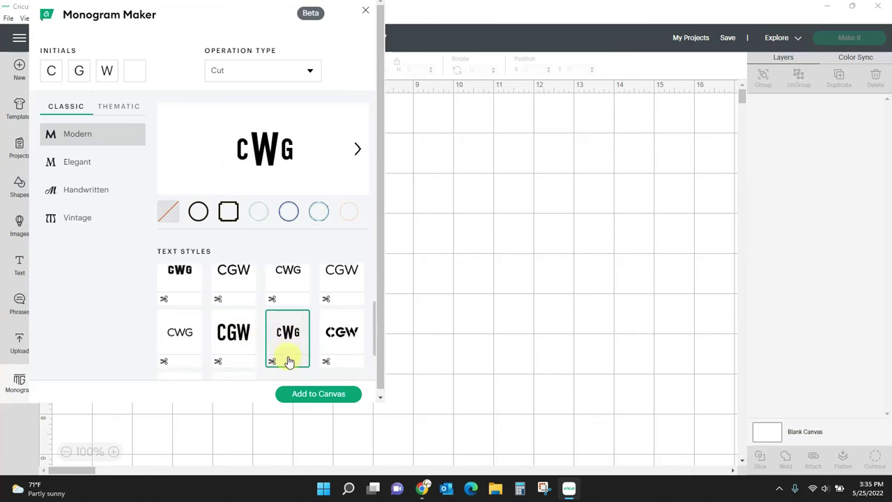
- Try the black circle, black square and coloured ring frames around the monogram, ending on the double ring in two blues
click(199, 213)
click(229, 212)
click(263, 216)
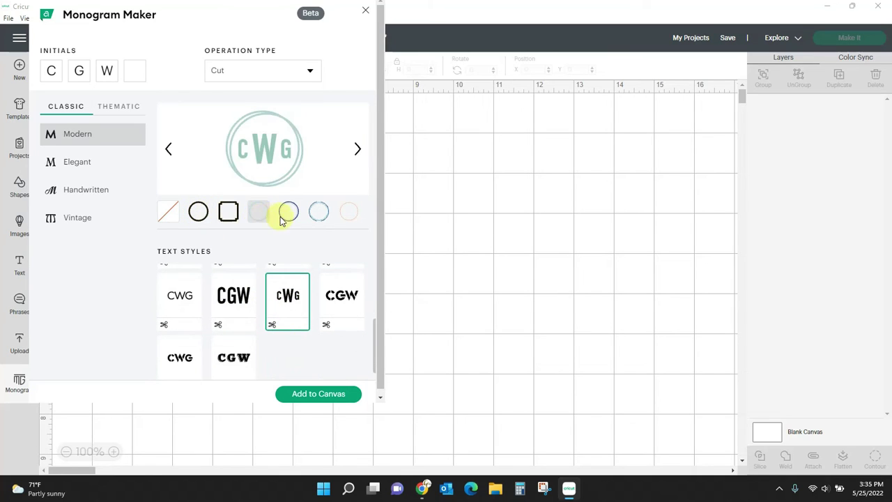
click(286, 220)
click(319, 218)
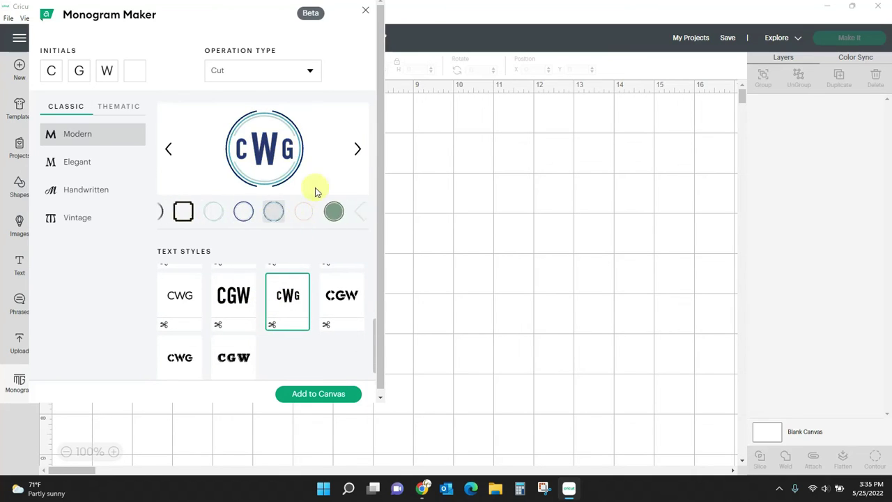
- Set the monogram's operation type to Any and choose the tall, thin pen-drawn CGW text style
click(309, 73)
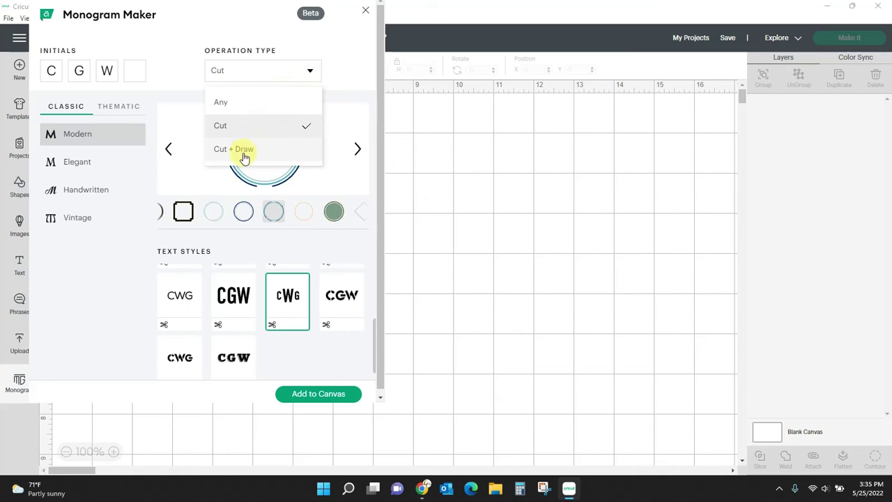
click(228, 105)
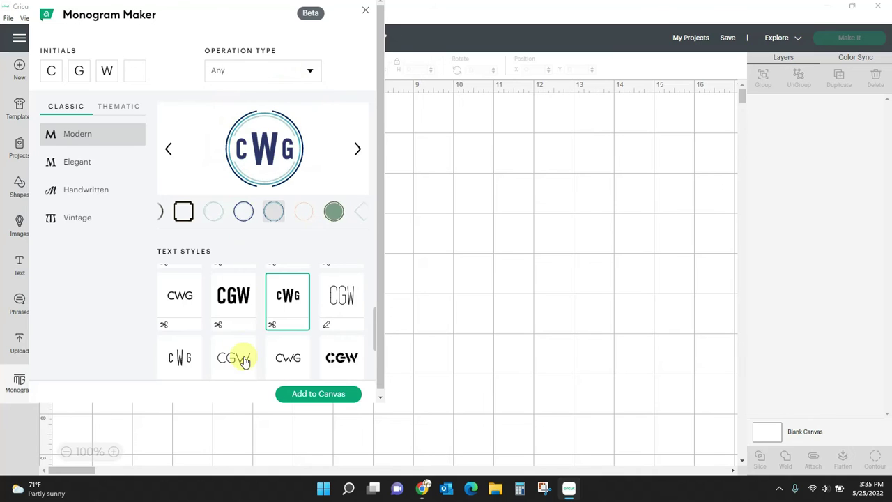
scroll(279, 314, down, 2)
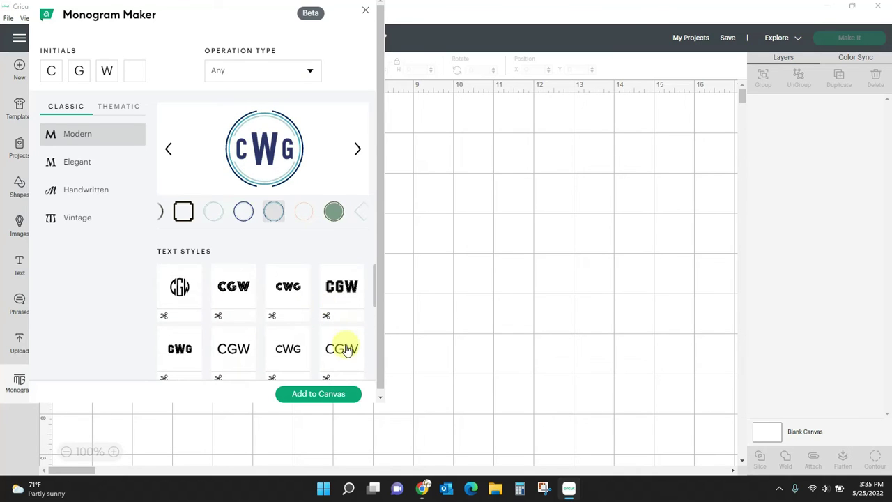
scroll(325, 319, down, 2)
click(343, 310)
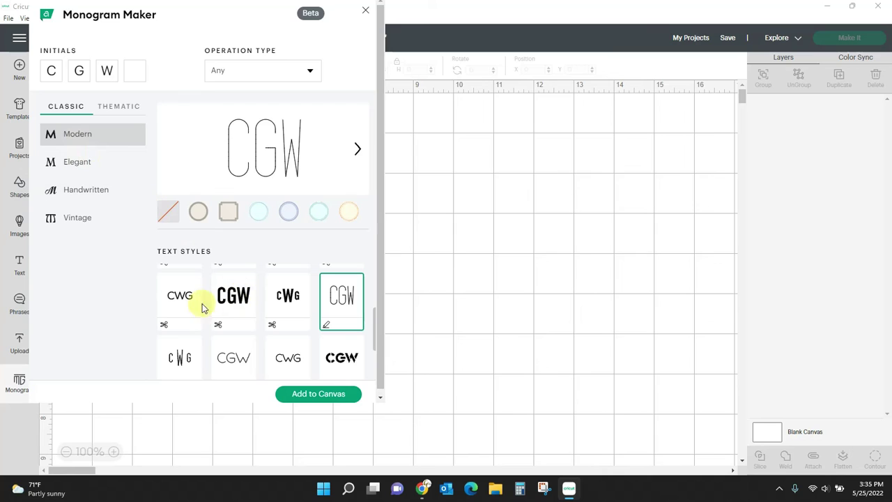
- Set the monogram's operation type to Cut and browse the Modern text styles
click(272, 73)
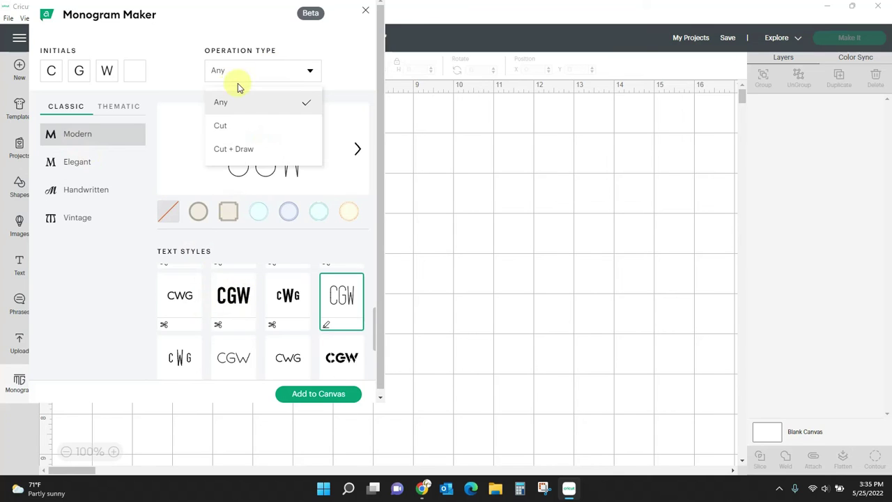
click(220, 129)
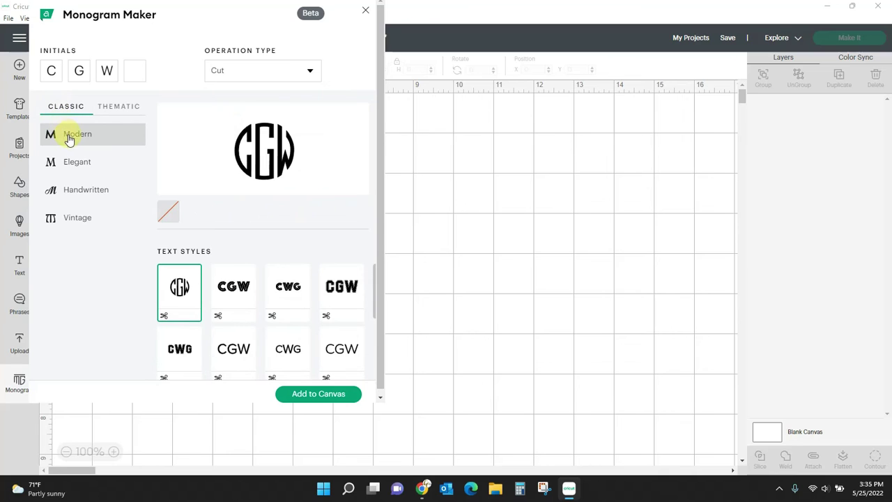
scroll(290, 338, down, 5)
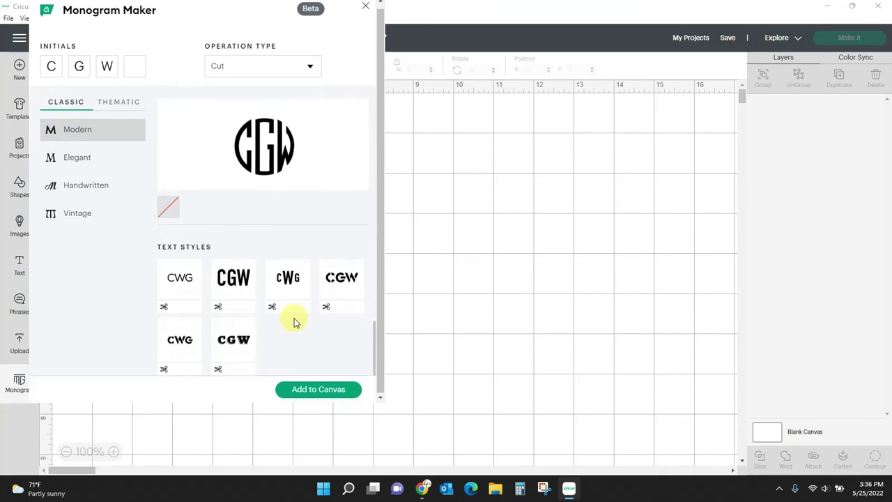
- Preview the Elegant text styles for the monogram, including the ornate circular, floral, plain serif and large-center-letter variants
scroll(372, 328, up, 5)
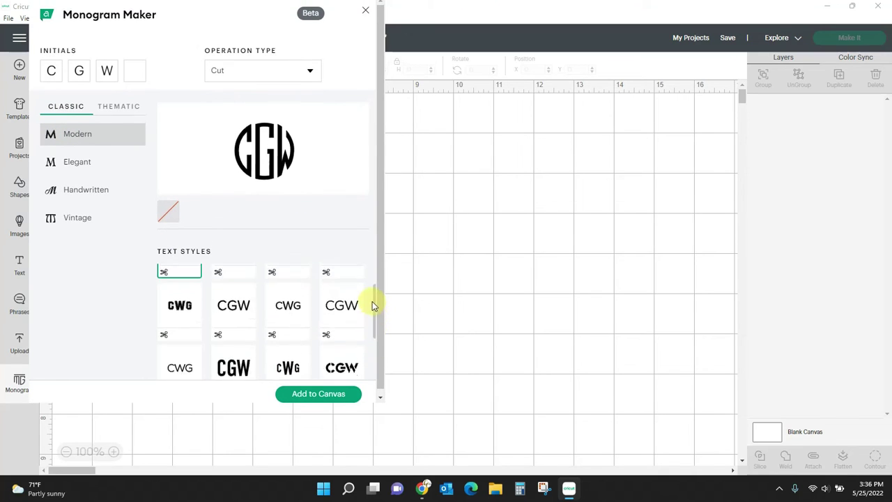
click(73, 164)
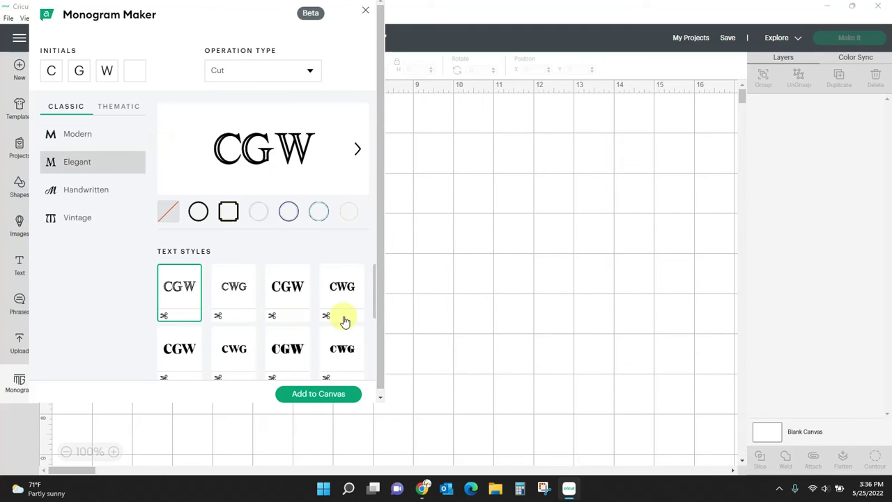
scroll(296, 333, down, 1)
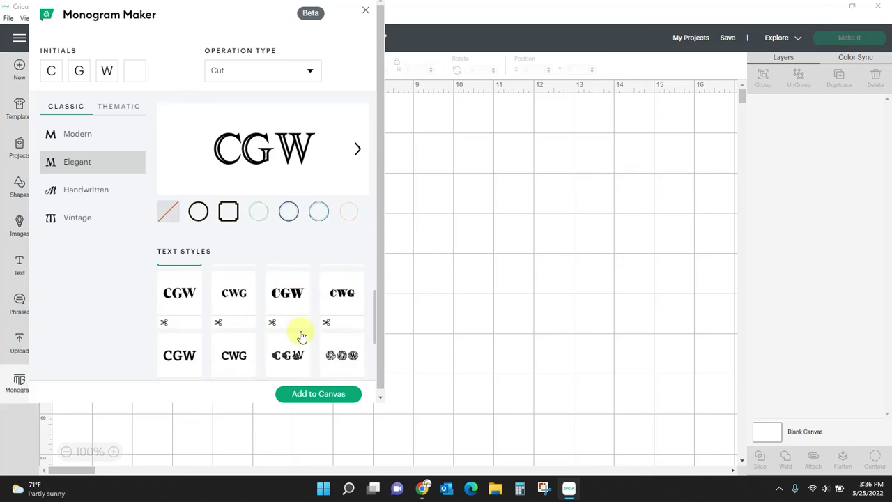
scroll(300, 335, down, 1)
click(342, 307)
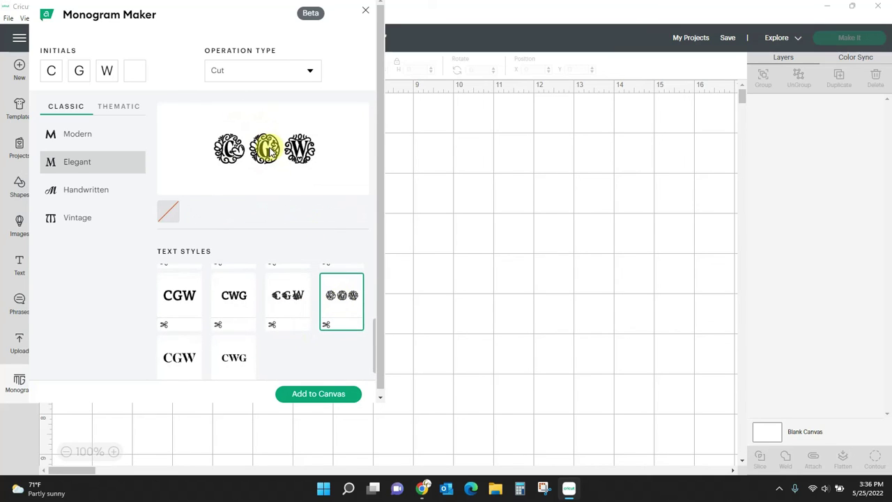
click(288, 300)
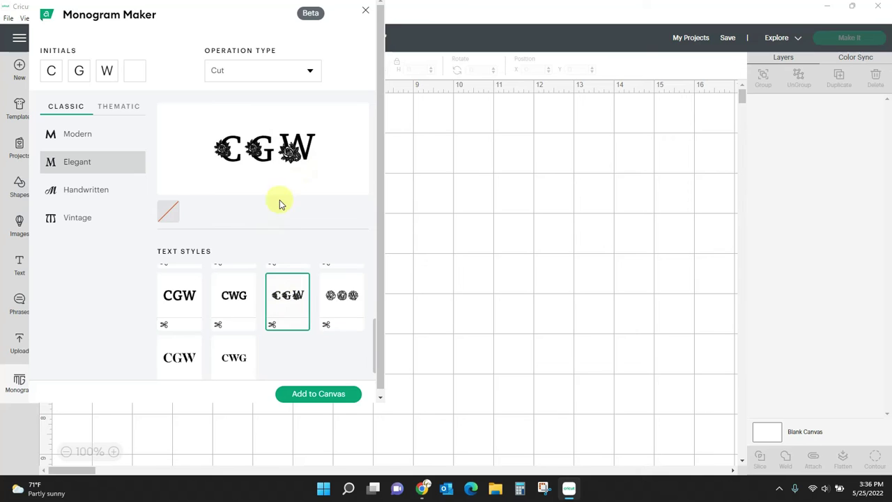
click(181, 298)
scroll(276, 315, up, 2)
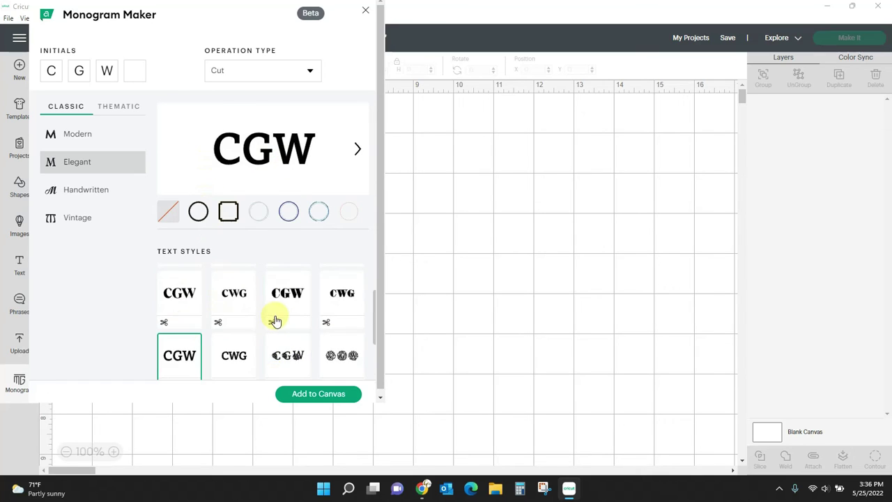
click(237, 299)
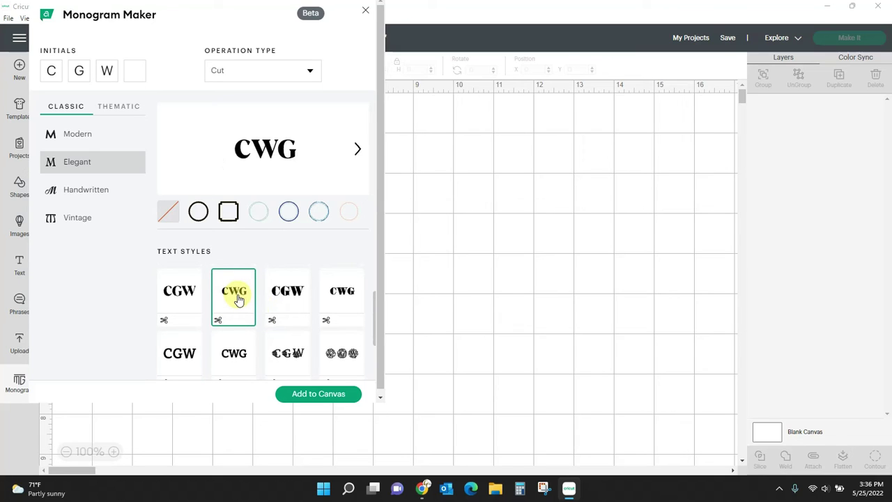
- Preview the Elegant monogram in different frames, from the thick black circle through the diamonds to the solid green scalloped badge
click(198, 213)
click(229, 213)
click(270, 213)
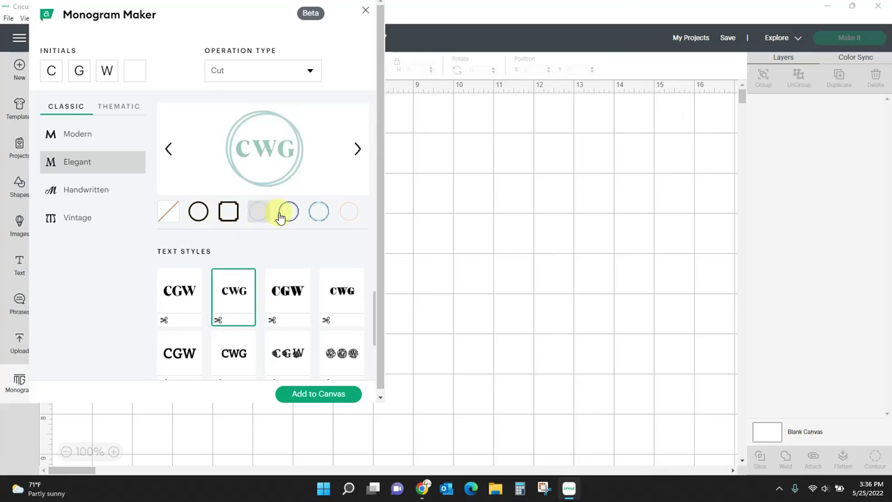
click(289, 214)
click(313, 216)
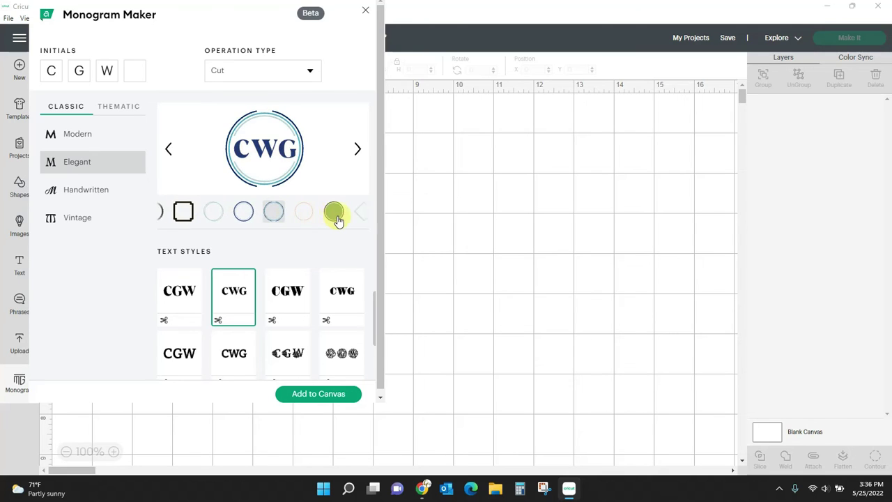
click(338, 219)
click(335, 216)
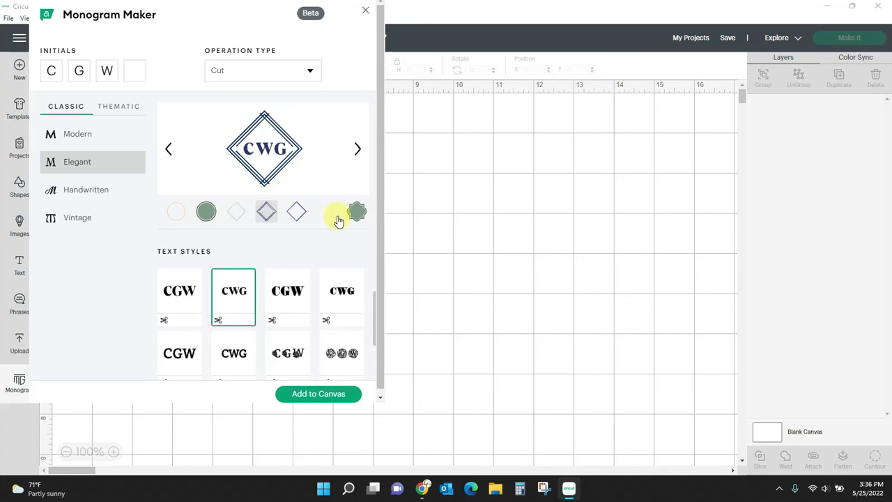
click(354, 218)
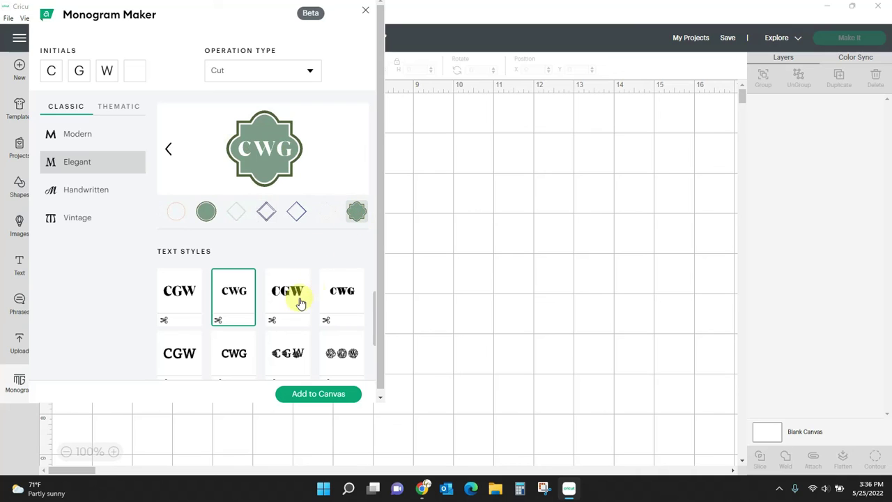
- Preview several Handwritten script text styles for the monogram, ending with the bold flowing script
click(104, 196)
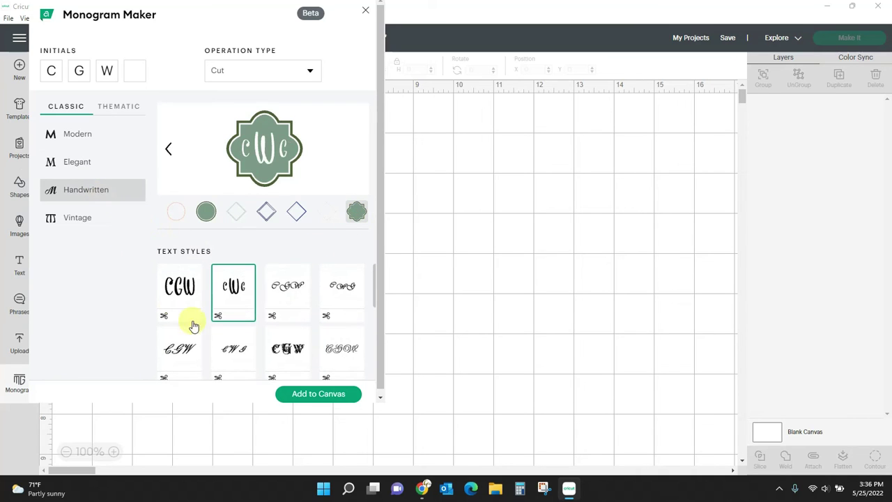
click(290, 291)
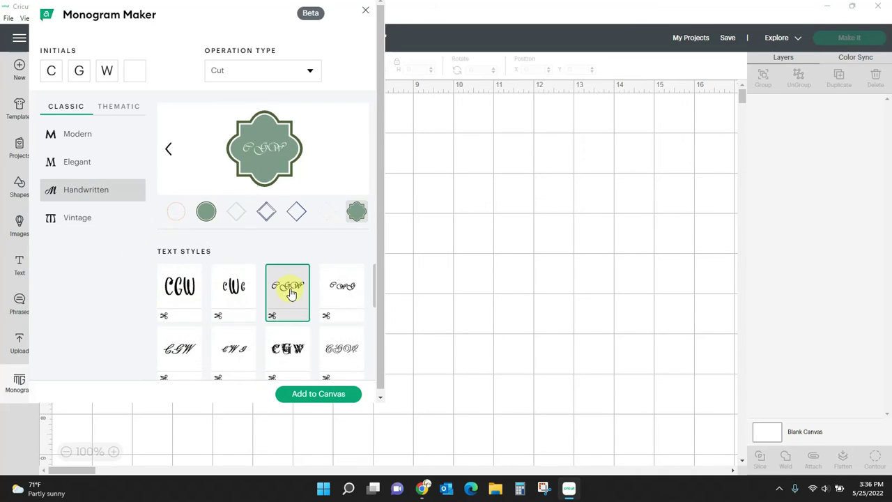
click(238, 344)
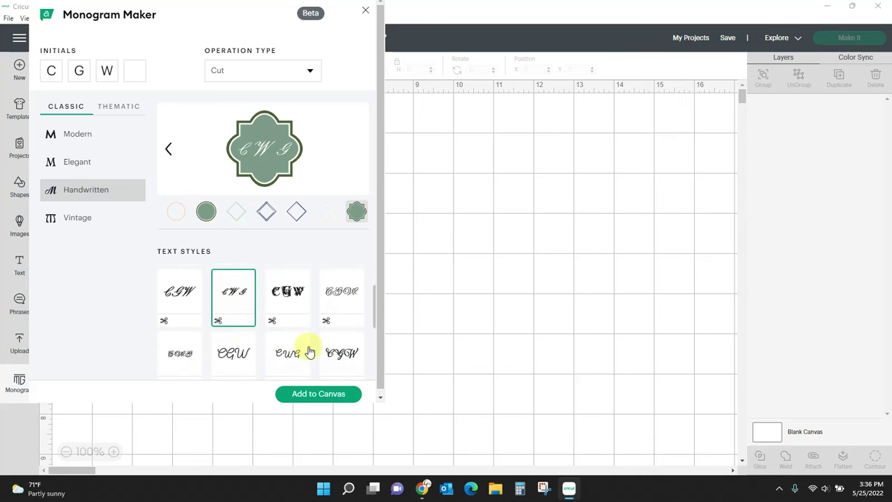
click(293, 357)
click(233, 358)
- Compare the handwritten monogram in the dotted pink circle, without a frame, and in the thick black circle frame
click(179, 214)
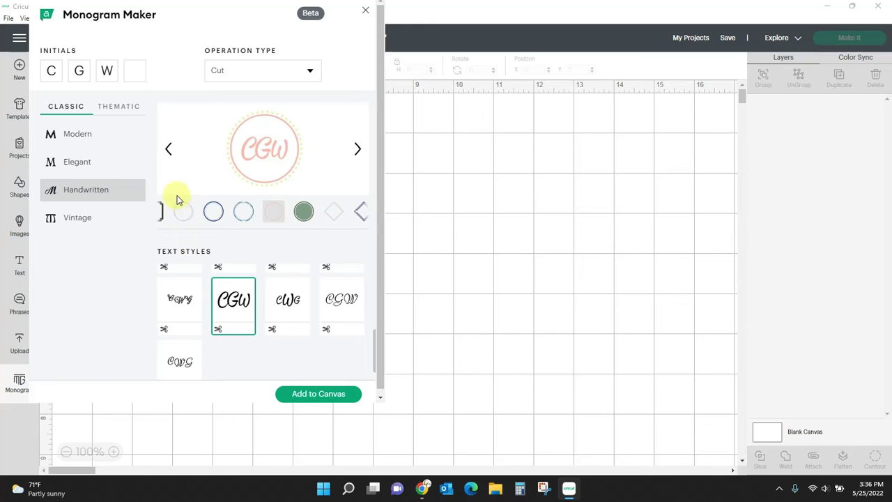
click(178, 216)
click(178, 218)
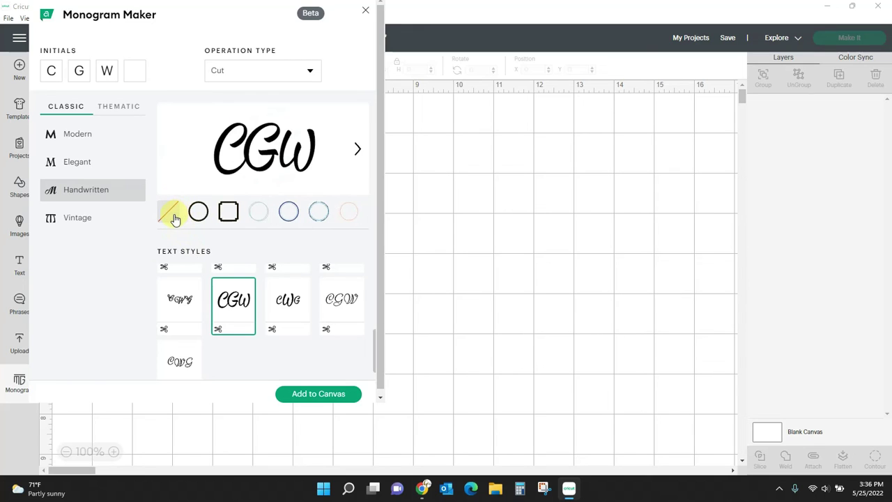
click(198, 220)
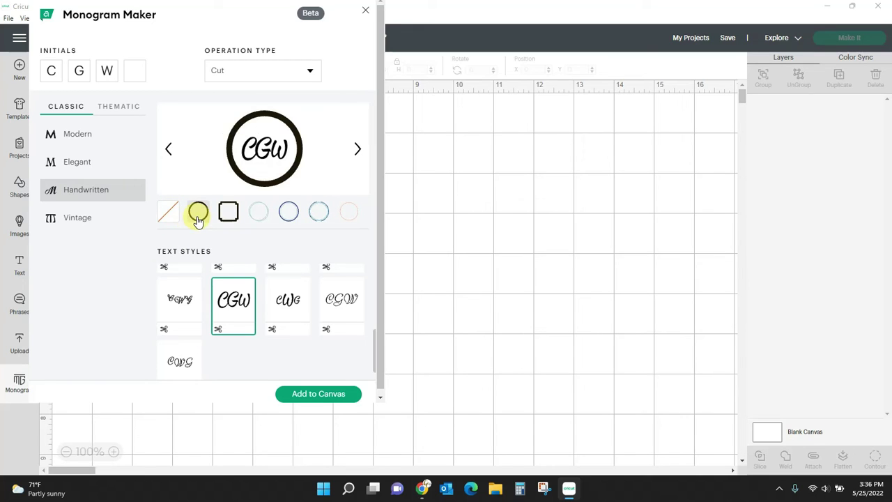
- Preview the patterned Vintage text styles for the monogram and return to the Modern category
click(77, 221)
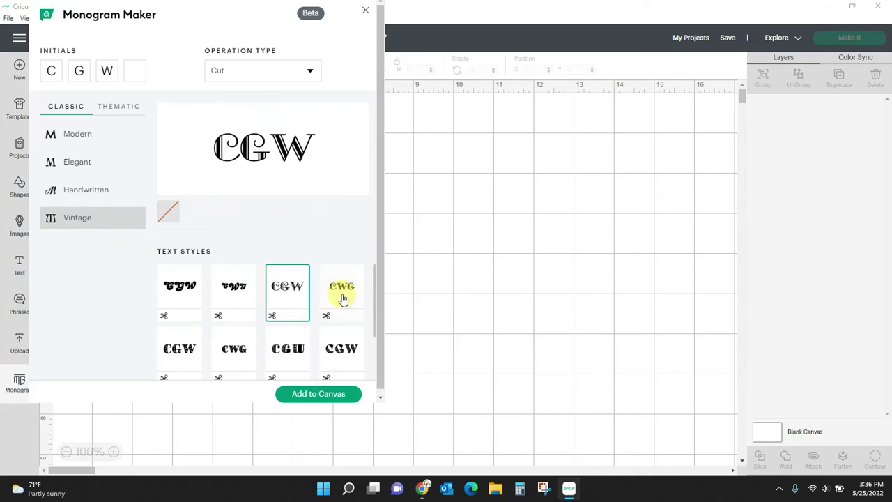
scroll(342, 306, down, 3)
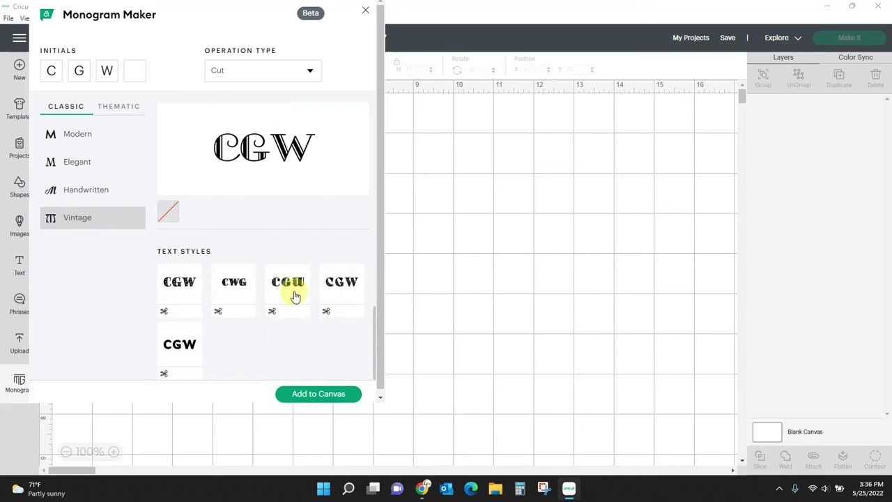
click(294, 296)
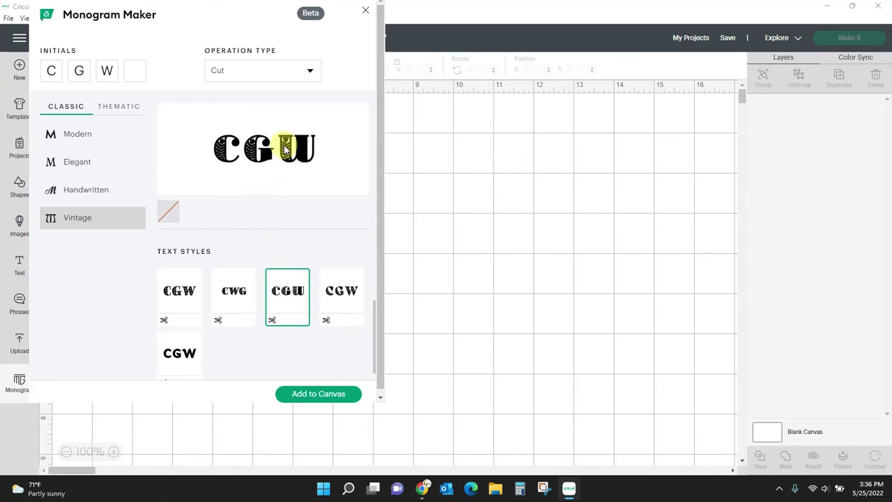
click(171, 293)
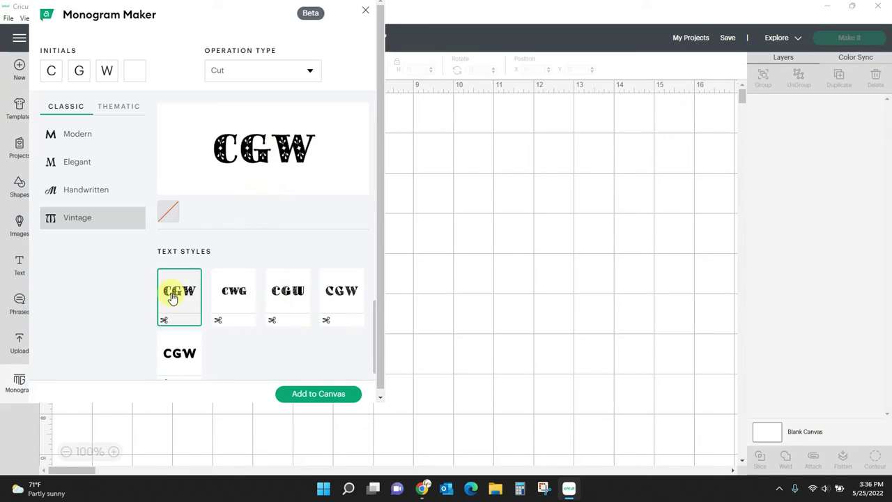
scroll(270, 305, up, 3)
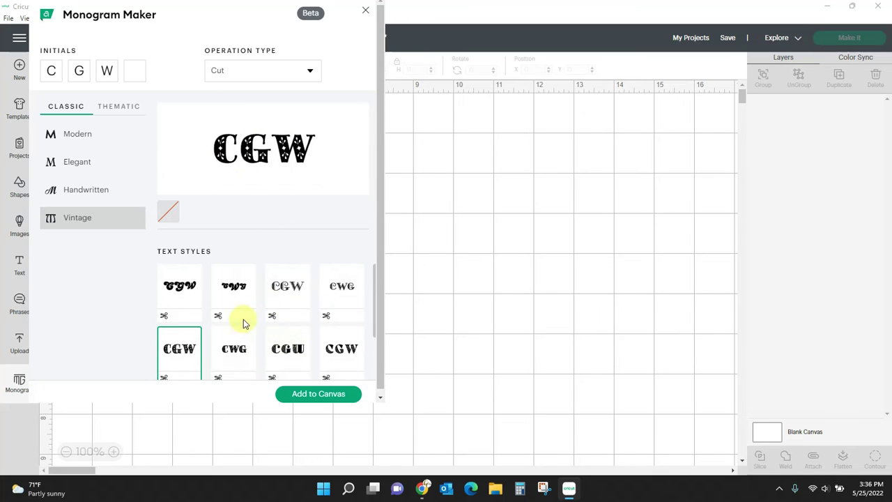
click(73, 139)
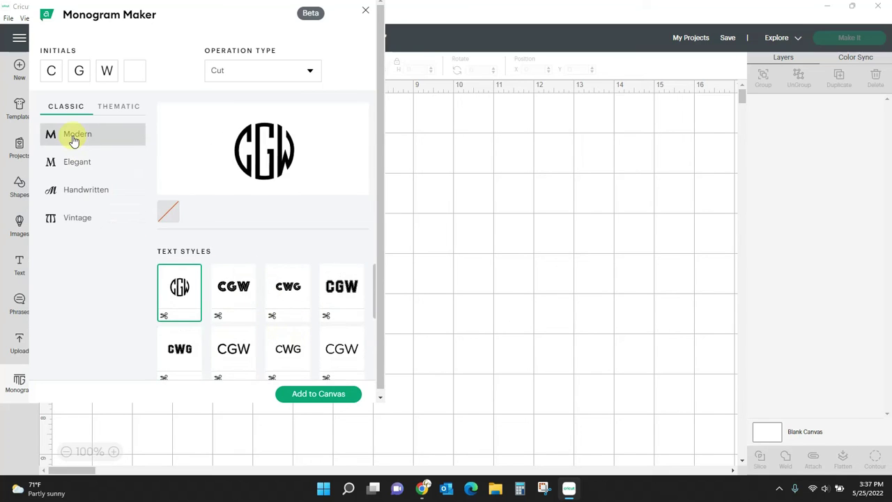
- Preview the Thematic Botanical frames, including the pink floral rectangle, the leaf wreaths, the open flower circle and the hibiscus frame
click(117, 108)
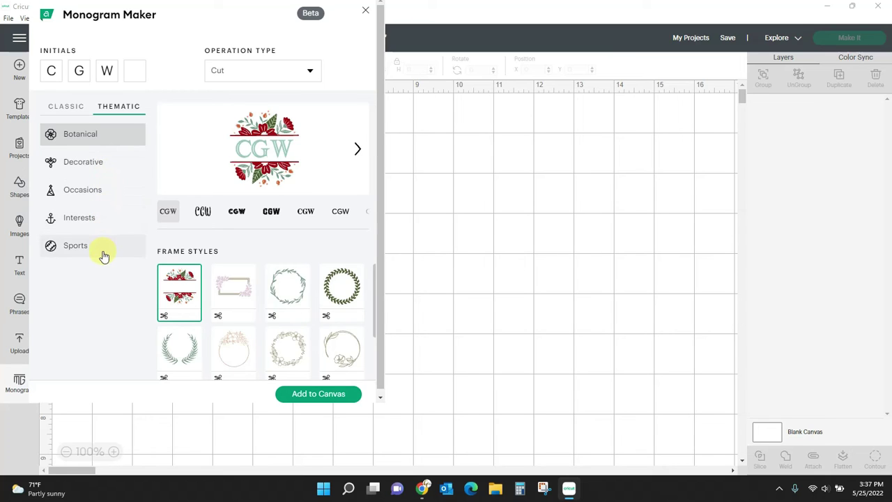
click(234, 290)
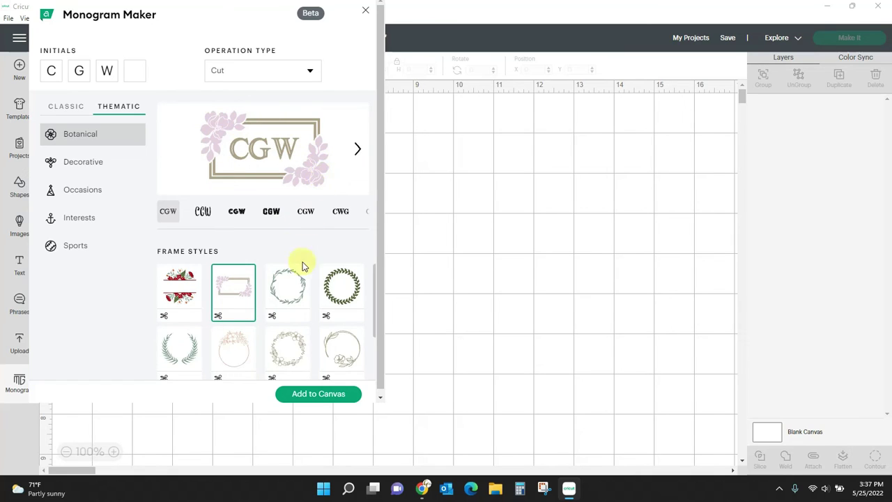
click(298, 289)
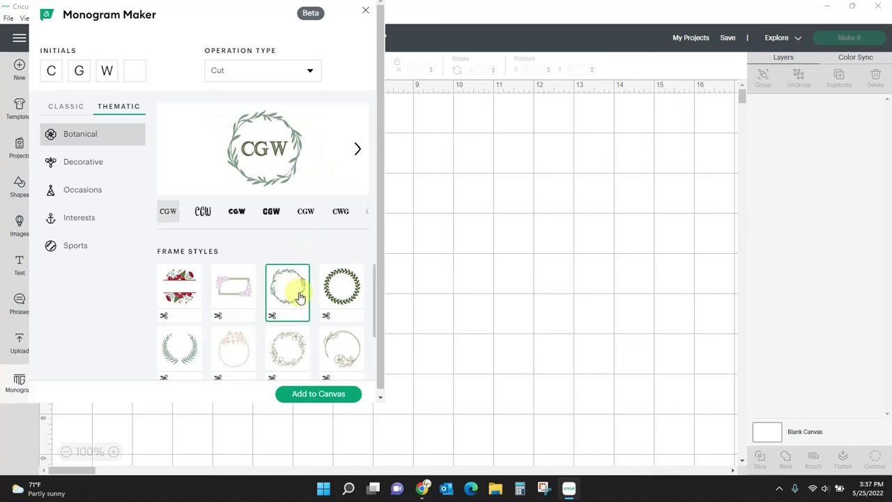
click(342, 294)
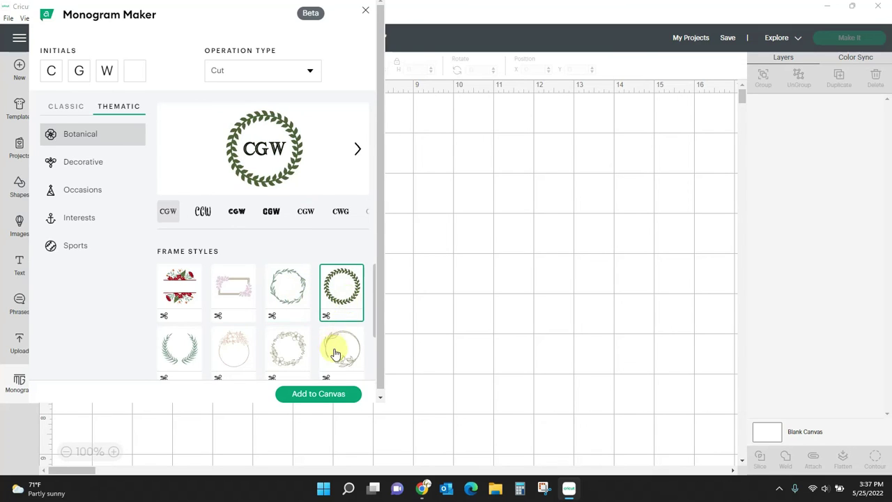
click(335, 352)
scroll(335, 352, down, 1)
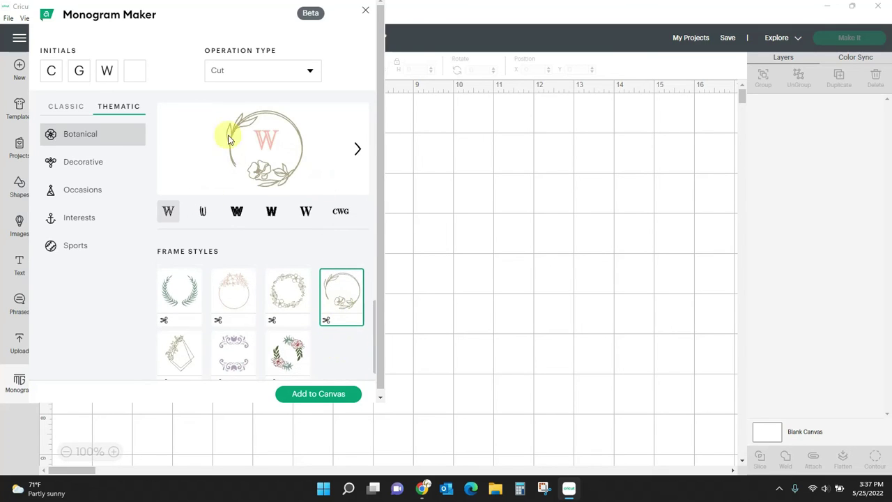
click(290, 347)
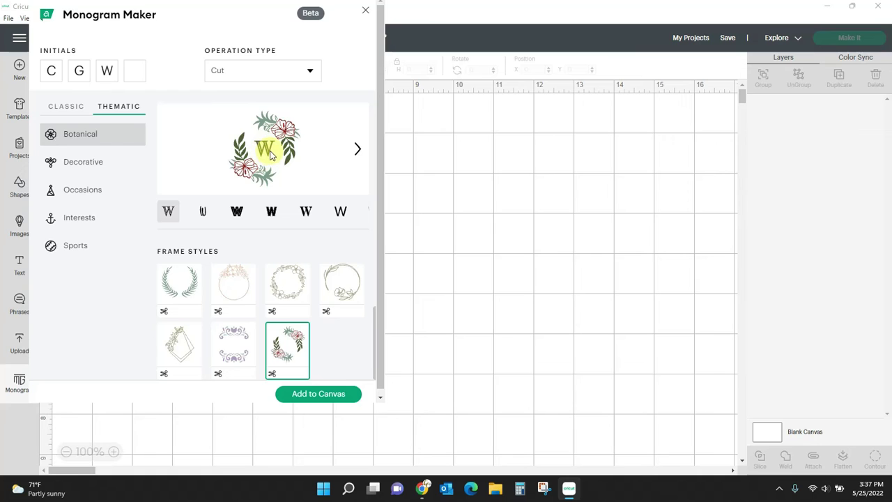
- Preview more Botanical frames, including the flower-outline wreath and the purple scroll ornament above and below the initial
scroll(234, 276, up, 2)
click(237, 287)
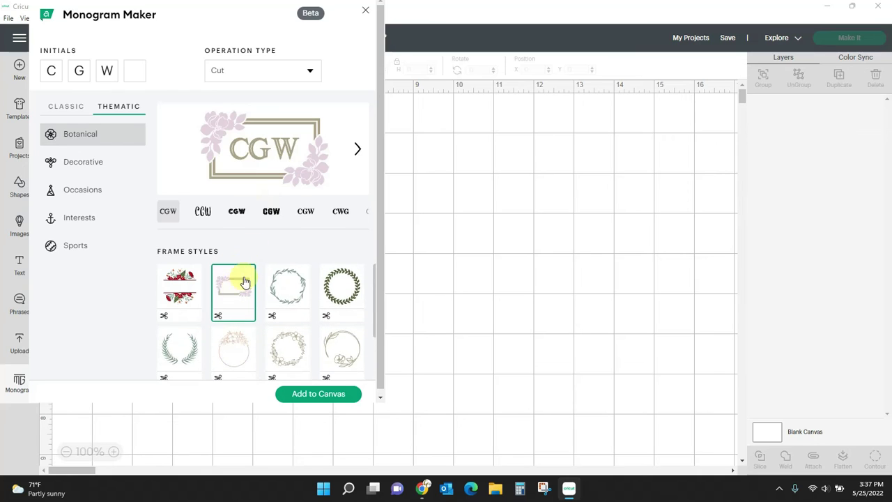
click(296, 307)
click(293, 350)
scroll(293, 352, down, 2)
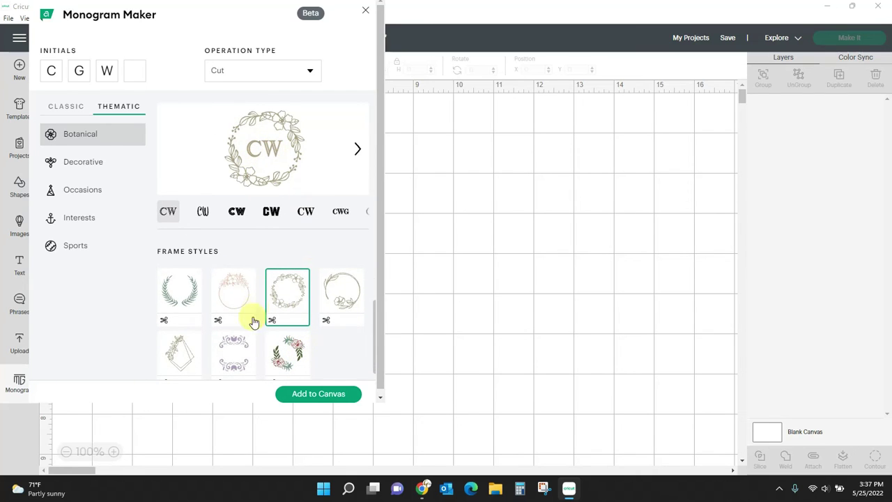
click(237, 345)
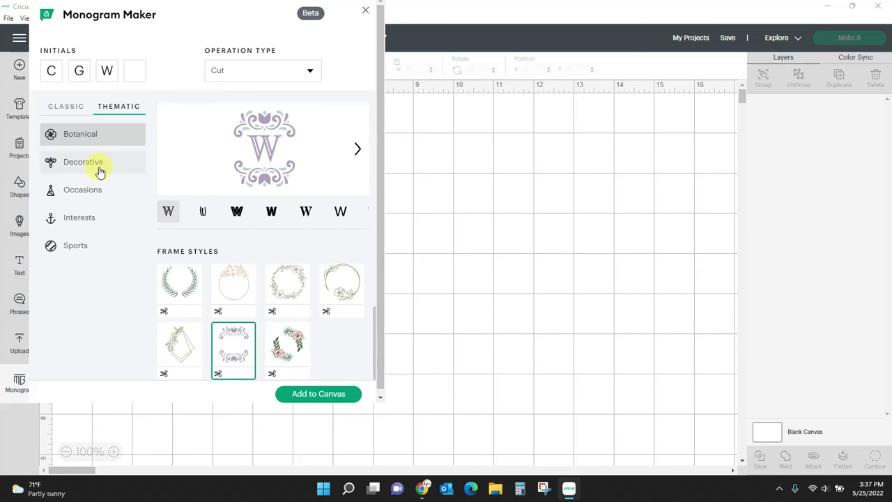
- Preview different text styles for the single initial inside the purple scroll ornament frame, including sans-serif and bold serif
click(216, 215)
click(243, 218)
click(270, 215)
click(306, 215)
click(341, 214)
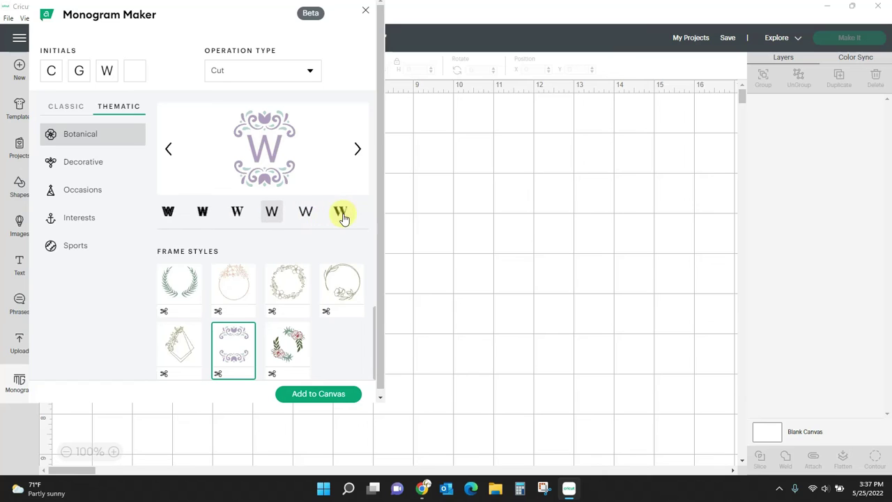
click(241, 216)
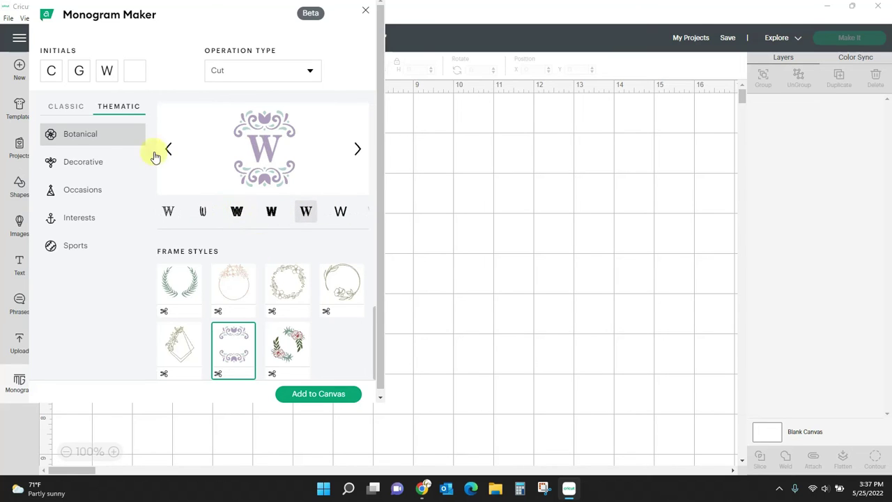
- Preview the Decorative frames, including the sunburst diamond, the moons and stars, and the solid yellow diamond
click(71, 167)
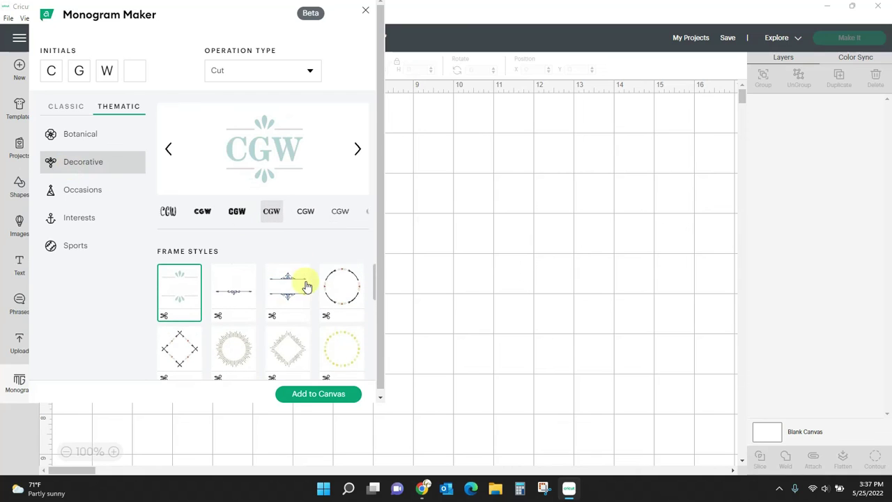
click(296, 347)
scroll(301, 335, down, 1)
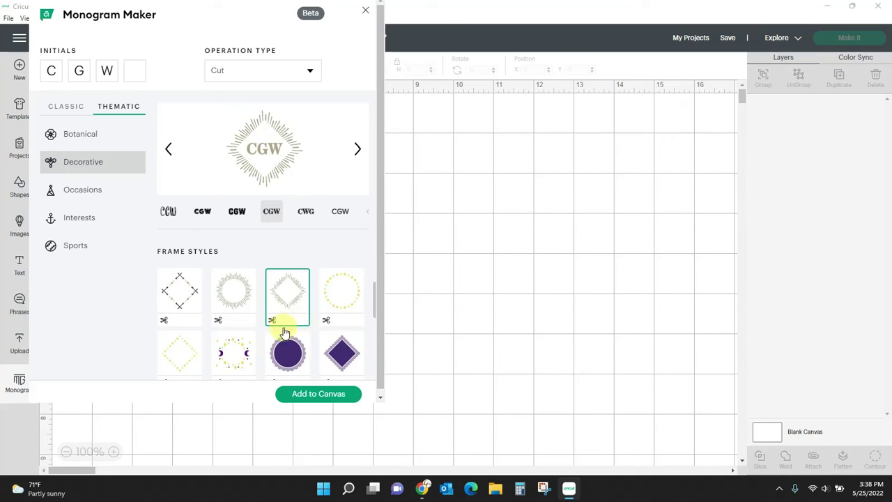
click(237, 352)
scroll(240, 355, down, 1)
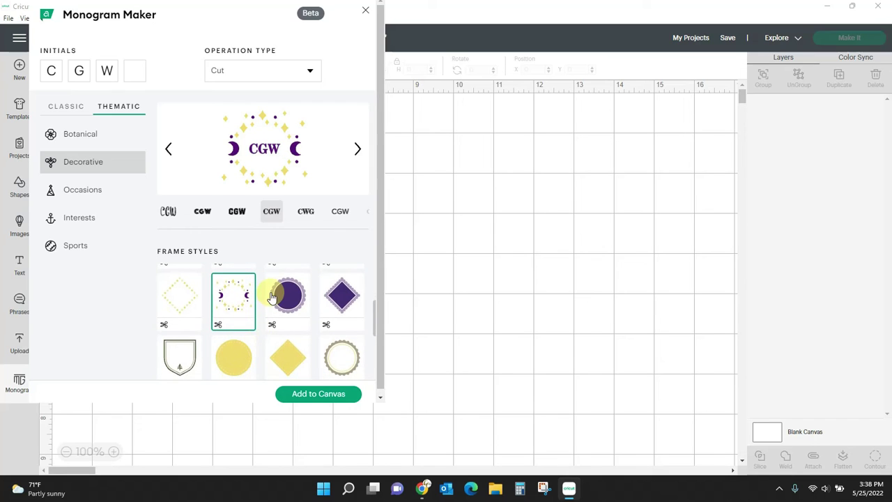
click(294, 360)
scroll(294, 360, down, 1)
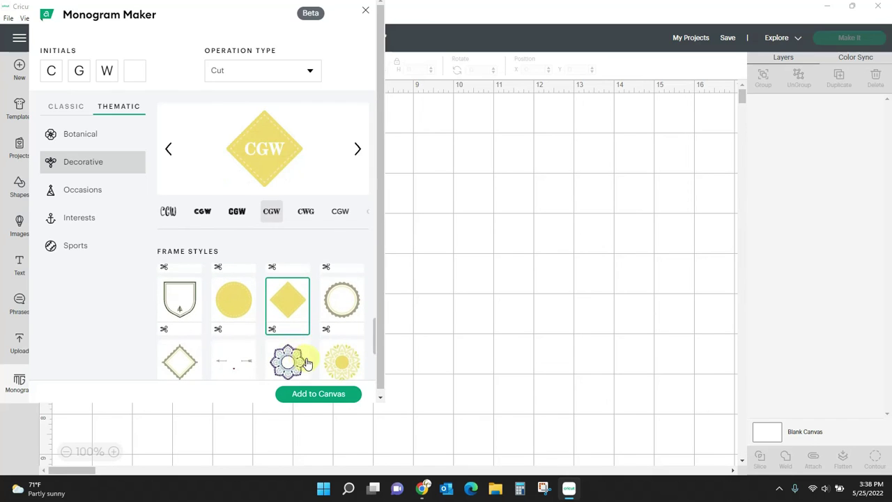
- Preview more Decorative frames, including the purple flower mandala, the dark blue scrollwork and the yellow mandala
click(294, 362)
scroll(296, 362, down, 1)
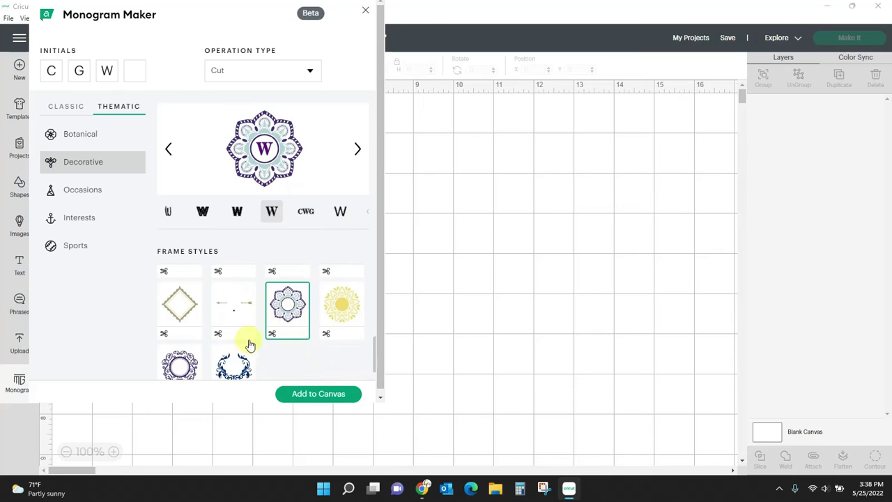
click(251, 363)
scroll(256, 364, down, 1)
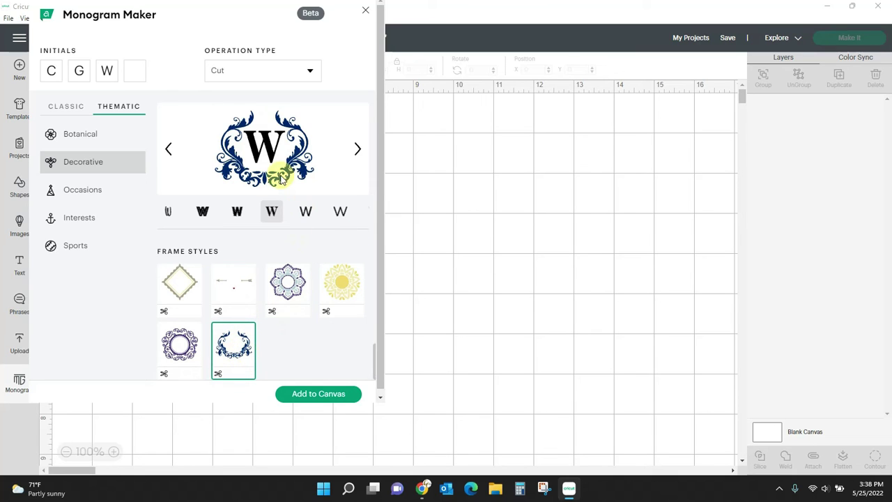
click(341, 295)
scroll(342, 291, up, 1)
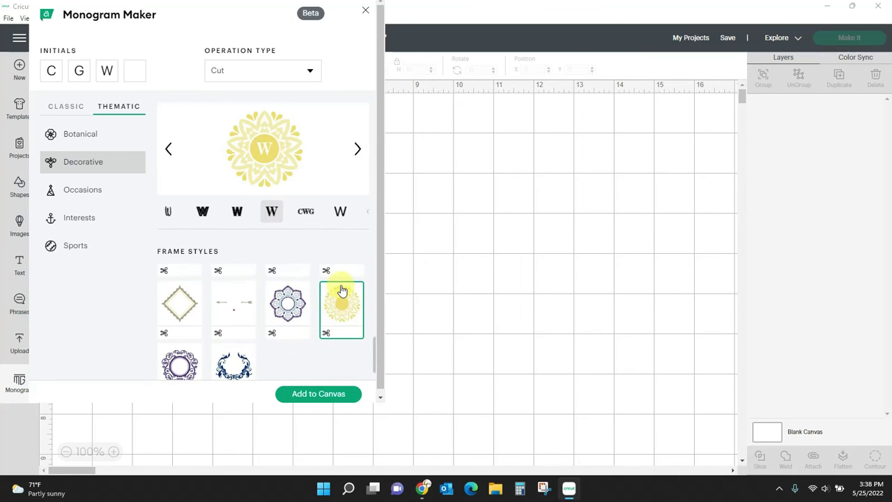
- Preview the Occasions frames, including the graduation cap with sans-serif initials, the red apple and the maple leaf
click(95, 194)
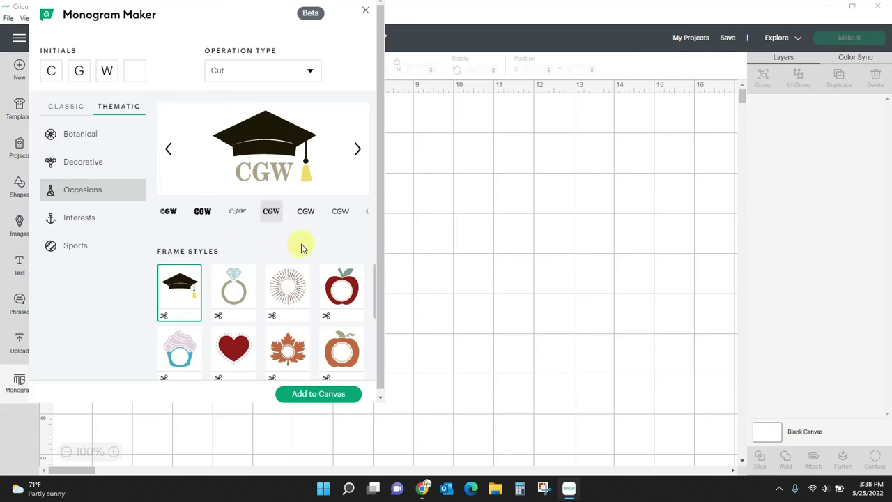
click(307, 213)
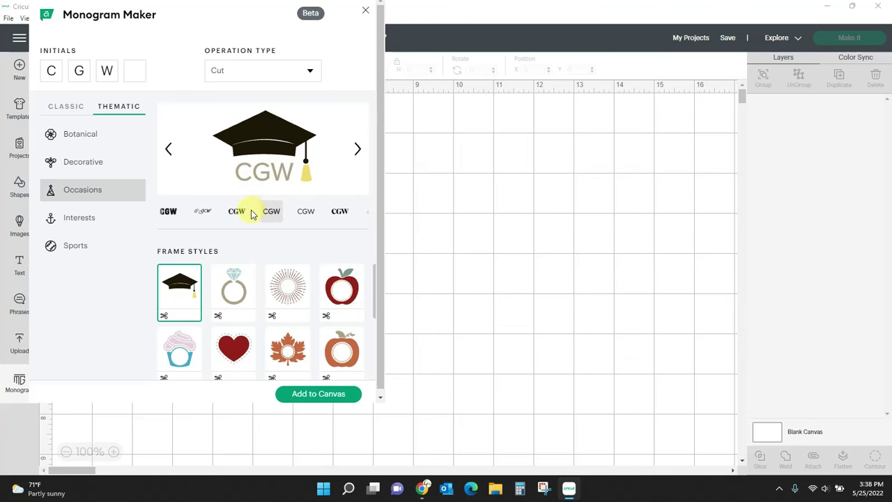
click(339, 299)
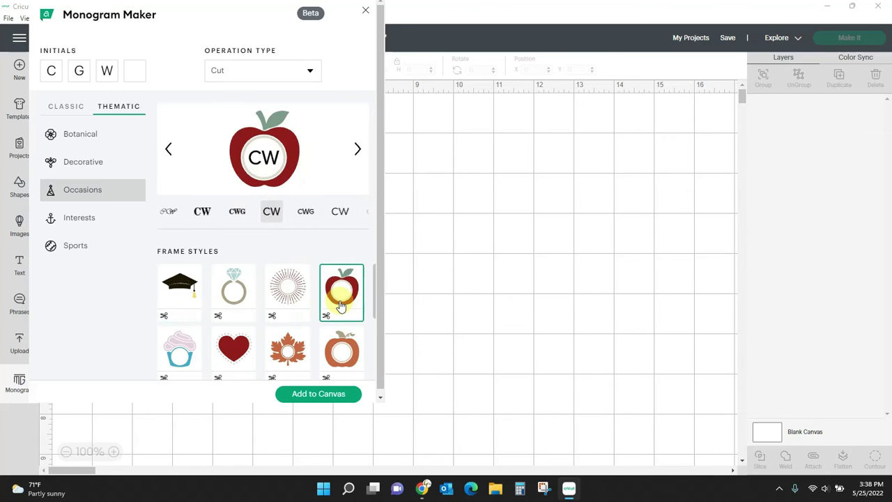
click(302, 352)
scroll(298, 352, down, 3)
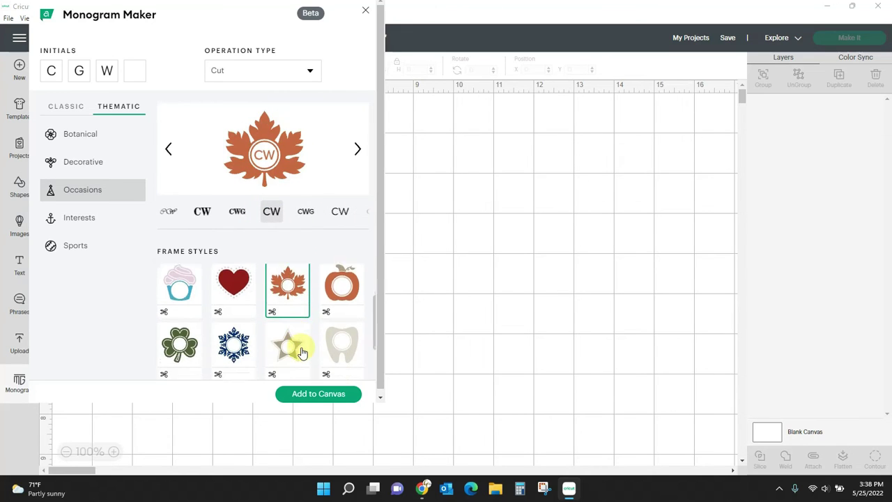
- Preview more Occasions frames, including the tooth, the evergreen tree and the angel wings with halo
click(248, 293)
click(338, 302)
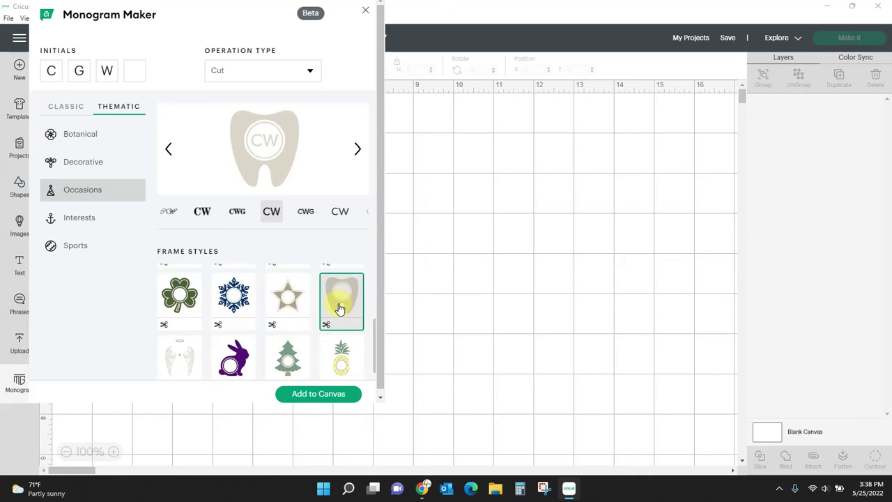
click(292, 366)
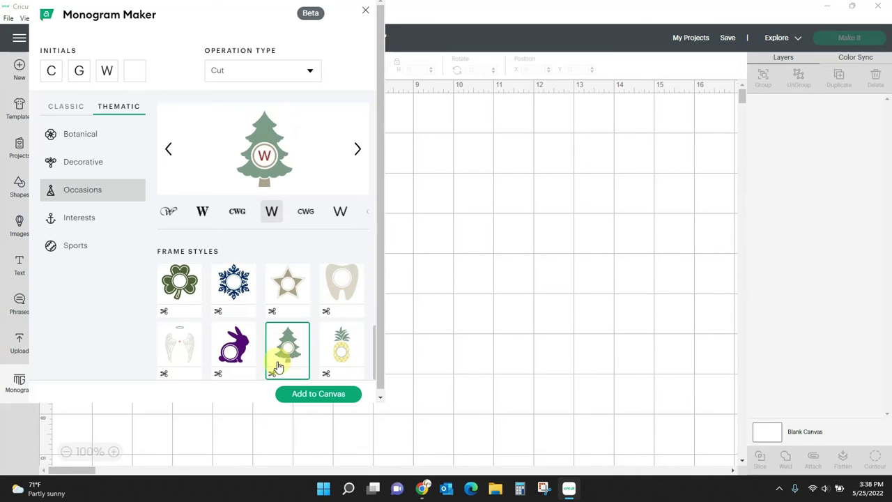
click(190, 344)
scroll(295, 327, down, 1)
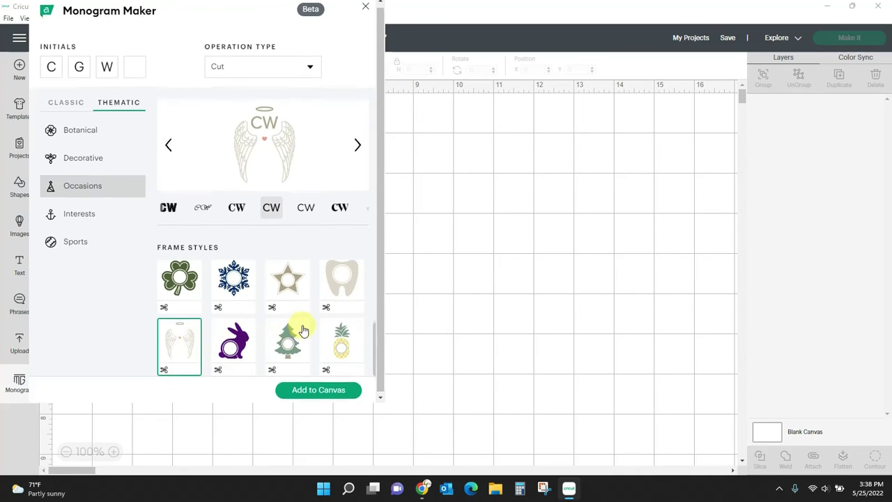
- Preview the Interests frames, including the antlers, the heartbeat line and the watering can
click(76, 211)
scroll(274, 304, up, 1)
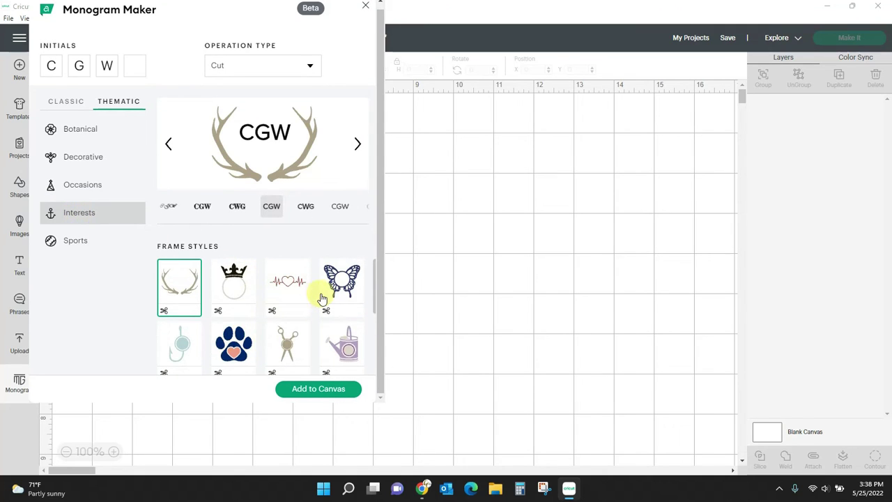
click(289, 286)
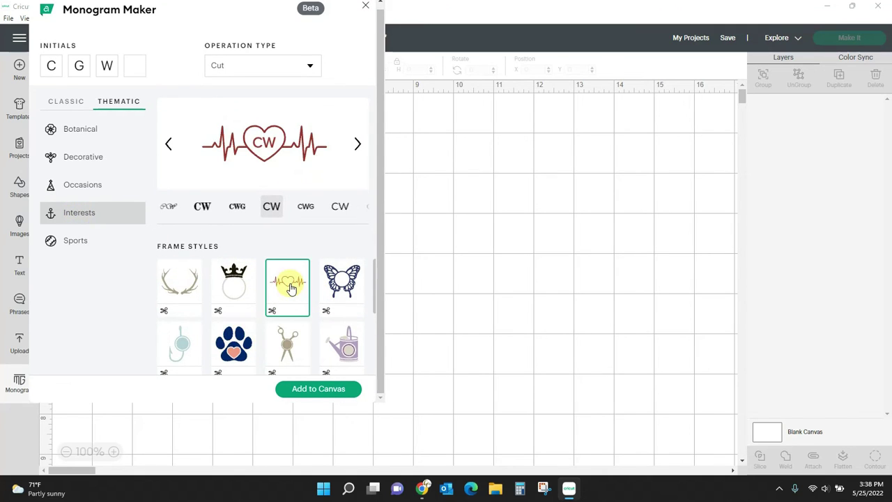
click(343, 345)
scroll(348, 347, down, 2)
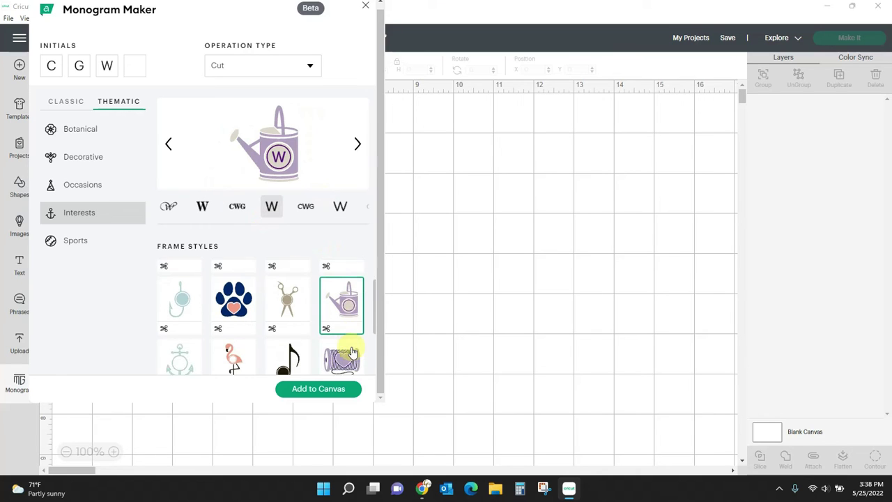
- Preview more Interests frames, including the flamingo and the scissors
click(249, 355)
scroll(248, 361, down, 2)
scroll(296, 286, up, 4)
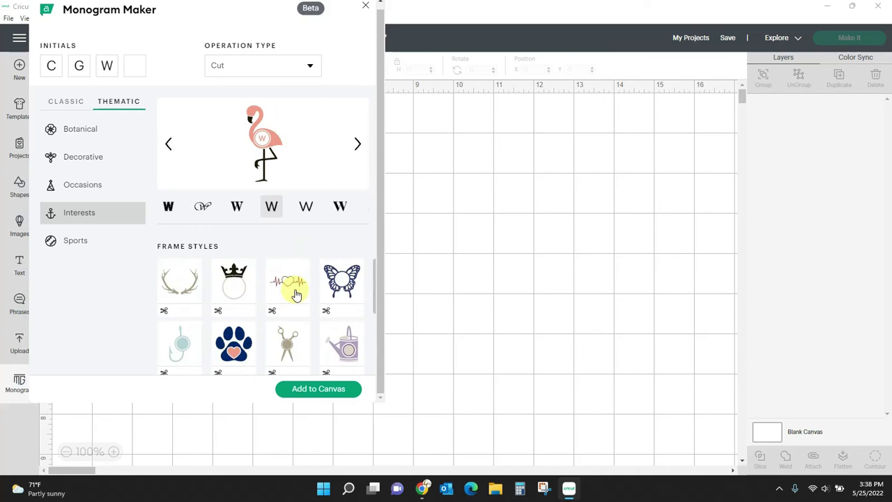
click(288, 340)
scroll(286, 342, down, 2)
- Preview the Sports frames, including the football and the barbell
click(91, 248)
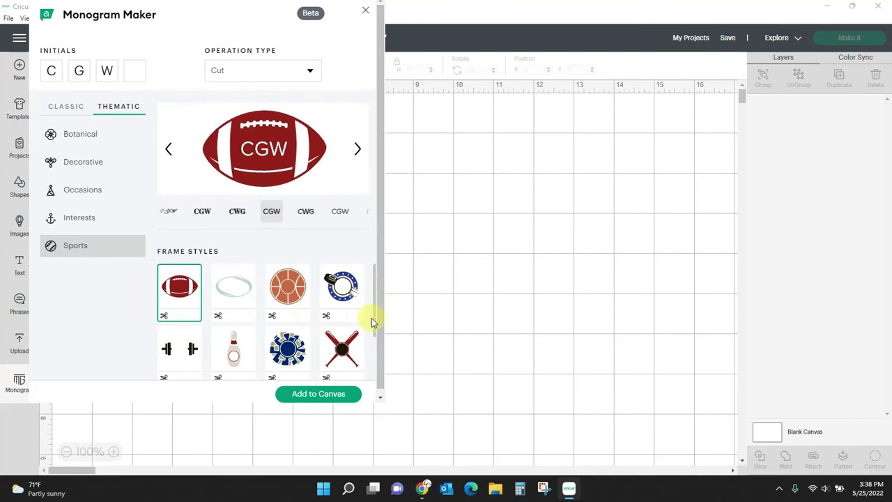
mouse_move(374, 297)
mouse_down()
mouse_move(374, 342)
mouse_move(375, 298)
mouse_up()
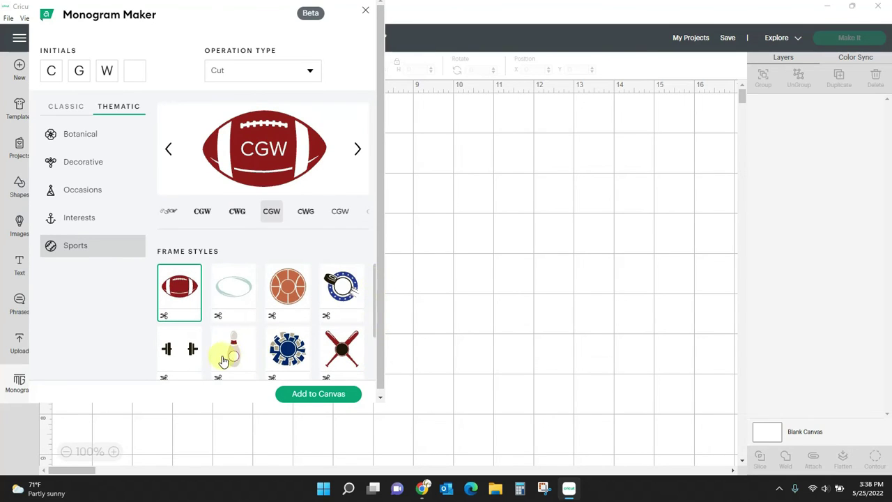
click(179, 350)
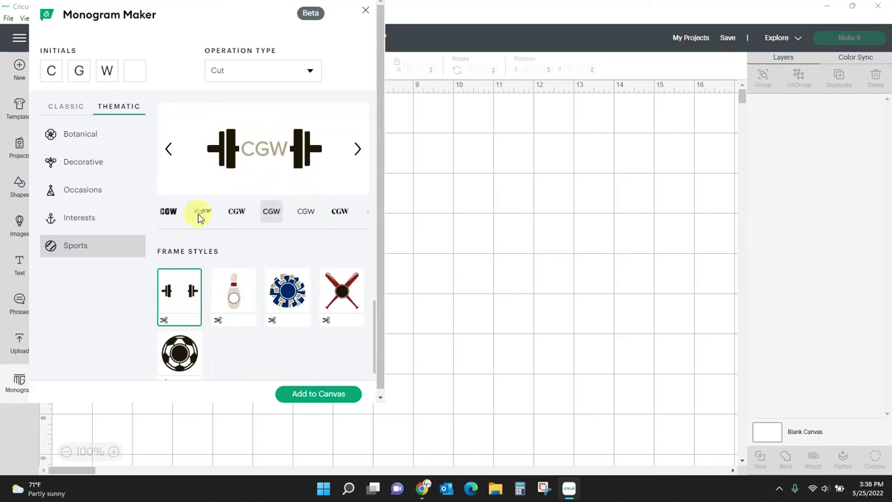
- Preview different text styles for the initials between the barbell weights, including a condensed bold sans-serif
click(239, 213)
click(311, 219)
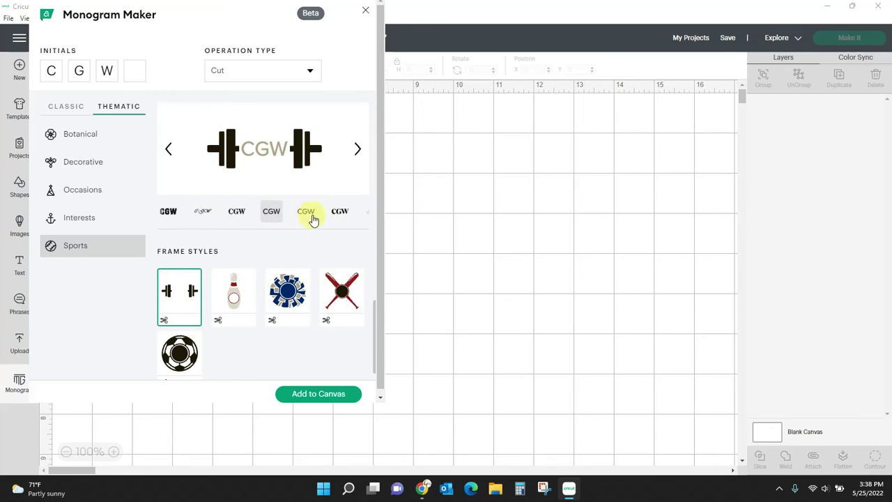
click(339, 213)
click(341, 213)
click(341, 213)
click(199, 217)
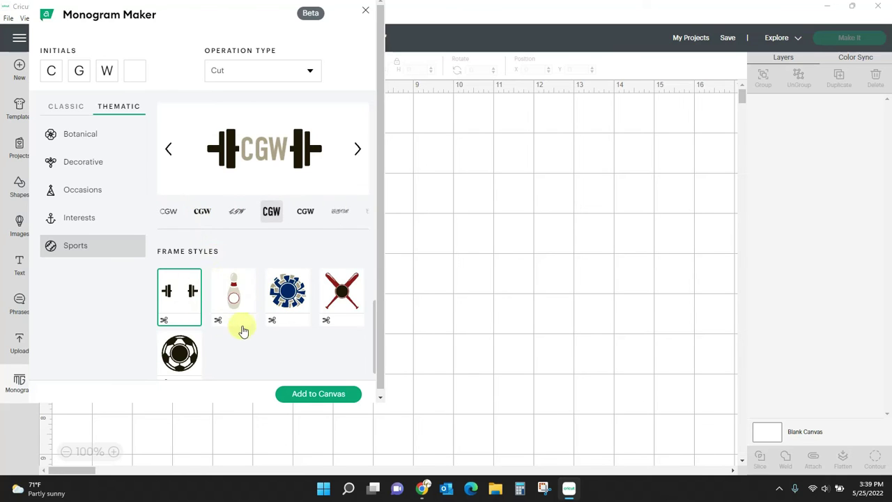
- Look through the Interests frames again with the condensed bold initials applied
click(85, 223)
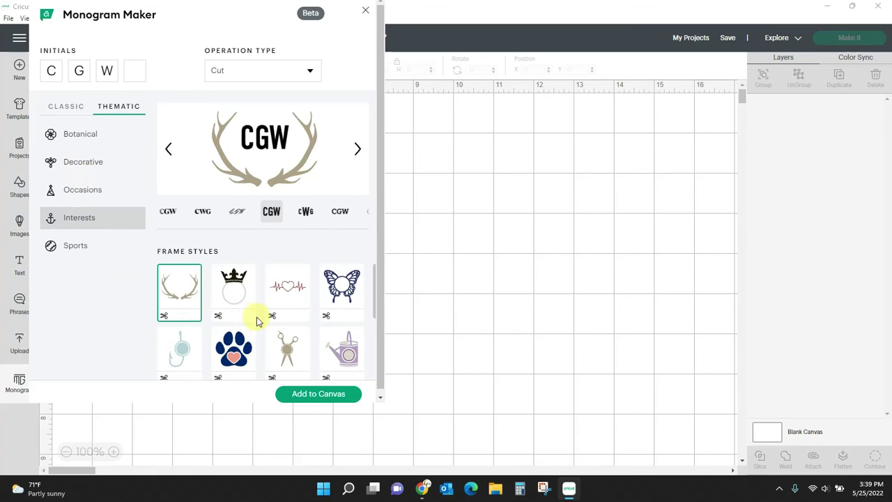
scroll(257, 322, down, 2)
scroll(257, 322, up, 2)
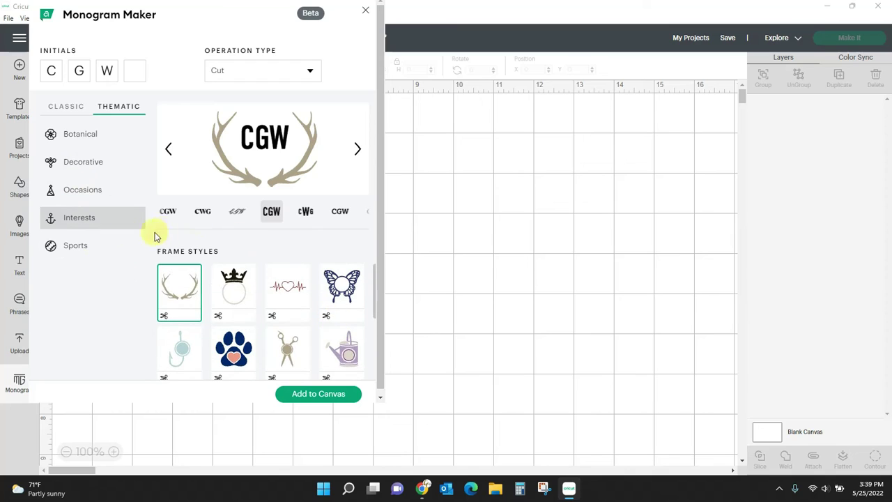
- Choose the Occasions graduation cap frame with bold slab-serif initials and add the monogram to the canvas
click(79, 190)
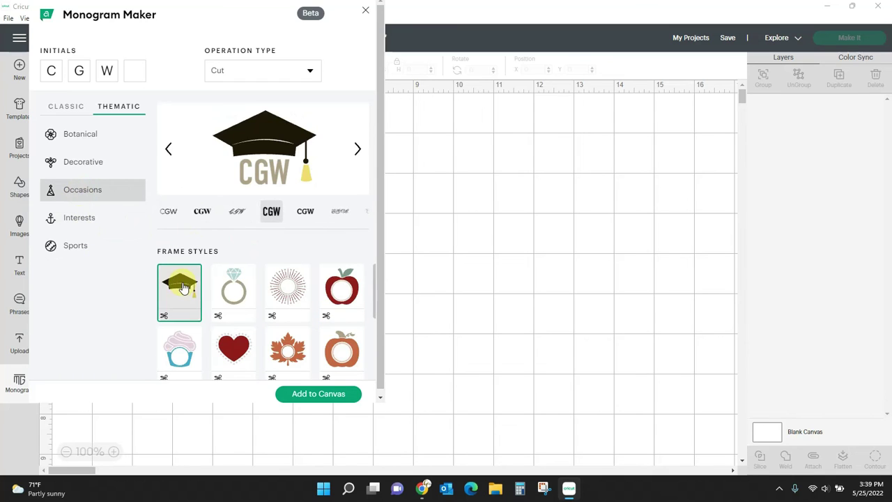
click(302, 212)
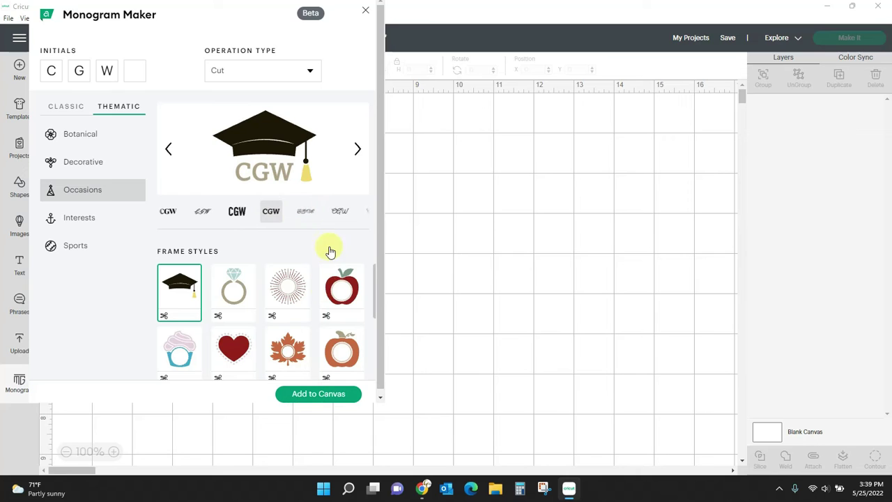
click(318, 393)
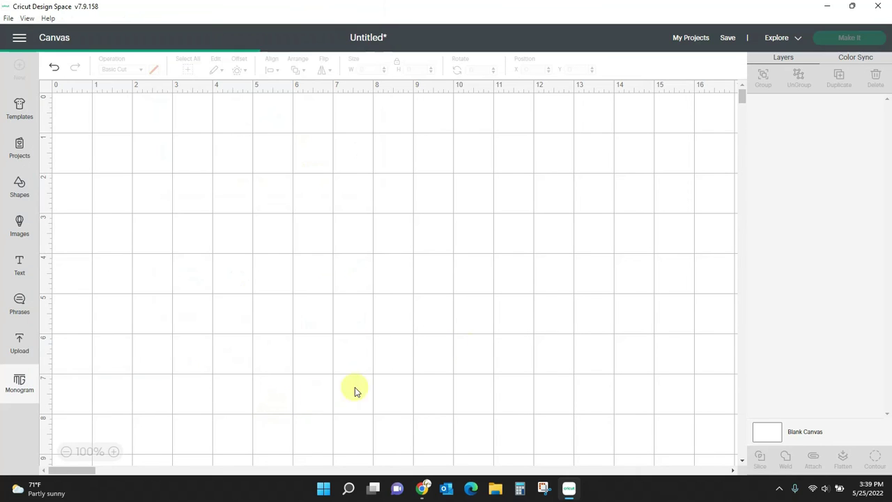
- Move the graduation cap monogram toward the middle of the canvas and enlarge it to about 8.8 by 6 inches
drag(233, 163, 386, 191)
drag(433, 286, 539, 393)
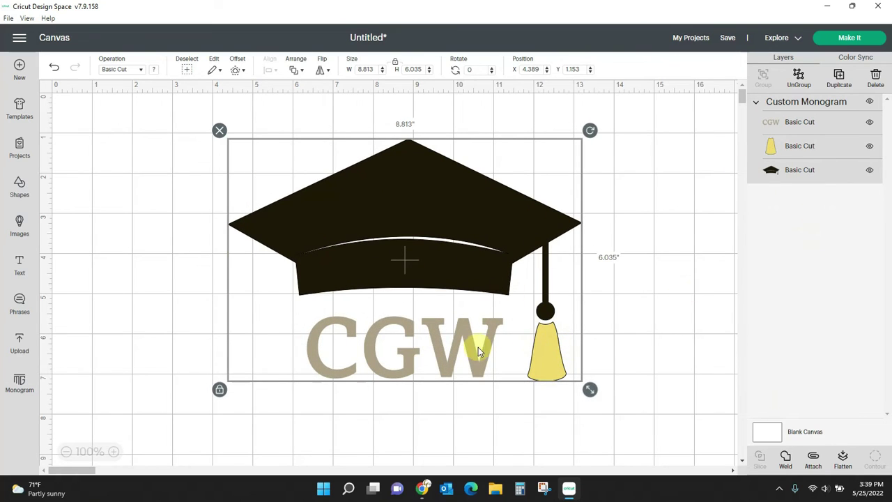
- Change the material color of the CGW initials layer to black
click(768, 125)
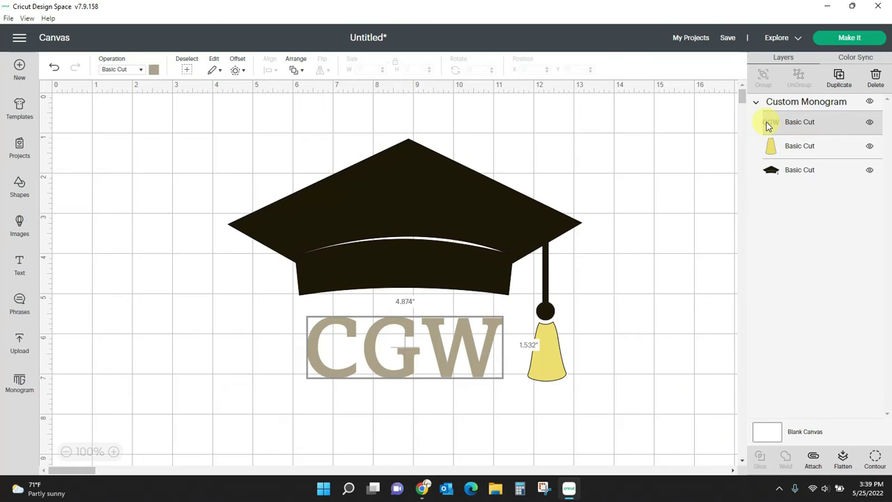
click(154, 70)
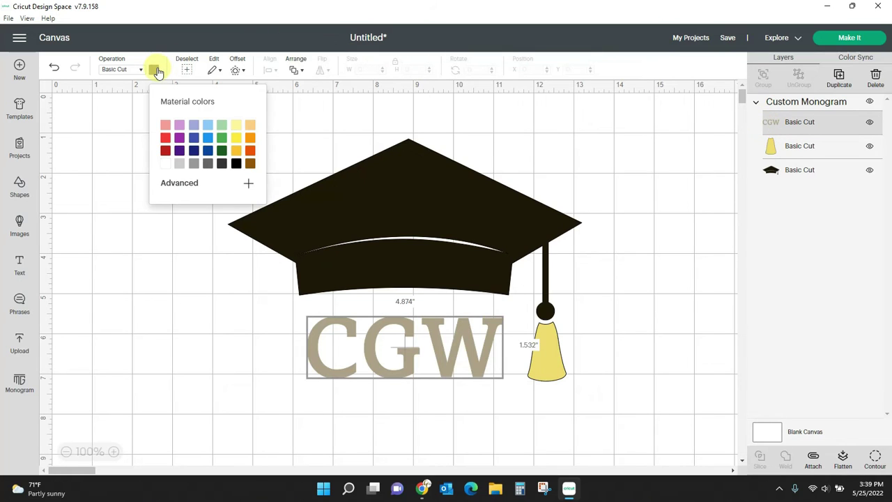
click(236, 163)
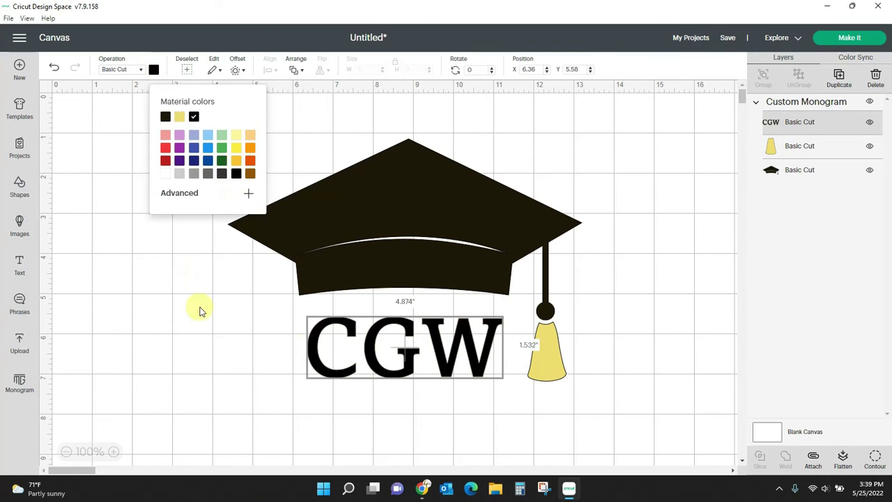
- Change the material color of the tassel layer to red
click(562, 364)
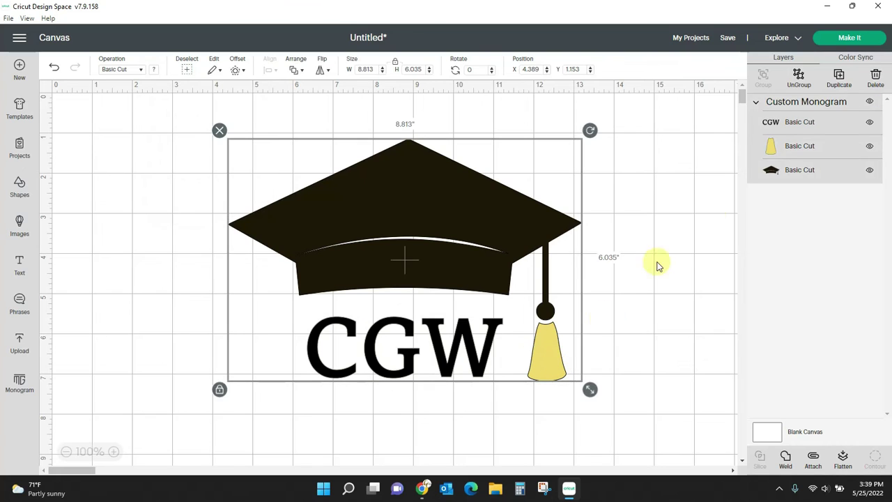
click(773, 148)
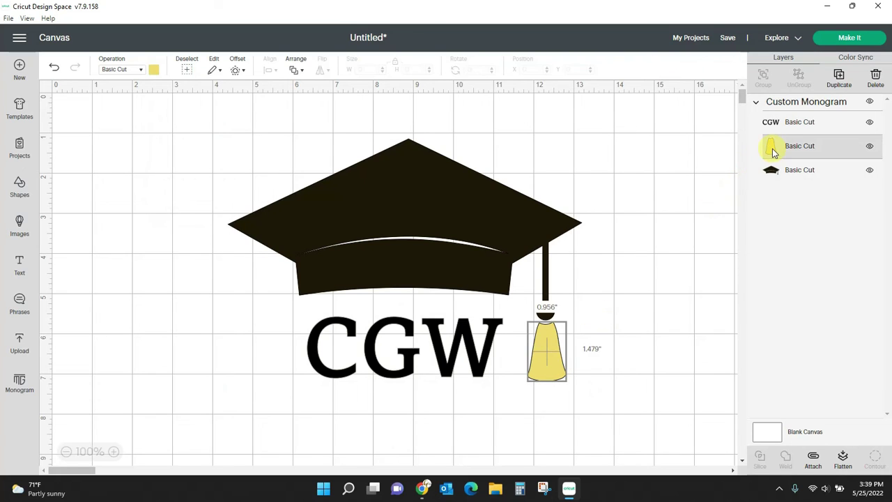
click(151, 71)
click(167, 149)
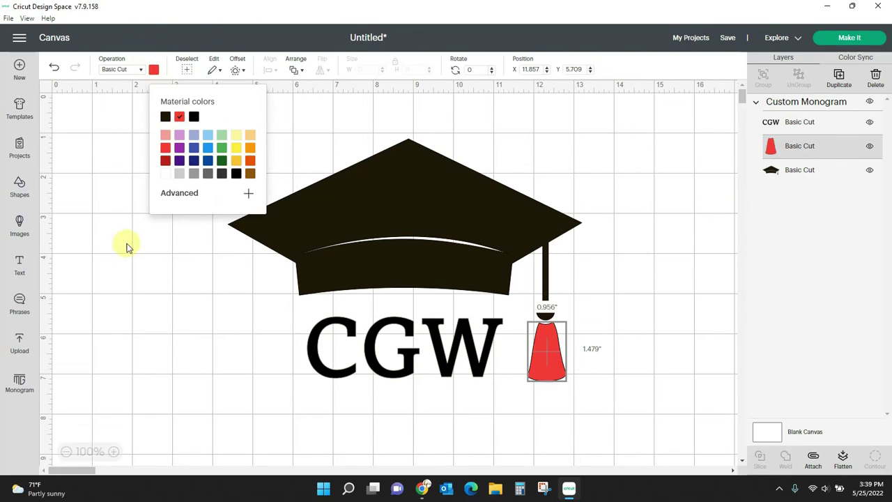
- Shrink the monogram to about 7.2 by 5 inches, unlock its proportions, and resize it to about 4.9 by 4.5 inches
click(124, 247)
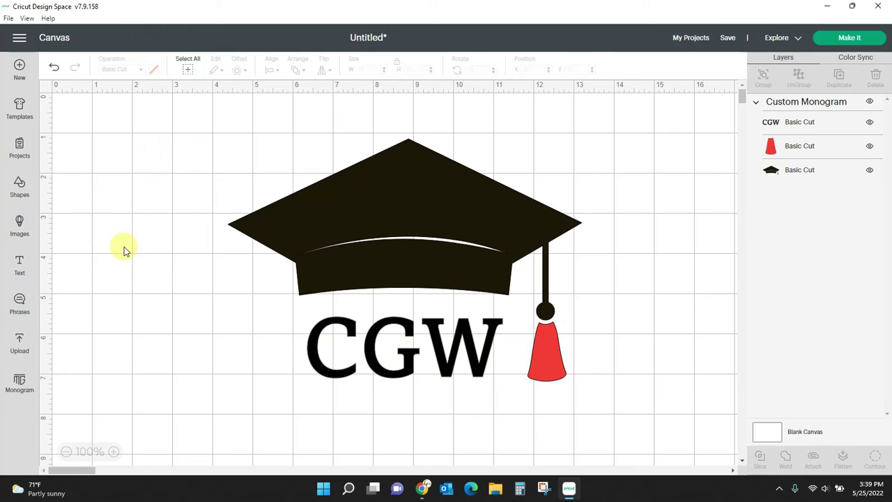
click(546, 367)
drag(590, 386, 516, 350)
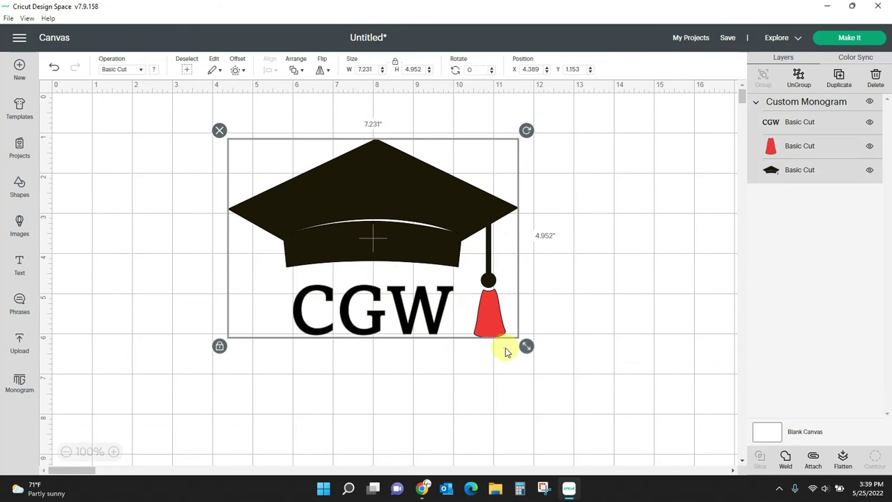
click(220, 347)
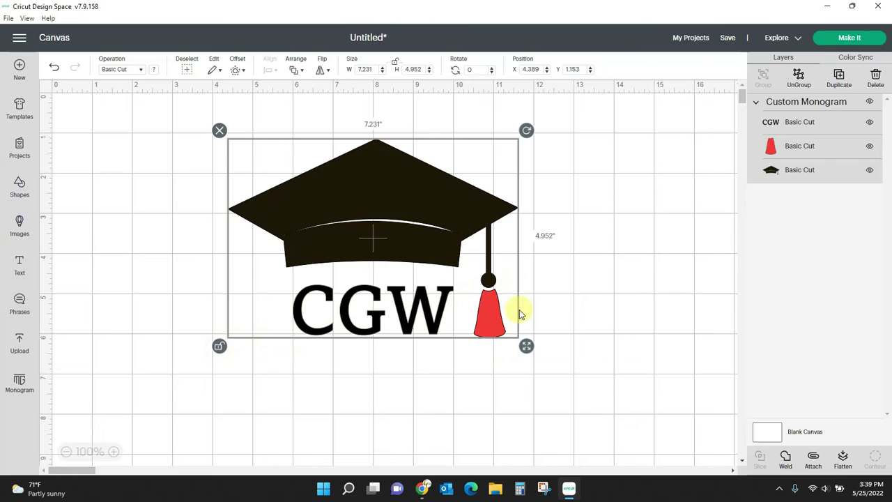
drag(526, 346, 432, 329)
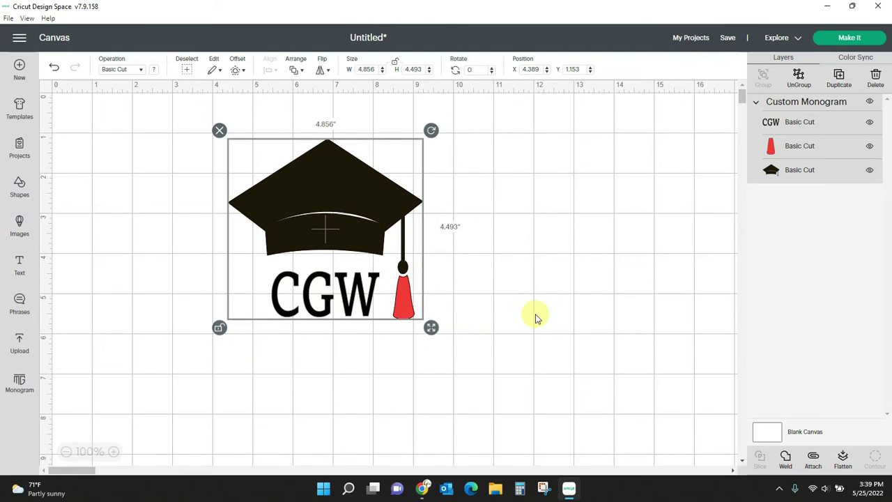
- Preview the monogram's cut mats using 12 in x 12 in mat loading and return to the canvas
click(850, 39)
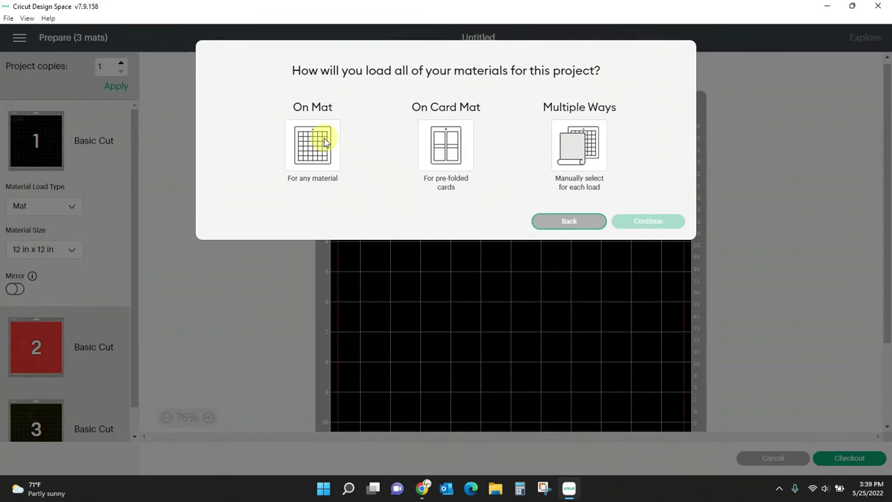
click(324, 138)
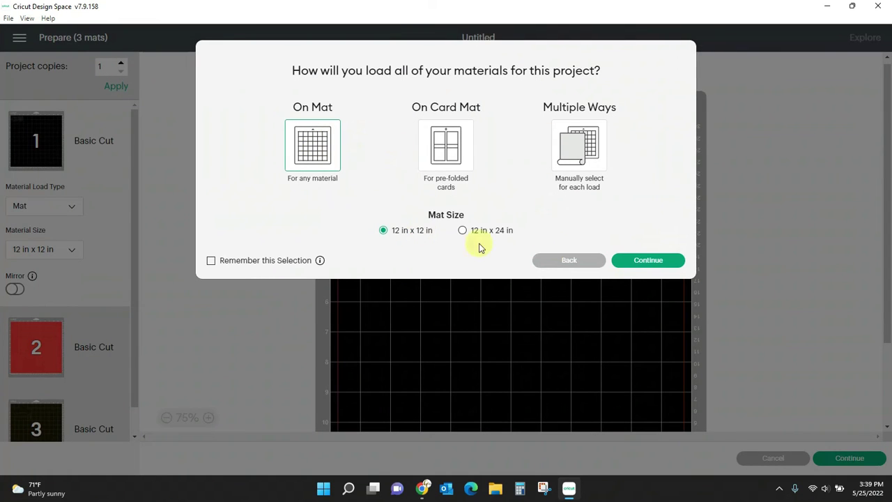
click(649, 261)
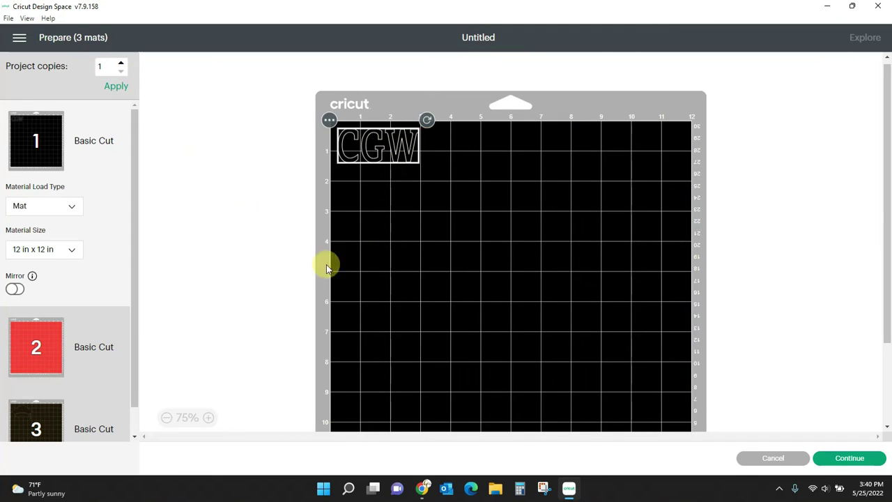
click(758, 461)
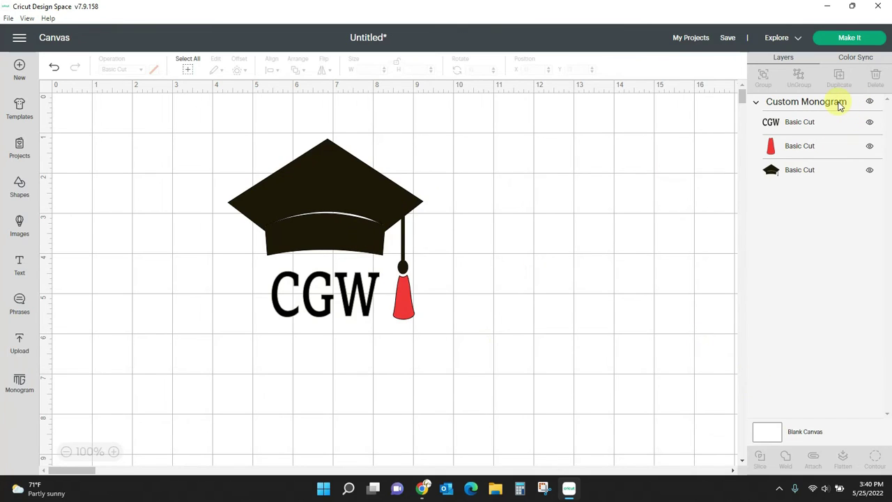
- Sync the CGW initials to the cap's color and preview the combined 12 in x 12 in cut mats
click(857, 59)
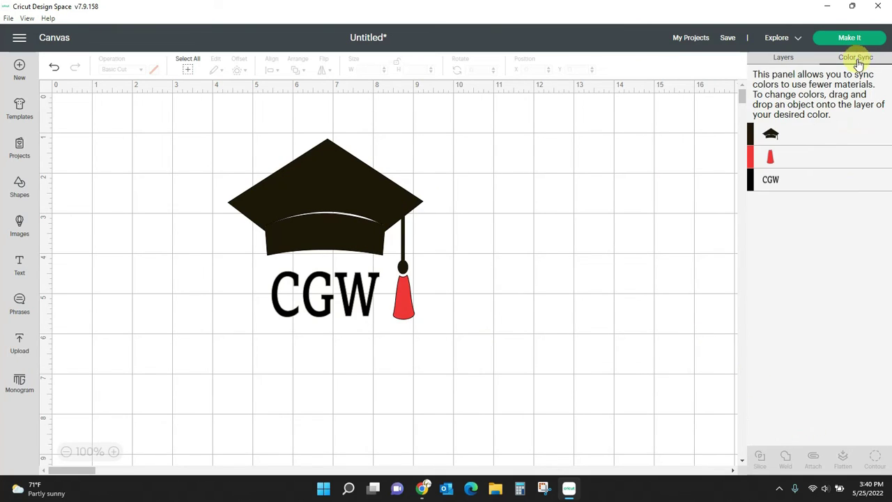
drag(793, 175, 802, 133)
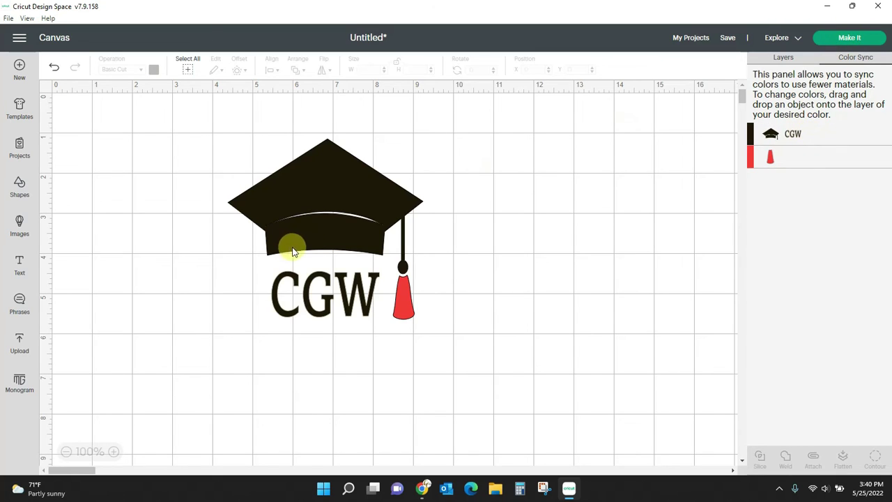
click(851, 38)
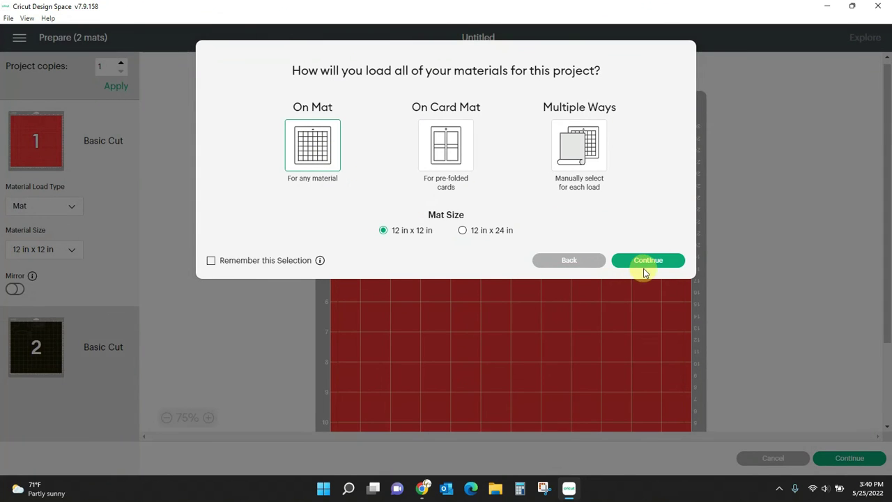
click(645, 272)
click(46, 351)
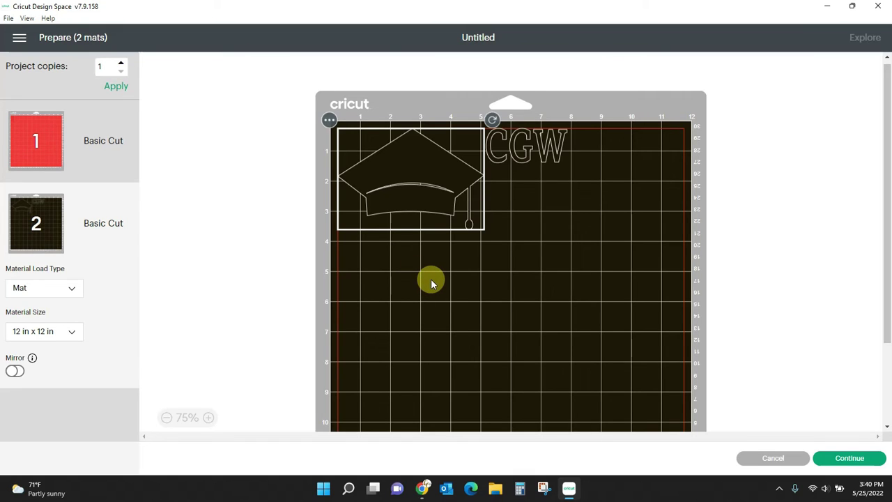
click(773, 458)
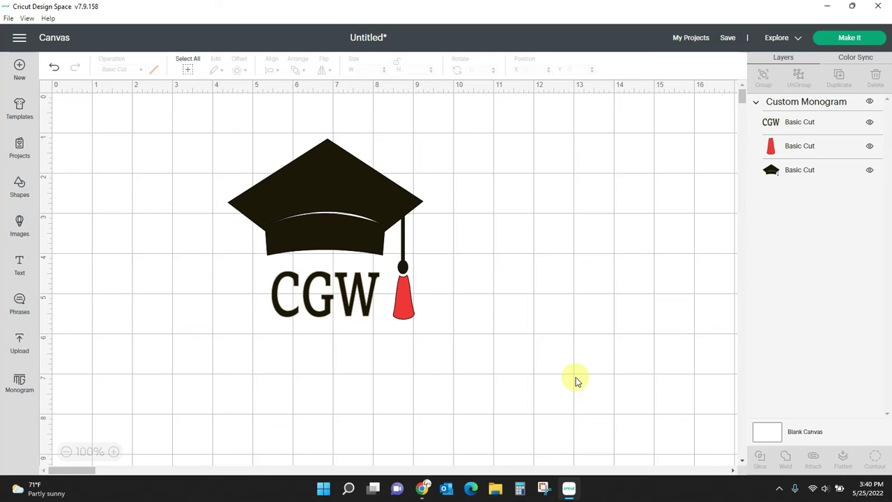
- Delete the graduation cap monogram from the canvas and reopen the Monogram Maker
click(302, 263)
key(Delete)
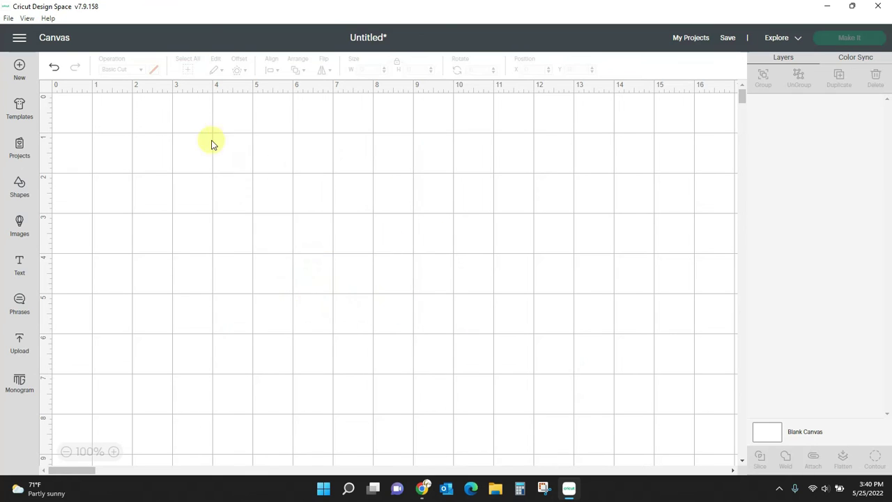
click(19, 396)
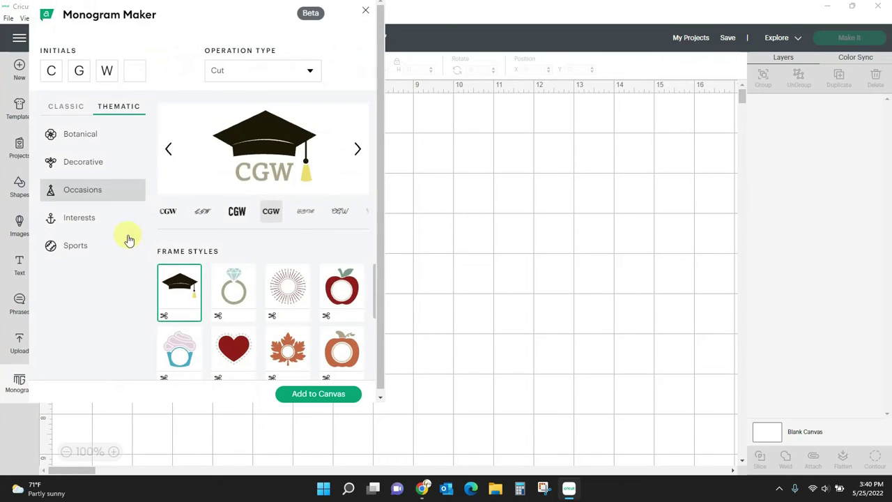
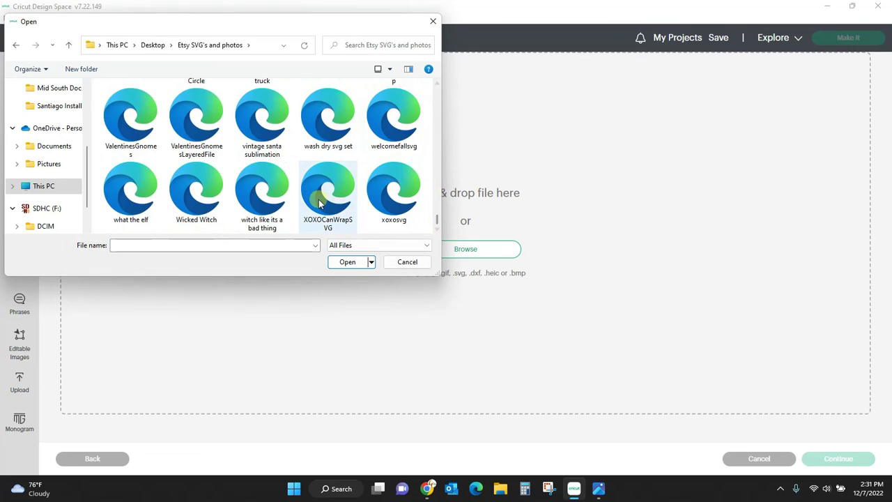
- Upload the XOXOCanWrapSVG file as a cut image and add it to the canvas
double_click(328, 202)
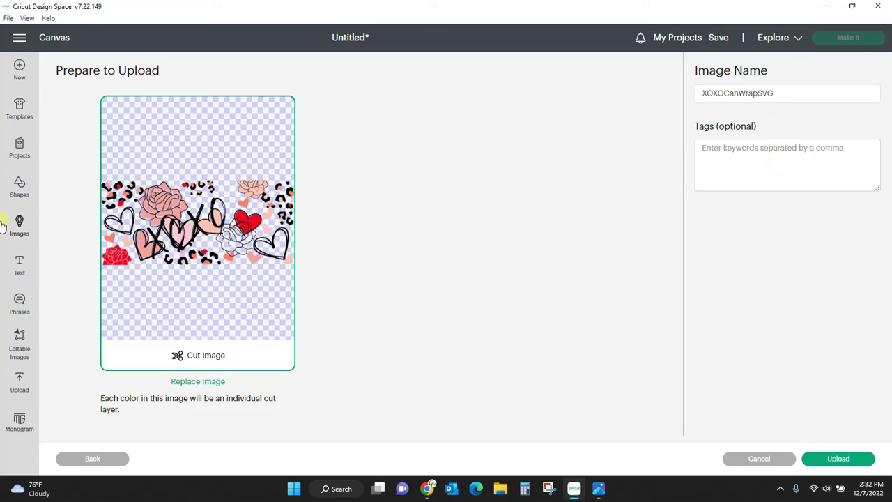
click(840, 460)
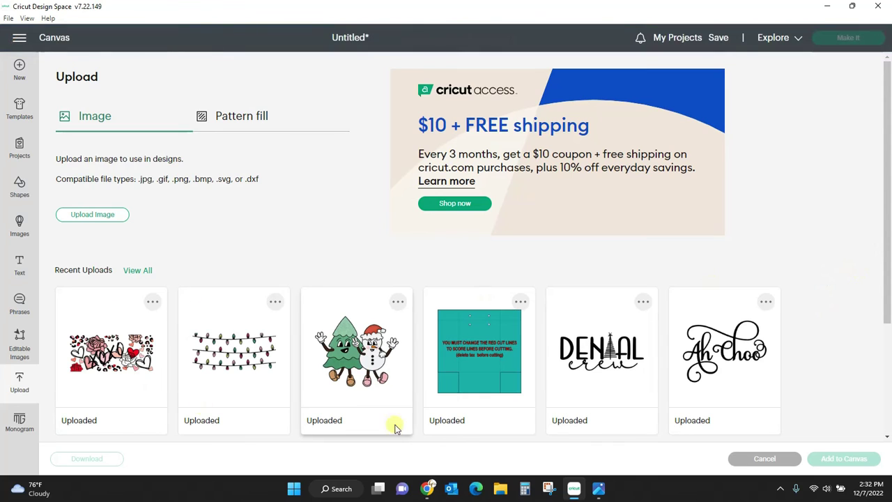
drag(888, 140, 890, 120)
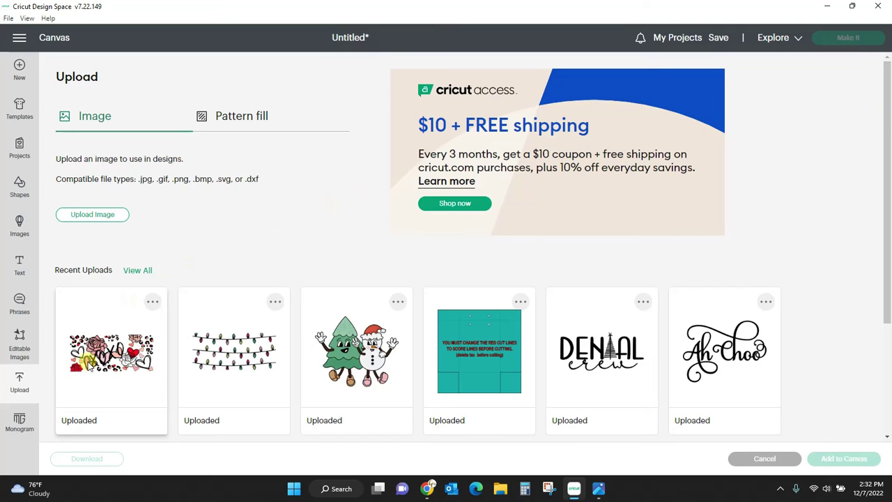
click(103, 357)
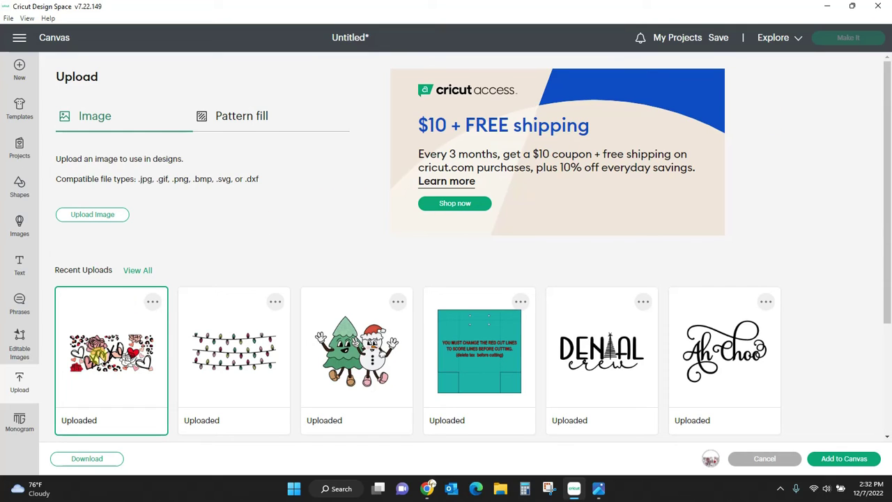
click(853, 461)
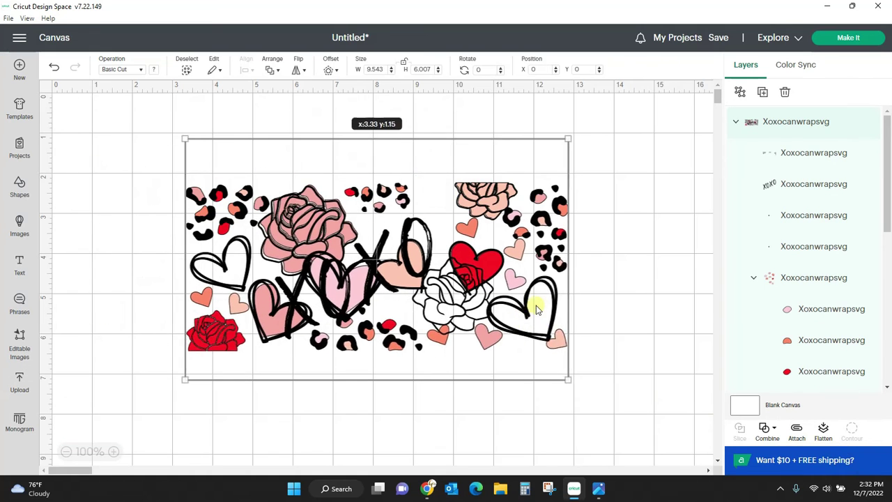
- Move the XOXO can wrap design to about X 4.77, Y 0.75 and ungroup it into separate layers
mouse_move(536, 305)
mouse_down()
mouse_move(567, 298)
mouse_move(545, 299)
mouse_up()
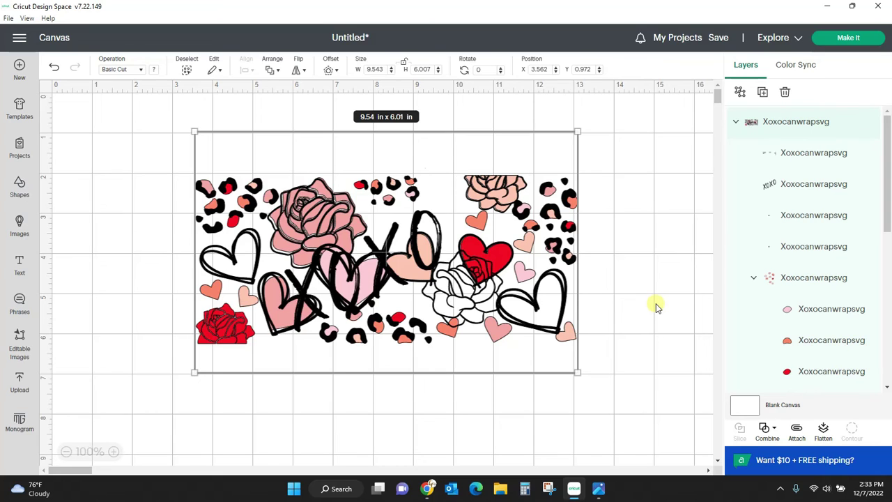
click(607, 302)
drag(513, 236, 564, 225)
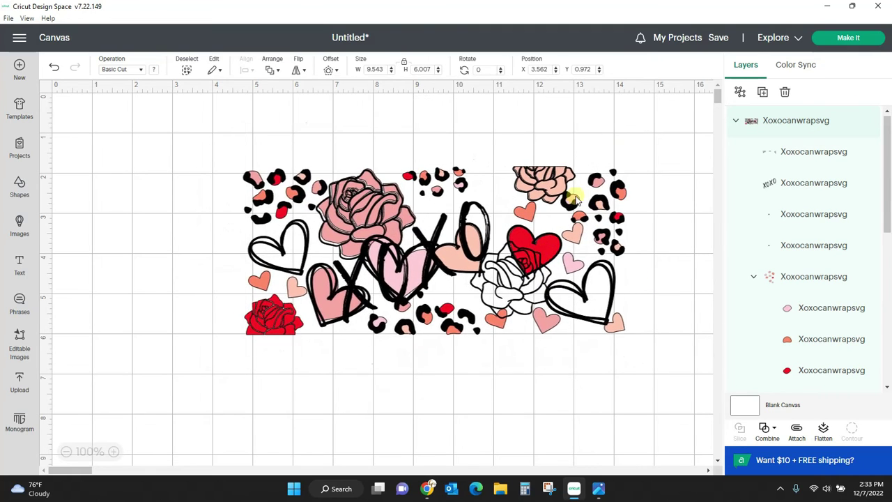
click(740, 95)
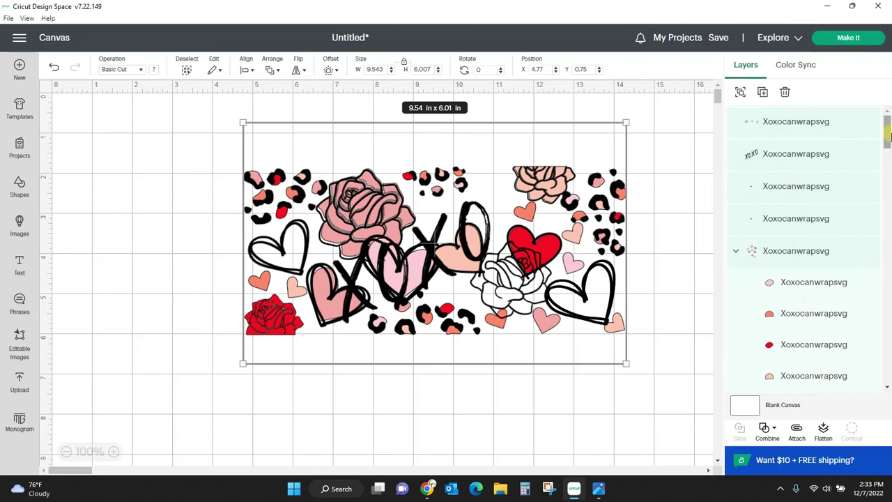
mouse_move(888, 134)
mouse_down()
mouse_move(889, 275)
mouse_move(889, 126)
mouse_up()
- Pull the black leopard spots, XOXO lettering, pink outlined heart and red rose away from the rest of the design
click(432, 248)
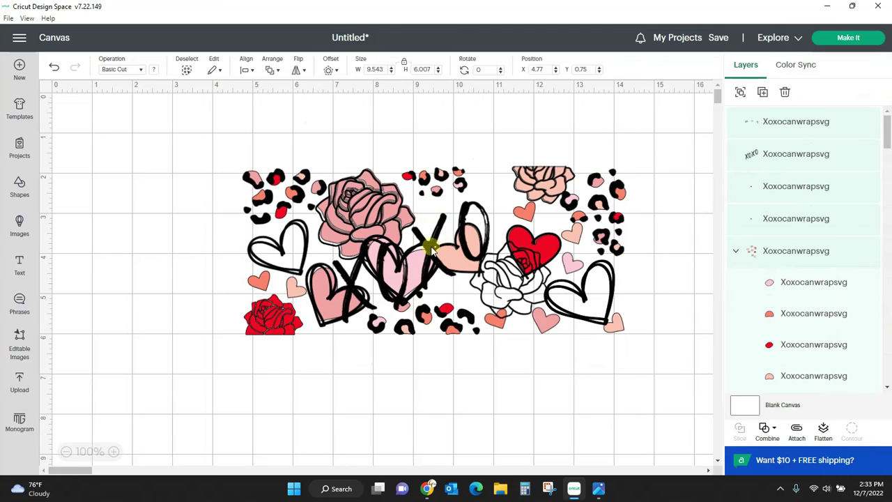
drag(431, 248, 407, 454)
click(686, 249)
drag(429, 237, 175, 175)
drag(299, 275, 89, 309)
drag(269, 296, 142, 389)
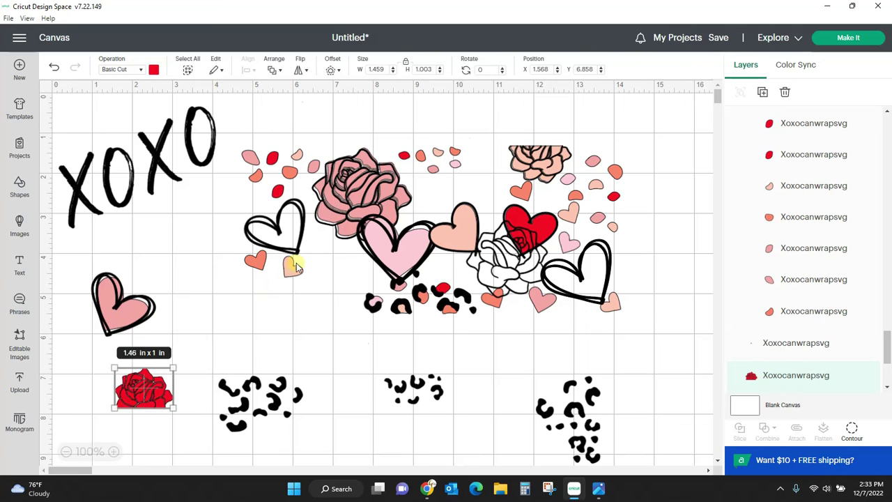
- Move the small coral and peach hearts and the two black outline hearts clear of the design
drag(296, 268, 237, 323)
drag(256, 262, 200, 261)
click(296, 246)
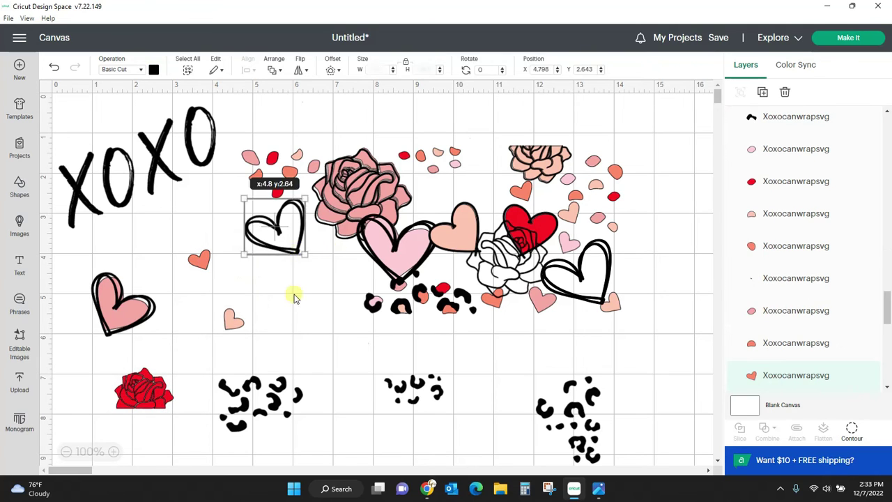
drag(294, 298, 300, 311)
drag(549, 288, 637, 342)
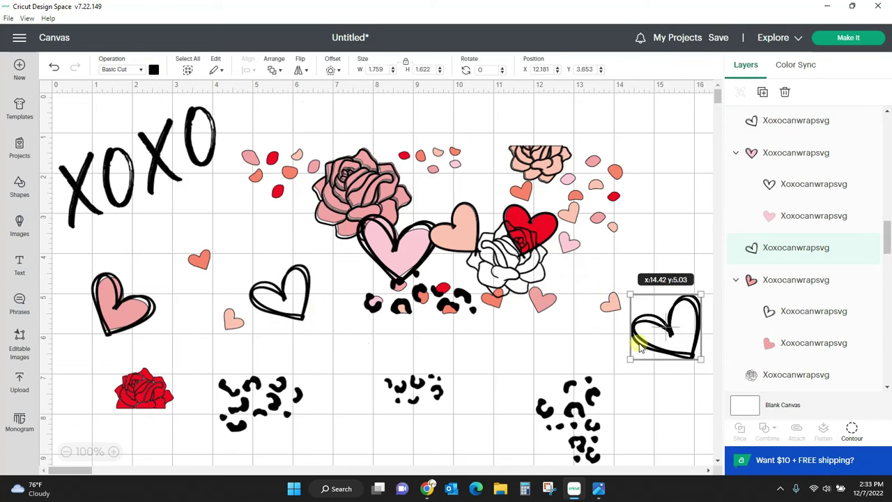
- Spread out the red heart, small pink heart, white rose, large peach heart and light pink outlined heart
click(605, 309)
drag(548, 220, 696, 230)
drag(543, 290, 596, 376)
drag(464, 235, 568, 288)
drag(384, 242, 330, 357)
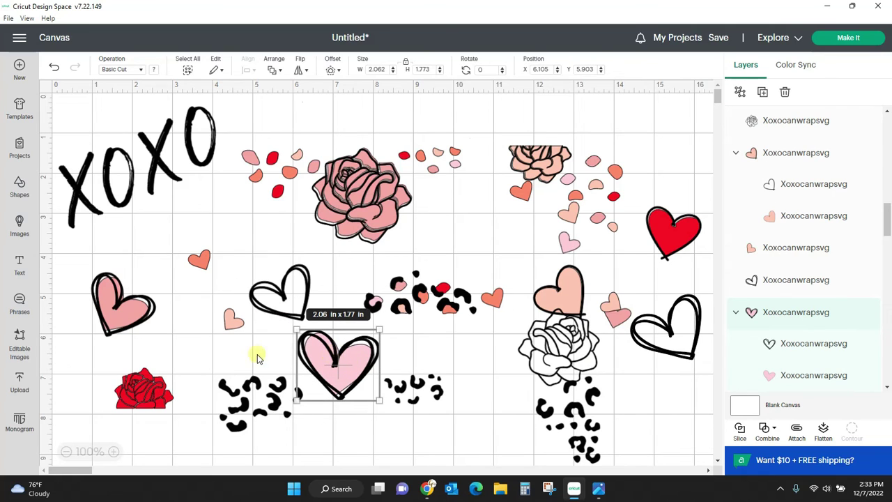
- Change the material color of the smaller black outline heart near the canvas center to coral
click(271, 318)
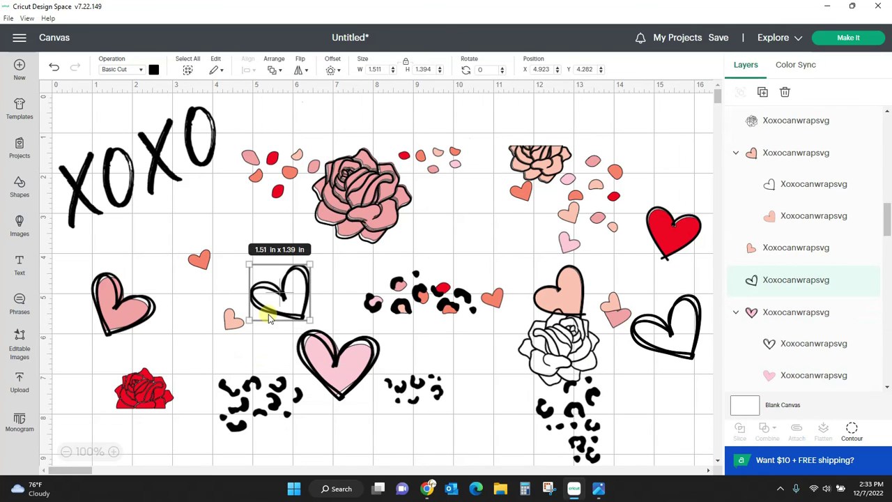
click(154, 69)
click(165, 117)
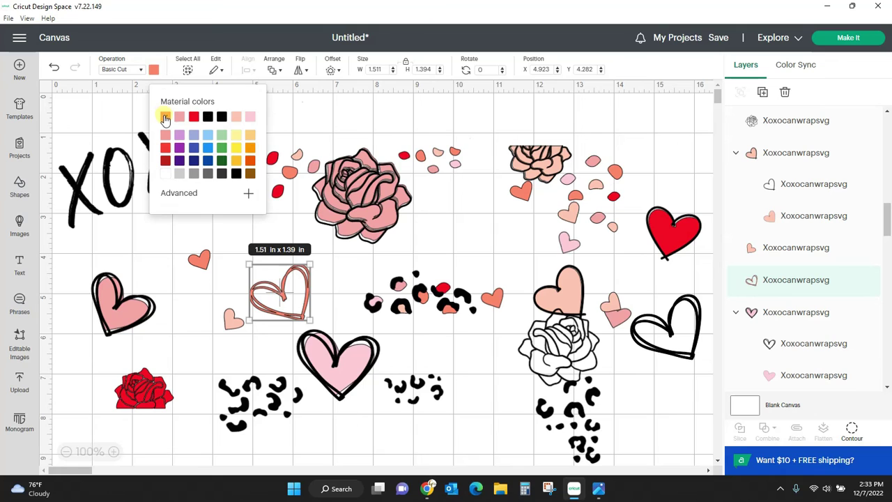
- Move the black outline off the red heart and change the solid heart's material color to light purple
click(674, 230)
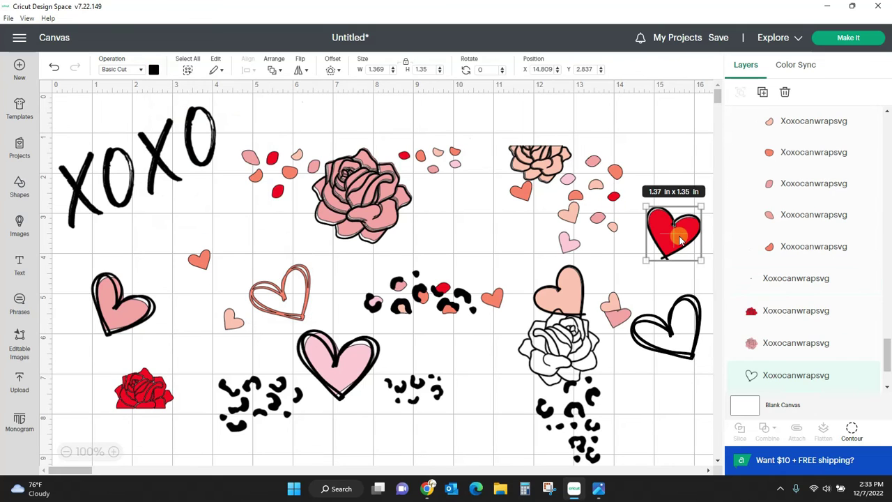
click(154, 69)
drag(673, 227, 645, 299)
click(673, 241)
click(153, 69)
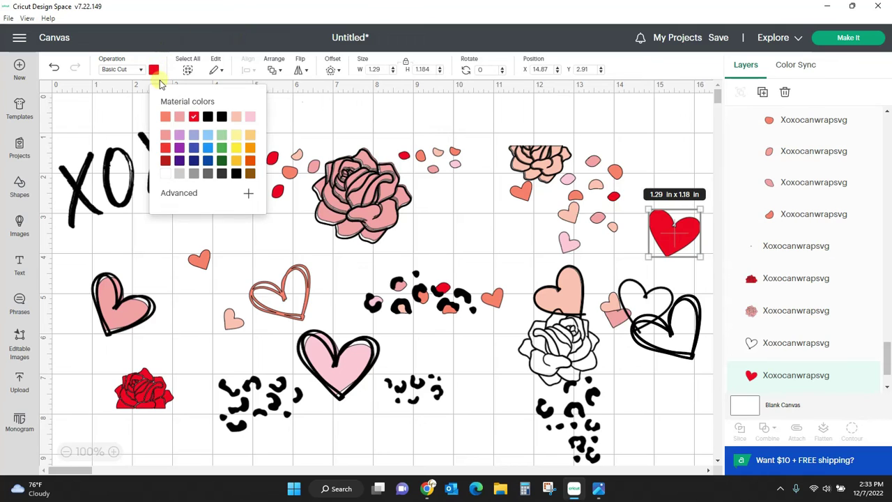
click(179, 134)
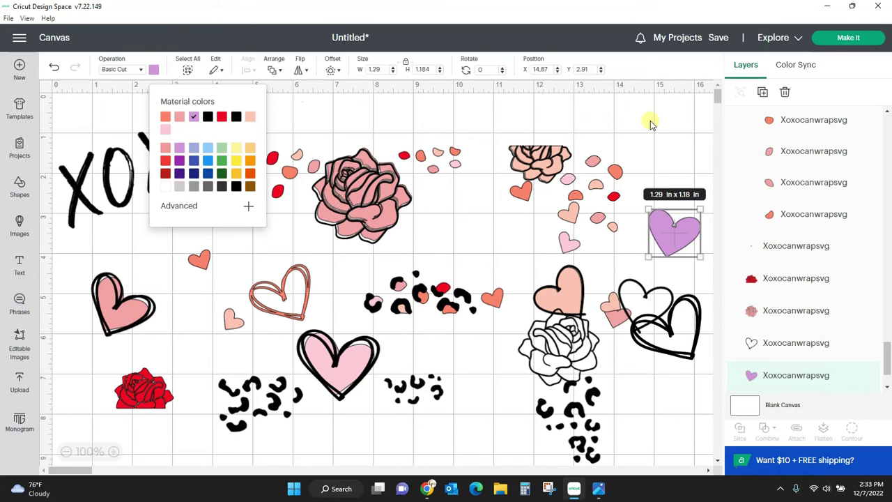
click(650, 124)
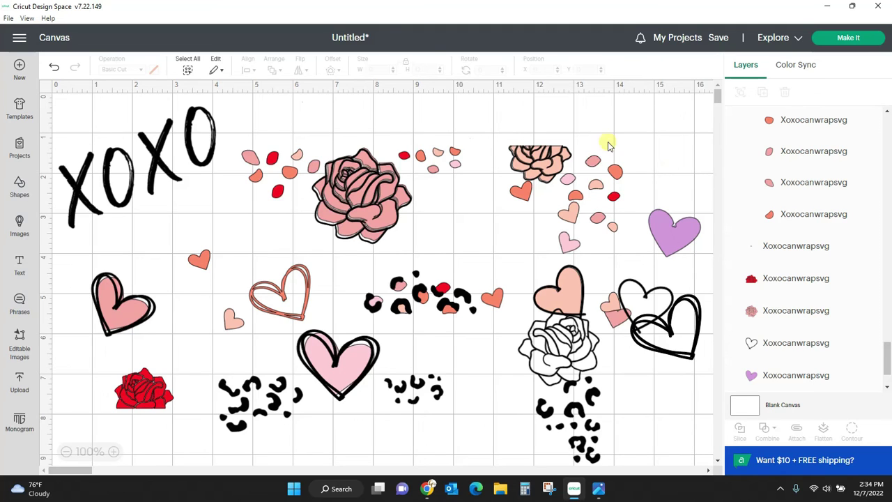
- Shift the leopard print pieces, and move and rotate the small coral heart and the outlined peach heart, turning the peach one to 62.25°
drag(564, 430, 578, 446)
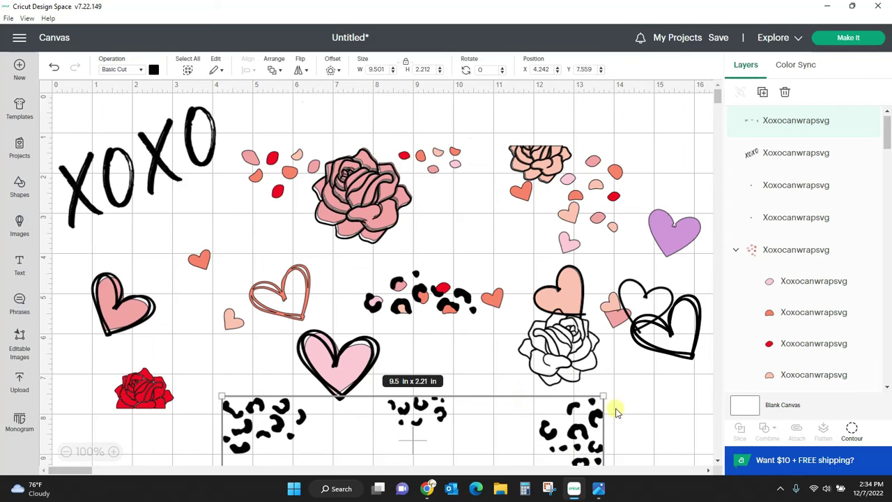
drag(577, 437, 586, 401)
drag(524, 198, 526, 225)
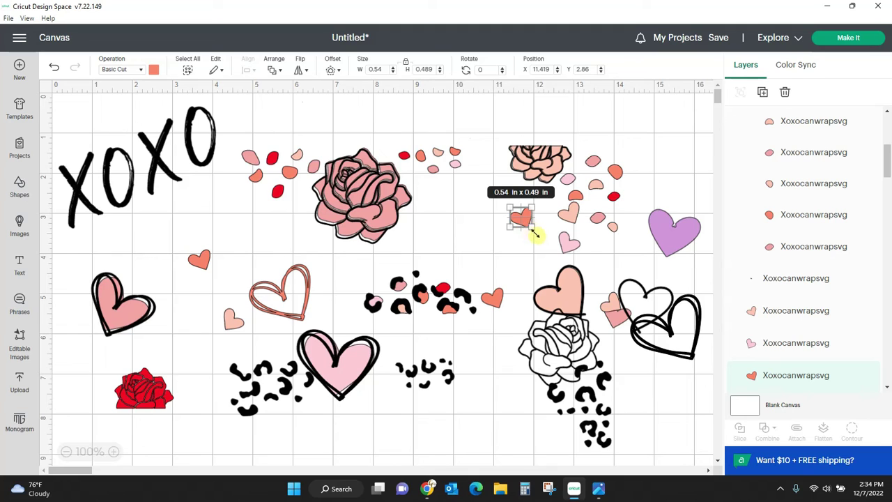
drag(536, 235, 498, 253)
click(560, 289)
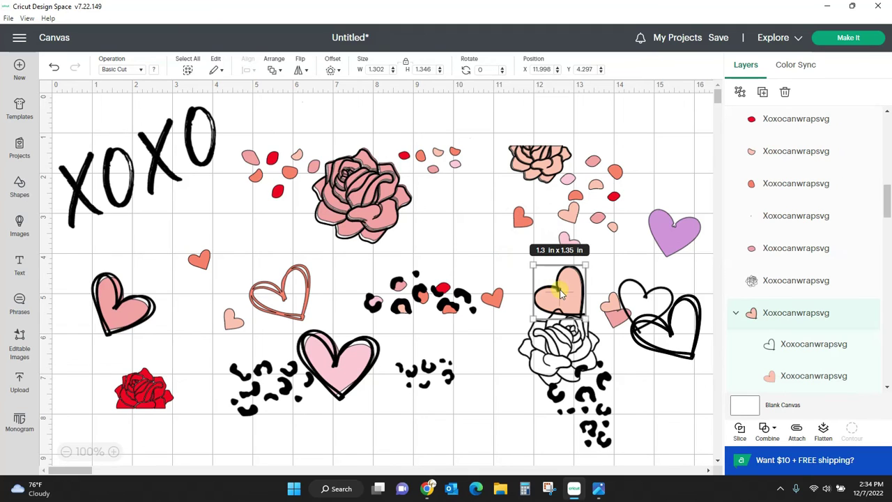
drag(589, 264, 568, 260)
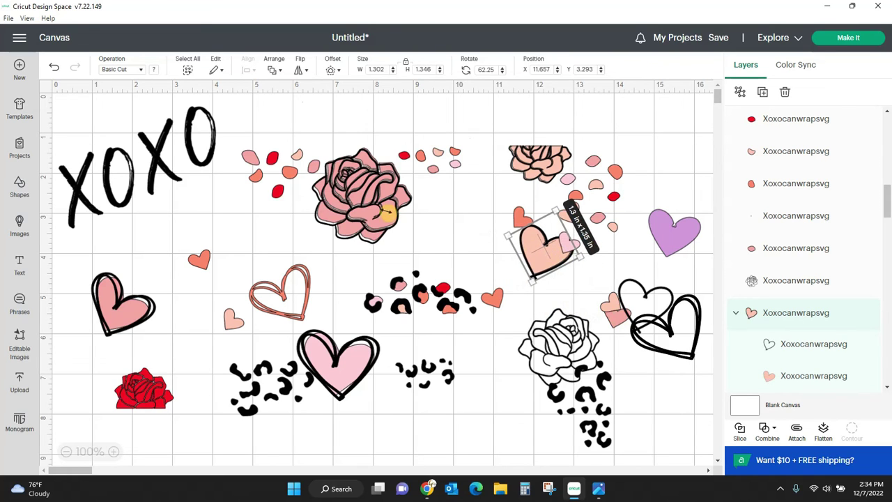
- Move the black rose outline off the large pink rose and flip the pink rose horizontally and vertically
drag(387, 213, 536, 257)
drag(332, 200, 334, 223)
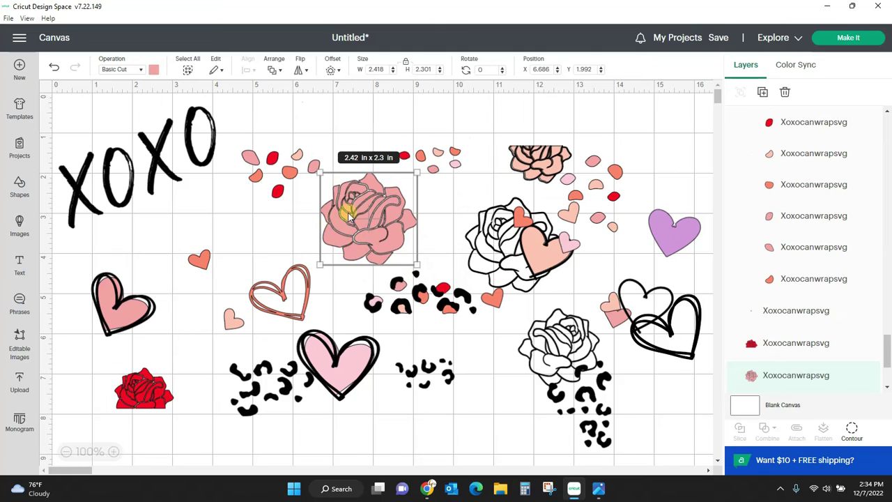
click(298, 72)
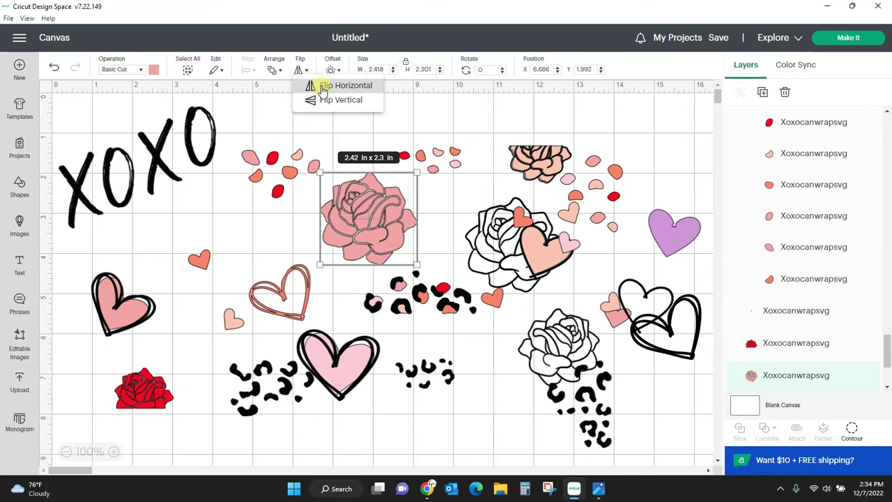
click(323, 88)
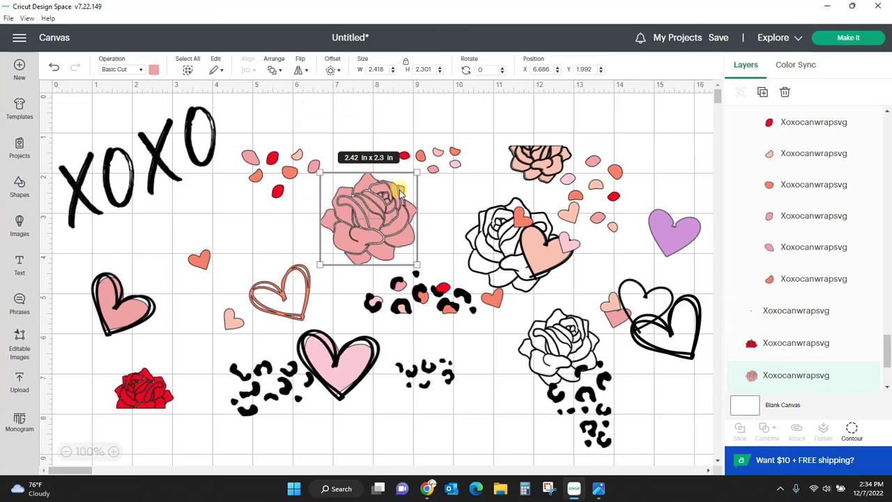
click(299, 70)
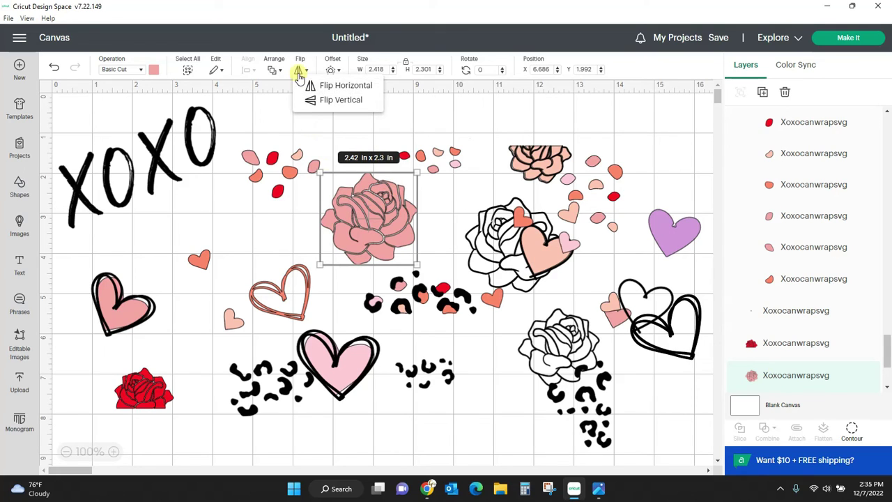
click(310, 107)
- Select everything on the canvas and delete it
click(443, 417)
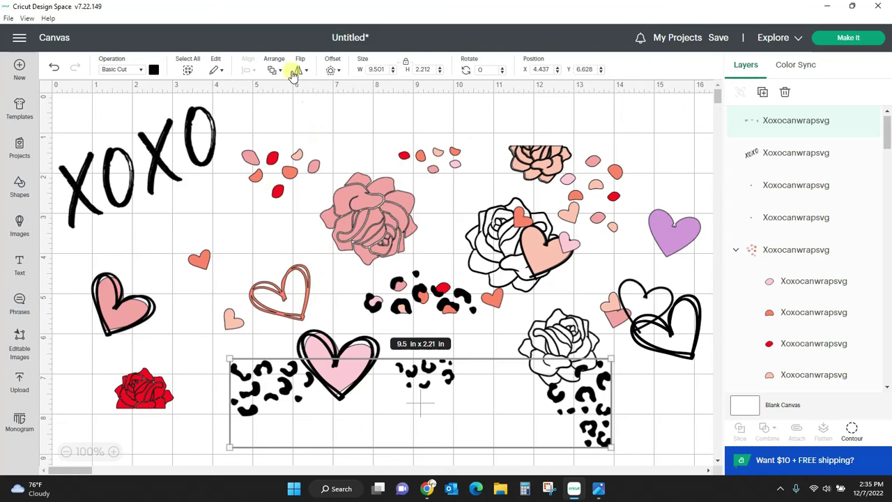
click(186, 71)
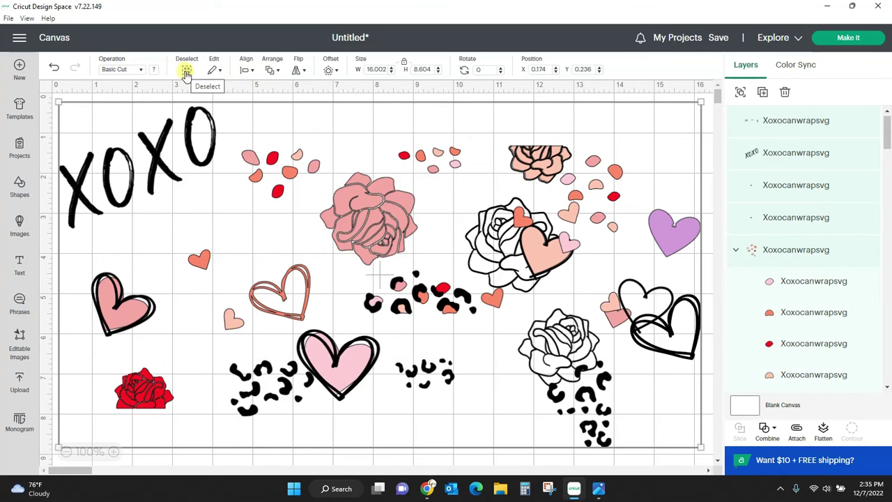
click(785, 93)
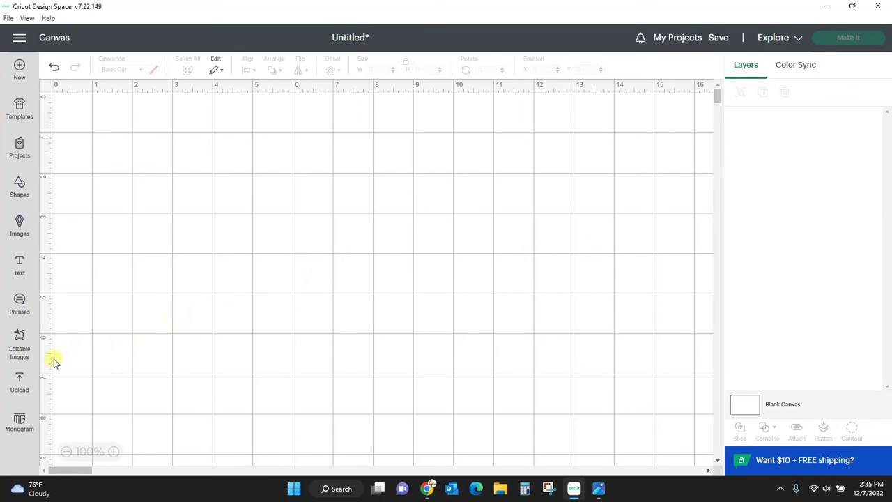
- Choose the BETTERTOGETHER coffee cup and donut image from the computer for a new image upload
click(20, 383)
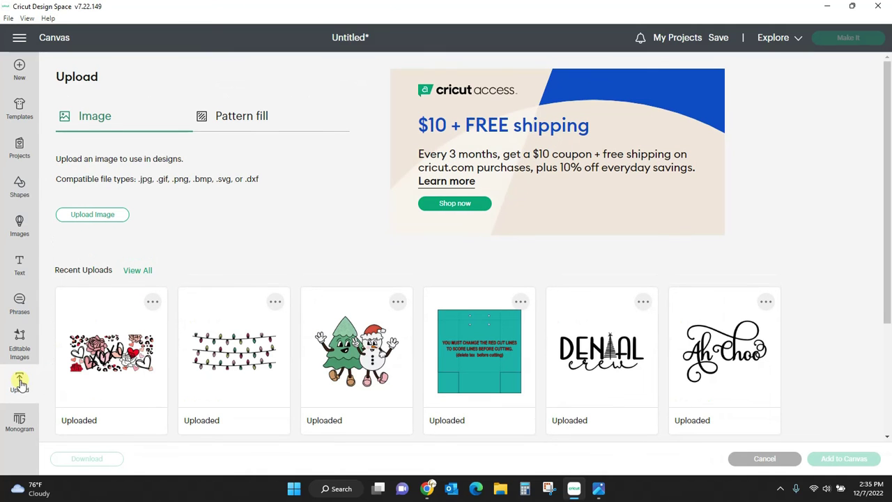
click(91, 216)
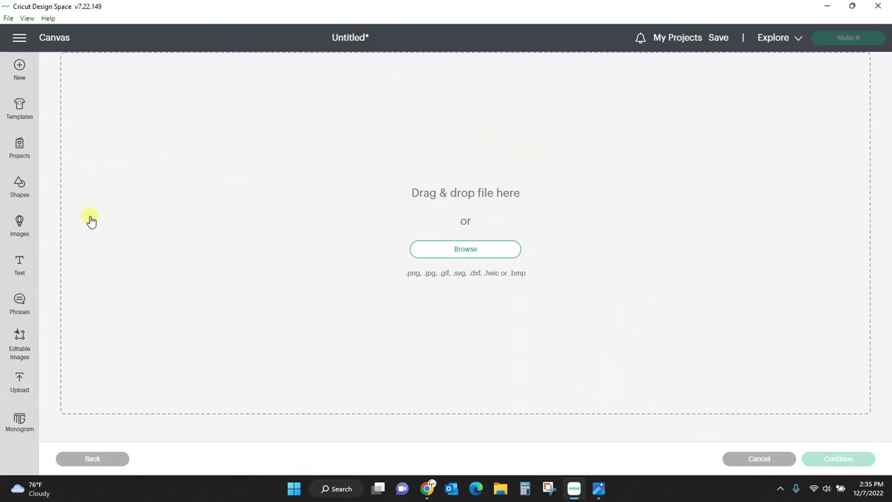
click(462, 251)
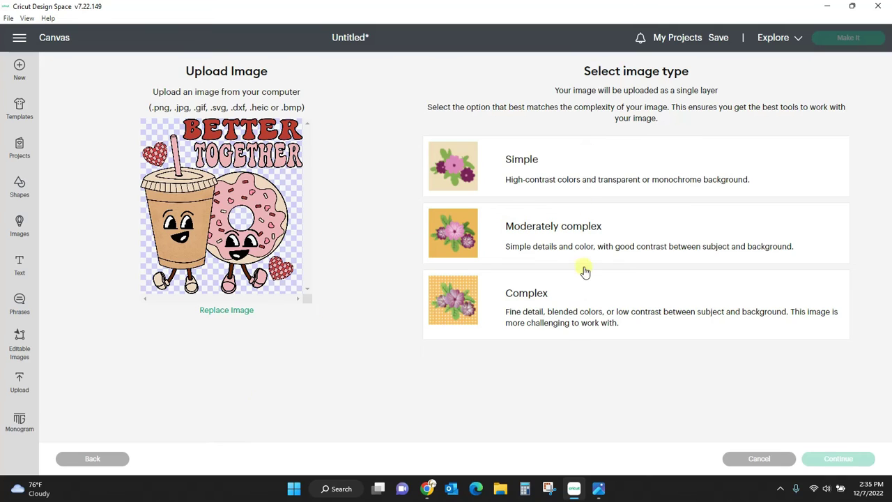
- Compare the Simple and Moderately complex image types, set the type to Complex and continue to background removal
click(590, 163)
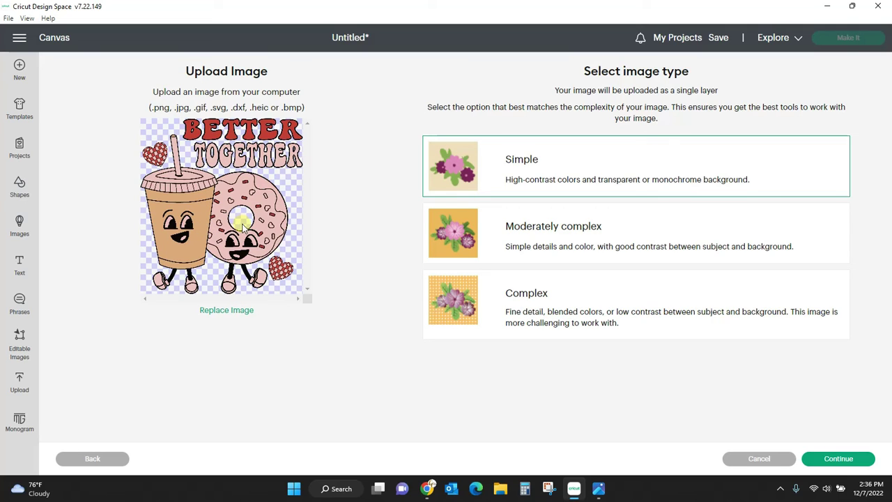
click(631, 234)
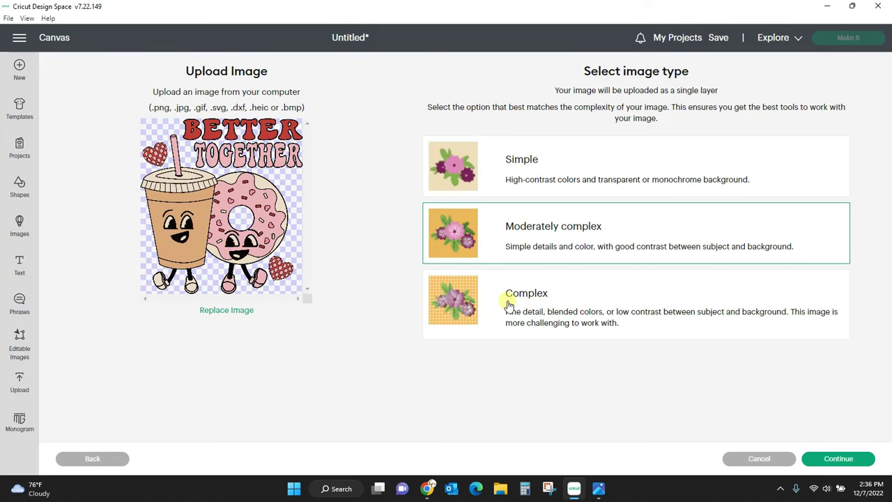
click(567, 298)
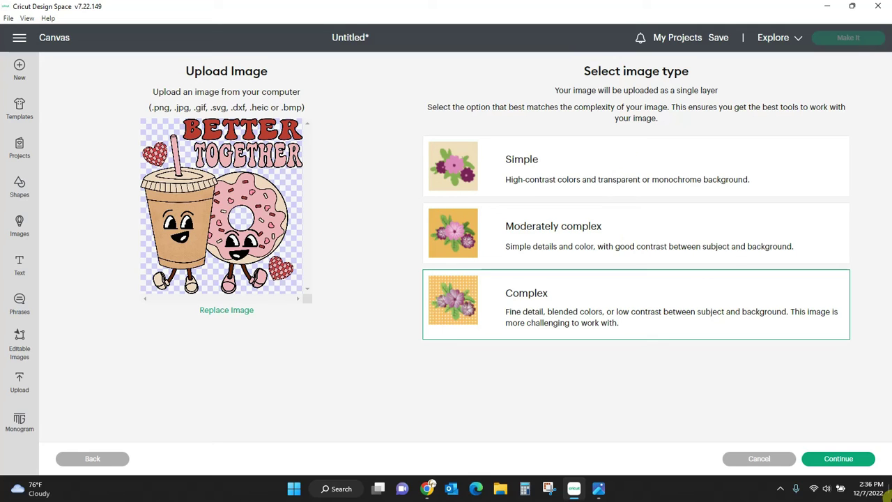
click(848, 462)
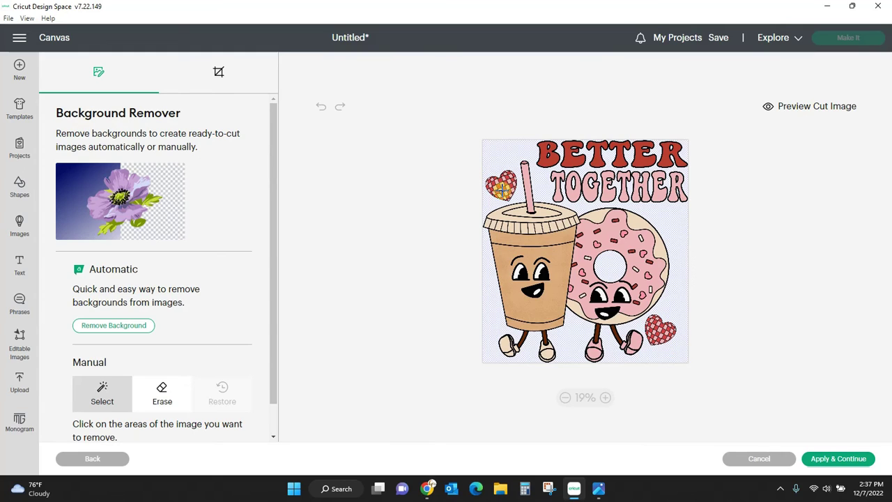
- Erase both checkered hearts and the BETTER TOGETHER lettering with the Erase tool at size 100
click(163, 395)
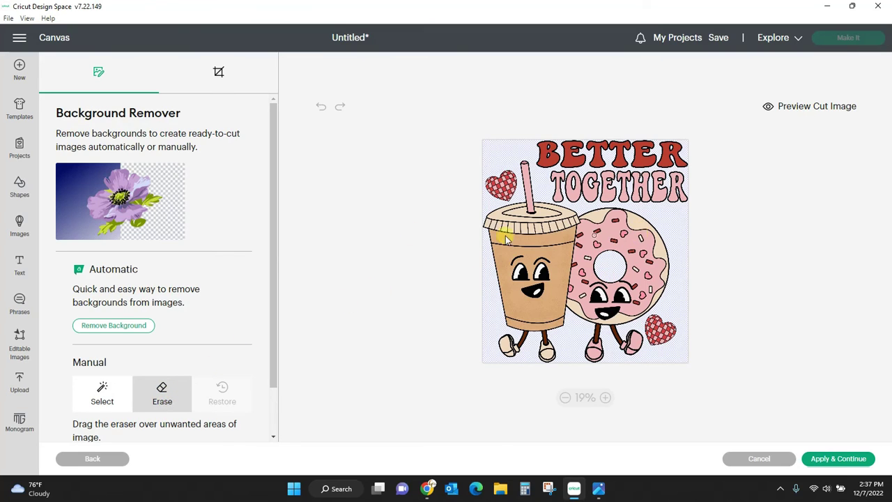
drag(274, 272, 265, 379)
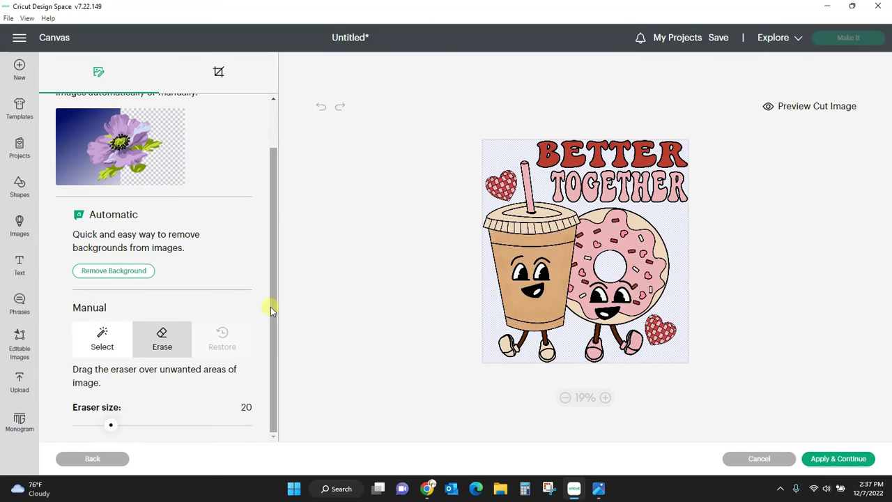
drag(113, 426, 175, 425)
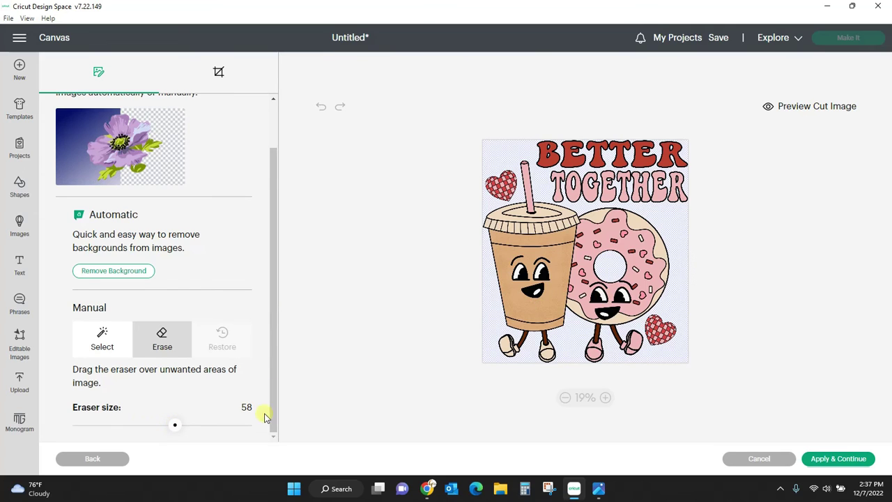
drag(173, 426, 251, 426)
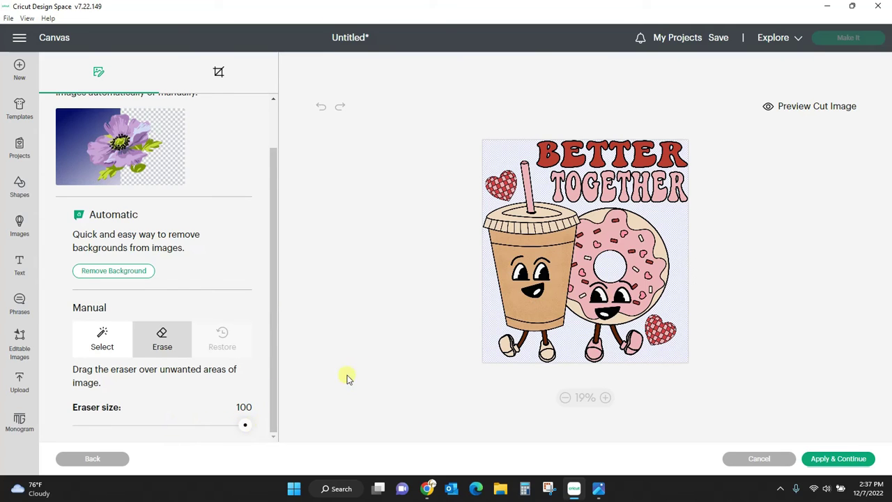
click(676, 328)
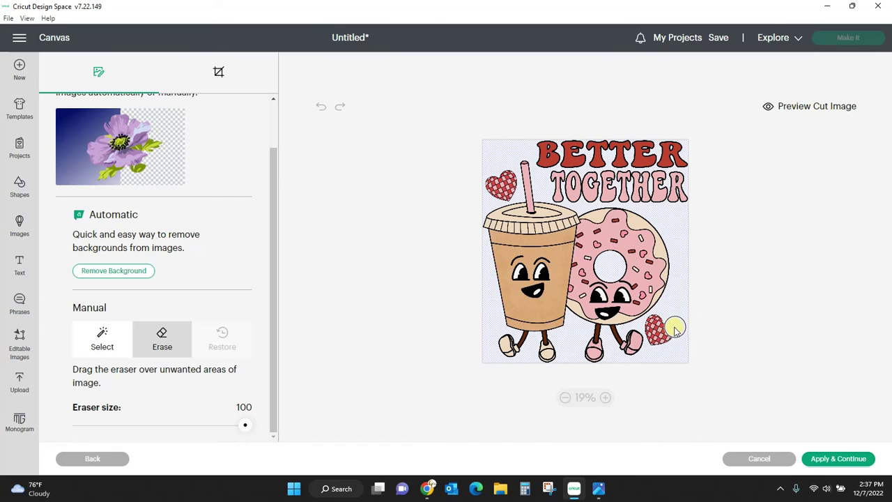
mouse_move(676, 328)
mouse_down()
mouse_move(659, 341)
mouse_move(662, 322)
mouse_up()
mouse_move(483, 169)
mouse_down()
mouse_move(508, 193)
mouse_move(494, 187)
mouse_move(567, 163)
mouse_move(546, 146)
mouse_move(684, 149)
mouse_move(673, 160)
mouse_move(682, 198)
mouse_move(683, 157)
mouse_move(671, 207)
mouse_move(651, 155)
mouse_move(640, 167)
mouse_move(658, 203)
mouse_move(610, 196)
mouse_move(632, 194)
mouse_move(628, 171)
mouse_move(612, 166)
mouse_move(585, 186)
mouse_move(588, 198)
mouse_move(563, 197)
mouse_move(546, 162)
mouse_move(649, 166)
mouse_move(589, 183)
mouse_move(561, 171)
mouse_move(586, 168)
mouse_up()
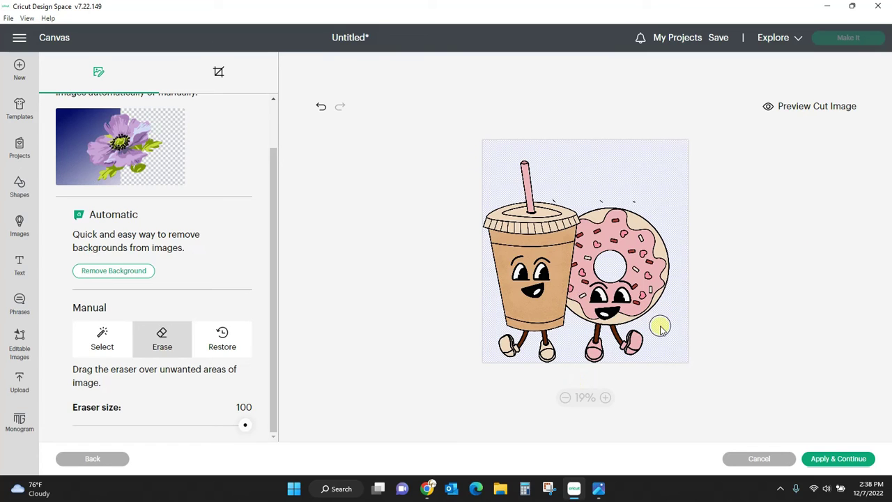
- Show the cut preview, erase the leftover specks above the cup and donut, and return to the color view
click(805, 112)
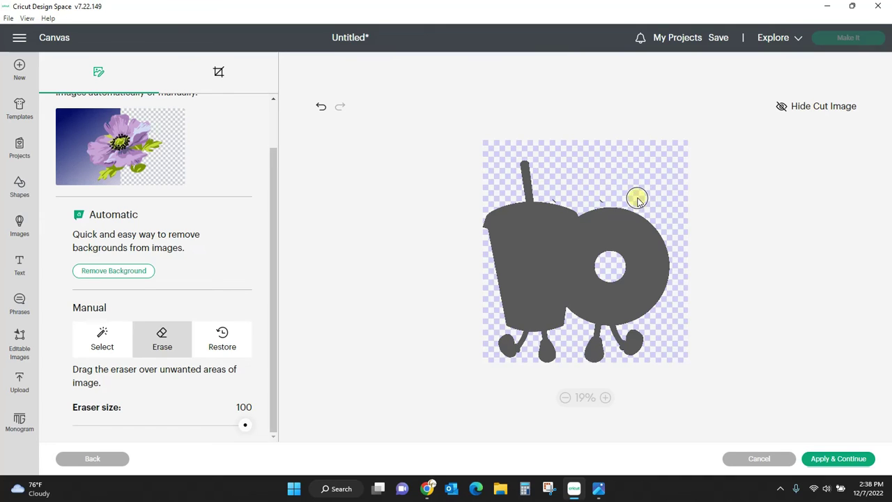
mouse_move(638, 199)
mouse_down()
mouse_move(610, 189)
mouse_move(596, 193)
mouse_move(601, 198)
mouse_move(557, 194)
mouse_up()
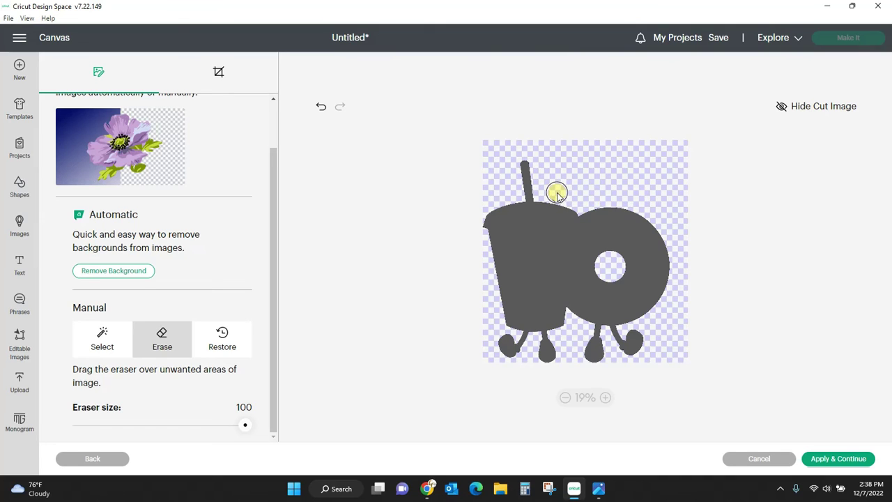
click(809, 108)
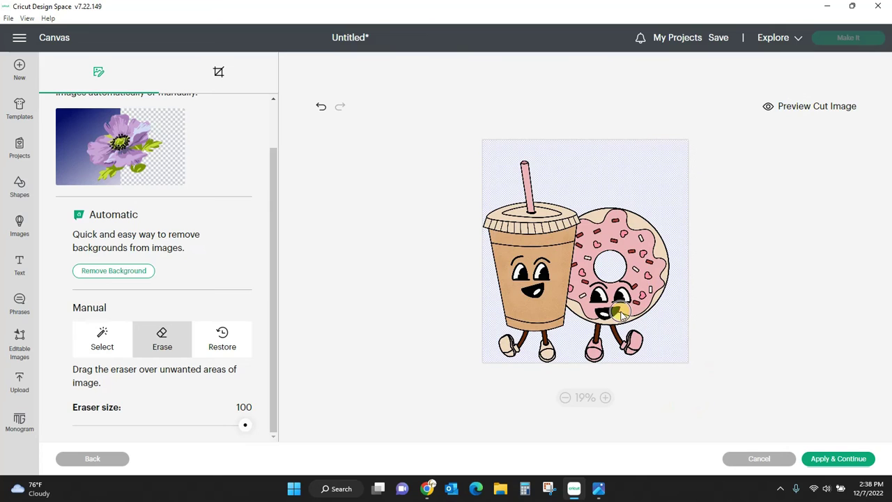
- Undo all the eraser strokes to restore the hearts and lettering
click(321, 109)
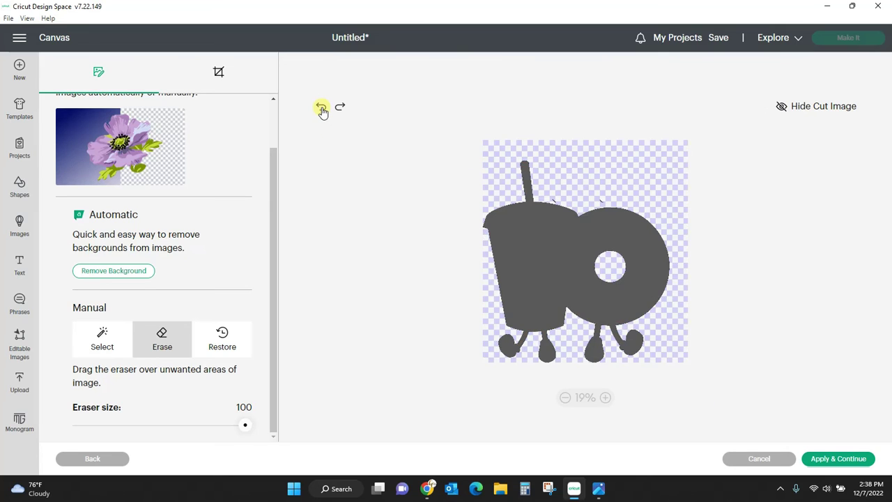
click(322, 109)
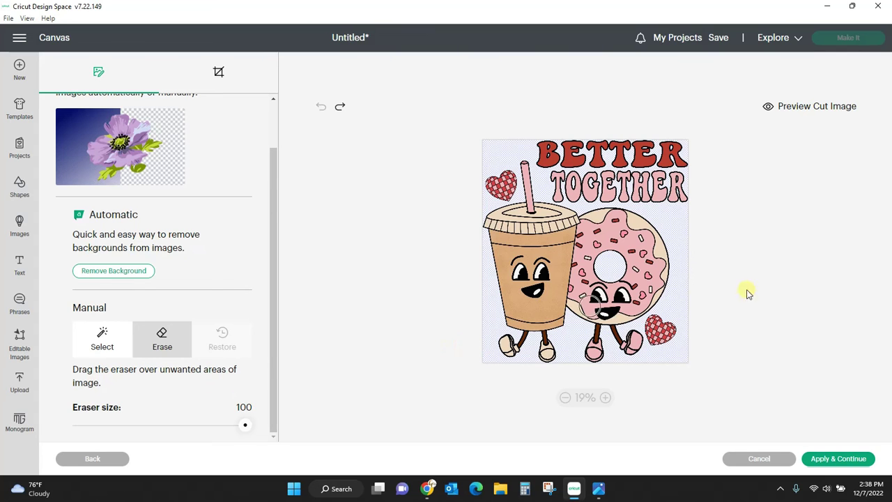
- Apply the image with its full artwork, compare the Cut Image type, and set the upload type to Print Then Cut Image
click(850, 462)
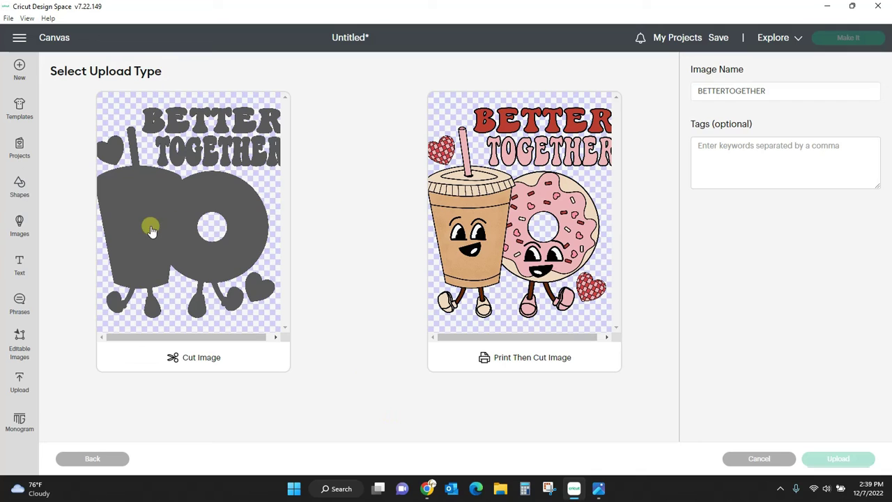
click(209, 232)
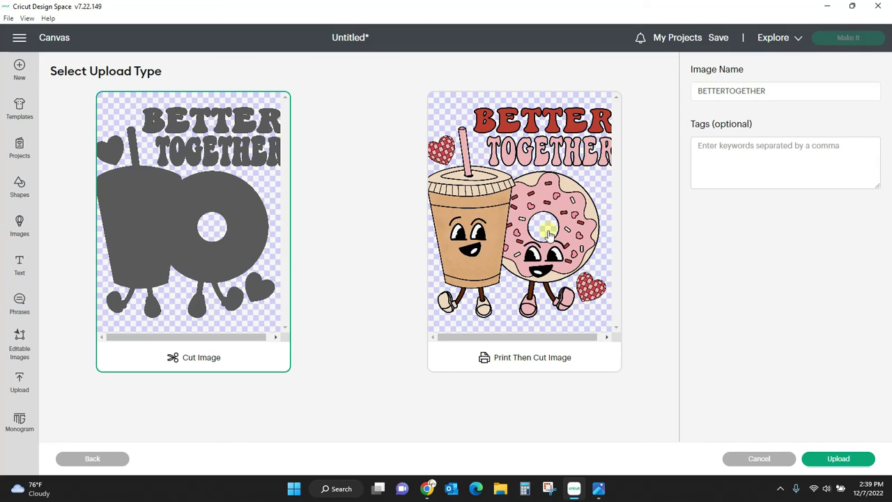
click(539, 266)
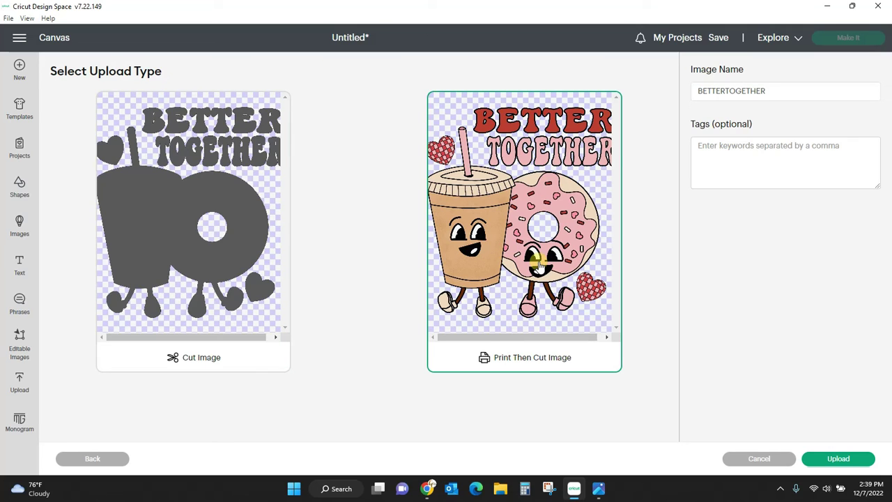
- Upload the BETTERTOGETHER image and add it to the canvas
click(855, 463)
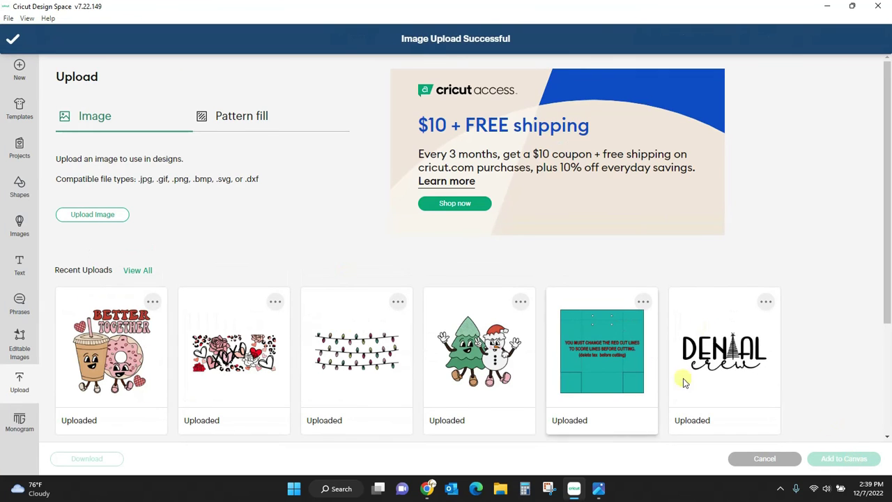
click(109, 351)
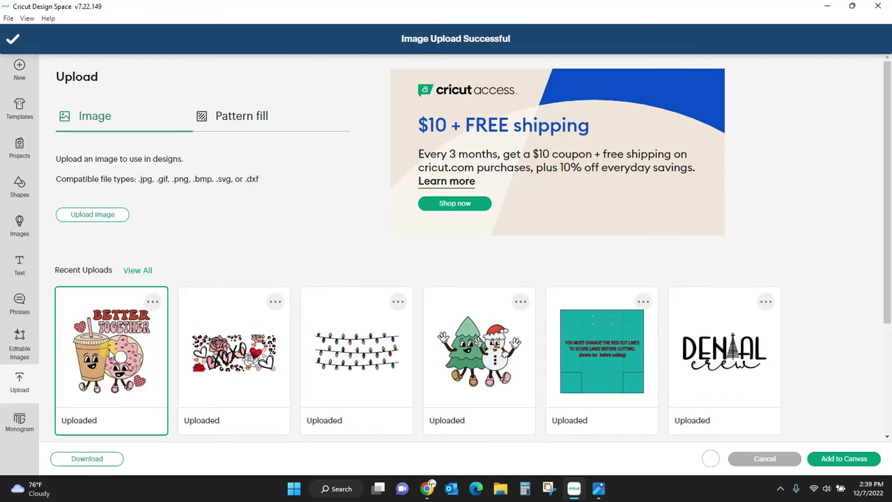
click(829, 457)
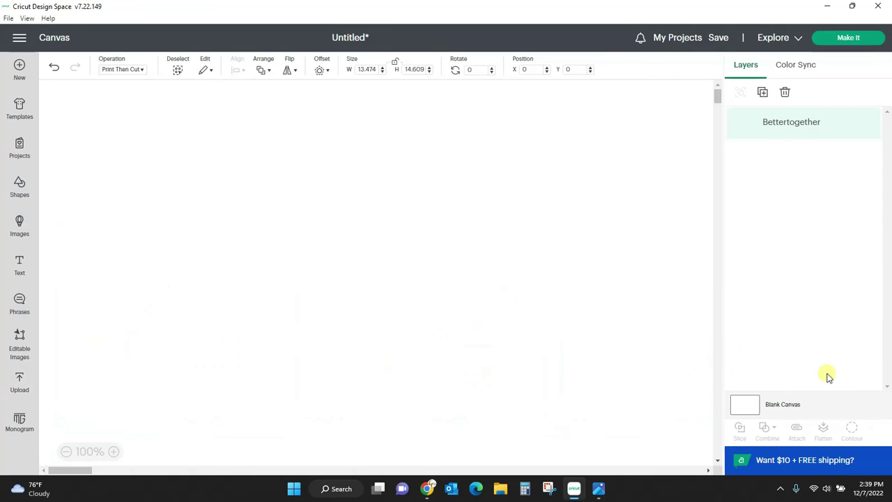
- Resize the BETTERTOGETHER image to 7 in wide and move it to about X 5.5, Y 1.1 in on the canvas
drag(491, 279, 547, 288)
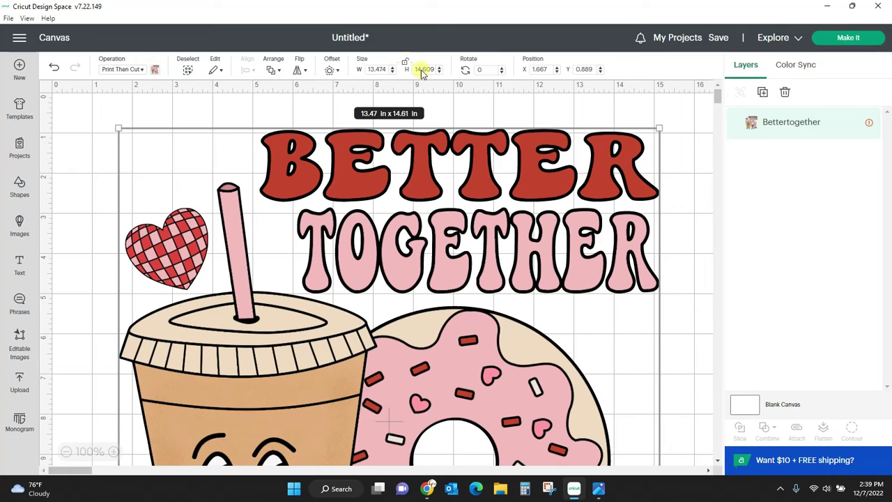
double_click(376, 69)
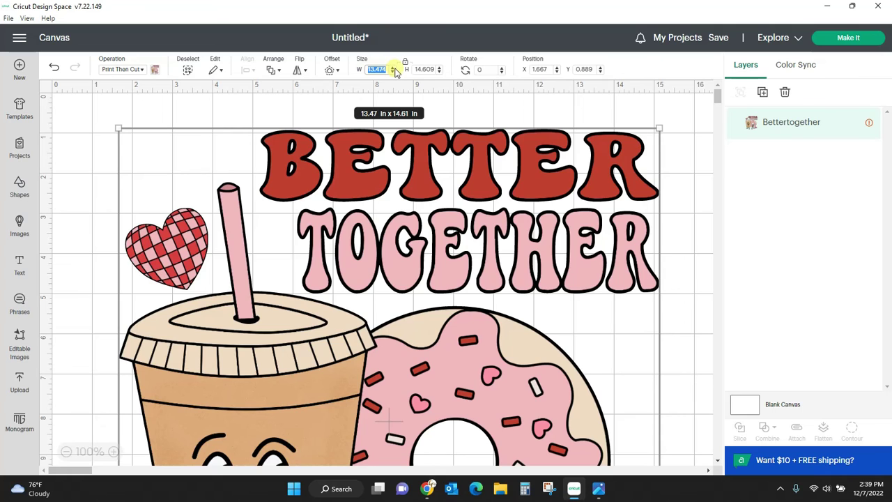
text(7)
key(Return)
click(476, 281)
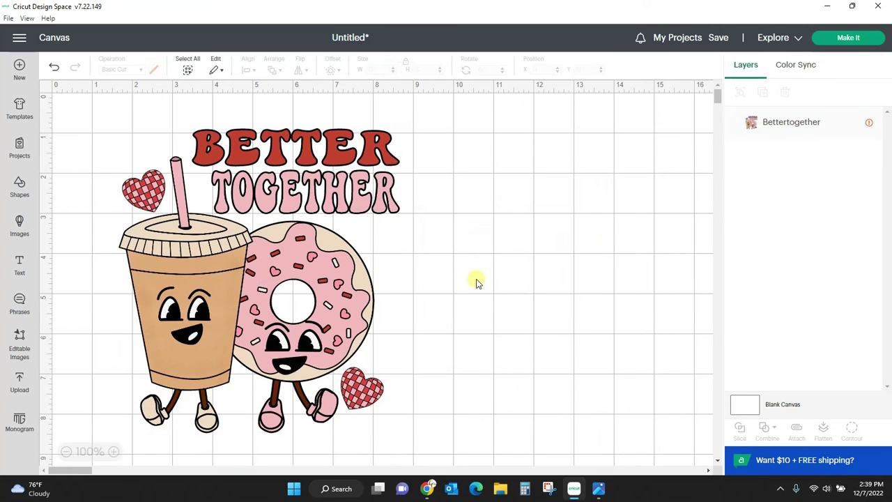
drag(325, 318, 477, 318)
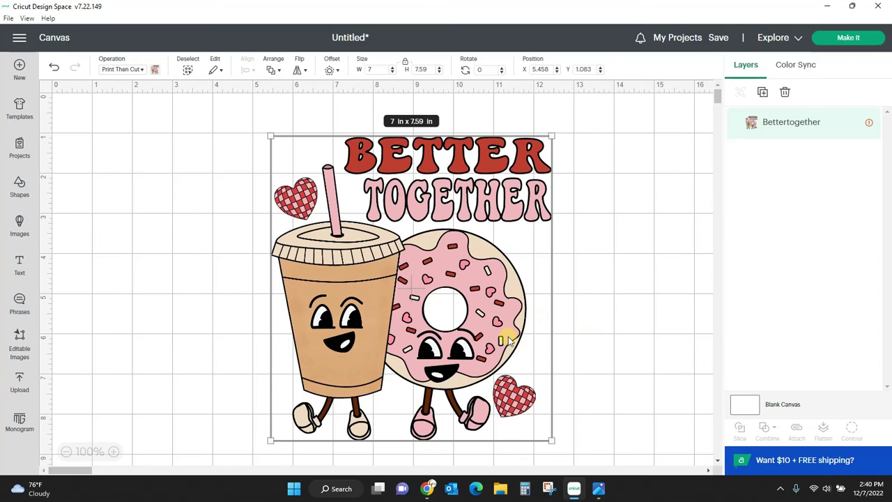
- Delete the BETTERTOGETHER image from the canvas and start a new image upload
key(Delete)
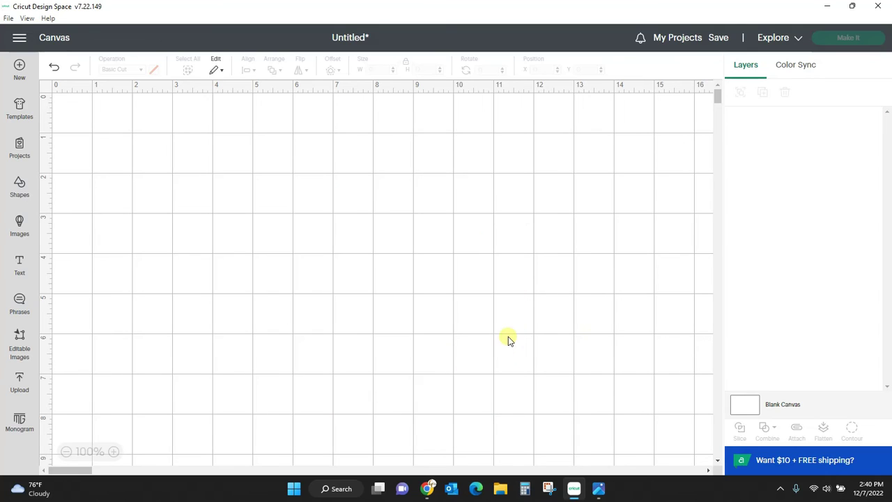
click(19, 387)
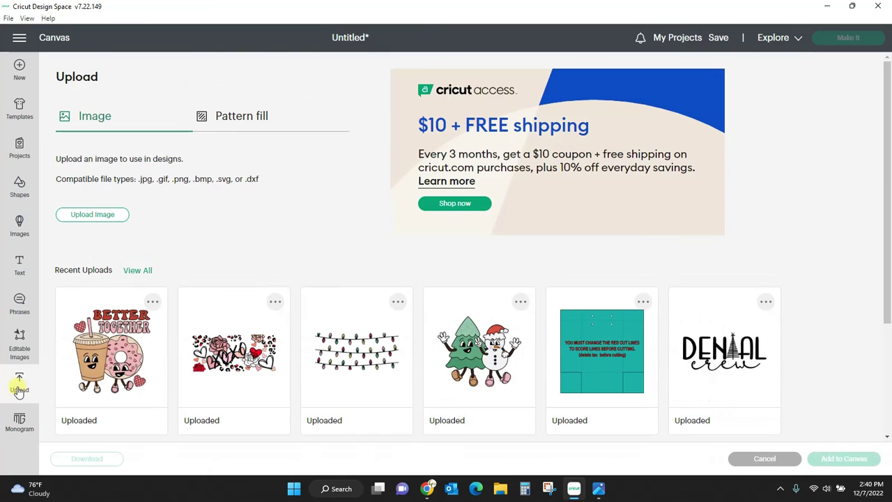
click(113, 219)
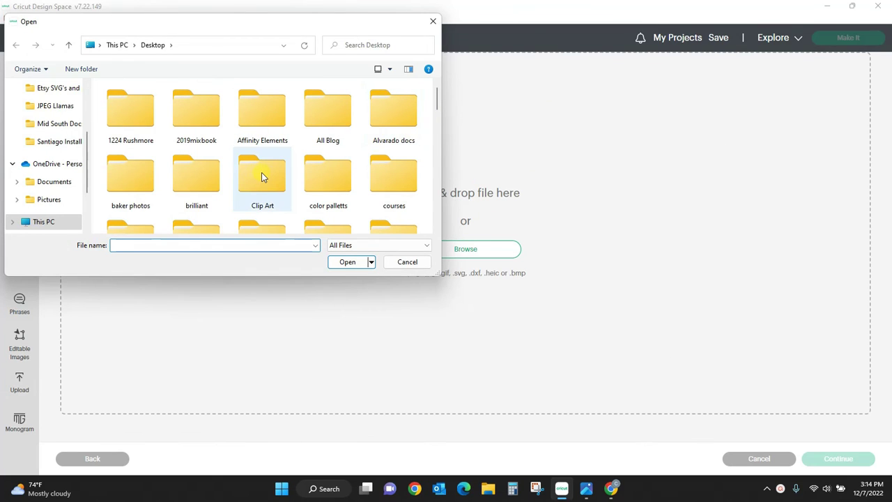
- Load the llama_boy_1 image from the Clip Art > Llamas > JPEG Llamas folder for upload
double_click(262, 177)
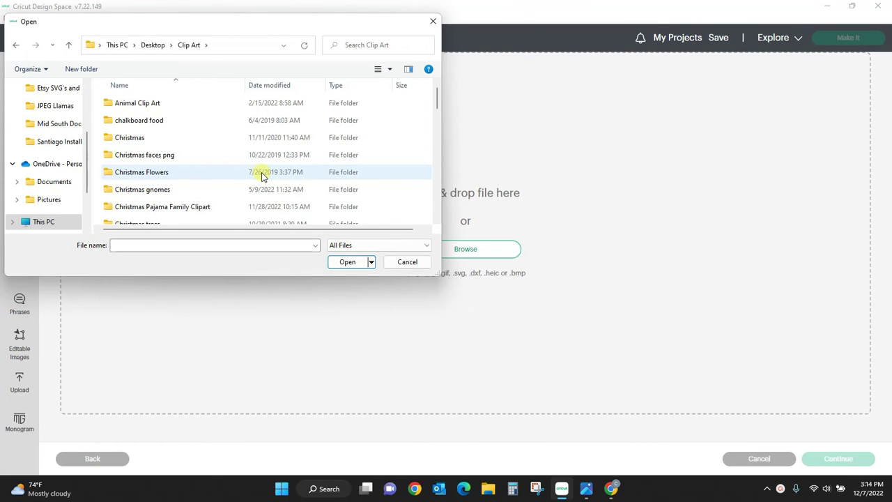
scroll(209, 160, down, 5)
double_click(147, 124)
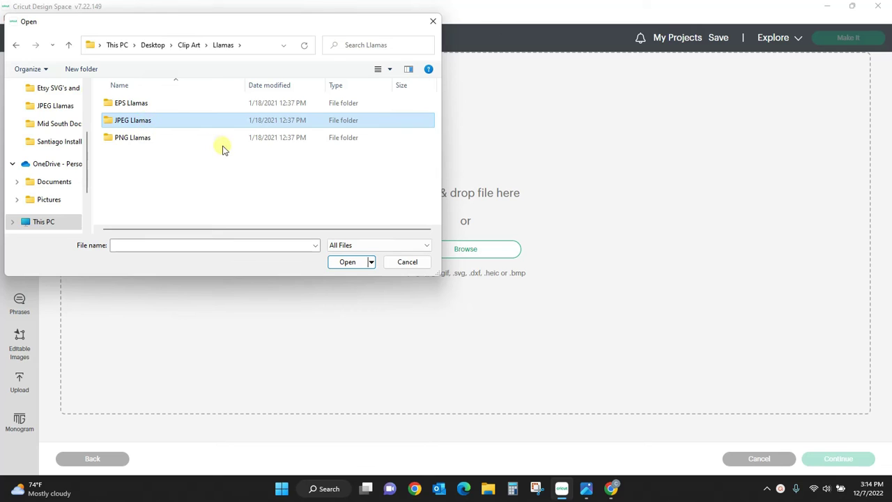
key(Return)
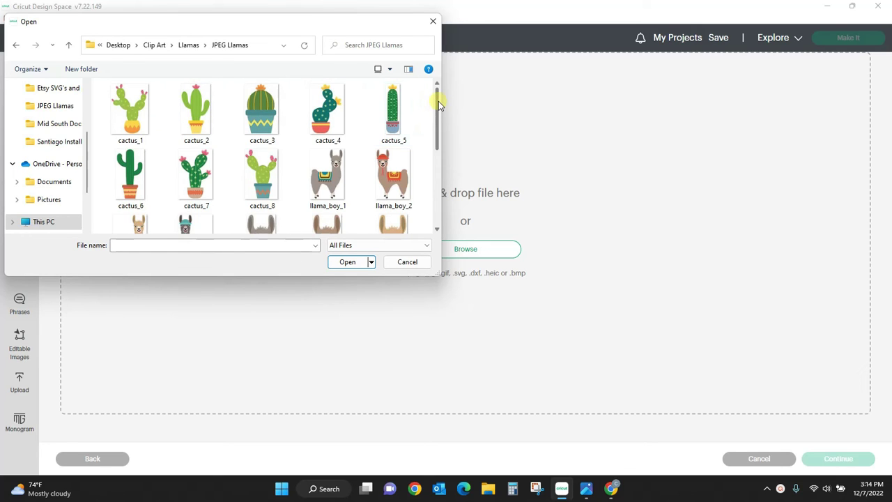
drag(438, 101, 440, 118)
scroll(440, 118, down, 1)
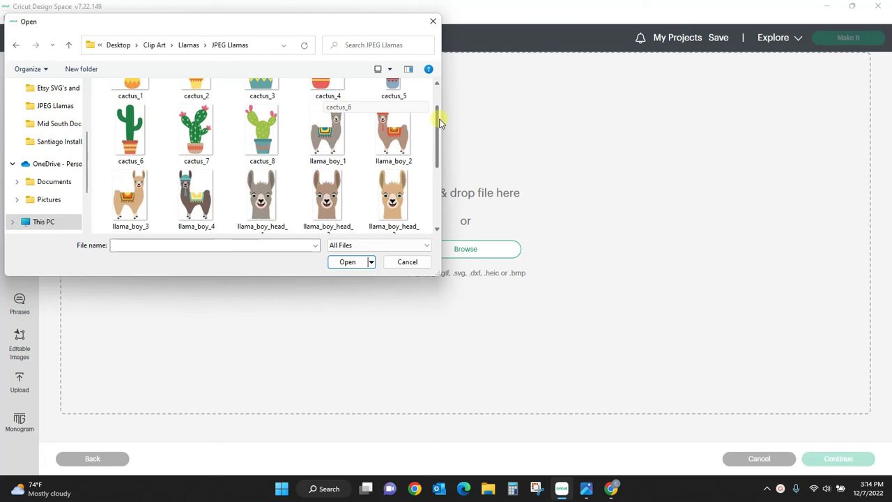
scroll(439, 111, up, 2)
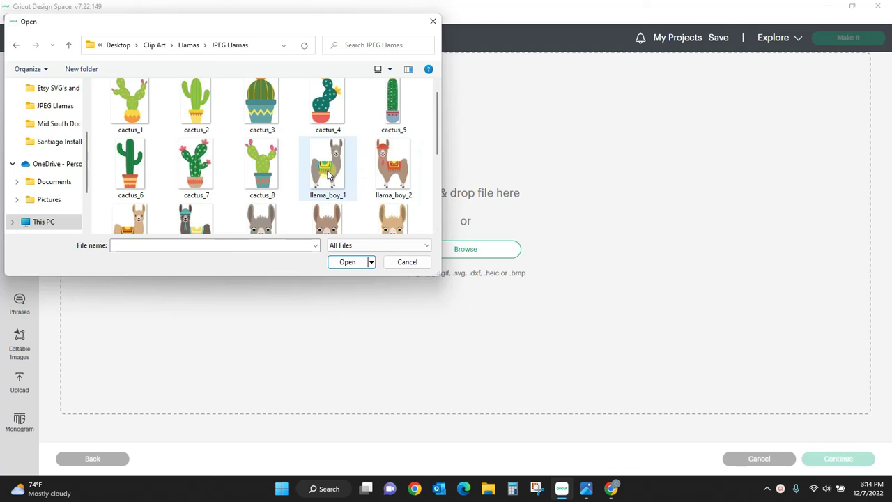
double_click(328, 174)
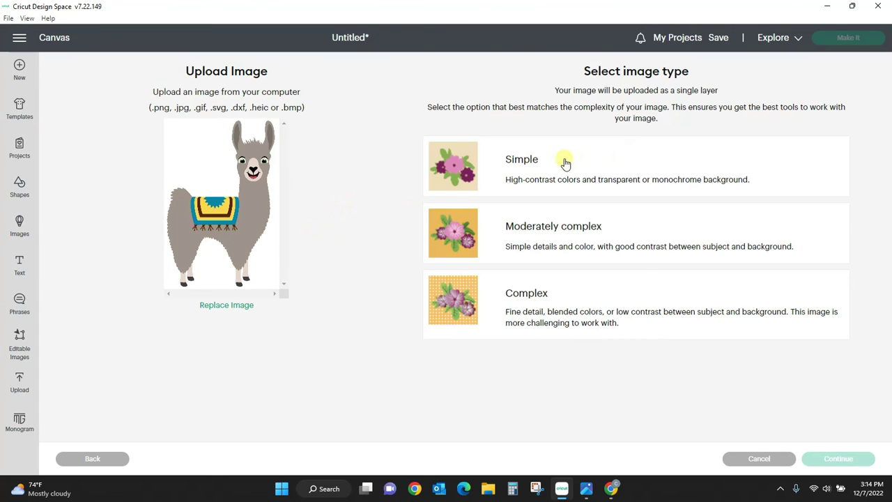
- Set the llama's image type to Complex, continue to the Background Remover, and check the cut preview with the background still in place
click(580, 301)
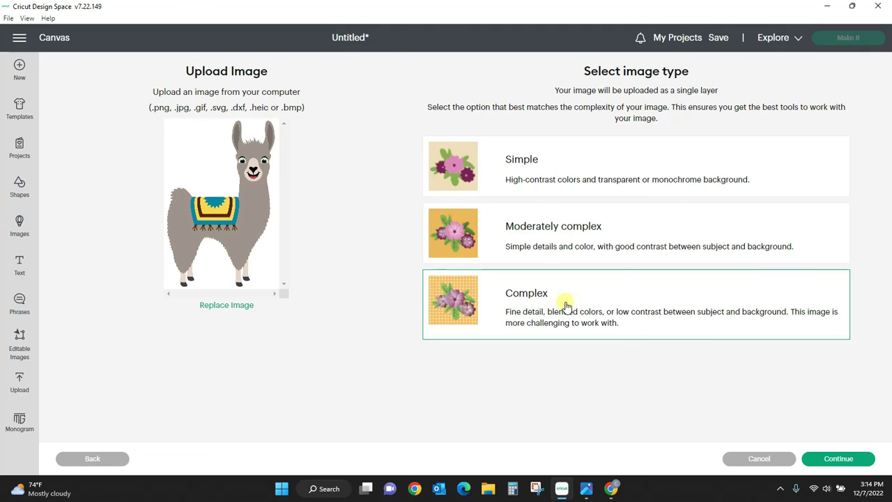
click(851, 461)
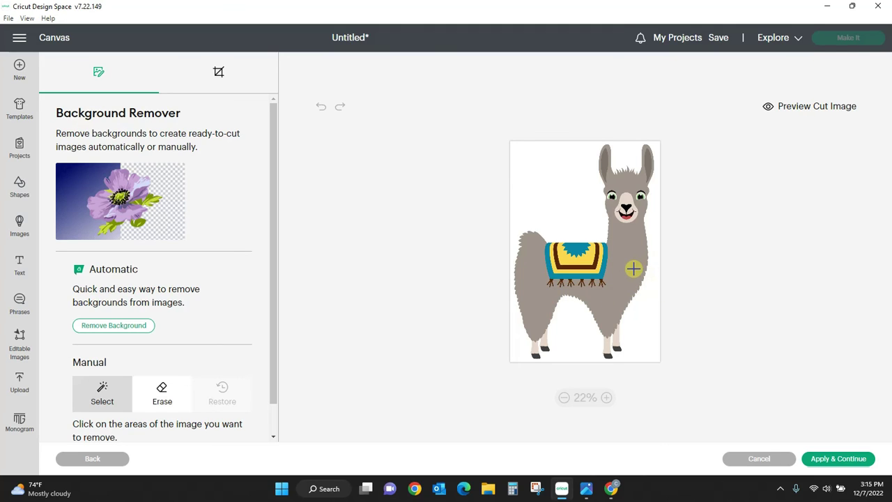
click(817, 107)
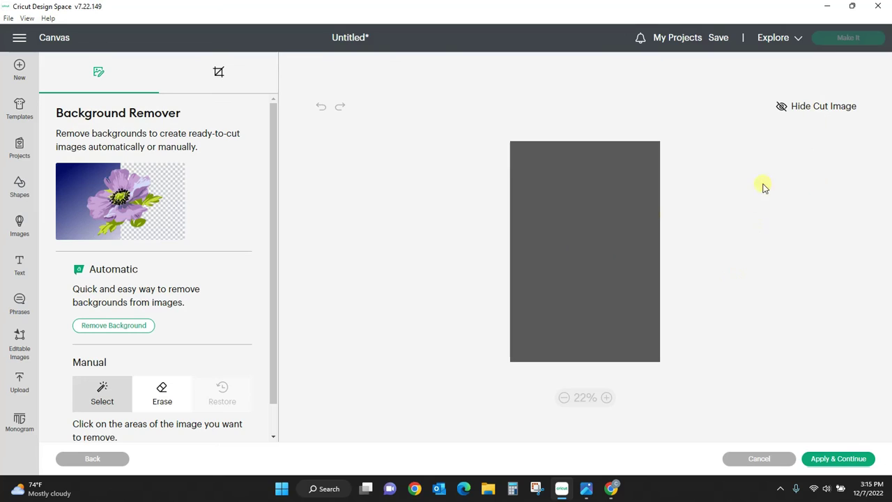
click(782, 107)
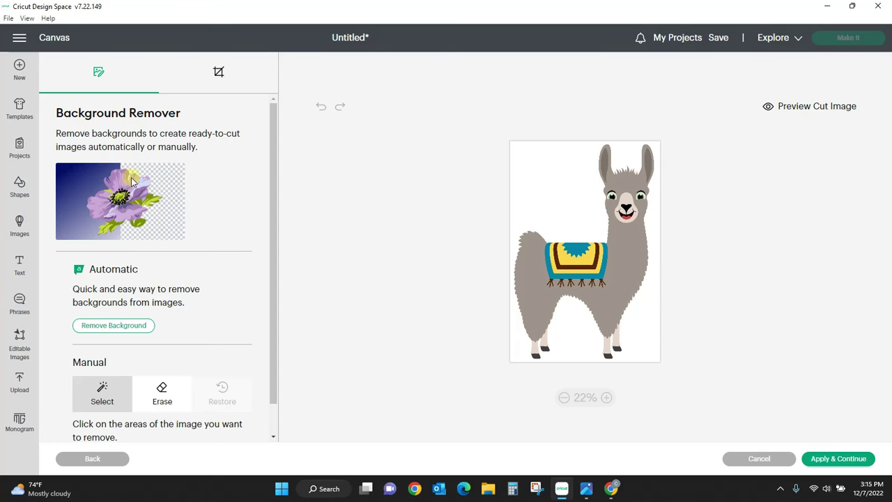
- Try the automatic background removal on the llama, check its cut preview, and revert the removal
click(135, 325)
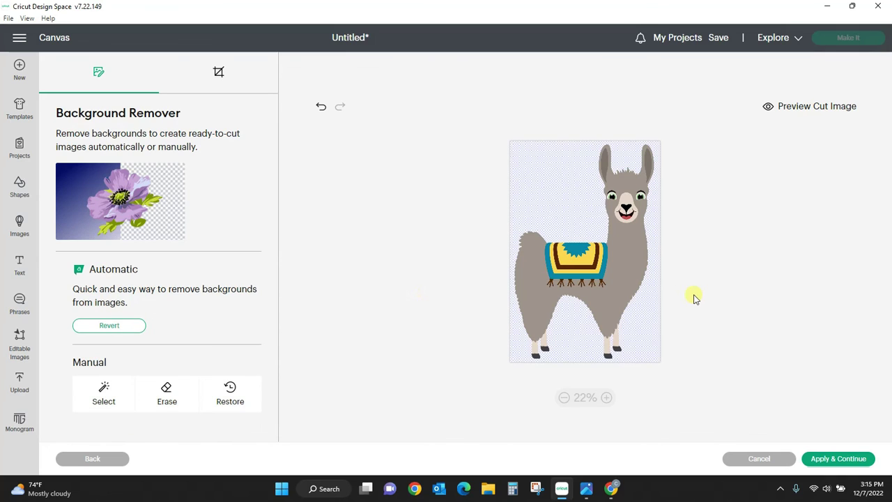
click(805, 109)
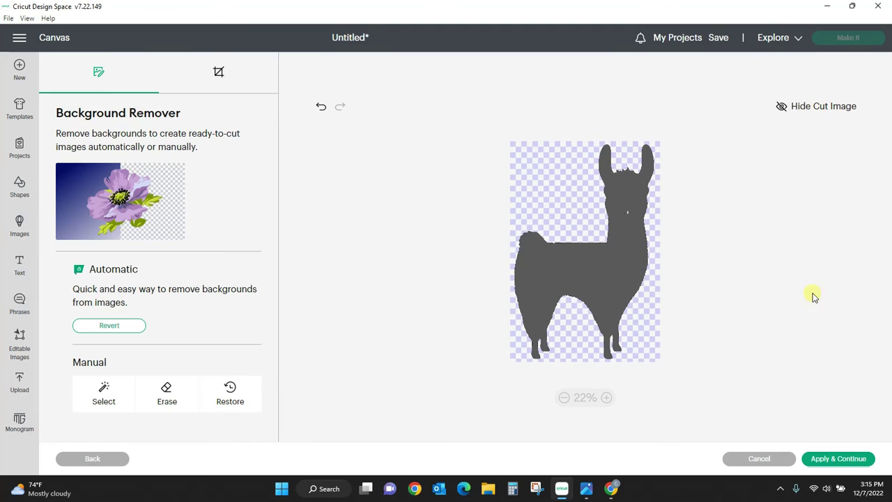
click(804, 108)
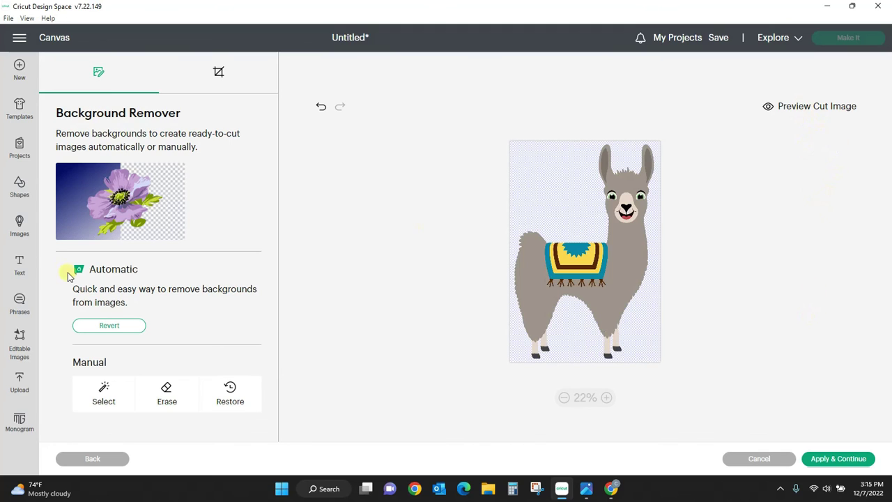
click(110, 325)
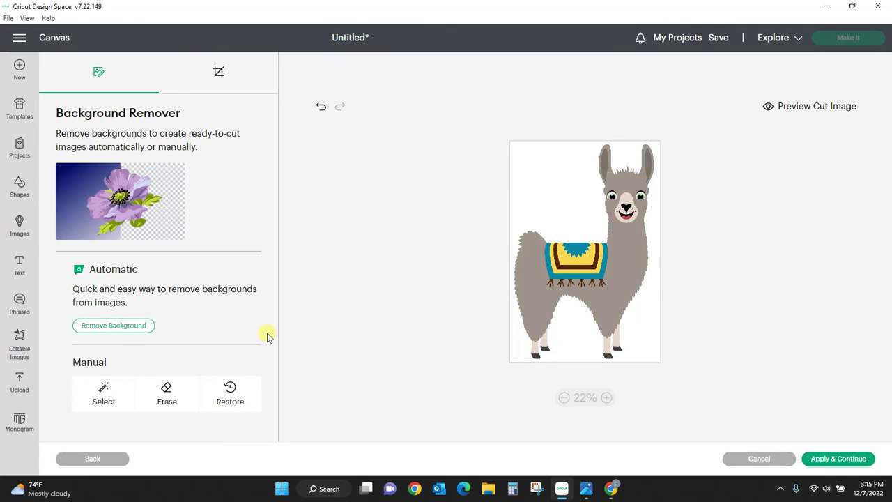
- Remove the white background around the llama with the manual Select tool and check the cut preview
click(103, 396)
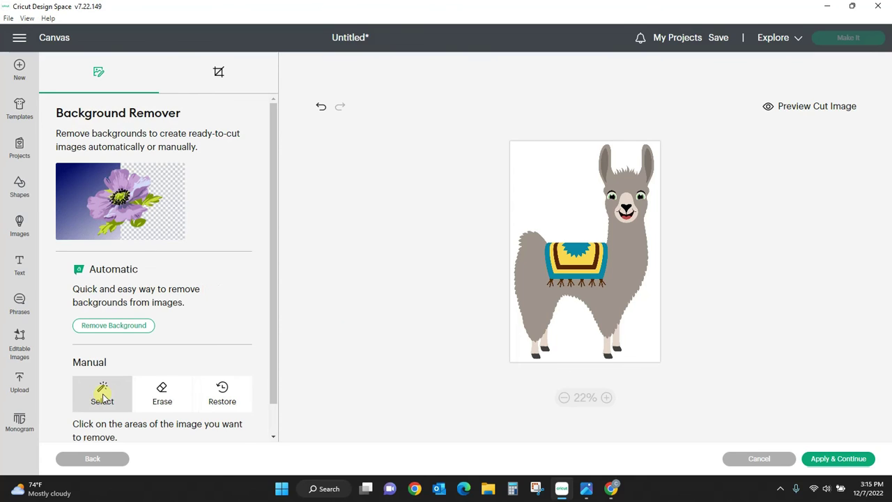
drag(270, 278, 273, 357)
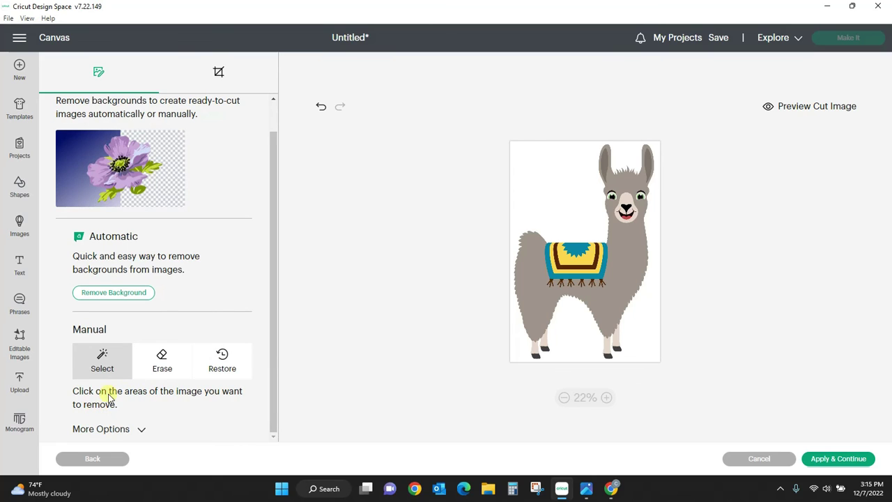
click(554, 185)
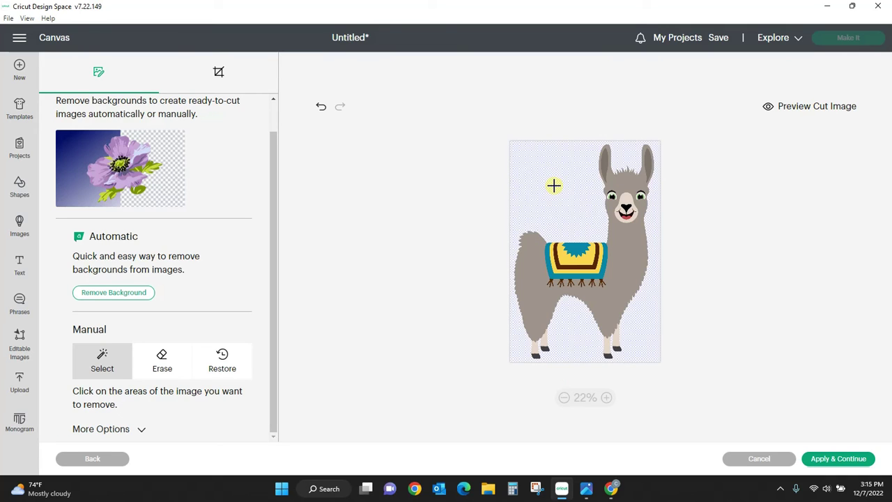
click(820, 109)
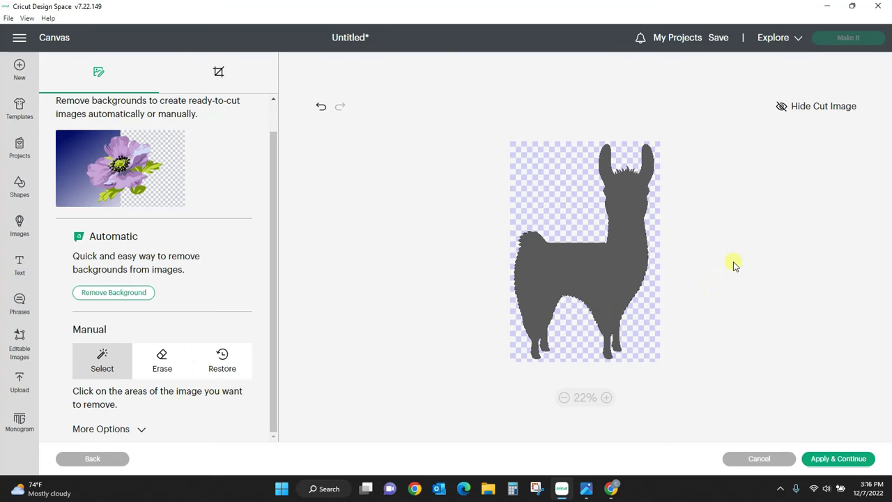
click(786, 109)
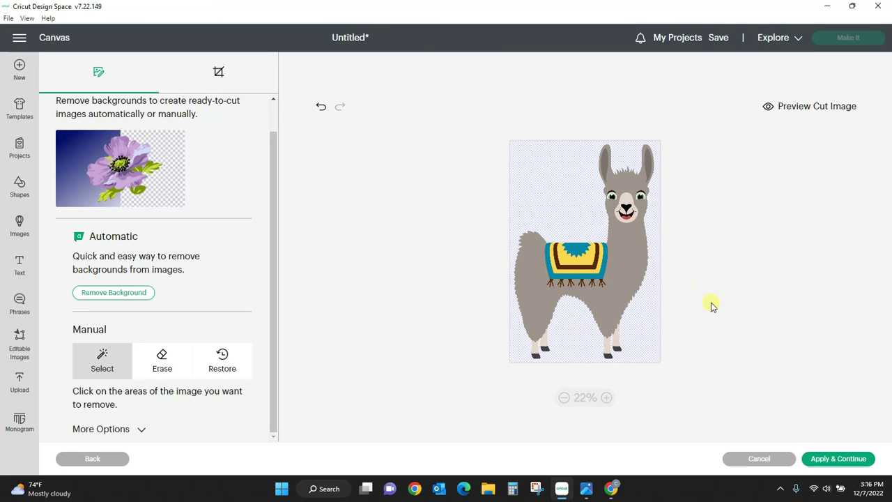
- Remove the llama's four beige lower legs and dark hooves with the Select tool
click(607, 397)
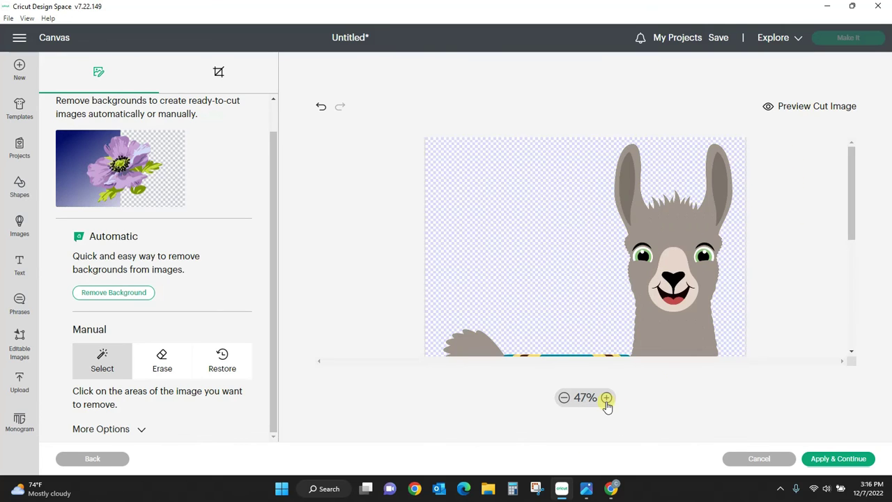
mouse_move(851, 184)
mouse_down()
mouse_move(865, 297)
mouse_move(868, 207)
mouse_move(849, 173)
mouse_up()
scroll(853, 193, down, 3)
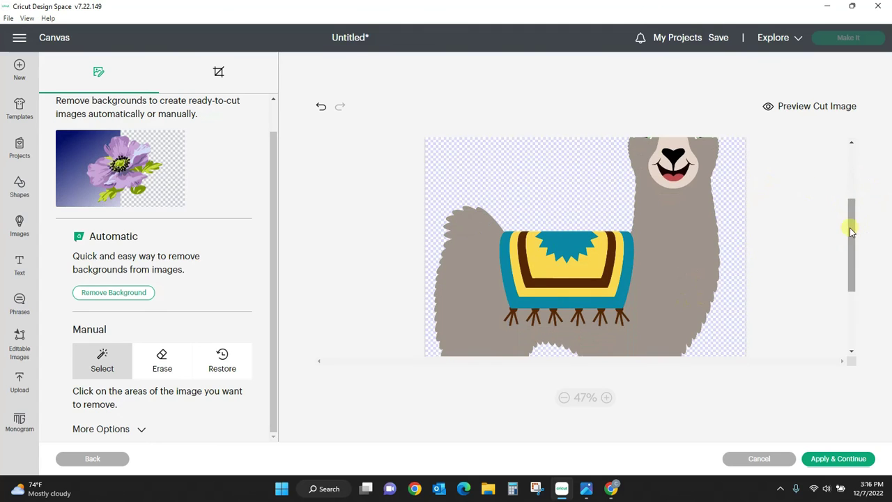
drag(857, 227, 877, 299)
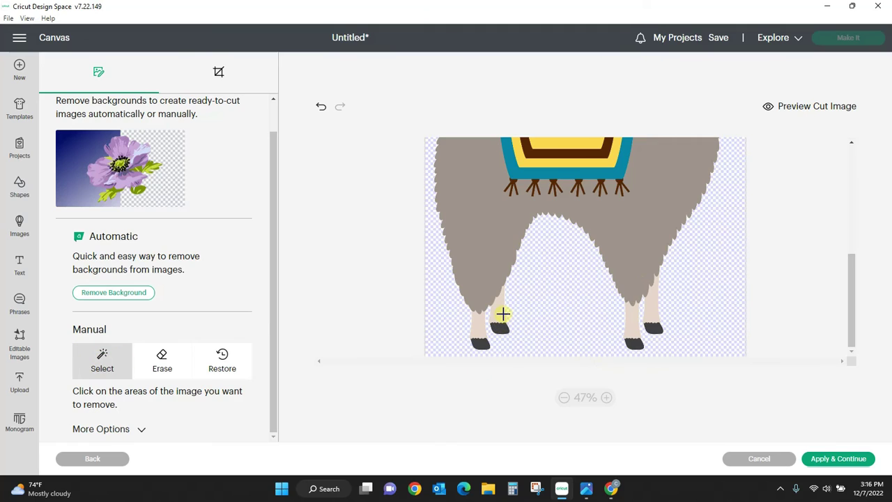
click(502, 313)
click(480, 326)
click(634, 317)
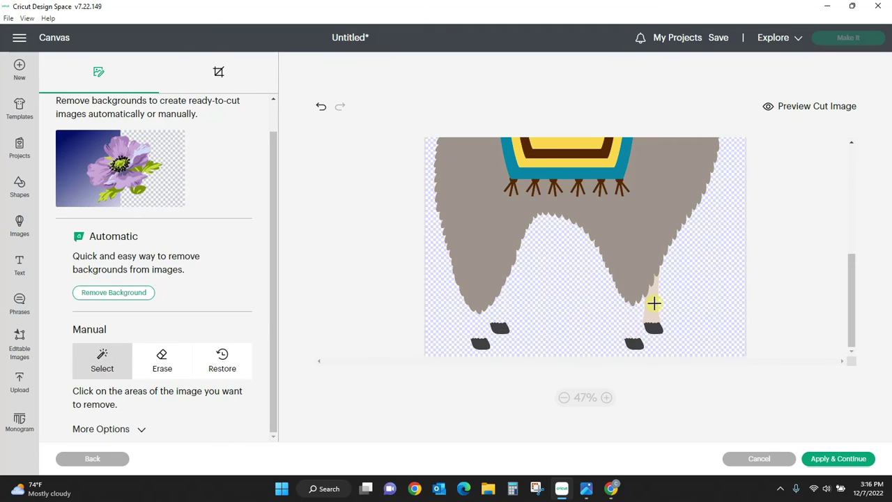
click(654, 305)
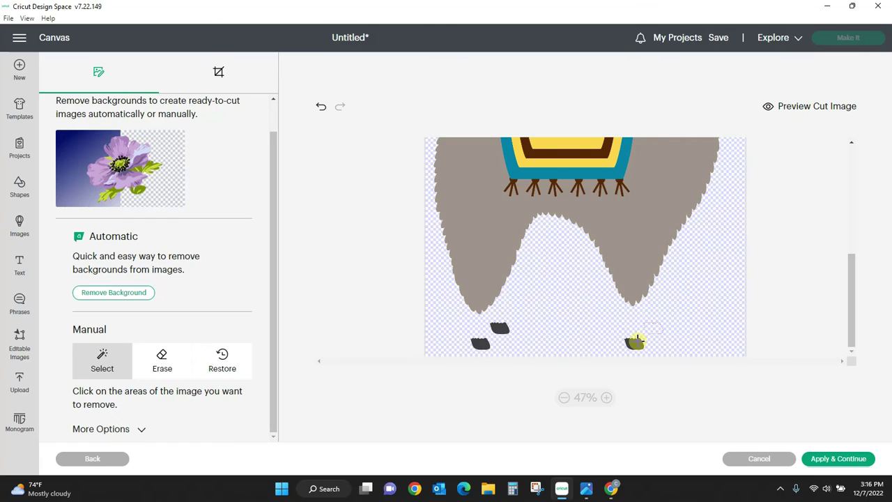
click(636, 341)
click(480, 343)
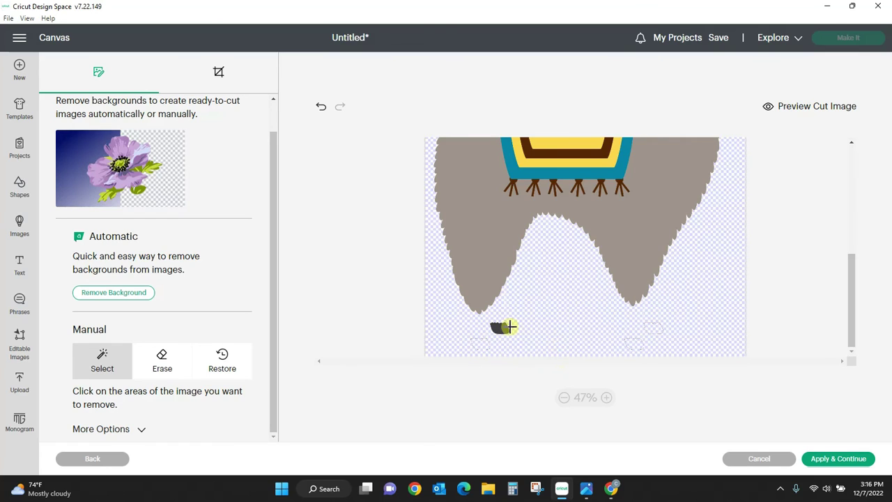
click(508, 327)
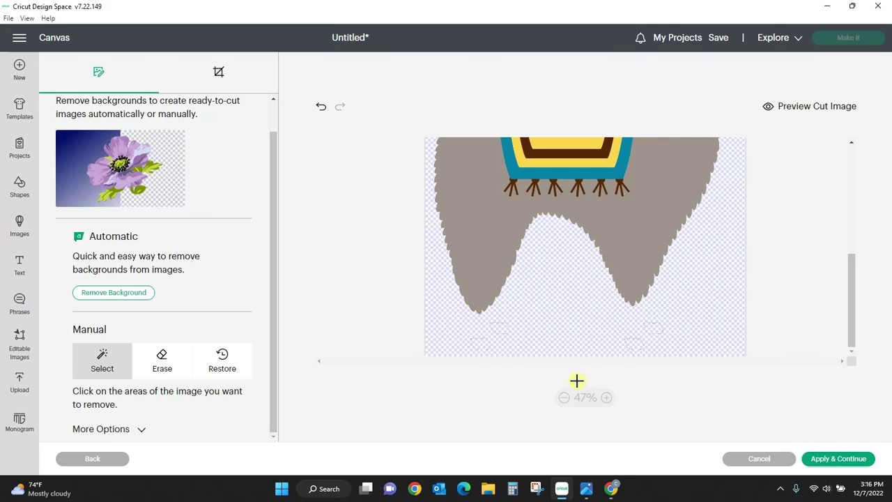
- Preview the cut image and erase the leftover outlines of the four lower legs and hooves with the Erase tool at size 20
click(811, 110)
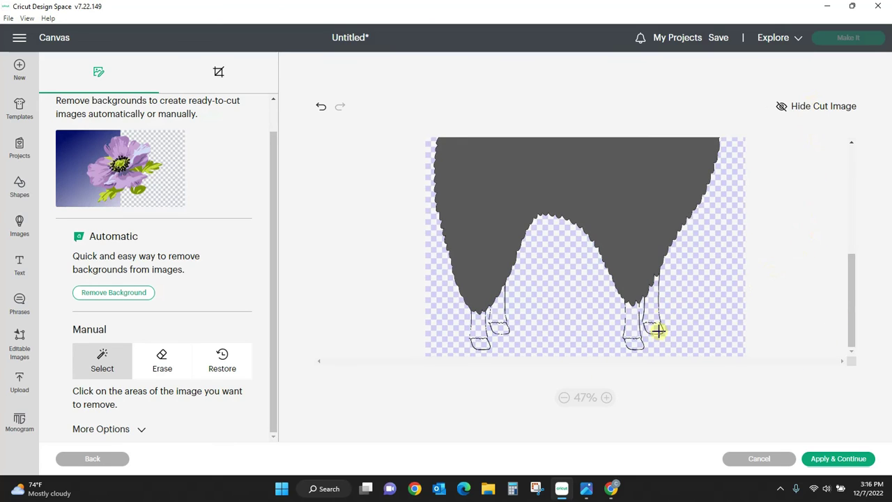
click(161, 362)
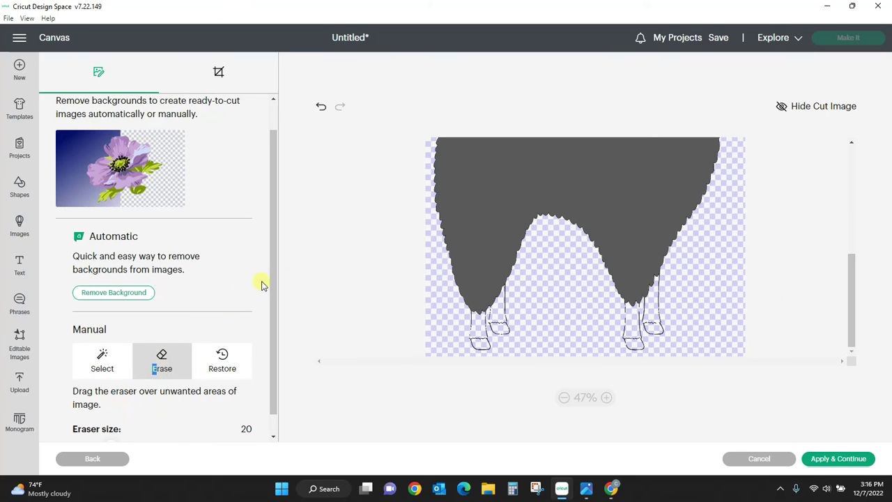
scroll(271, 281, down, 1)
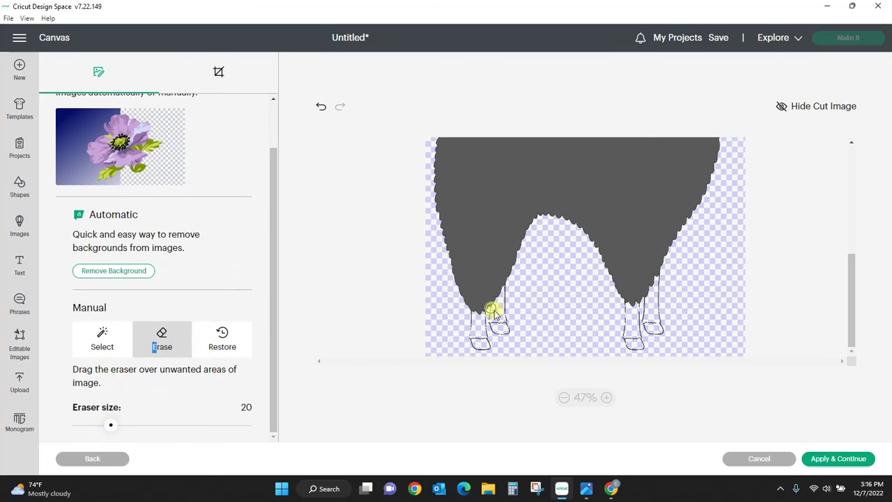
click(606, 397)
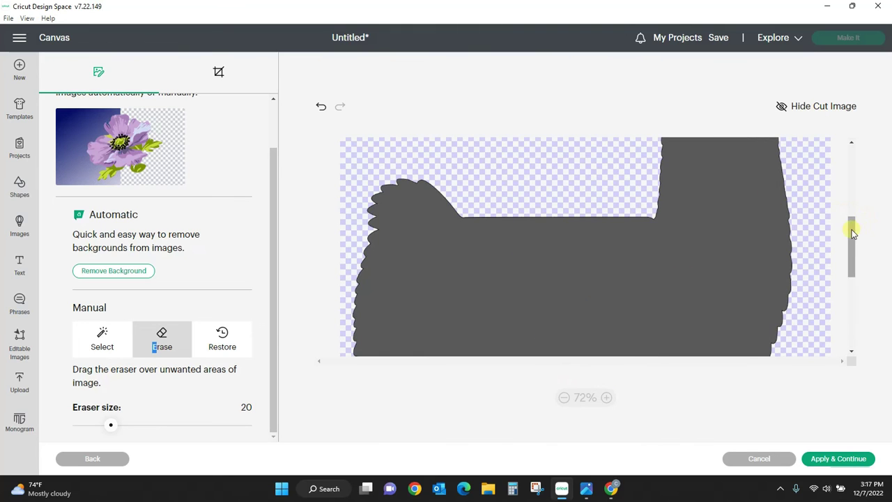
drag(852, 230, 853, 299)
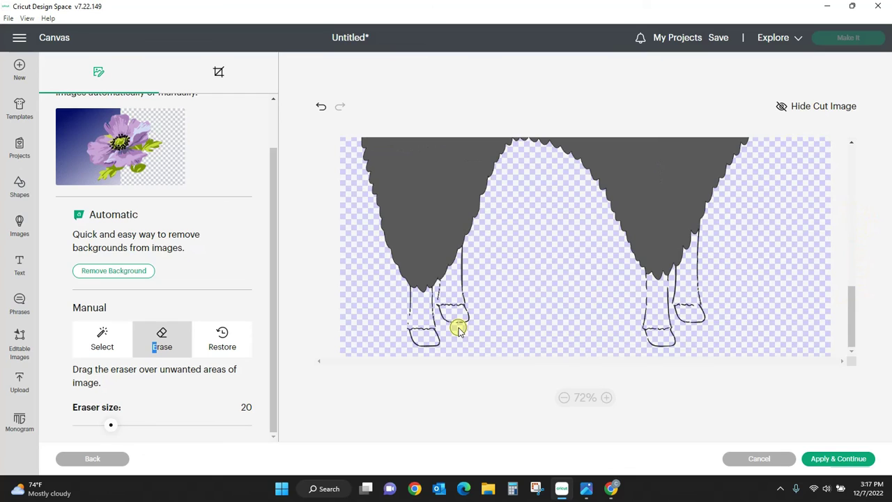
mouse_move(459, 329)
mouse_down()
mouse_move(398, 336)
mouse_move(432, 341)
mouse_move(464, 313)
mouse_move(445, 311)
mouse_move(471, 295)
mouse_move(438, 303)
mouse_move(442, 292)
mouse_move(468, 282)
mouse_up()
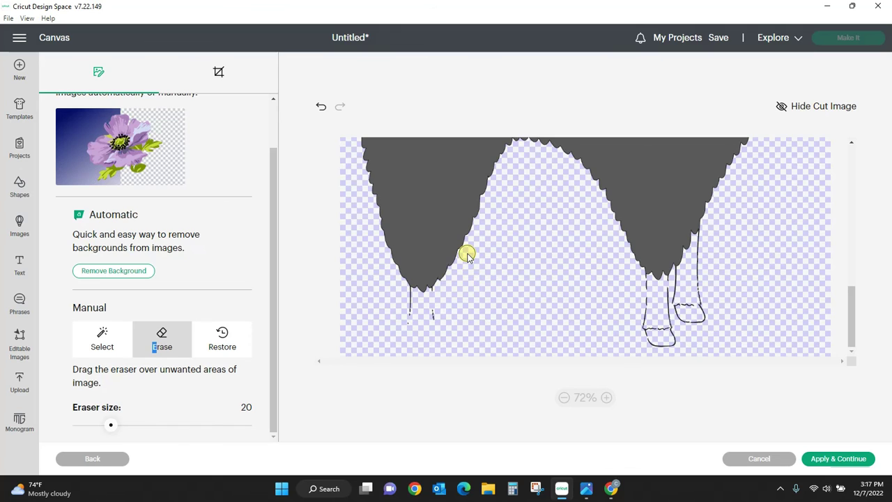
mouse_move(462, 288)
mouse_down()
mouse_move(420, 325)
mouse_move(443, 295)
mouse_move(431, 317)
mouse_move(397, 331)
mouse_up()
mouse_move(532, 324)
mouse_down()
mouse_move(673, 333)
mouse_move(628, 345)
mouse_move(720, 335)
mouse_move(665, 315)
mouse_move(726, 316)
mouse_move(637, 310)
mouse_move(676, 296)
mouse_up()
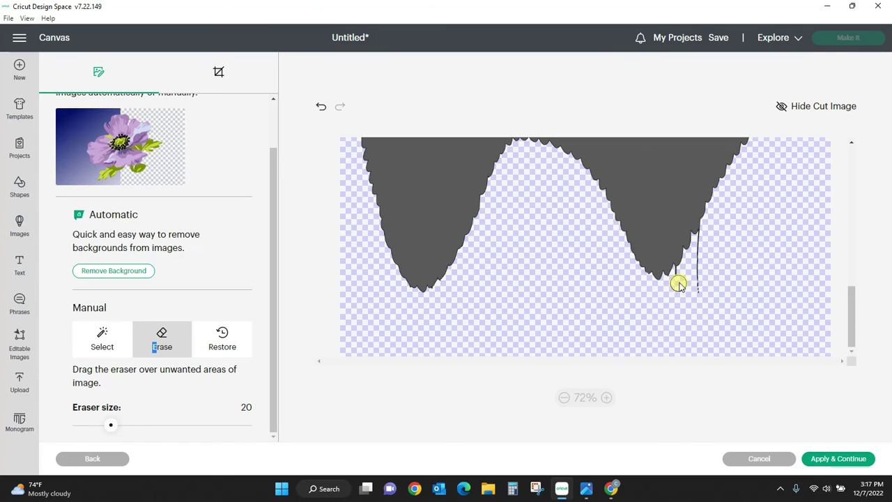
mouse_move(680, 275)
mouse_down()
mouse_move(693, 291)
mouse_move(698, 281)
mouse_up()
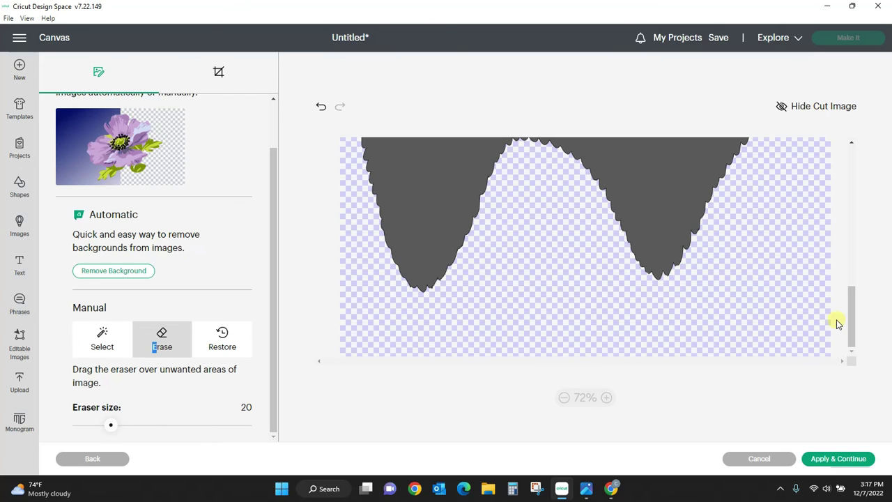
- Apply the cleanup and upload the llama silhouette llama_boy_1 as a Cut Image
drag(851, 328, 867, 190)
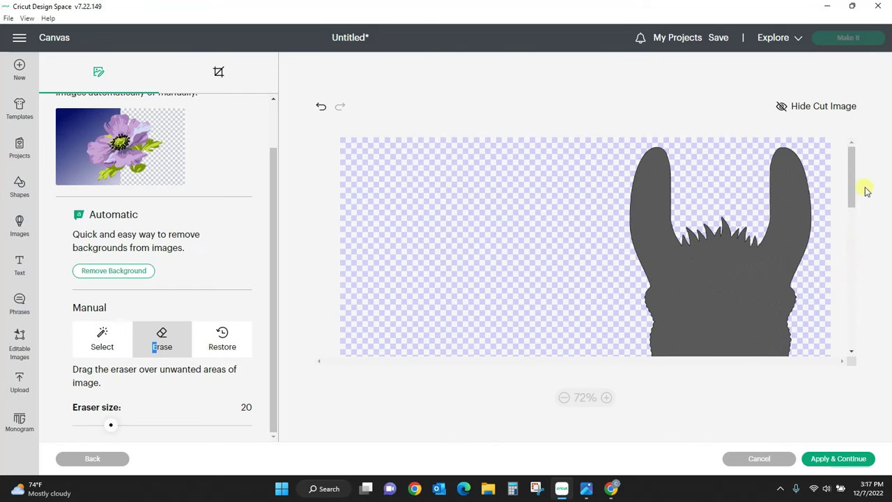
click(845, 460)
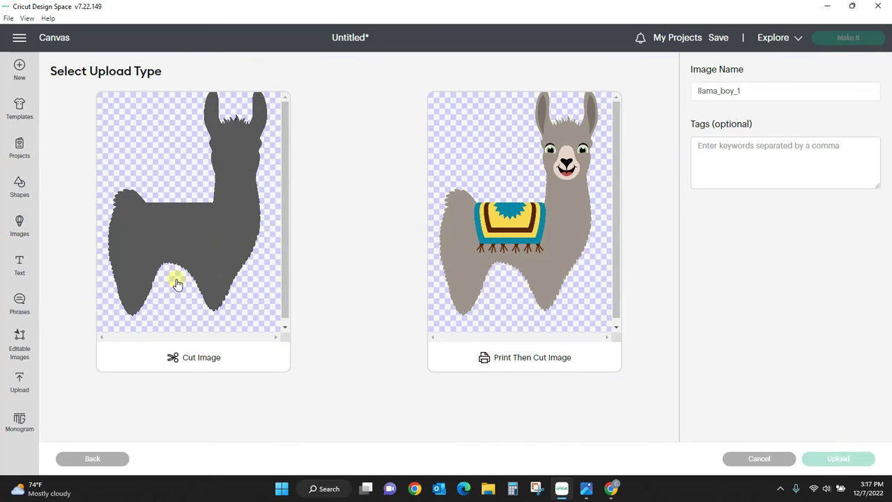
click(214, 260)
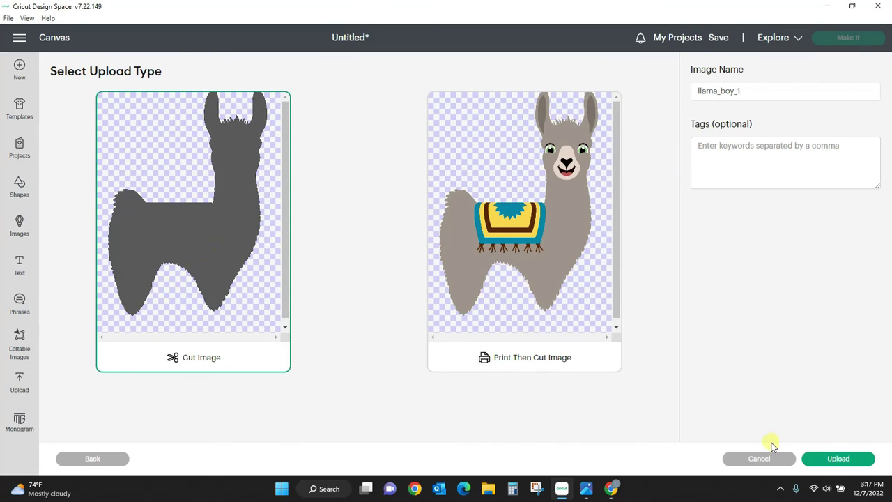
click(838, 458)
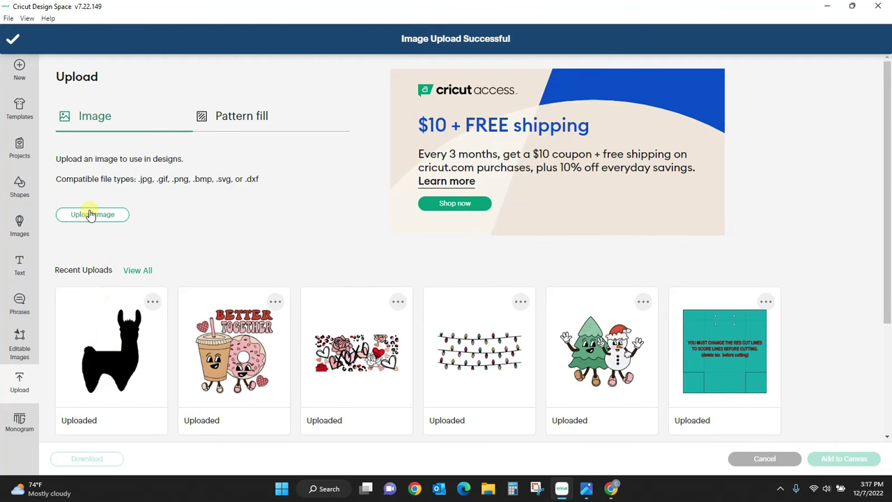
- Bring the llama JPEG into the Background Remover again and remove its white background and gray body with the Select tool
click(91, 216)
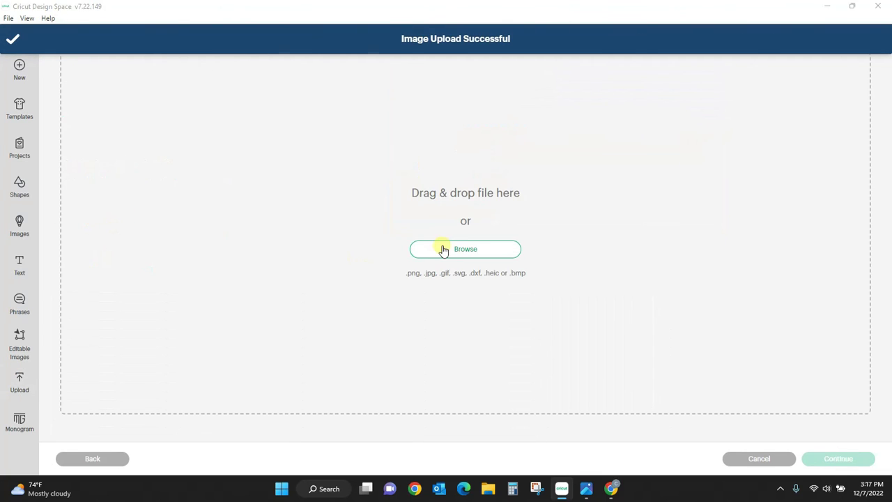
click(442, 249)
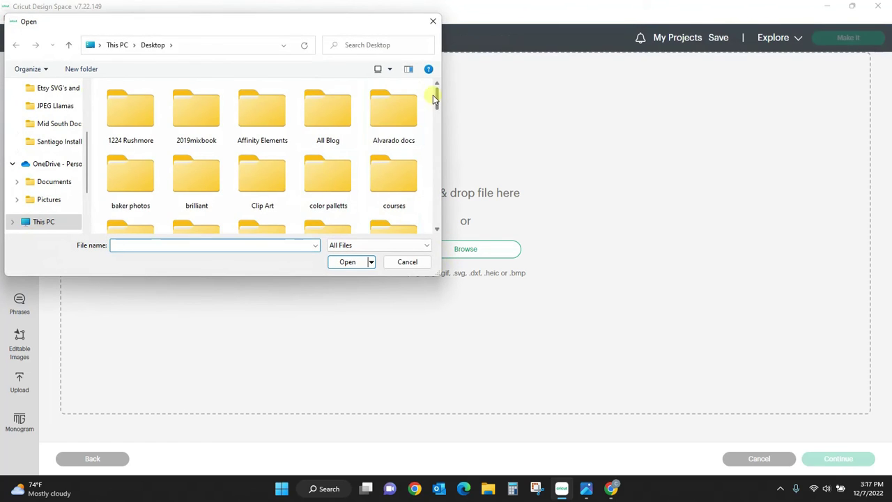
double_click(259, 185)
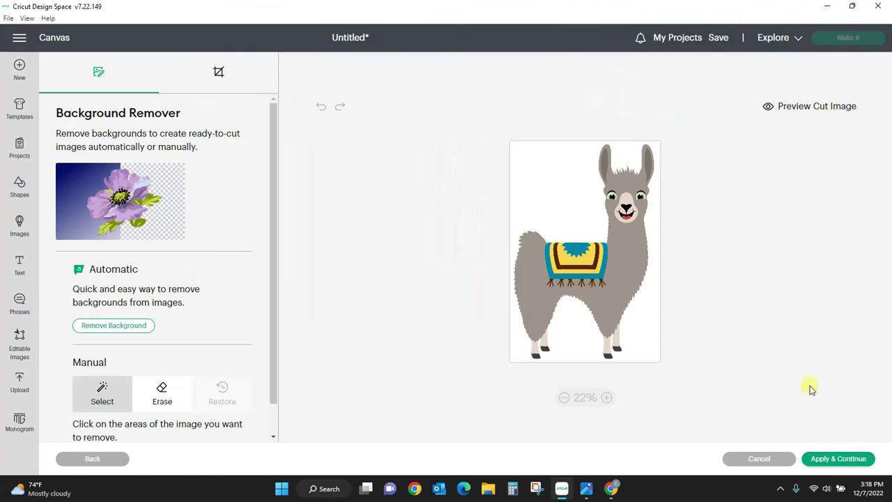
click(564, 168)
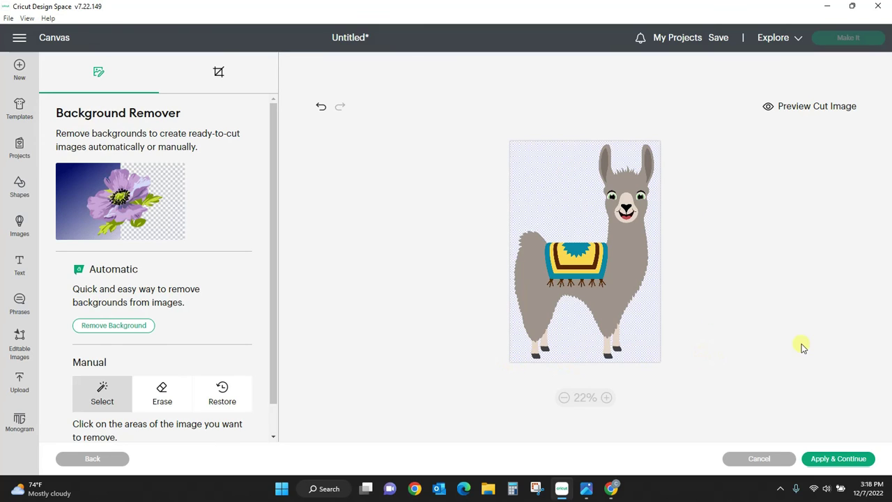
click(639, 261)
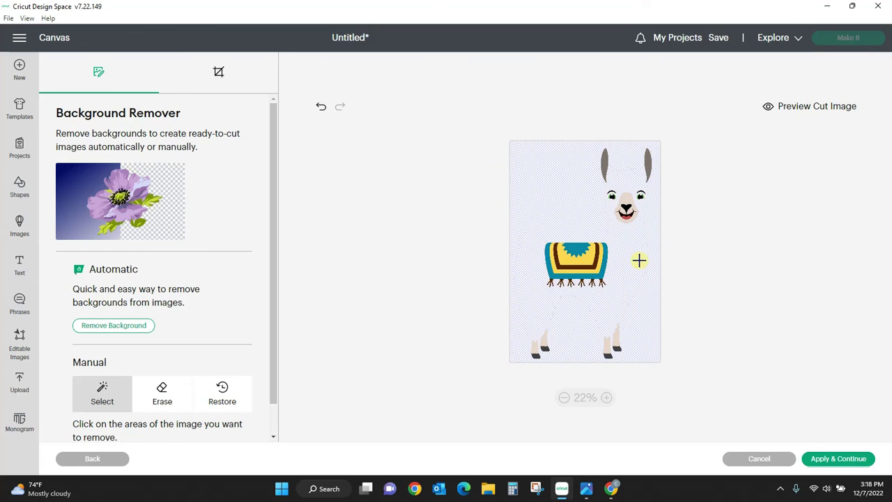
- Set the eraser size to 36 and erase the llama's whole blanket, including its tassels
click(159, 396)
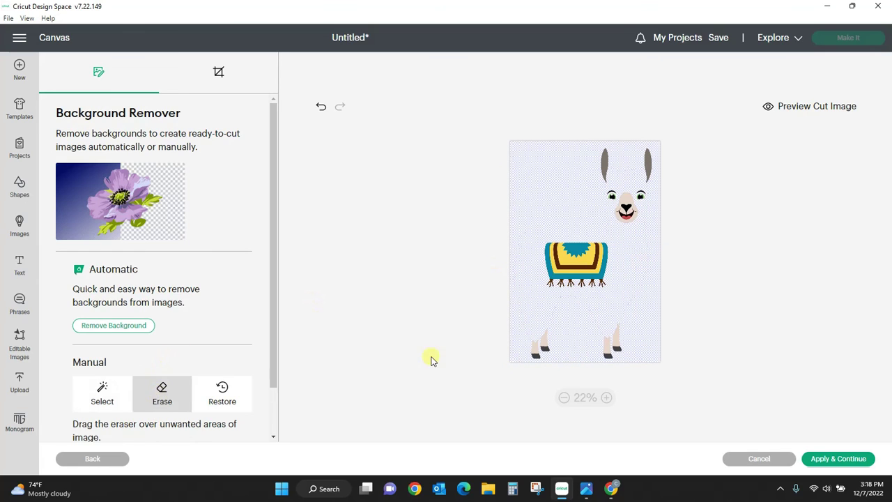
click(607, 398)
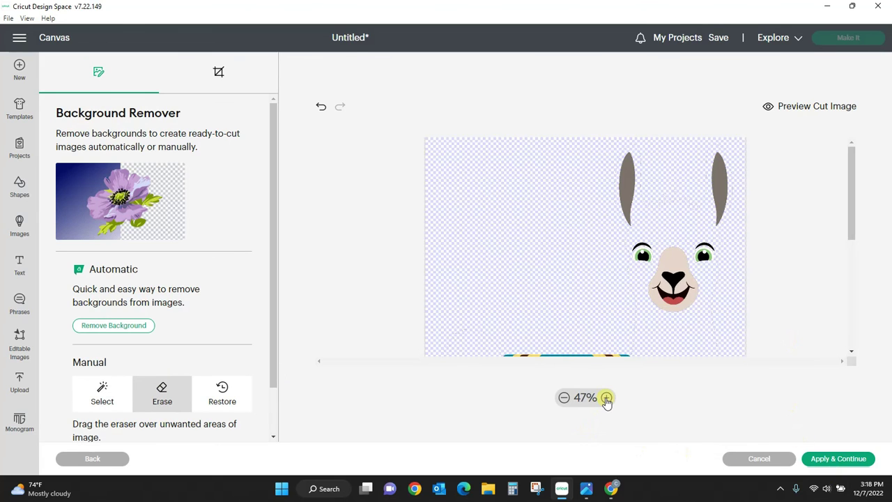
drag(853, 179, 853, 240)
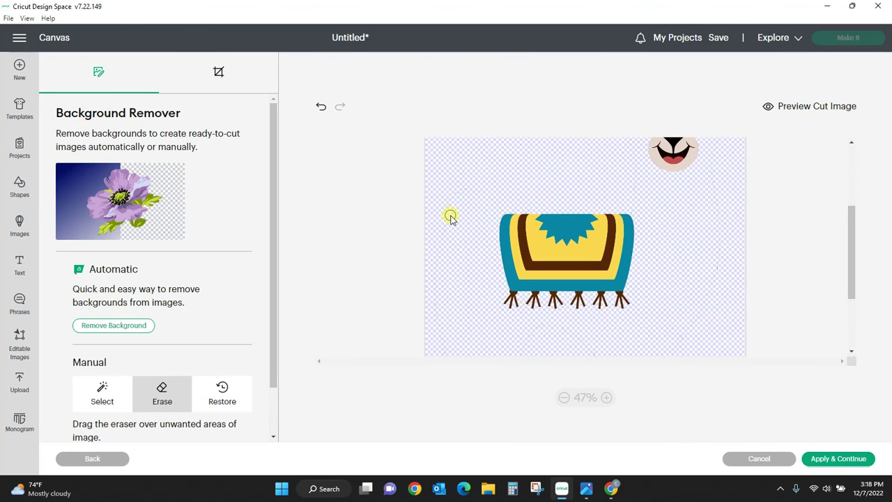
drag(273, 310, 273, 402)
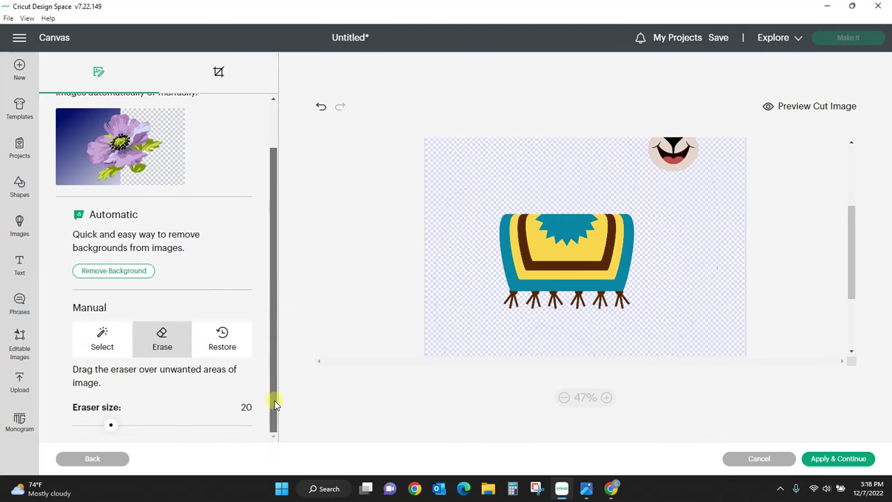
drag(110, 427, 137, 425)
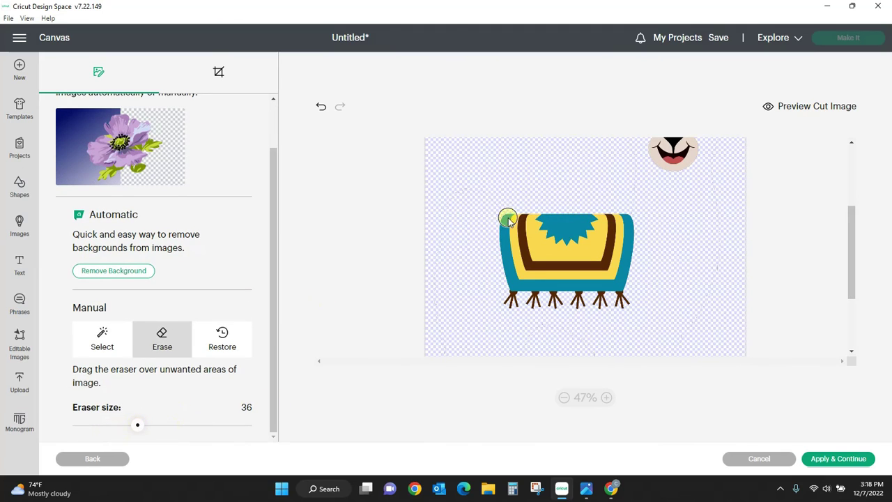
mouse_move(508, 217)
mouse_down()
mouse_move(612, 223)
mouse_move(501, 234)
mouse_move(585, 230)
mouse_move(625, 246)
mouse_move(548, 271)
mouse_move(618, 233)
mouse_move(537, 247)
mouse_move(584, 273)
mouse_move(566, 288)
mouse_move(672, 287)
mouse_move(583, 308)
mouse_move(573, 323)
mouse_move(492, 319)
mouse_move(545, 274)
mouse_move(621, 269)
mouse_move(651, 206)
mouse_move(639, 243)
mouse_move(631, 159)
mouse_move(629, 182)
mouse_move(700, 289)
mouse_move(725, 264)
mouse_move(718, 179)
mouse_up()
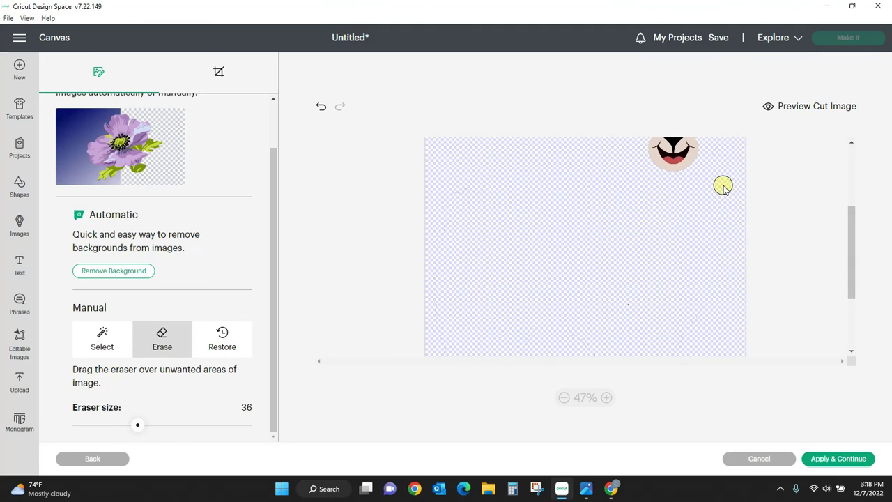
- Preview the cut image and erase the leftover body outlines around the tail, belly, and upper legs
click(825, 108)
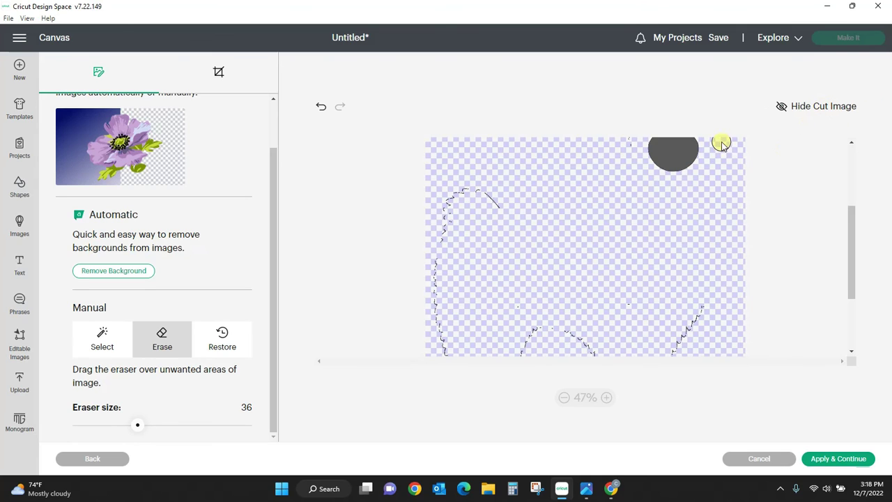
mouse_move(713, 313)
mouse_down()
mouse_move(647, 304)
mouse_move(579, 335)
mouse_move(513, 331)
mouse_move(589, 322)
mouse_move(540, 339)
mouse_move(493, 207)
mouse_move(501, 225)
mouse_move(452, 200)
mouse_move(447, 211)
mouse_move(472, 195)
mouse_move(431, 268)
mouse_move(454, 217)
mouse_move(436, 327)
mouse_move(452, 356)
mouse_up()
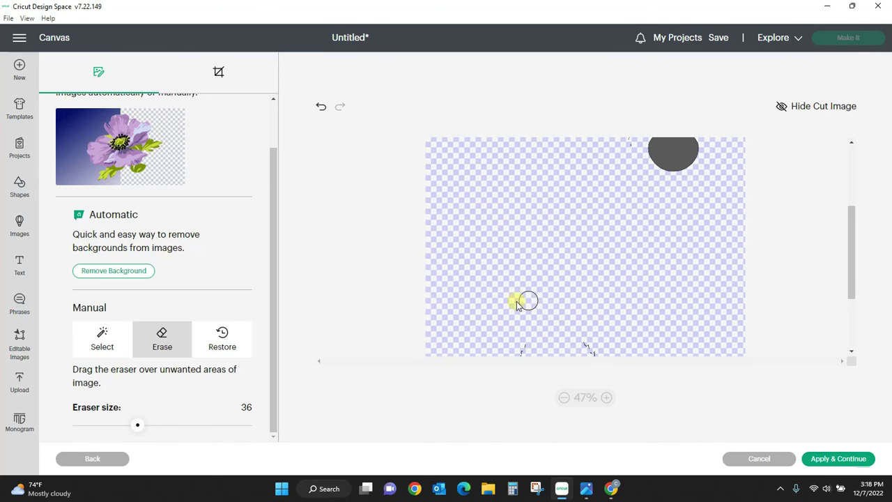
drag(860, 225, 857, 274)
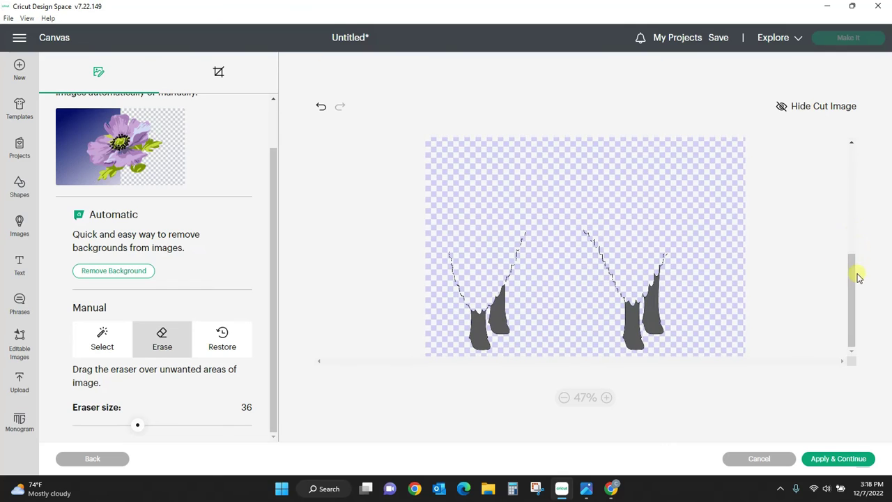
click(608, 399)
drag(852, 239, 852, 298)
mouse_move(574, 200)
mouse_down()
mouse_move(623, 241)
mouse_move(642, 284)
mouse_move(710, 224)
mouse_move(708, 238)
mouse_move(700, 232)
mouse_move(676, 242)
mouse_move(664, 256)
mouse_move(666, 286)
mouse_move(638, 291)
mouse_move(566, 251)
mouse_move(502, 245)
mouse_move(466, 260)
mouse_move(385, 223)
mouse_move(382, 251)
mouse_move(399, 299)
mouse_move(425, 271)
mouse_move(647, 257)
mouse_up()
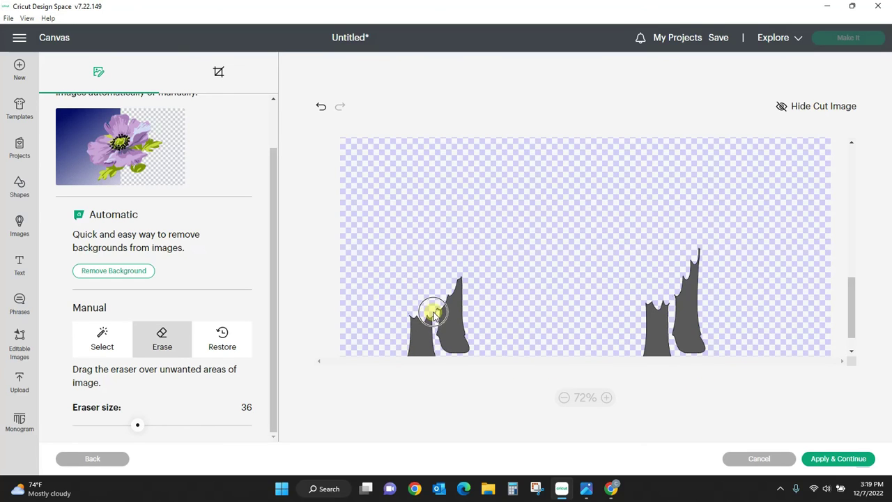
- Set the eraser size to 27 and erase the stray outlines around the llama's head and ears
mouse_move(136, 426)
mouse_down()
mouse_move(90, 424)
mouse_move(76, 434)
mouse_move(85, 434)
mouse_up()
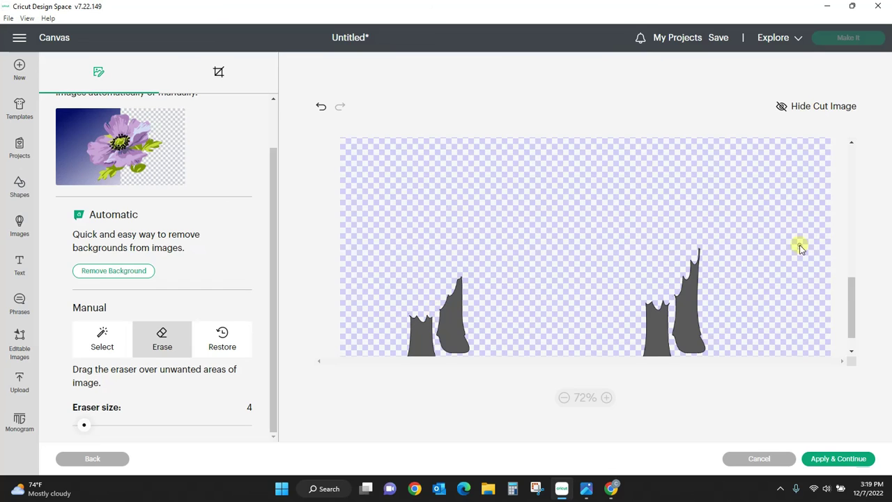
drag(851, 306, 855, 187)
drag(87, 435, 123, 426)
mouse_move(637, 229)
mouse_down()
mouse_move(646, 229)
mouse_move(652, 302)
mouse_up()
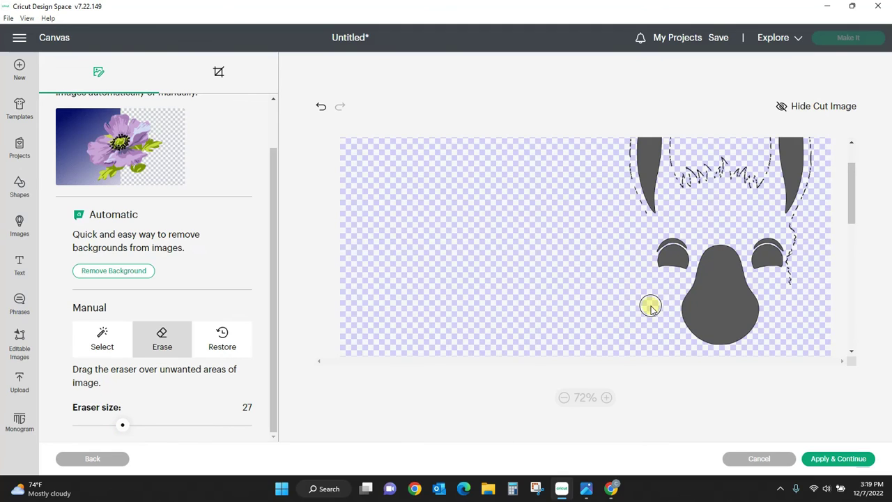
mouse_move(799, 304)
mouse_down()
mouse_move(799, 224)
mouse_move(820, 183)
mouse_move(852, 185)
mouse_up()
mouse_move(820, 240)
mouse_down()
mouse_move(823, 200)
mouse_move(820, 188)
mouse_move(822, 216)
mouse_move(811, 159)
mouse_move(774, 149)
mouse_move(764, 161)
mouse_move(761, 247)
mouse_move(741, 248)
mouse_move(738, 225)
mouse_move(738, 259)
mouse_move(733, 231)
mouse_move(706, 223)
mouse_move(703, 246)
mouse_move(733, 235)
mouse_move(686, 252)
mouse_move(676, 170)
mouse_move(667, 152)
mouse_move(654, 147)
mouse_move(623, 175)
mouse_move(627, 181)
mouse_move(630, 172)
mouse_move(624, 245)
mouse_move(640, 282)
mouse_move(630, 258)
mouse_up()
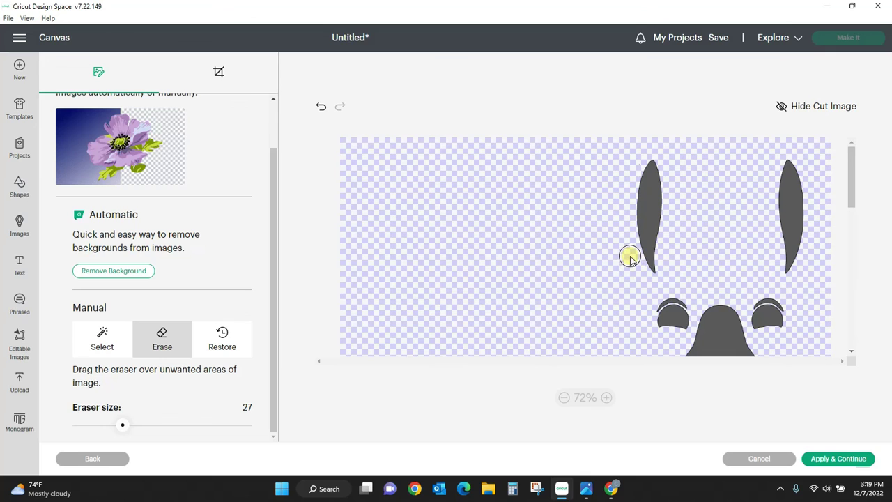
- Apply the erasures and upload the remaining ears, face, and lower legs as a Cut Image
click(834, 459)
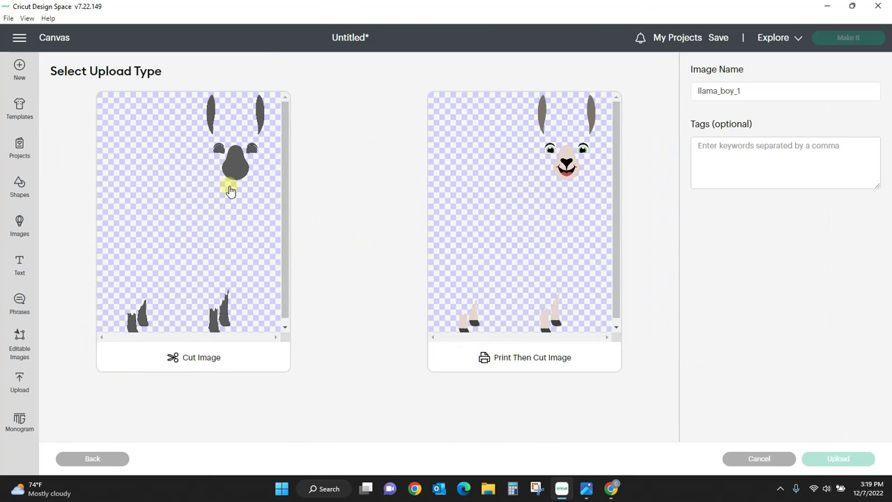
click(192, 258)
click(840, 461)
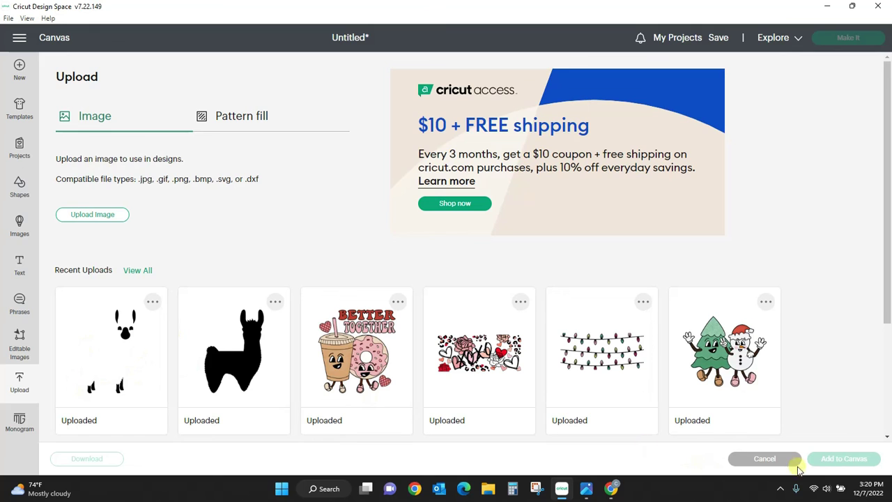
- Load the llama image for upload again and remove its gray body in the Background Remover
click(92, 215)
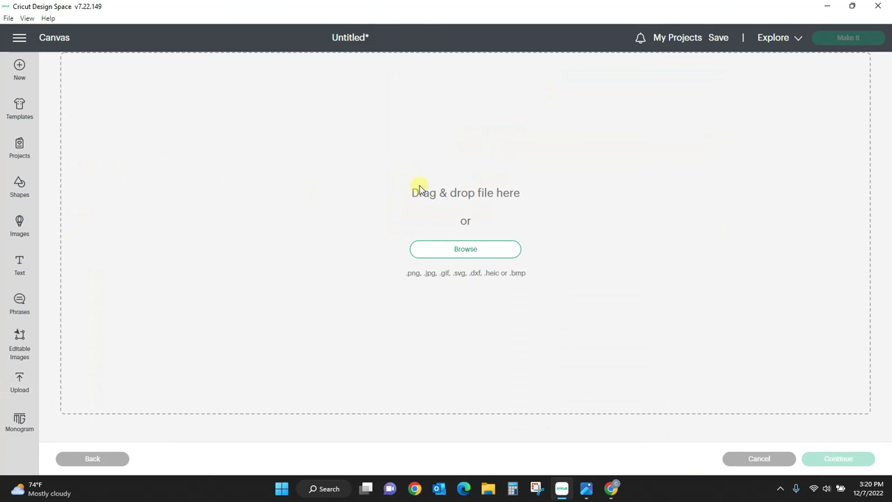
click(466, 250)
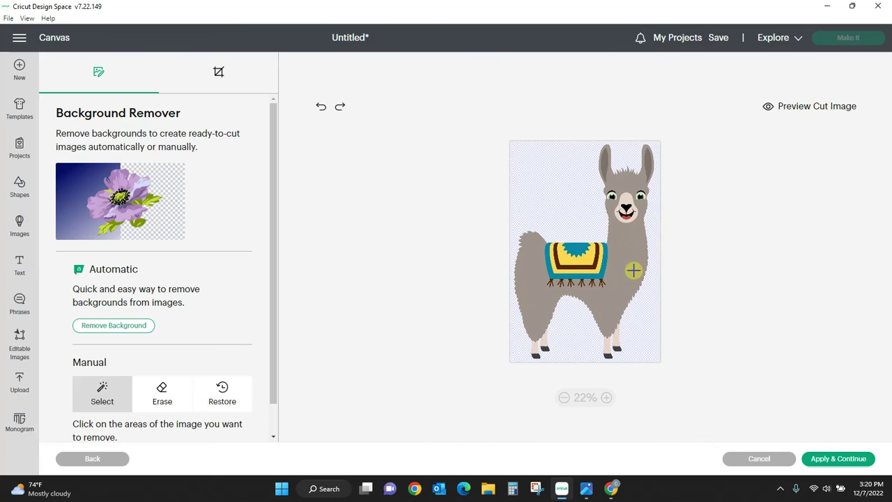
click(633, 270)
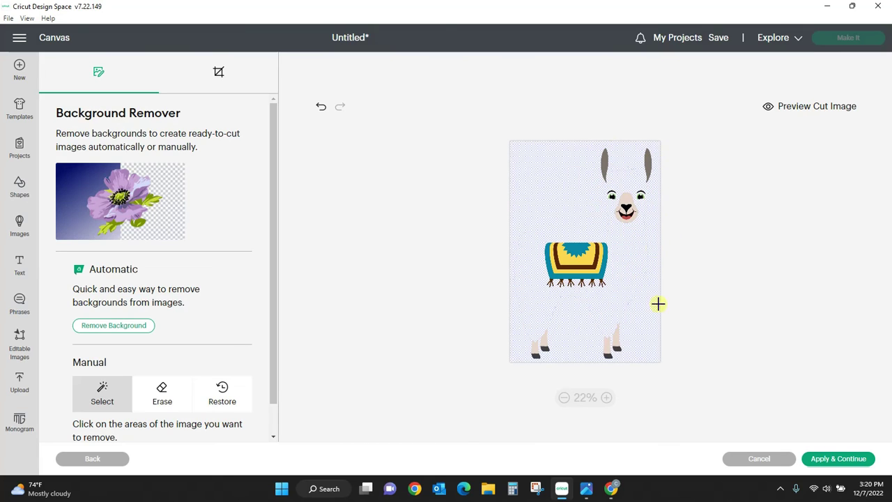
click(556, 286)
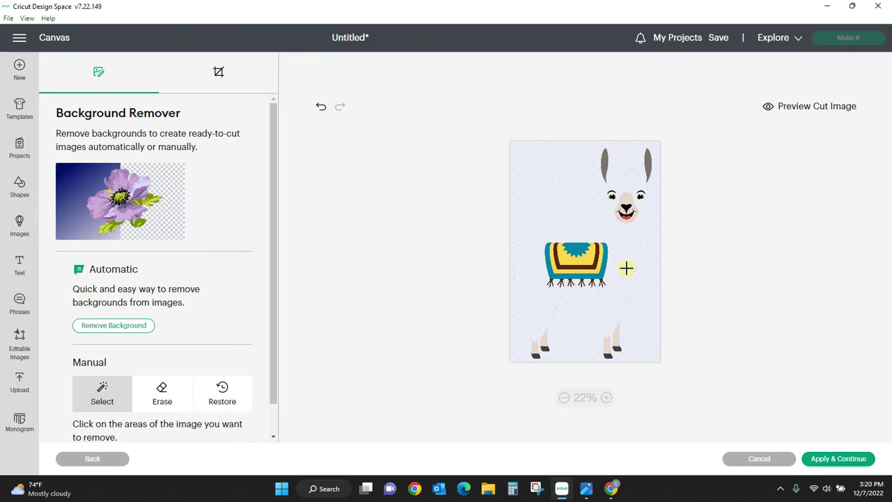
- Set the eraser size to 100 and erase the llama's ears, face, and lower legs, keeping the blanket
click(164, 396)
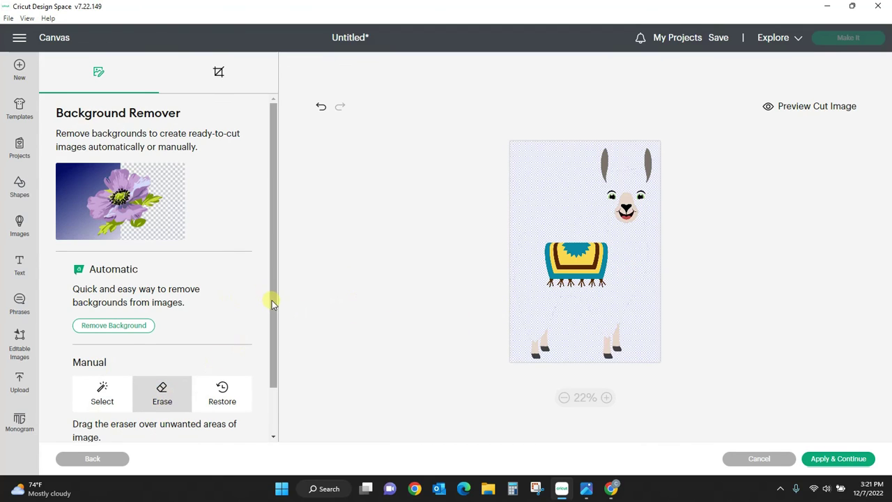
drag(272, 301, 272, 383)
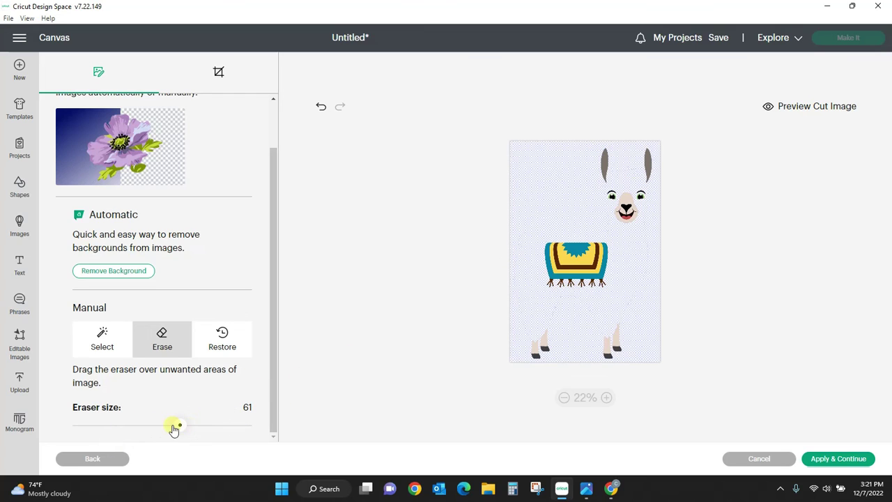
drag(175, 429, 253, 427)
mouse_move(597, 167)
mouse_down()
mouse_move(639, 157)
mouse_move(616, 172)
mouse_move(658, 160)
mouse_move(663, 180)
mouse_move(630, 218)
mouse_up()
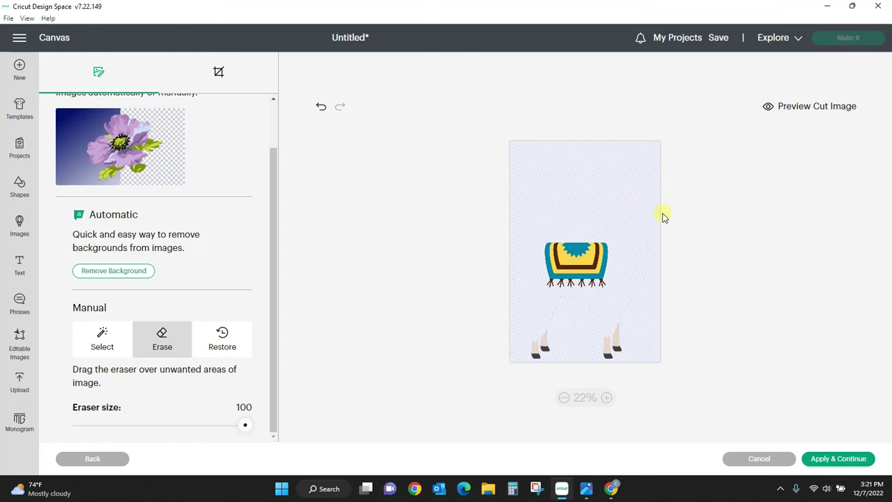
mouse_move(617, 375)
mouse_down()
mouse_move(631, 343)
mouse_move(621, 327)
mouse_move(596, 355)
mouse_move(472, 358)
mouse_move(571, 342)
mouse_up()
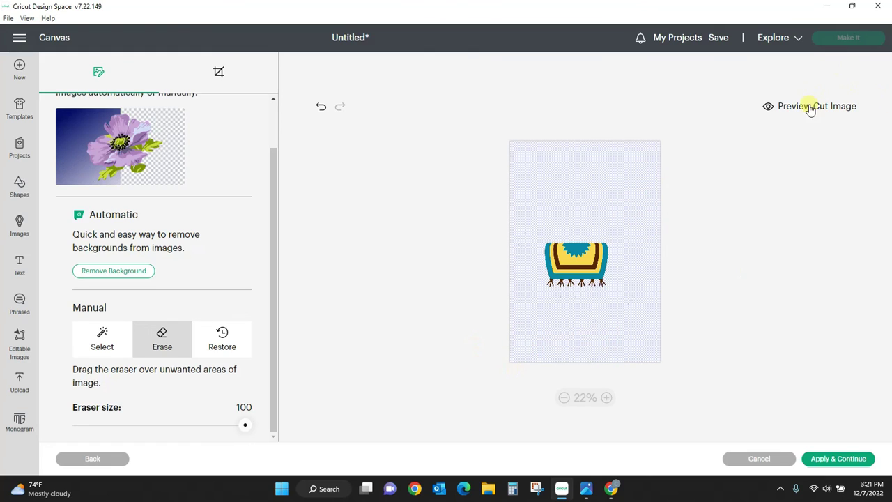
- Preview the cut image and erase the leftover outlines of the llama's neck and tail away from the blanket
click(606, 398)
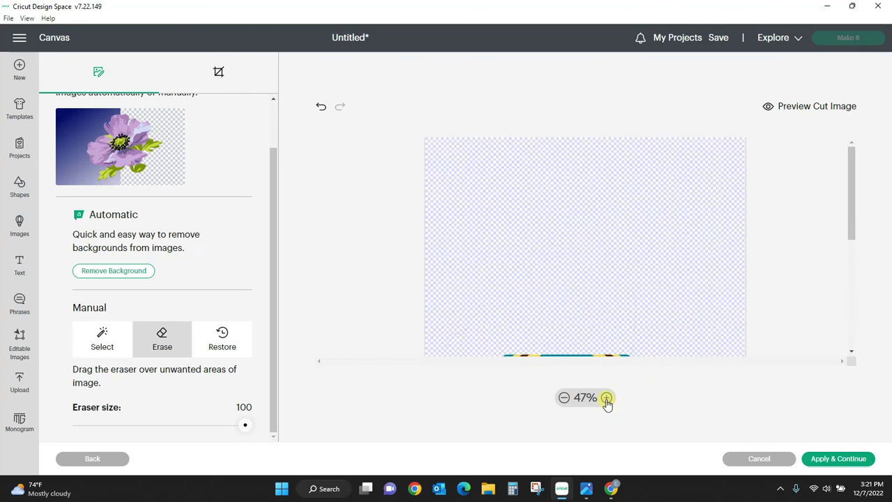
click(607, 397)
drag(849, 162, 846, 202)
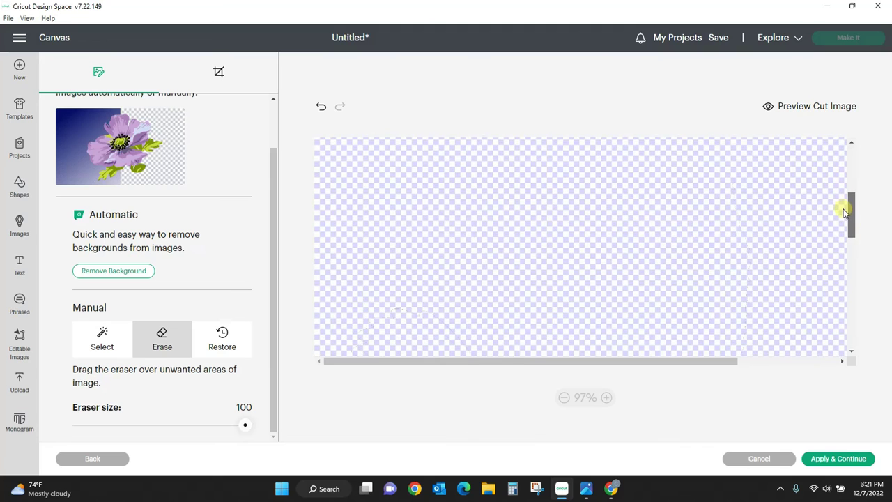
click(821, 106)
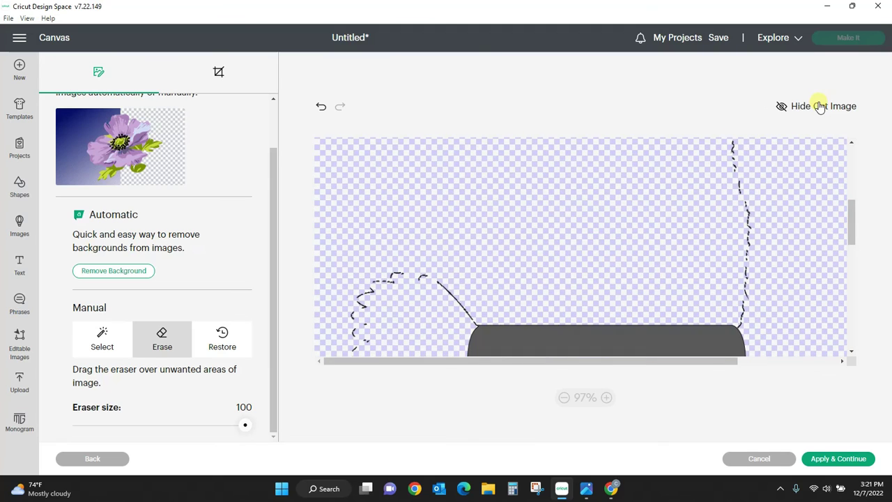
click(563, 398)
click(563, 398)
mouse_move(813, 281)
mouse_down()
mouse_move(705, 188)
mouse_move(634, 285)
mouse_move(586, 243)
mouse_move(537, 241)
mouse_move(461, 261)
mouse_move(446, 175)
mouse_move(534, 293)
mouse_up()
scroll(535, 298, up, 2)
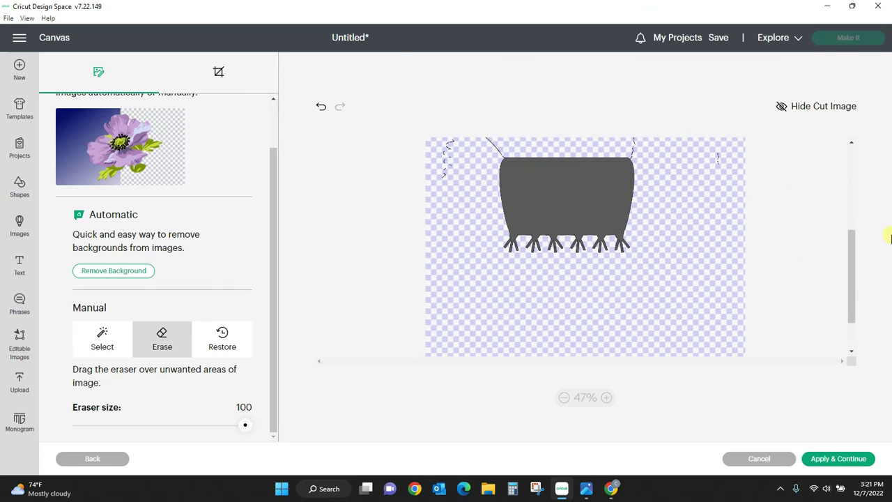
drag(851, 275, 848, 212)
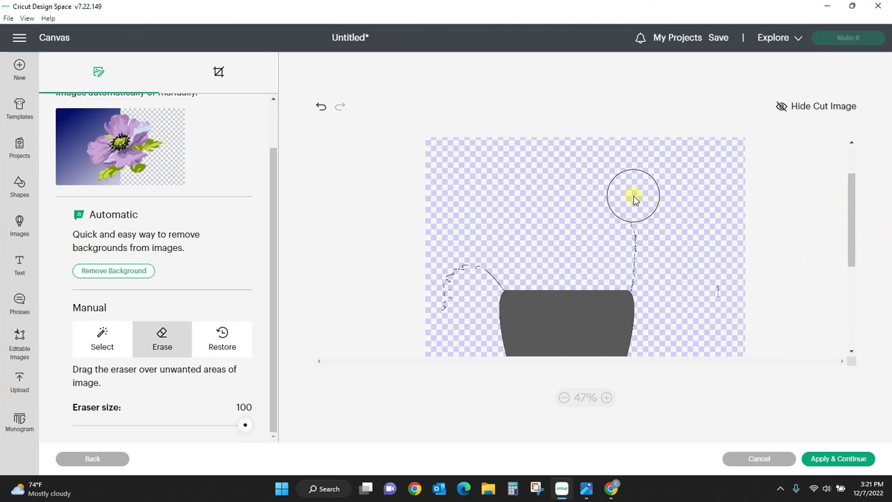
mouse_move(634, 195)
mouse_down()
mouse_move(703, 273)
mouse_move(710, 298)
mouse_move(654, 226)
mouse_move(562, 224)
mouse_move(493, 235)
mouse_move(456, 265)
mouse_move(440, 294)
mouse_up()
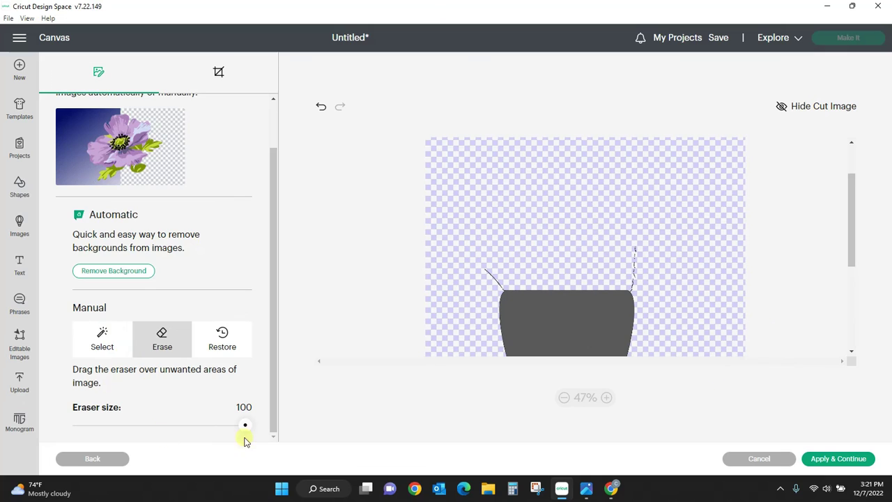
- Set the eraser size to 67 and erase the stray lines attached to the blanket's upper corners
drag(246, 427, 189, 427)
mouse_move(502, 259)
mouse_down()
mouse_move(488, 265)
mouse_move(494, 275)
mouse_move(524, 255)
mouse_move(642, 245)
mouse_move(634, 263)
mouse_move(645, 279)
mouse_move(725, 250)
mouse_up()
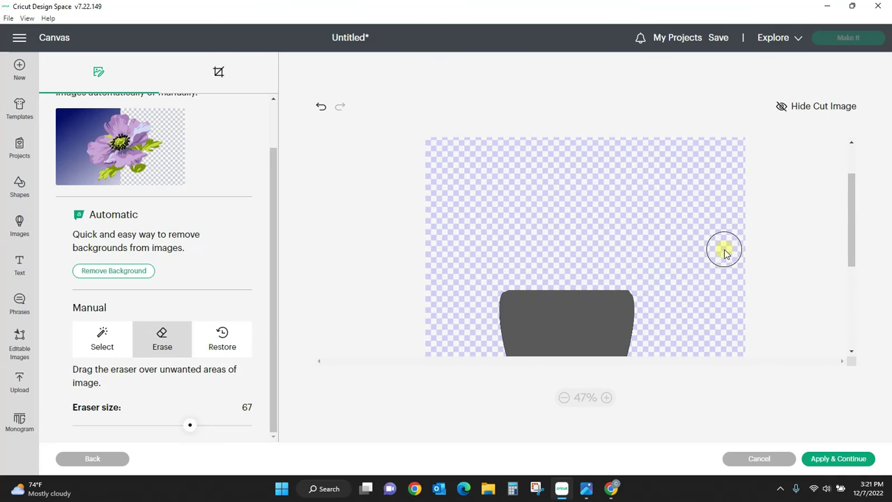
drag(853, 193, 854, 229)
- Apply the erasures and upload the blanket as a Cut Image
click(844, 458)
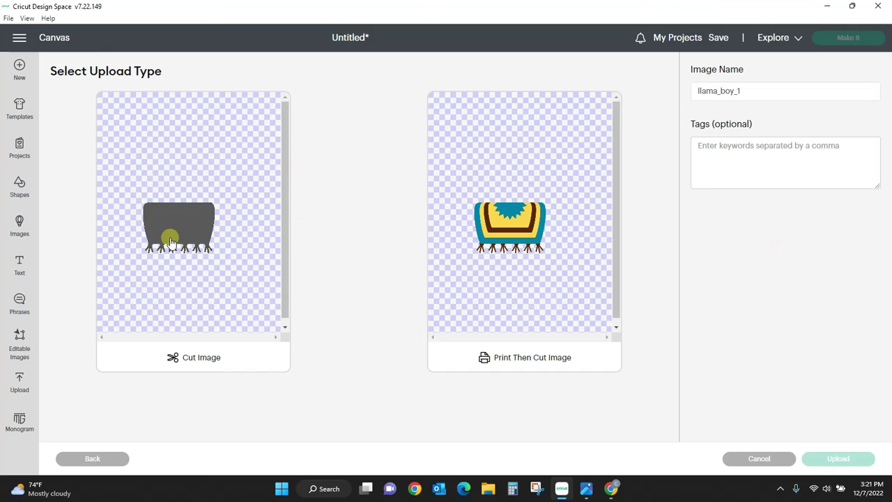
click(174, 237)
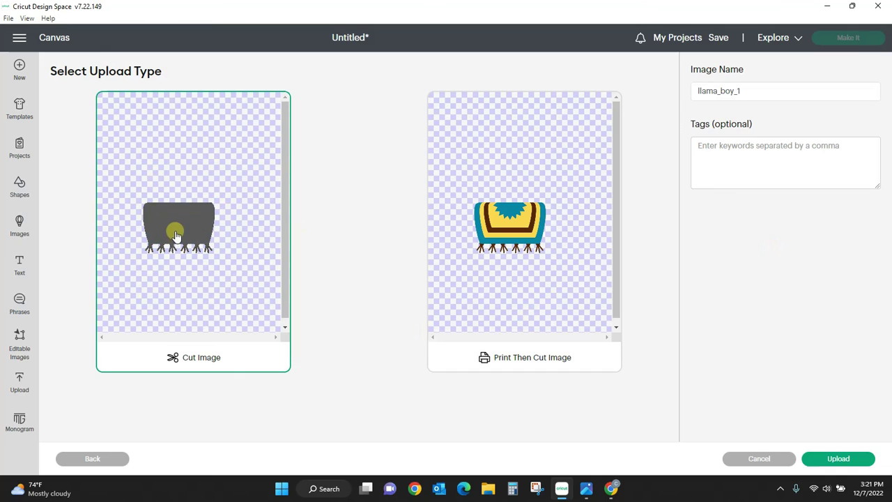
click(826, 461)
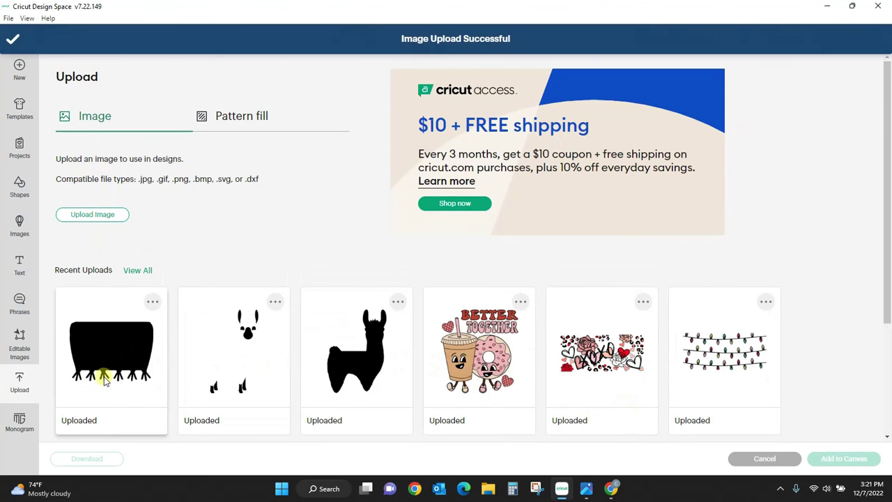
- Add the uploaded blanket, the face-and-legs details, and the llama body to the canvas together
click(107, 348)
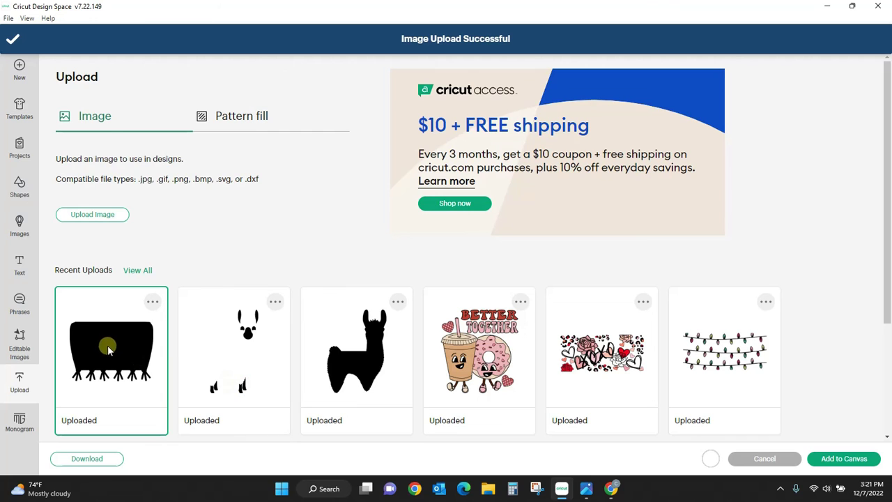
click(219, 354)
click(354, 351)
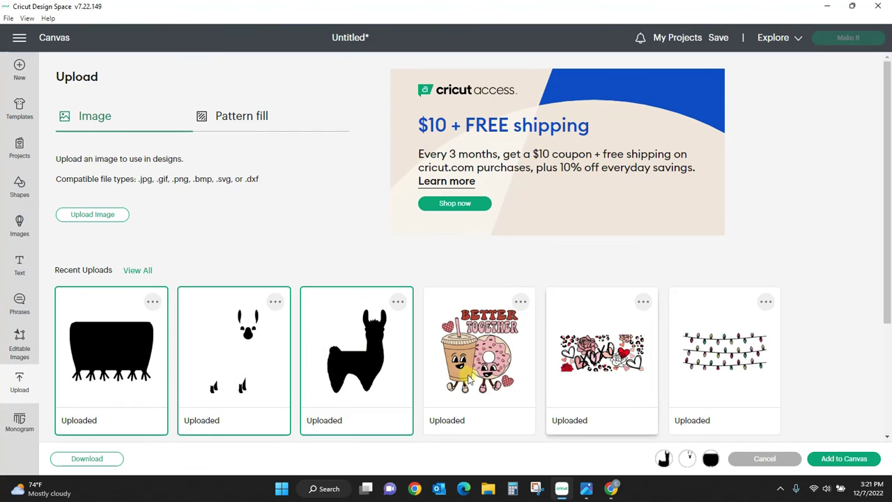
click(841, 460)
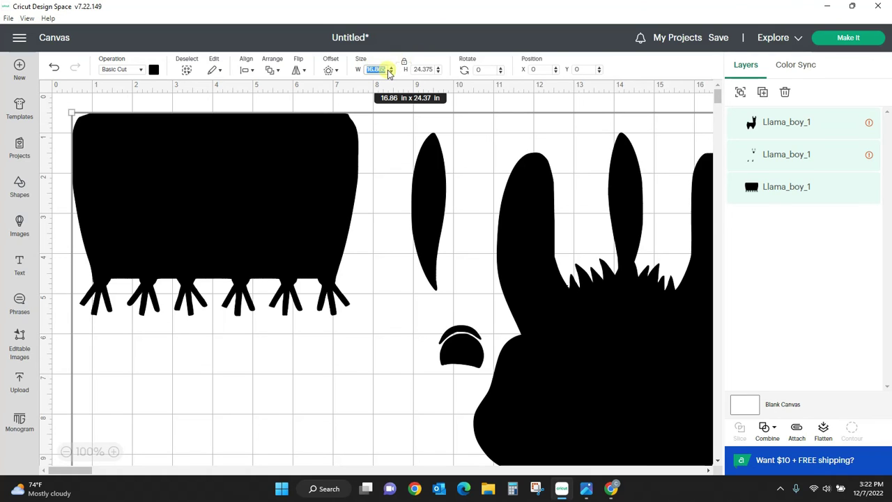
- Resize the three selected llama pieces together to a width of 8 in
key(BackSpace)
text(8)
key(Return)
click(441, 260)
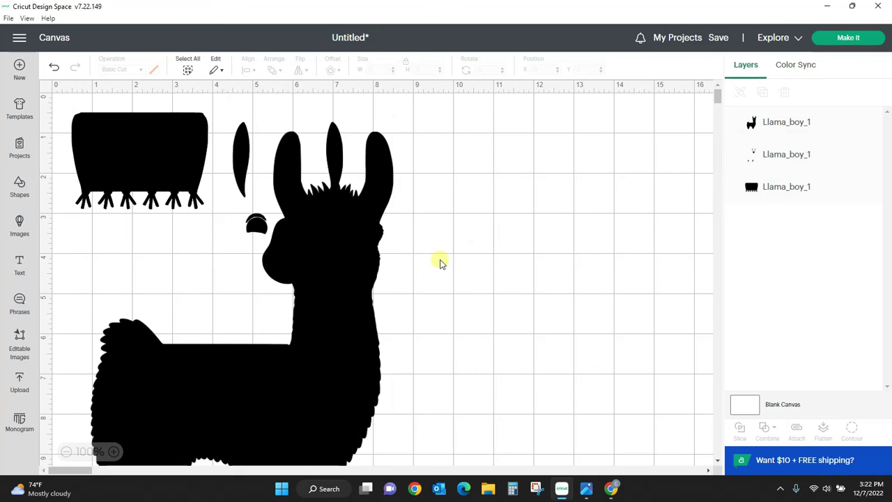
- Spread the llama body, the face details, and the blanket apart on the canvas
drag(380, 282, 643, 277)
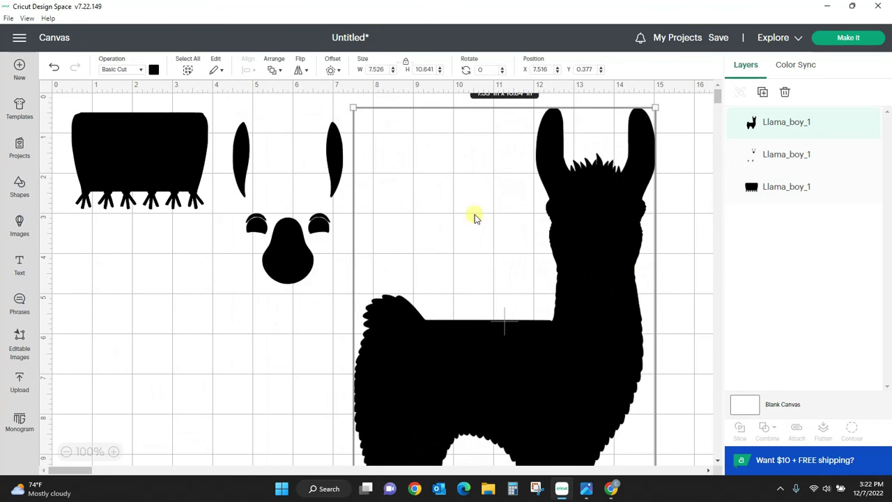
drag(295, 255, 441, 250)
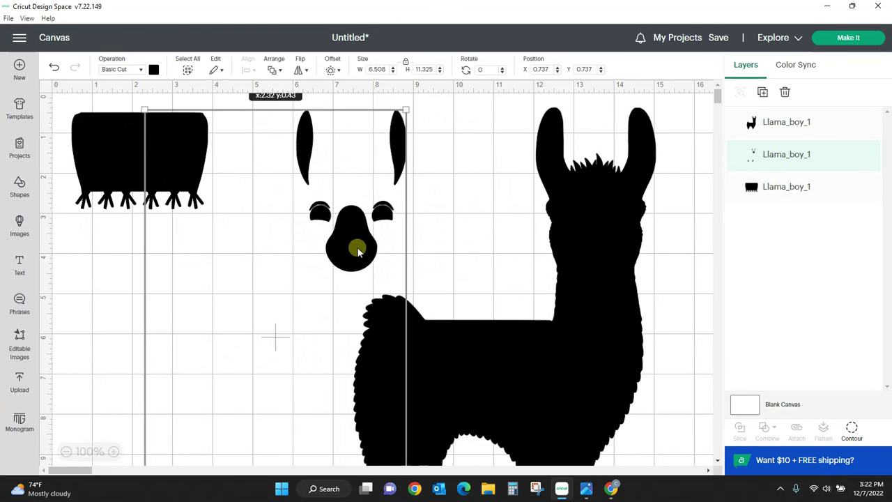
drag(358, 249, 398, 246)
drag(119, 189, 177, 224)
- Rename the llama body layer as base and color it light gray
click(570, 351)
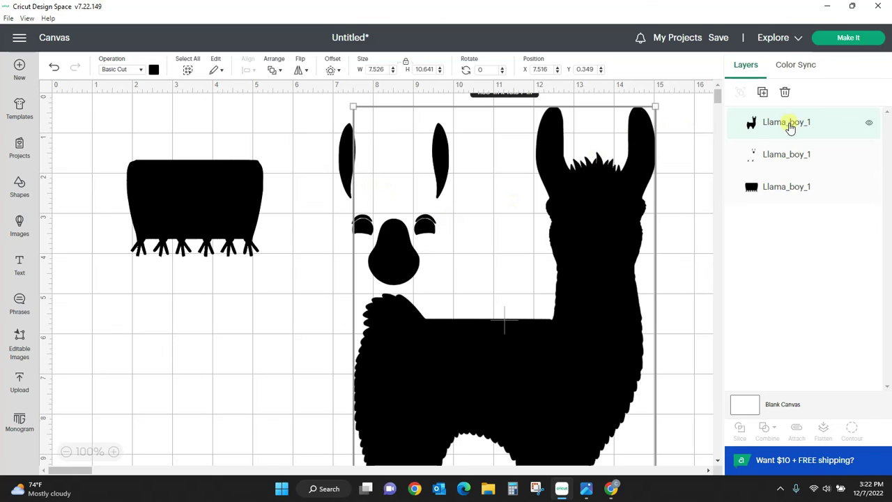
double_click(792, 125)
text(base)
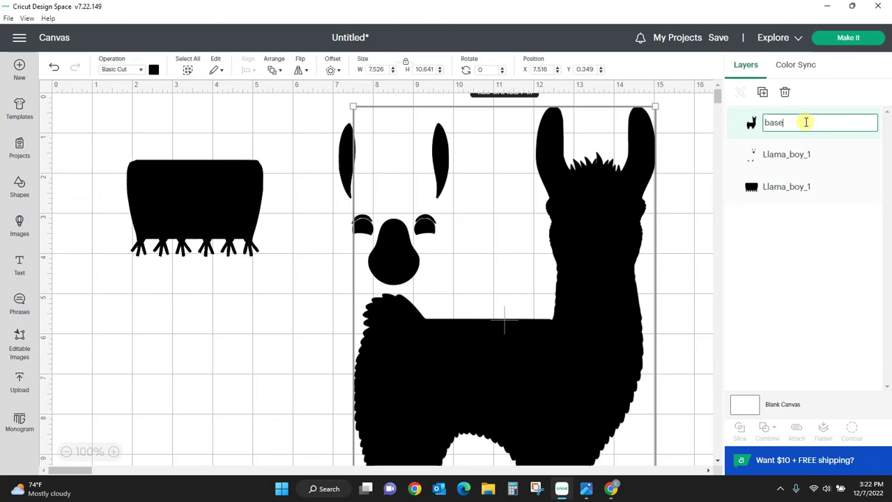
key(Return)
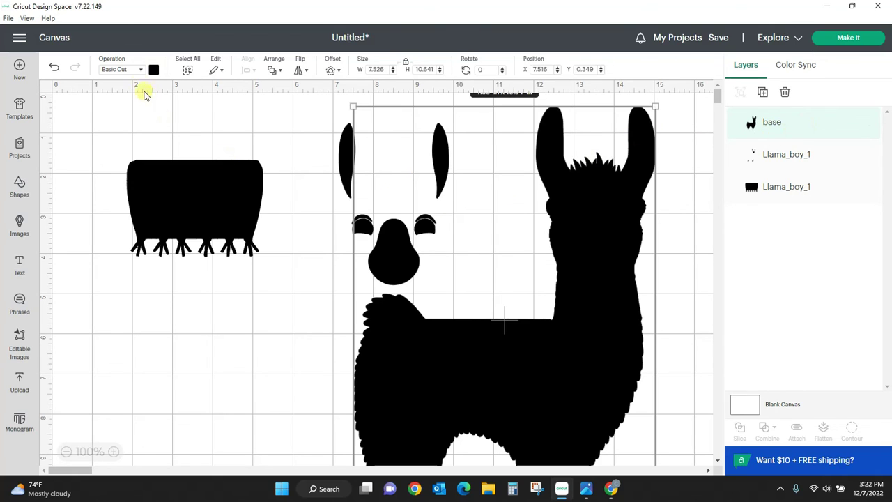
click(153, 70)
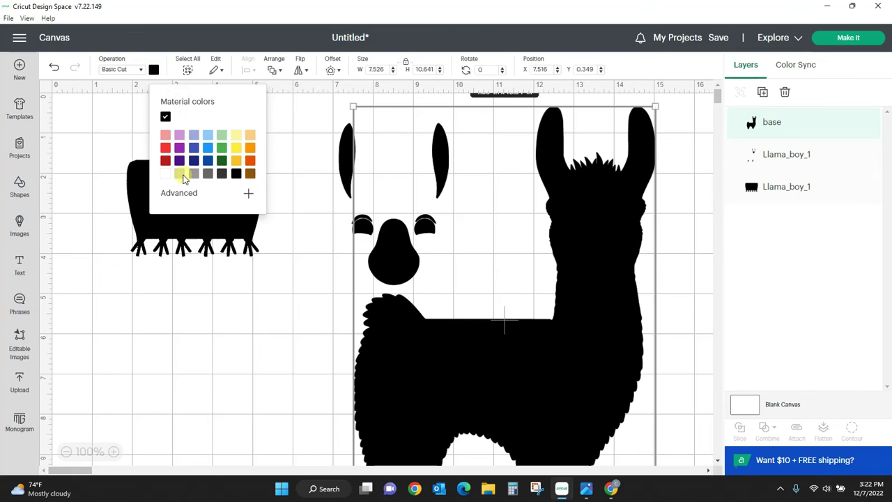
click(180, 175)
click(163, 363)
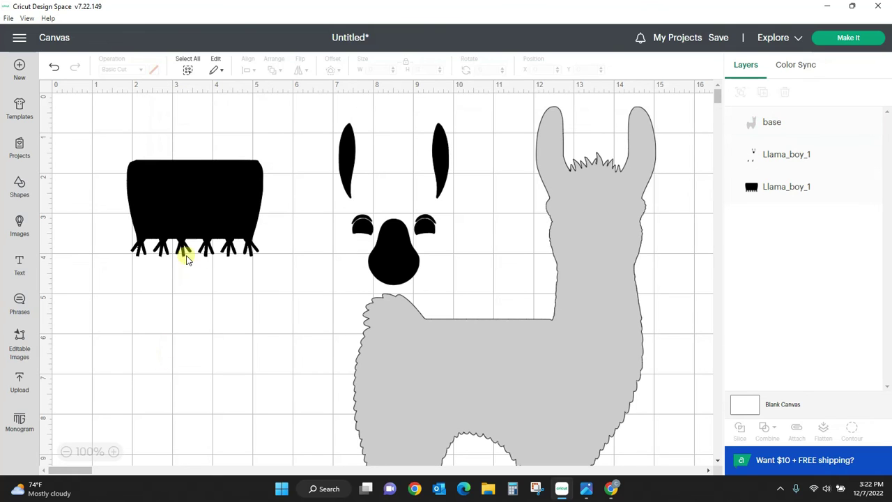
- Rename the blanket shape's layer as blanket
click(192, 216)
click(168, 198)
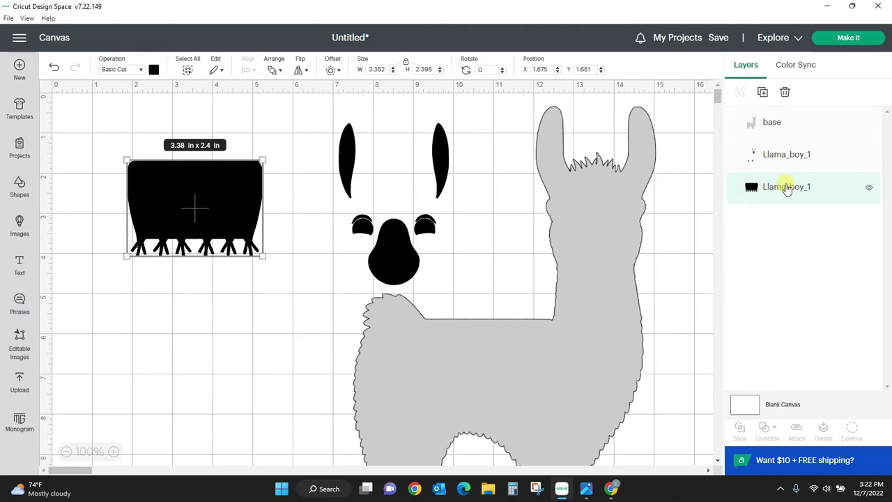
double_click(787, 187)
text(blanket)
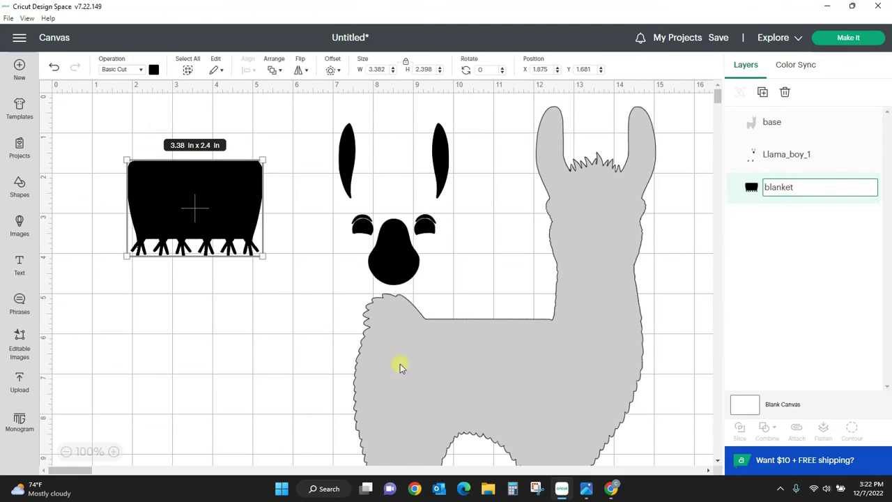
click(231, 376)
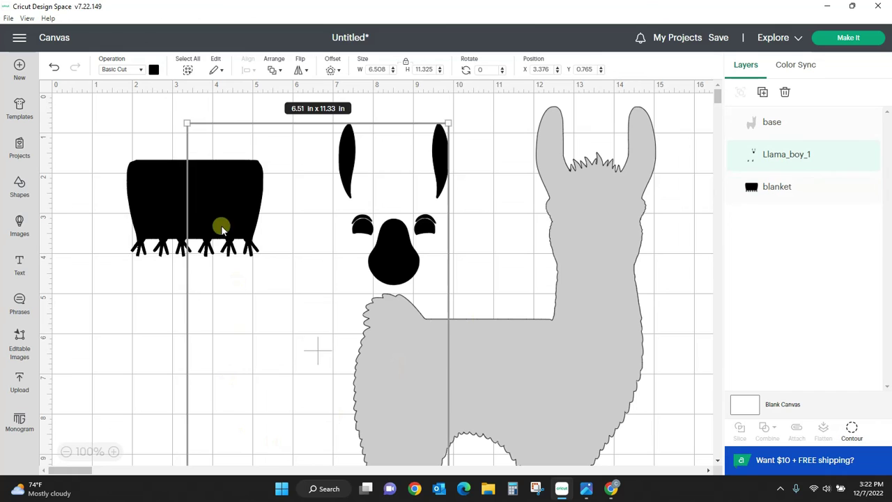
- Color the blanket salmon pink and position it on the llama's back
click(160, 206)
click(152, 70)
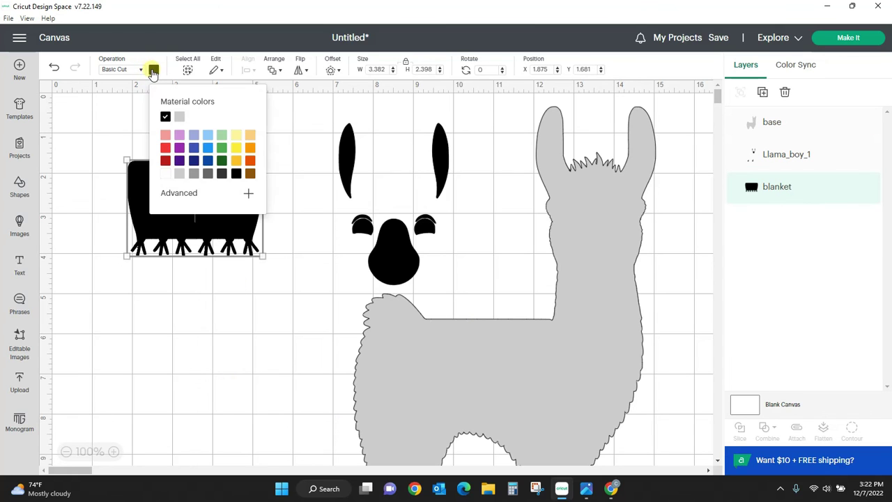
click(165, 136)
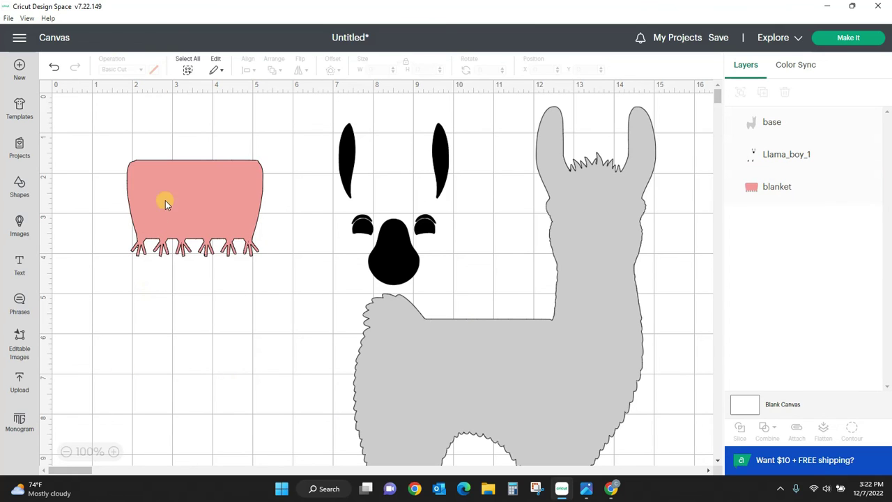
drag(163, 202, 439, 379)
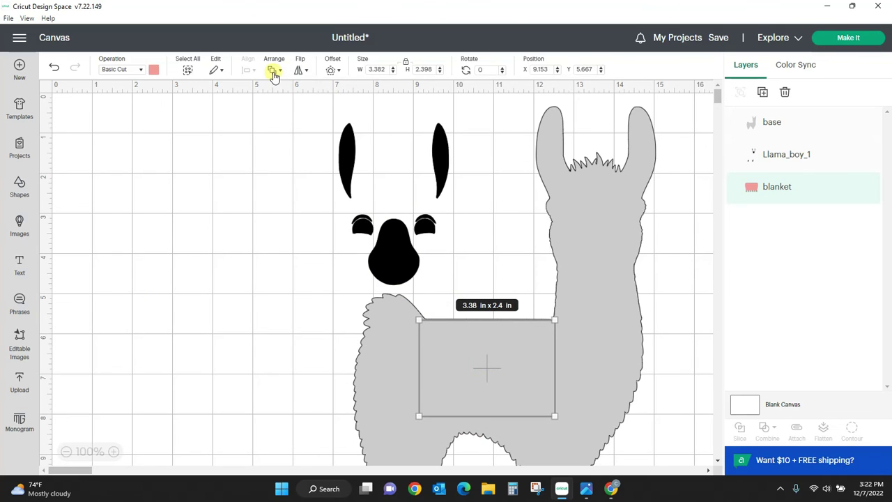
- Bring the blanket layer forward to the top of the layer stack and nudge it into place on the llama's back
click(275, 73)
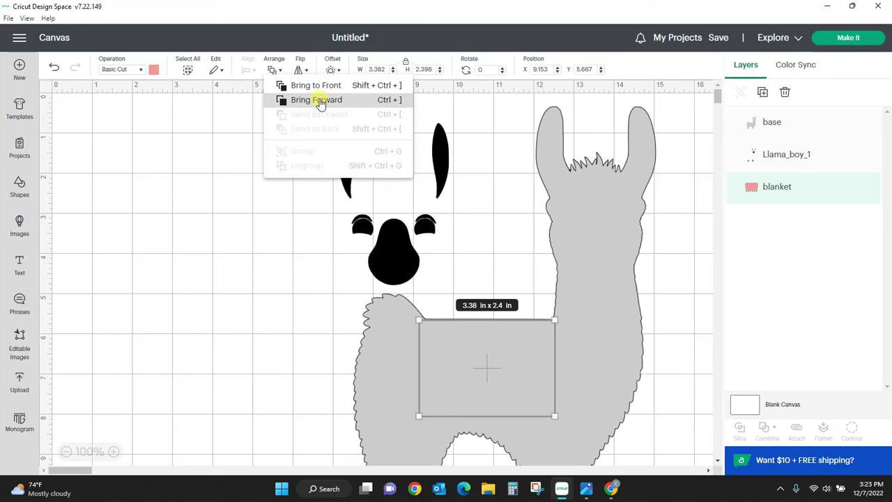
click(320, 103)
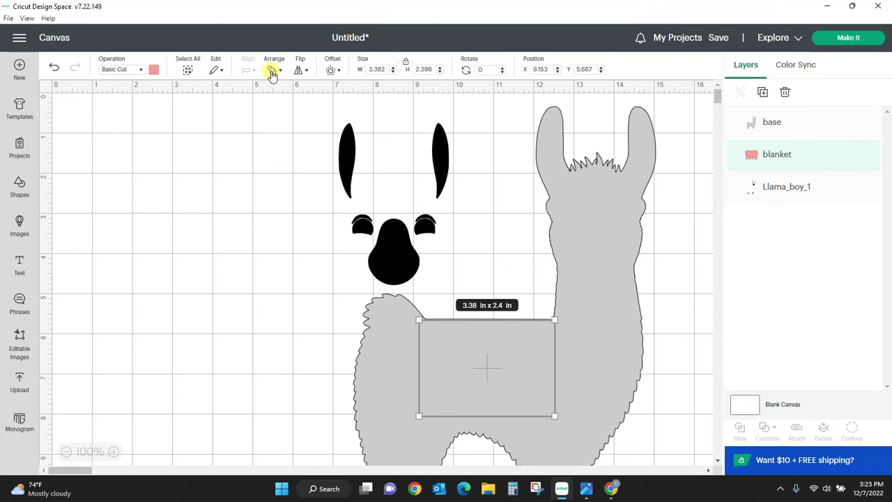
click(271, 71)
click(292, 103)
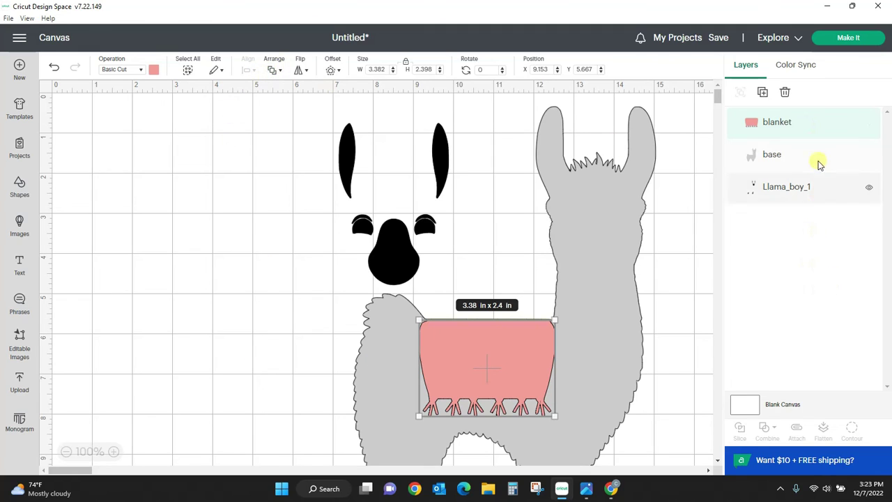
drag(816, 126, 821, 242)
drag(822, 200, 809, 113)
click(663, 331)
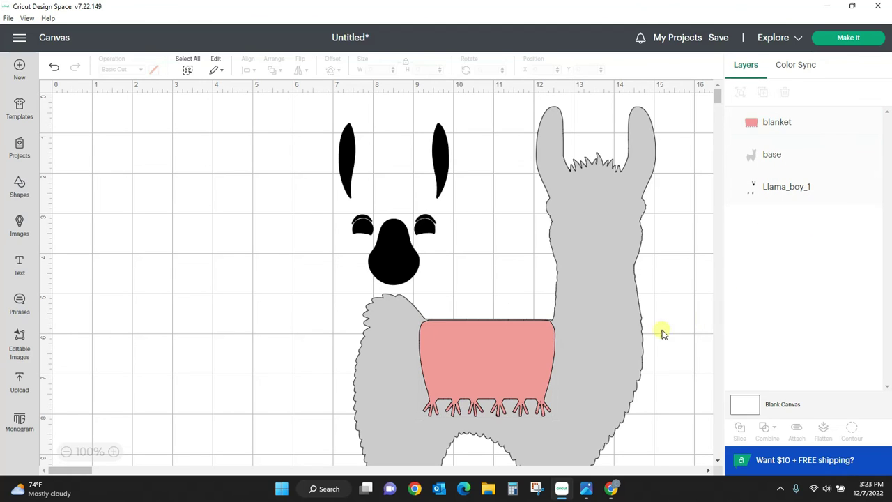
drag(470, 360, 472, 363)
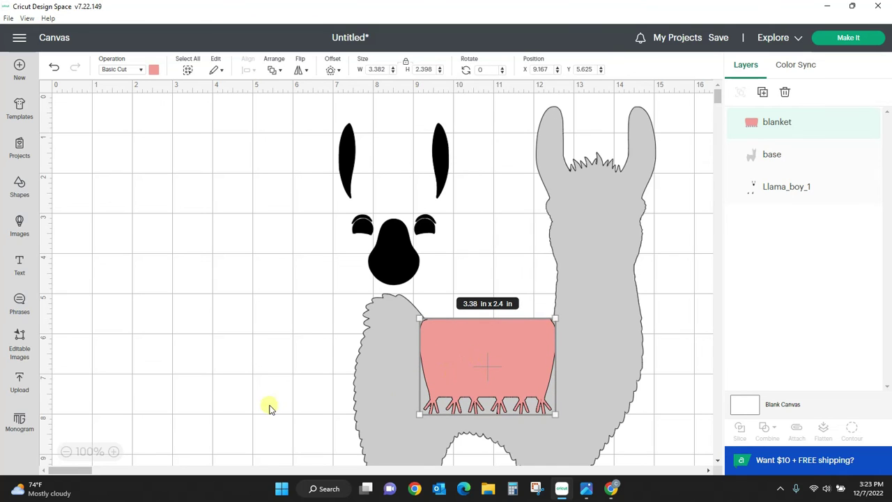
- Move the black face and leg details clear of the llama body and color them pale yellow (#f7f1b4)
click(403, 237)
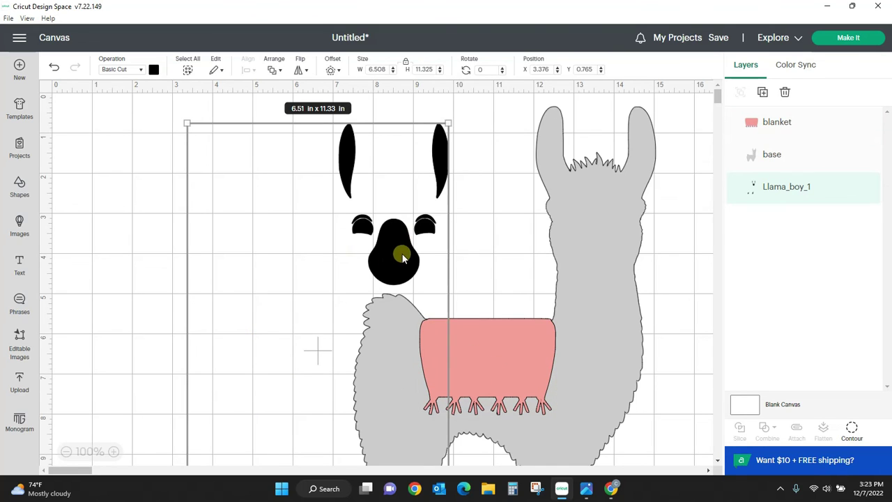
drag(403, 237, 326, 176)
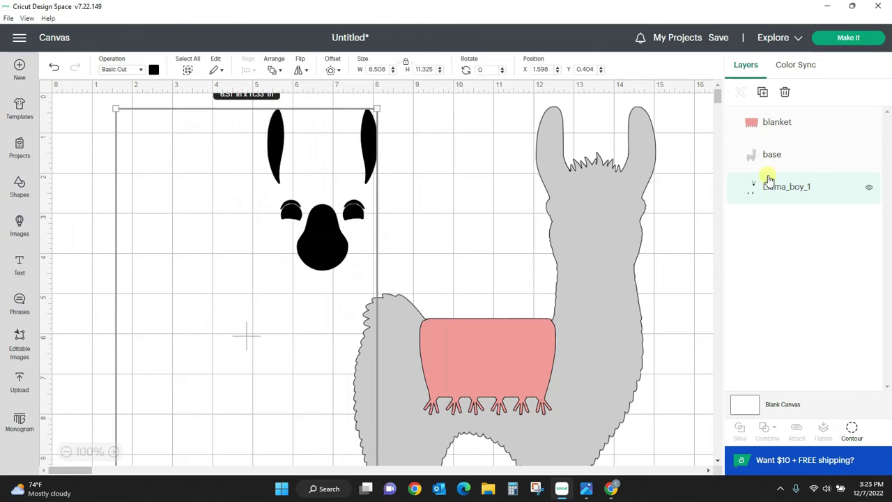
mouse_move(721, 103)
mouse_down()
mouse_move(721, 119)
mouse_move(718, 95)
mouse_up()
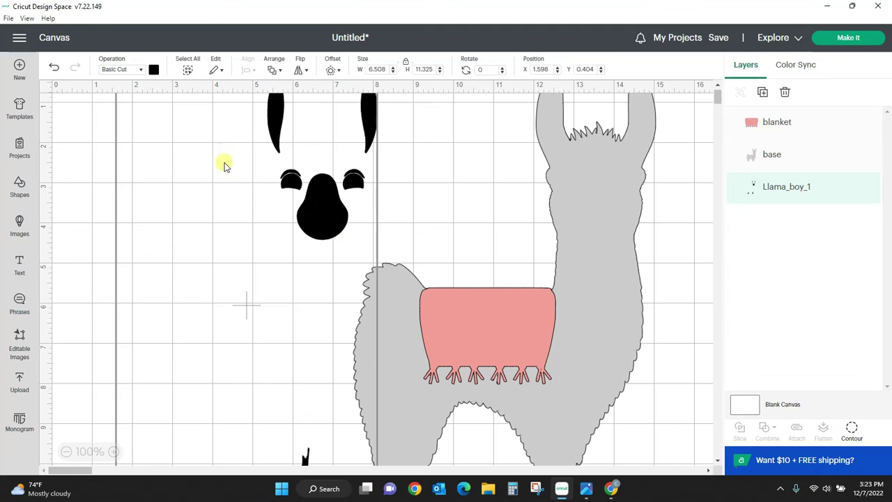
click(154, 69)
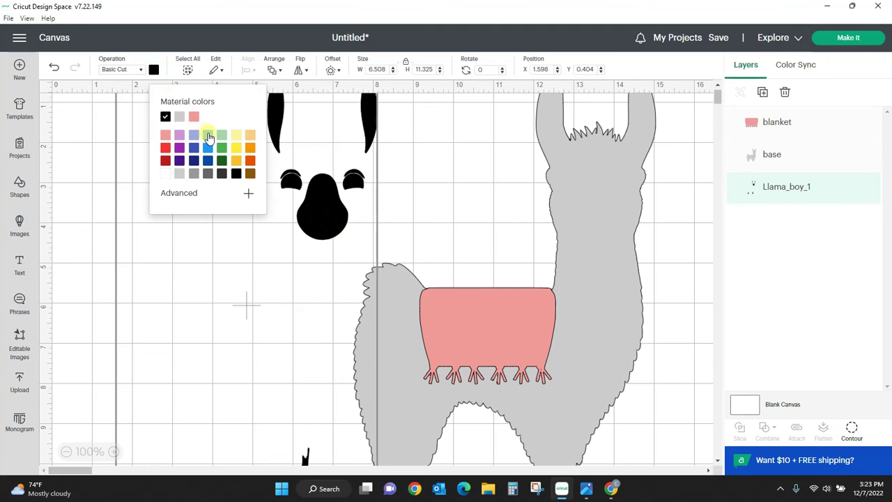
click(237, 137)
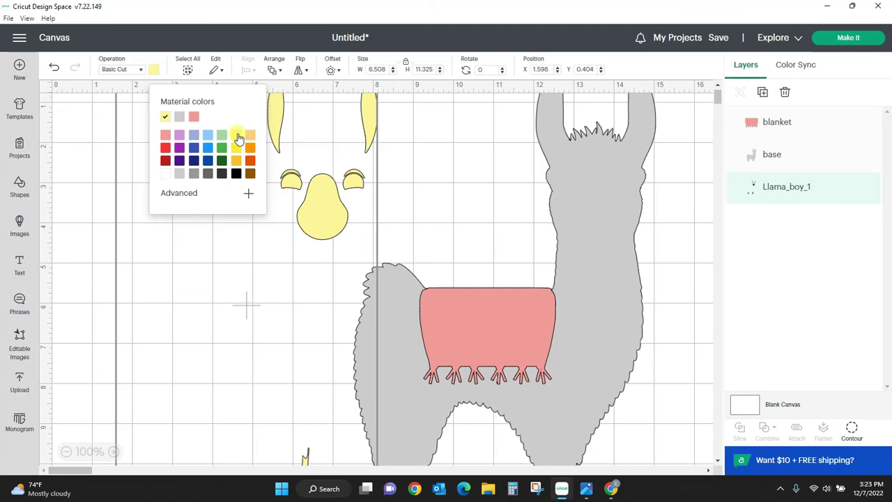
click(248, 193)
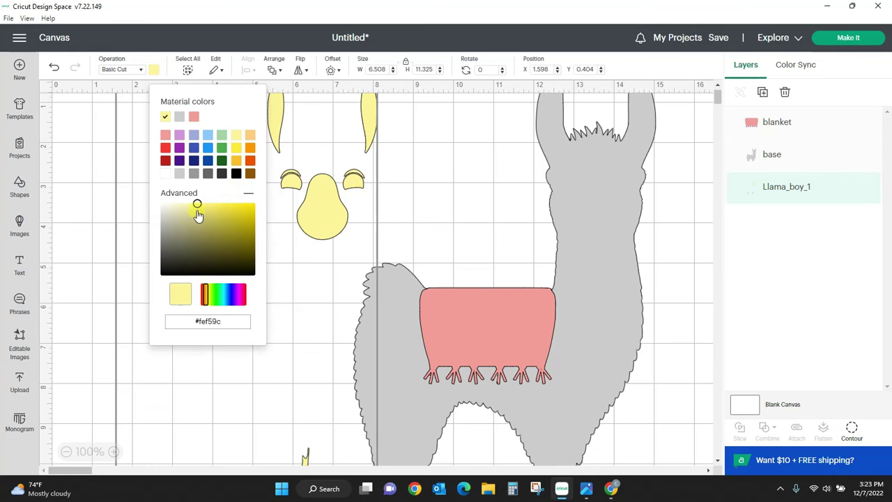
drag(197, 207, 187, 210)
click(75, 124)
- Place the yellow details layer on top of the other layers and align it with the llama's head and legs
drag(324, 222, 618, 224)
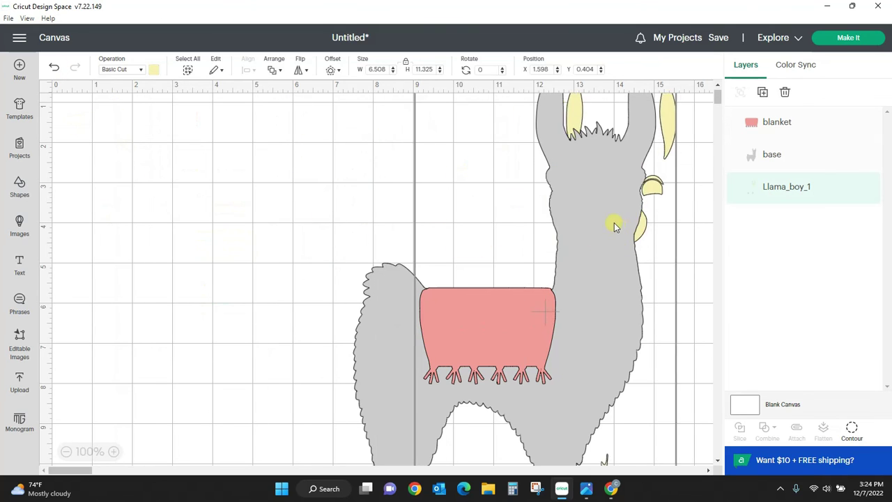
drag(830, 194, 829, 102)
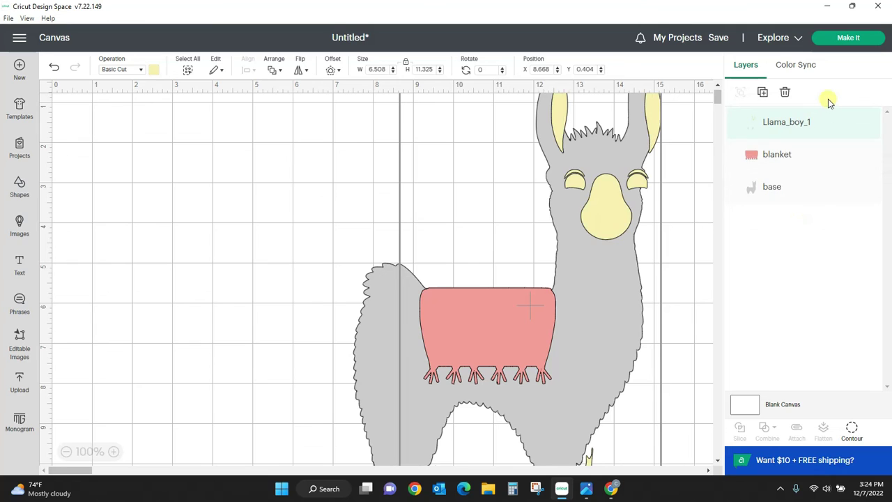
drag(610, 225, 603, 223)
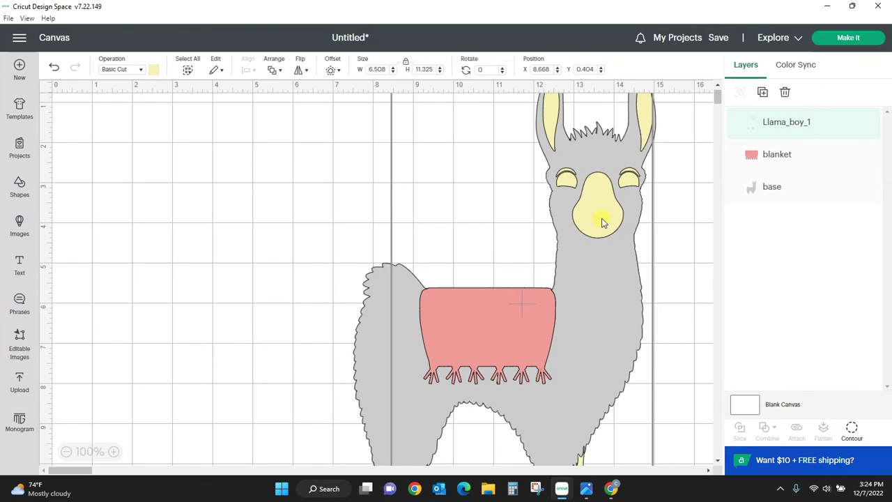
scroll(716, 106, down, 5)
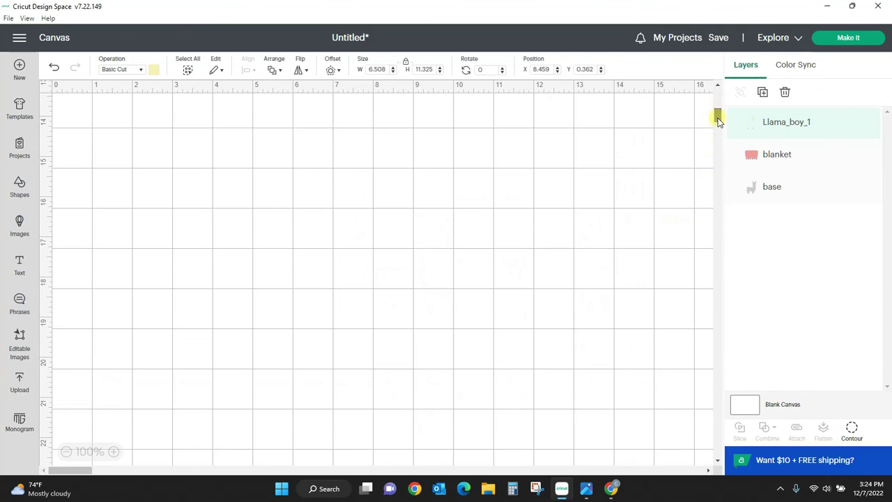
scroll(718, 109, up, 3)
drag(564, 291, 563, 298)
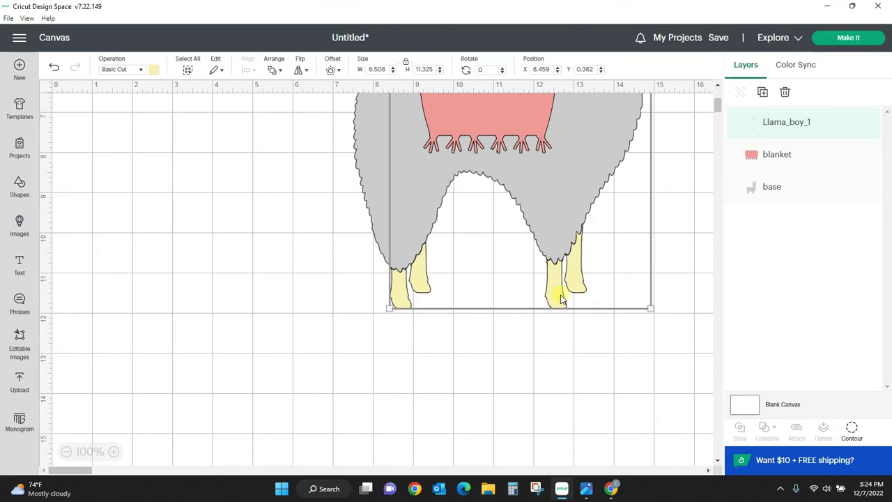
click(577, 403)
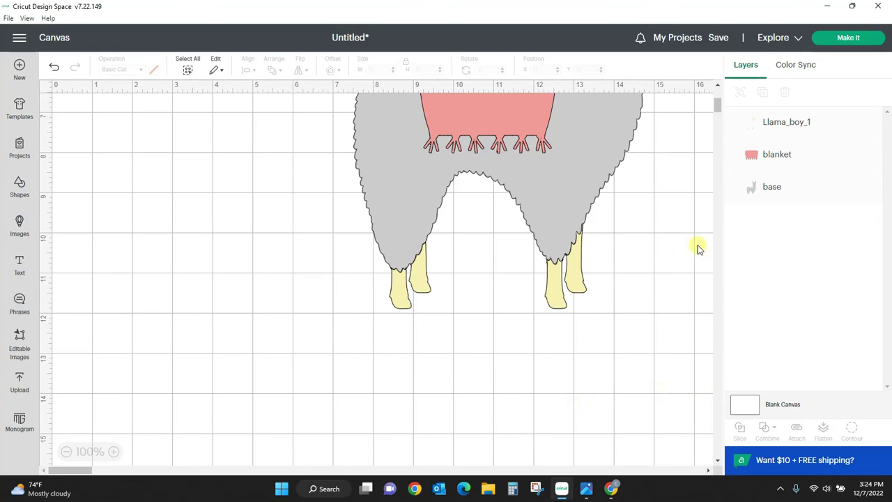
drag(717, 108, 718, 90)
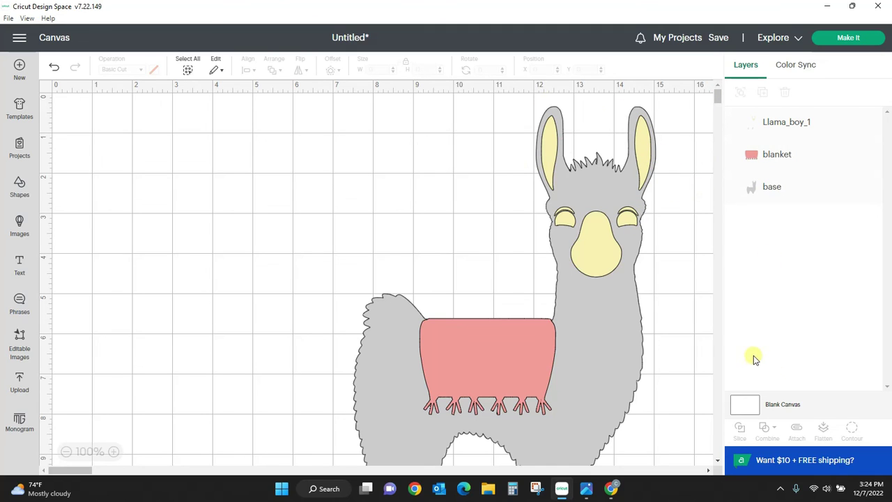
- Rename the yellow details layer as legs
click(601, 262)
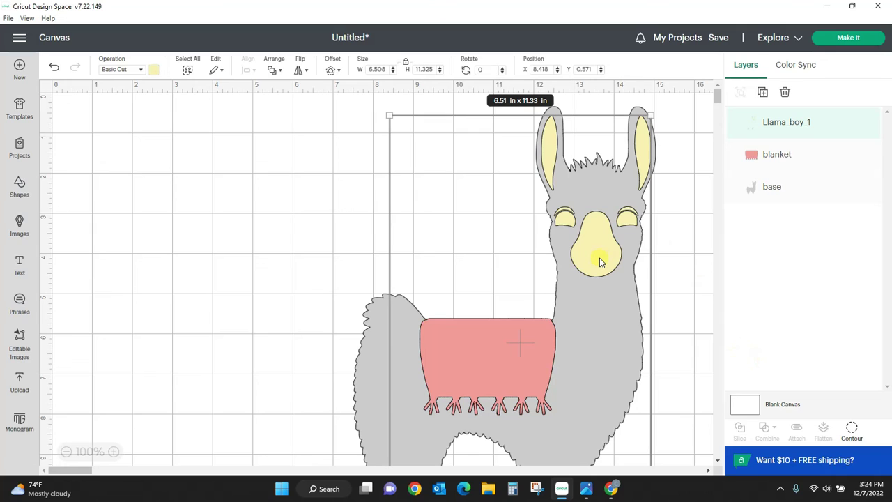
double_click(796, 125)
text(let)
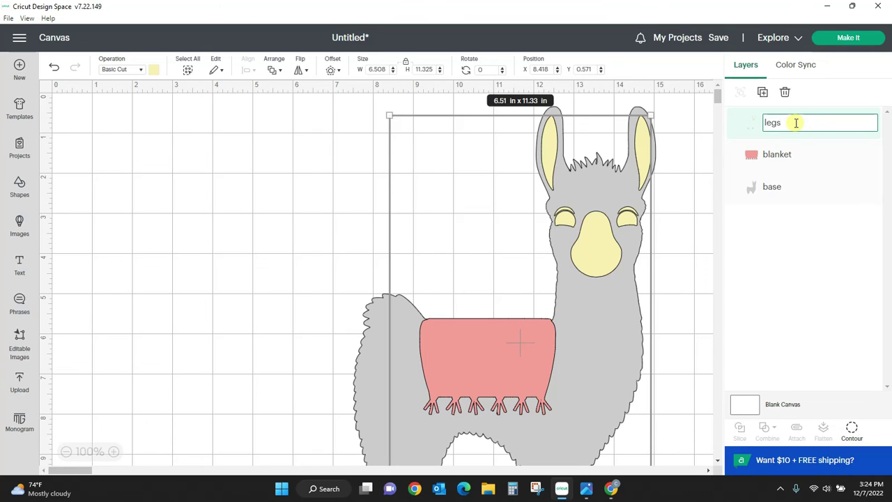
click(679, 302)
- Duplicate the legs layer
click(781, 126)
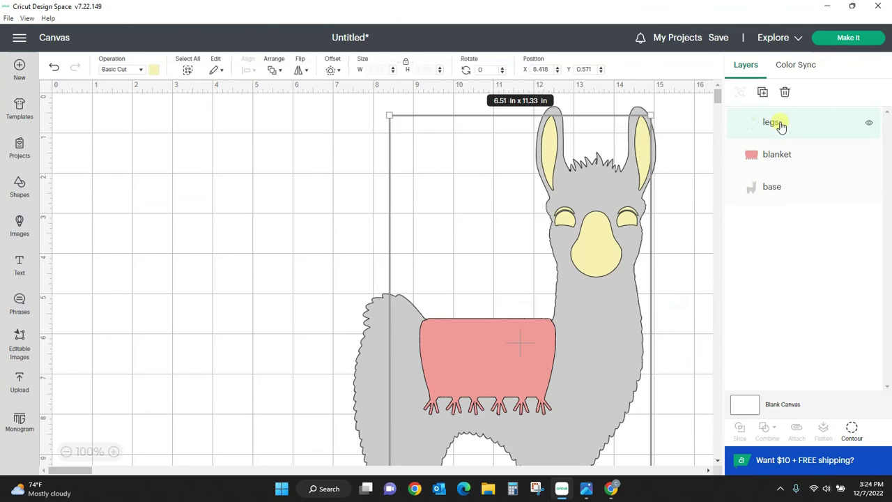
right_click(780, 126)
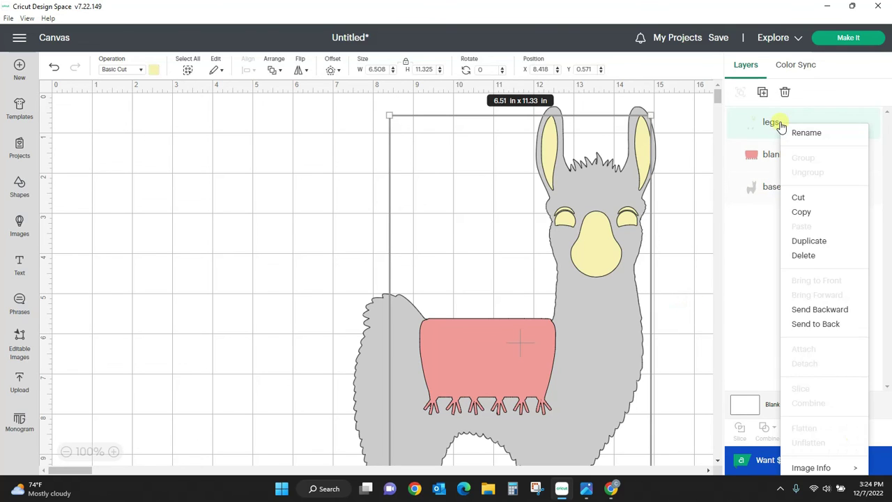
click(809, 241)
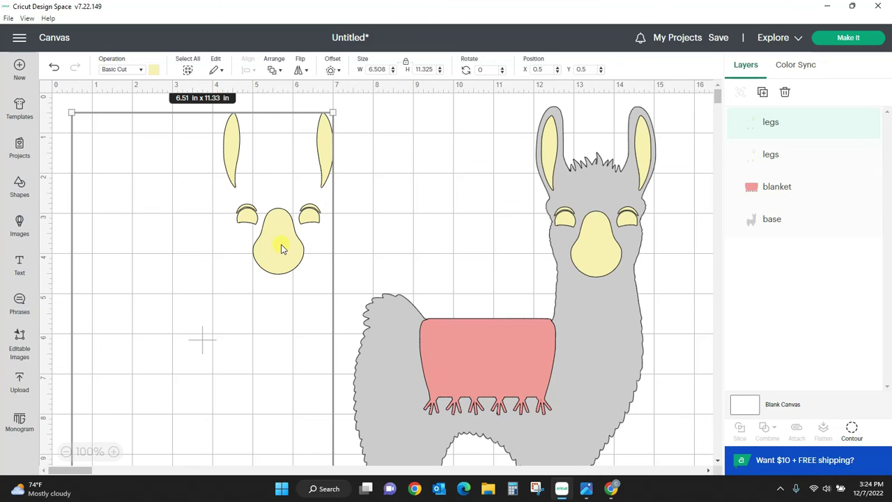
- Hide the nose, leg, and inner ear contours of the duplicated layer, keeping only the eyes
click(852, 431)
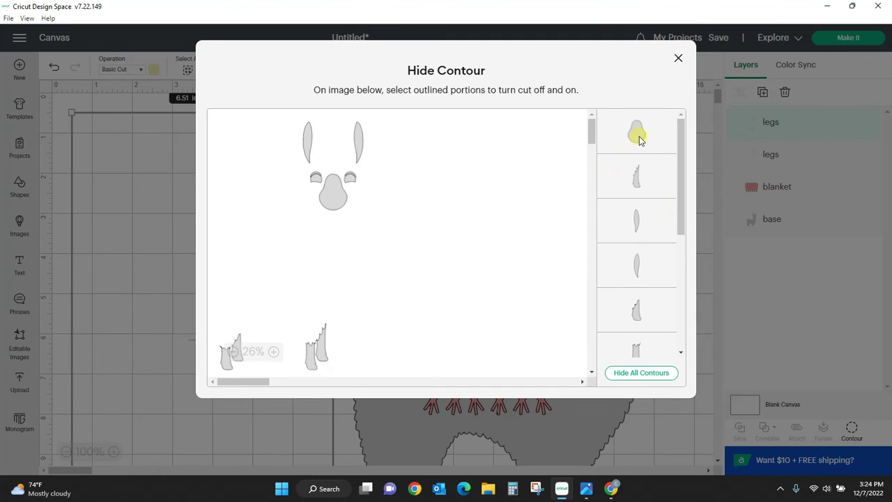
click(639, 136)
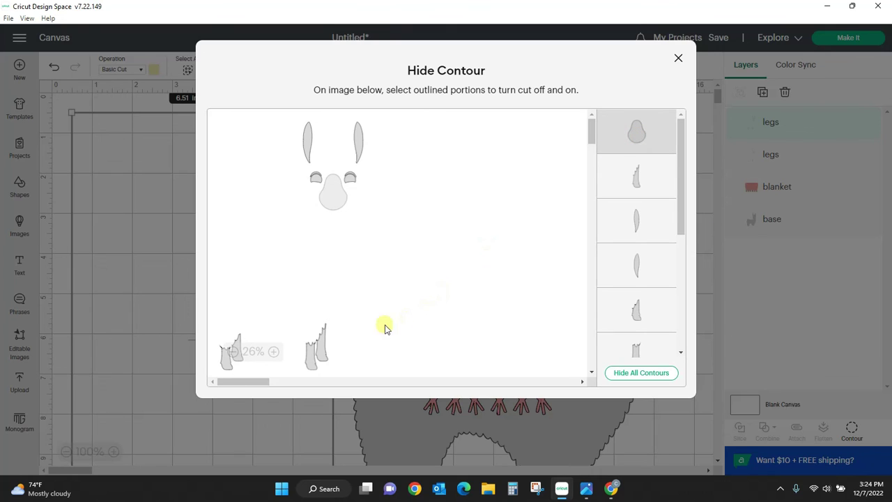
click(322, 349)
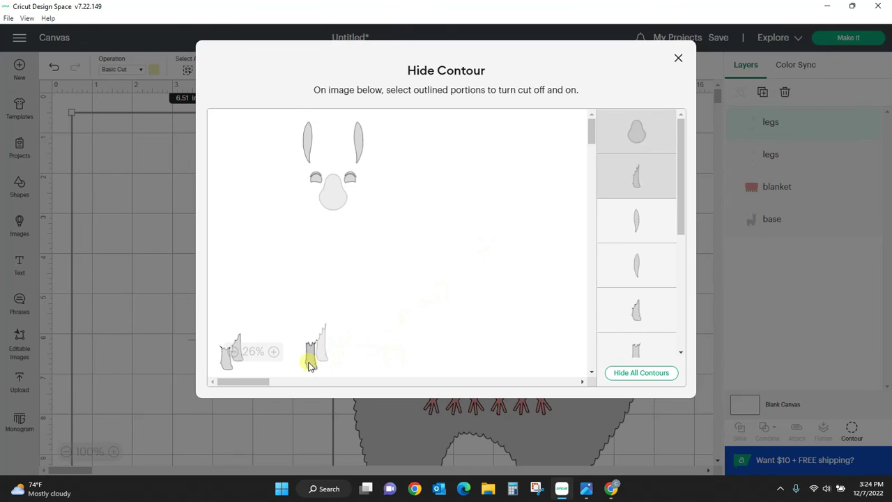
click(311, 357)
click(224, 361)
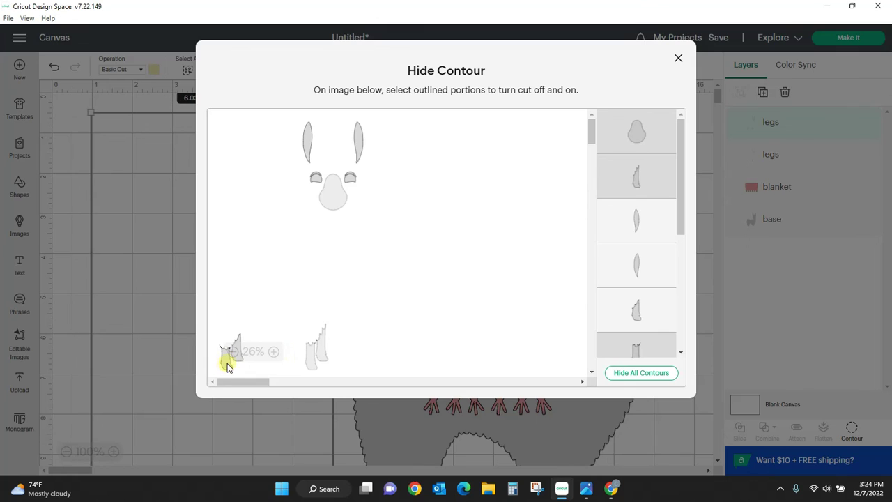
click(240, 337)
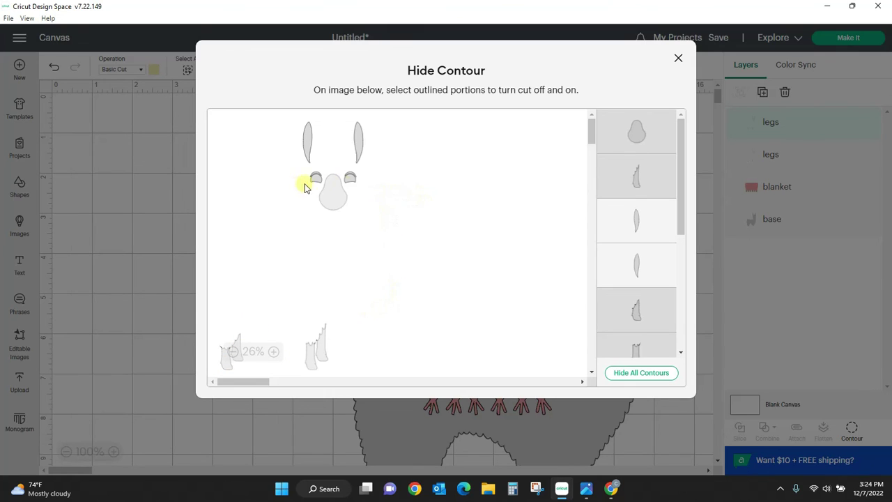
click(361, 143)
click(307, 137)
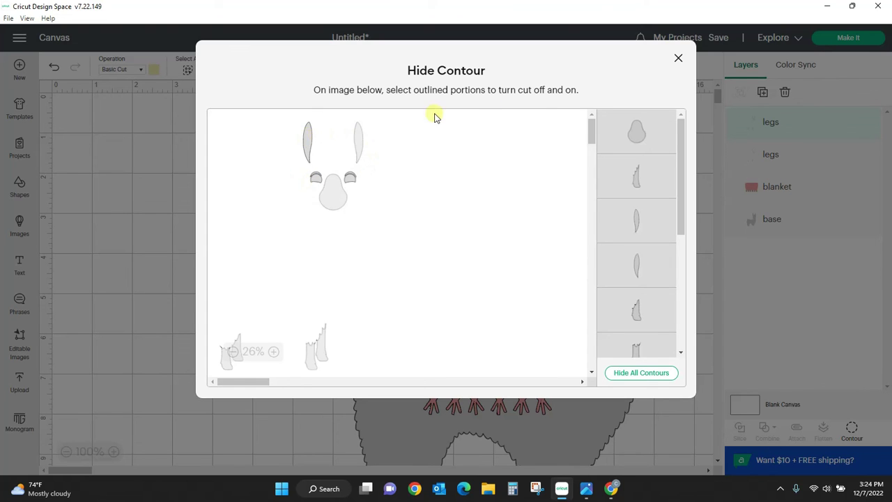
click(677, 59)
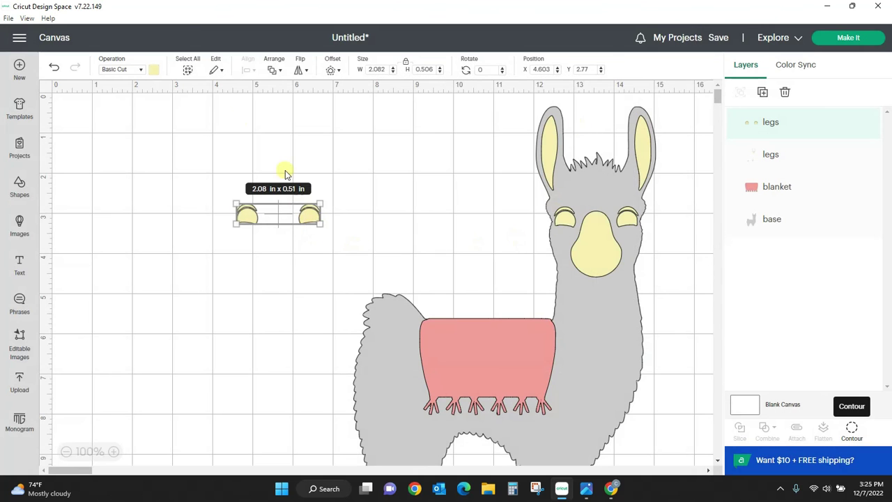
- Color the separated eyes light blue and position them over the yellow eyes on the llama's face
click(153, 70)
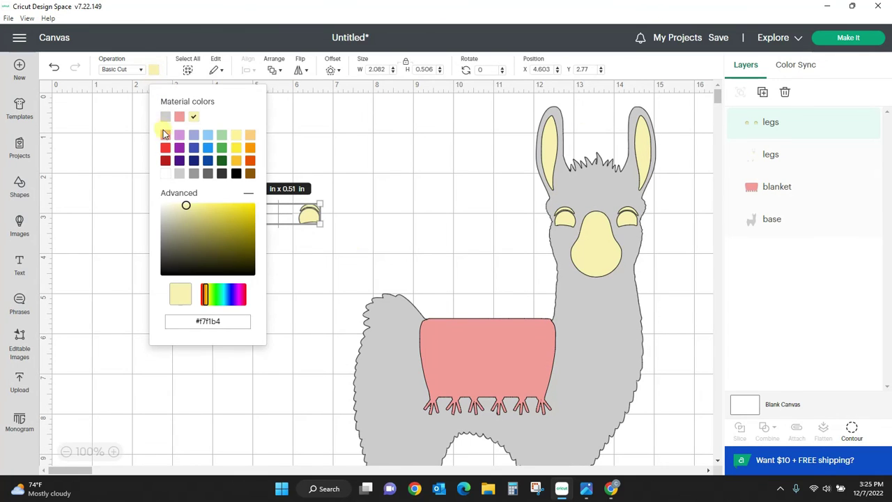
click(208, 135)
click(409, 134)
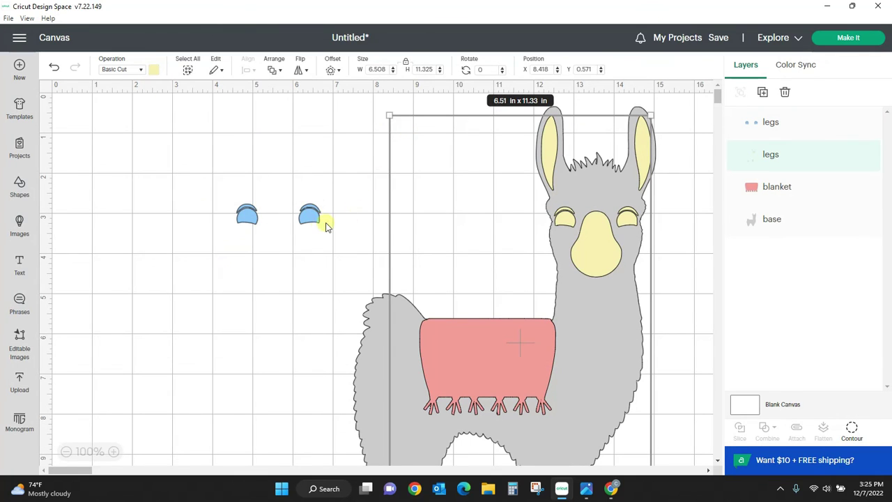
drag(310, 215, 629, 222)
click(672, 252)
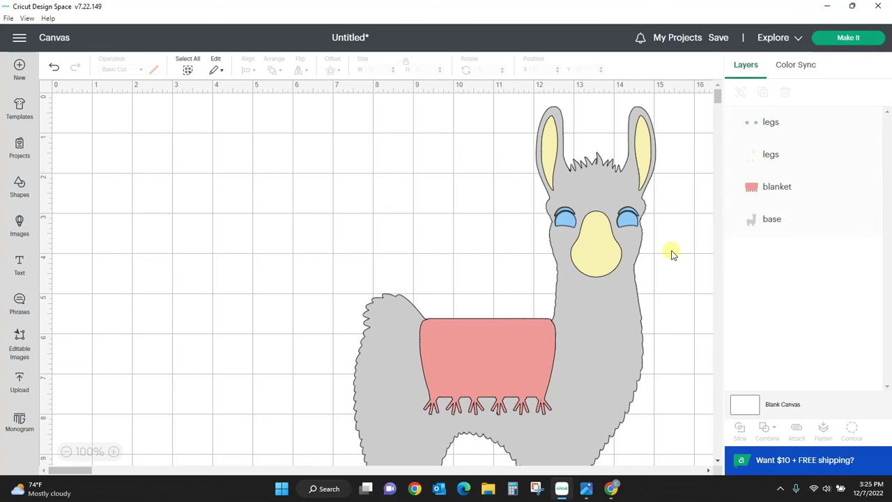
- Rename the light blue layer as eyes
click(644, 153)
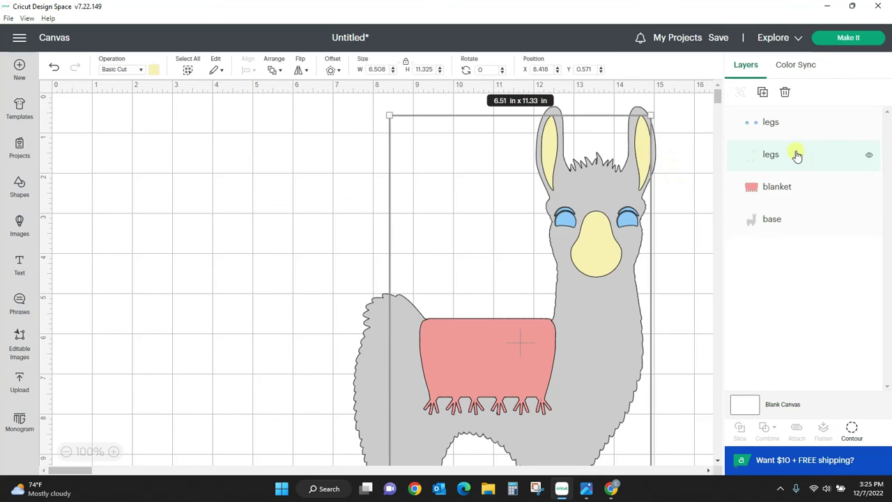
double_click(793, 125)
text(e)
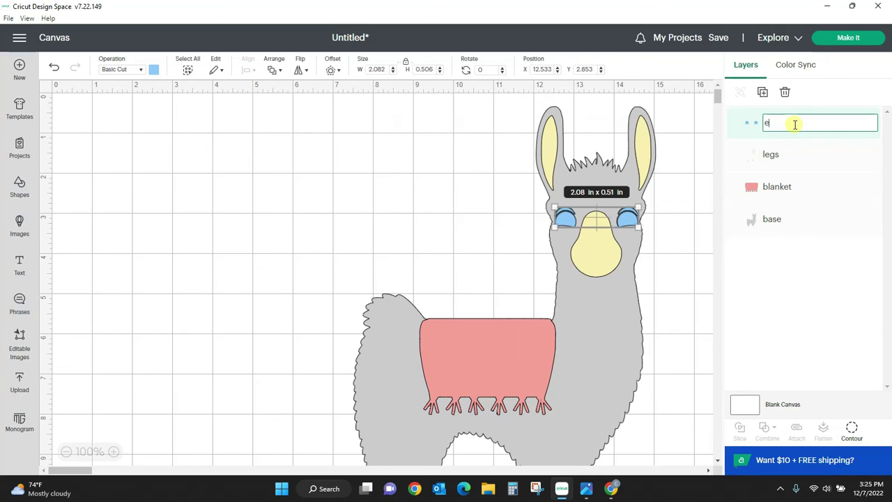
key(Return)
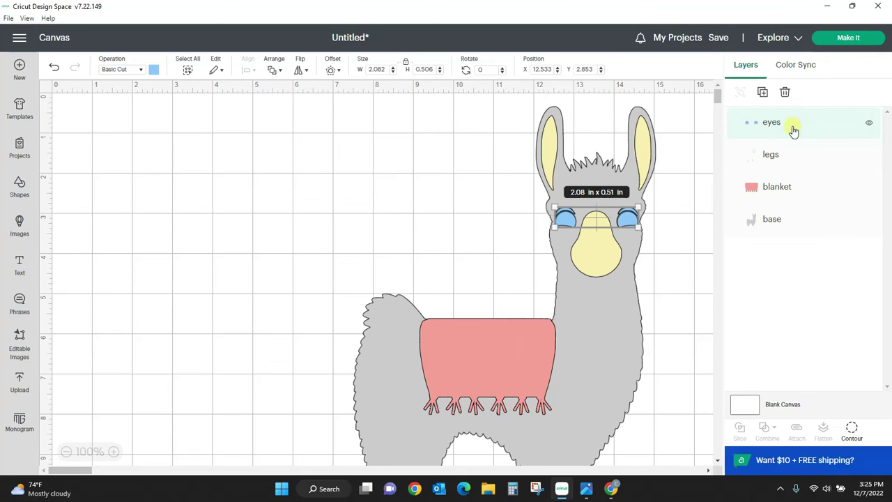
- Duplicate the yellow legs layer
click(683, 337)
click(784, 164)
right_click(784, 164)
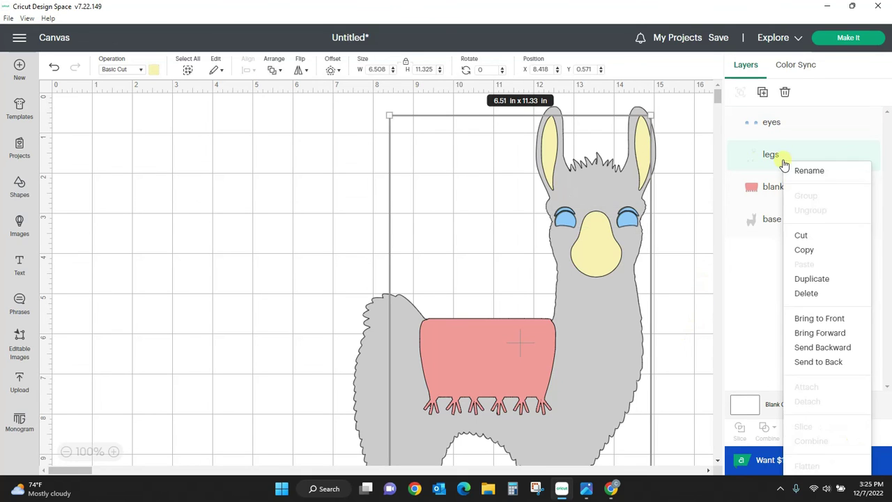
click(812, 279)
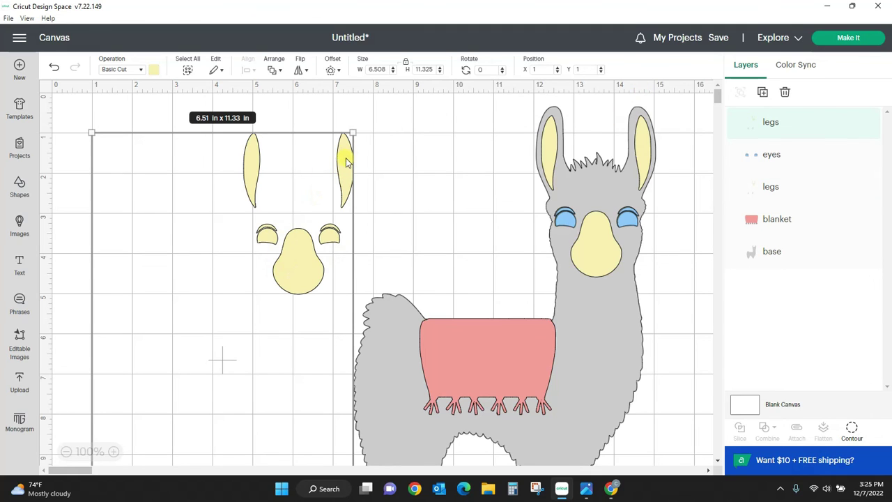
- Hide all contours of the duplicated yellow layer except the two inner ears
click(854, 435)
click(655, 376)
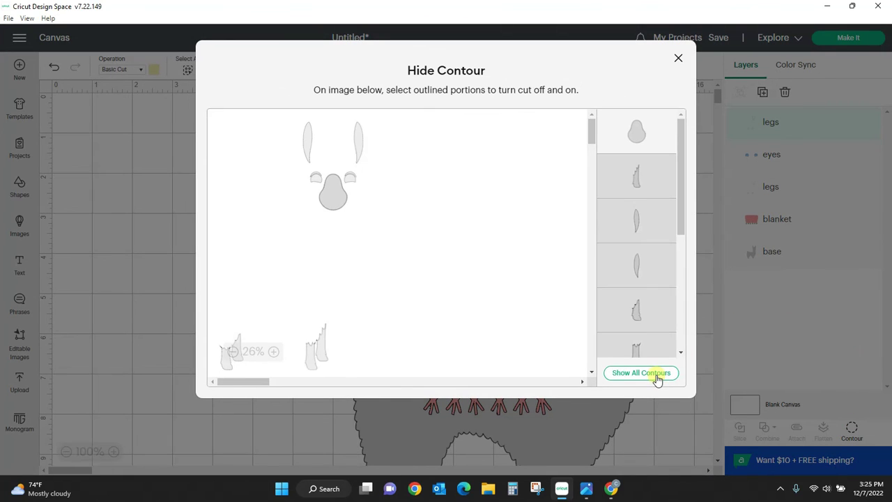
click(358, 141)
click(310, 142)
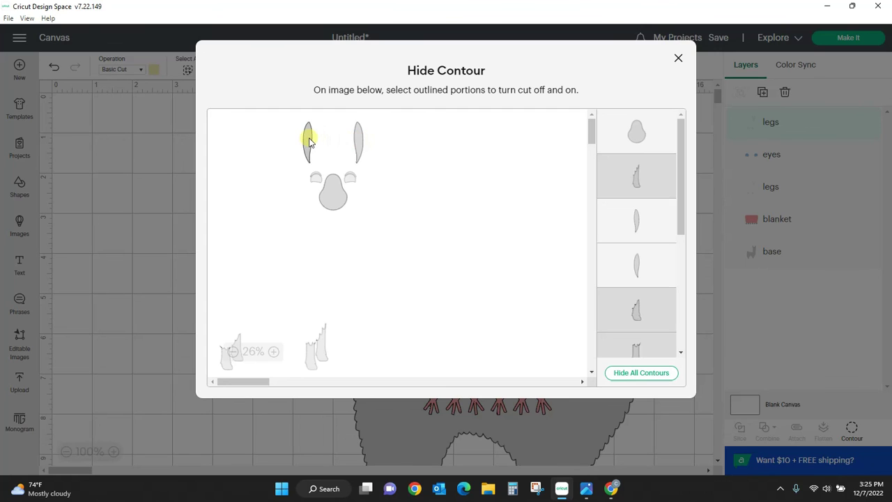
click(636, 135)
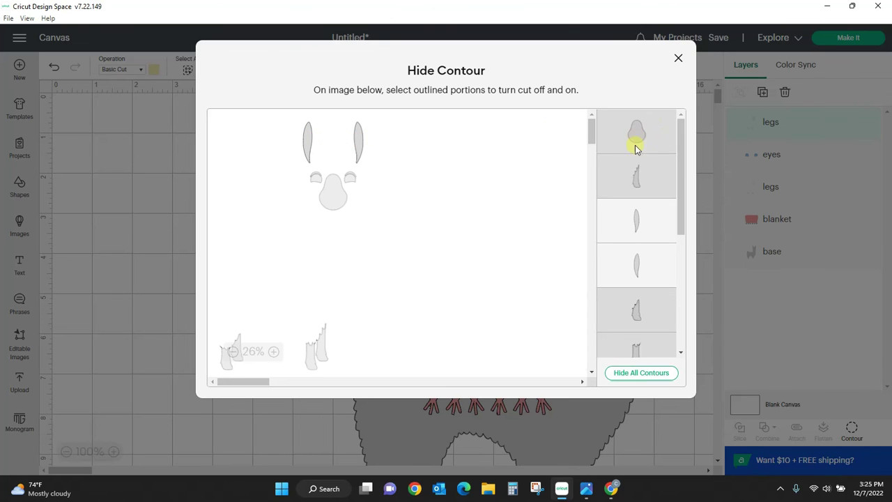
click(678, 58)
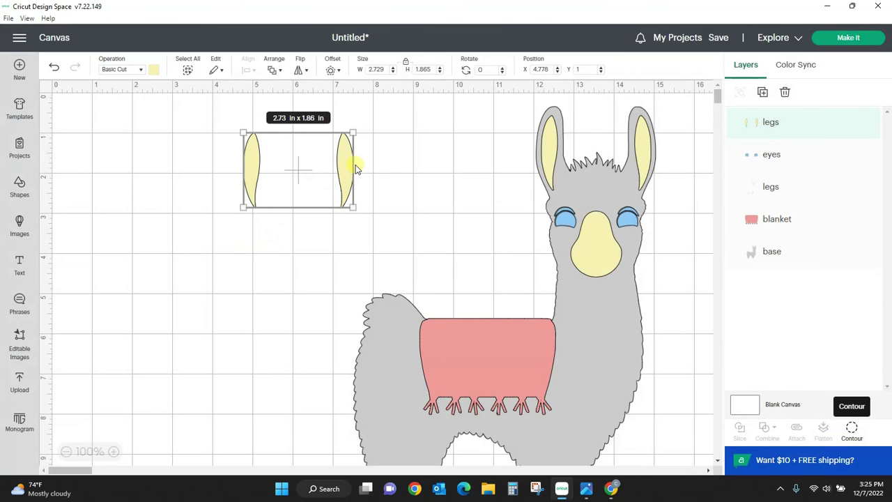
- Color the separated inner ears medium gray (#999999) and position them over the yellow inner ears on the llama's head
click(154, 70)
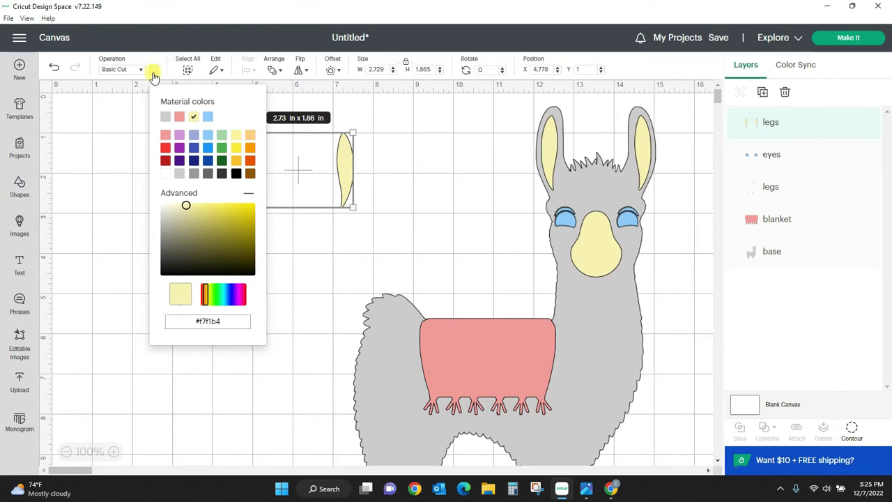
click(192, 175)
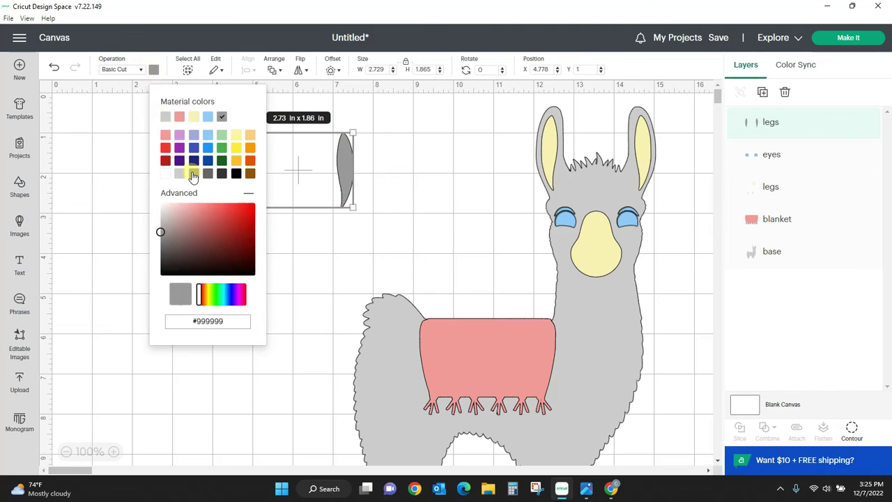
click(428, 175)
drag(344, 164, 642, 145)
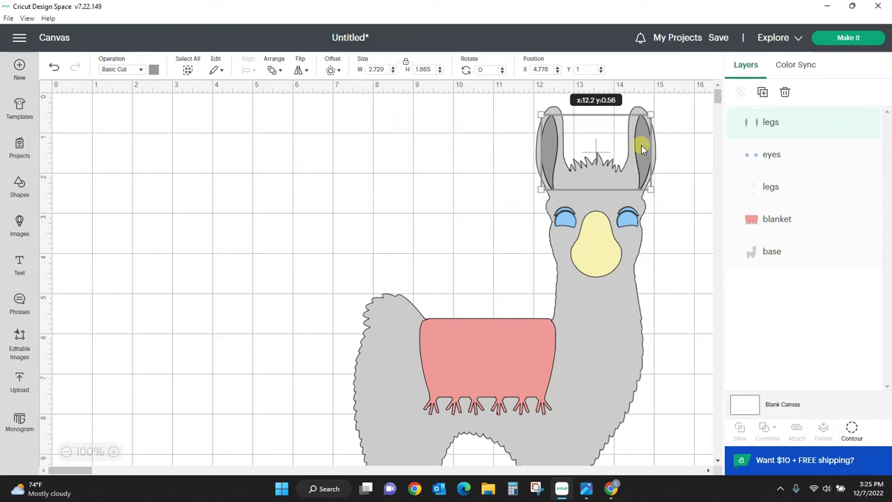
click(399, 178)
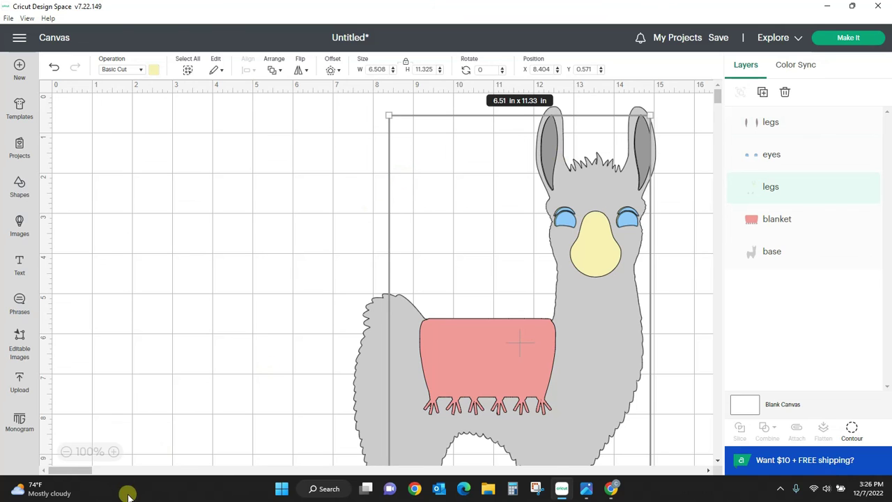
click(66, 451)
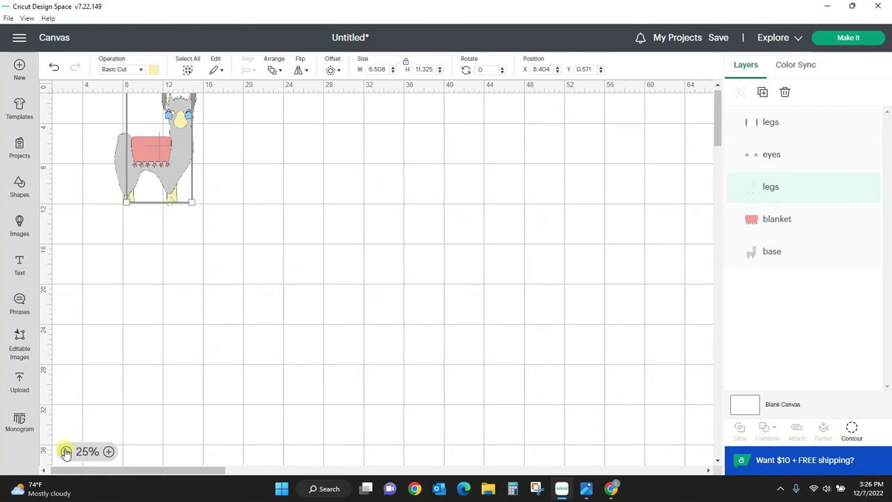
click(111, 451)
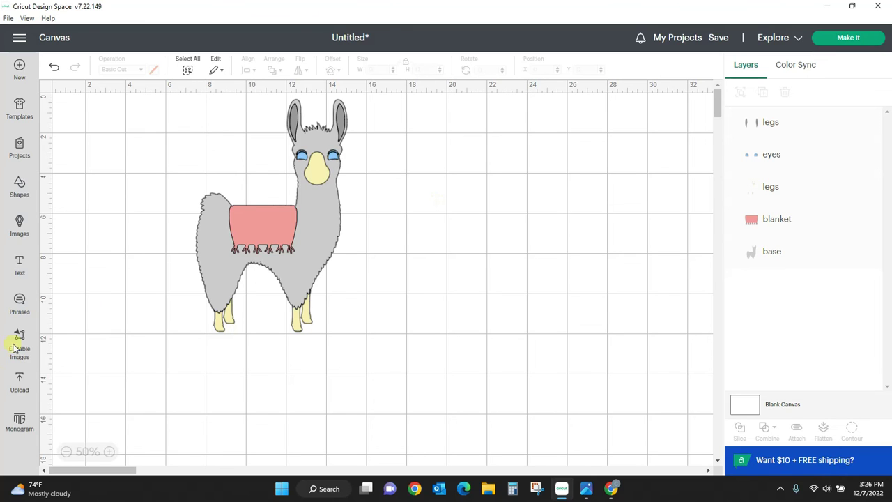
- Upload the colored llama picture as a Complex image and remove its white background
click(19, 385)
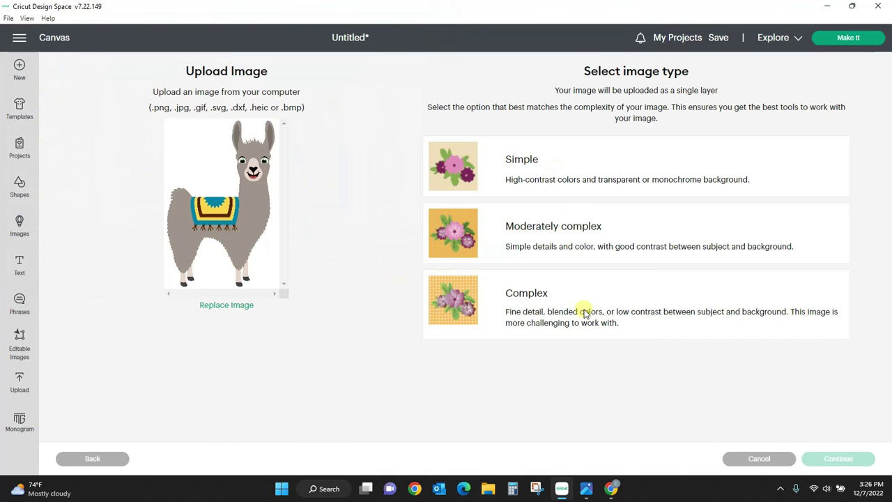
click(585, 313)
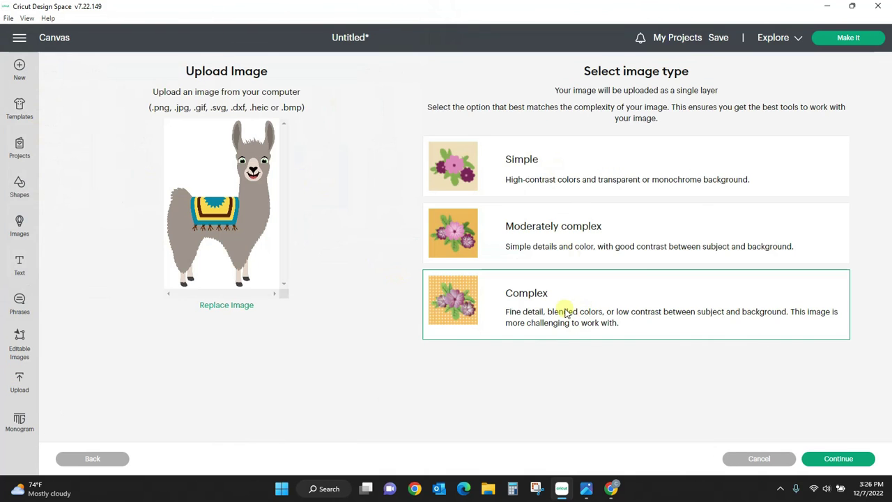
click(855, 455)
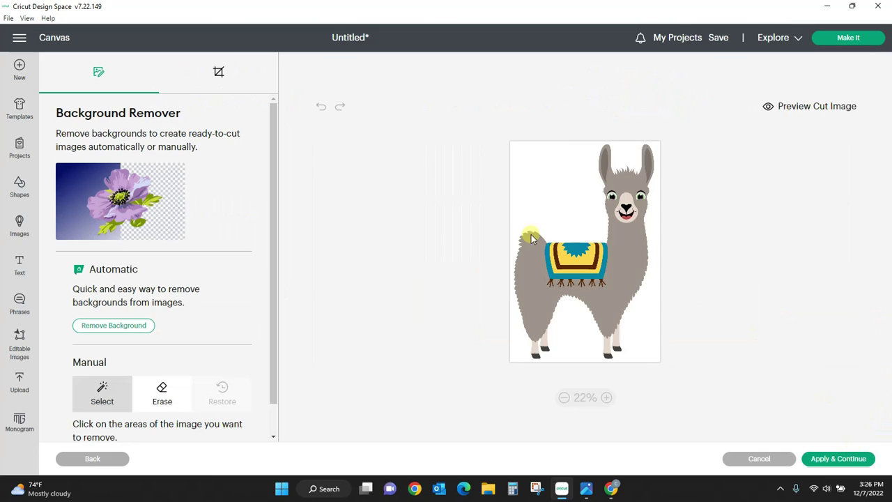
click(557, 181)
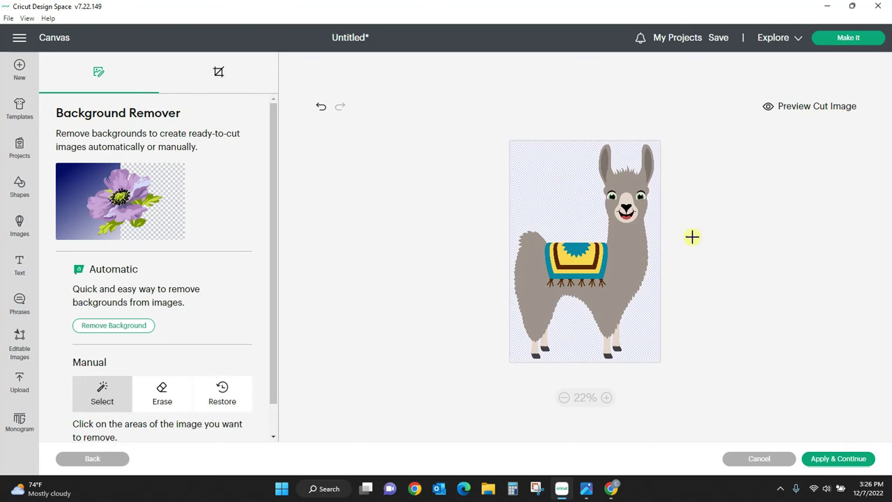
- Finish uploading the cleaned llama_boy_1 picture as a Print Then Cut image
click(848, 460)
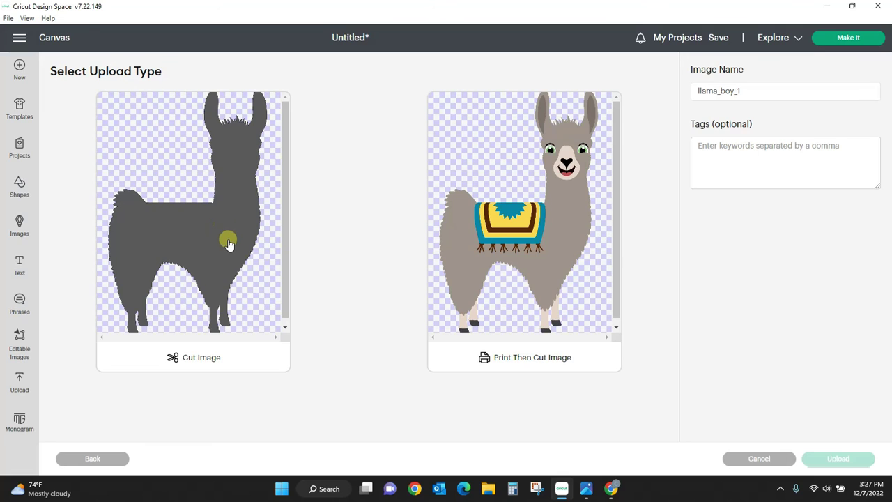
click(560, 252)
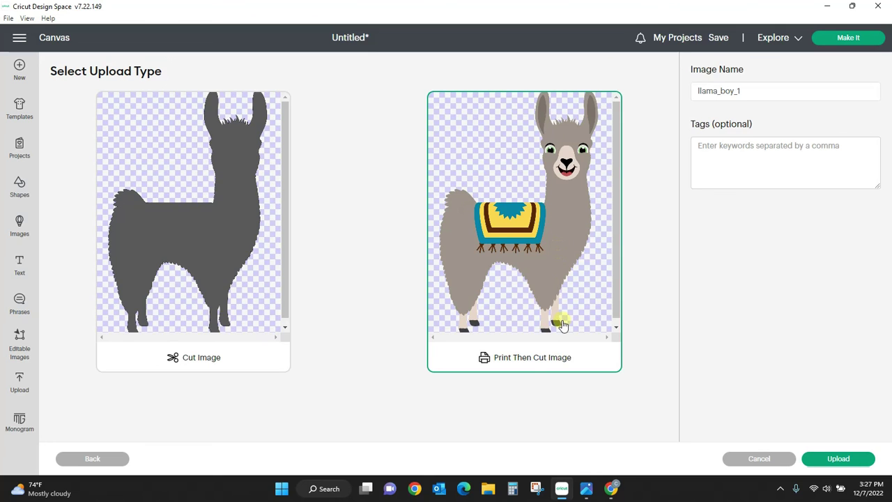
click(840, 459)
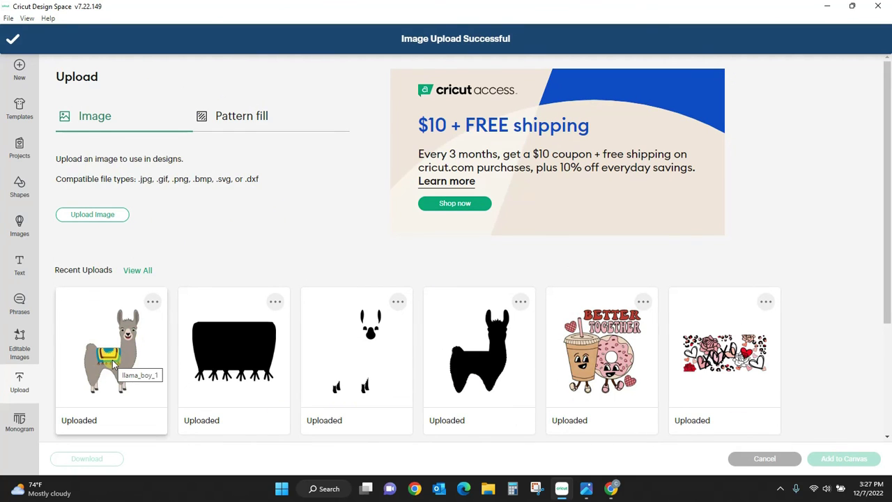
- Return to the canvas without adding the upload and delete all of the llama's layers
click(765, 458)
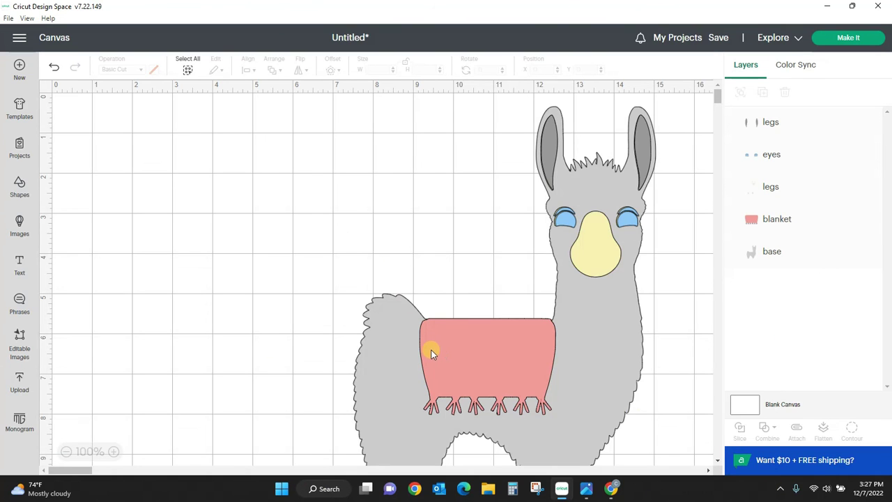
click(187, 72)
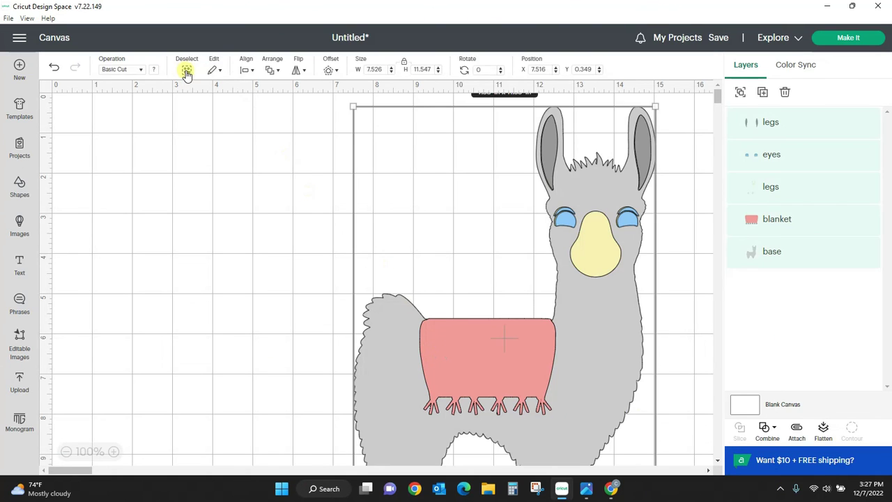
key(Delete)
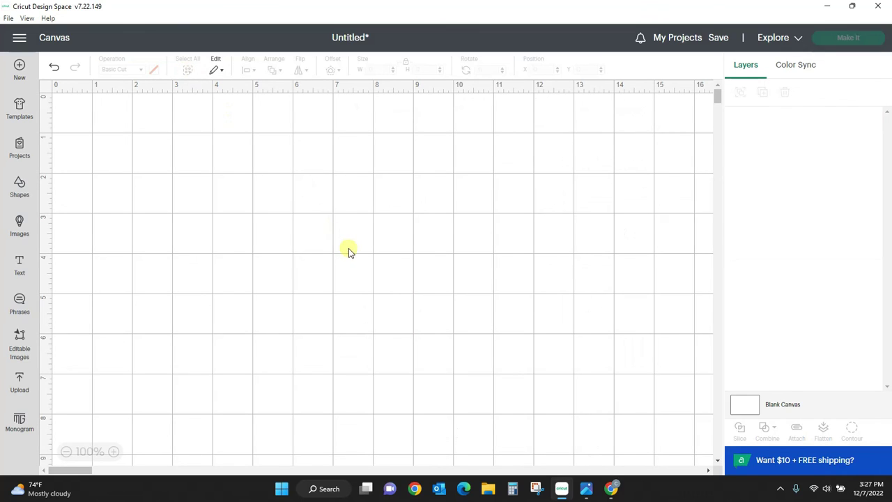
- Filter the templates to the Fashion canvas type and apply the Pajamas template
click(19, 110)
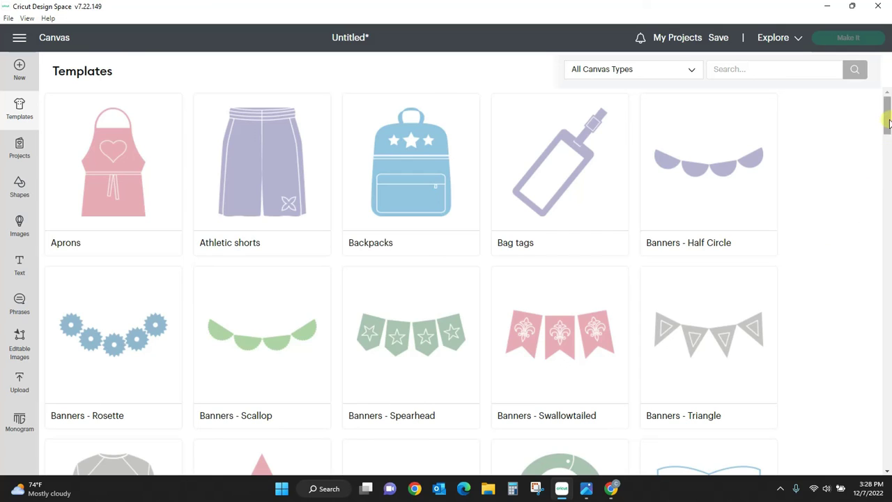
drag(888, 122, 888, 145)
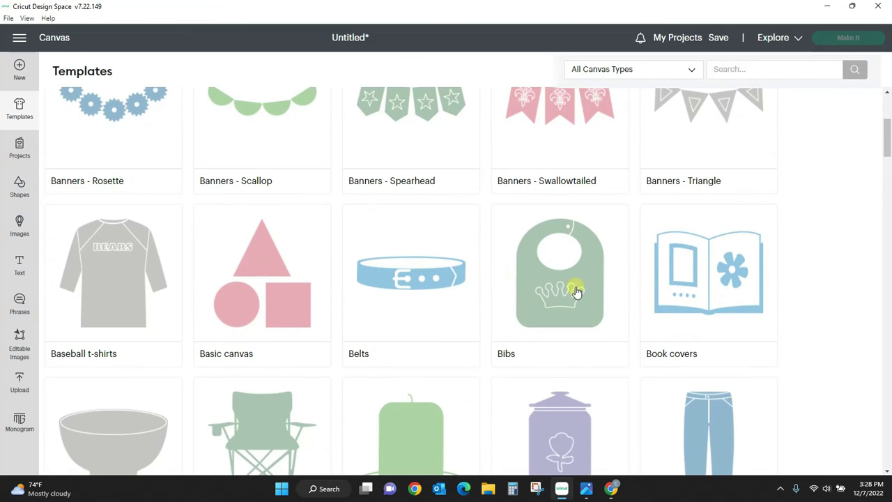
drag(888, 137, 889, 112)
click(691, 74)
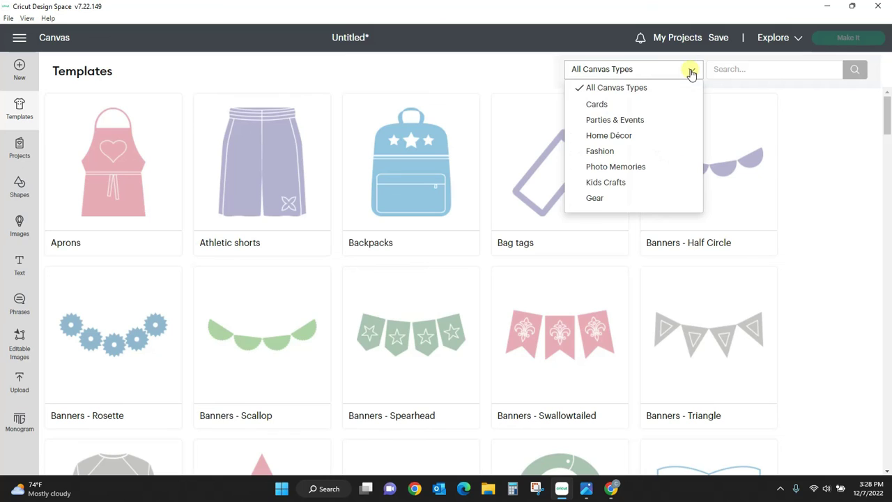
click(611, 150)
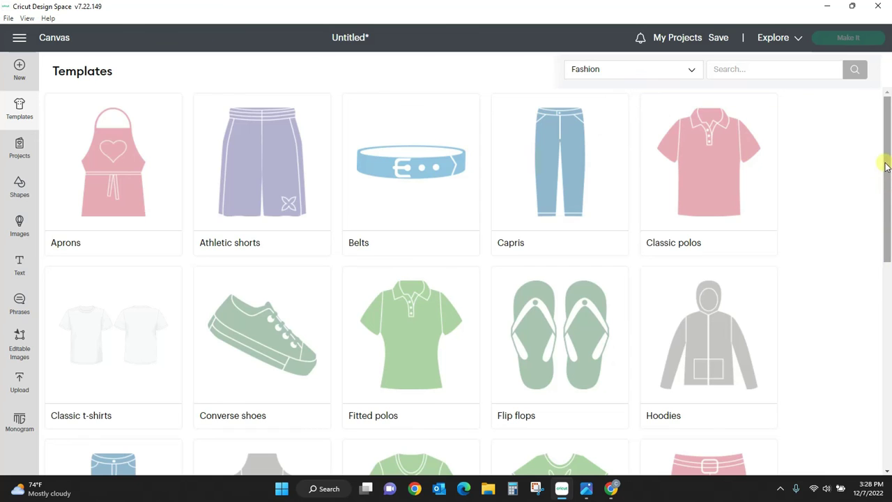
scroll(886, 165, down, 3)
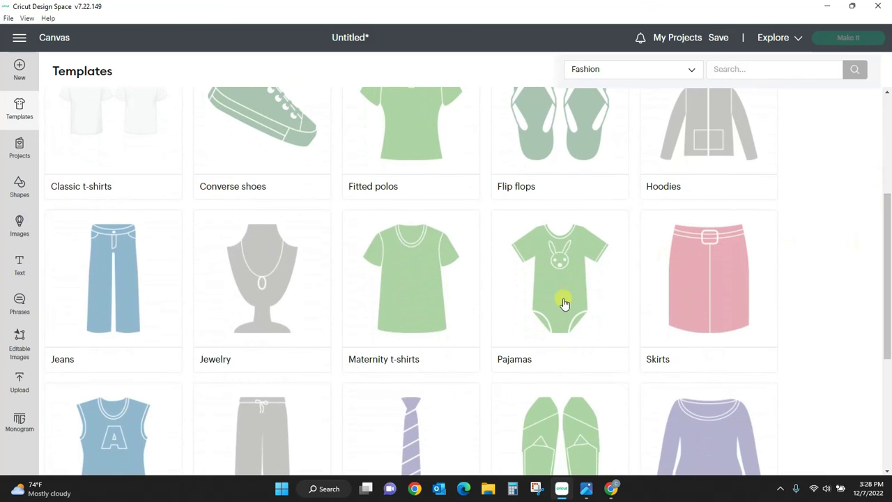
click(565, 303)
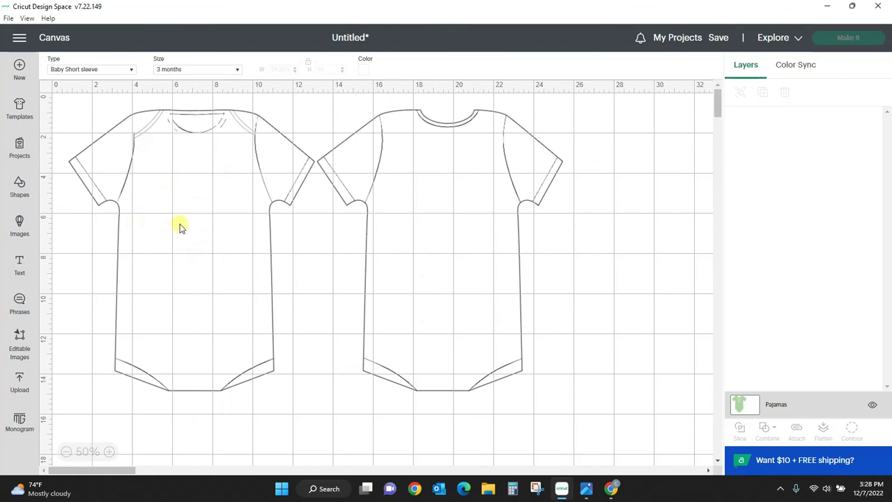
- Set the pajamas template to the Baby T-Romper type in size 12 months
click(131, 72)
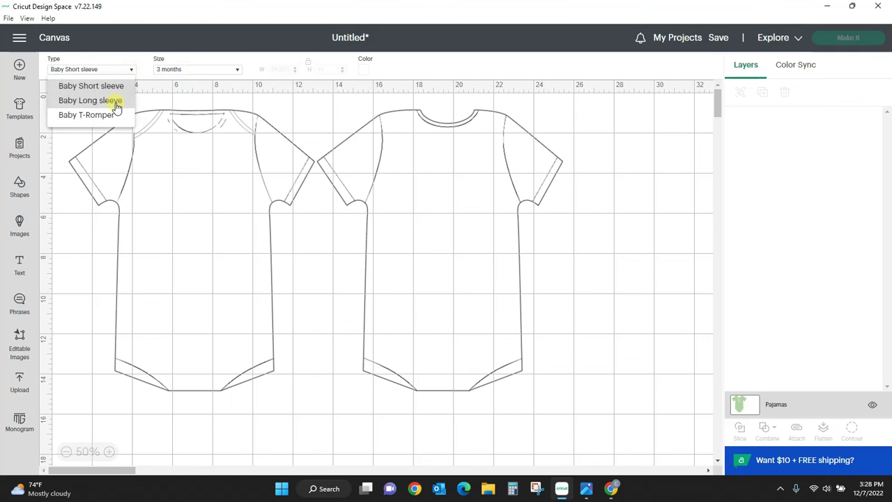
click(86, 115)
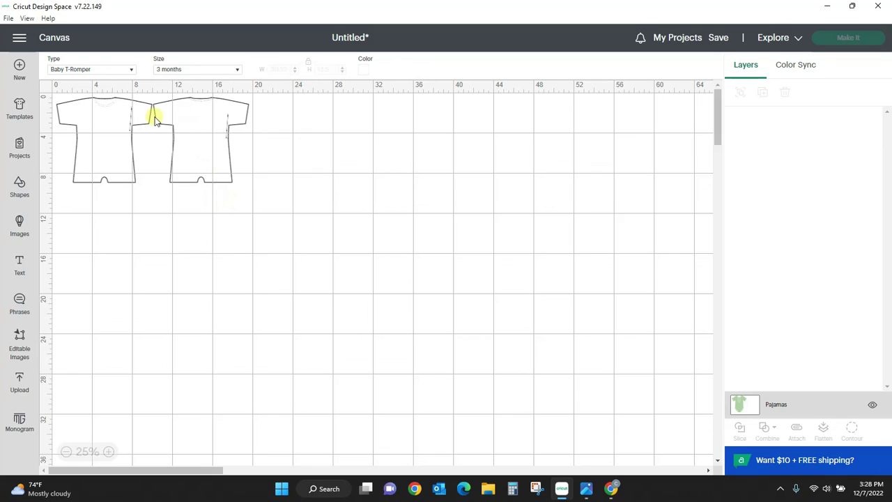
click(236, 71)
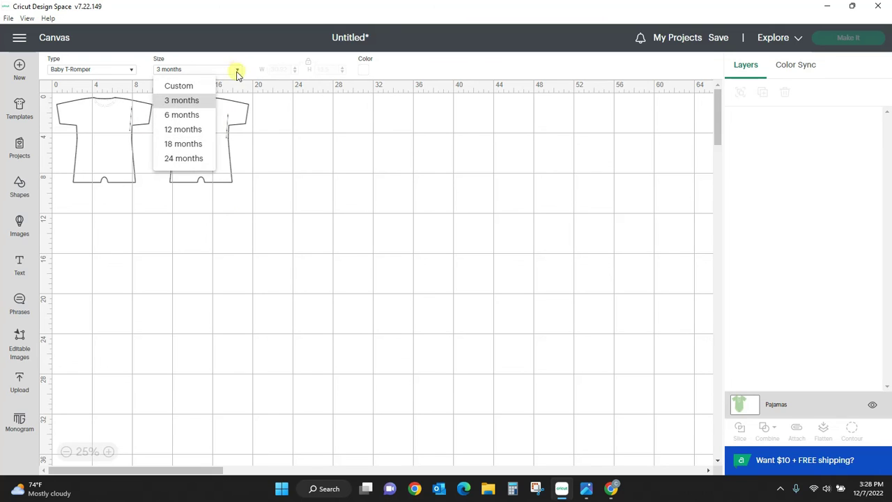
click(190, 129)
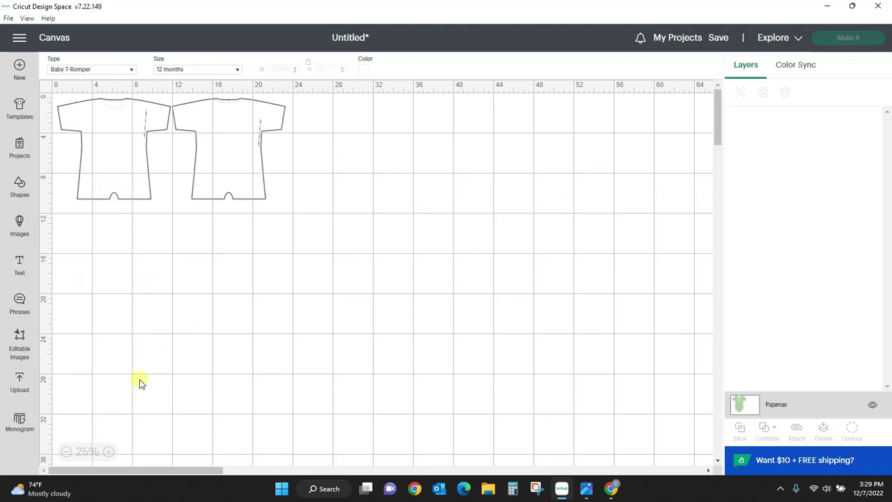
- Add the multicolored 1st Birthday image with the gold crown from the 1st birthday results to the canvas
click(110, 452)
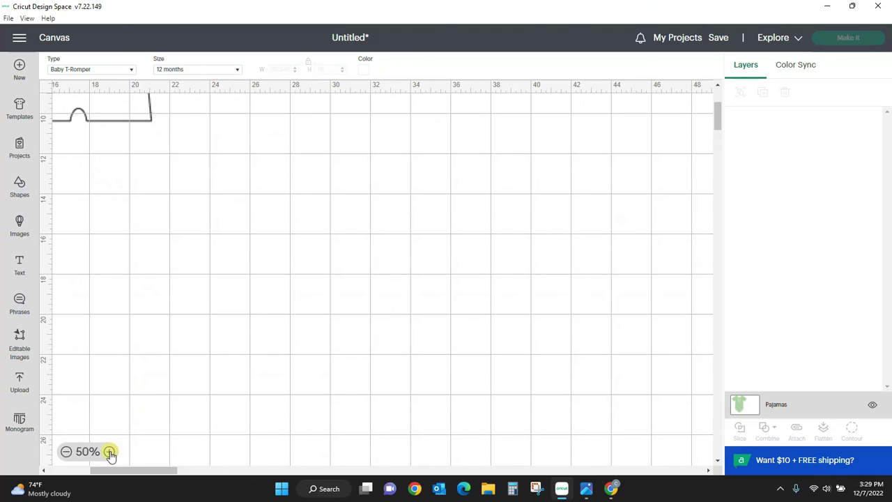
drag(159, 473, 94, 470)
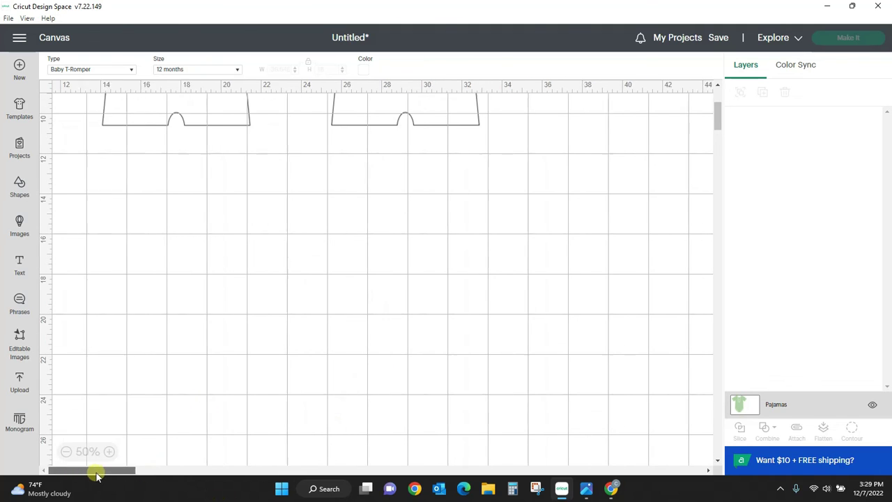
drag(718, 119, 717, 103)
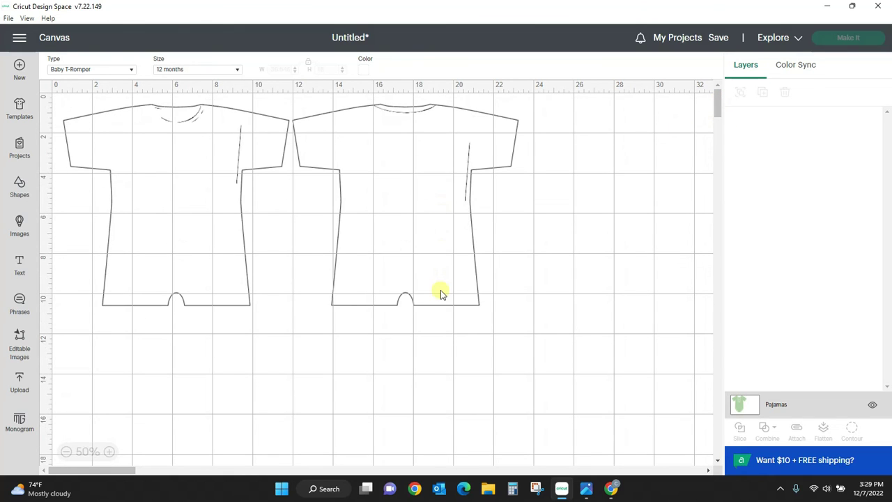
click(19, 227)
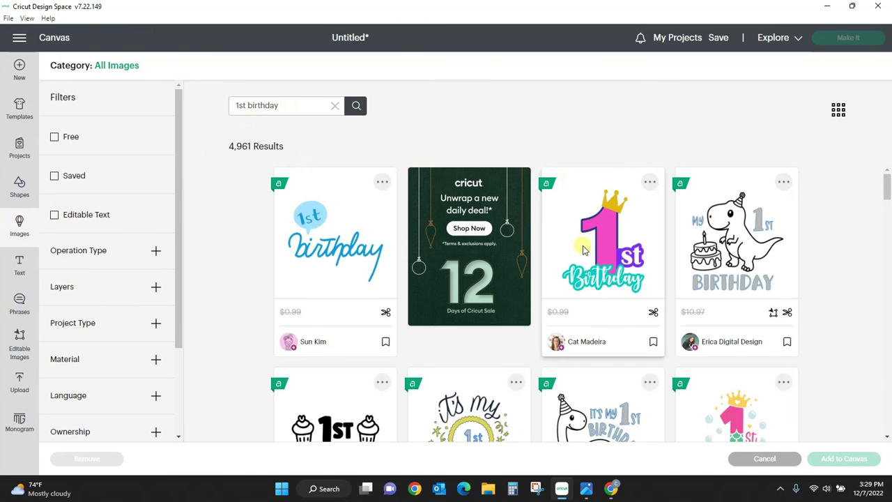
click(609, 250)
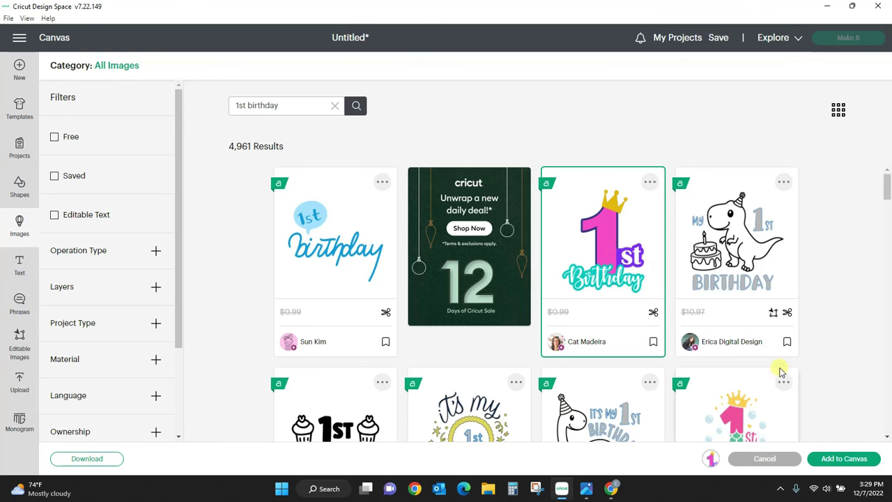
click(845, 459)
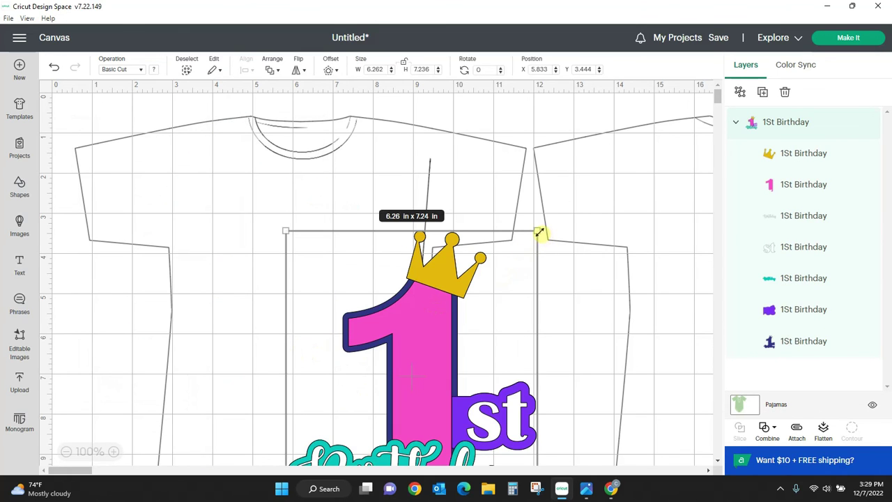
- Shrink the 1st Birthday design to about 3.73 x 4.31 in and center it on the chest of the front romper
drag(540, 233, 488, 294)
drag(384, 375, 301, 310)
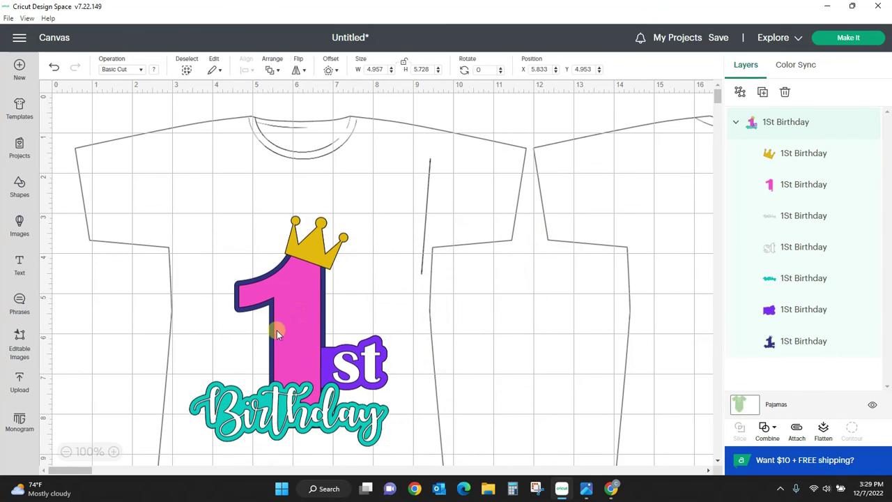
click(66, 452)
click(66, 452)
click(66, 452)
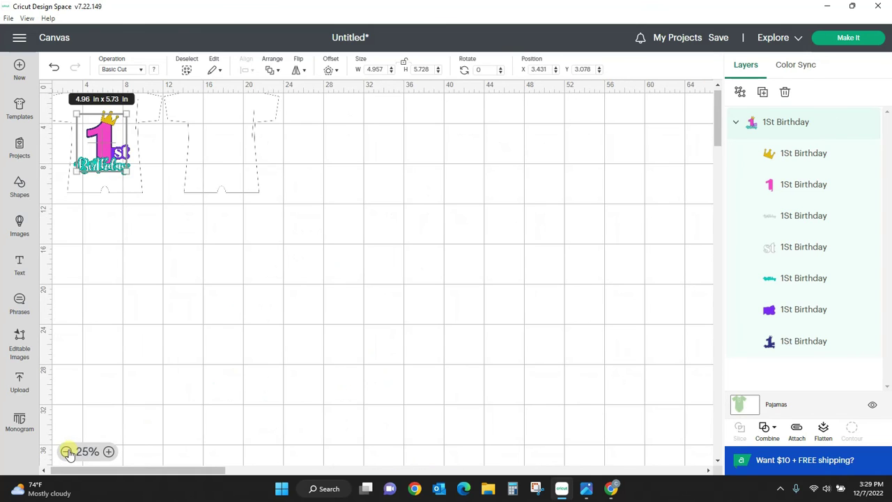
click(109, 452)
drag(213, 147, 187, 175)
drag(151, 223, 161, 191)
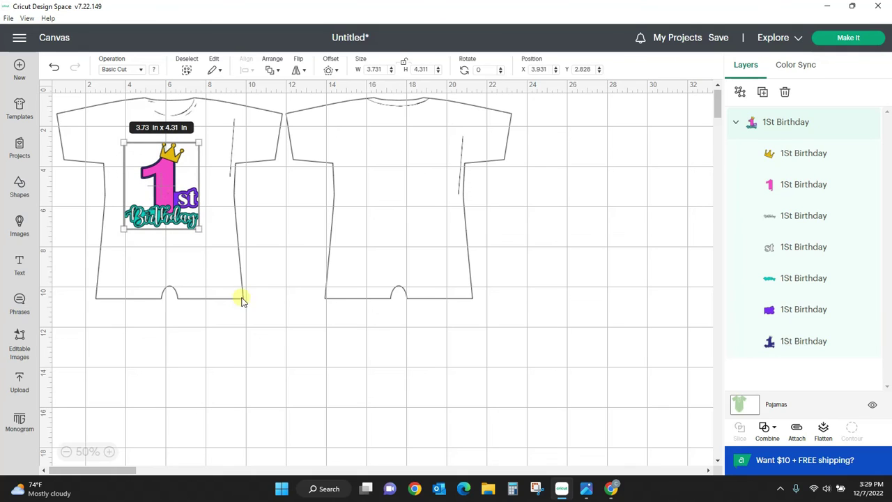
click(276, 363)
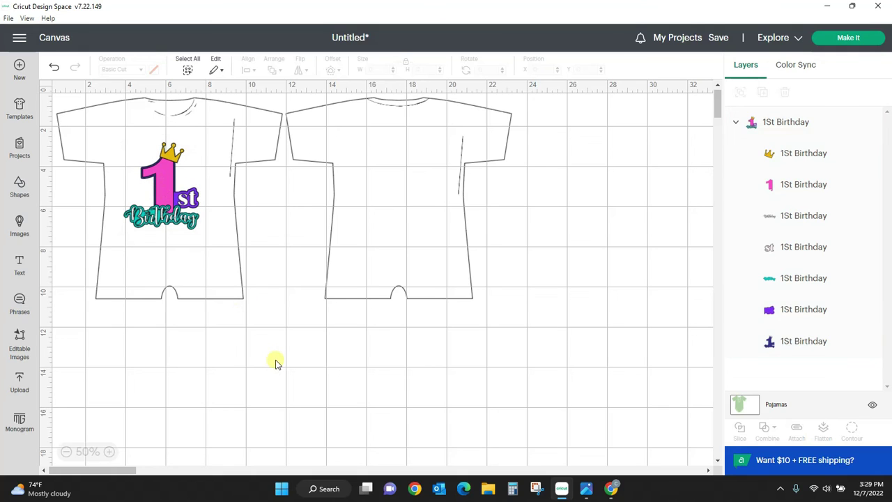
click(162, 185)
drag(161, 185, 163, 189)
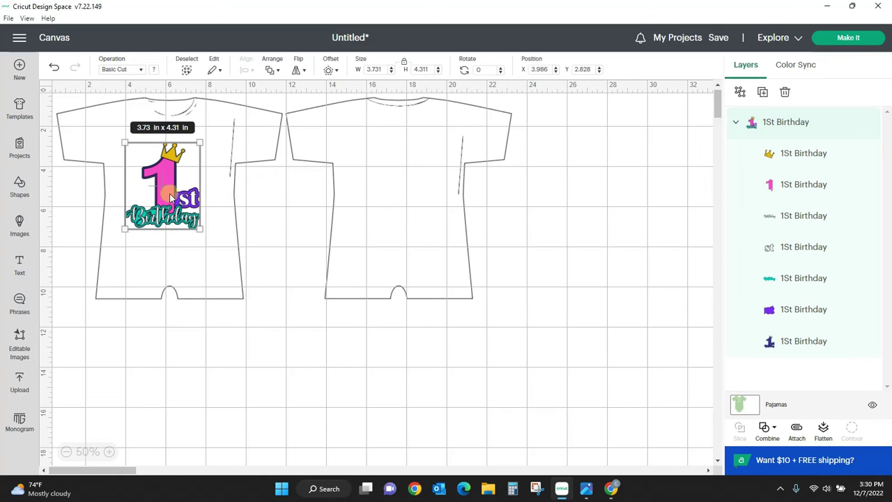
- Preview the birthday design's cutting mats one color at a time, then cancel back to the canvas
click(849, 40)
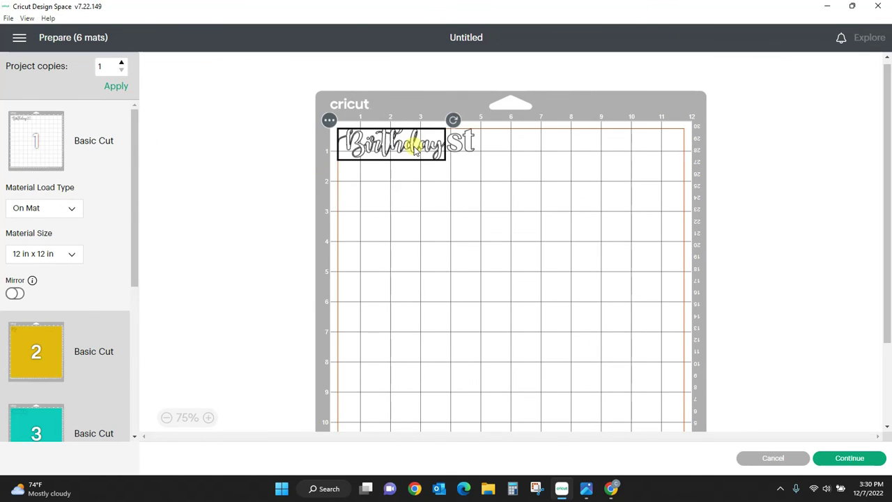
click(21, 350)
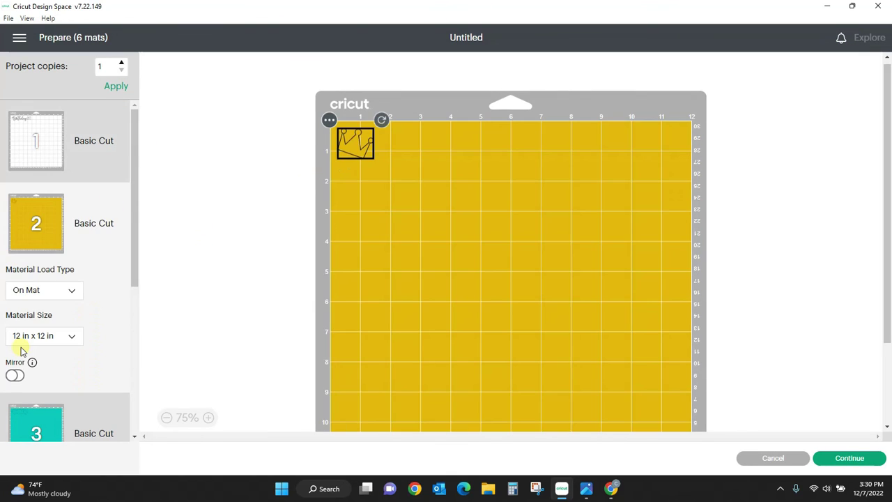
click(27, 423)
drag(136, 246, 135, 360)
click(34, 273)
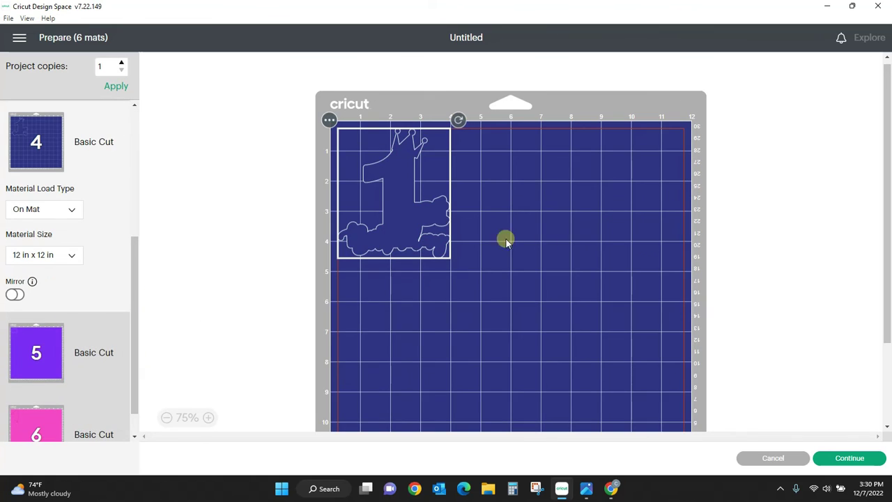
click(43, 356)
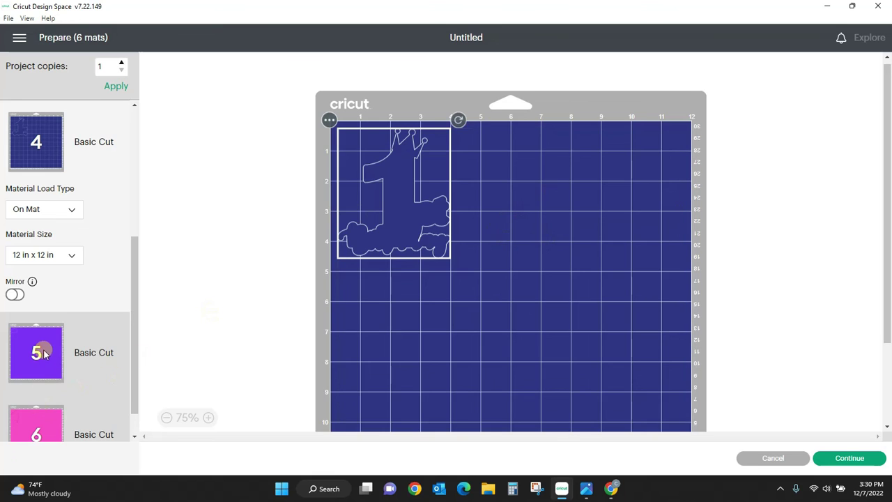
click(39, 416)
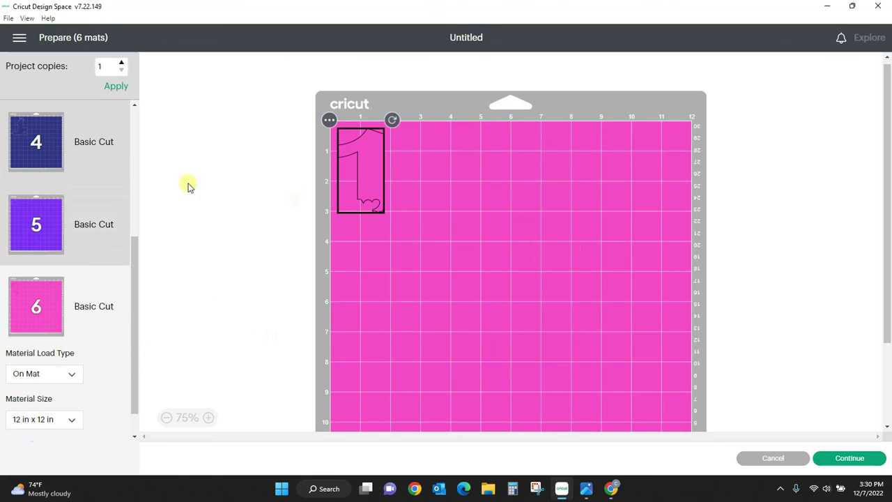
click(797, 460)
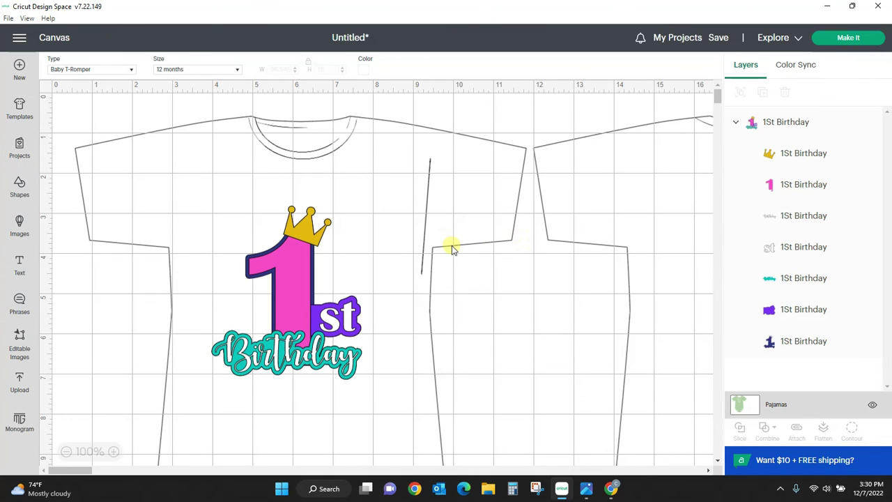
- Delete the 1st Birthday design and replace the romper with the Classic t-shirts template from the Fashion canvas type
click(268, 248)
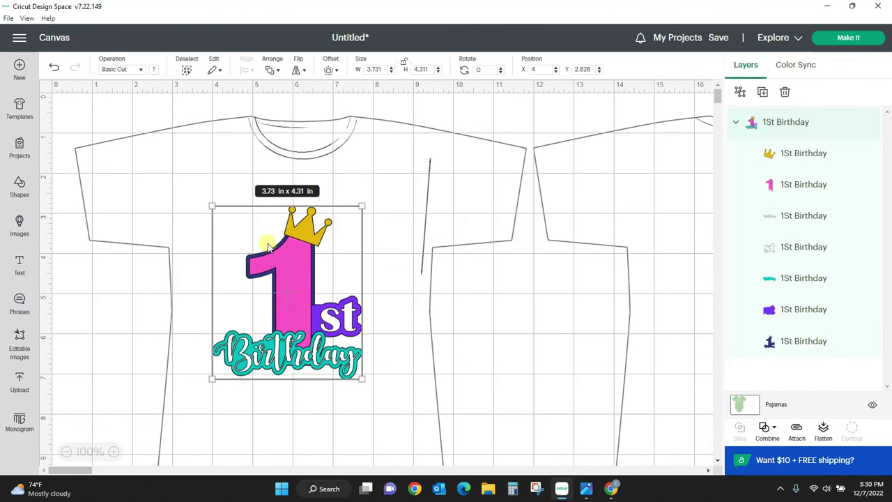
key(Delete)
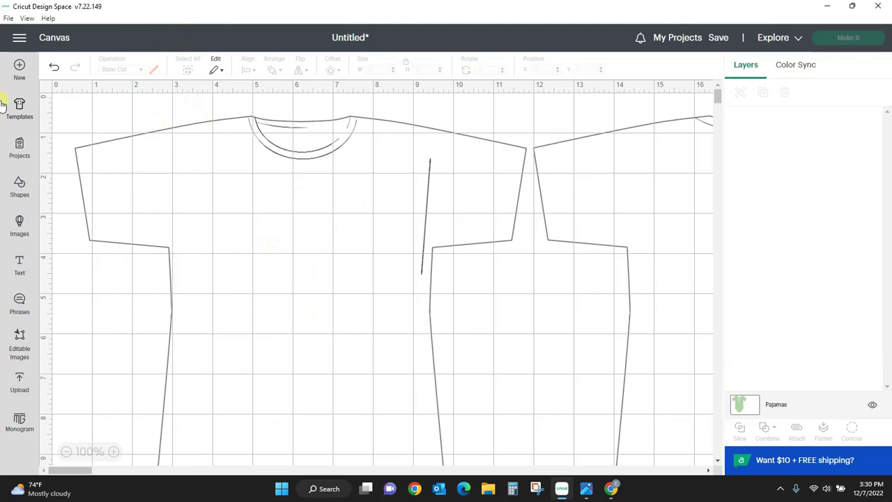
click(26, 105)
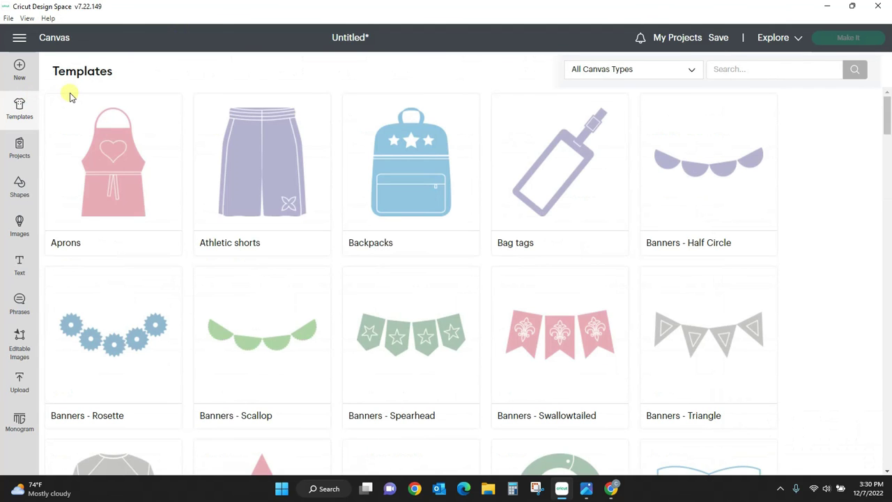
click(691, 72)
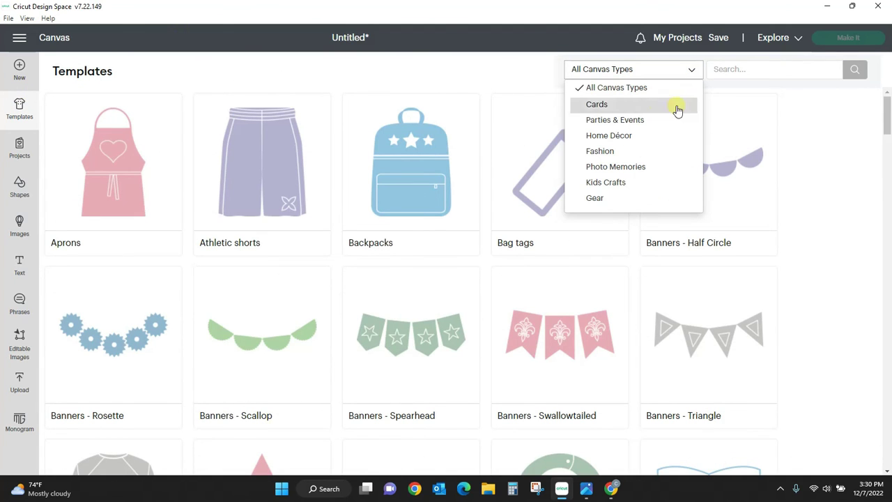
click(643, 152)
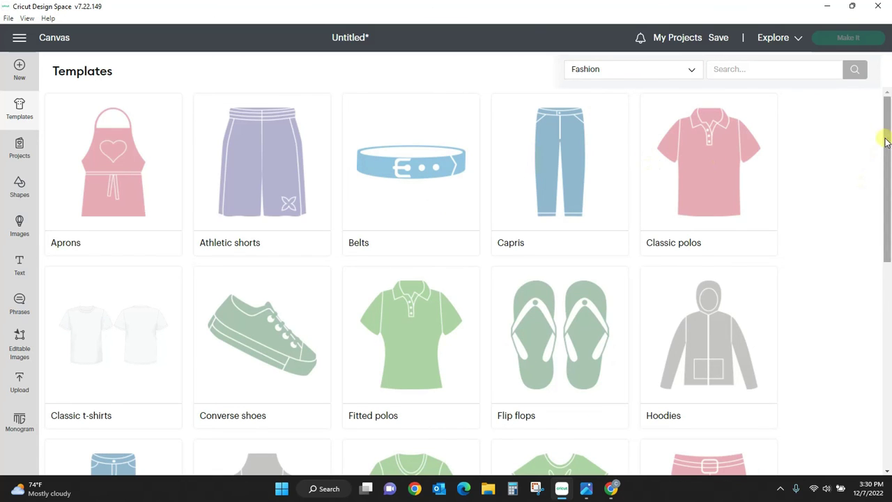
drag(884, 136, 889, 198)
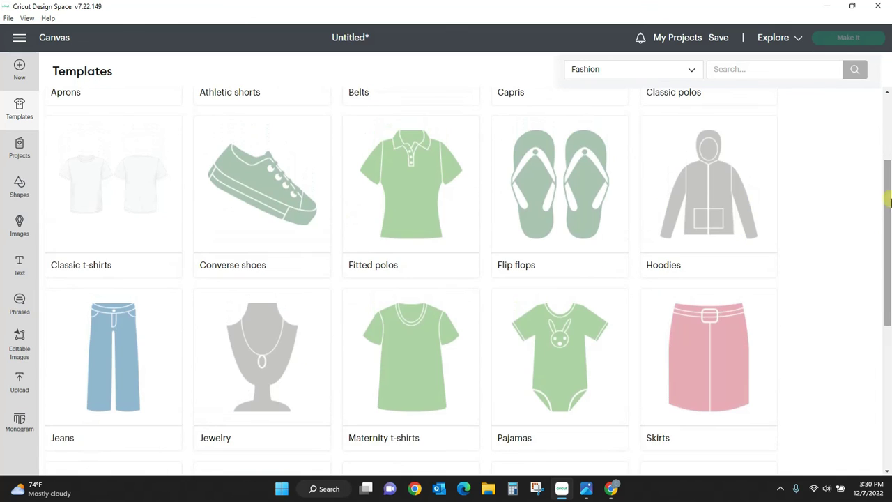
click(96, 218)
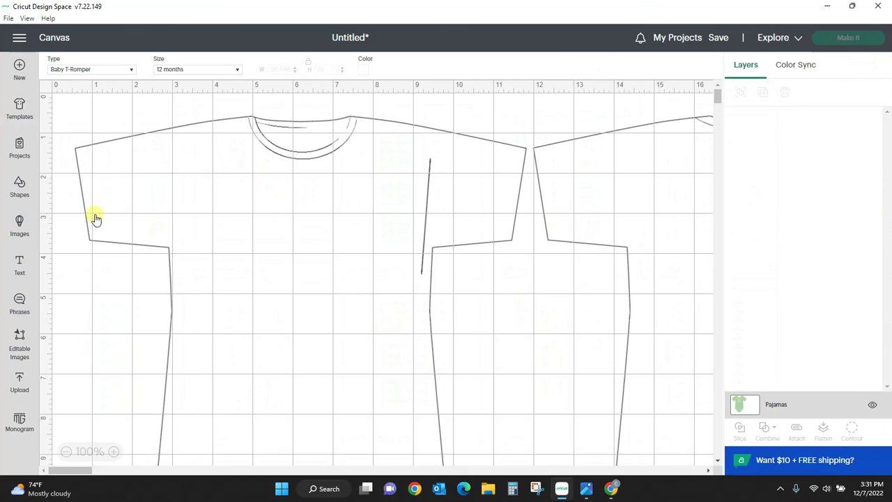
- Set the t-shirt template to the Women Short sleeve type in size Large
click(132, 72)
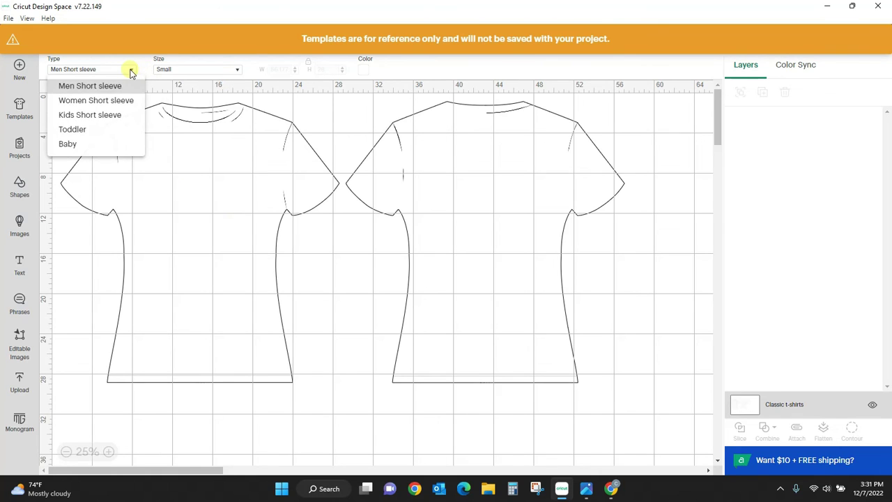
click(130, 97)
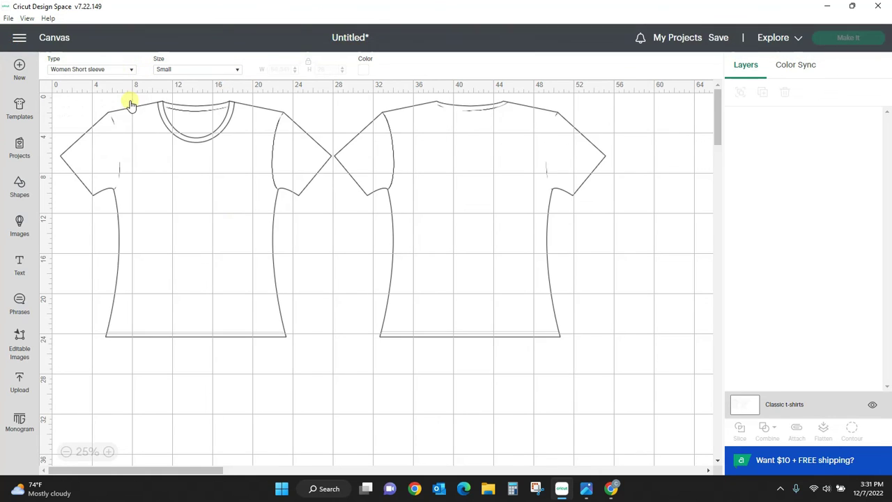
click(236, 71)
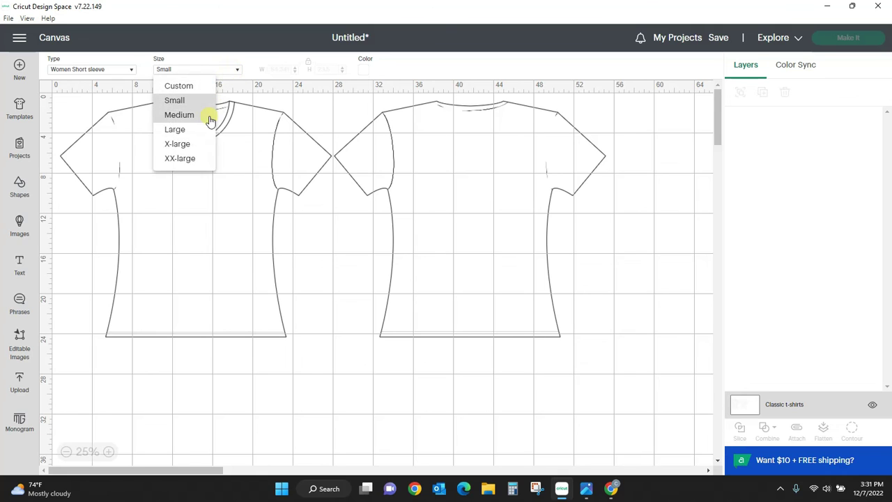
click(189, 129)
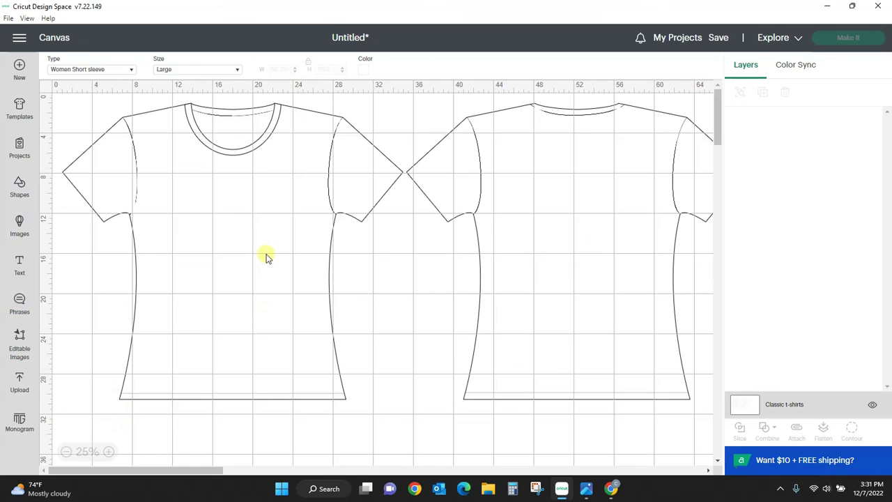
- Search the images for "mom" and add the round leopard-print Mom design to the canvas
click(18, 230)
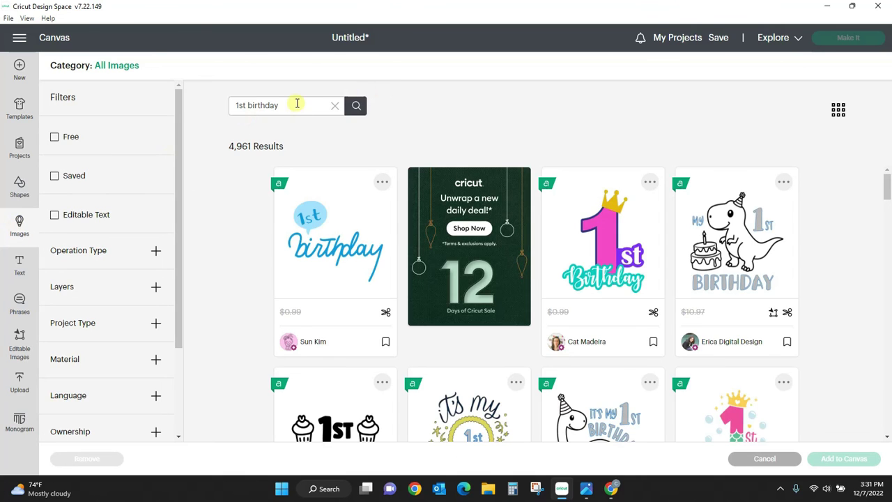
drag(295, 104, 182, 105)
text(mom)
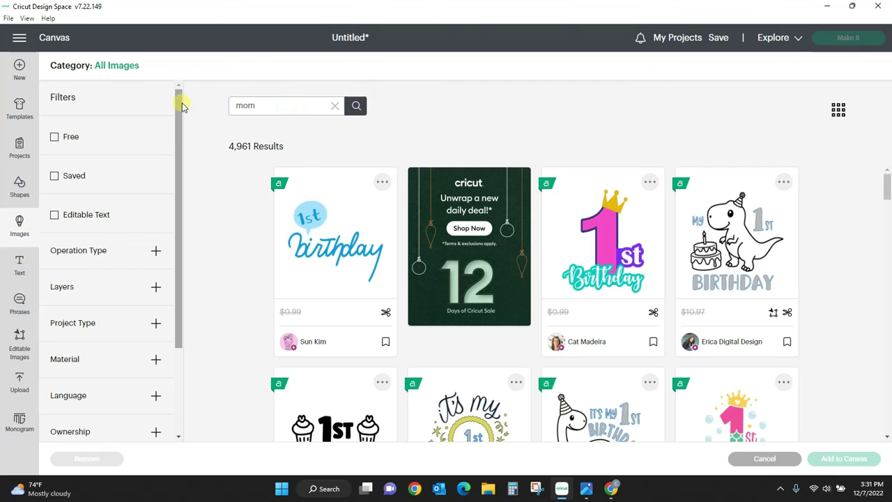
key(Return)
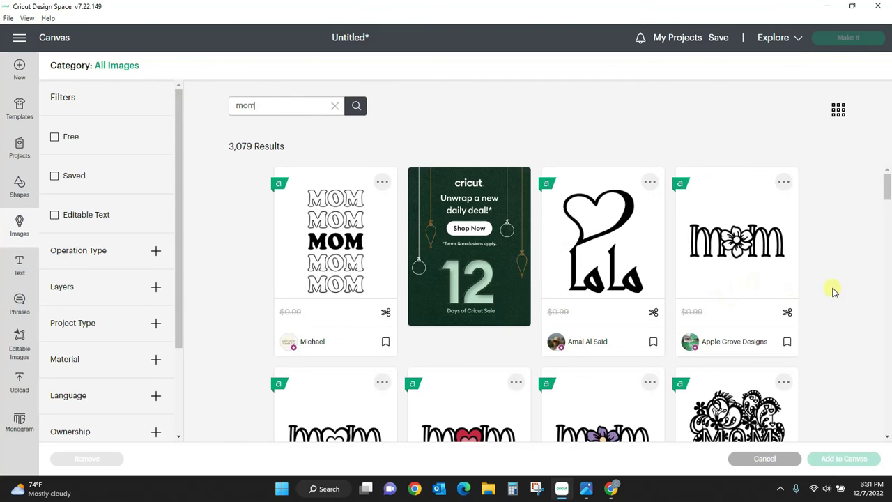
drag(888, 173, 889, 249)
click(630, 202)
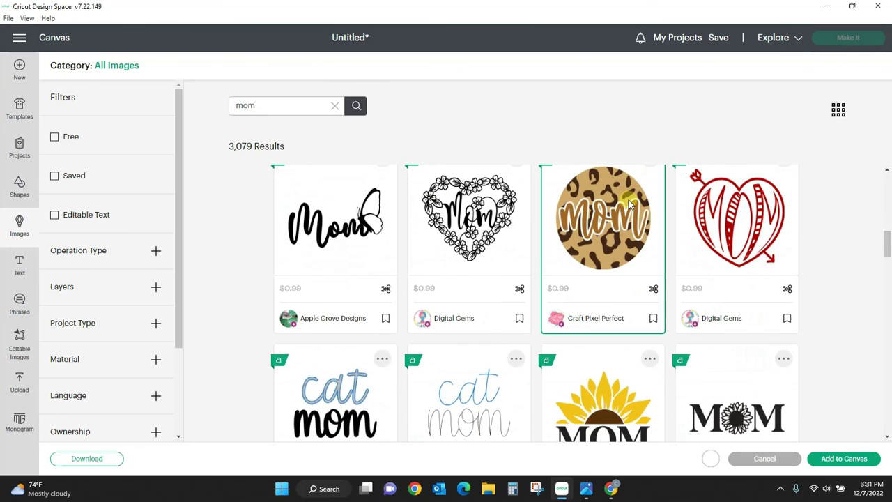
click(854, 452)
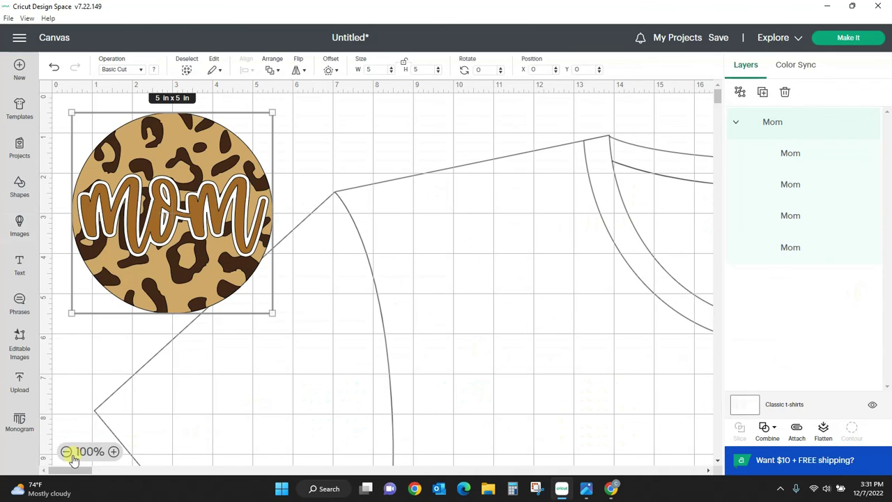
- Enlarge the Mom design to about 11.06 x 11.06 in and center it on the front shirt's chest below the neckline
click(66, 452)
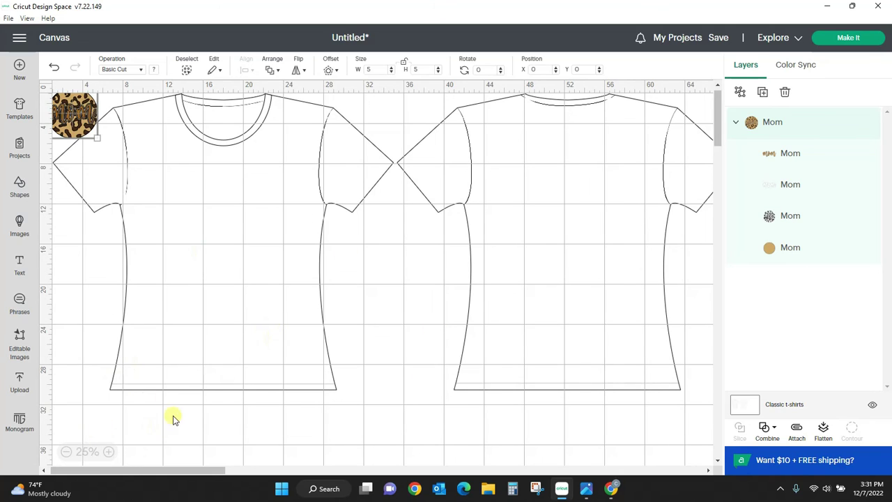
drag(212, 242, 219, 229)
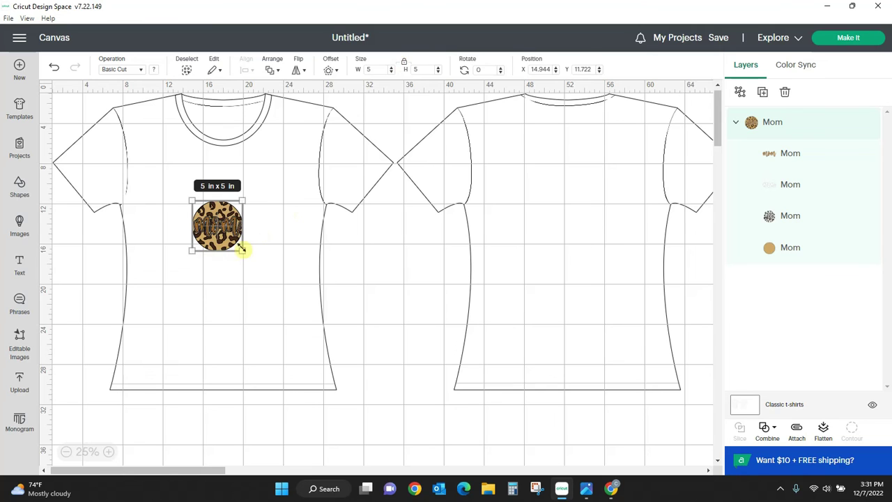
drag(242, 249, 307, 337)
drag(276, 281, 234, 244)
drag(292, 165, 260, 196)
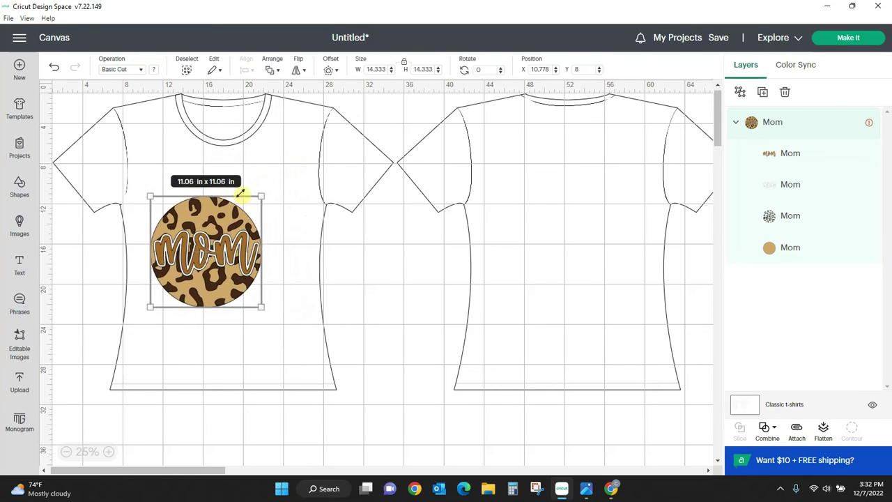
drag(206, 265, 223, 228)
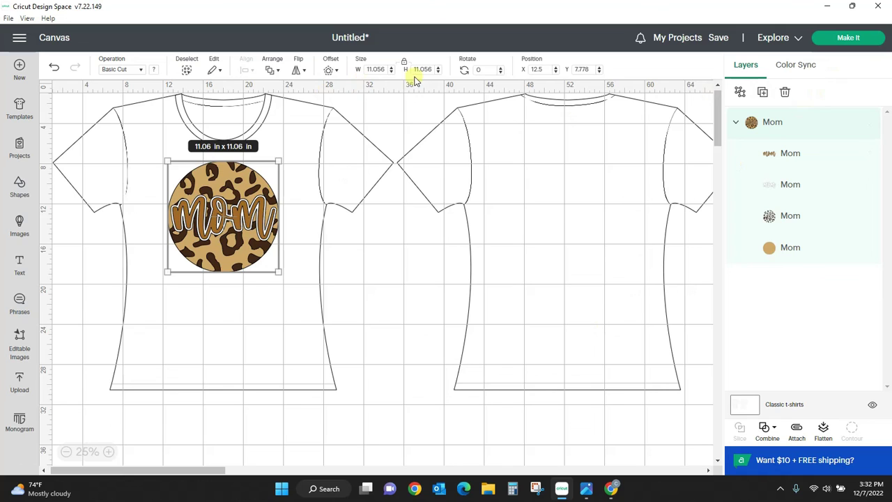
- Preview the Mom design's cutting mats to examine how each color layer fits the 12 in x 12 in material
click(844, 41)
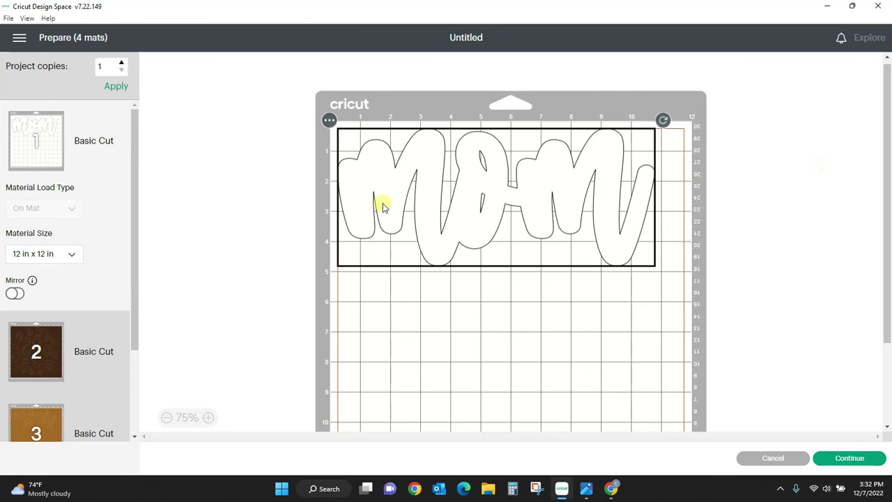
click(38, 351)
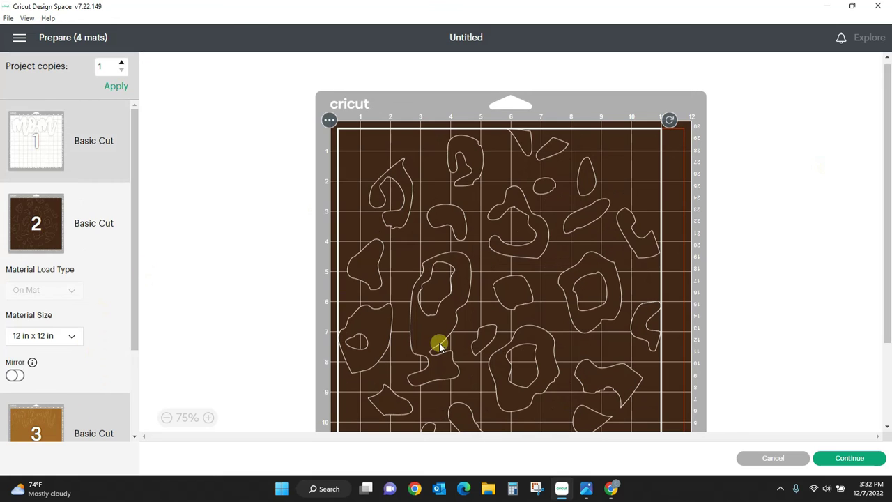
click(57, 423)
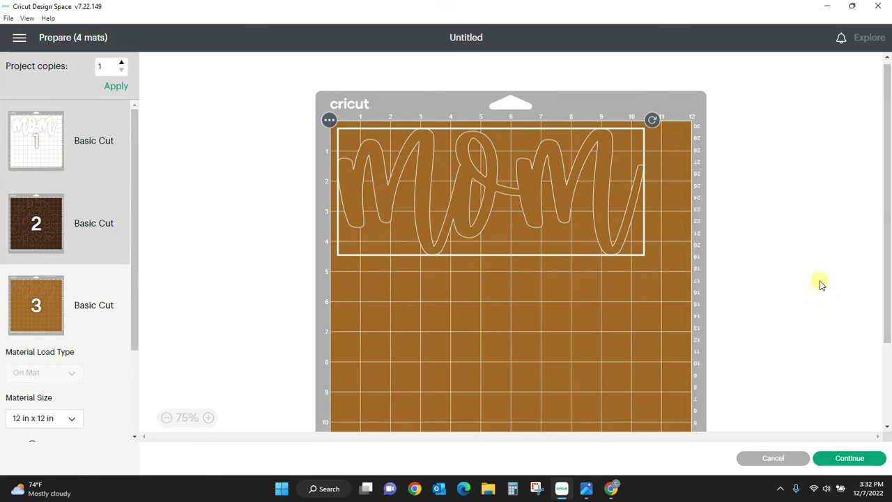